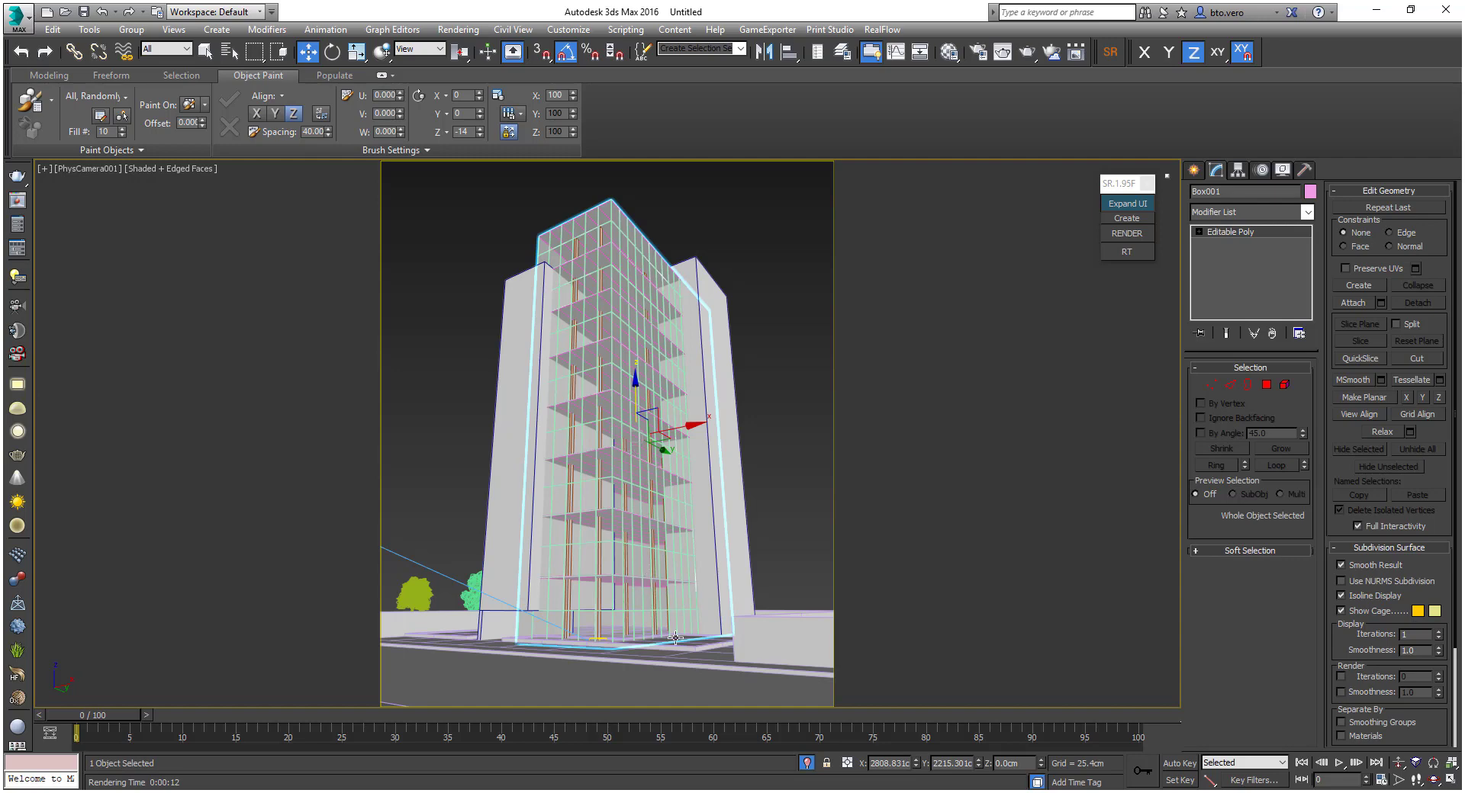
click(789, 349)
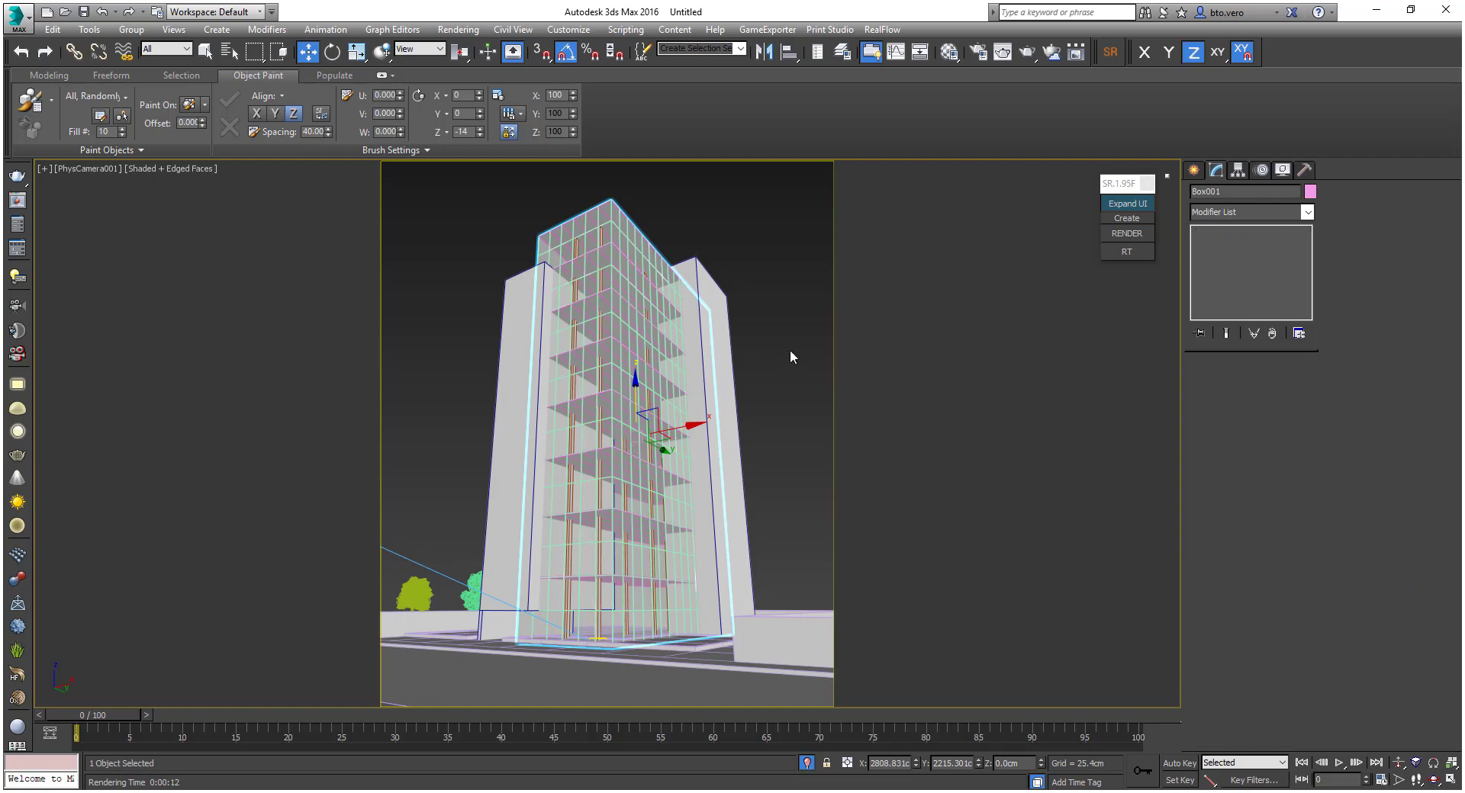
click(641, 392)
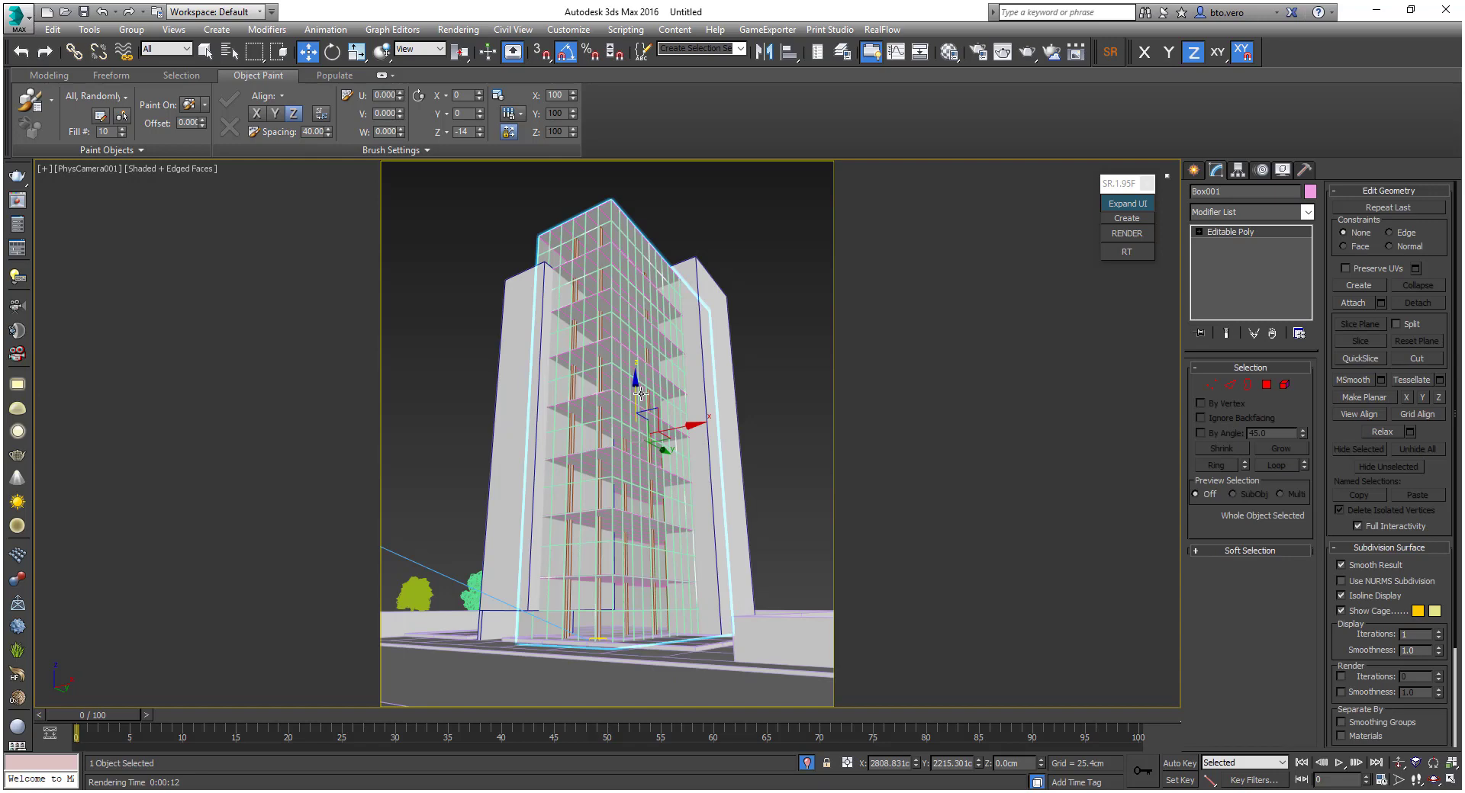
click(771, 404)
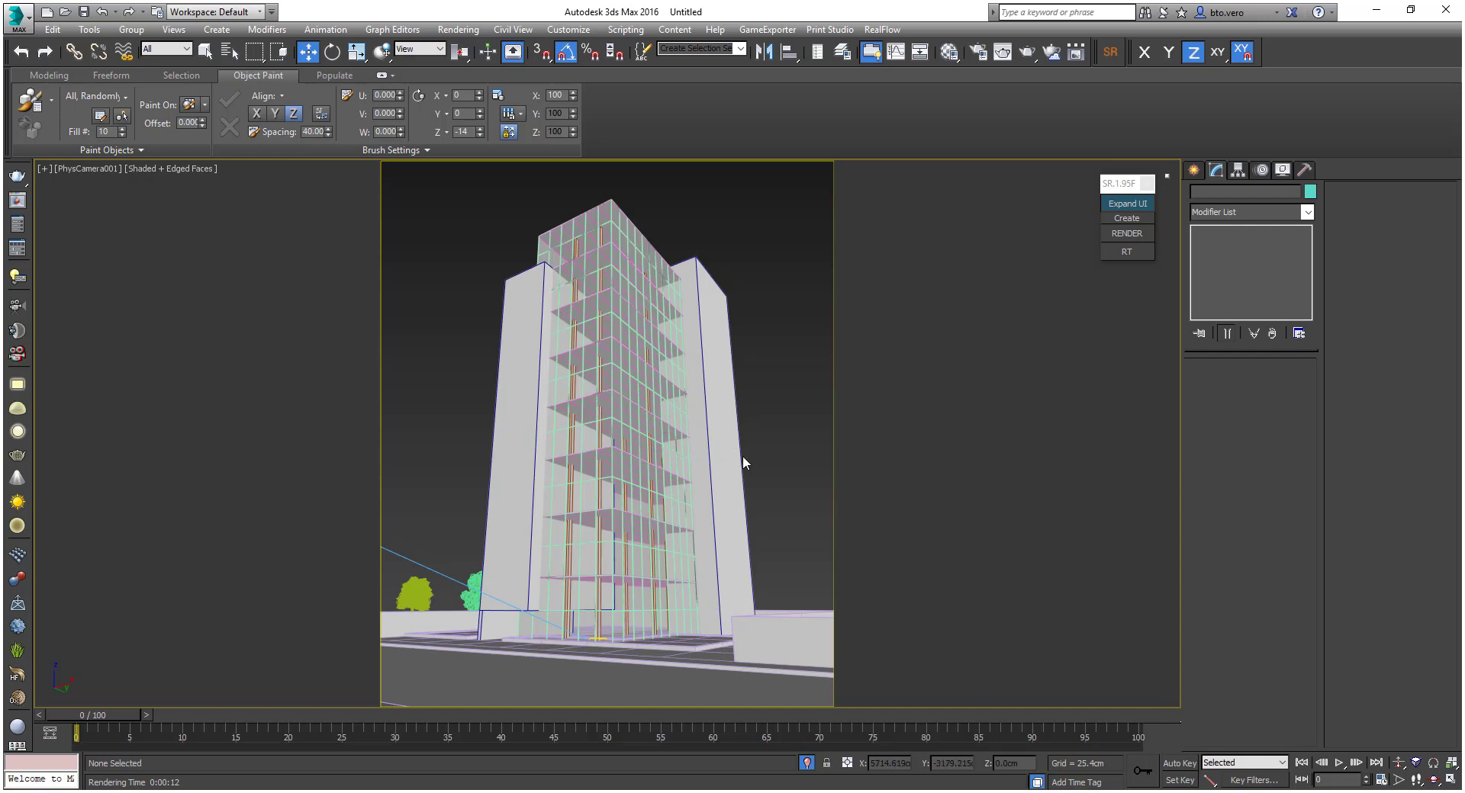
click(670, 480)
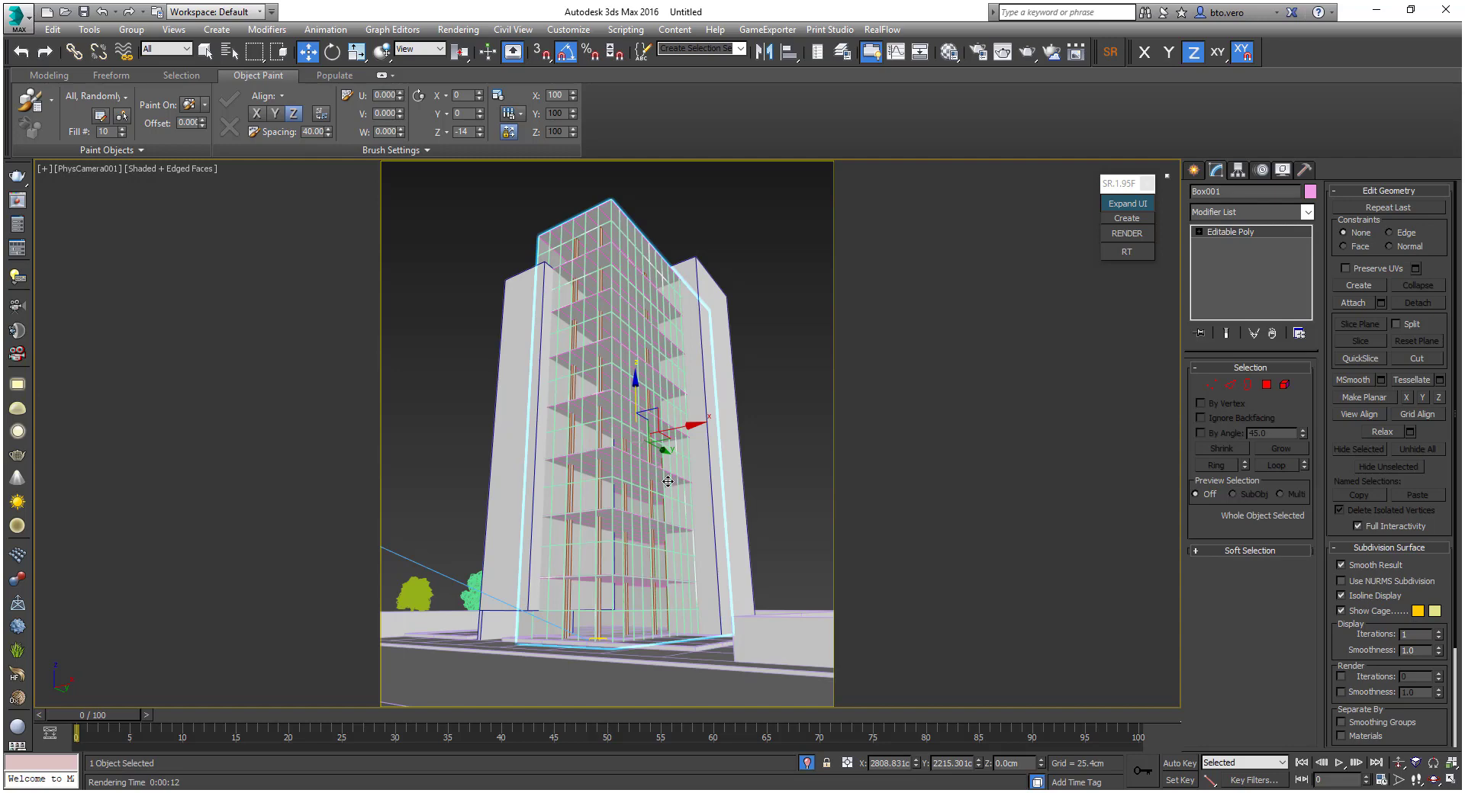
click(774, 474)
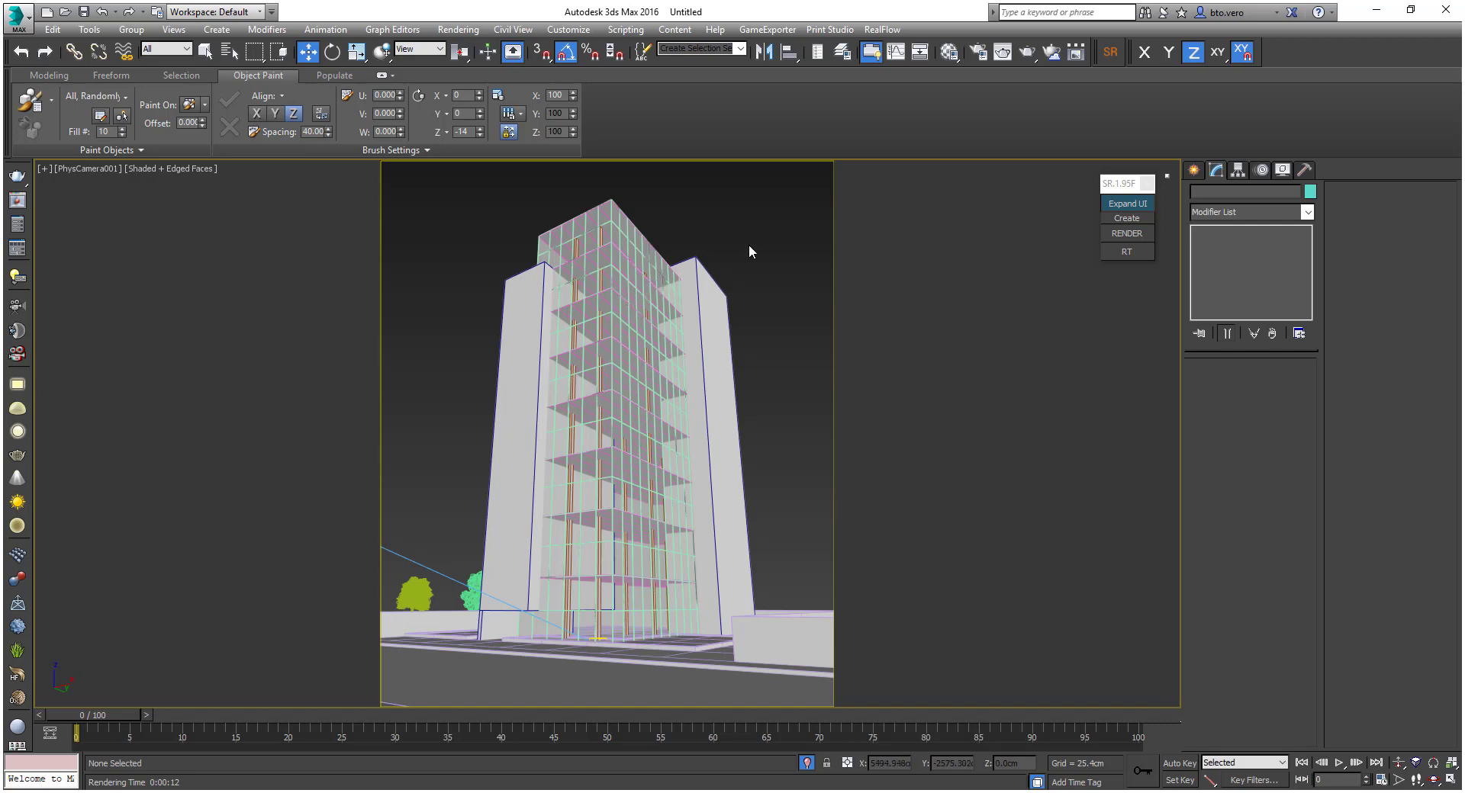
Select the two trees beside the building and hide them
click(486, 599)
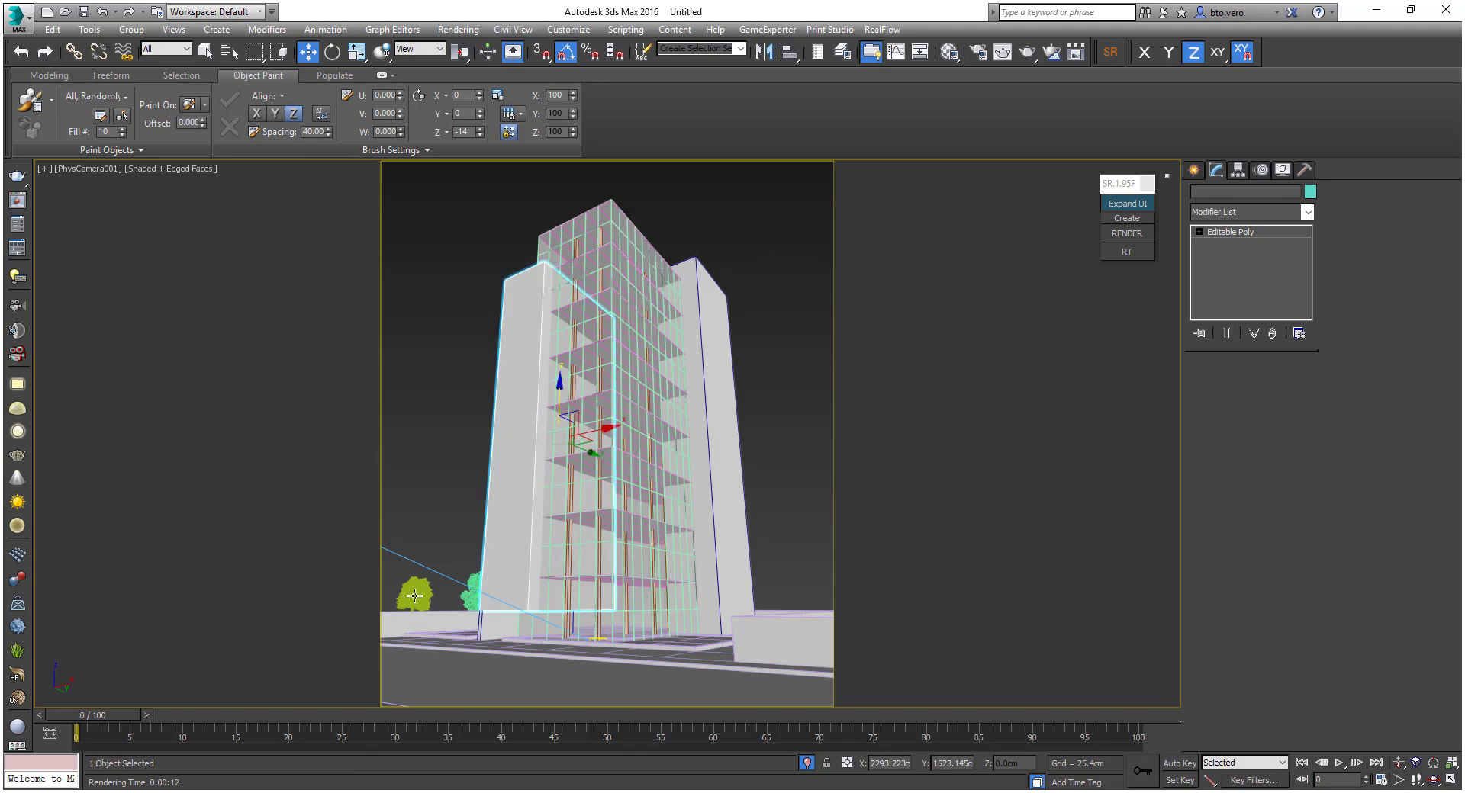
click(478, 538)
click(471, 595)
ctrl+click(413, 598)
right_click(416, 580)
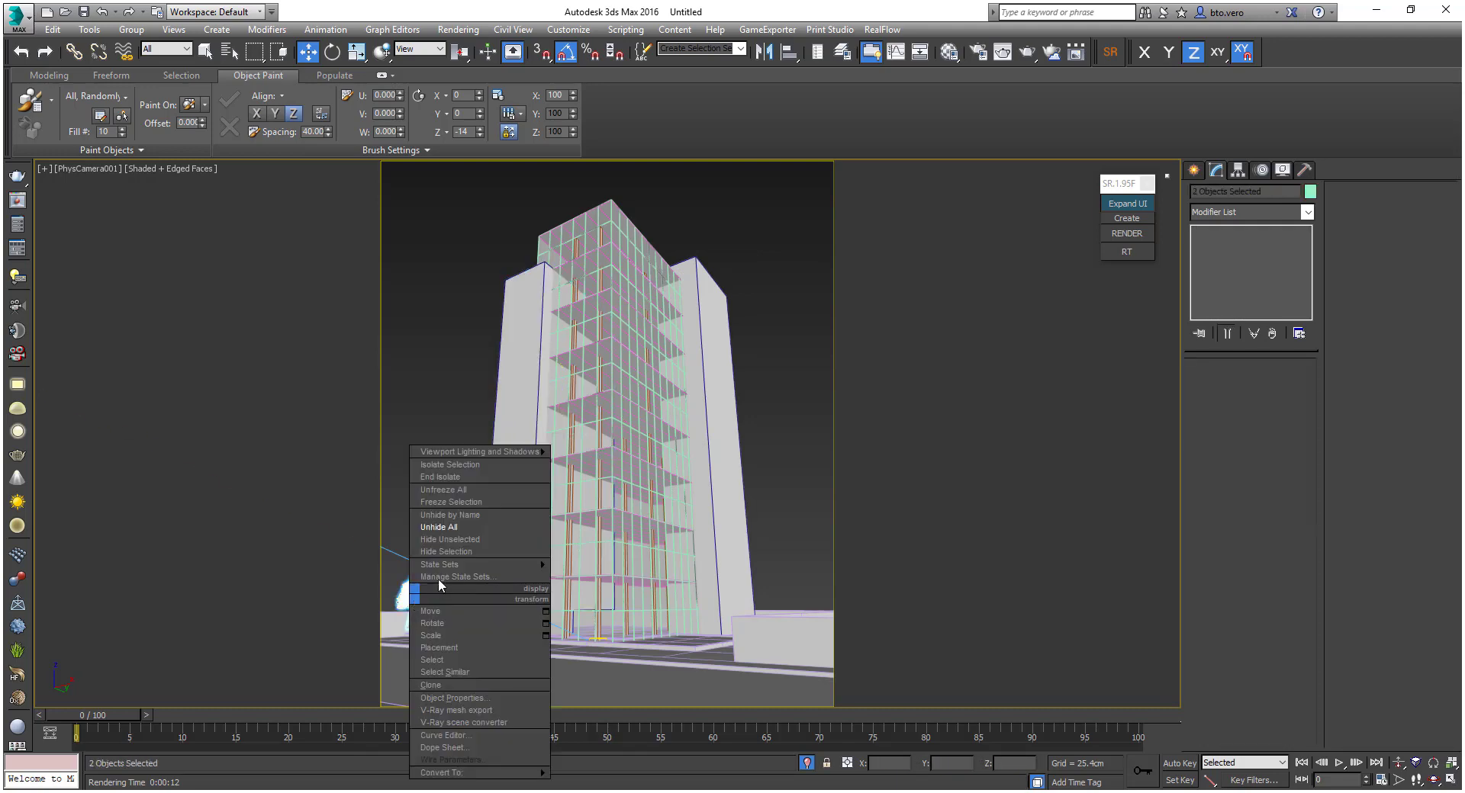
click(466, 556)
Examine the paved ground, street and base of the tower from several angles in a perspective view
click(533, 492)
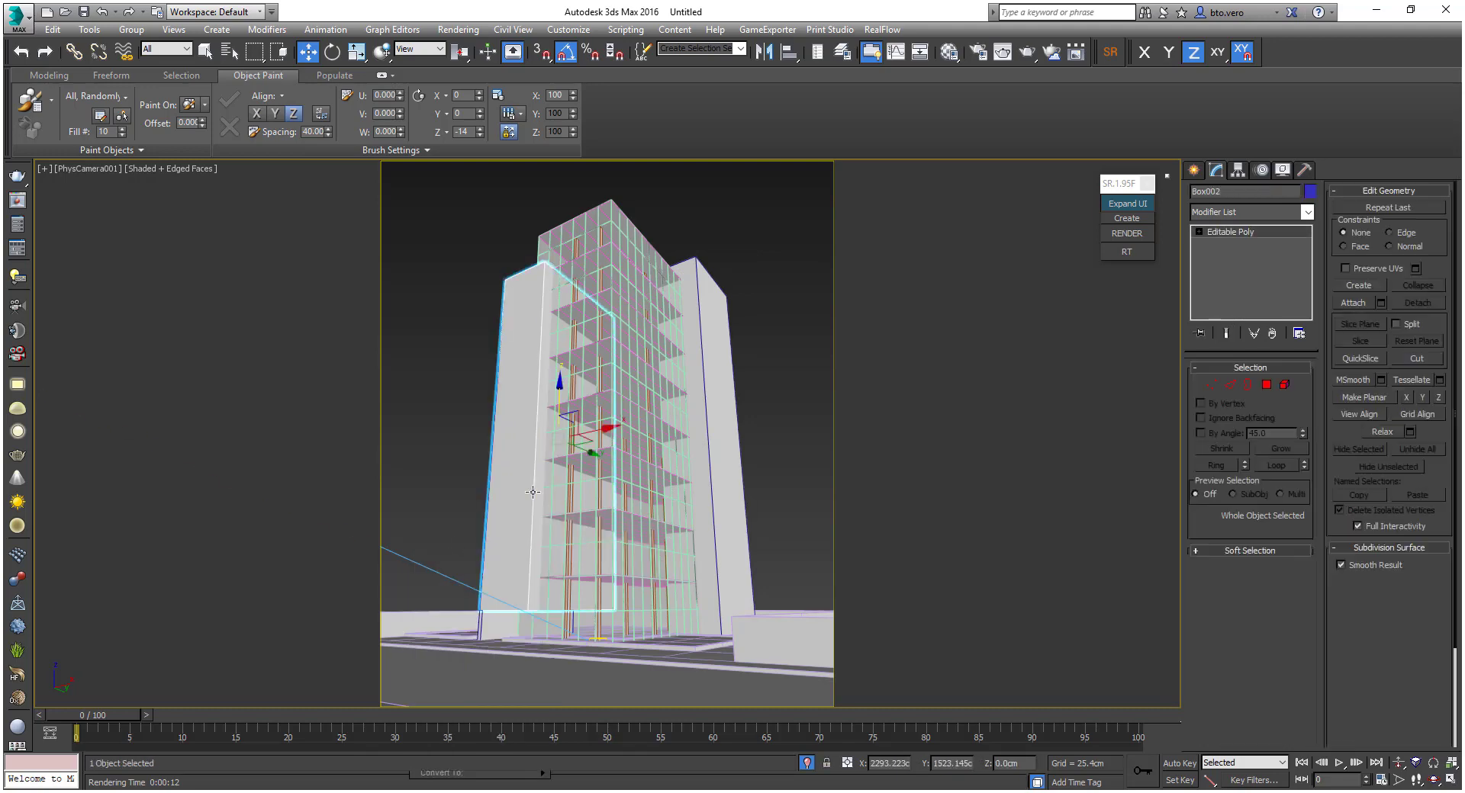
key(p)
alt+middle_drag(532, 492, 644, 614)
click(611, 616)
scroll(644, 614, up, 5)
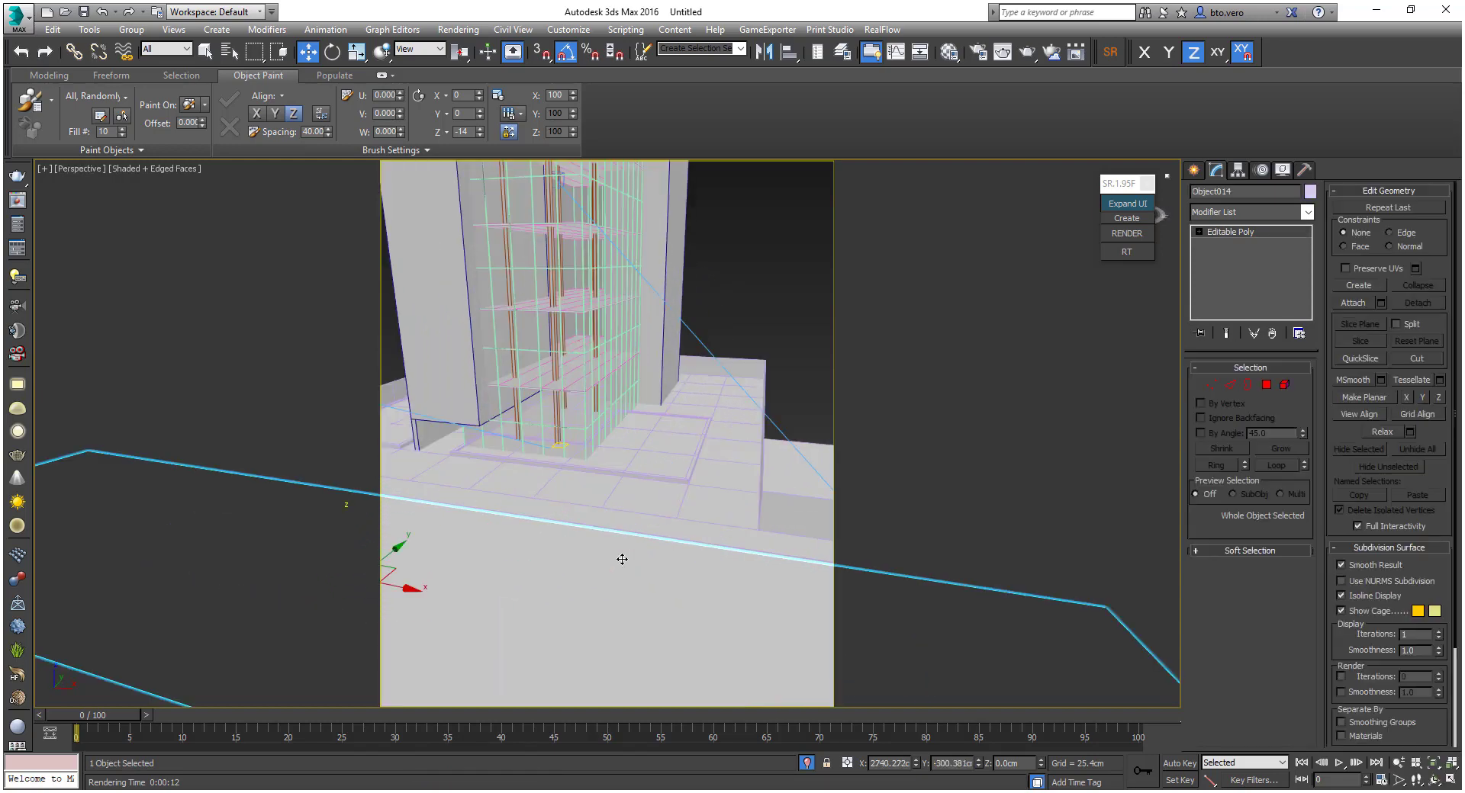
click(615, 522)
click(637, 478)
scroll(671, 497, up, 6)
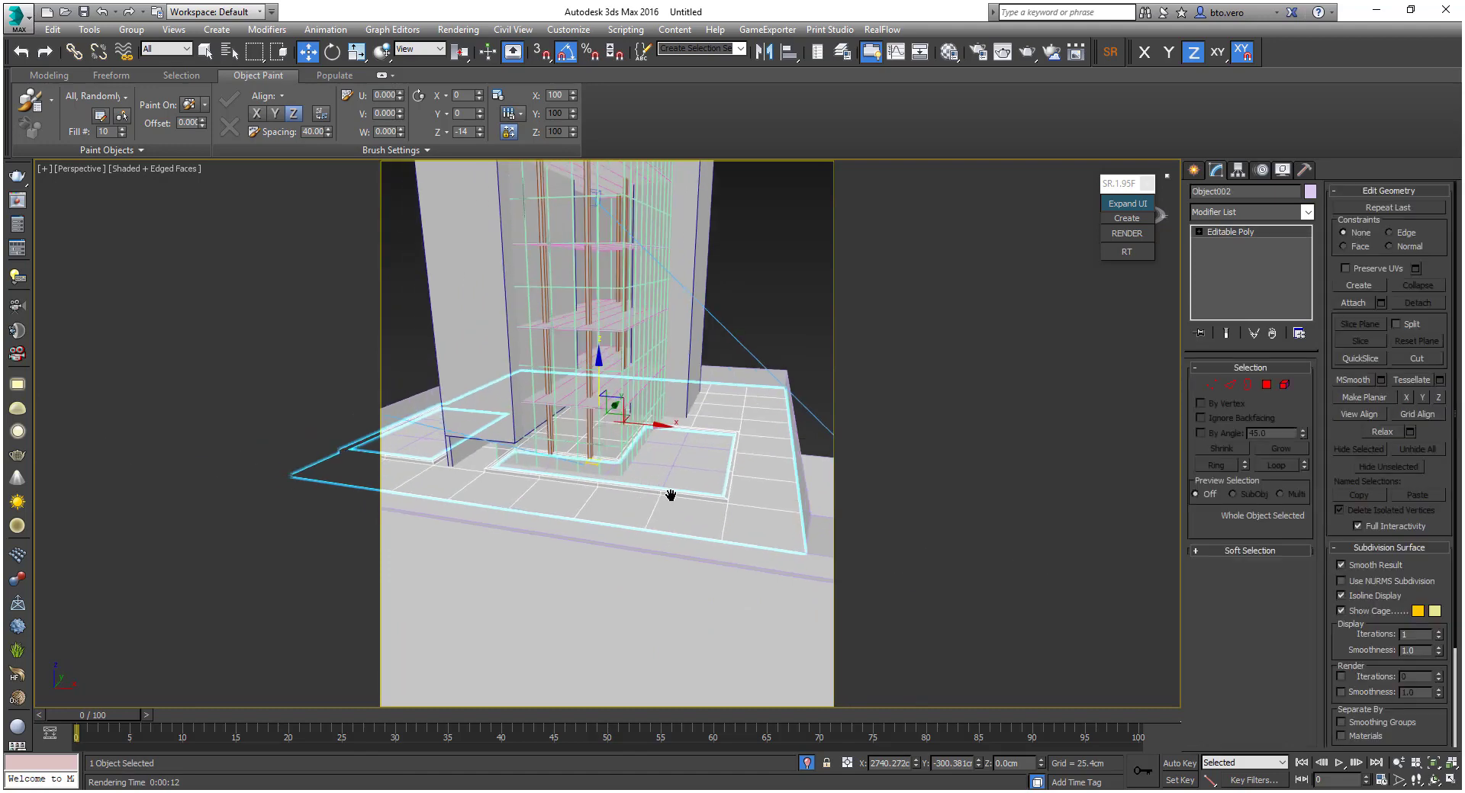
alt+middle_drag(731, 515, 696, 545)
alt+middle_drag(531, 570, 683, 590)
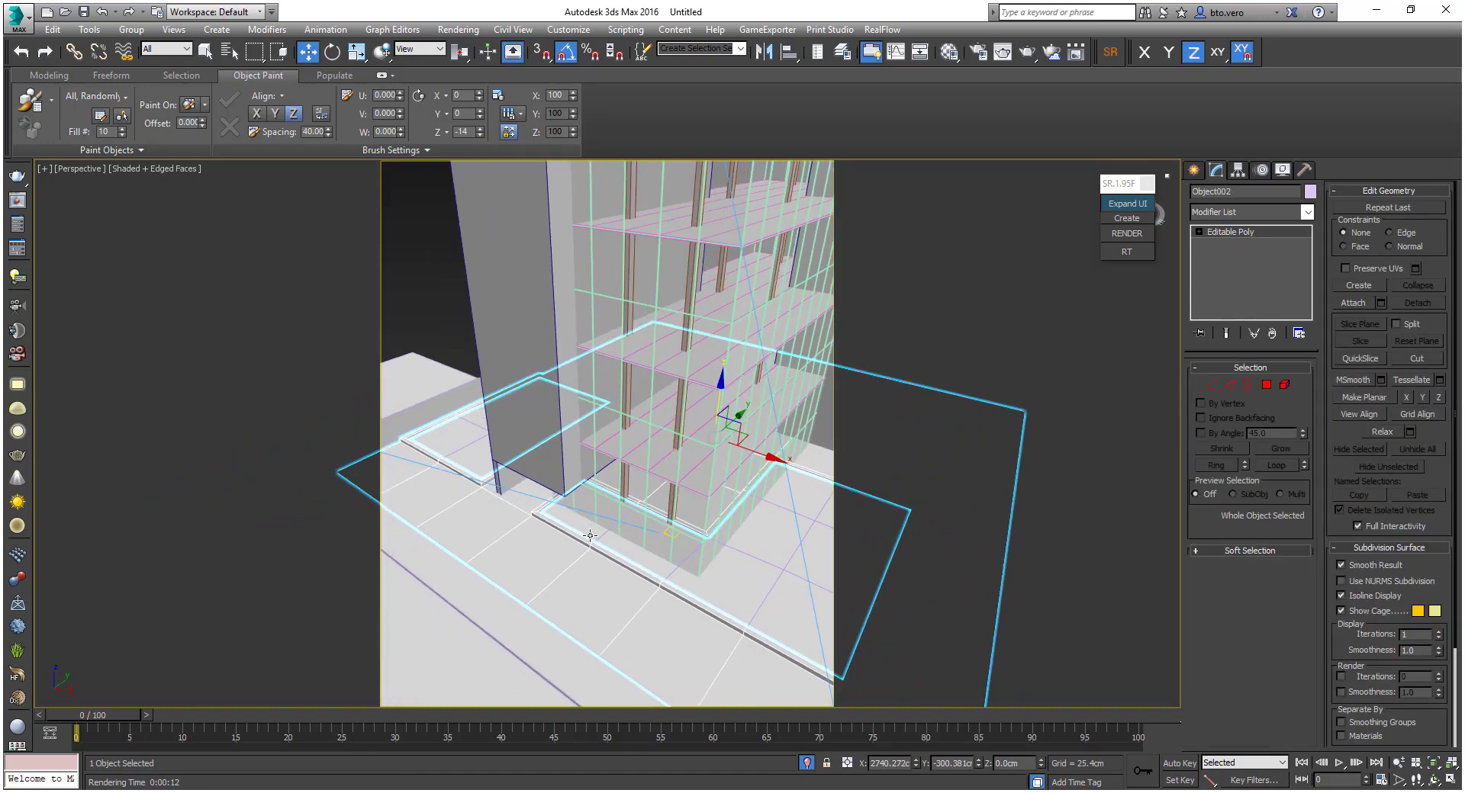
alt+middle_drag(589, 535, 656, 525)
scroll(676, 551, down, 3)
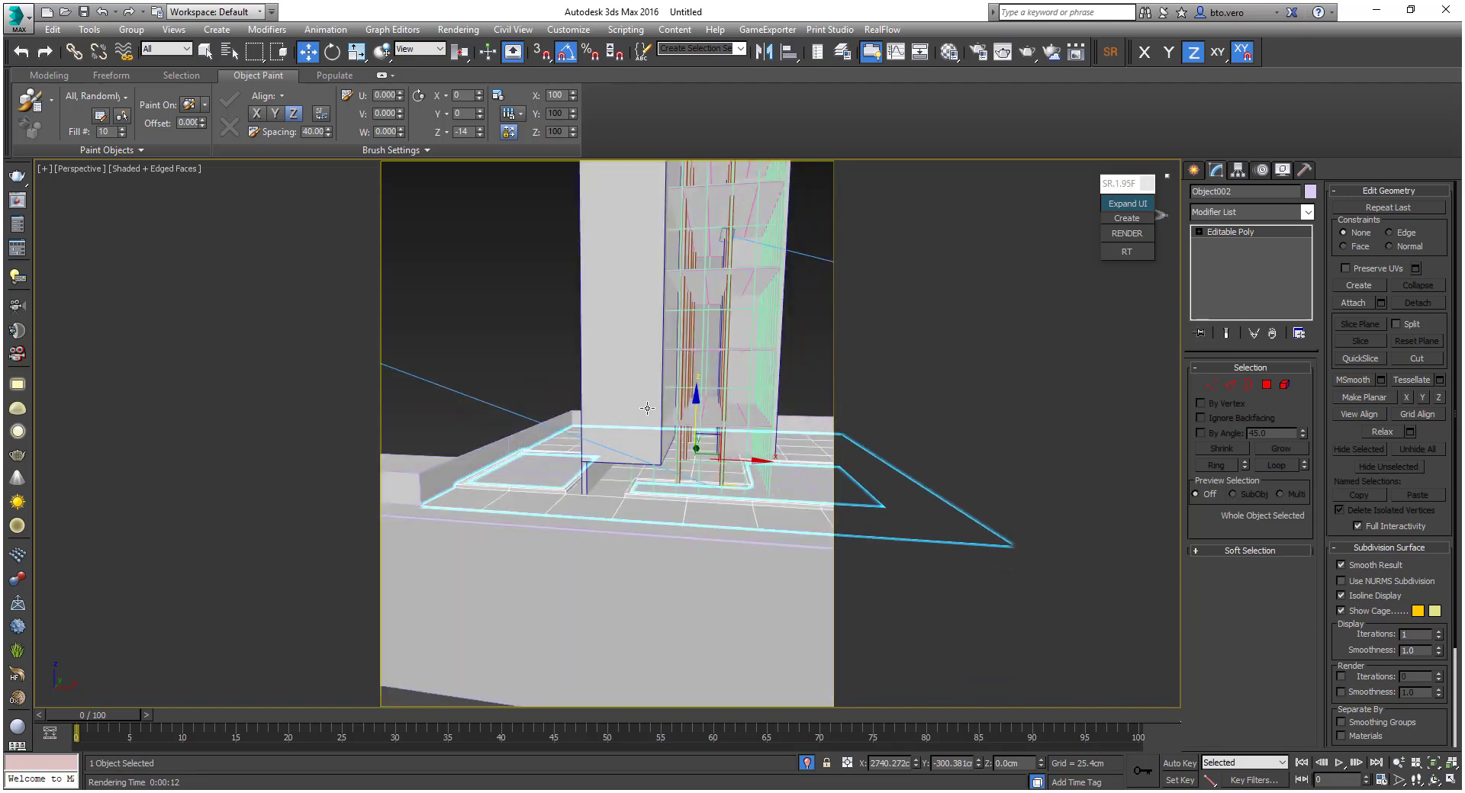
alt+middle_drag(567, 470, 578, 495)
middle_drag(619, 418, 614, 517)
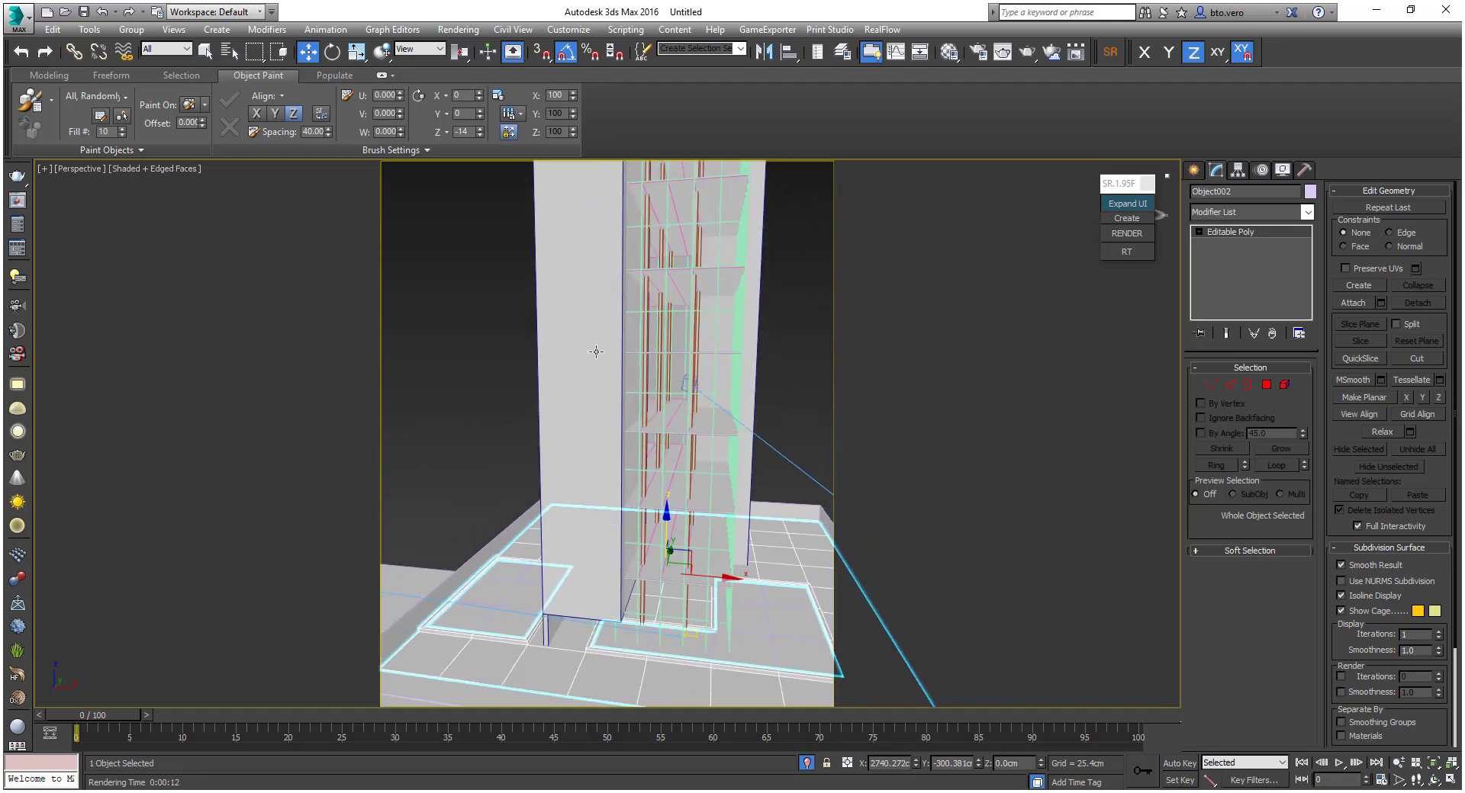
Examine the glazed central tower and the solid side blocks from top to base
click(662, 390)
key(z)
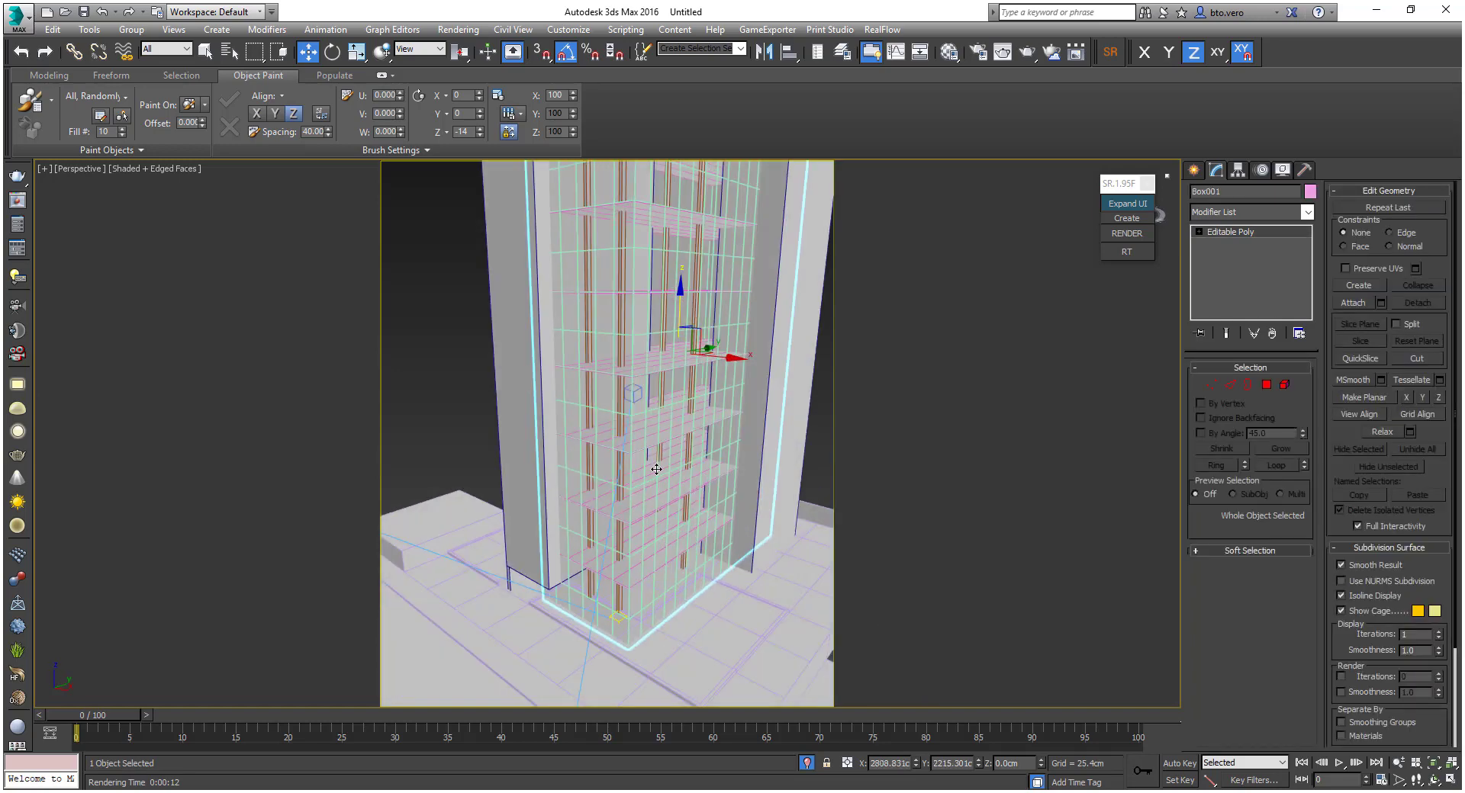
alt+middle_drag(712, 499, 587, 408)
middle_drag(736, 324, 657, 392)
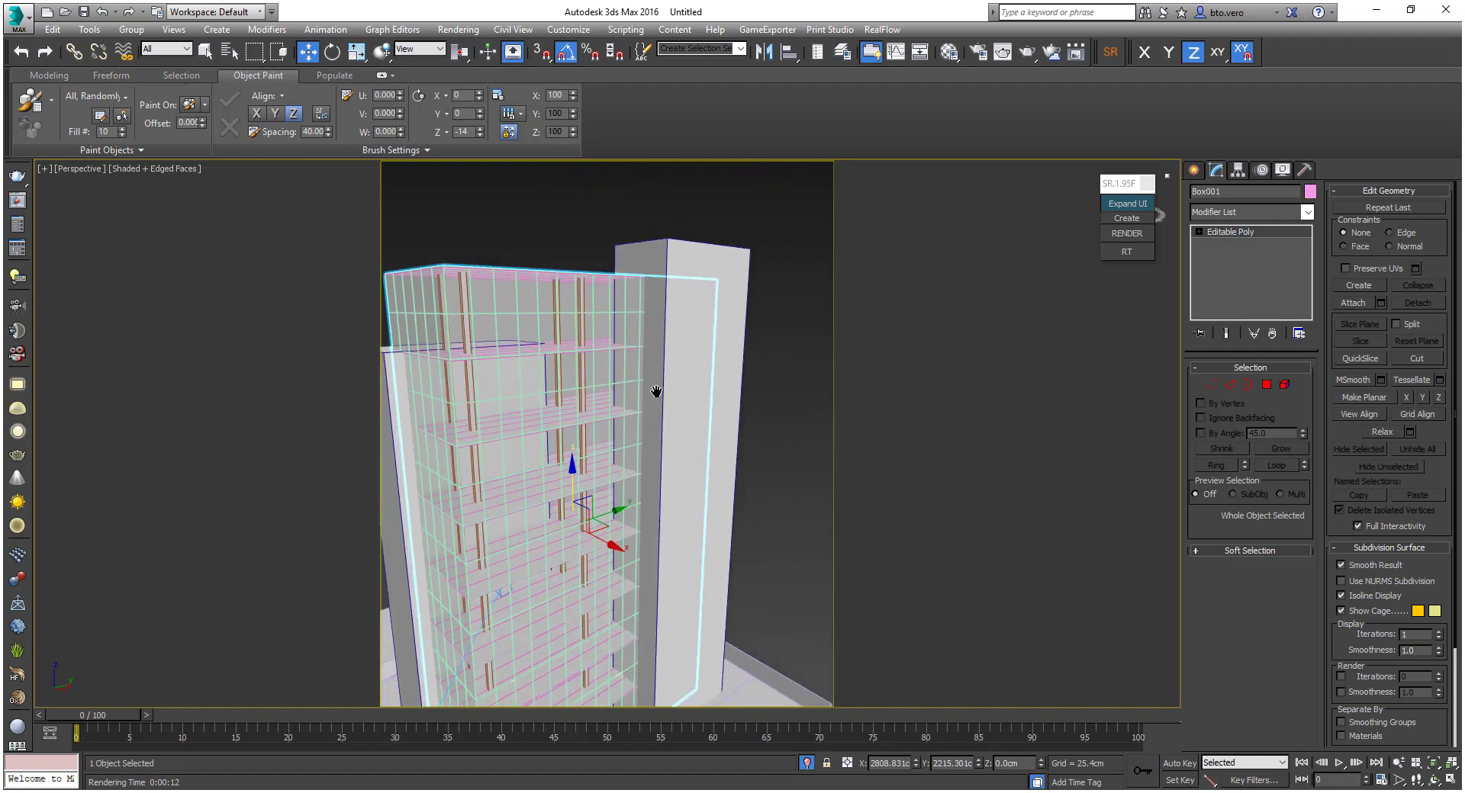
click(725, 405)
scroll(726, 405, down, 5)
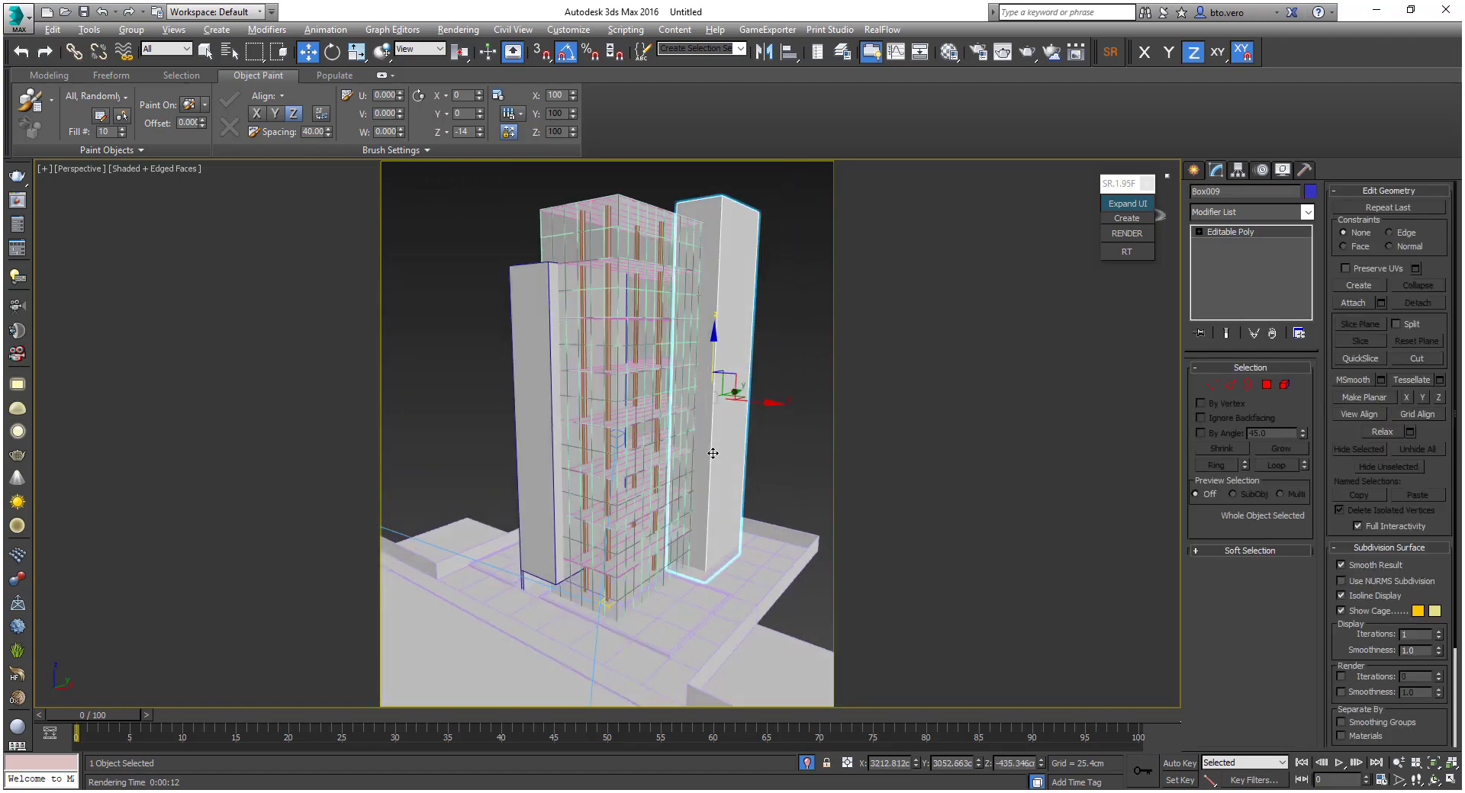
alt+middle_drag(713, 453, 708, 450)
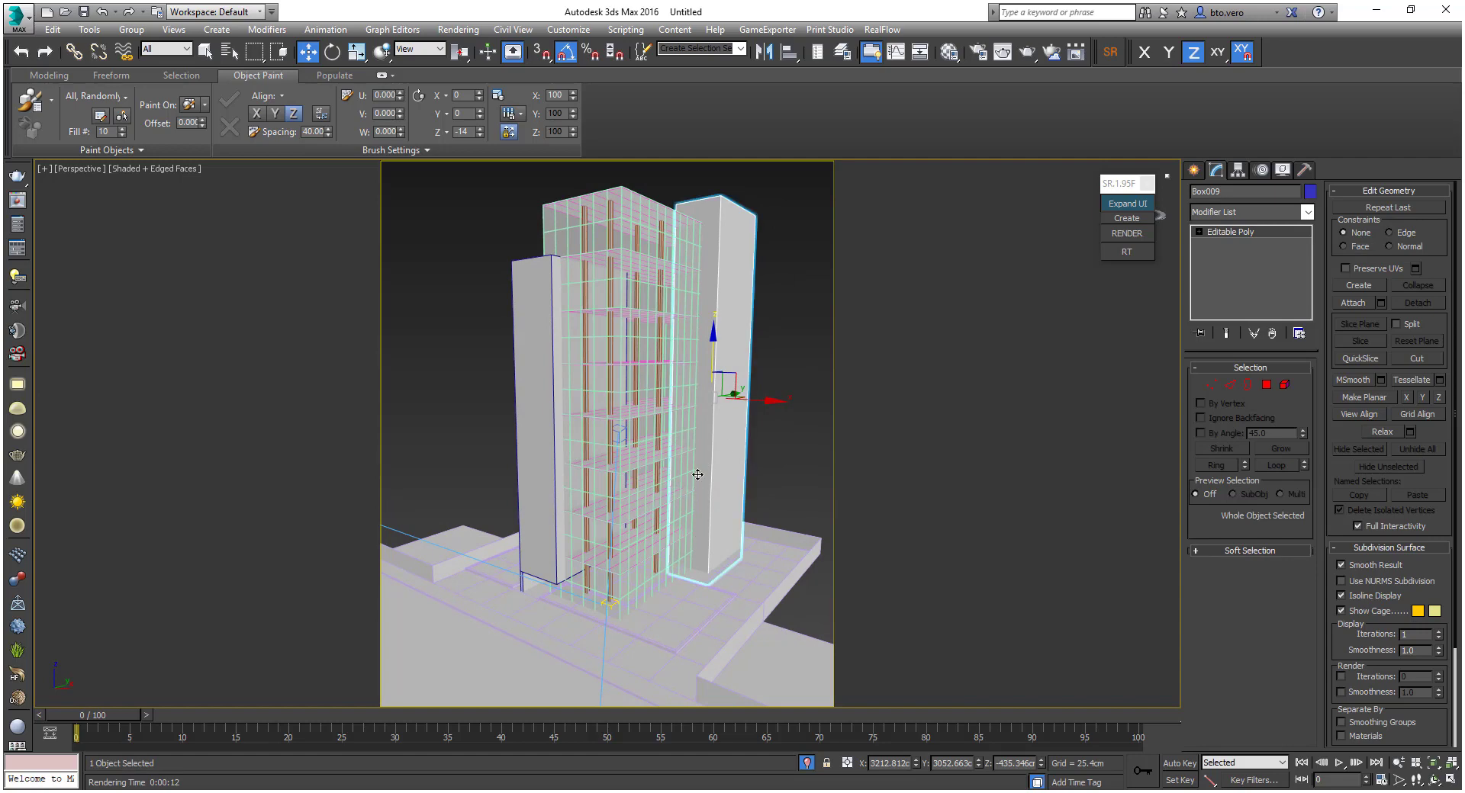
mouse_move(665, 500)
alt+middle_down()
mouse_move(681, 491)
mouse_move(676, 504)
alt+middle_up()
middle_drag(639, 589, 666, 516)
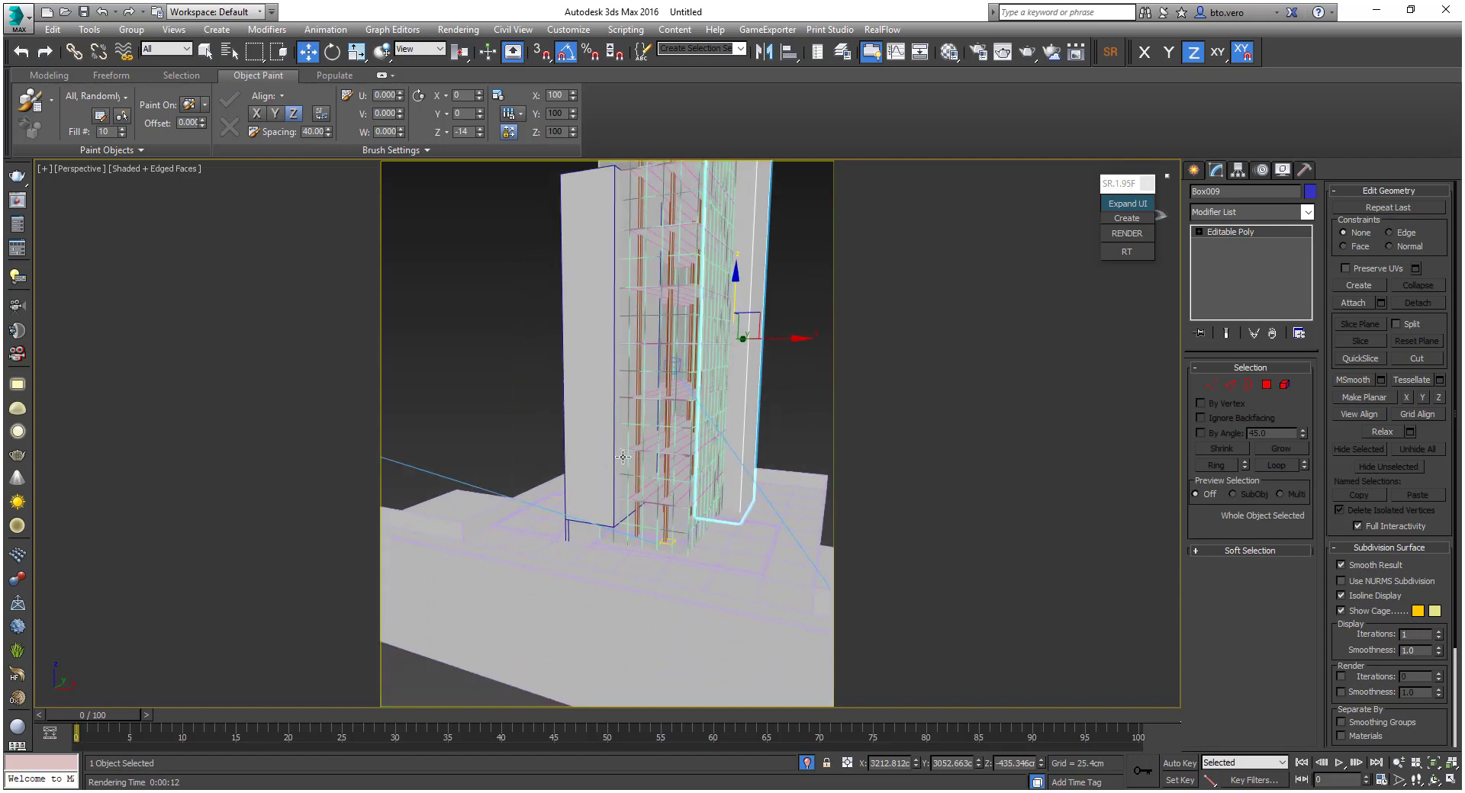
Inspect the placement of the physical camera and the VRaySun relative to the building in the top view
key(t)
scroll(670, 488, up, 4)
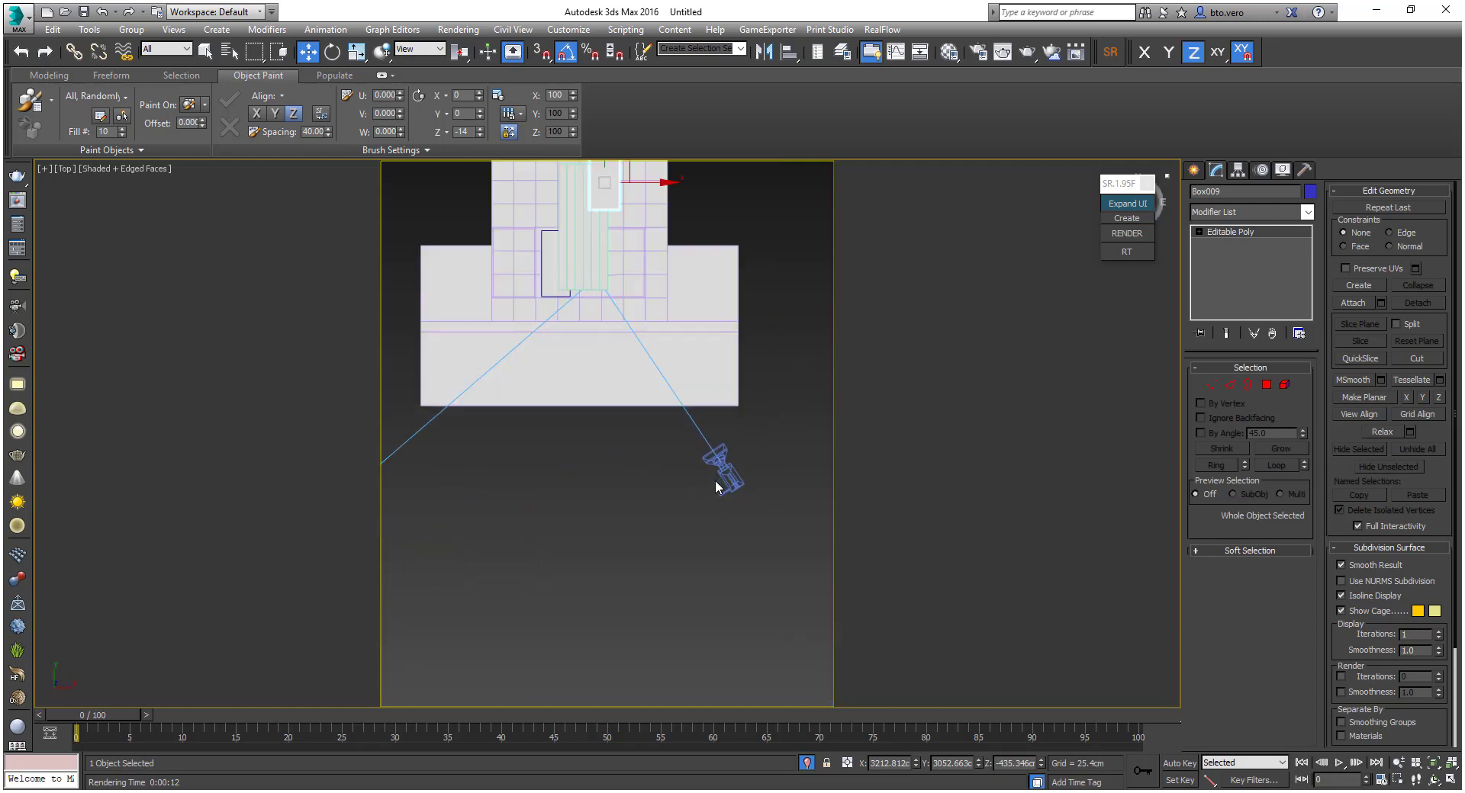
click(721, 479)
middle_drag(647, 421, 668, 565)
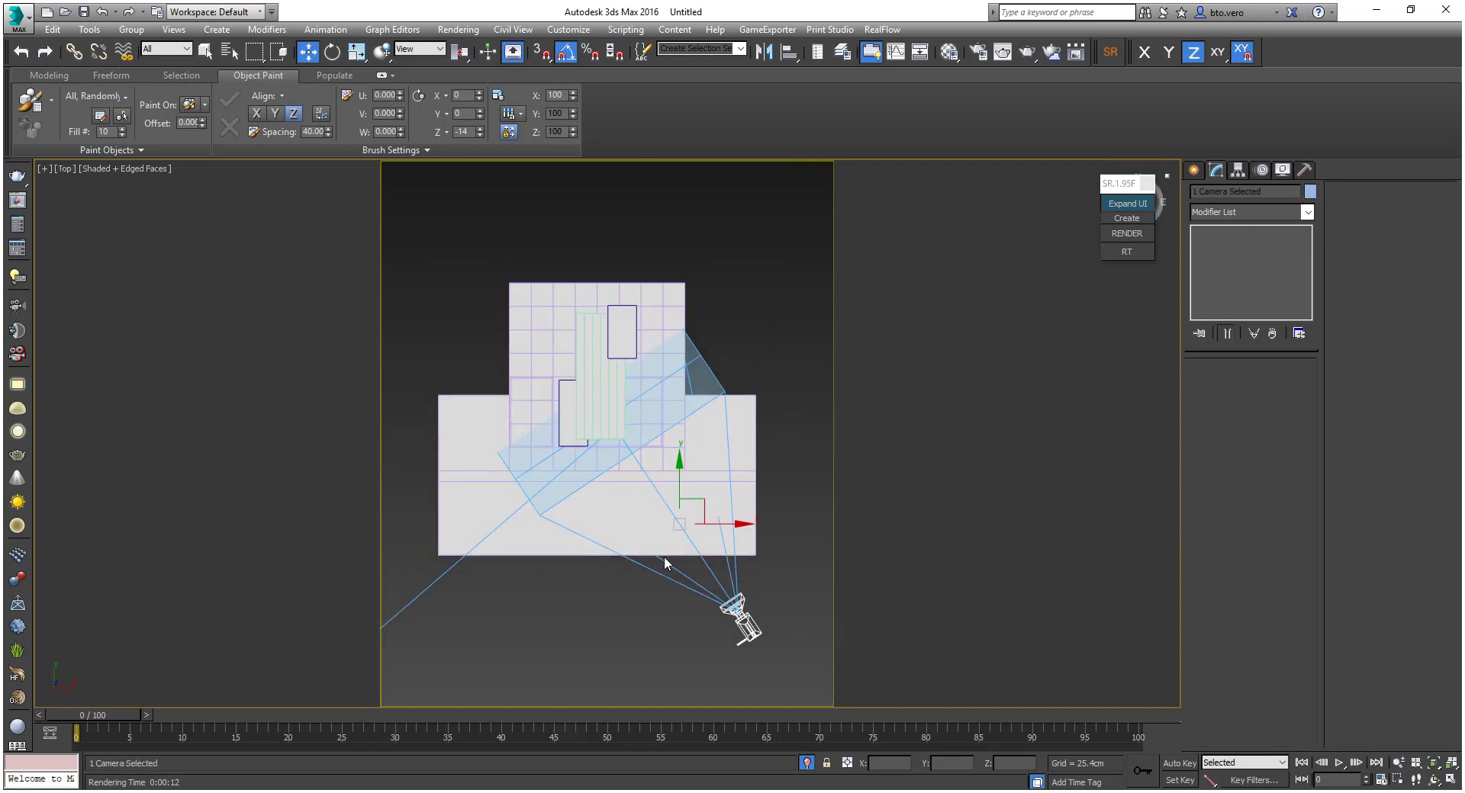
scroll(673, 522, down, 3)
click(468, 618)
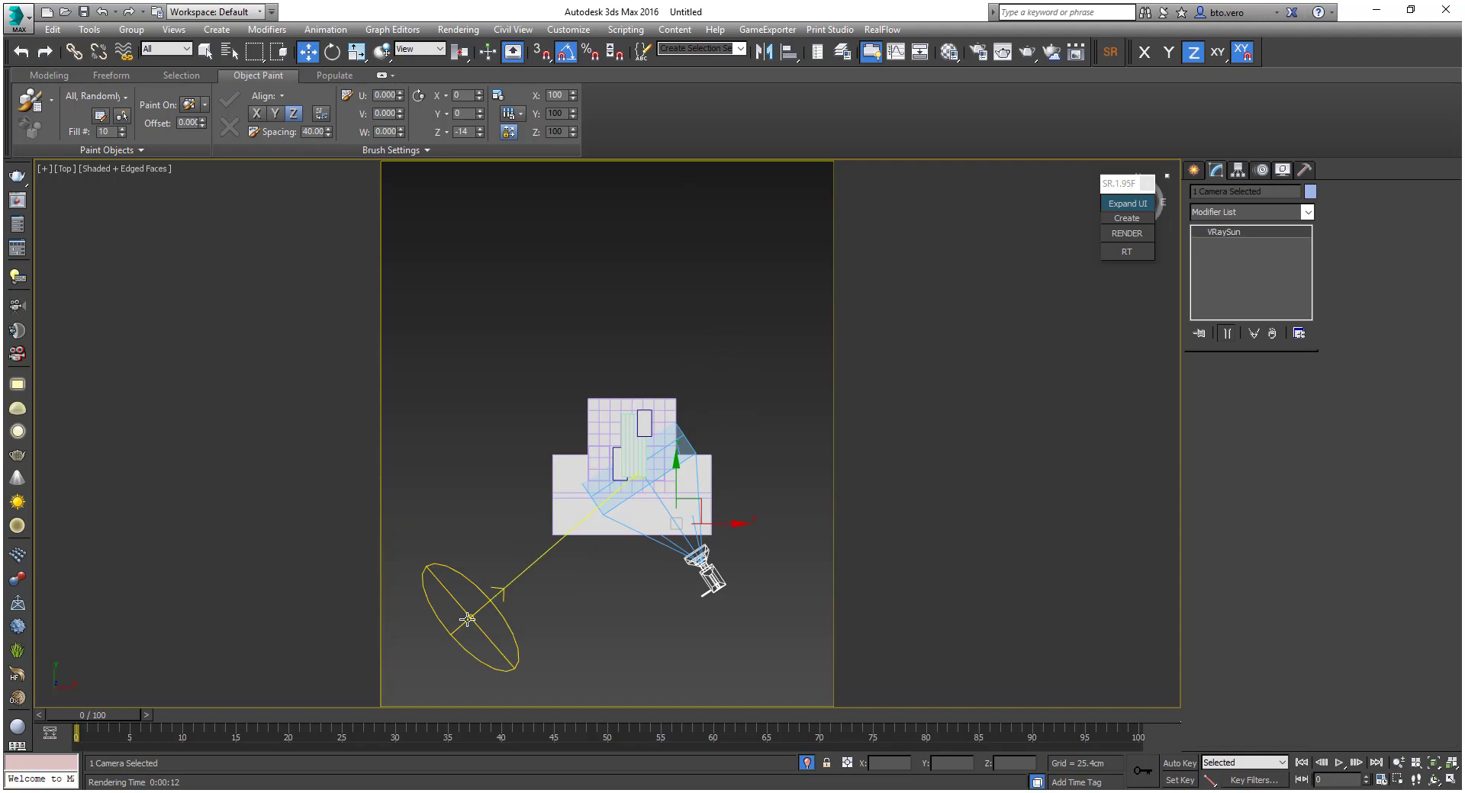
scroll(626, 487, up, 2)
scroll(627, 487, up, 4)
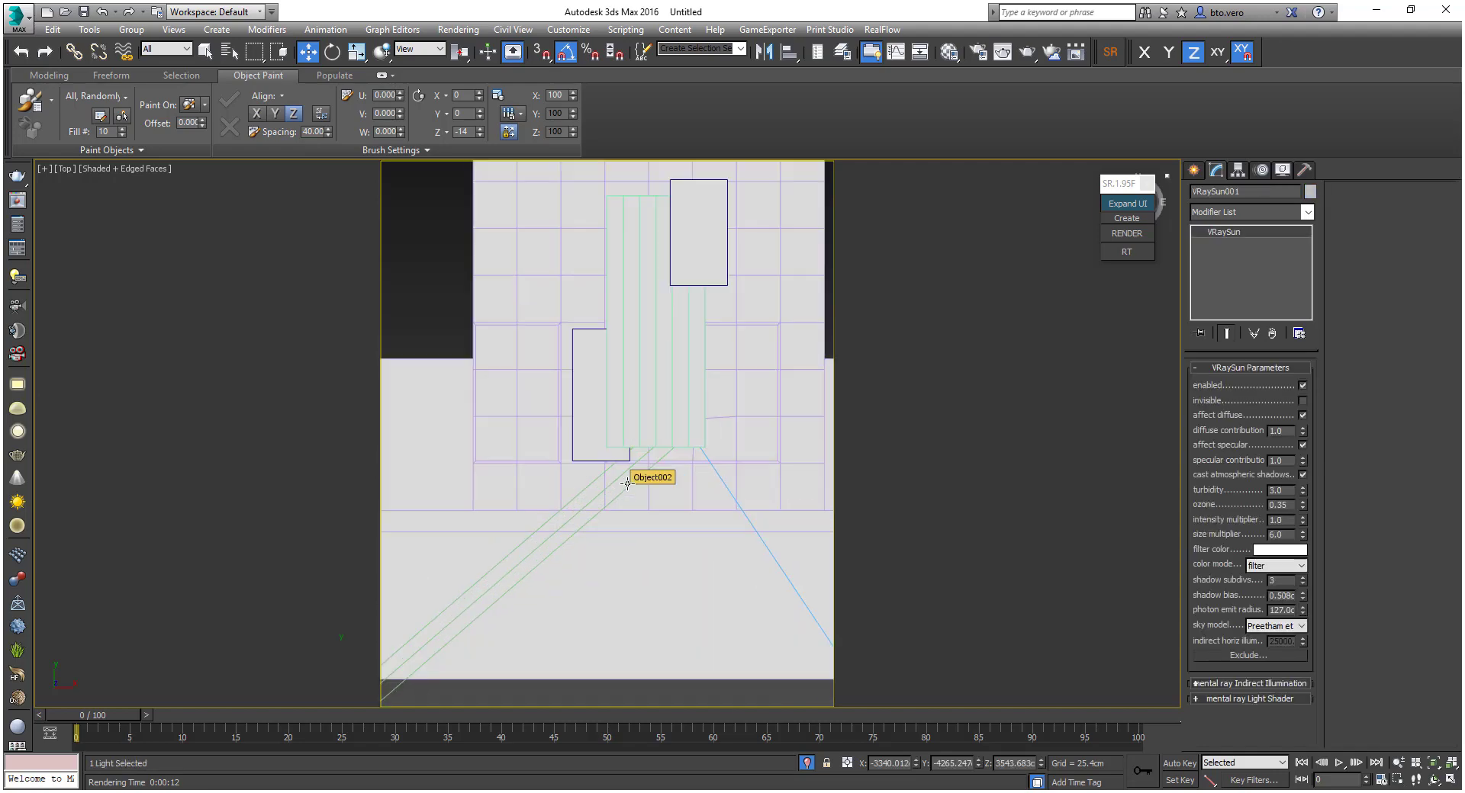
Inspect the VRaySun's direction and parameters in an angled orthographic view of the scene
scroll(626, 487, down, 3)
alt+middle_drag(627, 486, 608, 465)
middle_drag(624, 534, 665, 424)
click(493, 381)
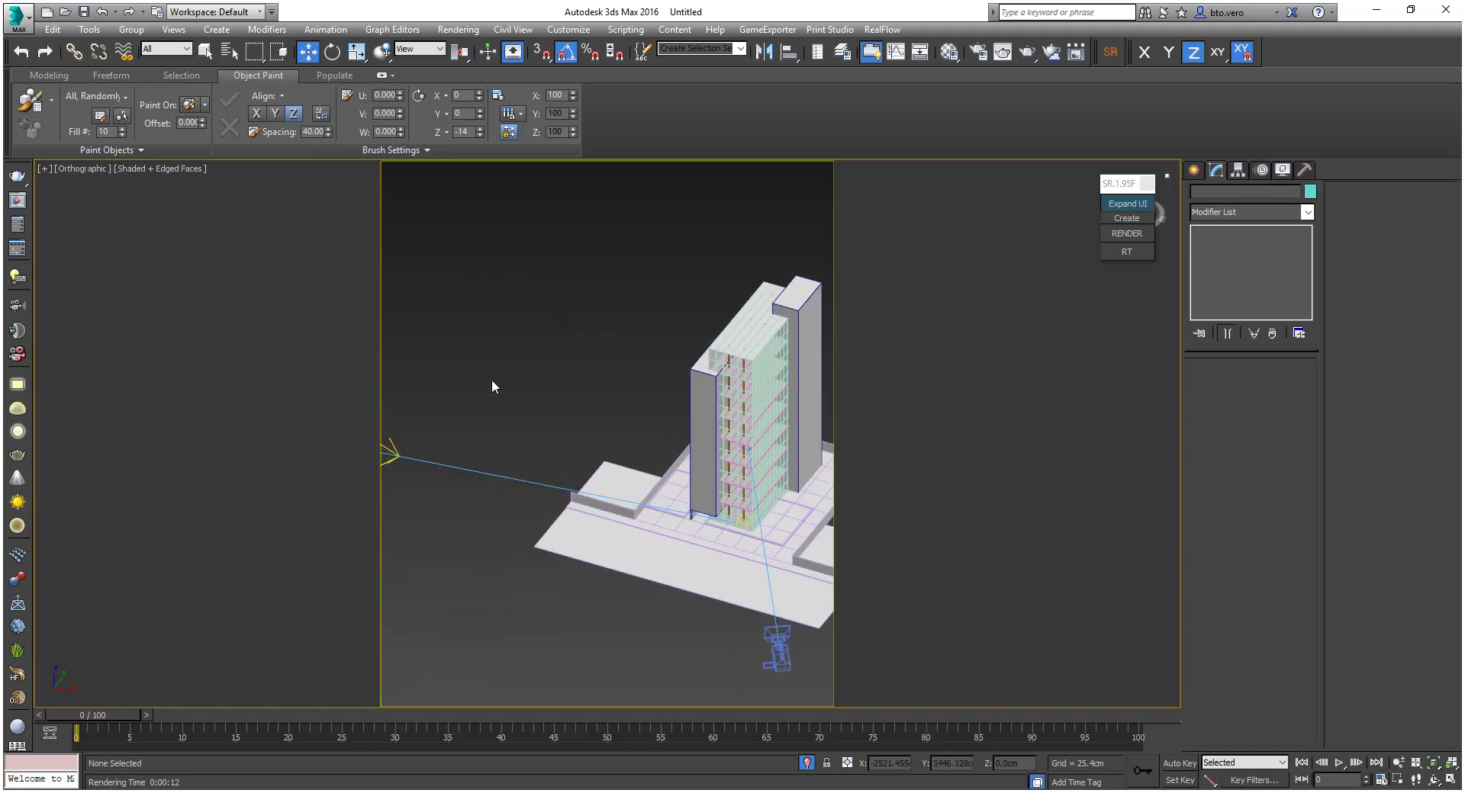
middle_drag(493, 380, 762, 422)
click(585, 480)
middle_drag(752, 496, 624, 488)
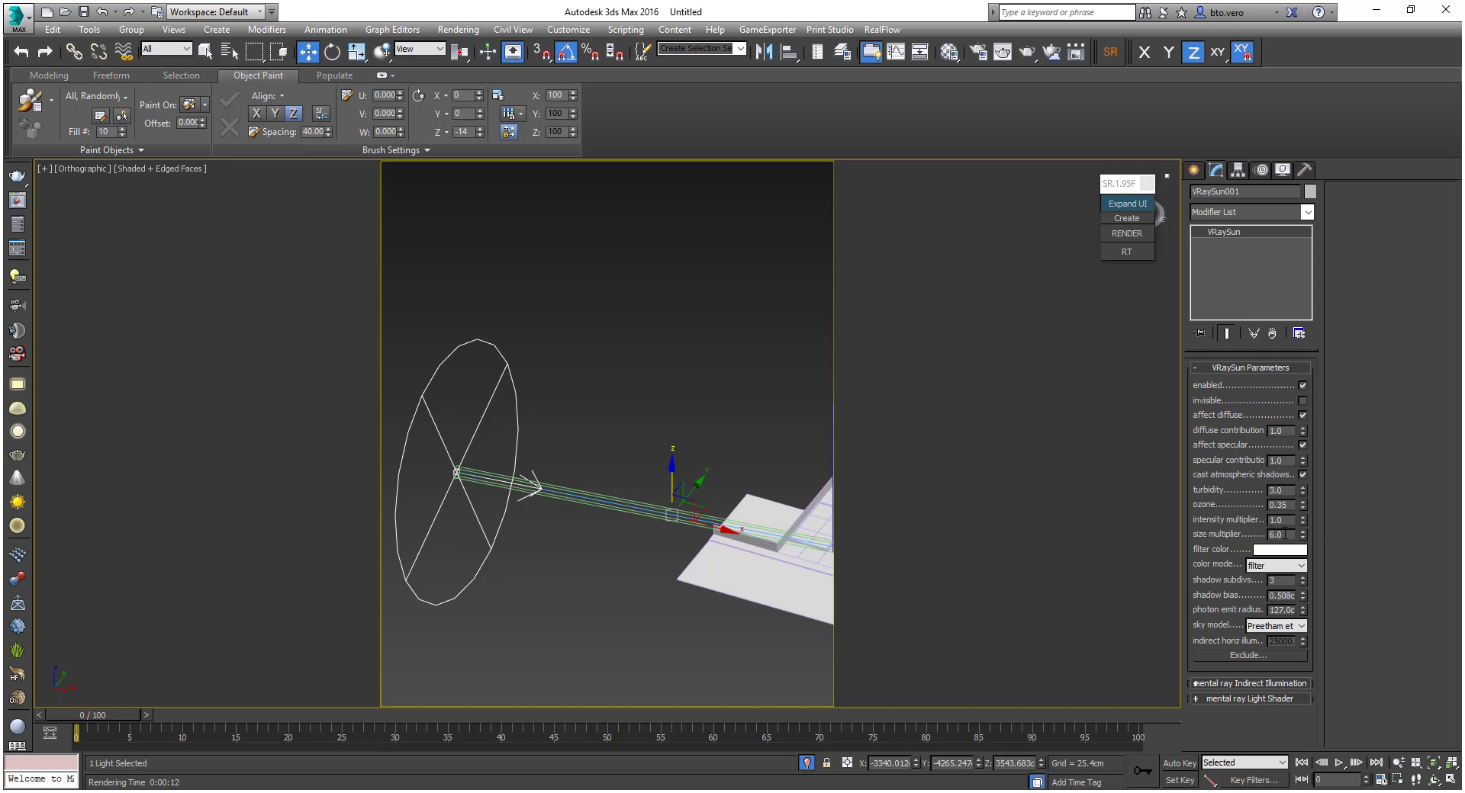
middle_drag(789, 374, 618, 328)
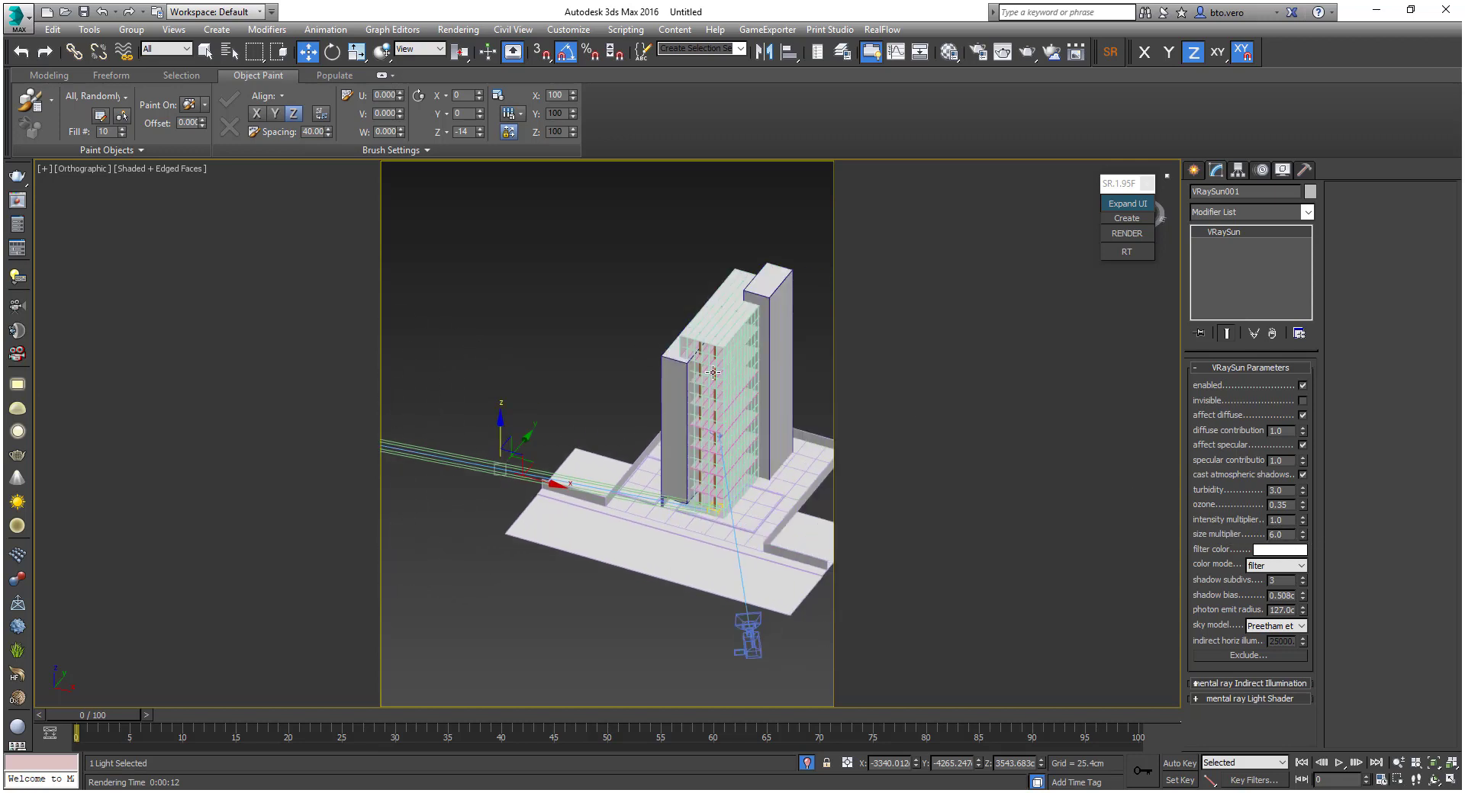
Set the physical camera's white balance to Custom and show the scene from the top
click(751, 626)
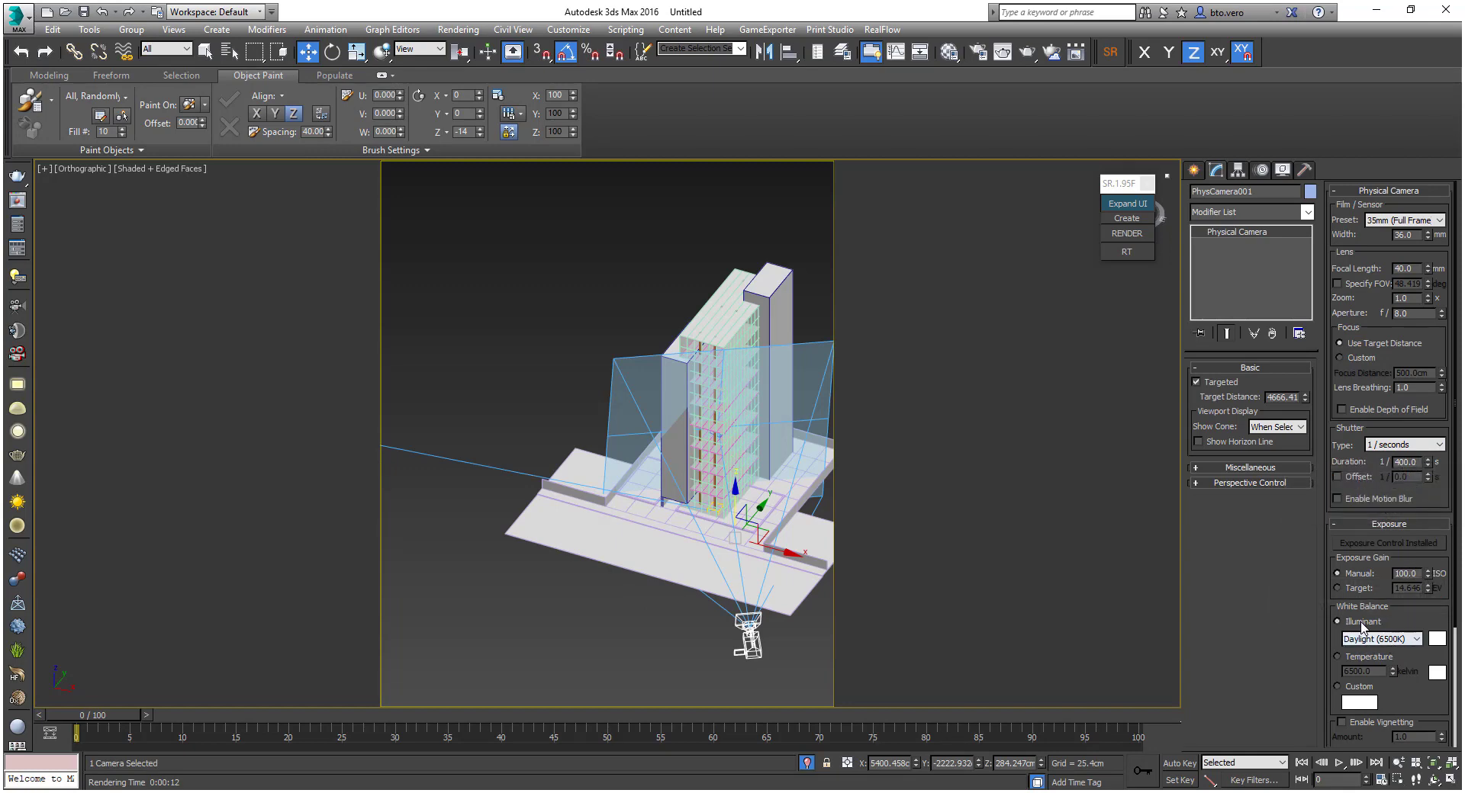
click(1355, 686)
key(t)
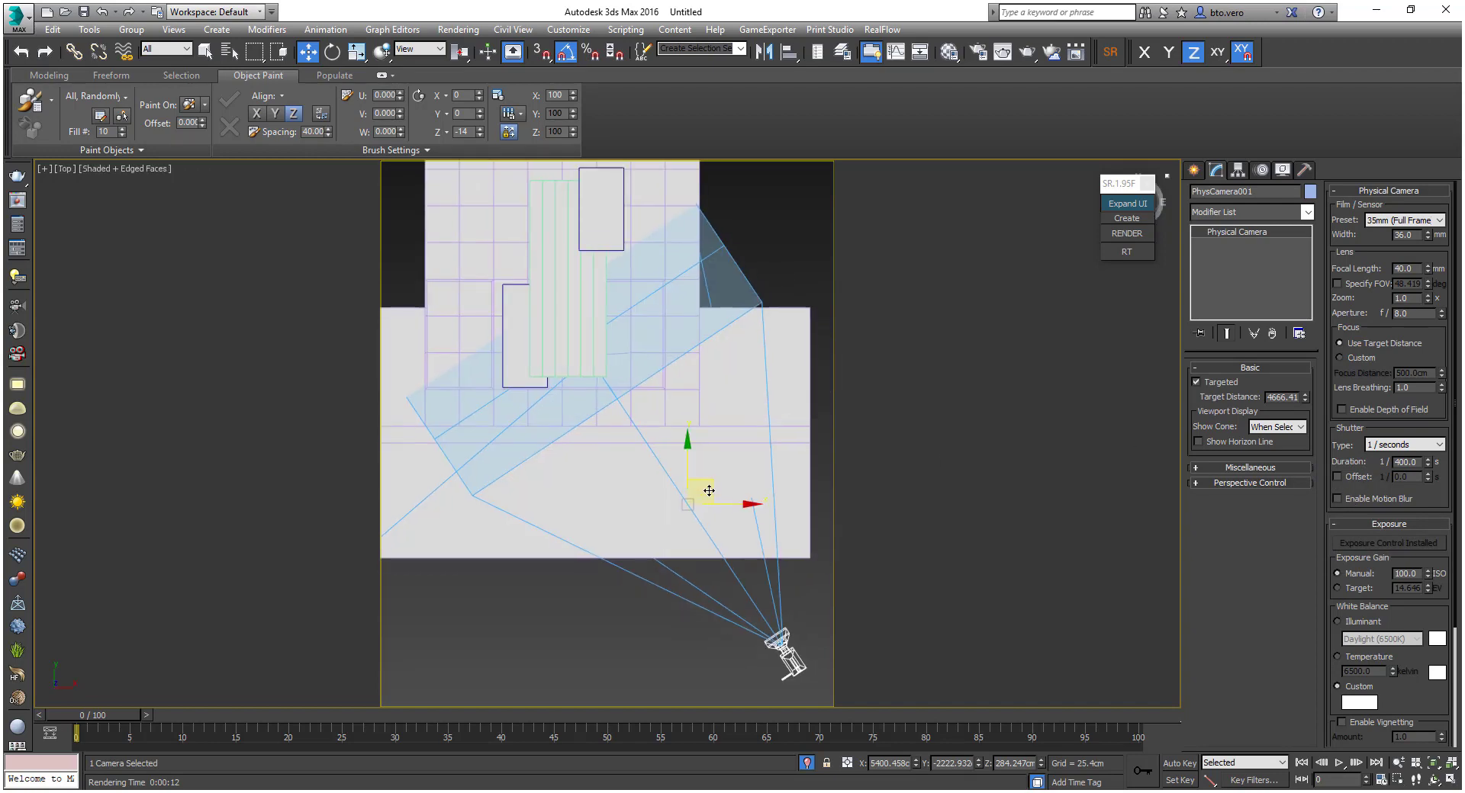
scroll(611, 385, down, 2)
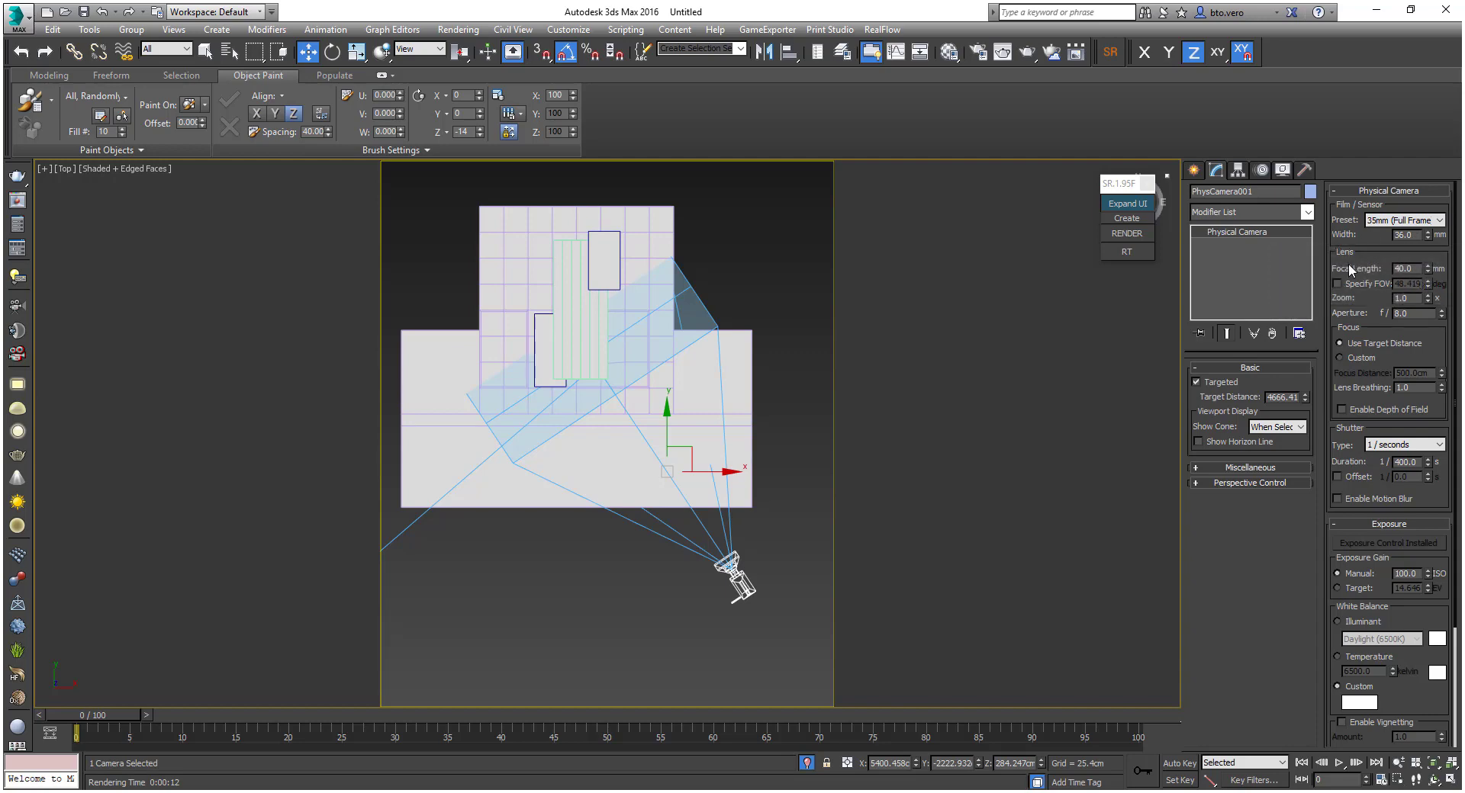
Try the APS-C sensor preset on the physical camera and return it to 35mm (Full Frame)
click(1408, 222)
click(1412, 254)
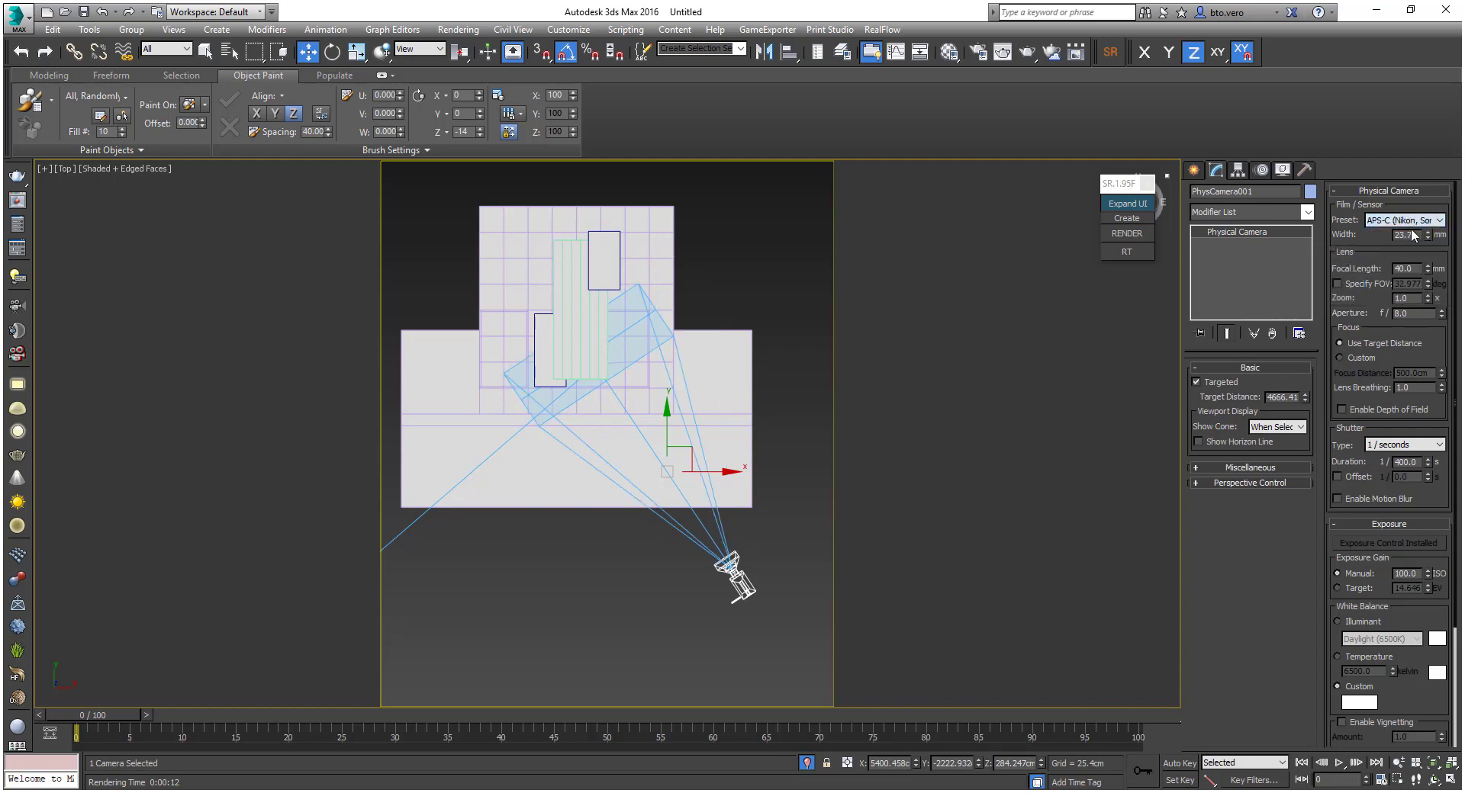
click(1411, 221)
click(1413, 235)
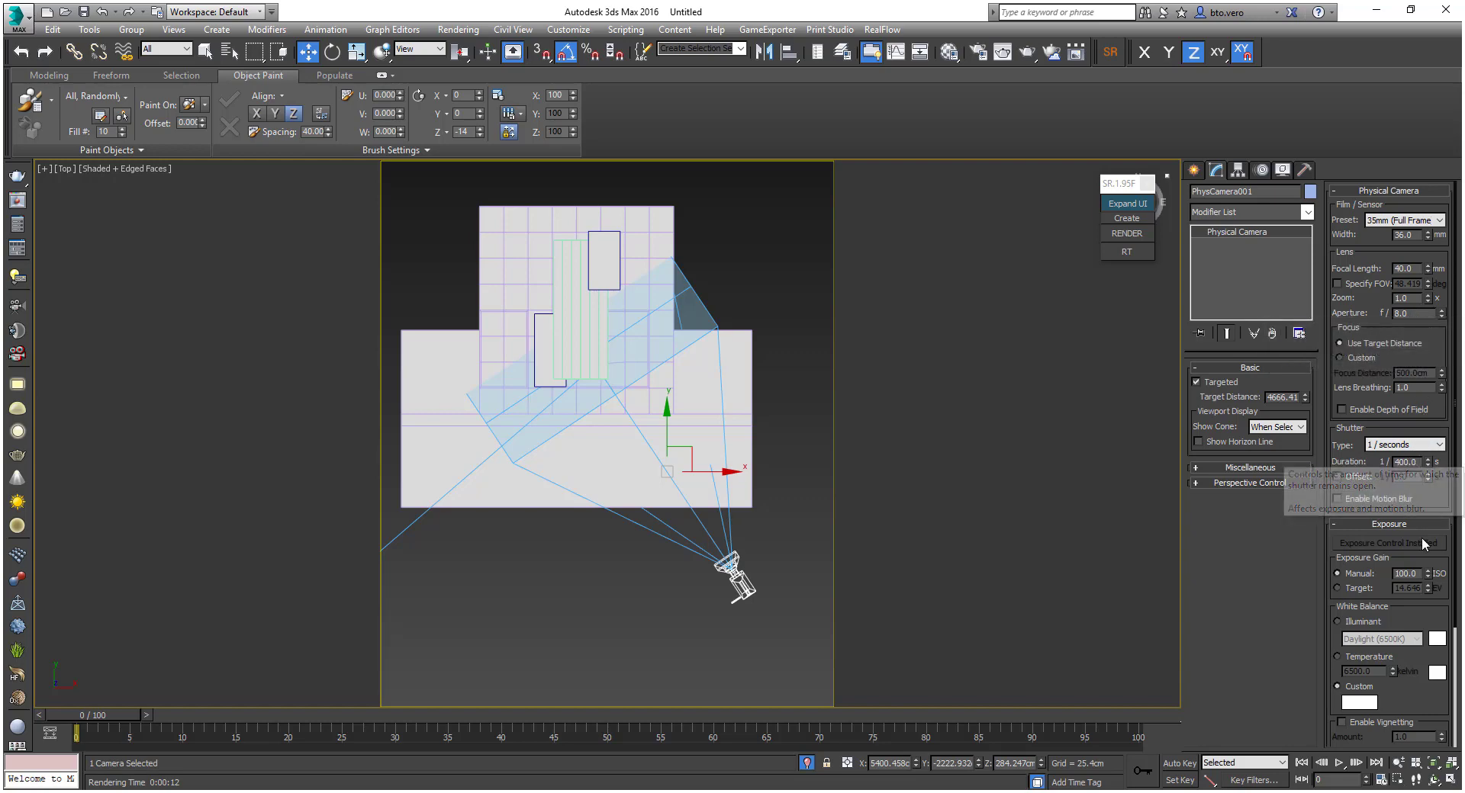
Select the VRaySun light and open the Environment and Effects settings to review the environment map
middle_drag(409, 613, 615, 477)
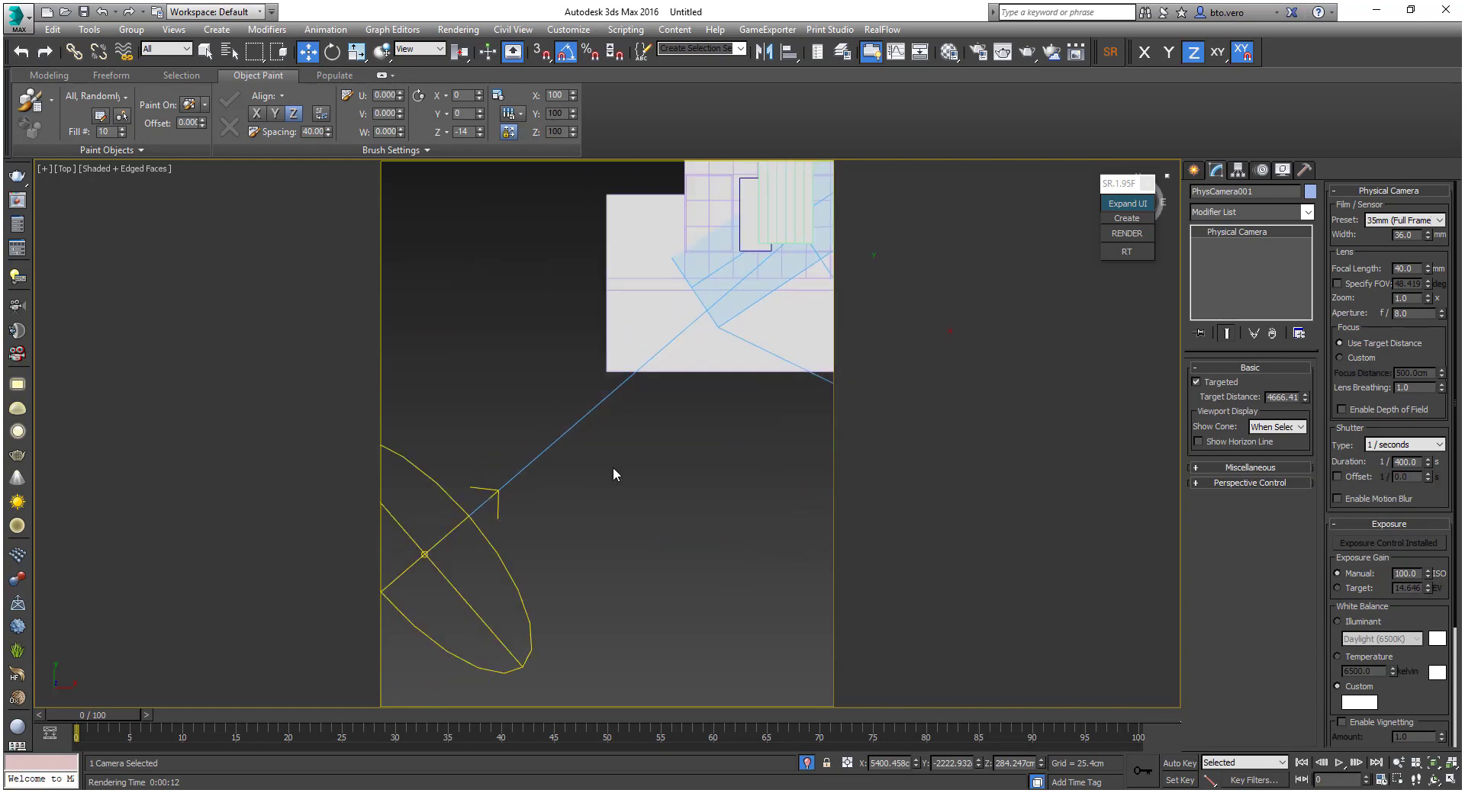
click(432, 560)
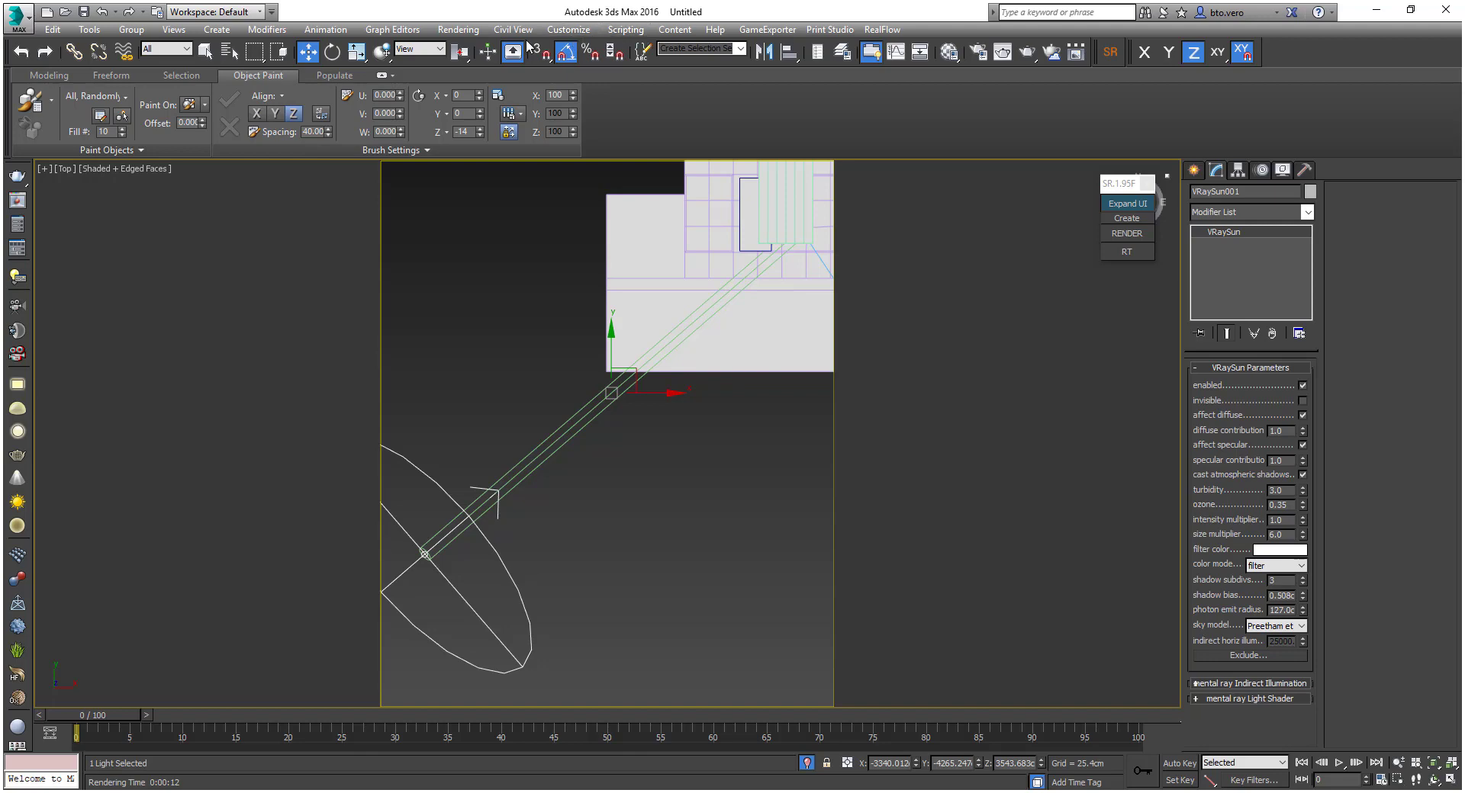
click(480, 33)
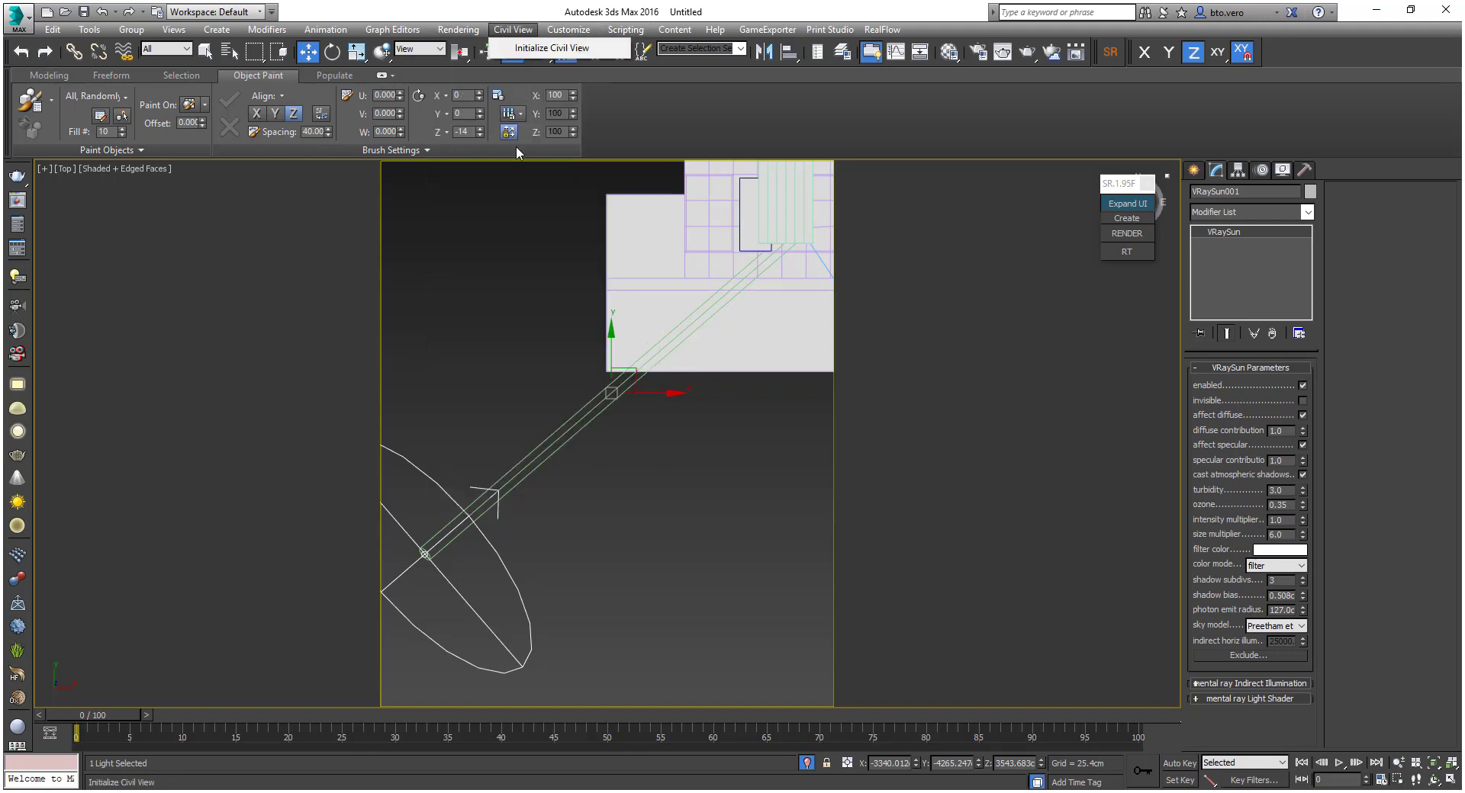
click(458, 35)
click(461, 33)
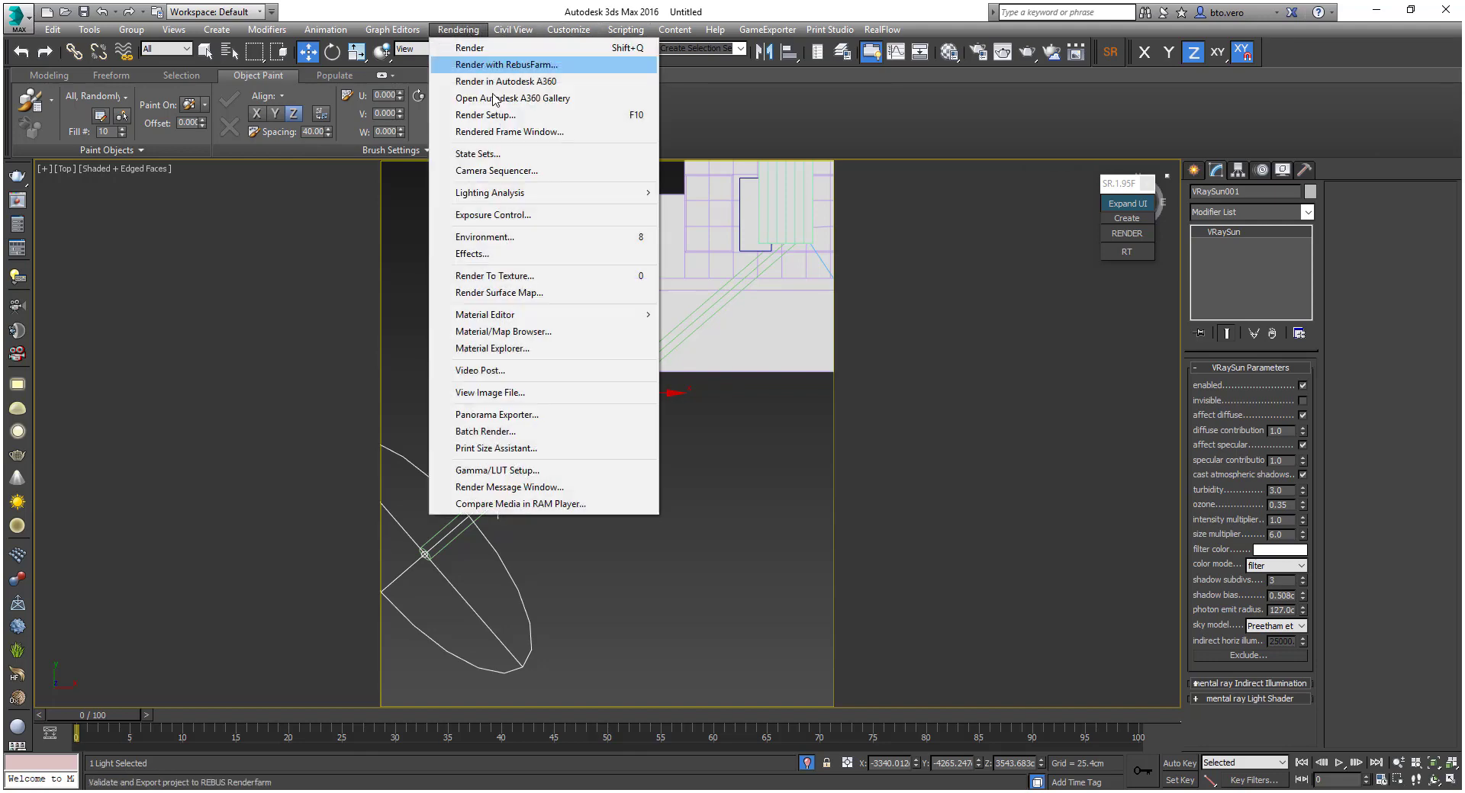
click(488, 237)
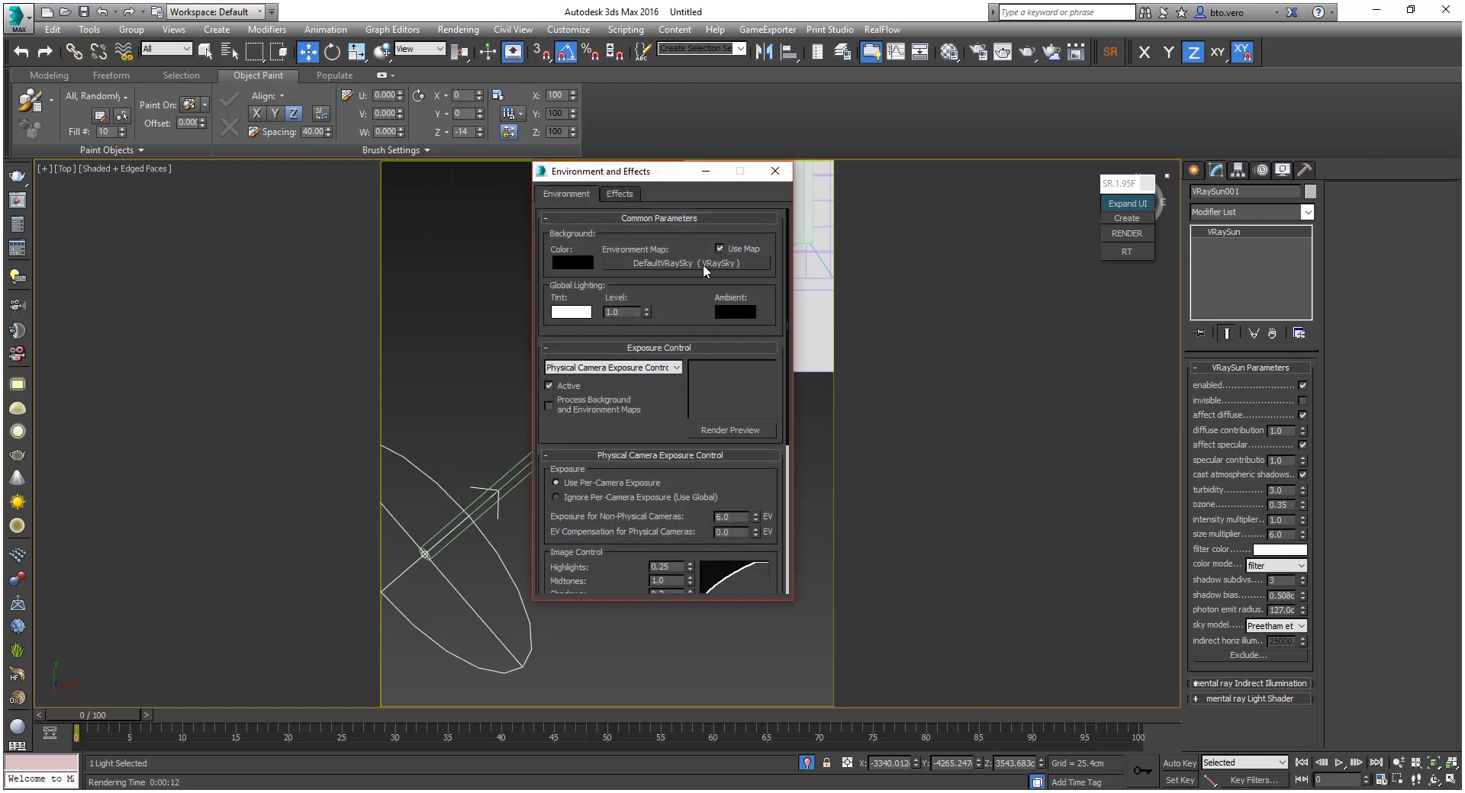
Minimize the Environment and Effects window and deselect the VRaySun, with the whole scene shown from the top
click(705, 172)
scroll(478, 439, down, 3)
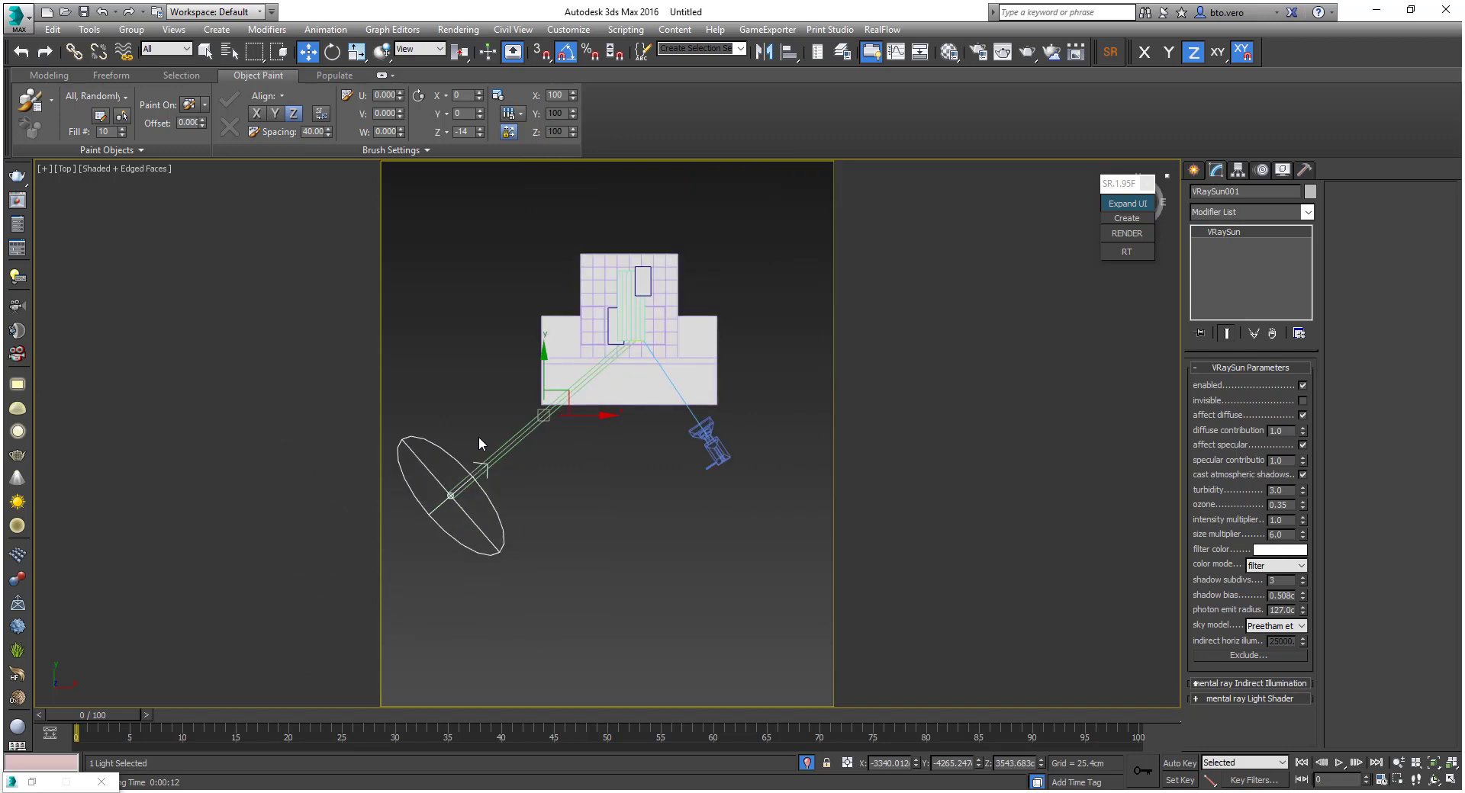
click(525, 279)
scroll(529, 260, up, 5)
scroll(693, 273, down, 3)
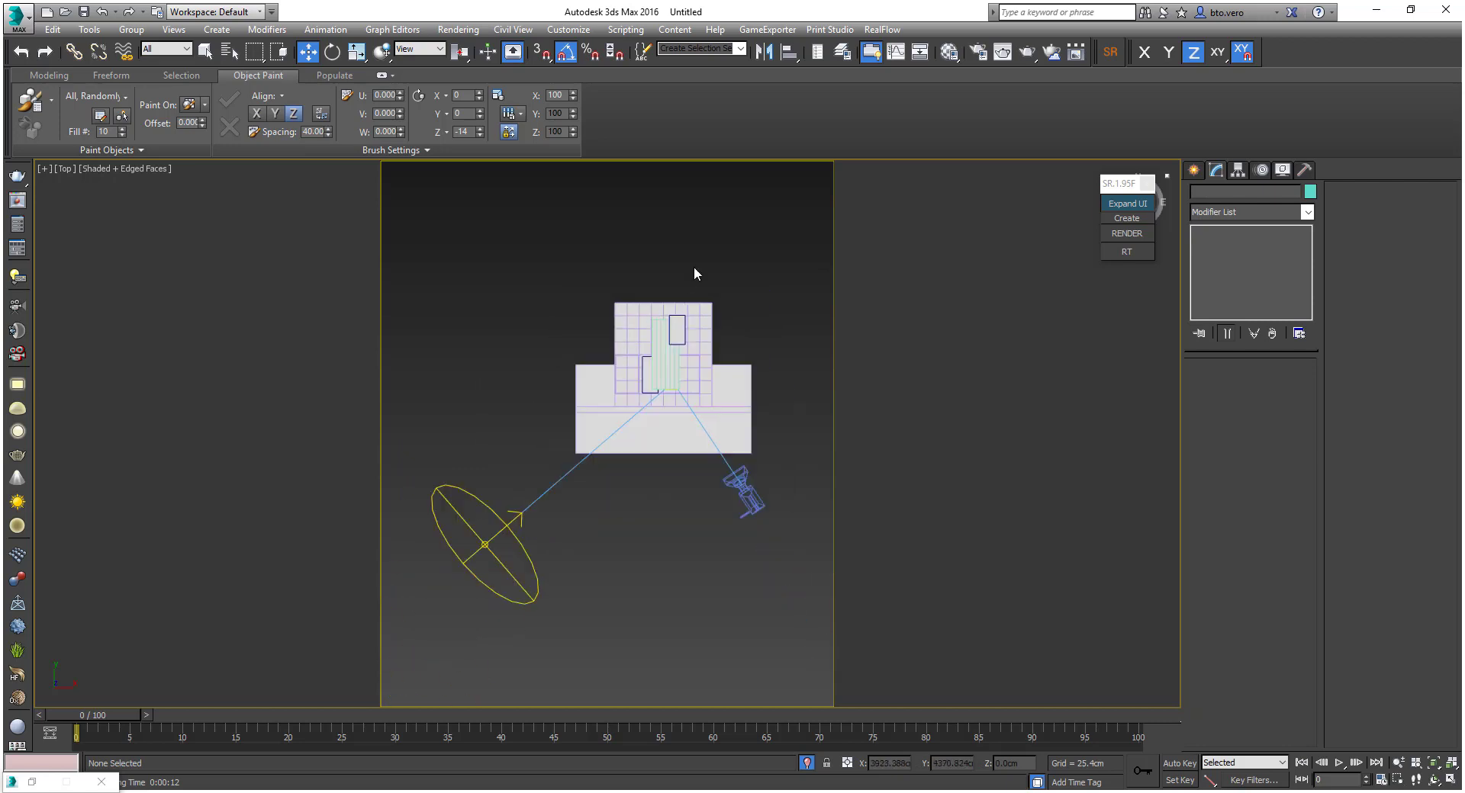
middle_drag(762, 294, 737, 305)
Create a VRayPlane from the V-Ray geometry types in the empty area beside the building in the top view
click(1195, 171)
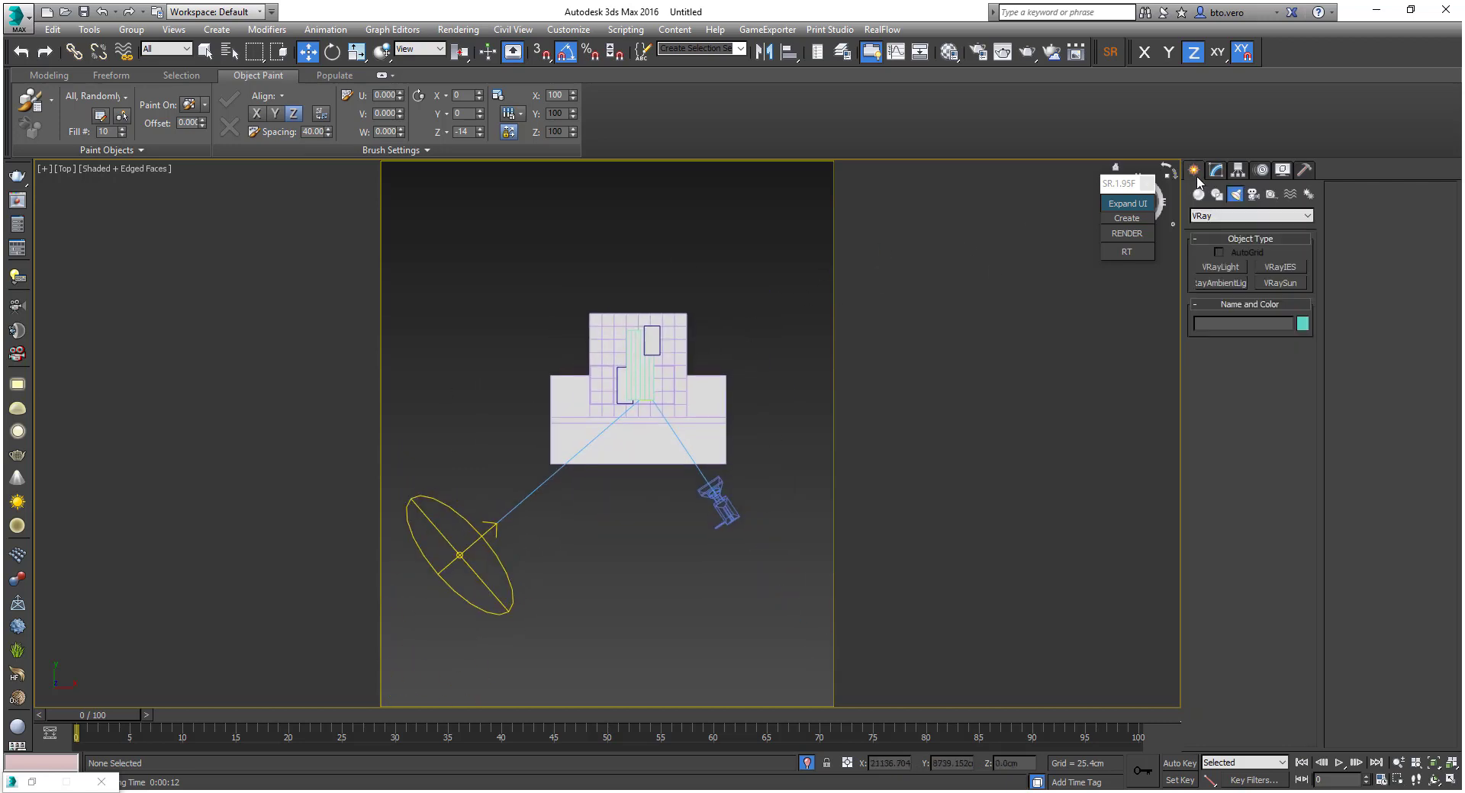
click(1199, 196)
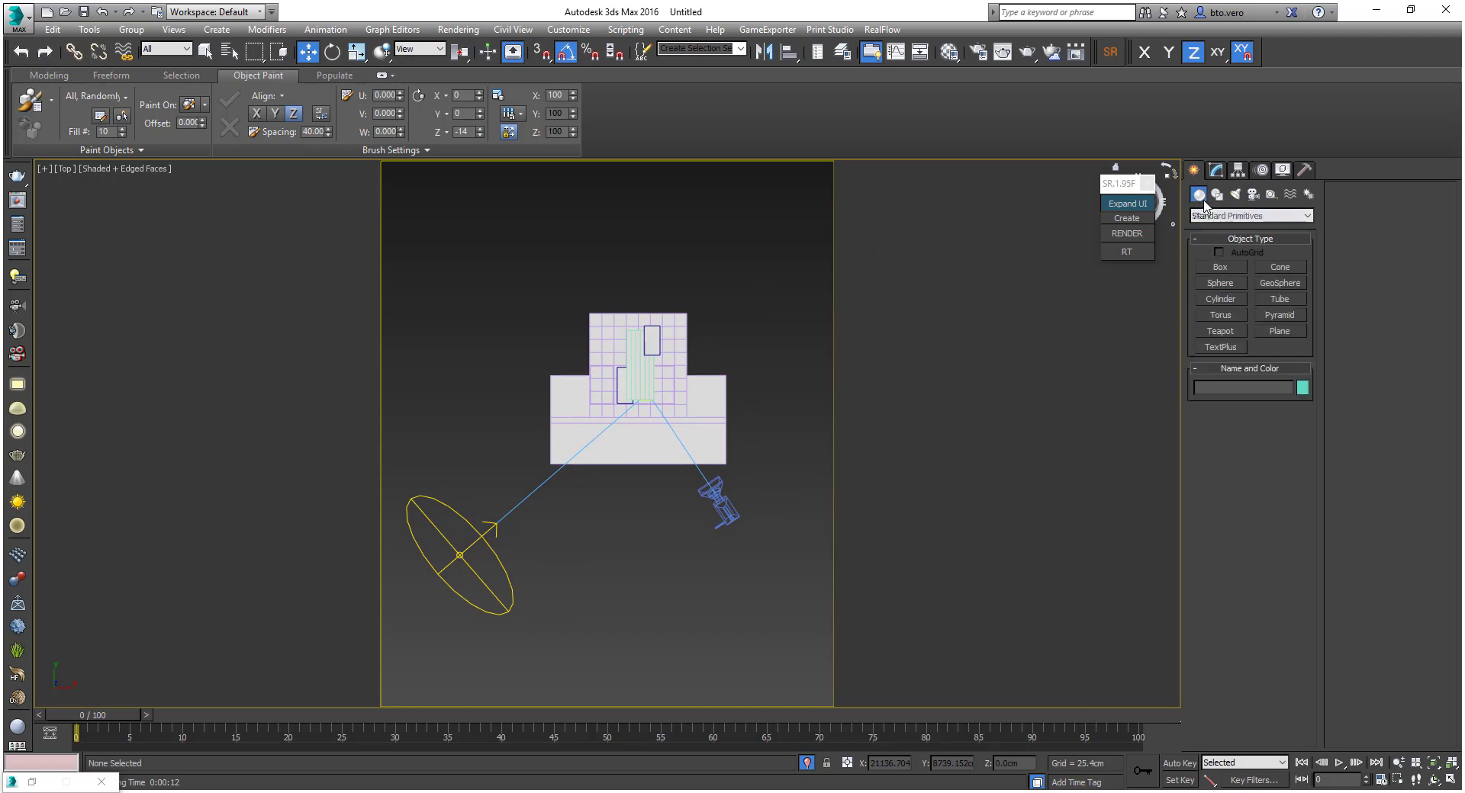
click(1221, 216)
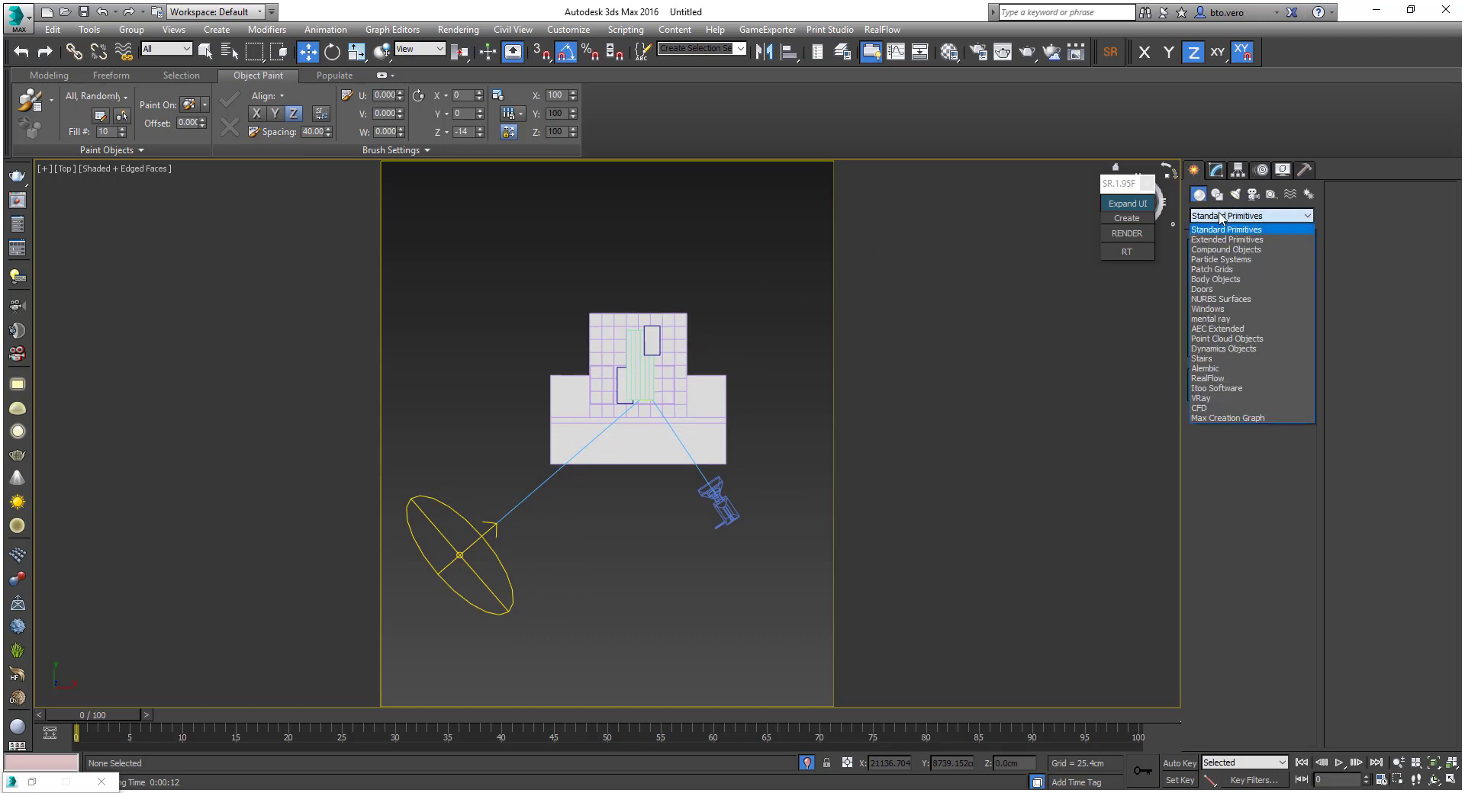
click(1202, 398)
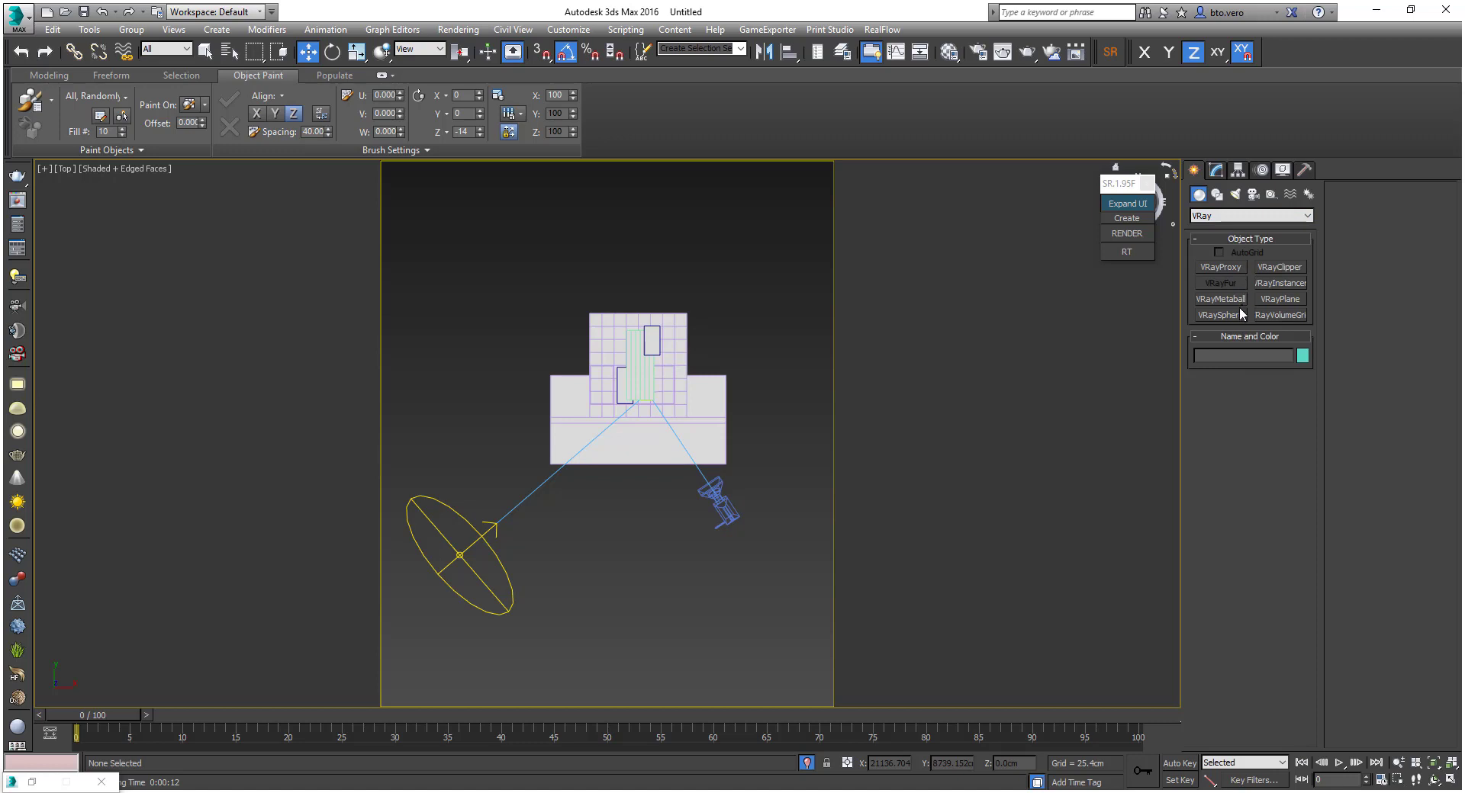
click(1295, 297)
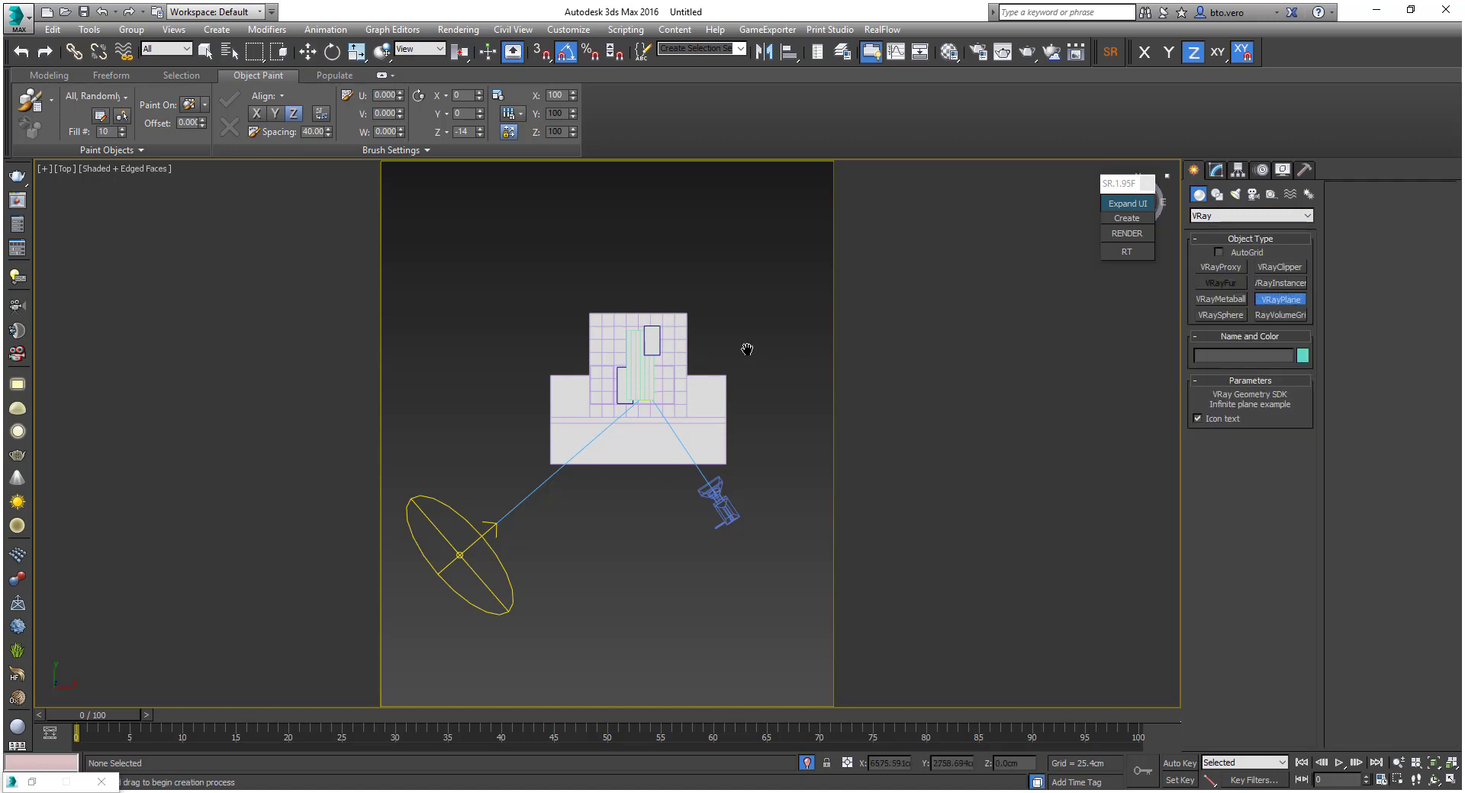
middle_drag(746, 350, 581, 359)
click(632, 304)
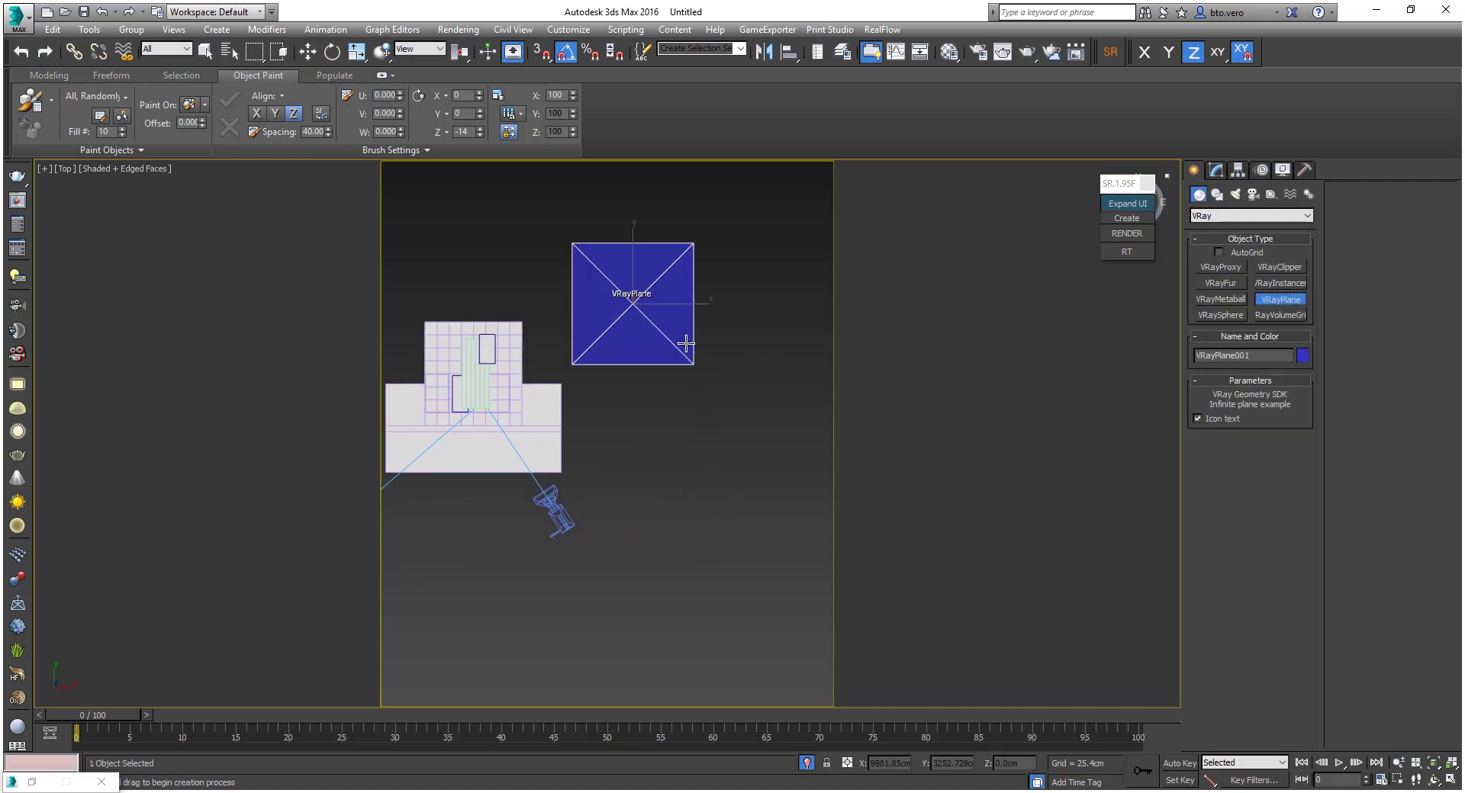
middle_drag(686, 344, 761, 336)
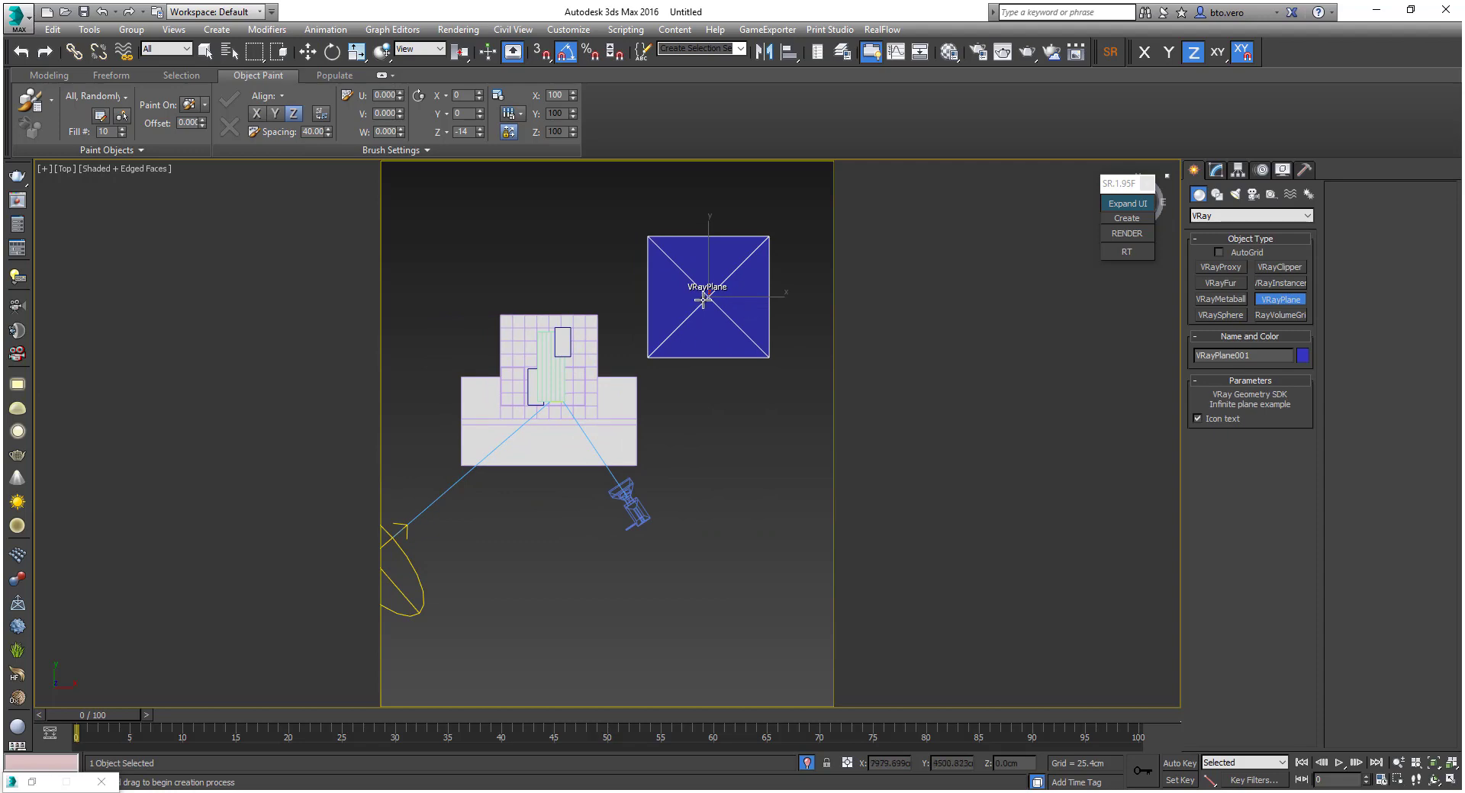
Open the Material Editor on the .Branco 211 material and minimize it
key(m)
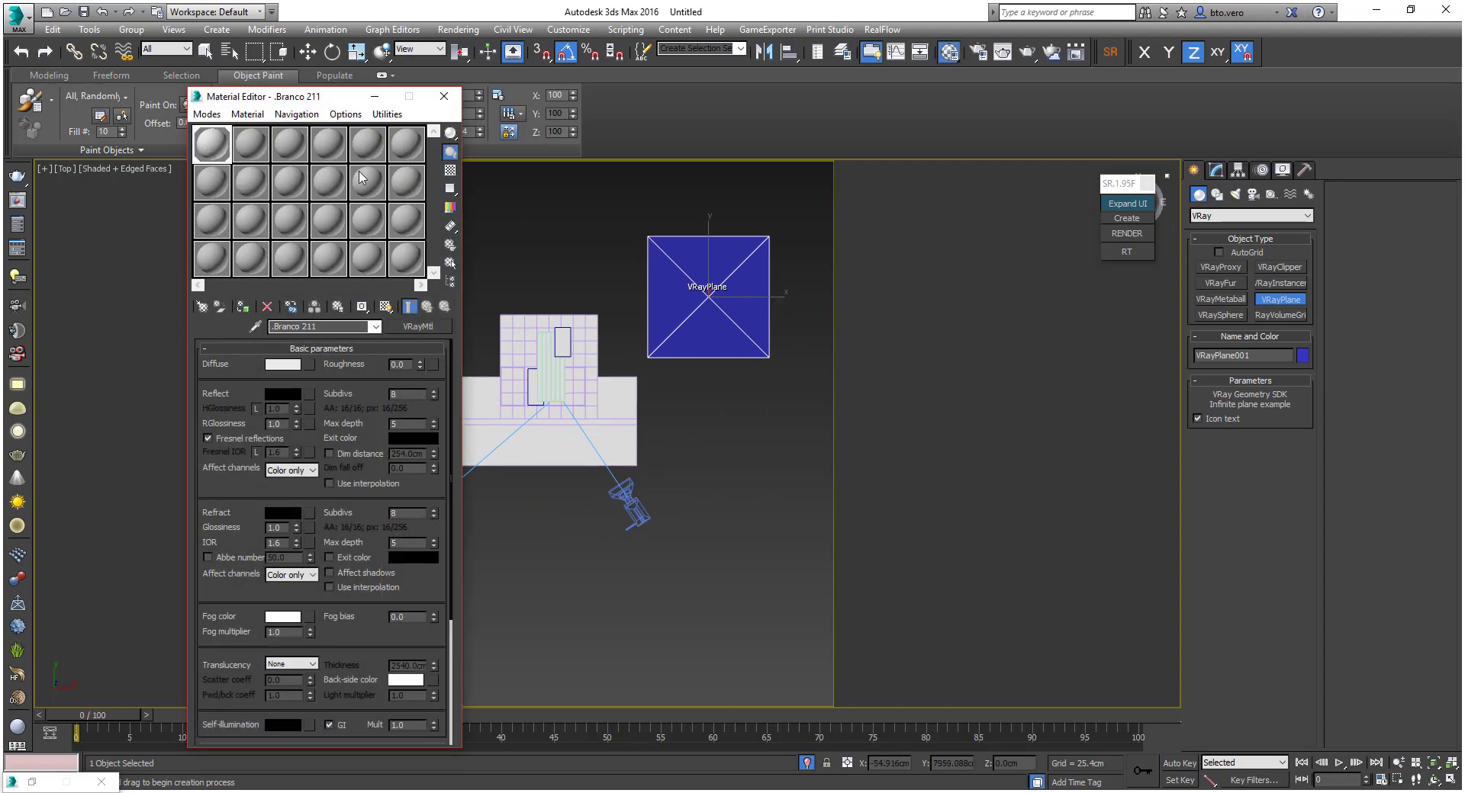
click(378, 97)
middle_drag(516, 261, 567, 251)
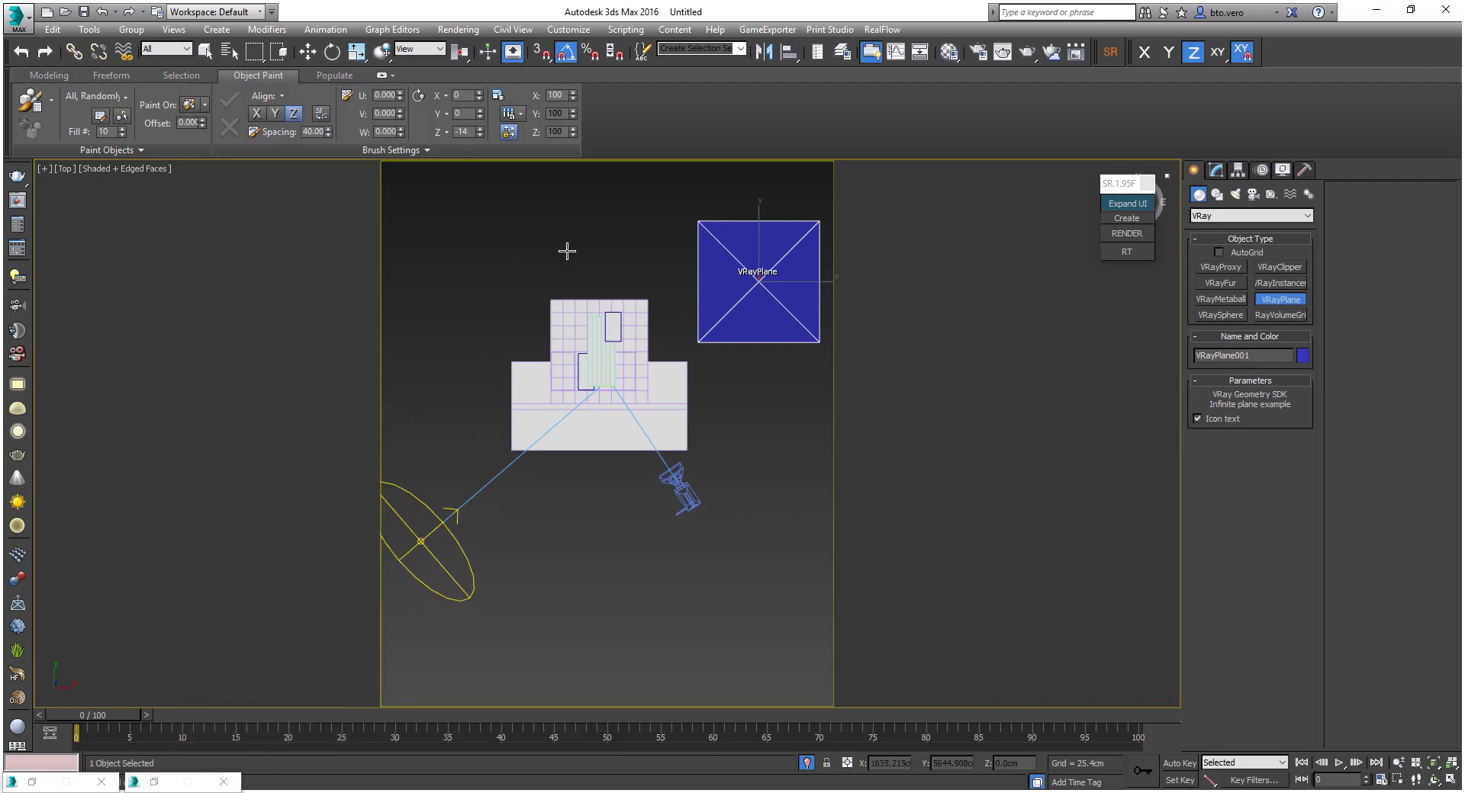
Lower the VRayPlane in the front view to about -88.8 cm in Z, near the underside of the building
key(f)
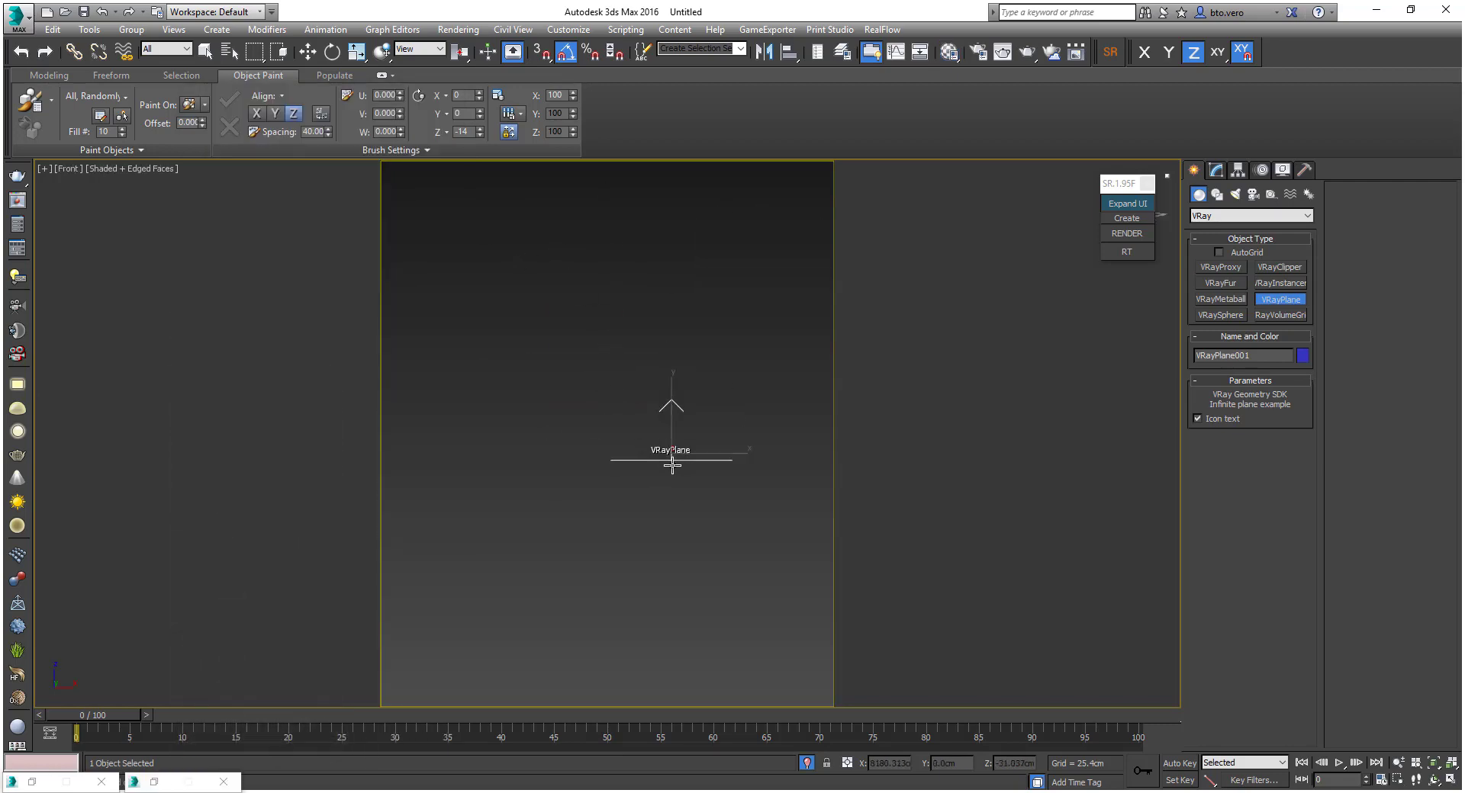
scroll(672, 465, down, 3)
middle_drag(554, 465, 659, 447)
scroll(735, 445, up, 1)
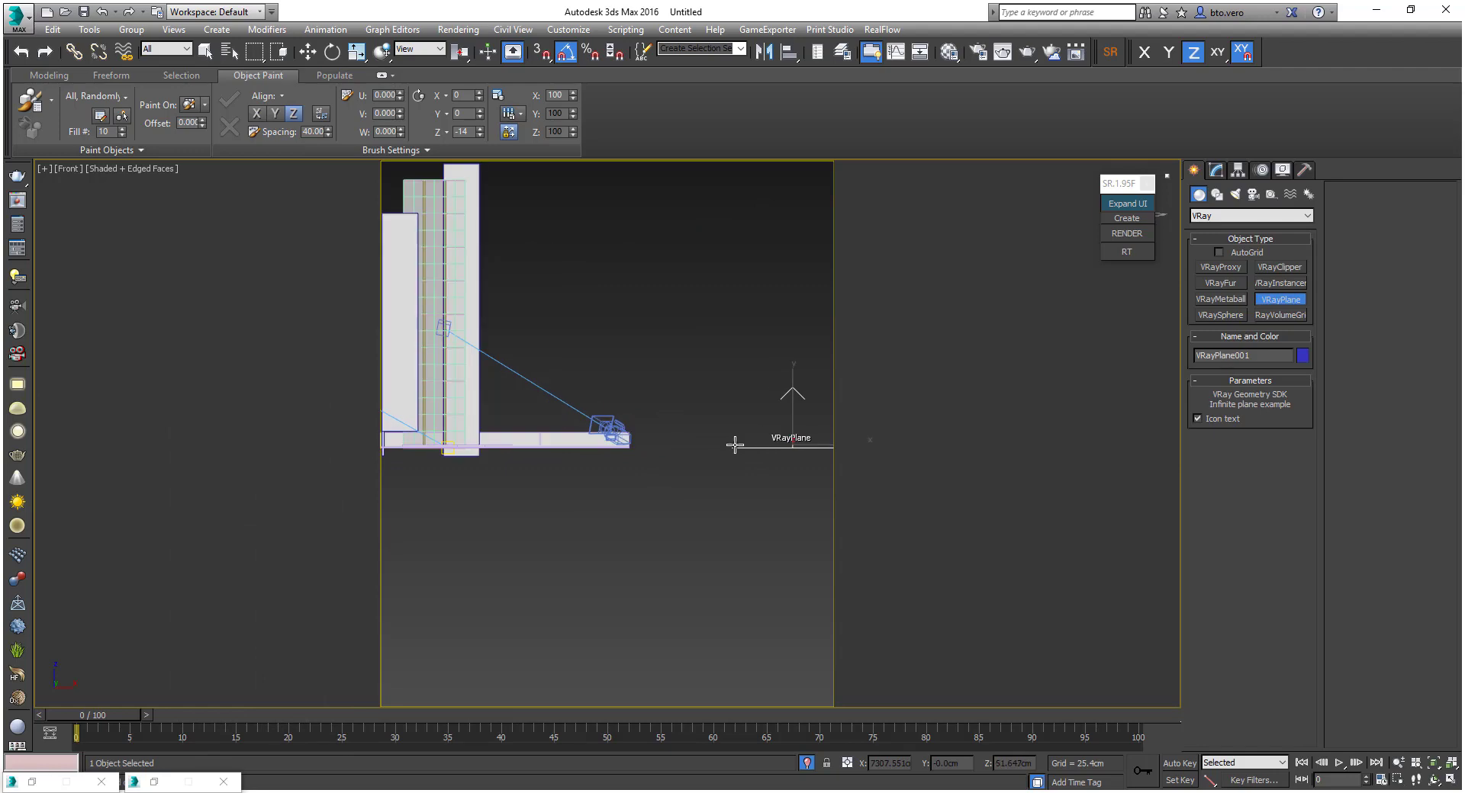
scroll(734, 445, up, 5)
middle_drag(802, 441, 684, 415)
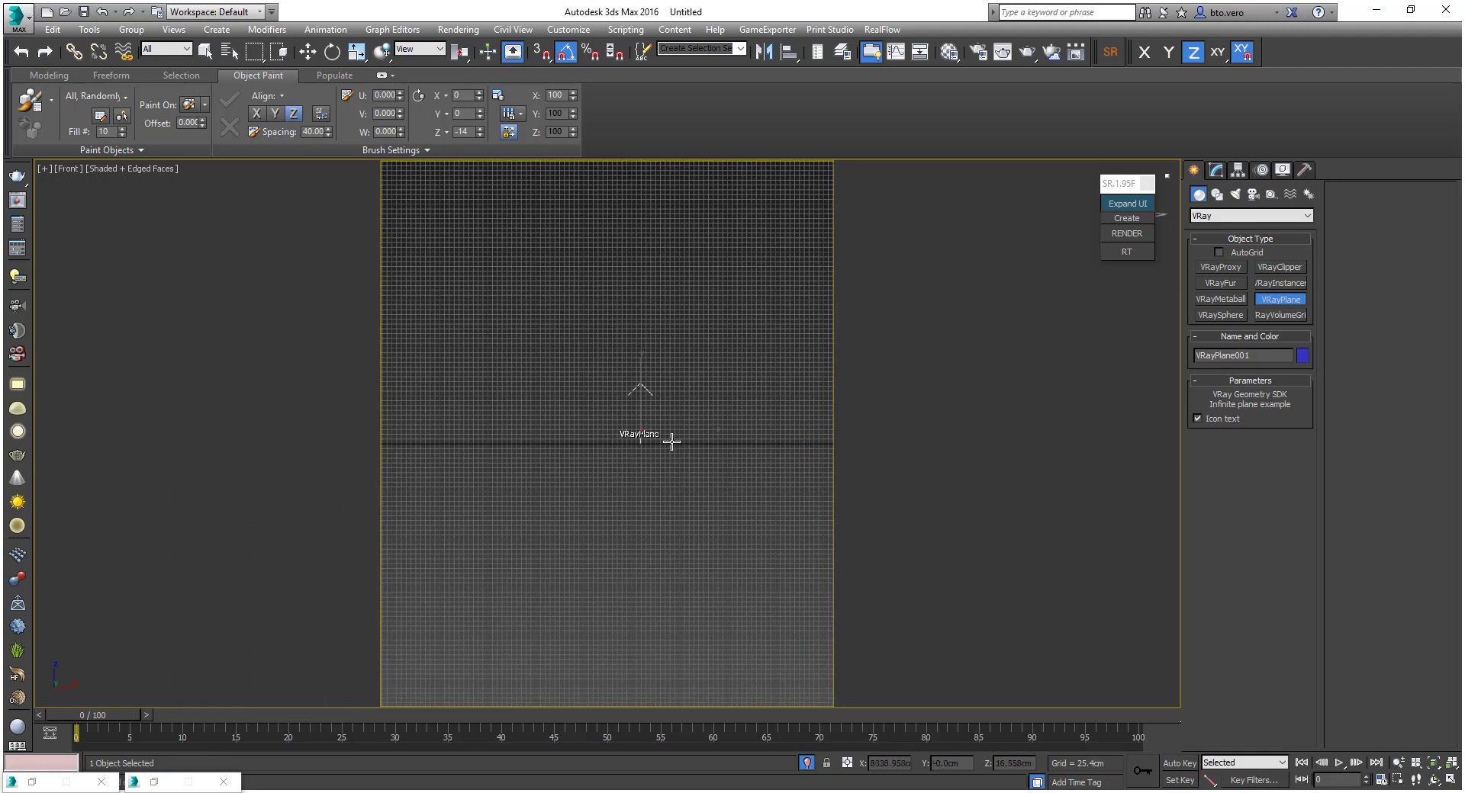
key(w)
scroll(737, 422, down, 5)
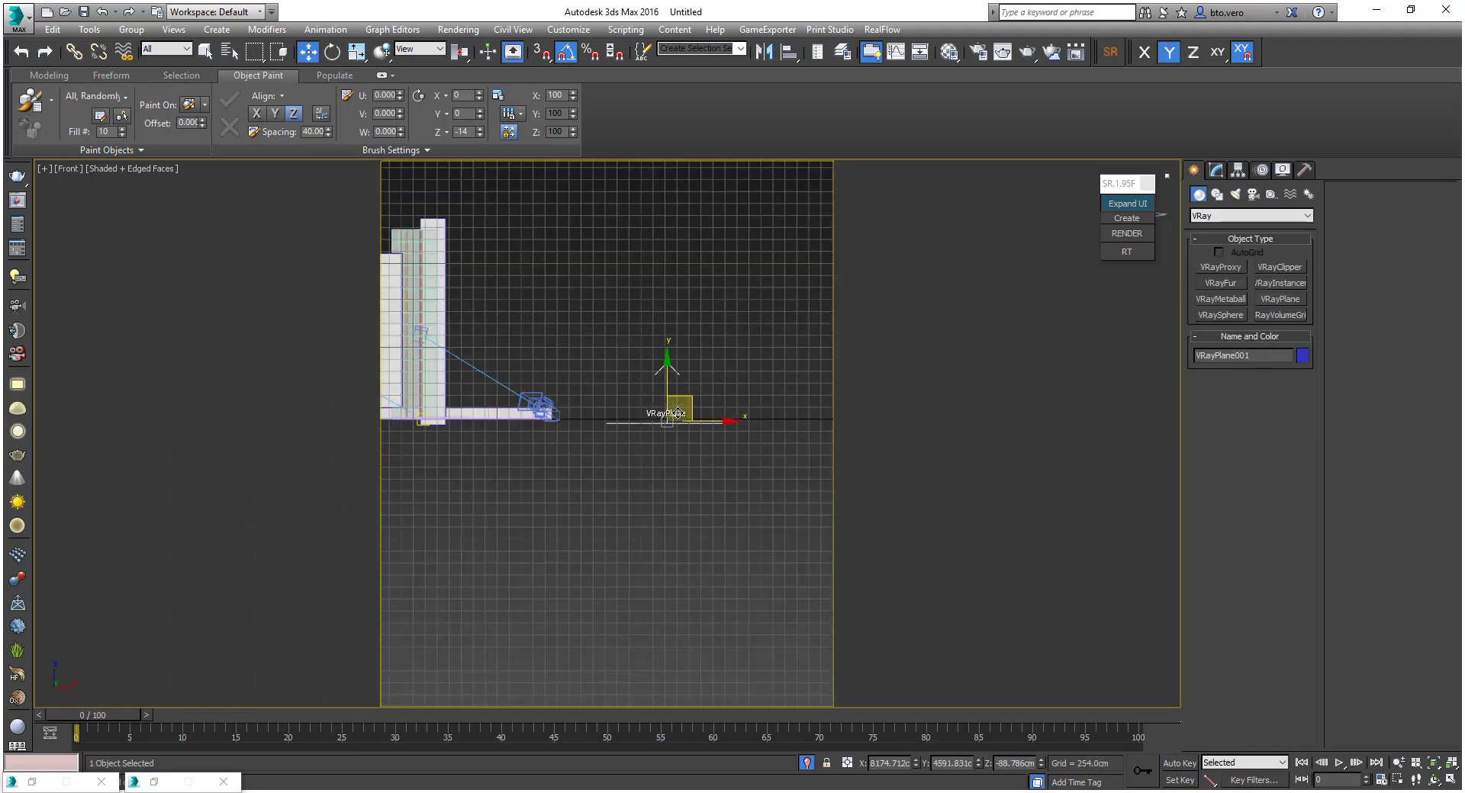
Examine the VRayPlane's icon size and position relative to the building at different scales from the top
key(t)
middle_drag(763, 284, 675, 423)
scroll(675, 422, up, 3)
scroll(674, 422, down, 7)
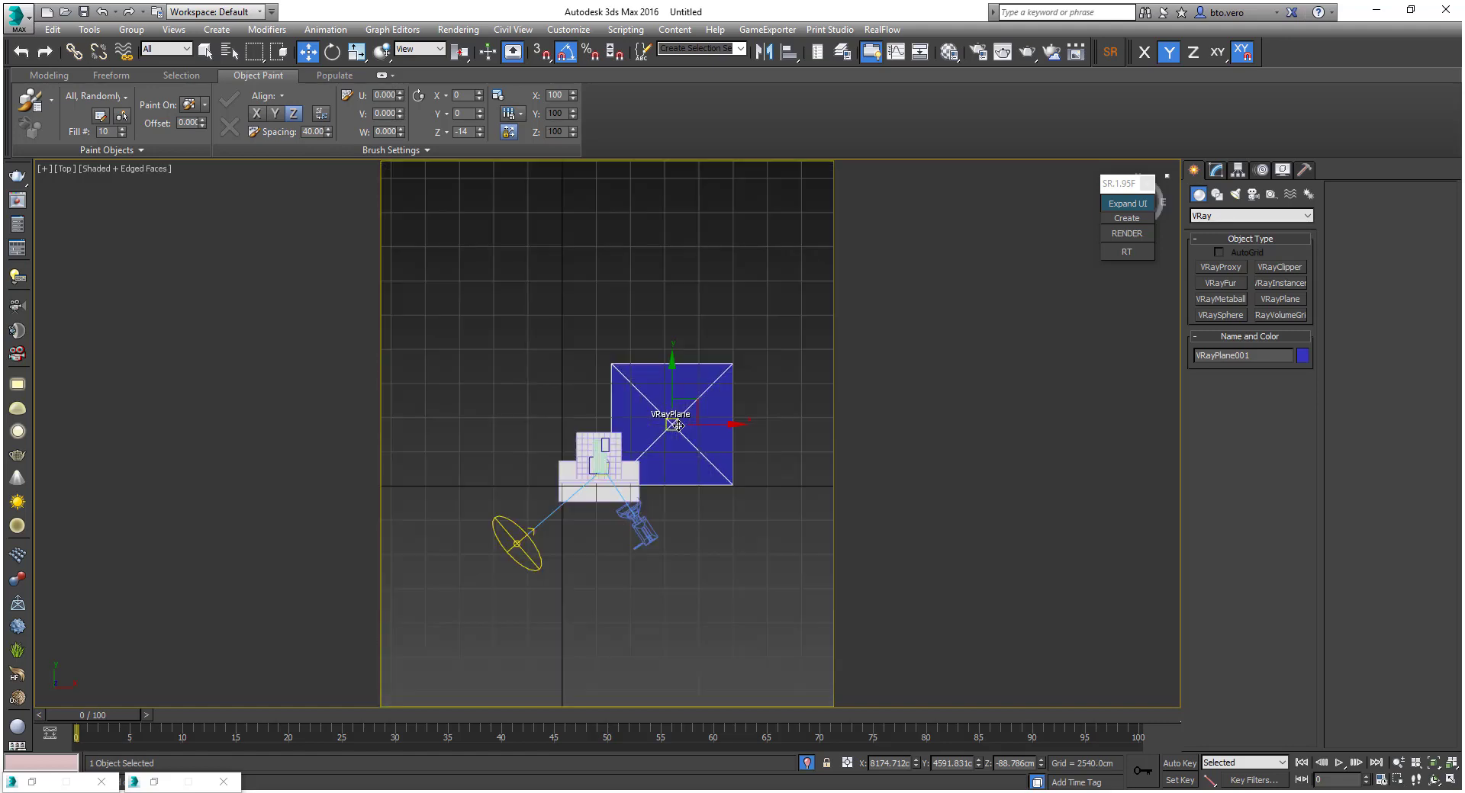
scroll(675, 423, up, 6)
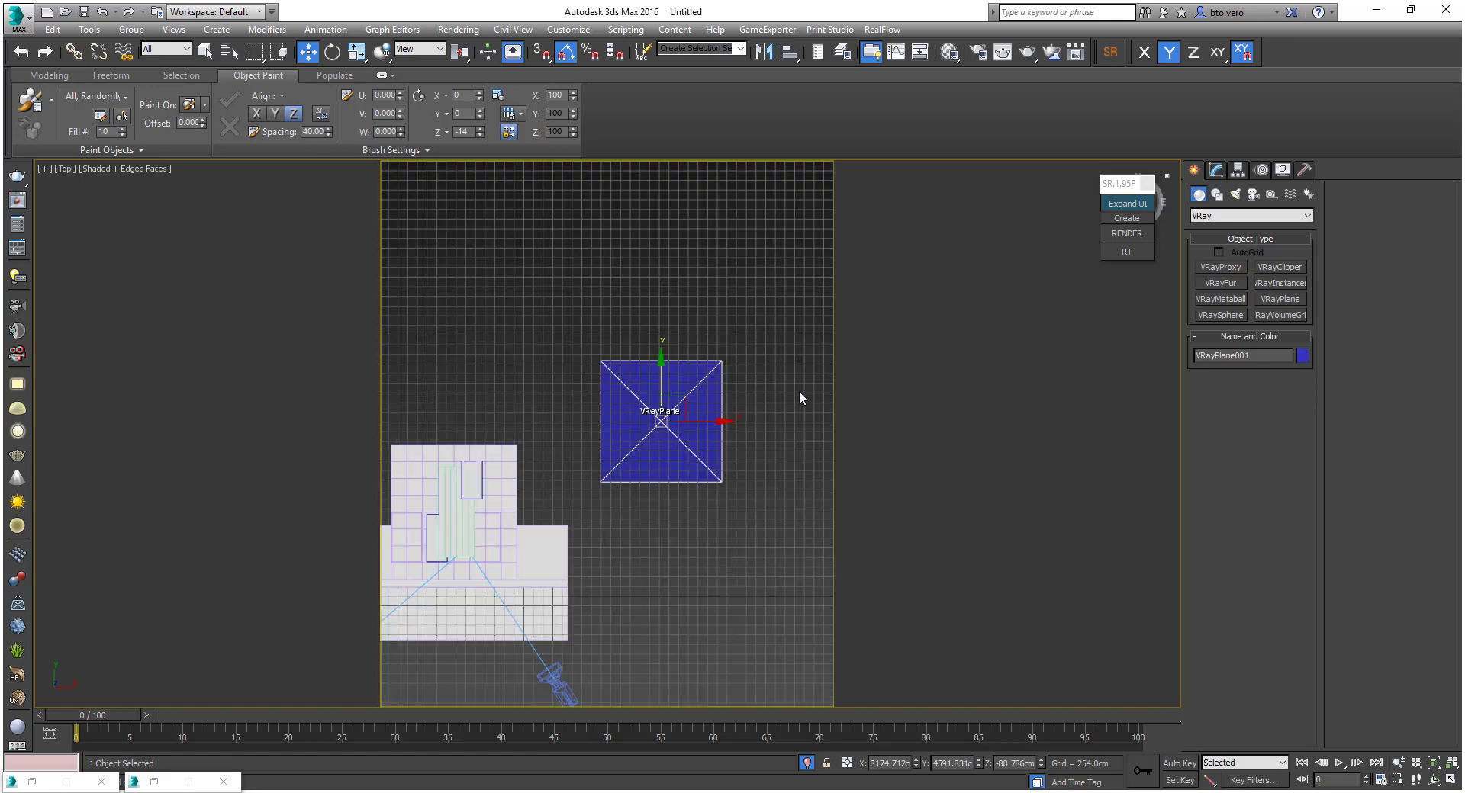
scroll(799, 397, down, 2)
scroll(736, 373, down, 3)
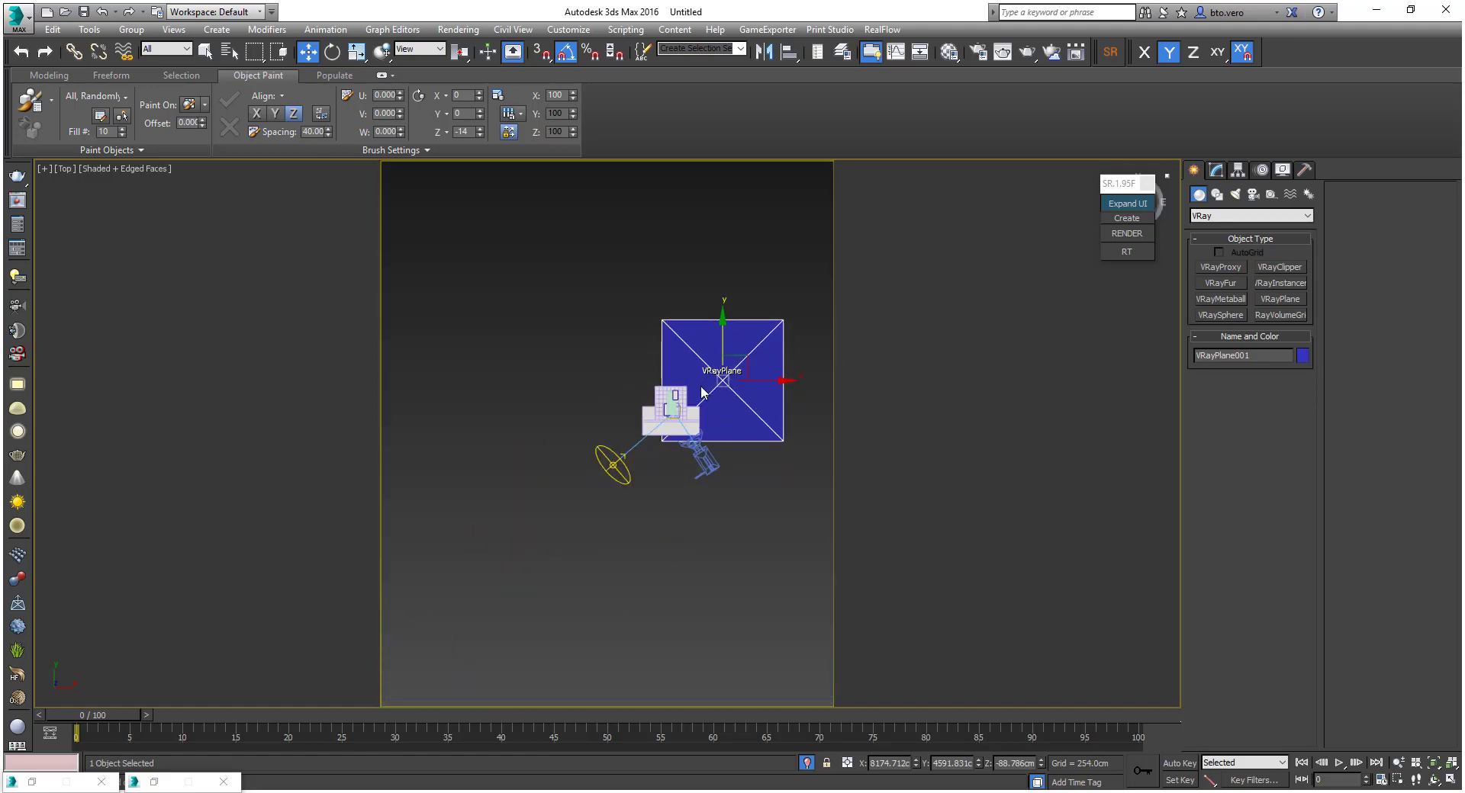
scroll(687, 399, down, 5)
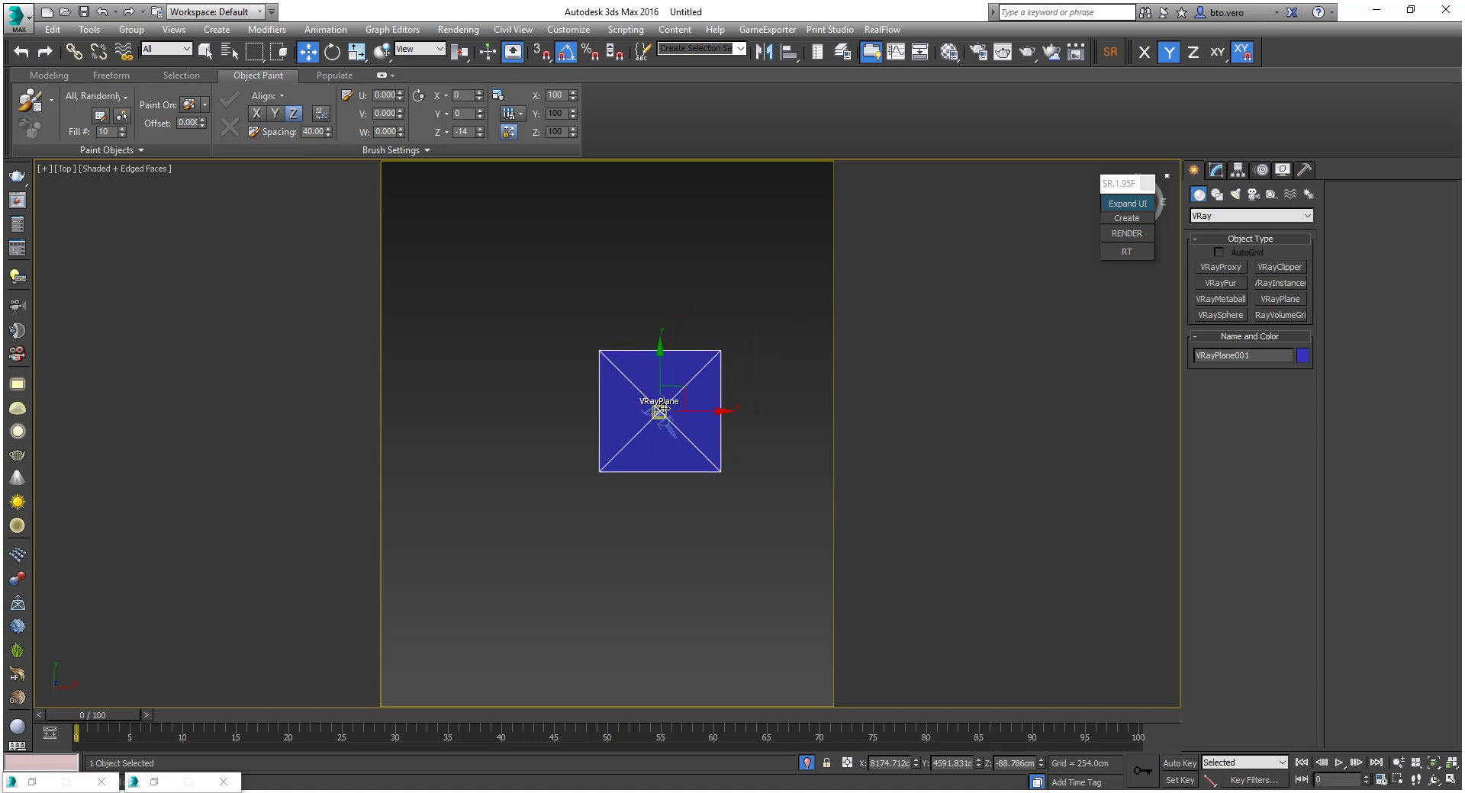
middle_drag(712, 432, 562, 368)
scroll(565, 363, up, 6)
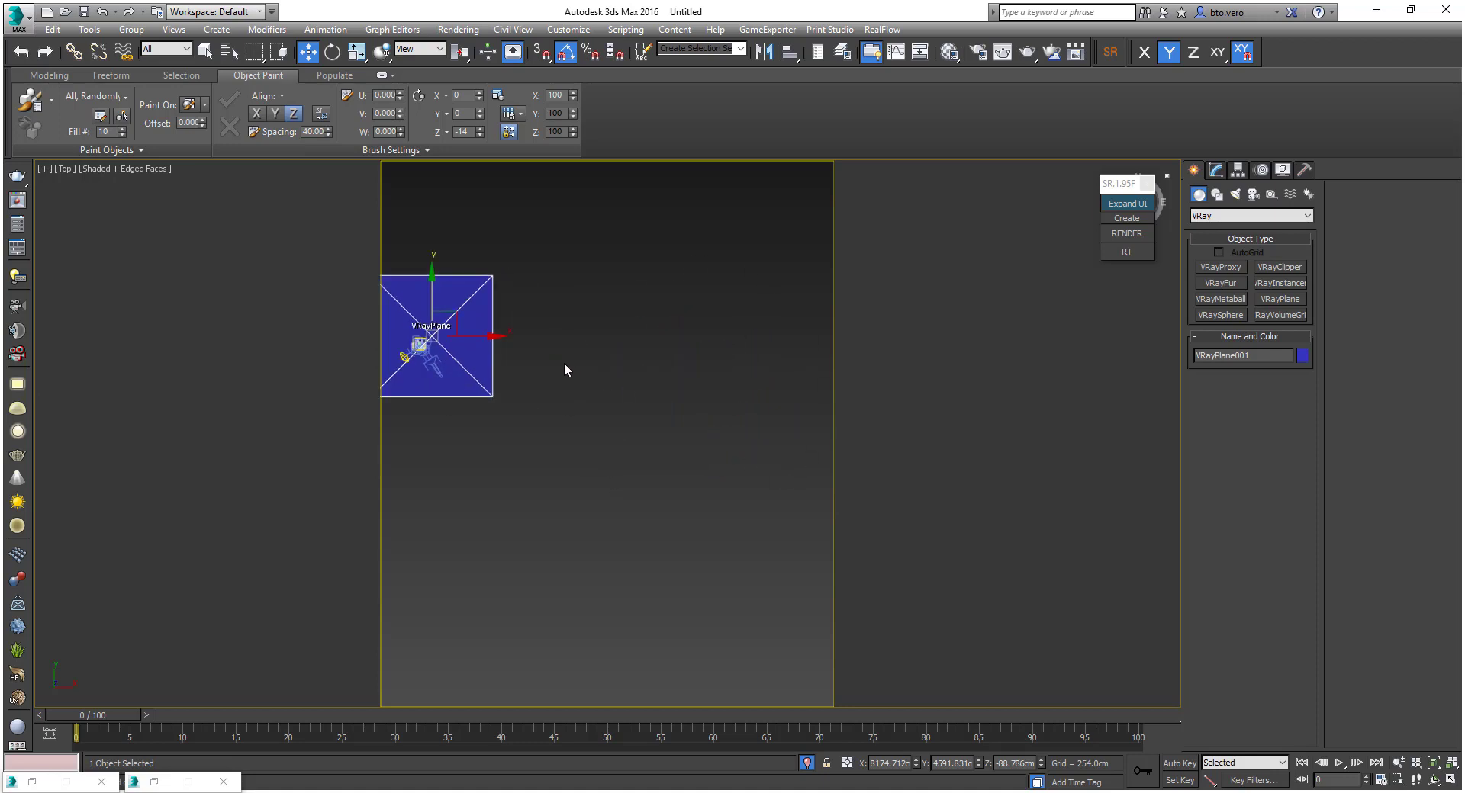
middle_drag(416, 284, 743, 328)
scroll(634, 365, up, 3)
scroll(551, 294, up, 4)
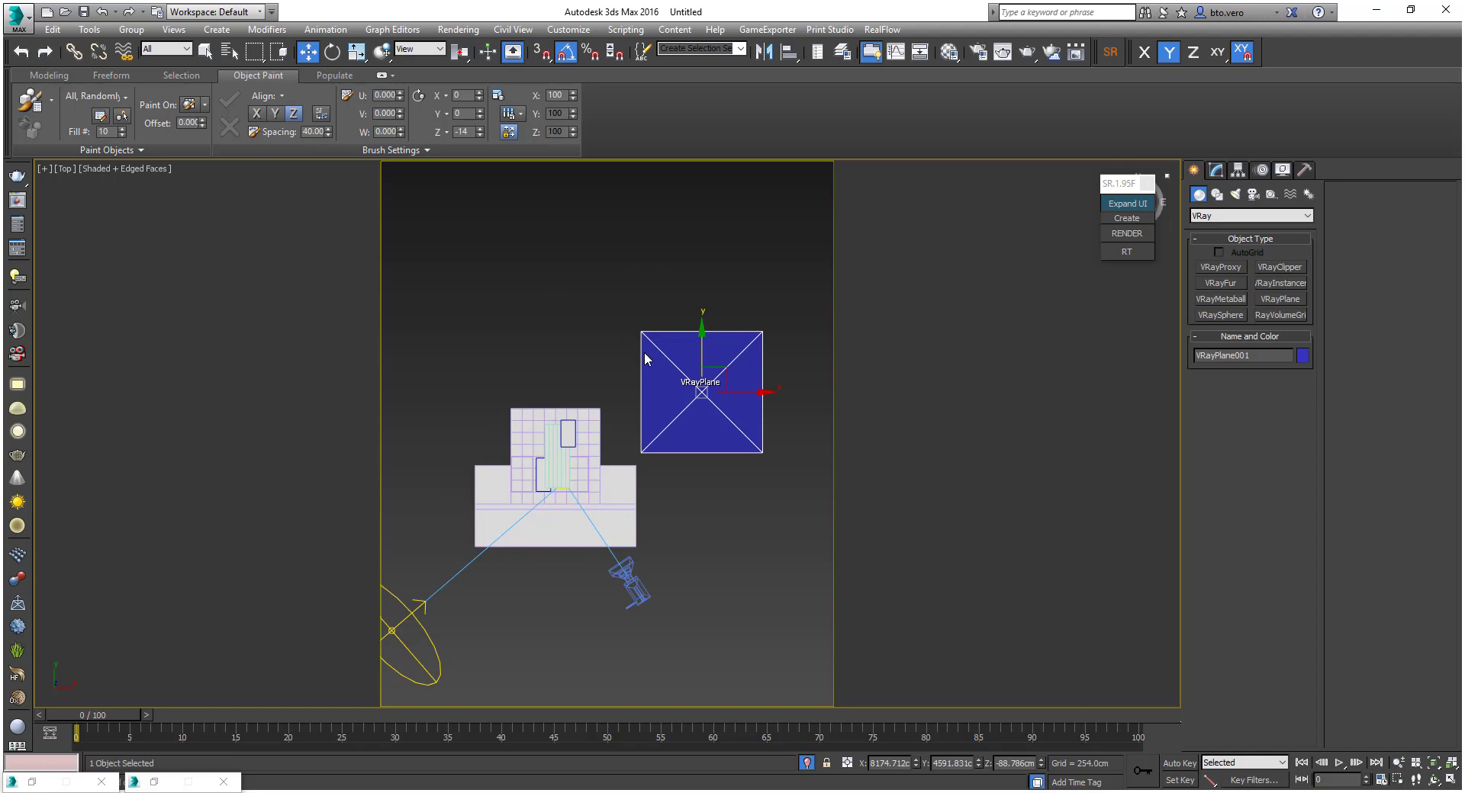
Check the physical camera's view and examine the VRayPlane in a perspective view from several angles
key(c)
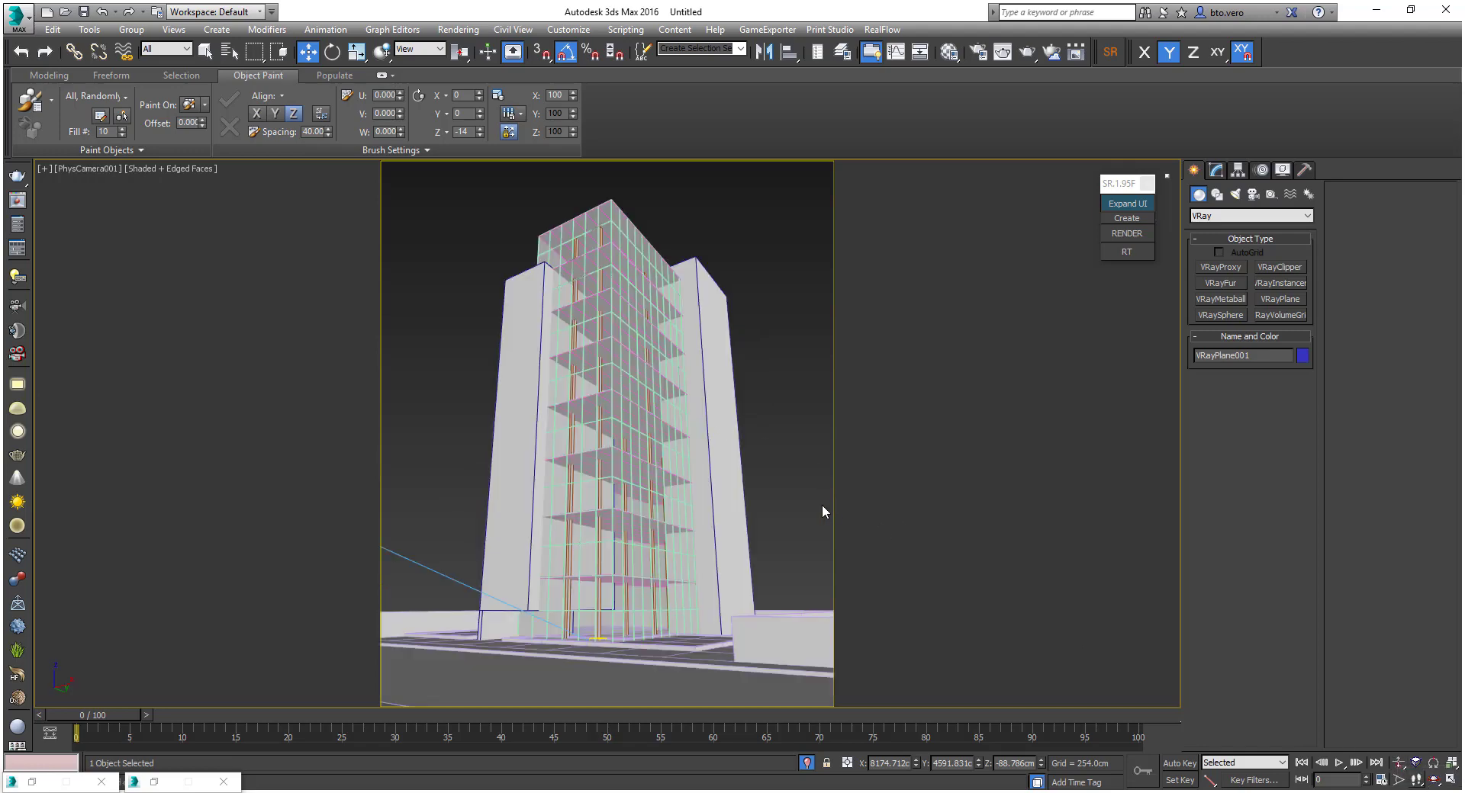
key(p)
key(z)
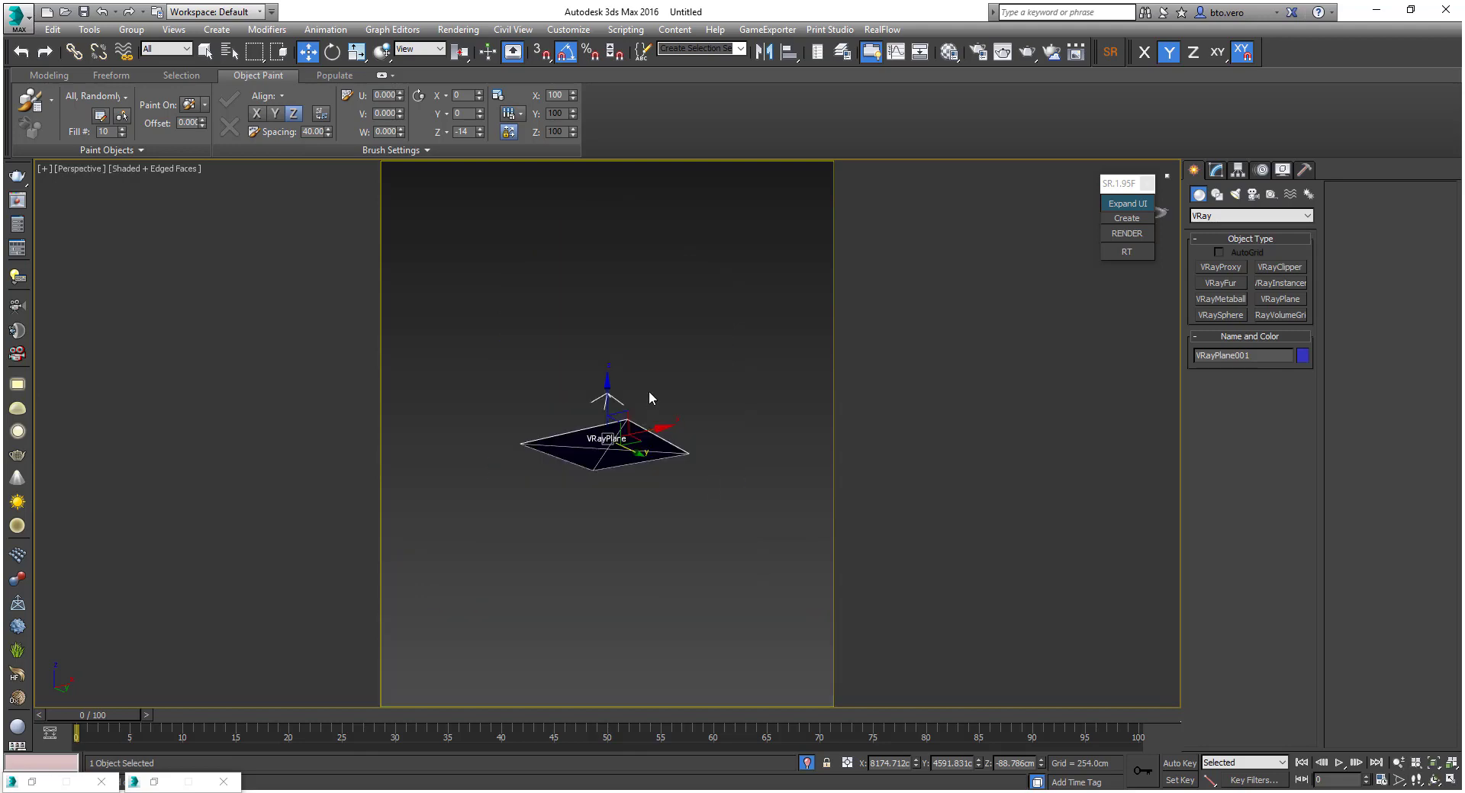
alt+middle_drag(649, 393, 674, 447)
drag(608, 409, 610, 428)
scroll(619, 486, up, 3)
middle_drag(627, 493, 783, 510)
scroll(779, 509, down, 10)
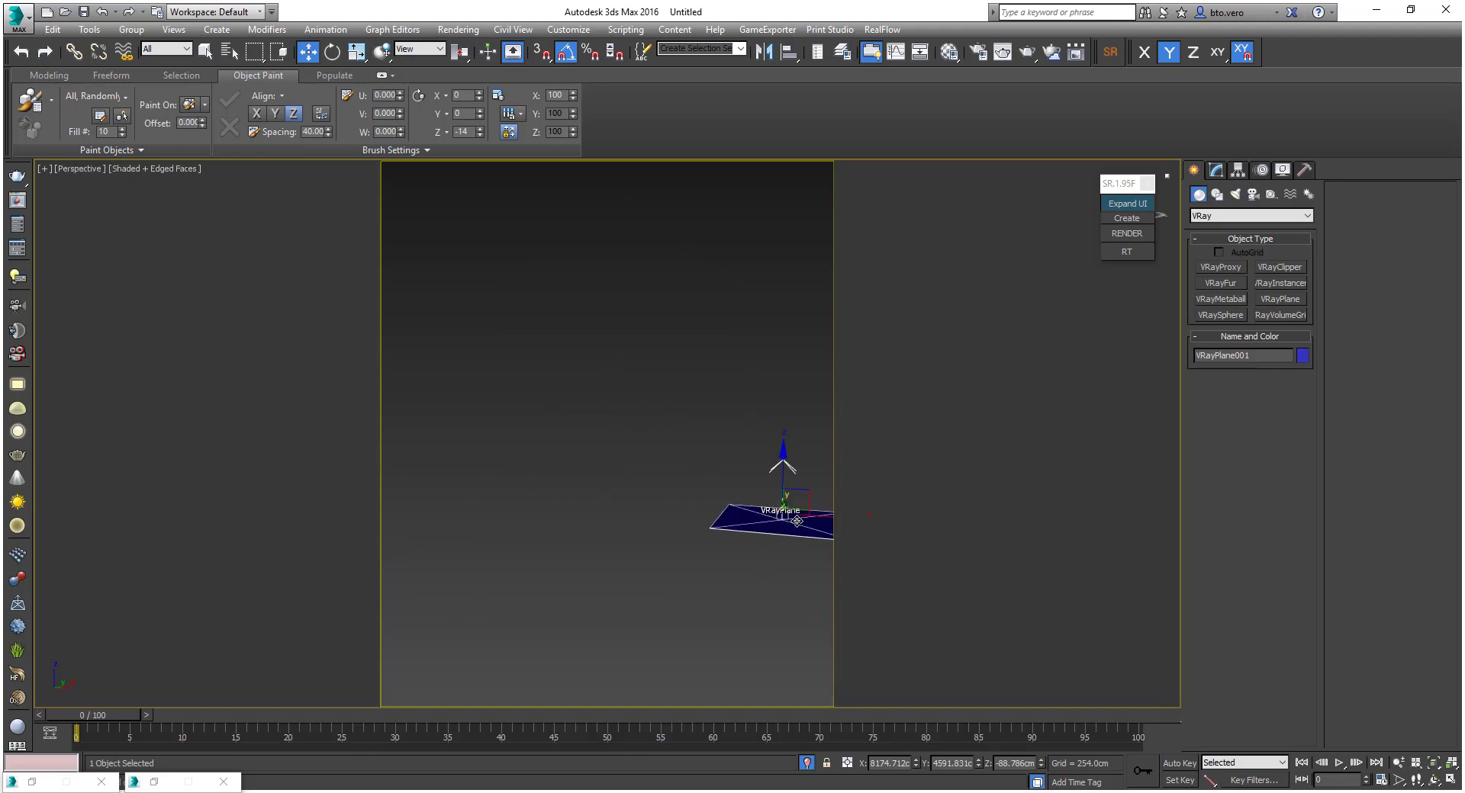
Inspect the tower and its base in perspective, clear the selection and return to the physical camera's view
click(564, 495)
scroll(531, 494, up, 5)
alt+middle_drag(531, 495, 629, 512)
scroll(590, 492, down, 4)
mouse_move(629, 512)
alt+middle_down()
mouse_move(696, 523)
mouse_move(614, 497)
alt+middle_up()
scroll(637, 516, up, 4)
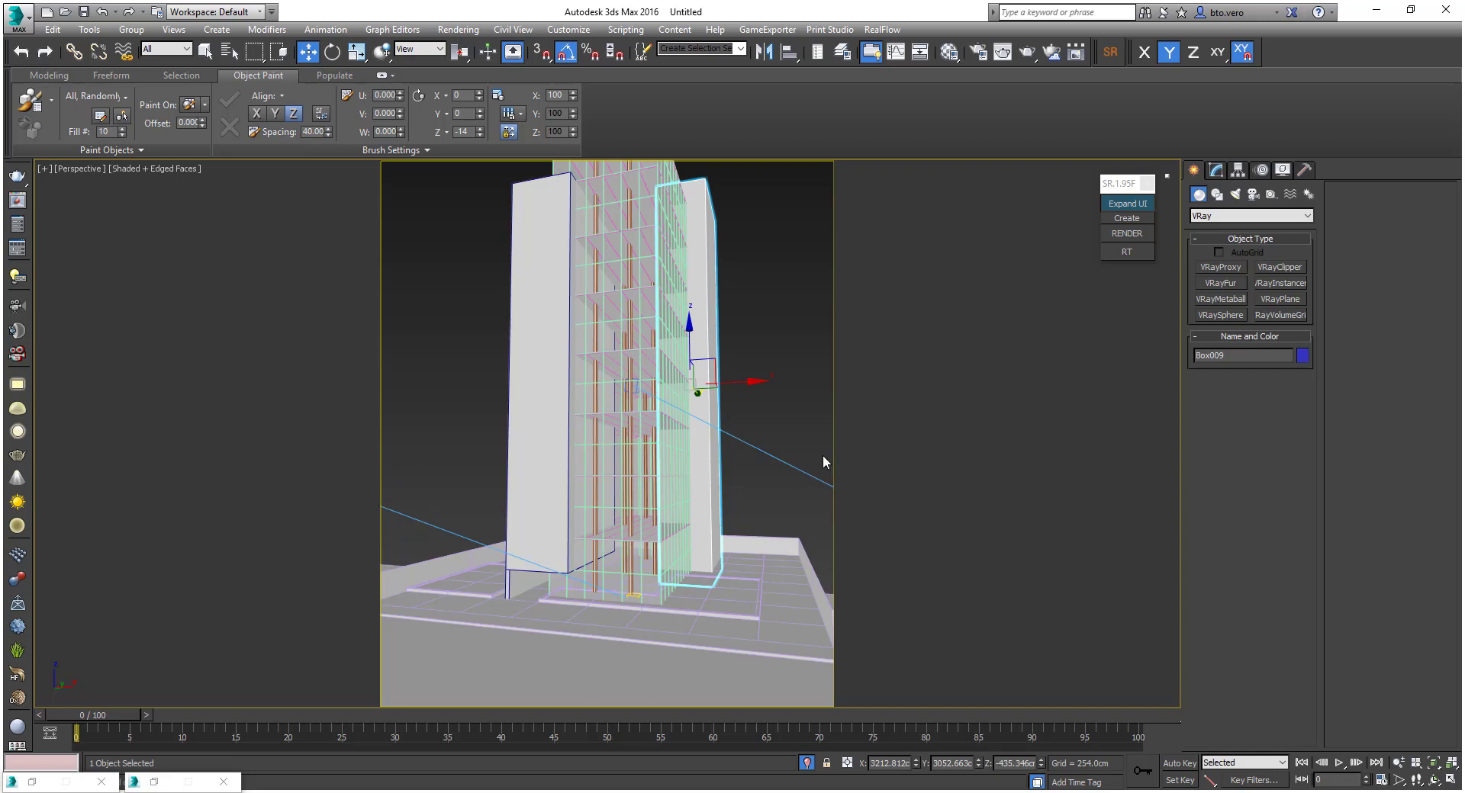
click(799, 442)
key(c)
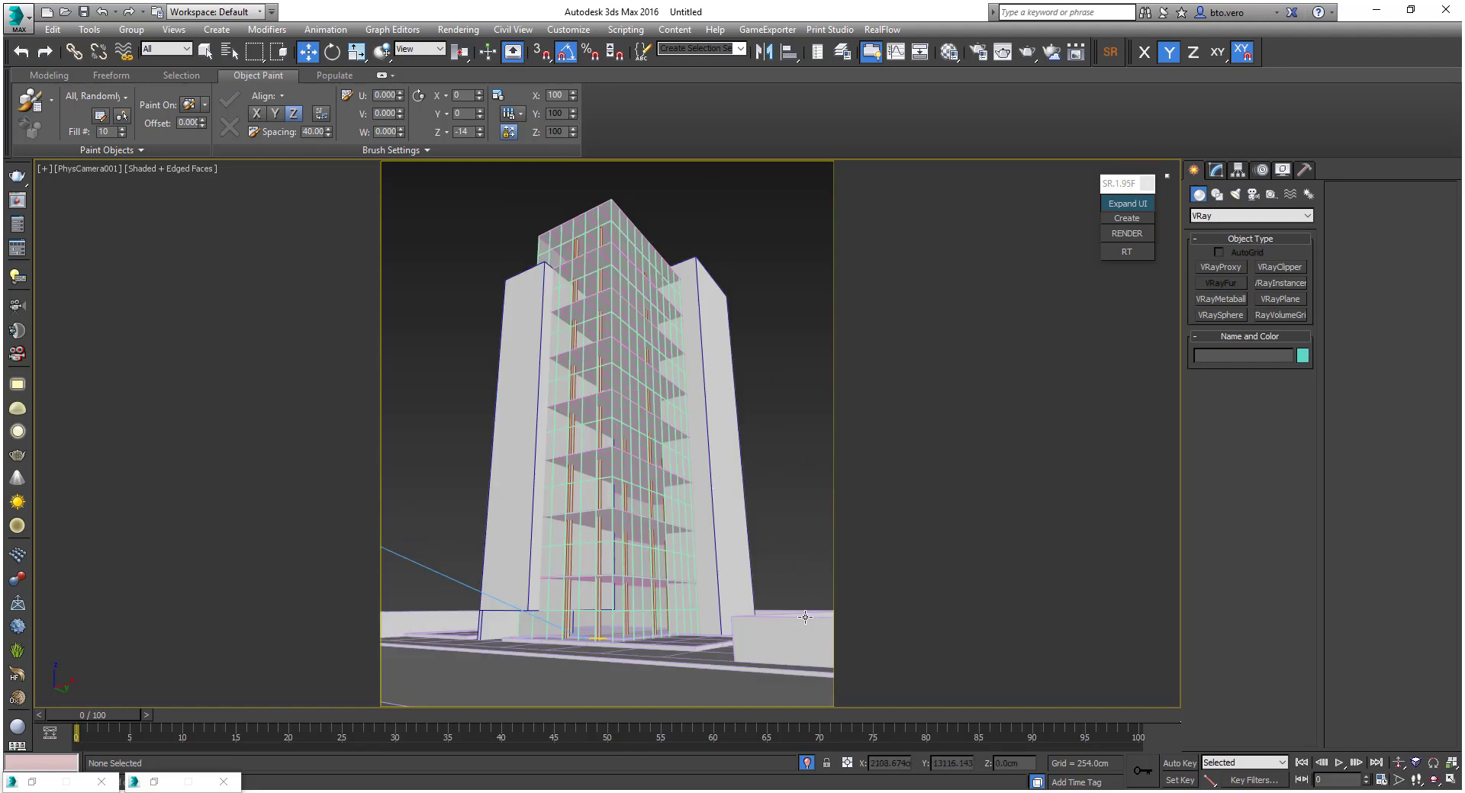
Select the VRayPlane and compare its height with the underside of the building in the left view
key(t)
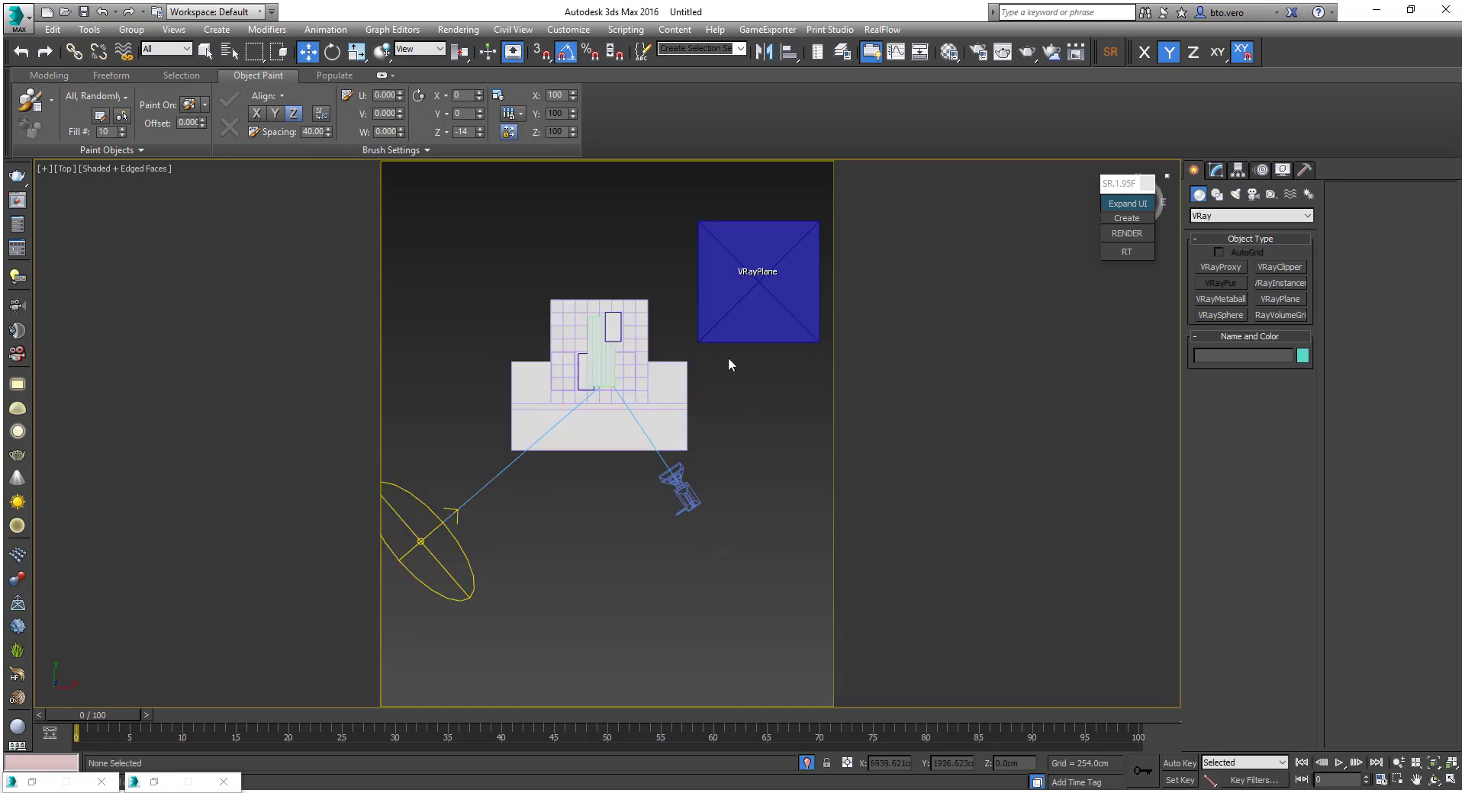
click(759, 315)
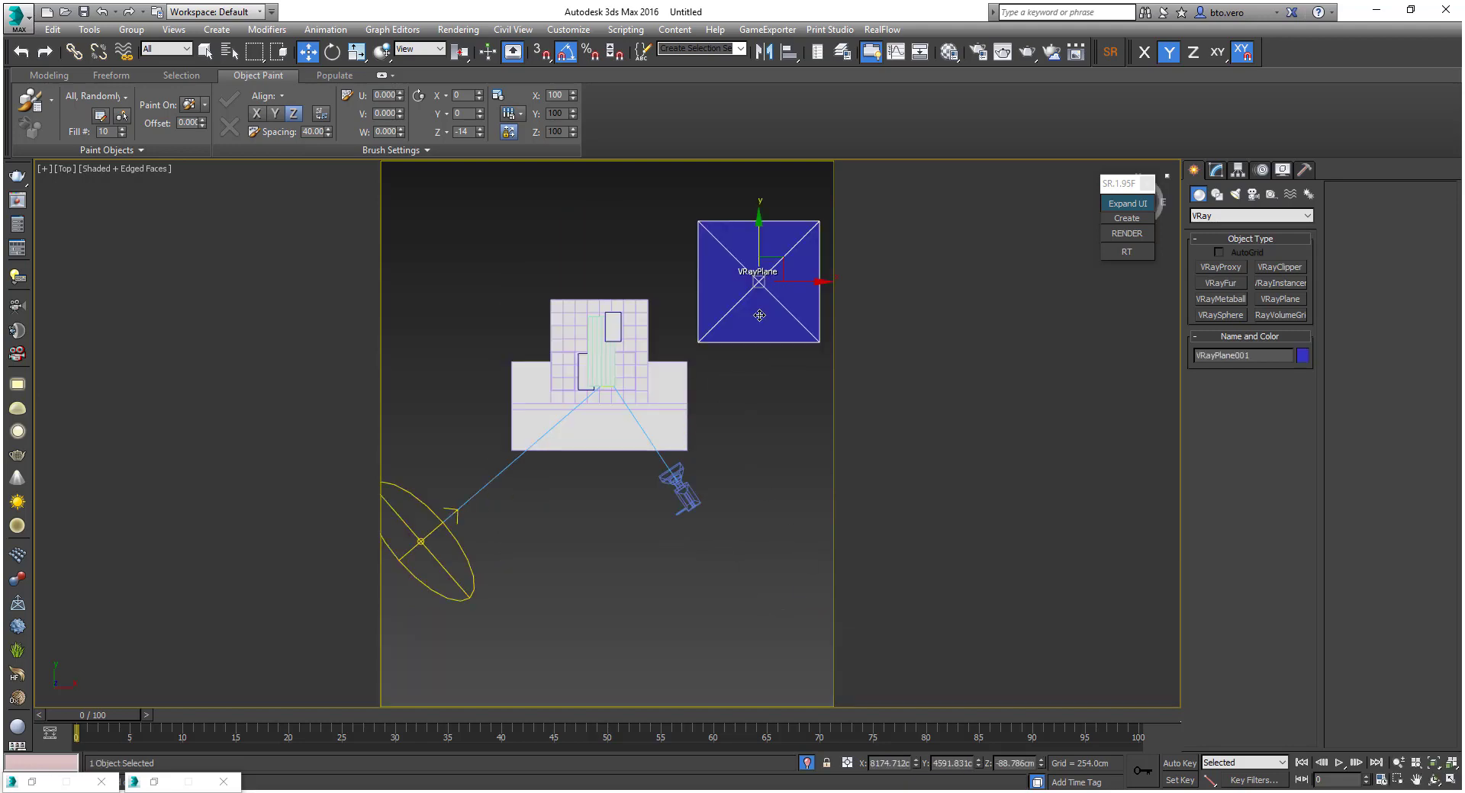
key(l)
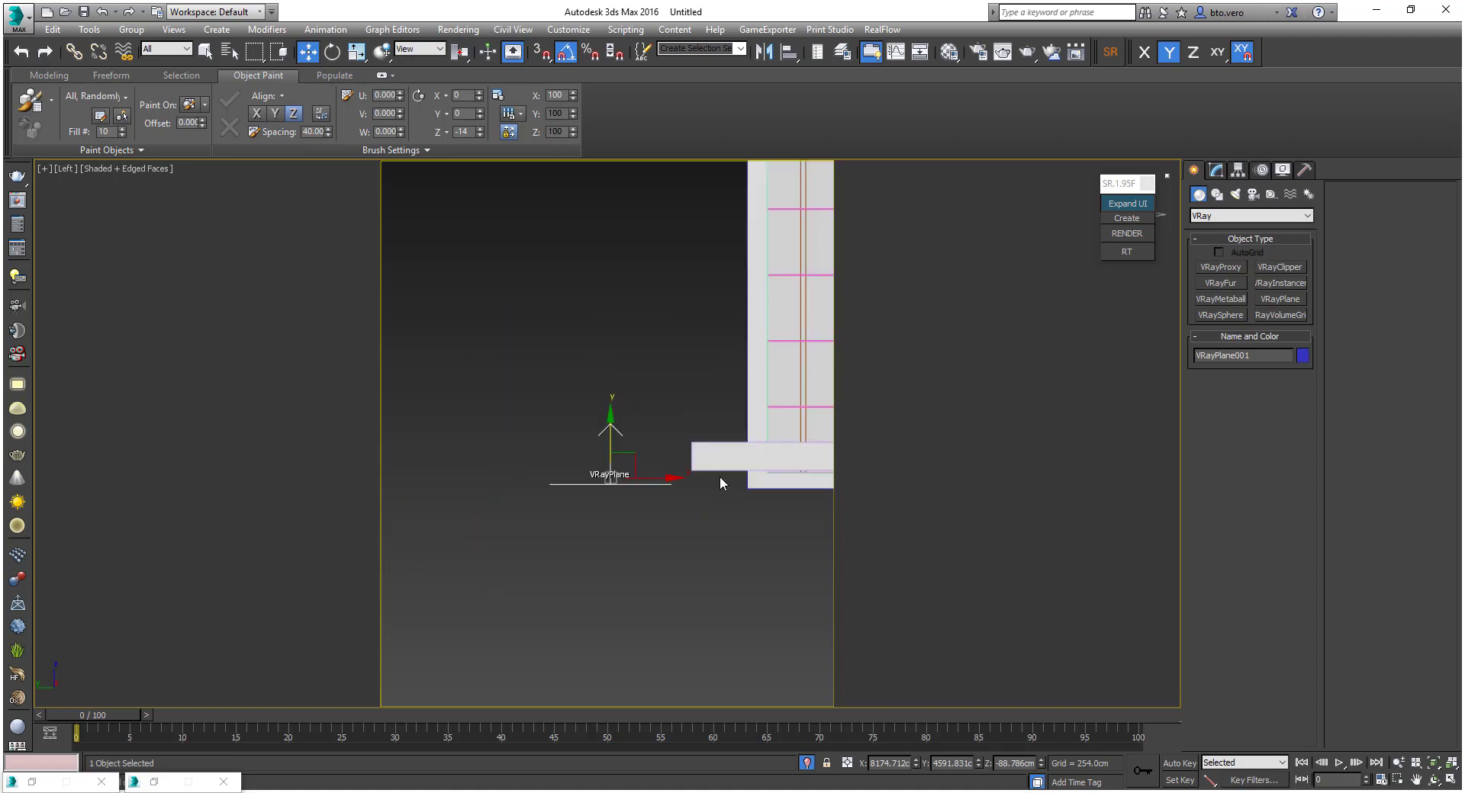
middle_drag(776, 576, 785, 569)
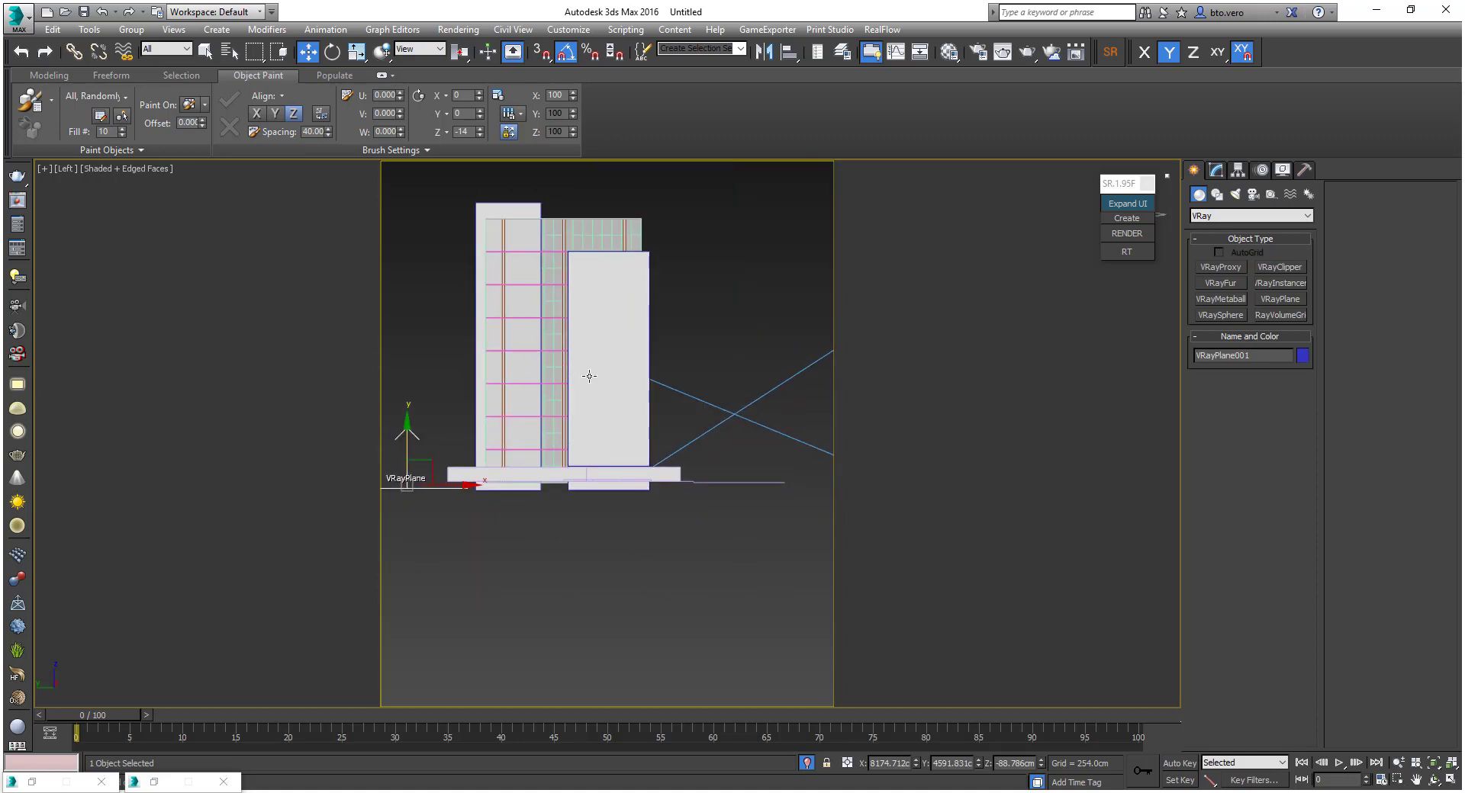
middle_drag(589, 376, 629, 496)
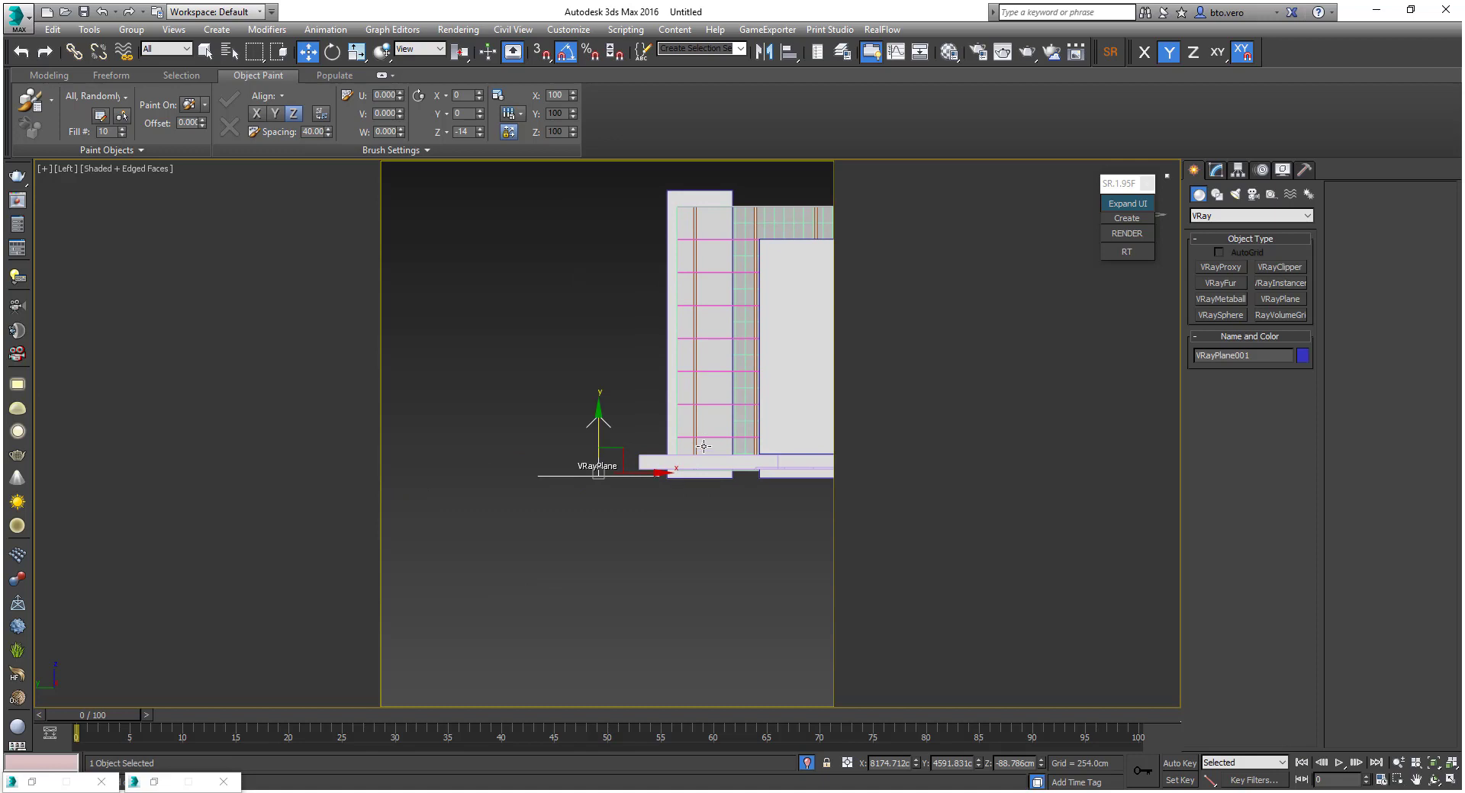
scroll(699, 488, up, 4)
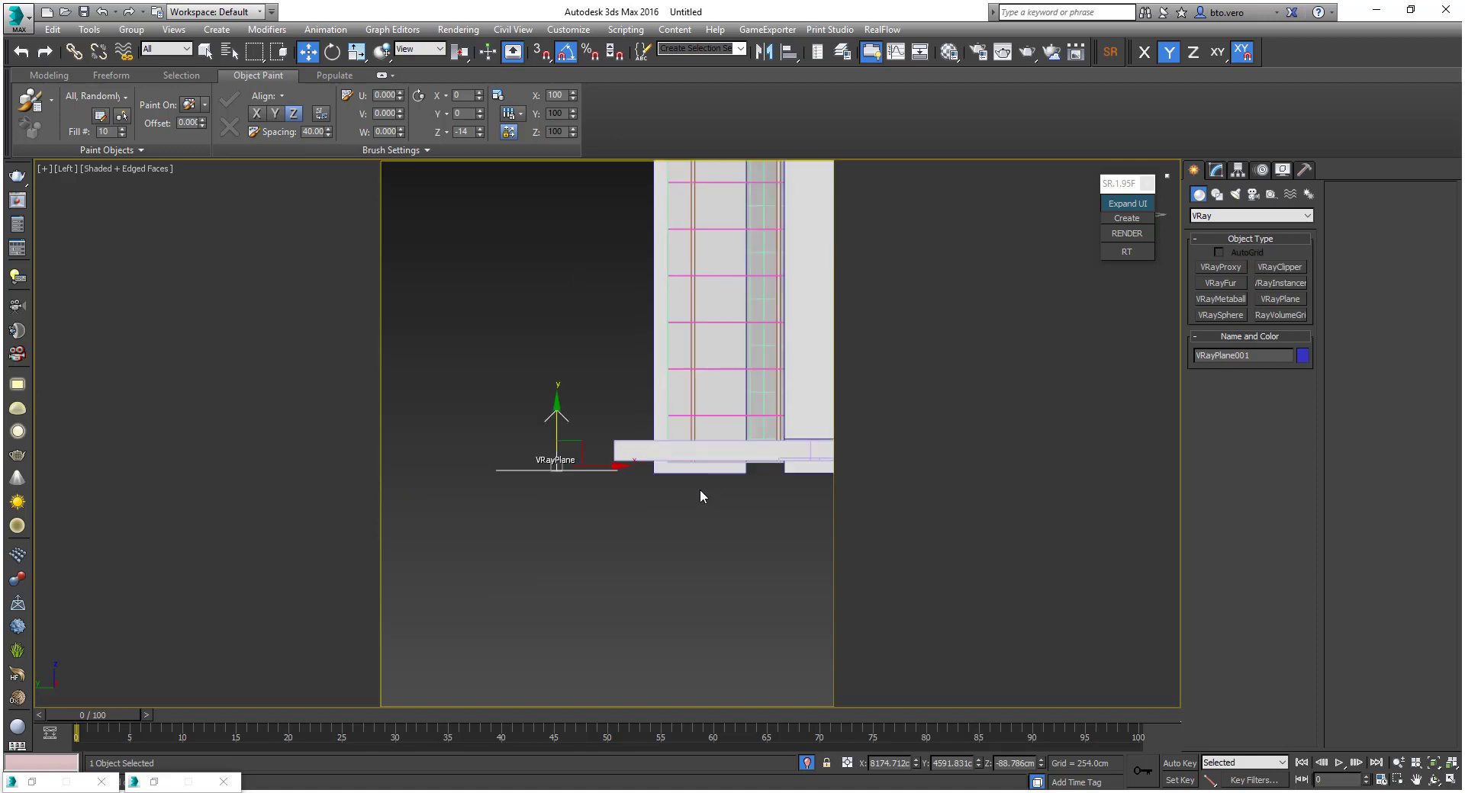
scroll(656, 473, down, 3)
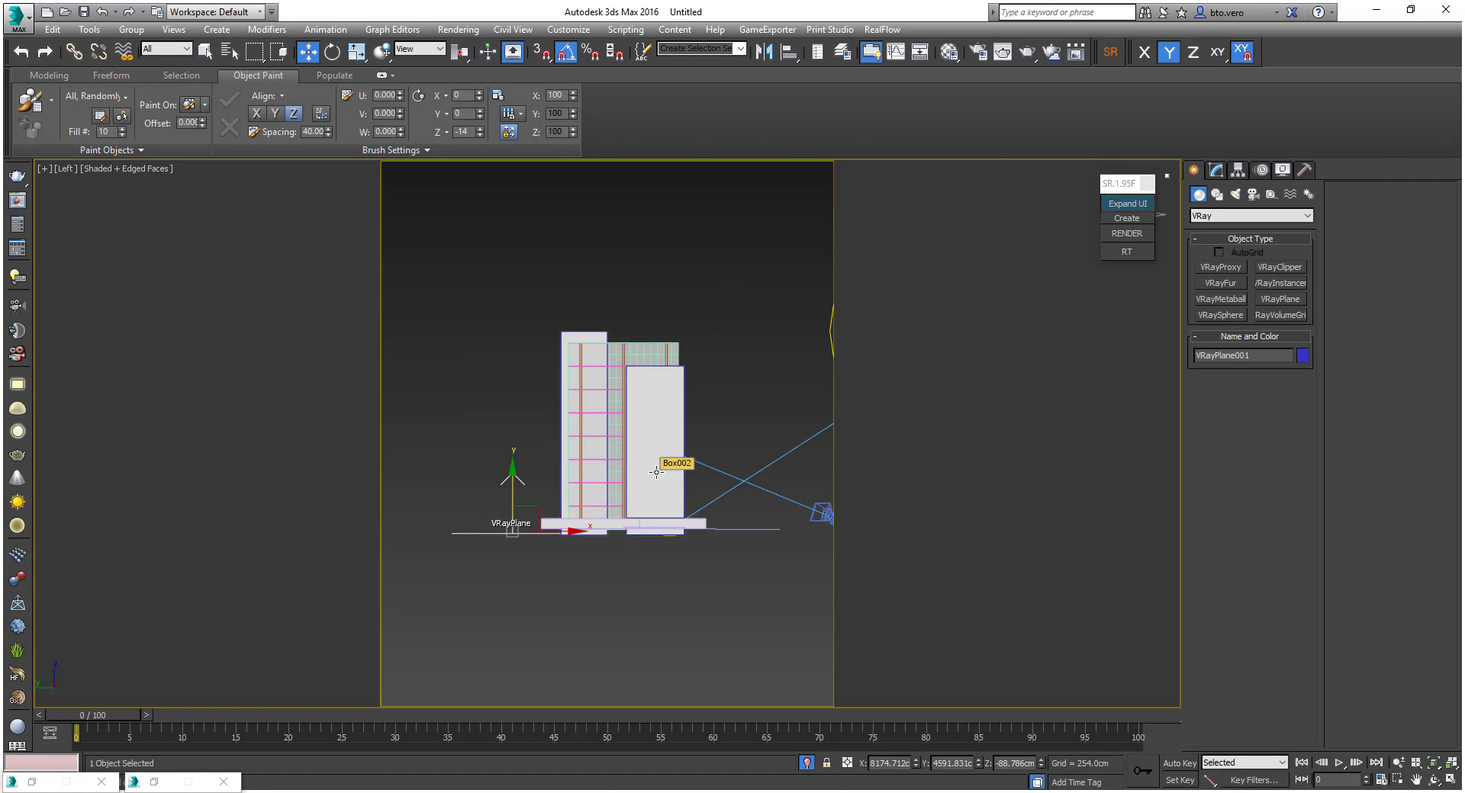
scroll(653, 473, up, 3)
scroll(598, 521, down, 2)
middle_drag(442, 595, 521, 537)
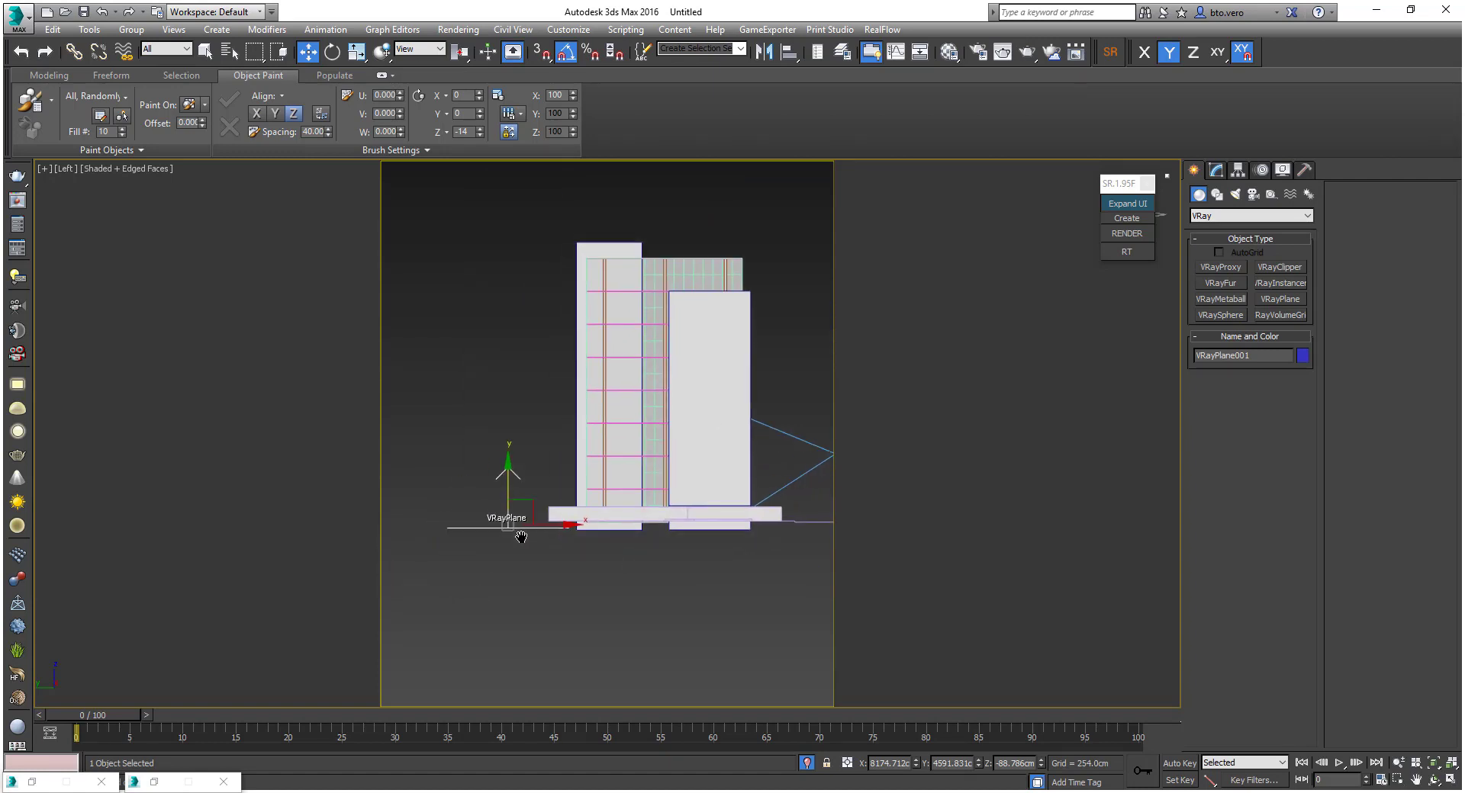
middle_drag(473, 633, 455, 611)
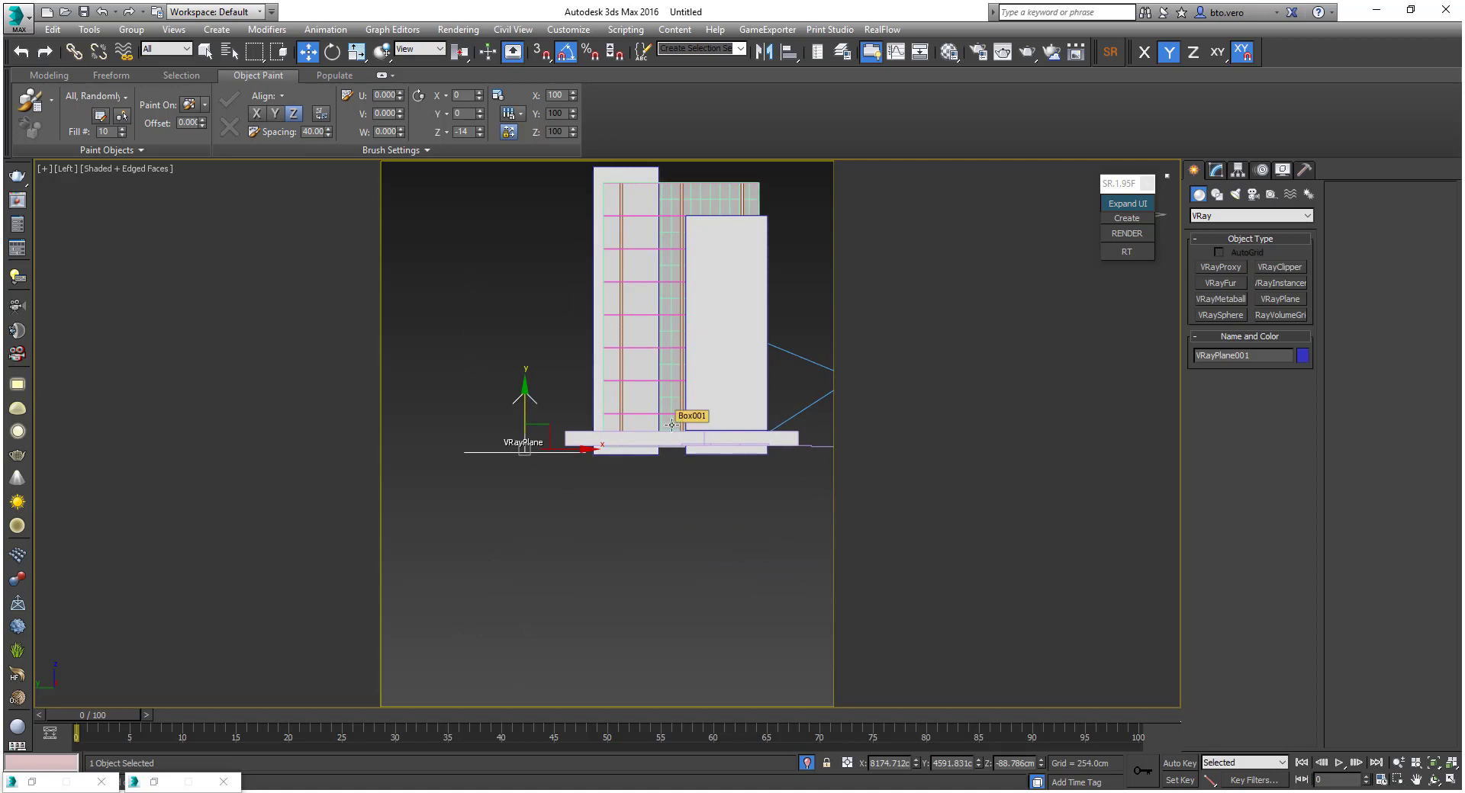
Assign the .Branco 211 material to the VRayPlane and put the Material Editor away
key(p)
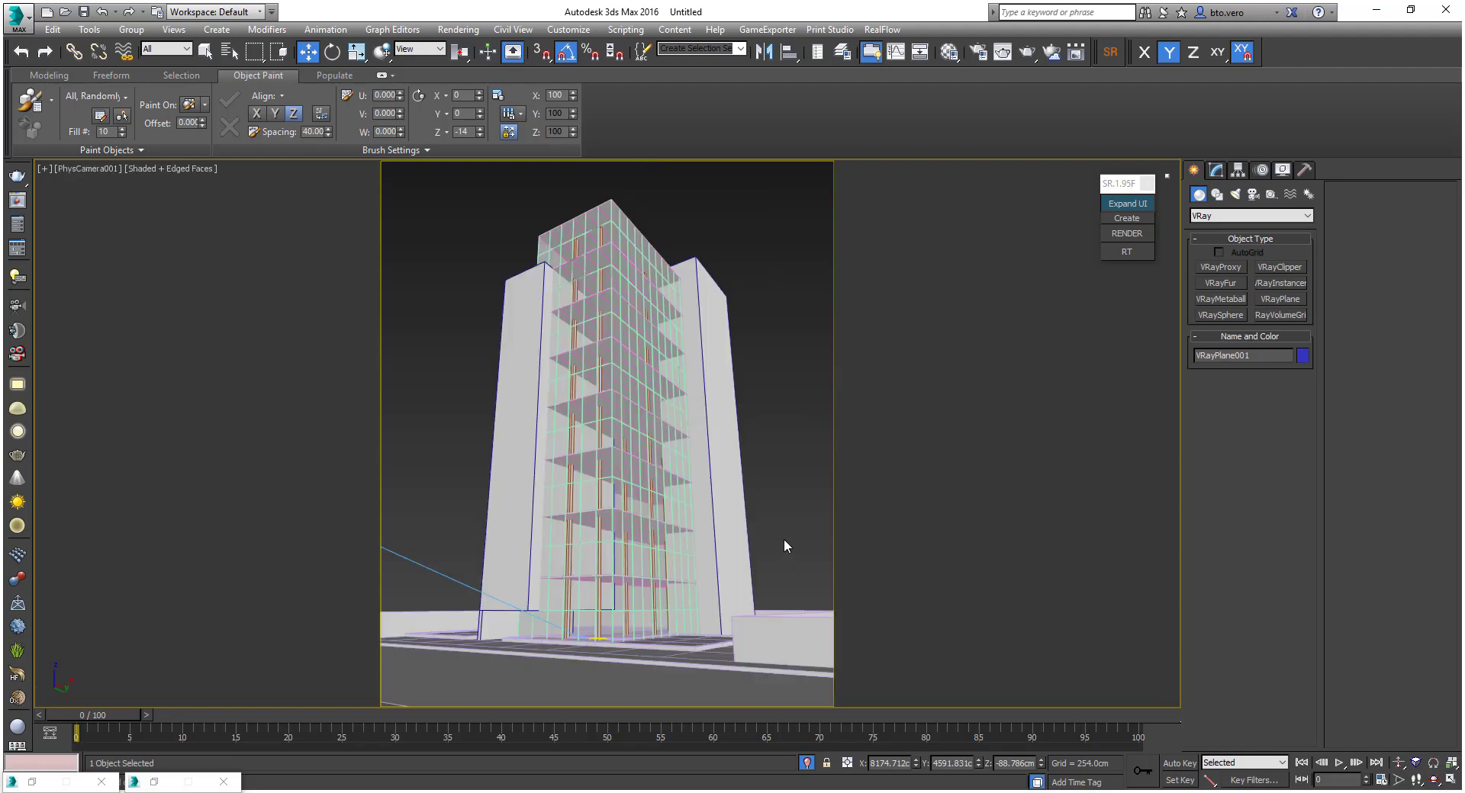
key(t)
click(946, 55)
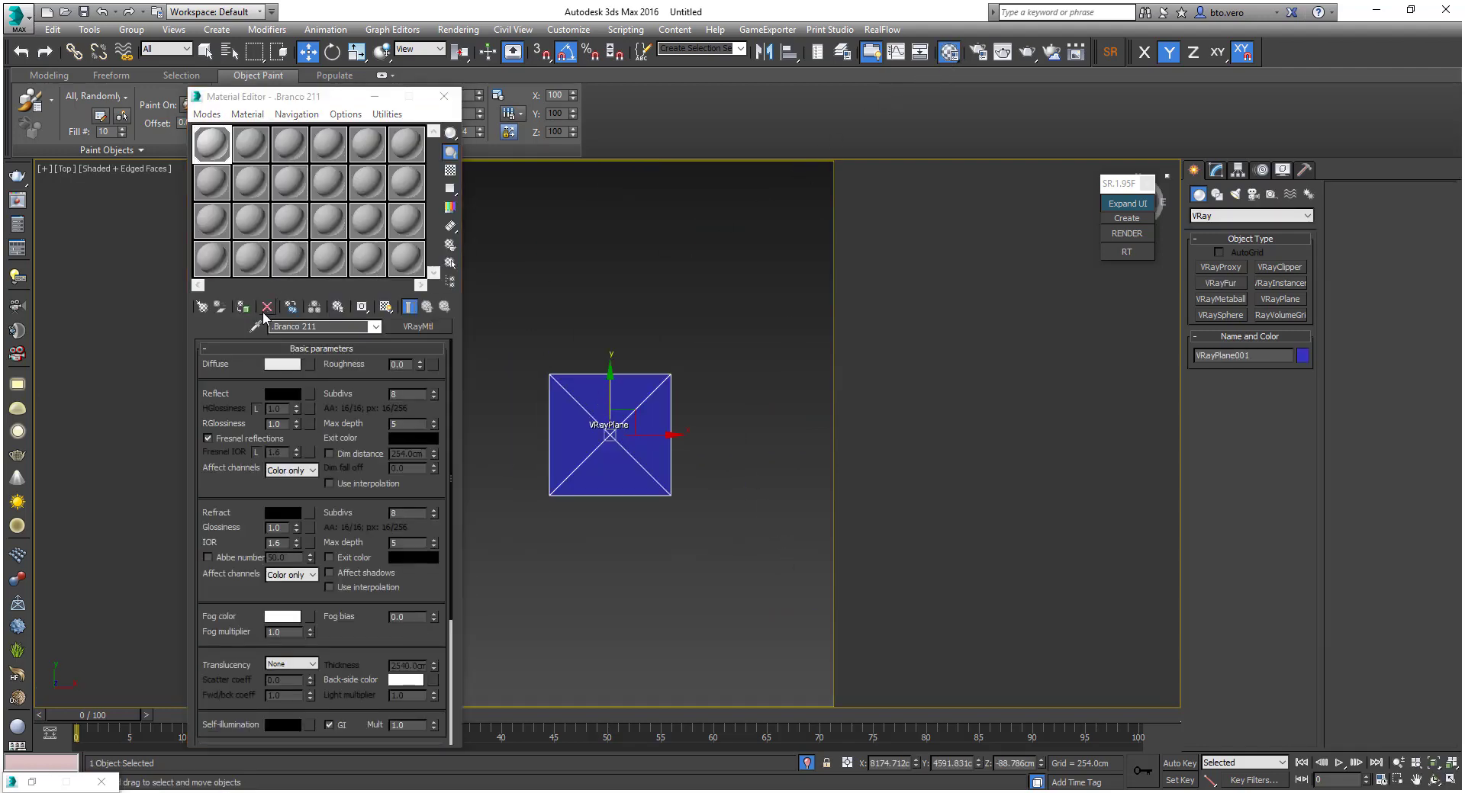
click(248, 307)
click(616, 343)
click(600, 393)
click(374, 97)
Move the VRayPlane beside the building in the top view, to about X 9673 cm, Y 2680 cm
middle_drag(595, 373, 711, 286)
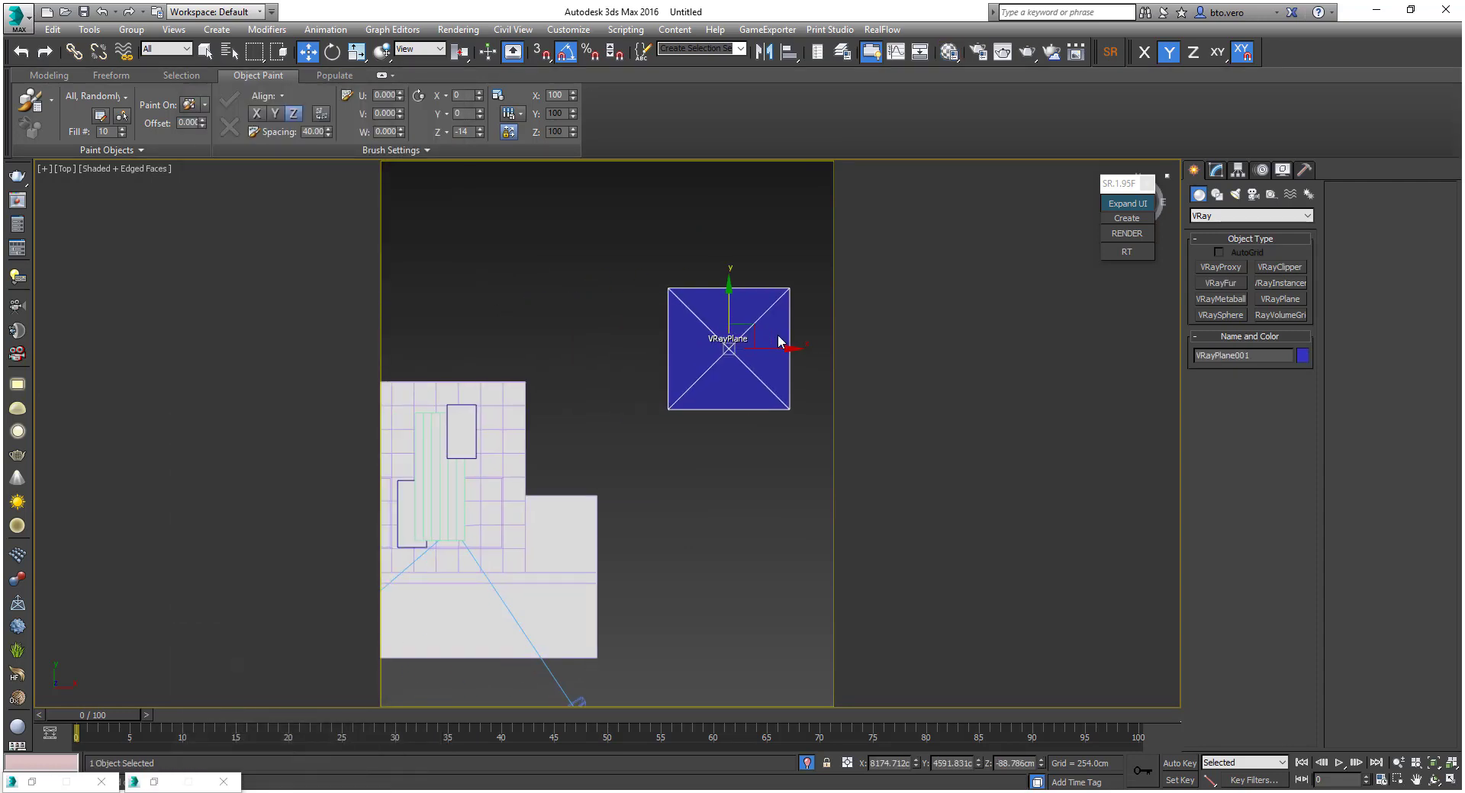
scroll(679, 343, down, 3)
drag(765, 273, 826, 263)
middle_drag(820, 279, 732, 304)
drag(737, 289, 717, 356)
click(591, 300)
click(681, 376)
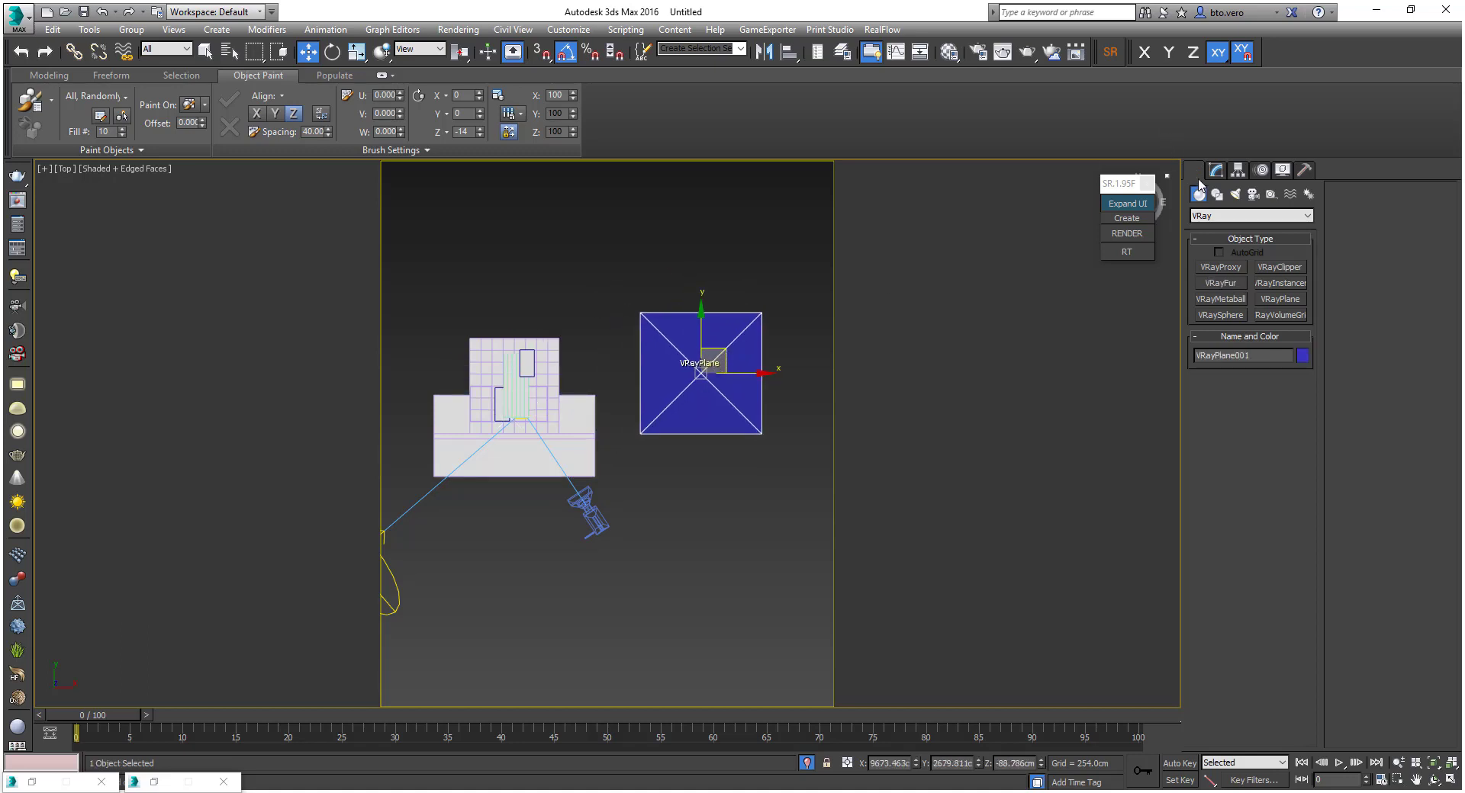
Review the VRayPlane's parameters and compare its position with the building from the front and the top
click(1216, 170)
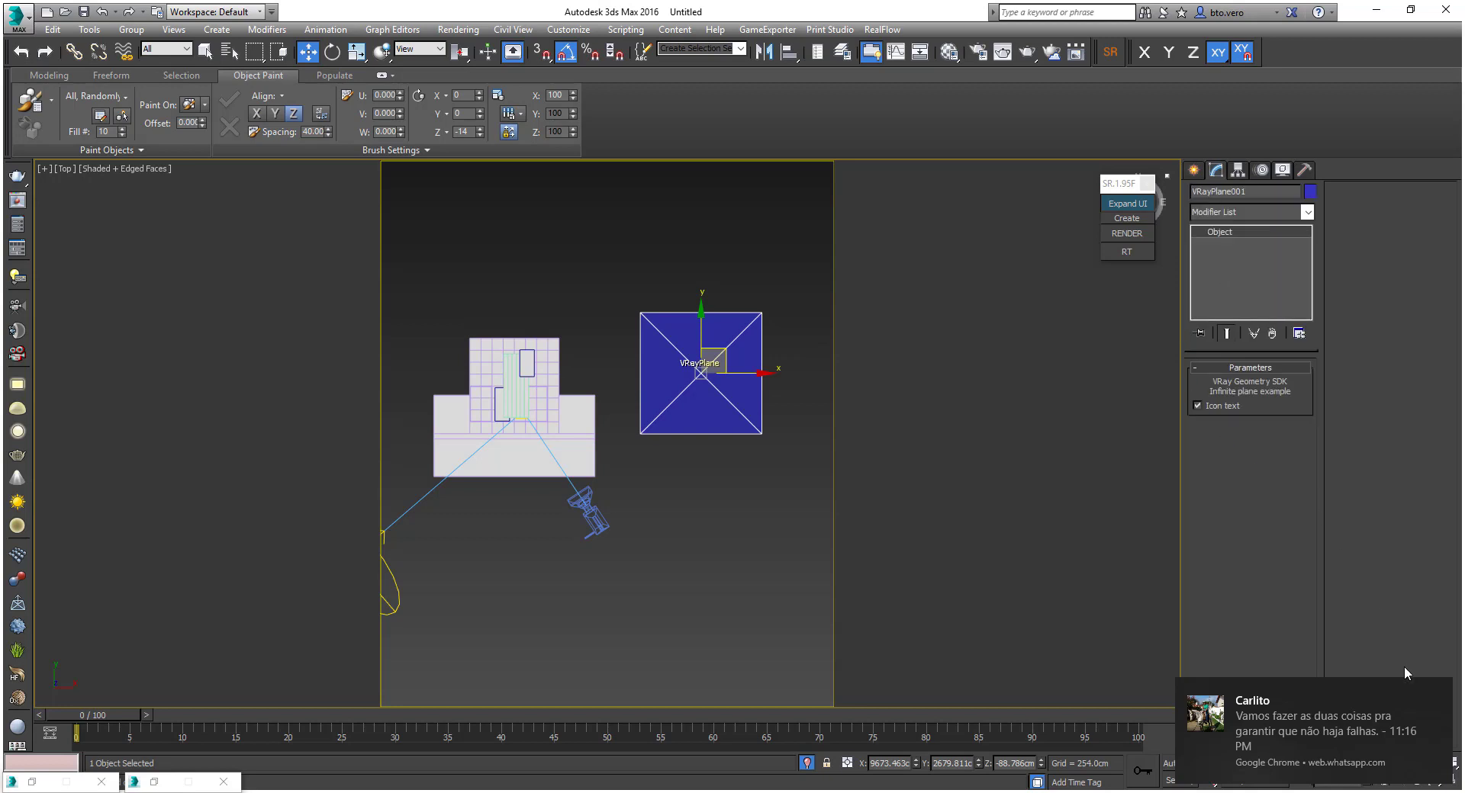
click(1439, 694)
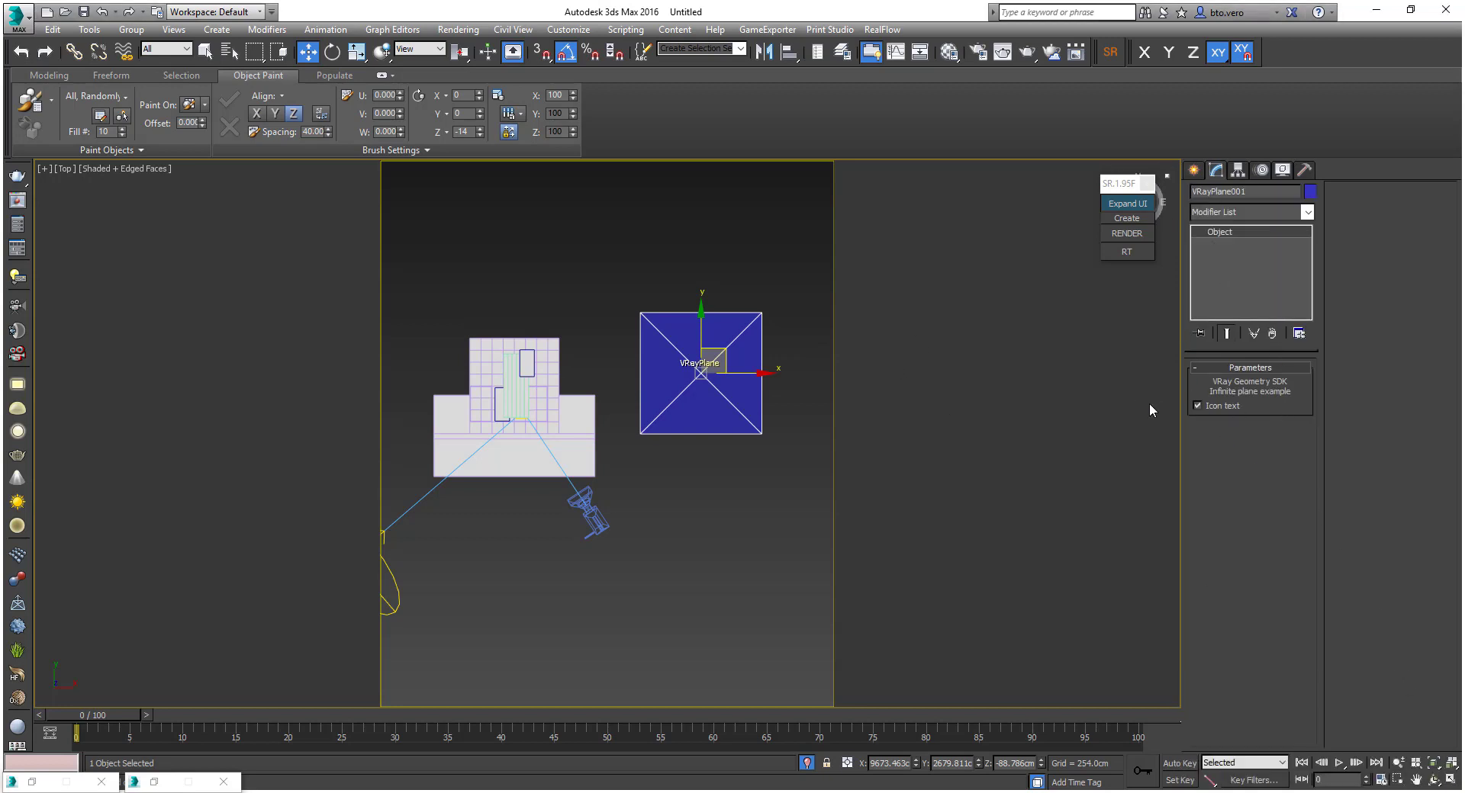
click(621, 282)
click(715, 363)
key(f)
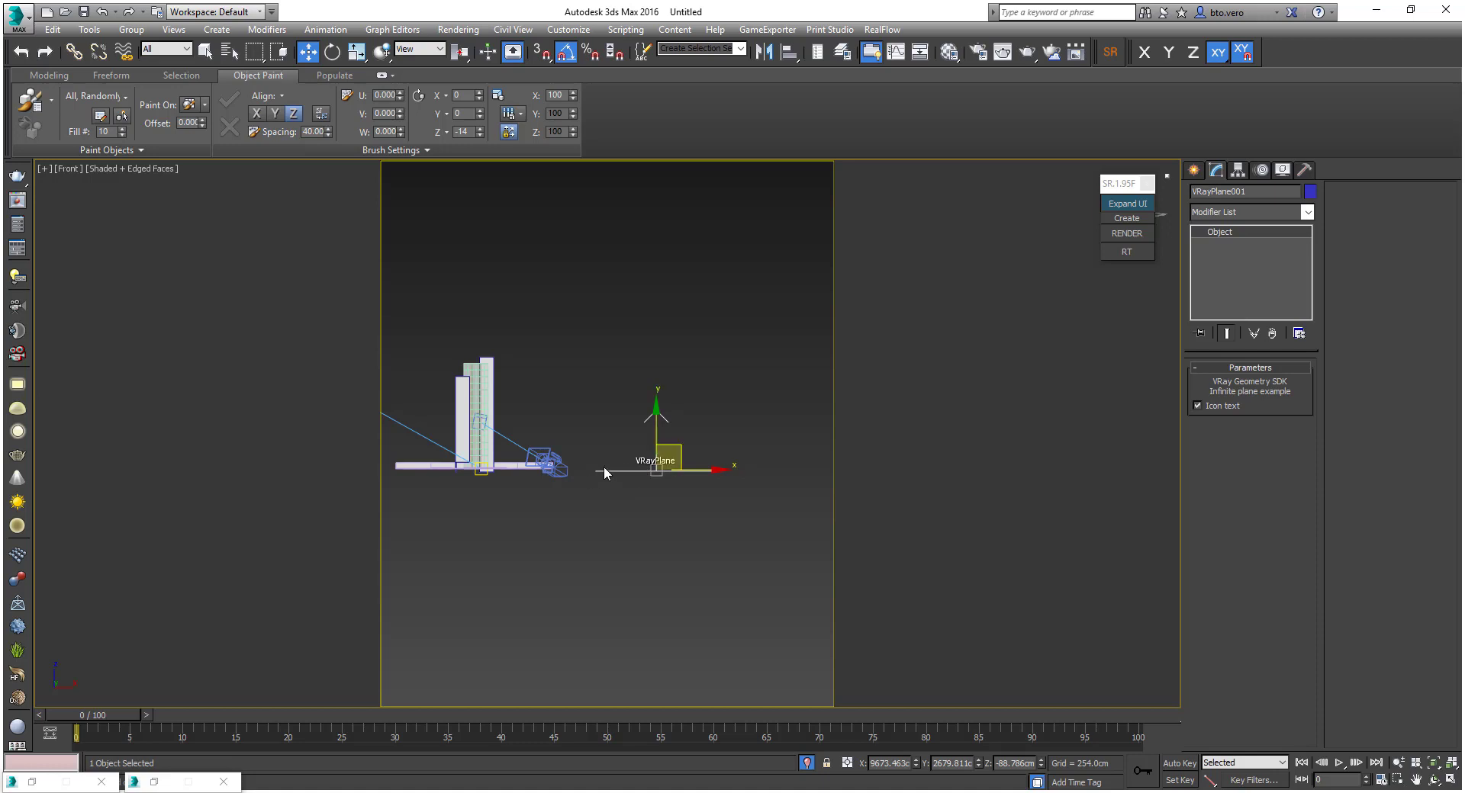
key(t)
middle_drag(602, 464, 840, 389)
click(724, 383)
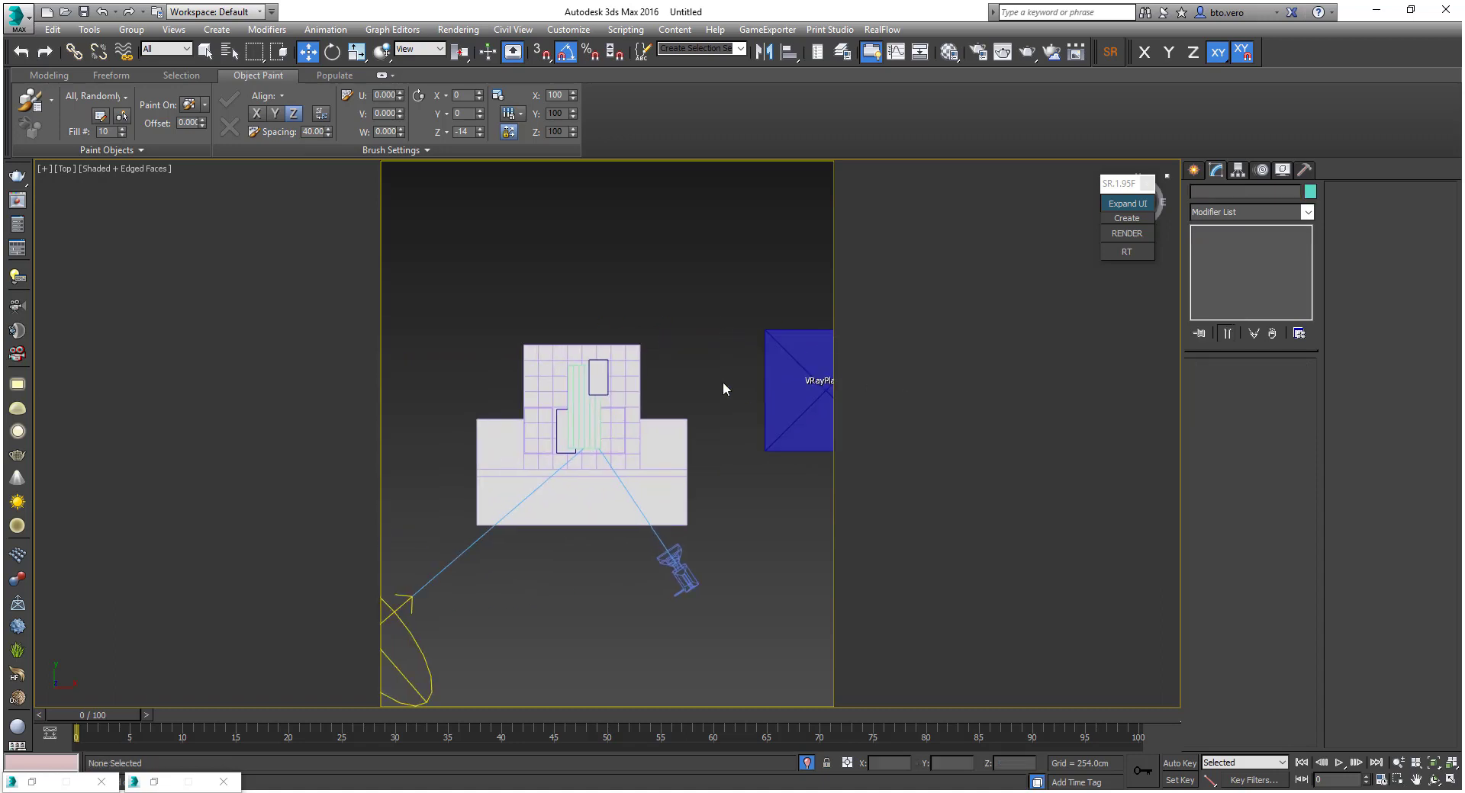
Select the physical camera and check its placement from the top and its framing of the tower
click(683, 566)
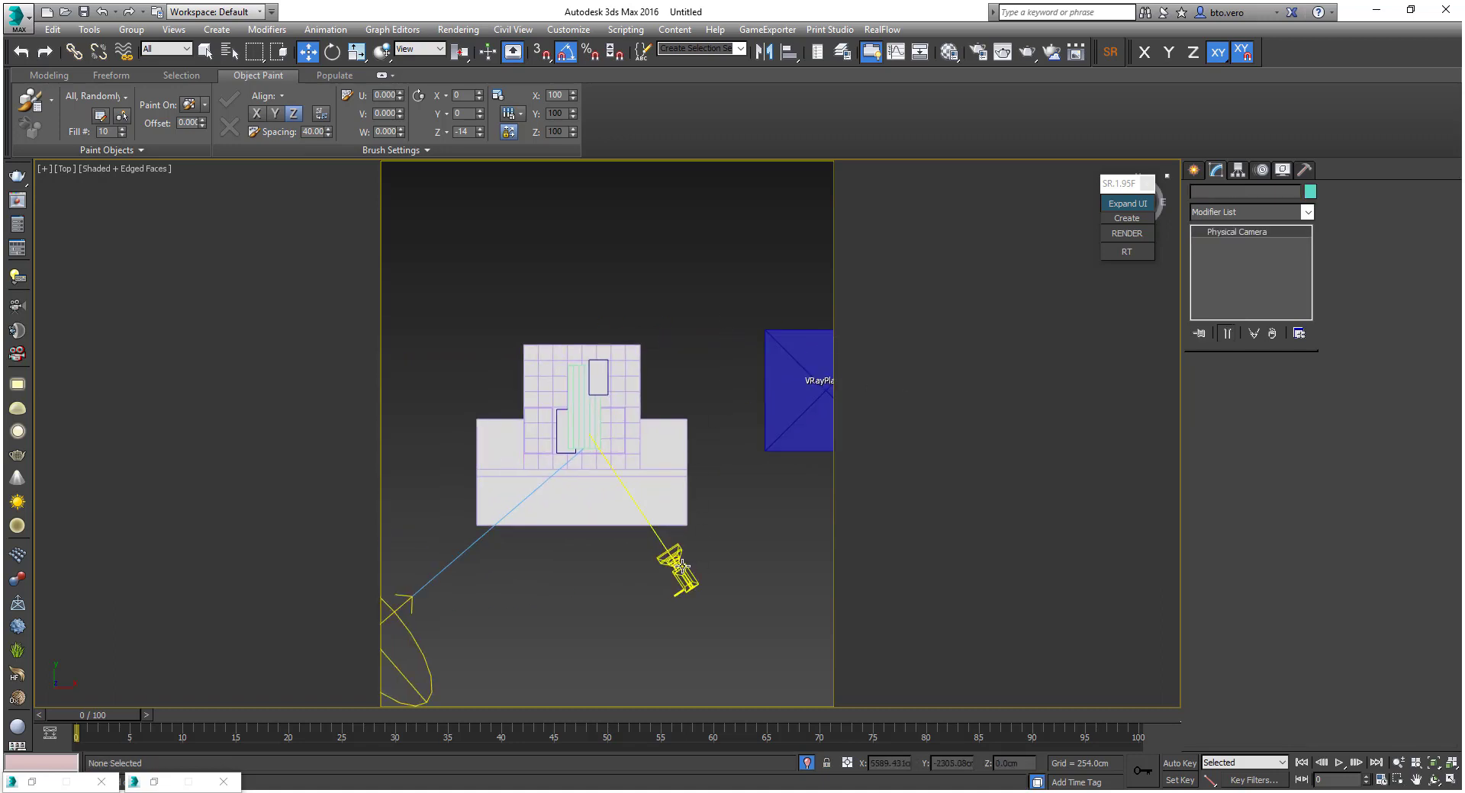
key(c)
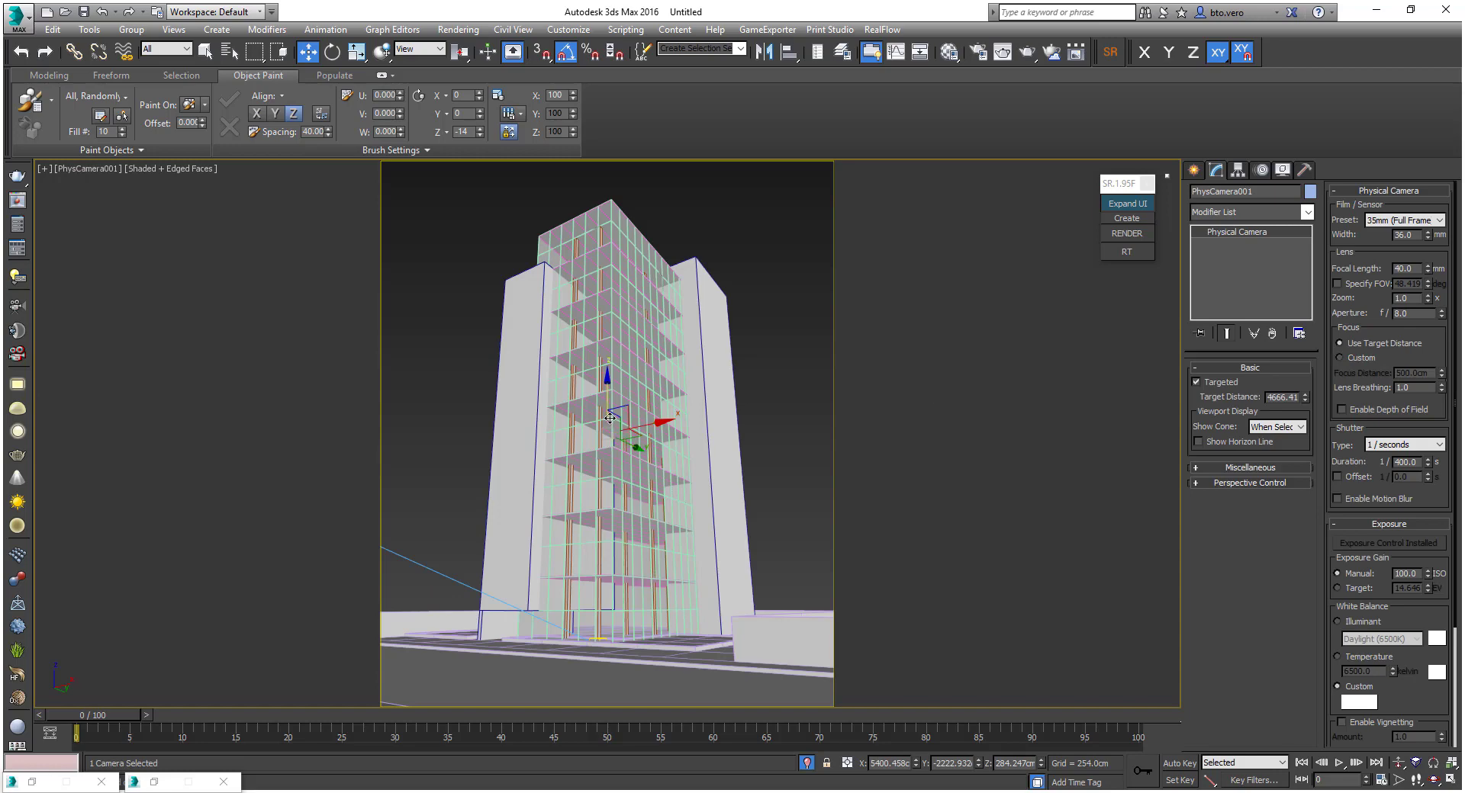
key(t)
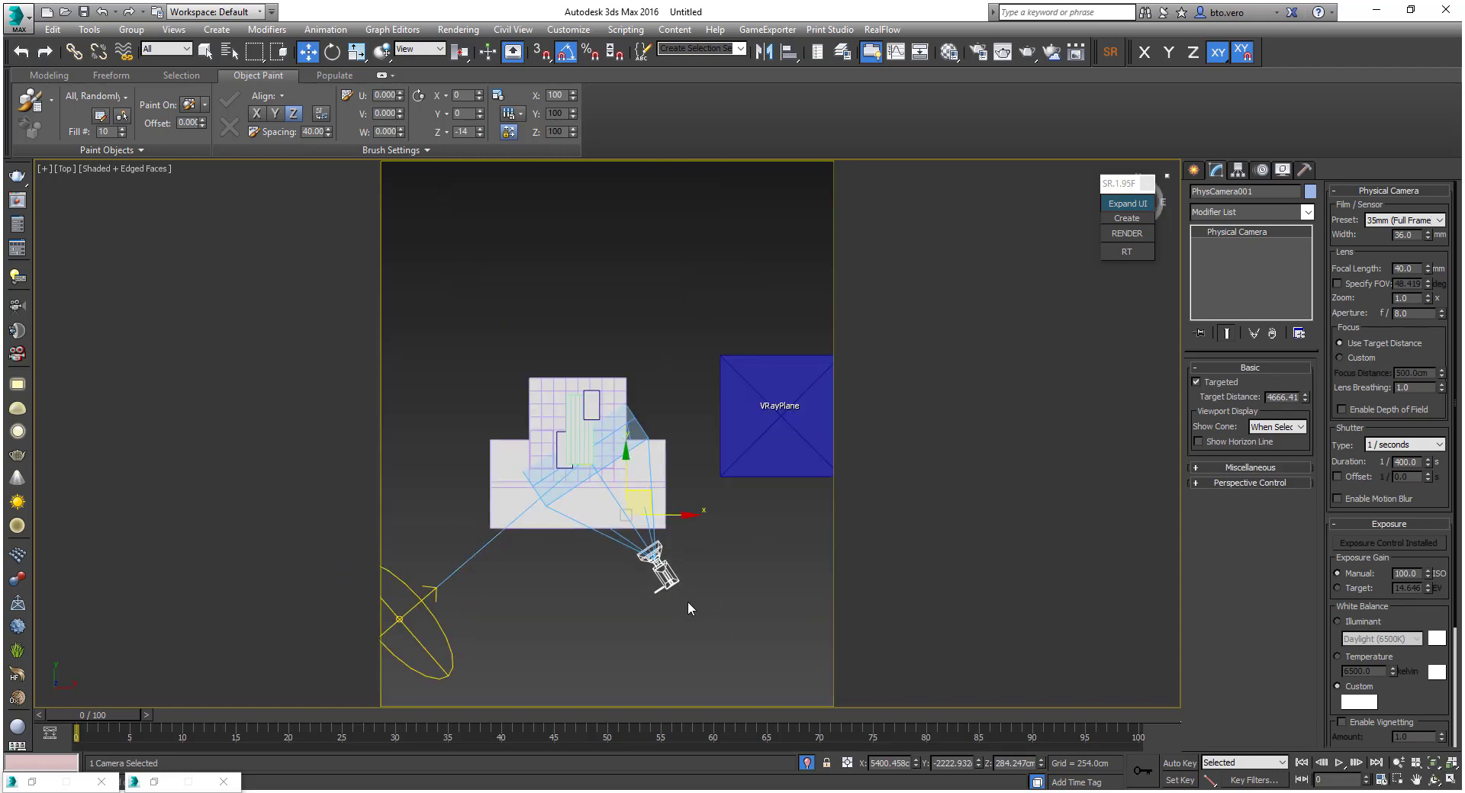
key(c)
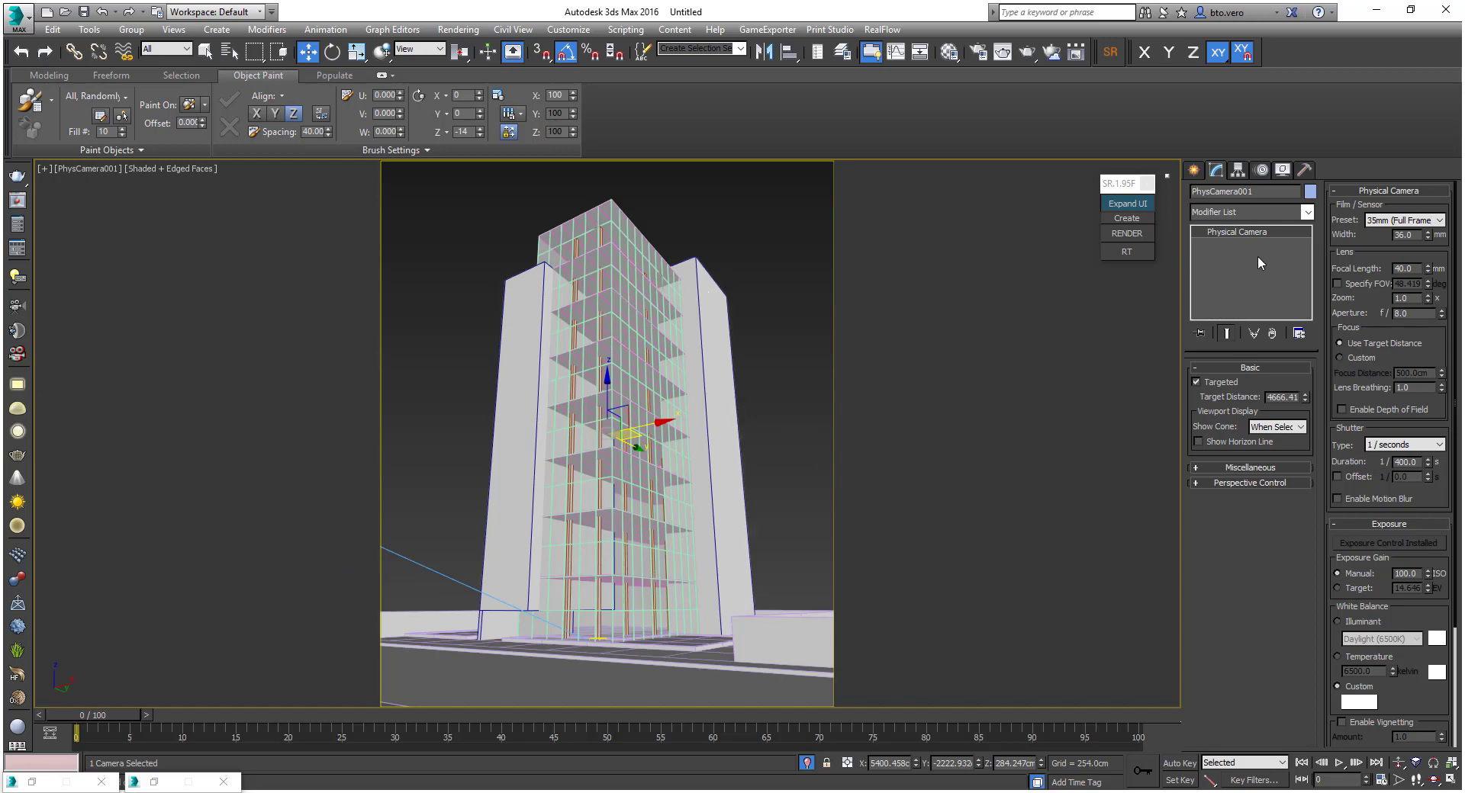
Render the physical camera's view, inspect the result and close the frame buffer and V-Ray messages
click(1138, 234)
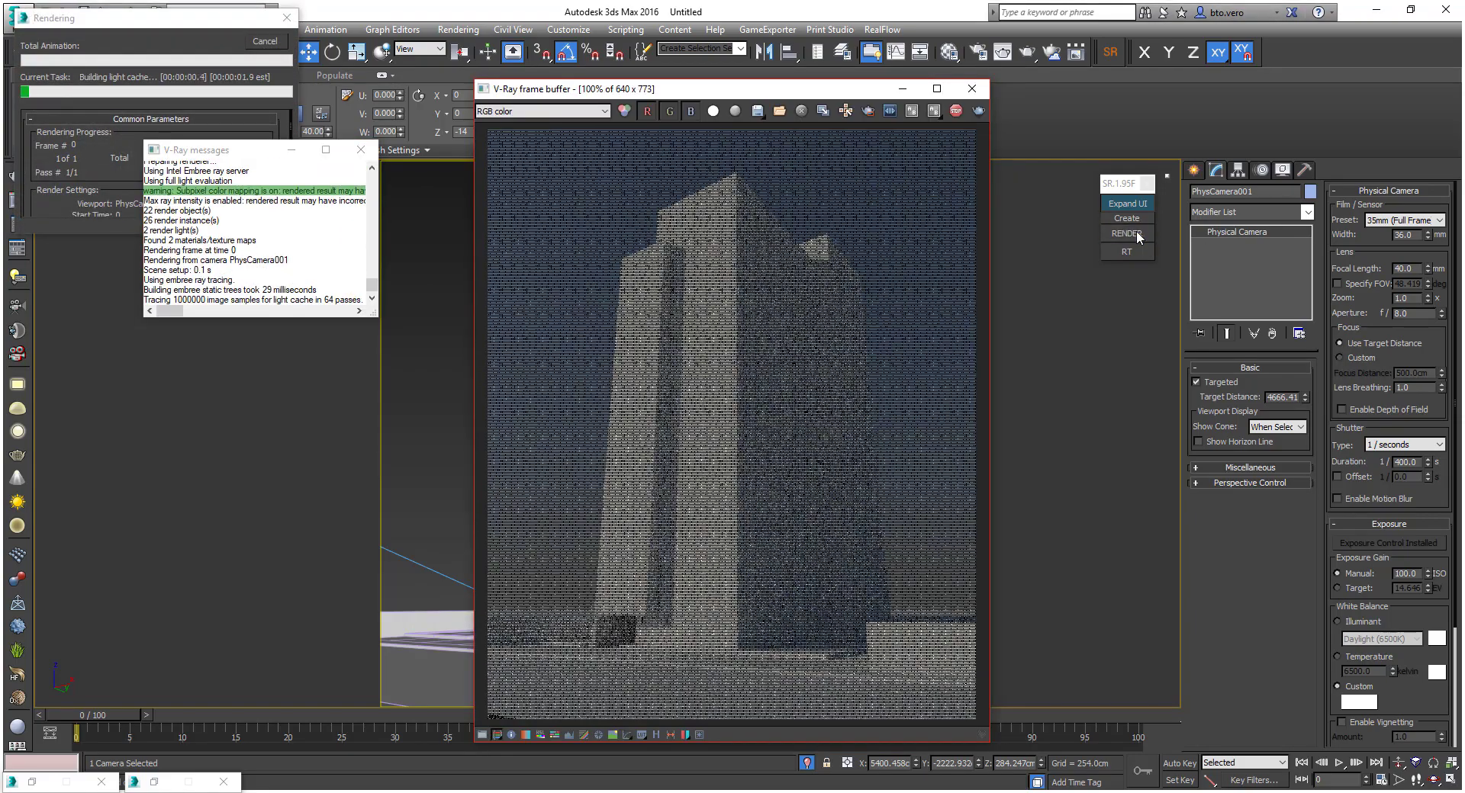
drag(838, 90, 256, 55)
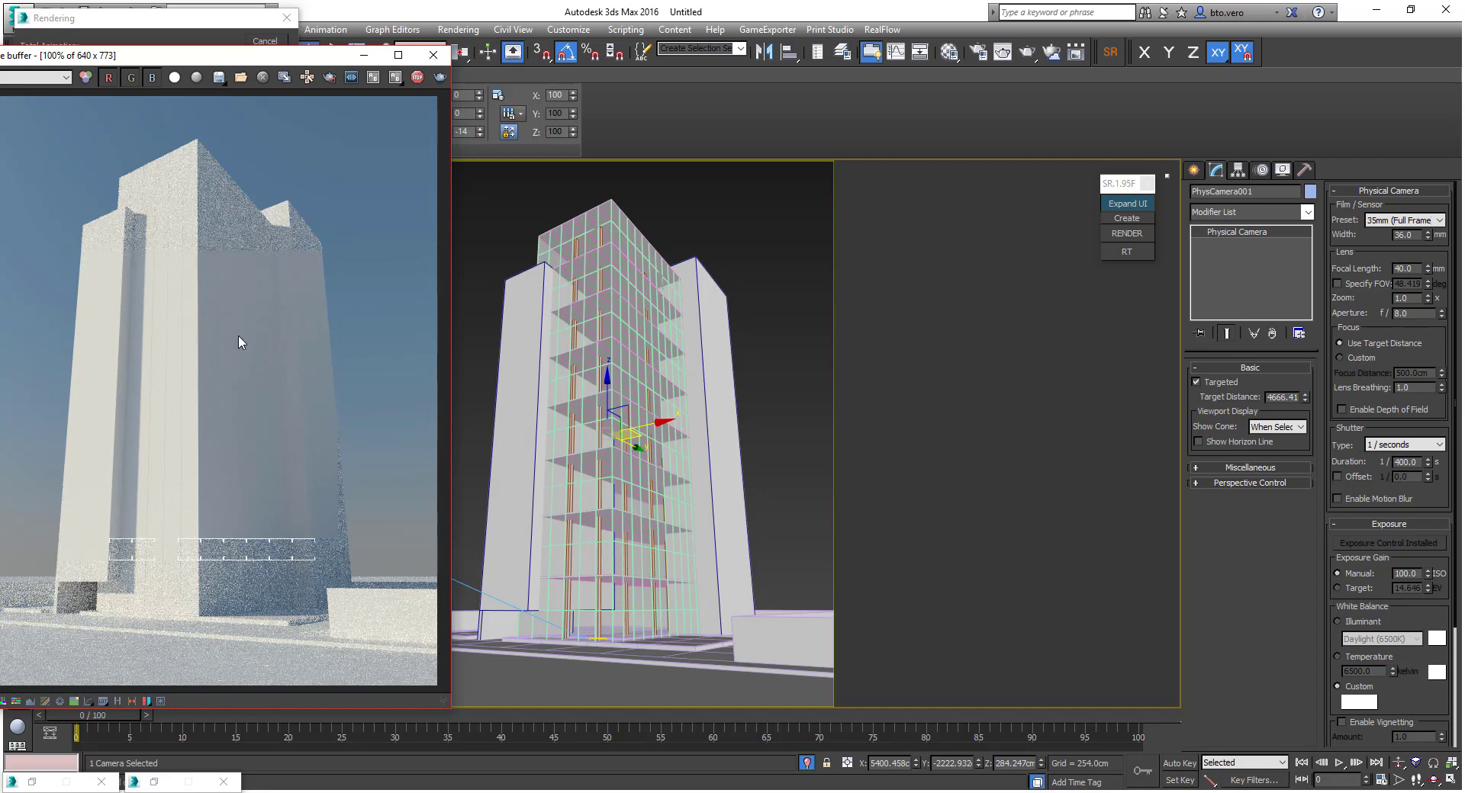
scroll(133, 431, down, 1)
scroll(136, 449, up, 1)
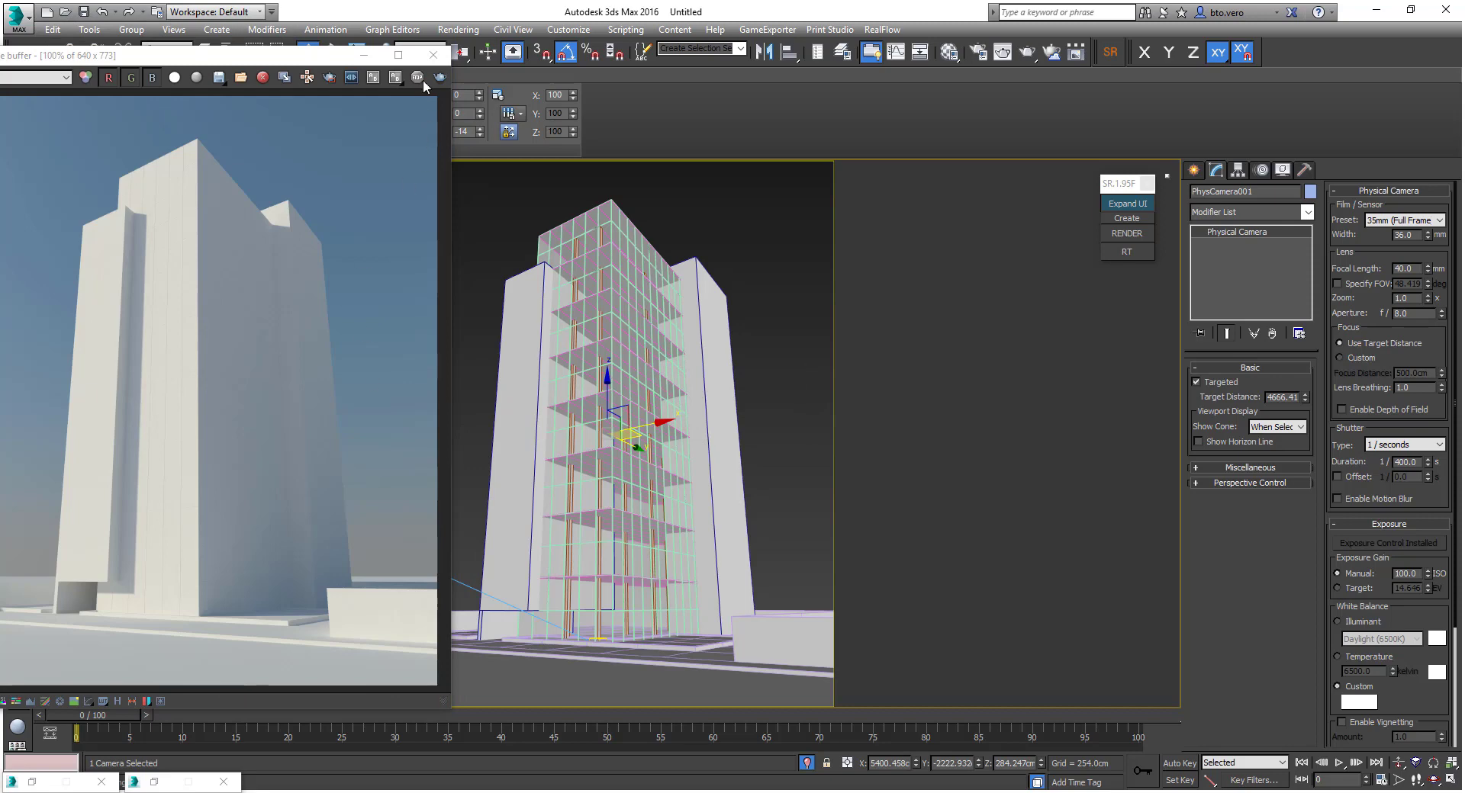
click(433, 58)
click(446, 213)
click(364, 150)
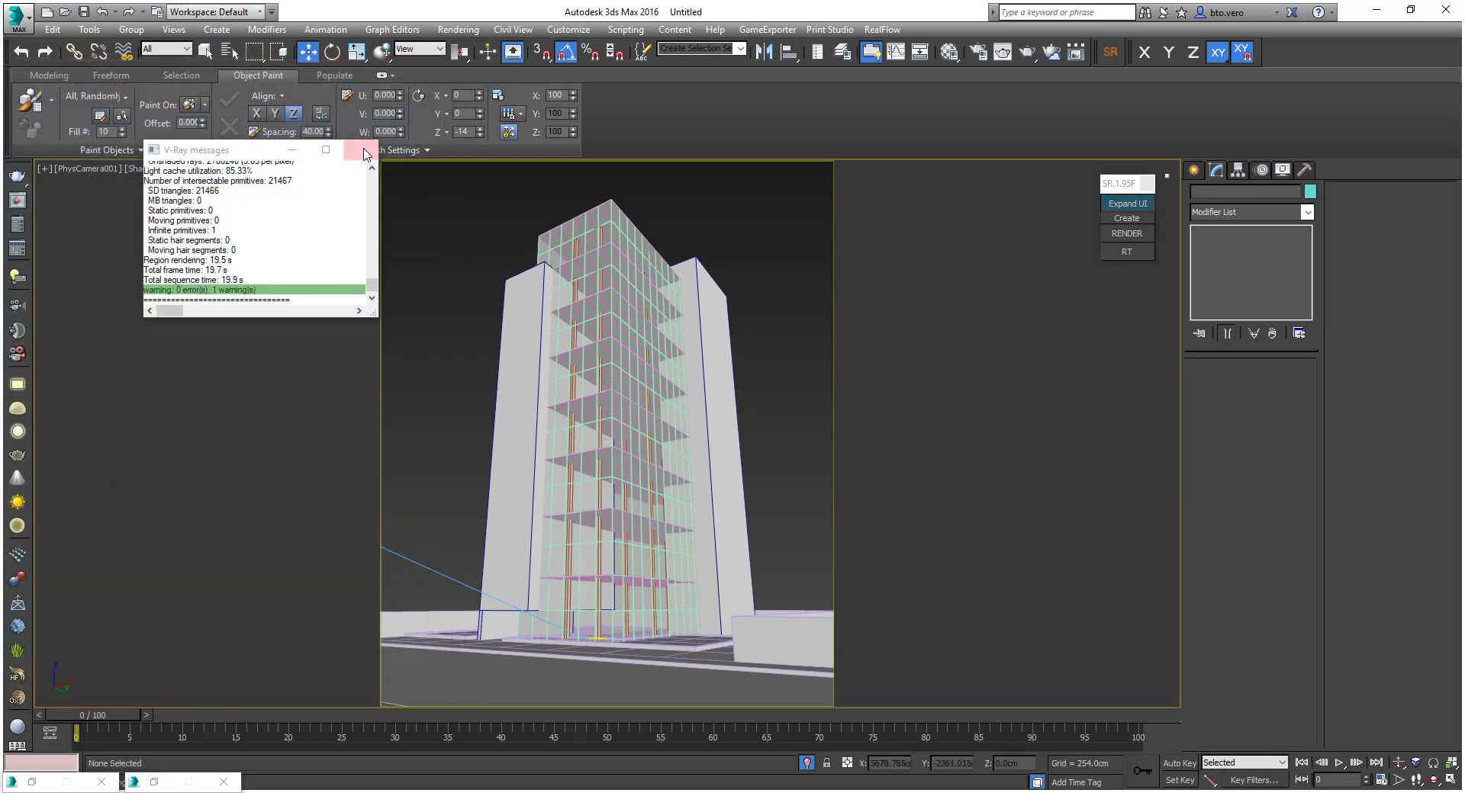
Convert the tower's façade grid from its FFD 2x2x2 stack to an Editable Poly
click(592, 226)
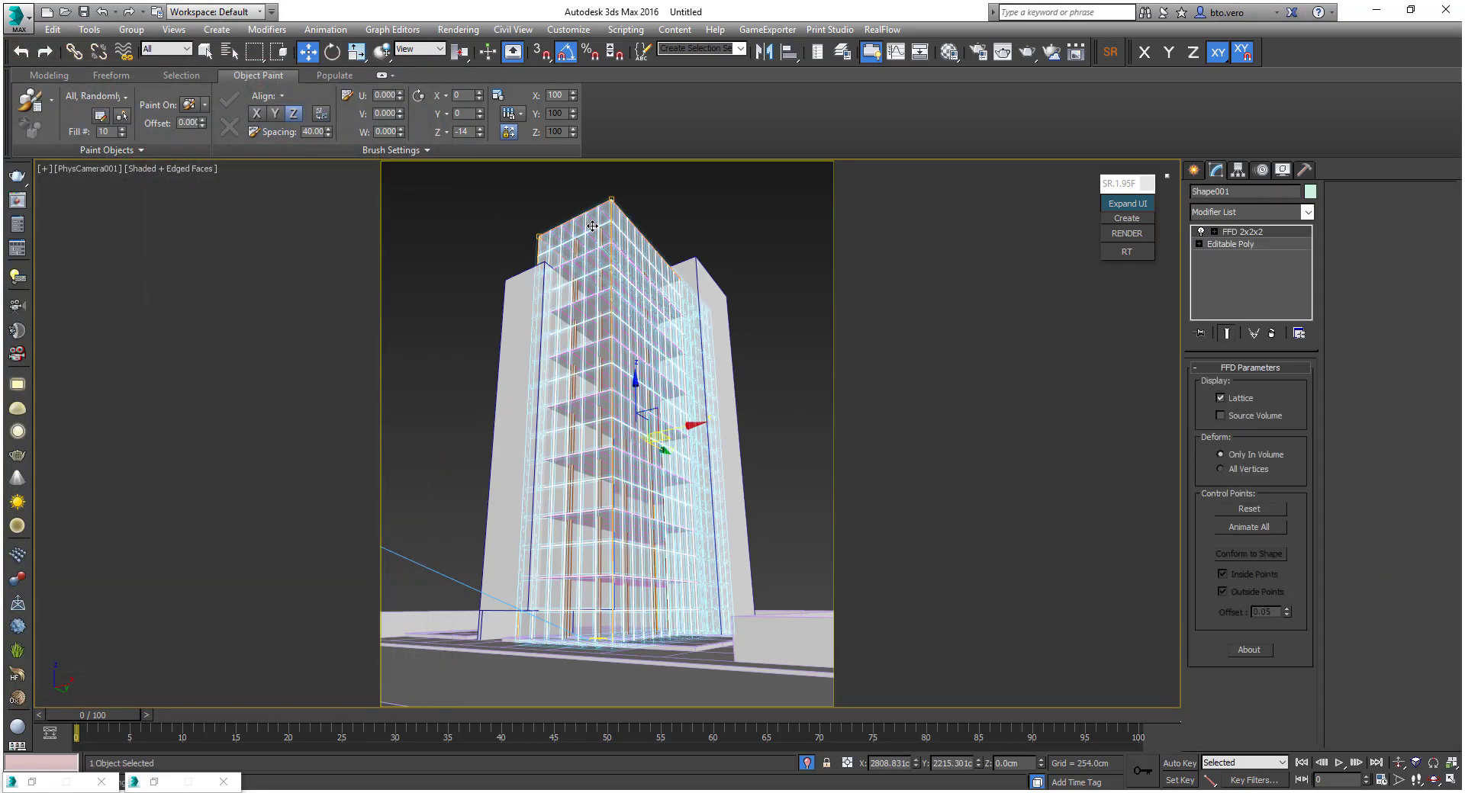
key(p)
right_click(572, 420)
mouse_move(671, 600)
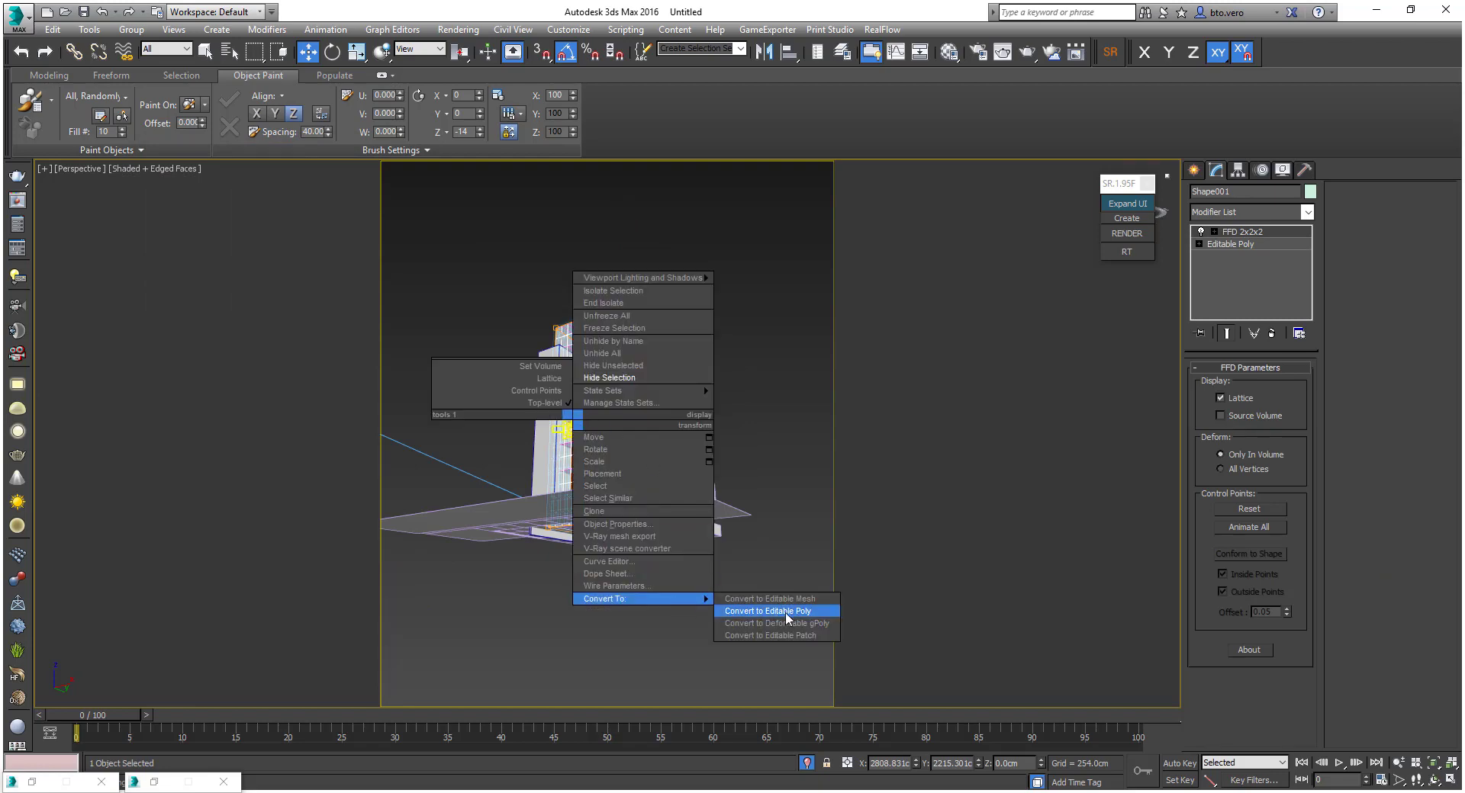
click(786, 612)
Inspect the tower in perspective, picking out the two side volumes together and clearing the selection
scroll(681, 416, up, 5)
click(694, 402)
click(608, 296)
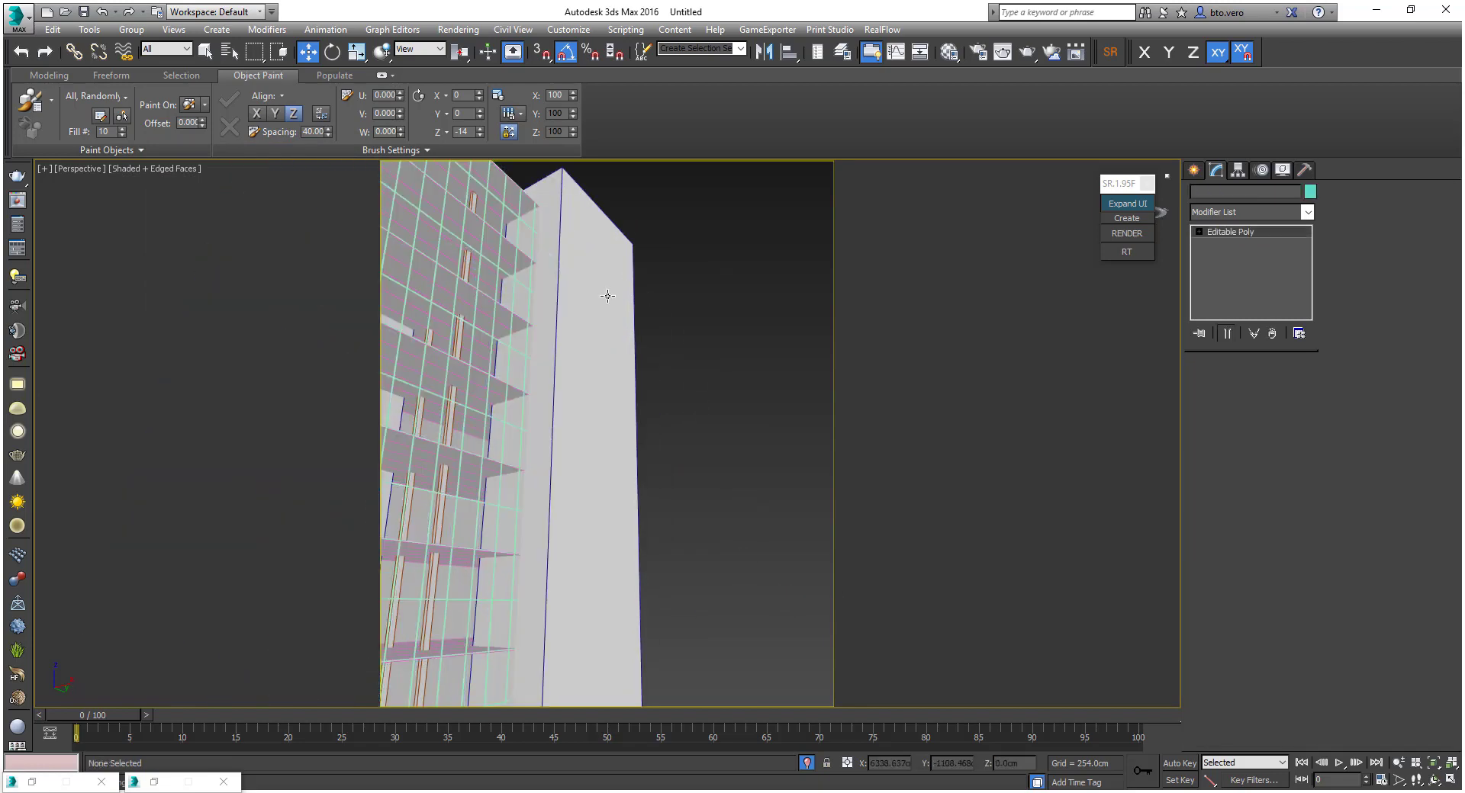
scroll(708, 342, down, 5)
alt+middle_drag(708, 345, 695, 436)
ctrl+click(500, 444)
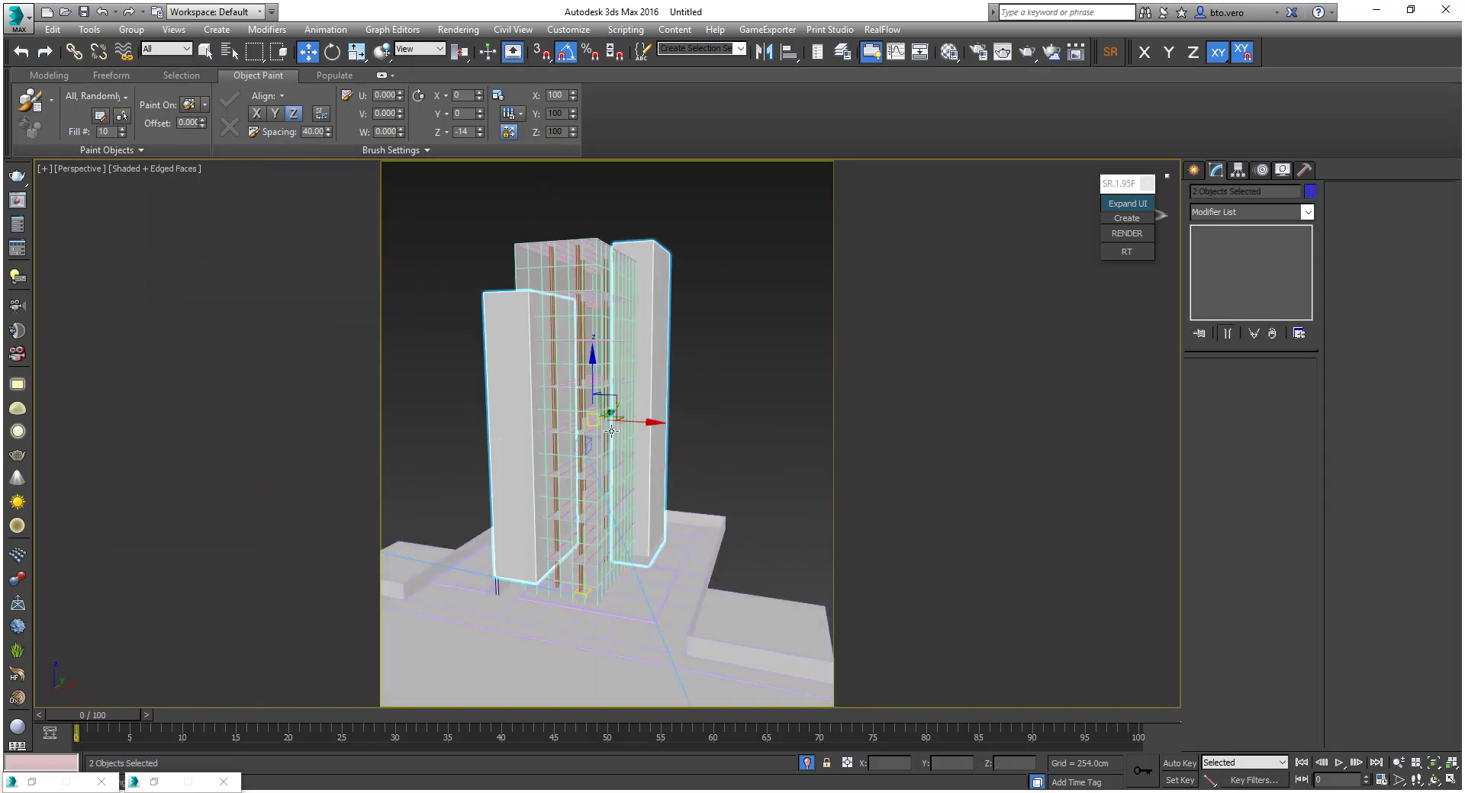
ctrl+click(503, 583)
alt+middle_drag(503, 583, 417, 568)
click(753, 485)
Select an upper floor slab inside the façade grid and examine its modifiers and fit from several views
scroll(583, 422, up, 10)
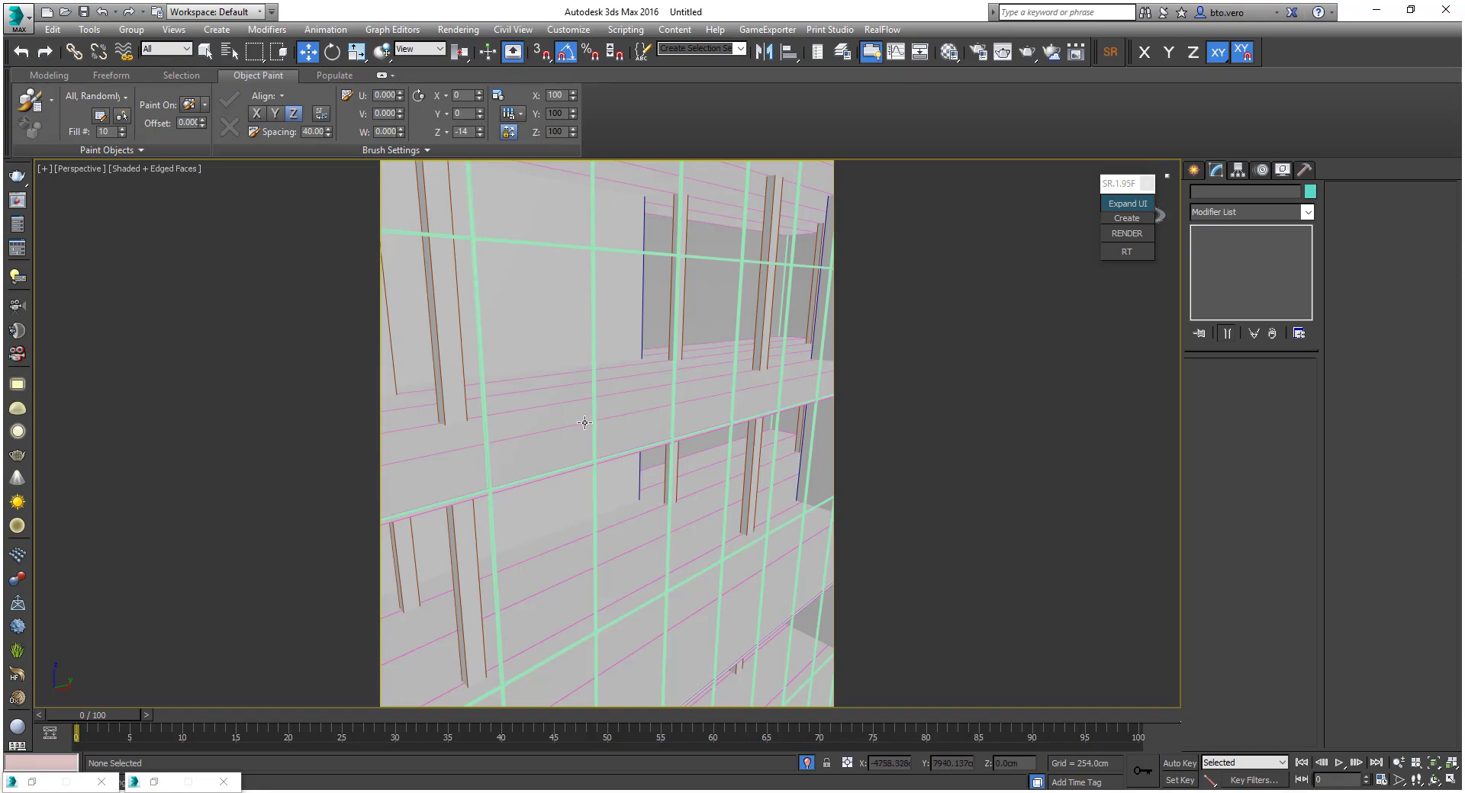
key(F3)
click(534, 452)
alt+middle_drag(534, 451, 585, 559)
key(F3)
scroll(605, 384, down, 6)
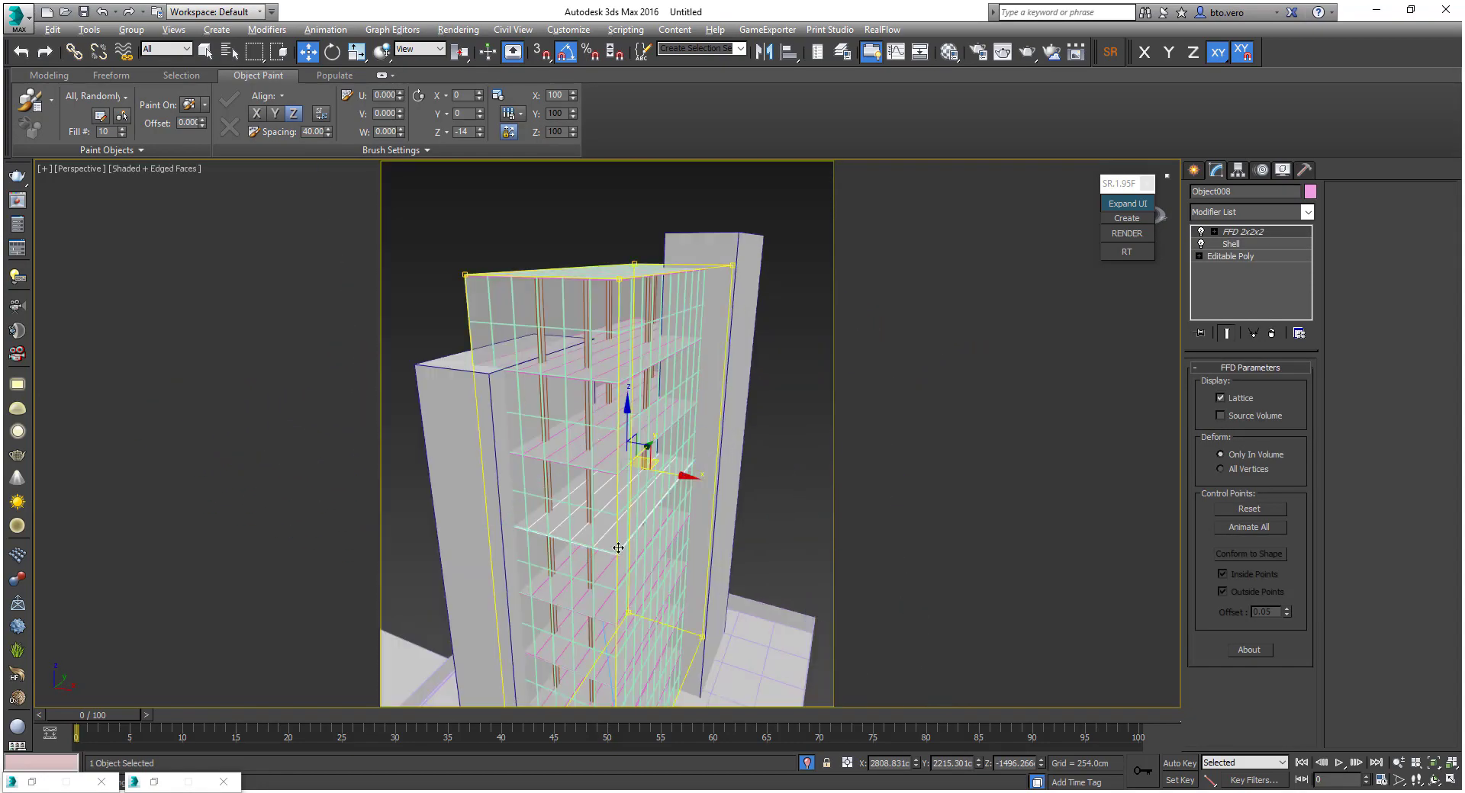
key(t)
scroll(681, 512, up, 3)
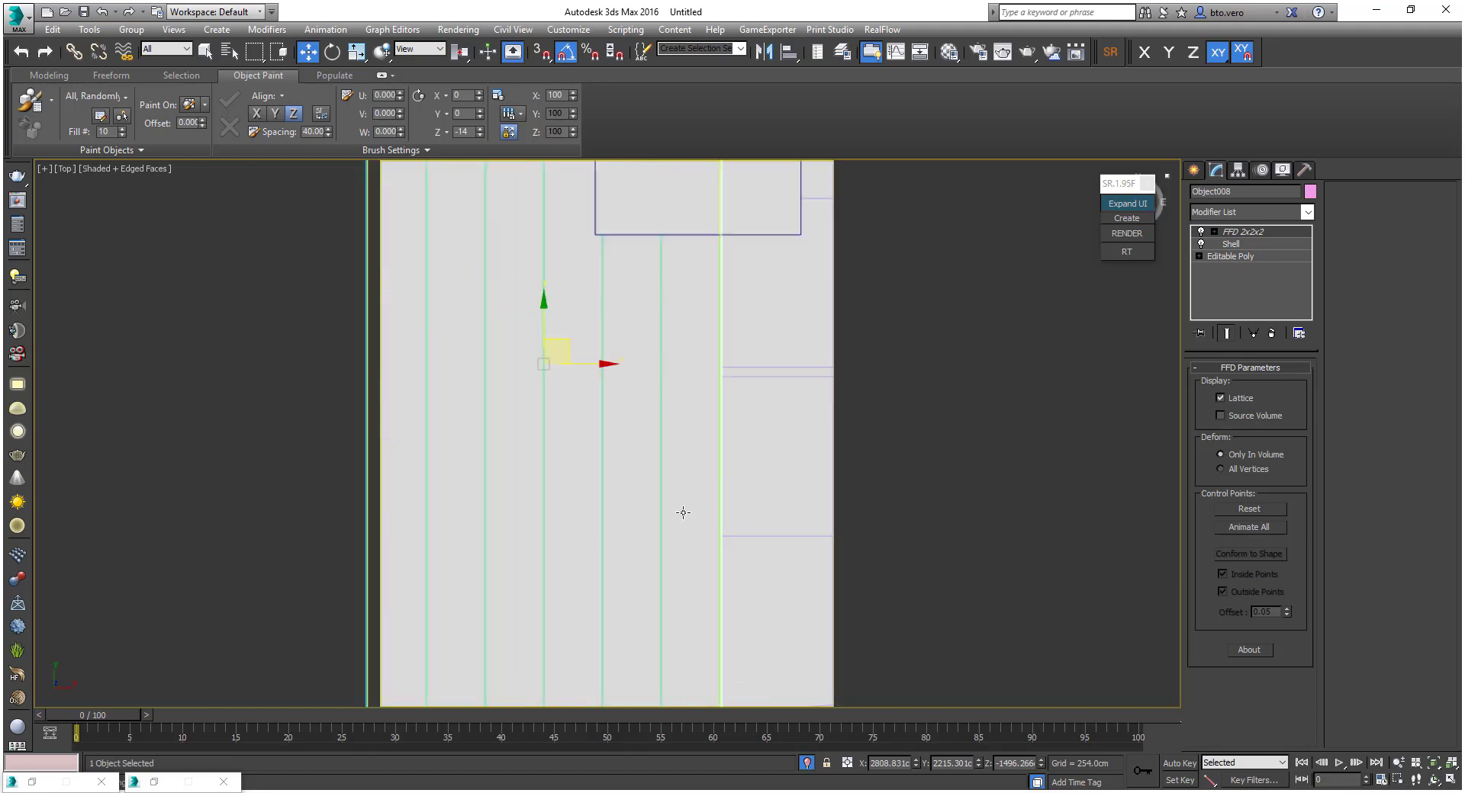
scroll(728, 441, down, 3)
alt+middle_drag(746, 495, 460, 194)
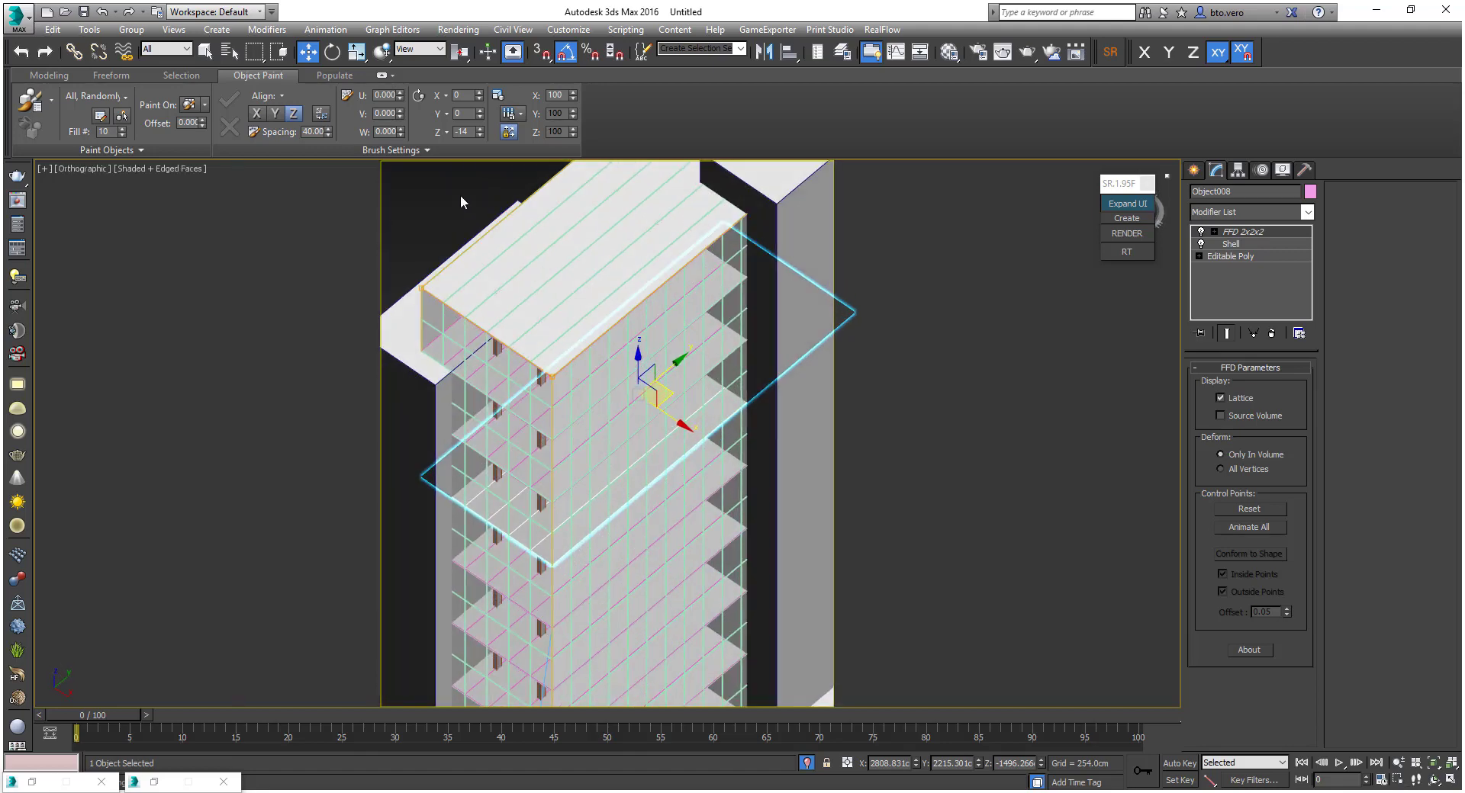
click(460, 195)
Try to pick polygons of the façade grid at polygon level from the top view
scroll(577, 408, up, 5)
click(588, 437)
scroll(621, 458, down, 6)
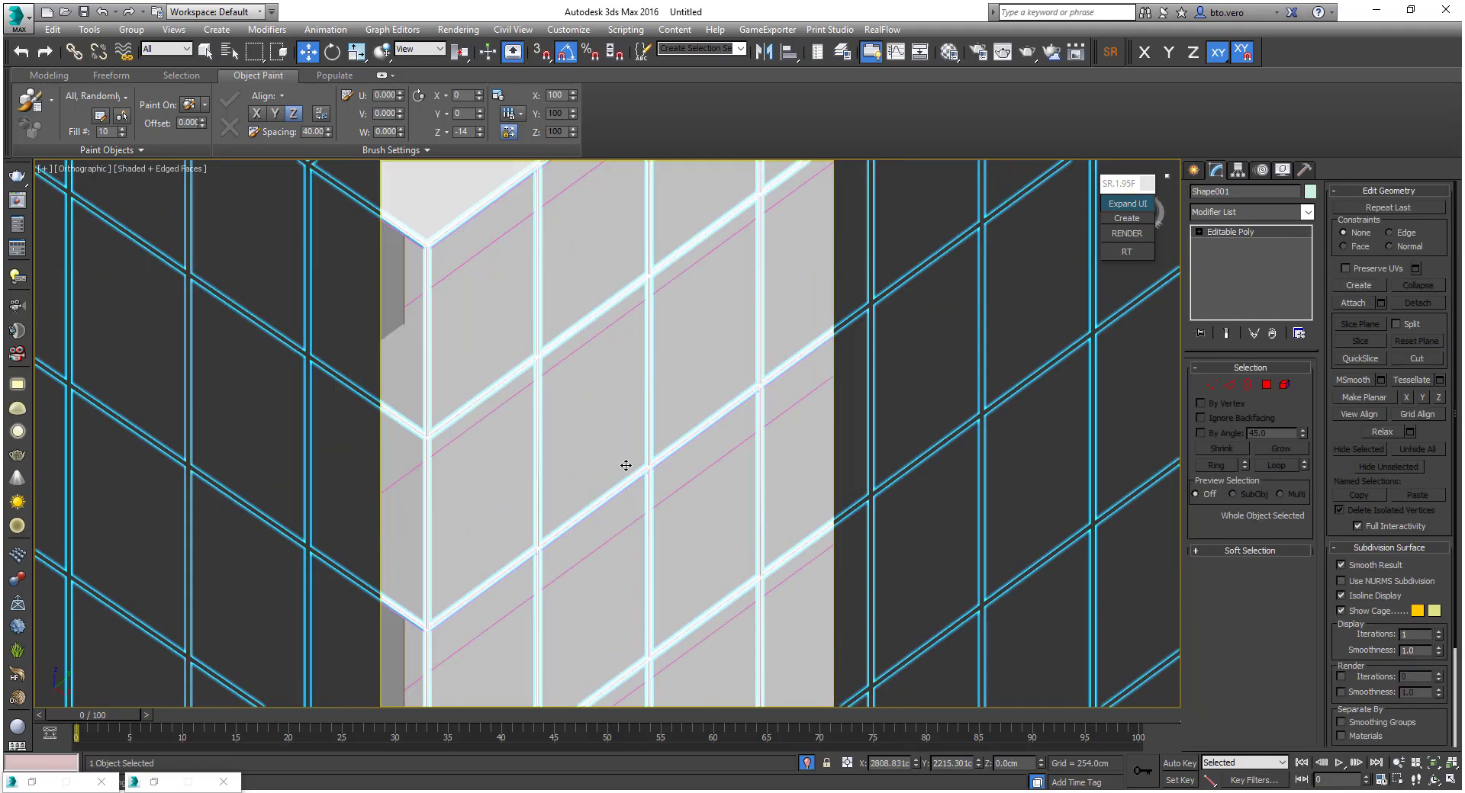
scroll(597, 403, down, 3)
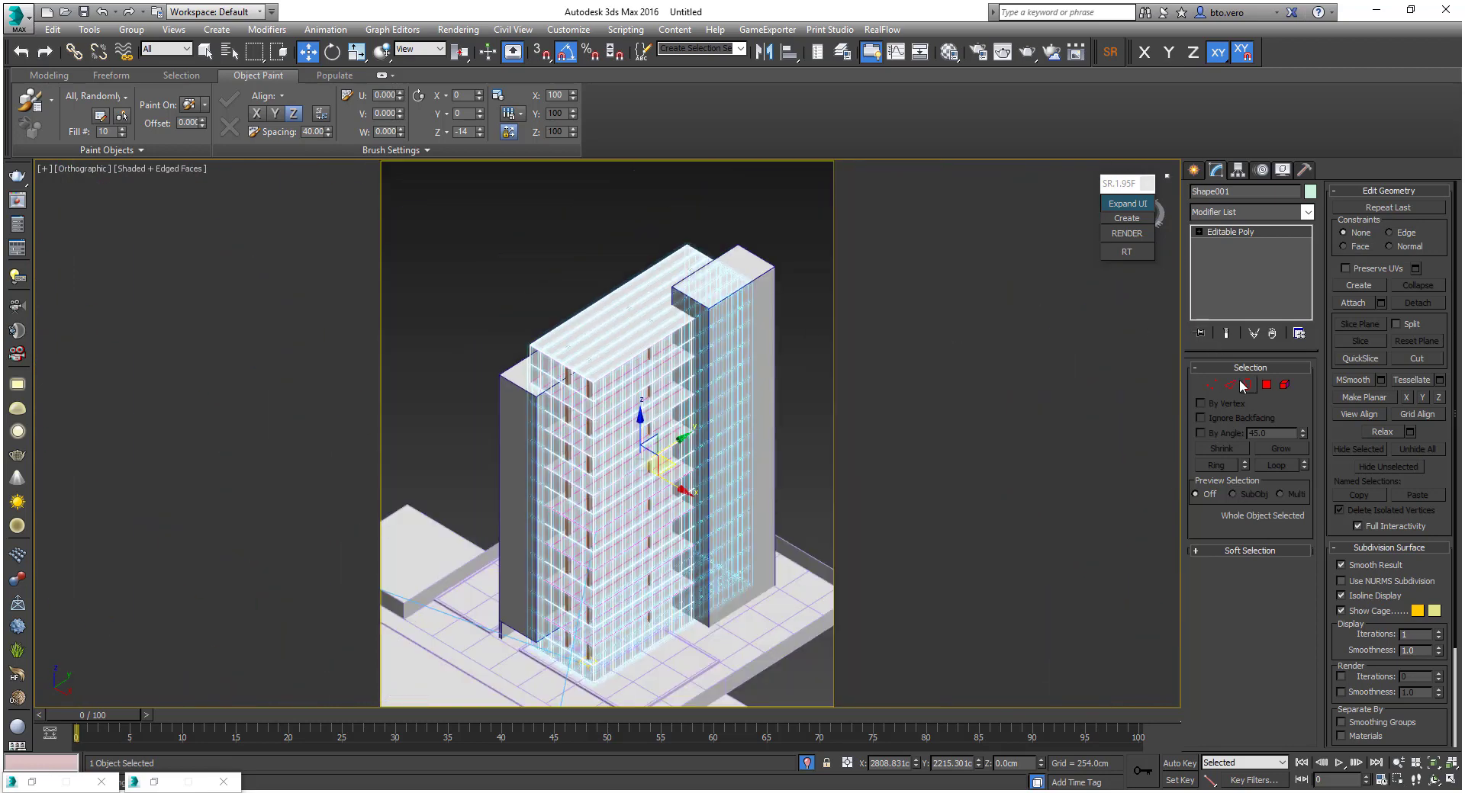
click(1265, 386)
scroll(763, 374, down, 4)
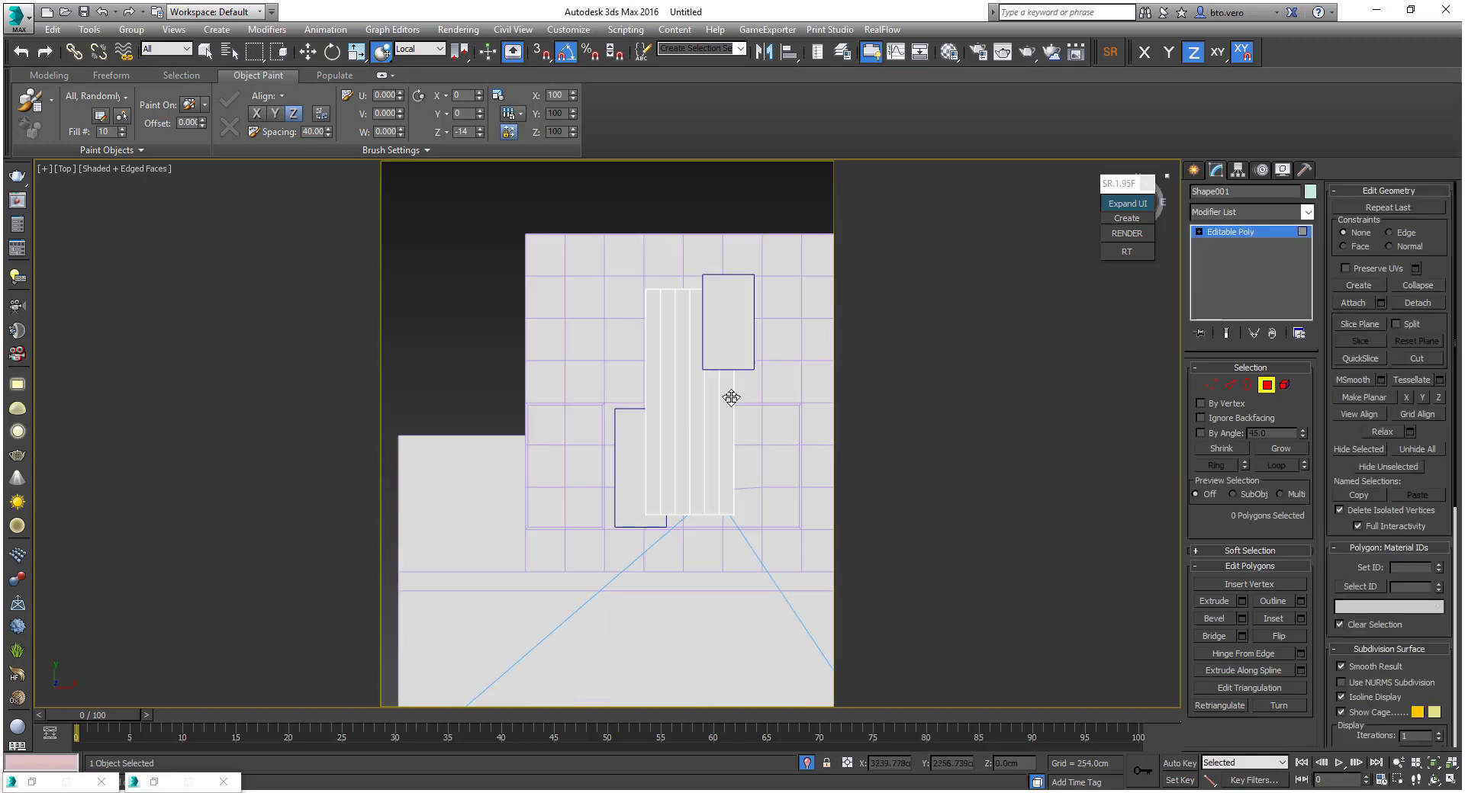
click(682, 395)
Select the tower's roof slab from the top and convert it to an Editable Poly
drag(683, 394, 697, 425)
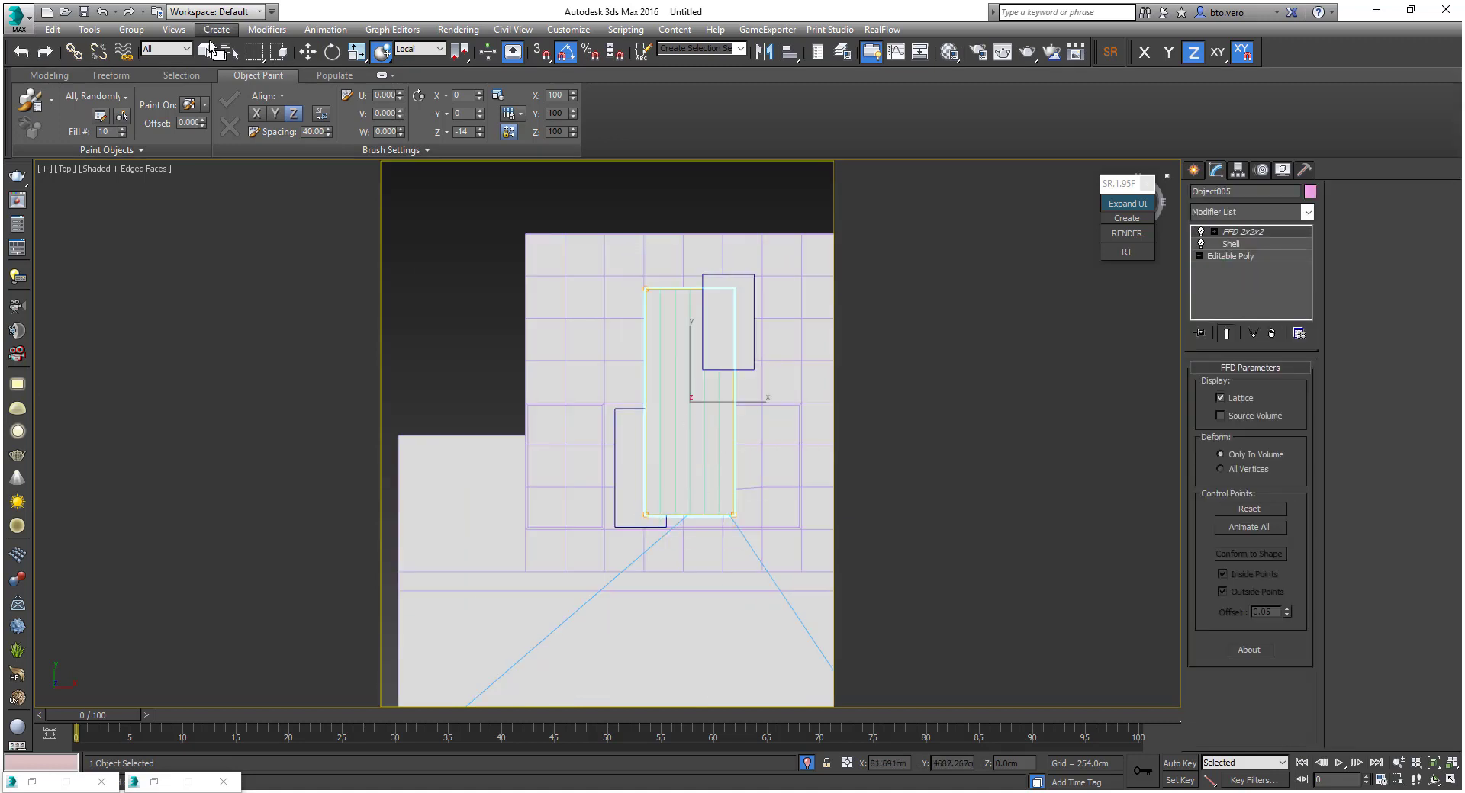
click(206, 51)
right_click(729, 479)
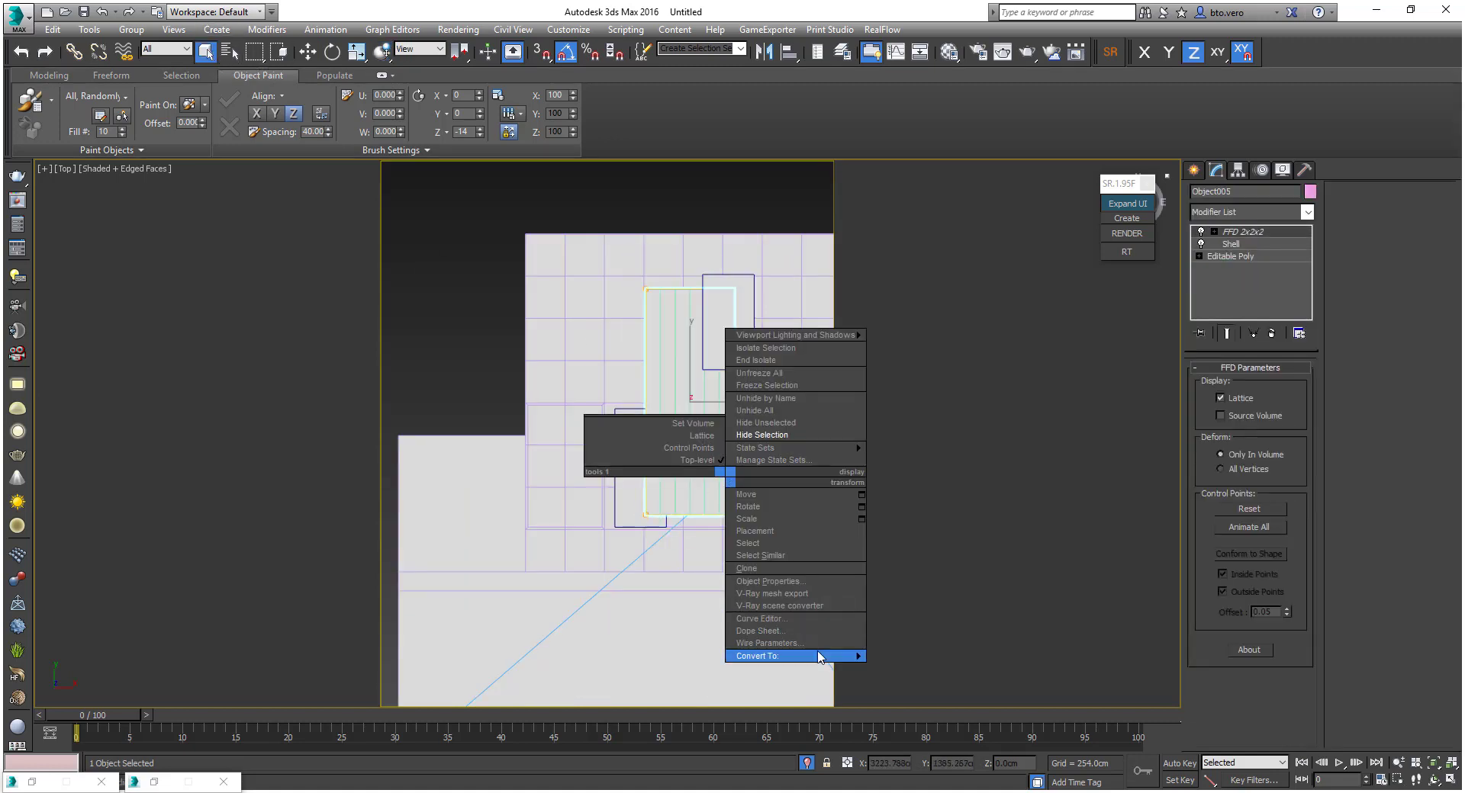
mouse_move(763, 656)
click(946, 669)
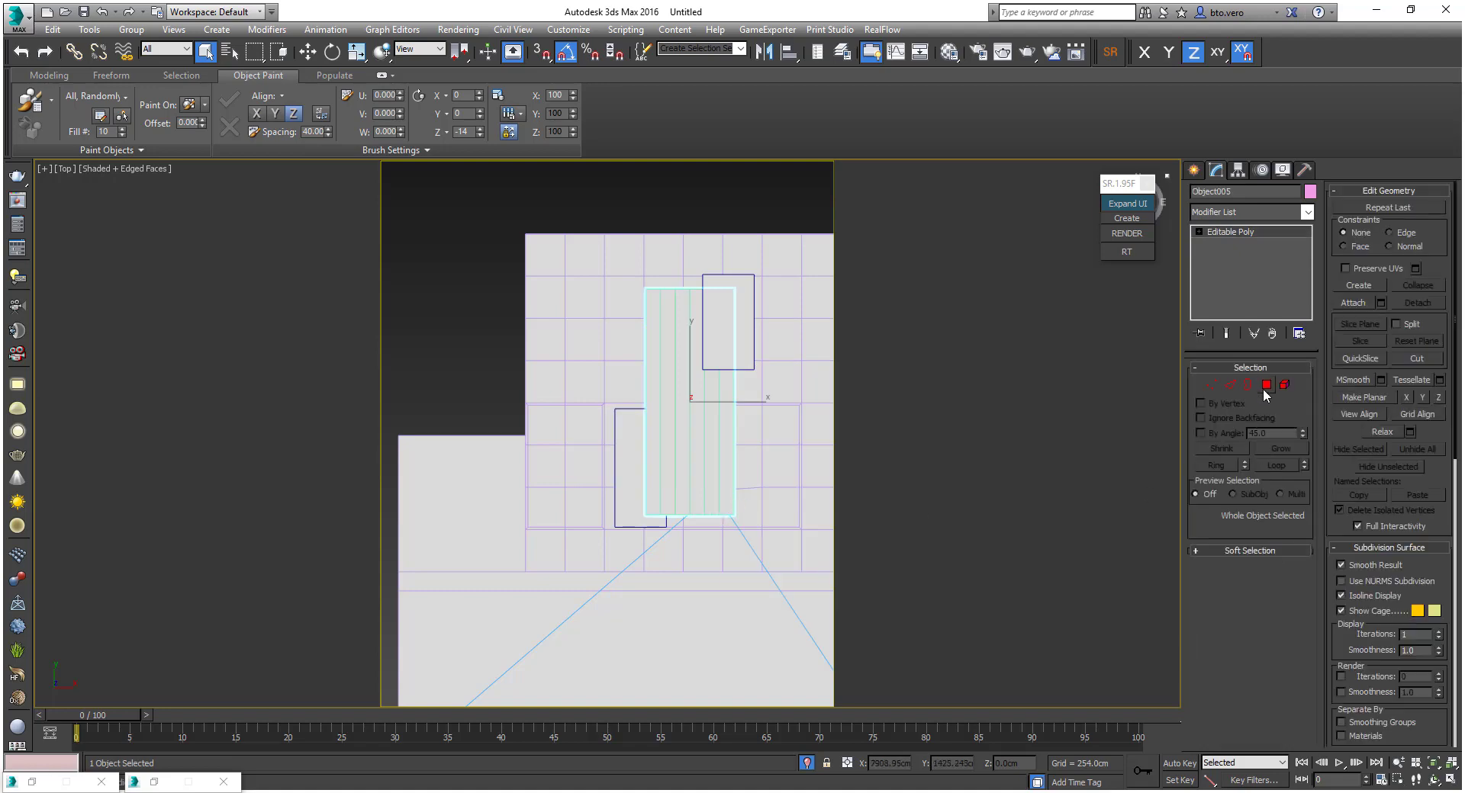
Select the roof slab's polygons across its whole top area, check them at an angle and leave polygon editing
key(4)
drag(727, 507, 656, 312)
alt+middle_drag(656, 312, 832, 377)
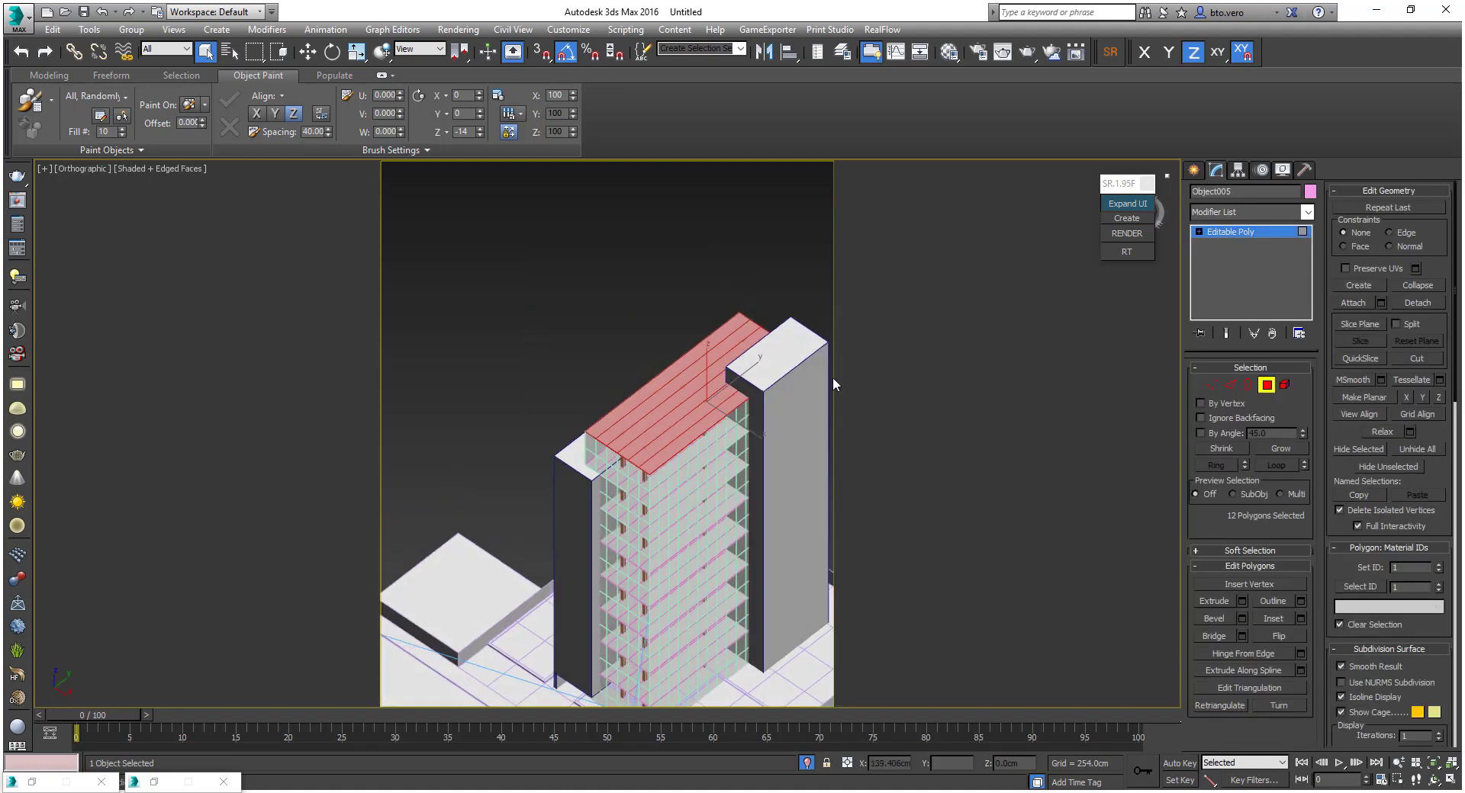
click(1279, 386)
click(1281, 386)
Select the façade grid's polygons running across the tower roof in the top view, delete them and leave polygon editing
click(687, 283)
scroll(617, 515, up, 6)
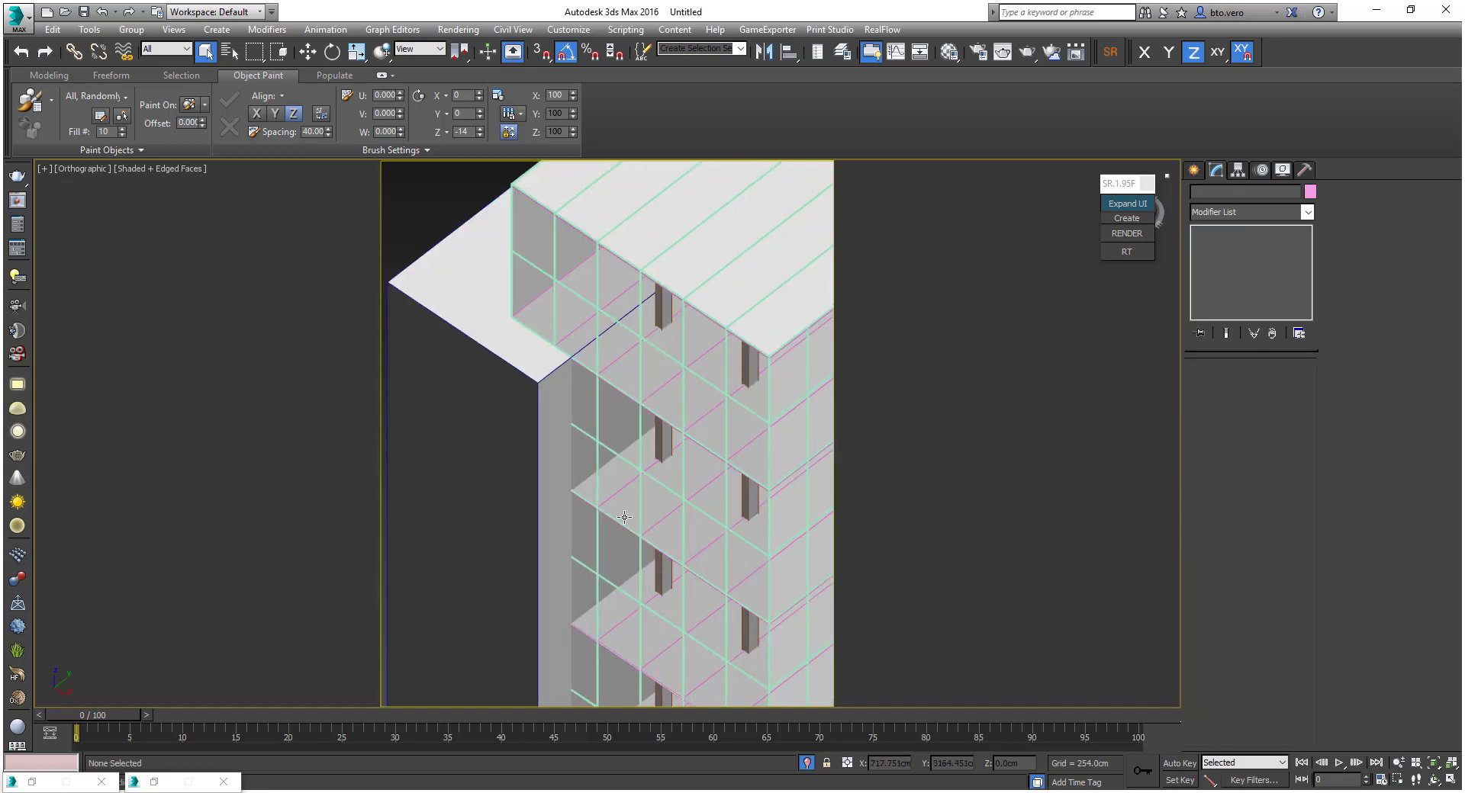
click(679, 469)
key(4)
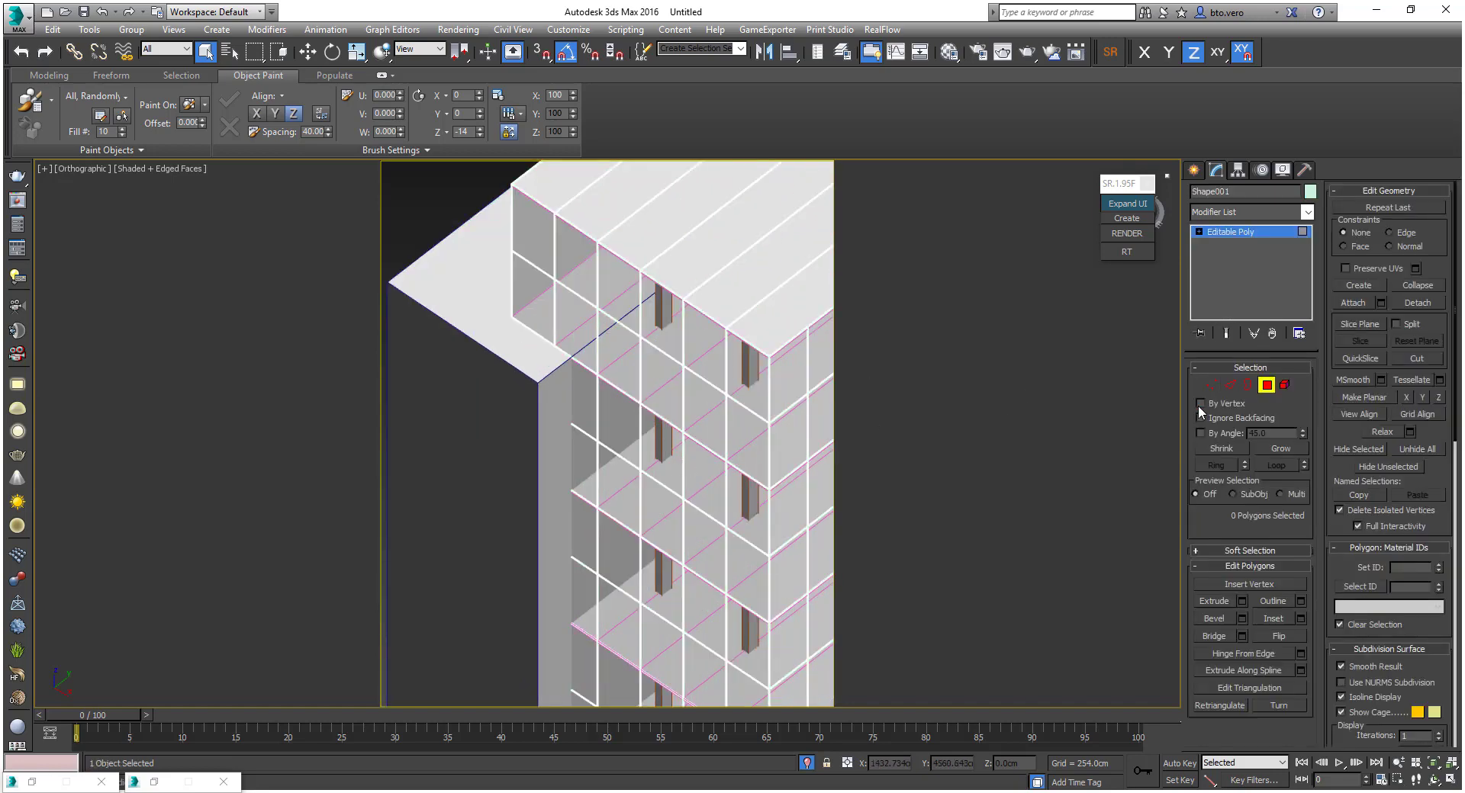
key(t)
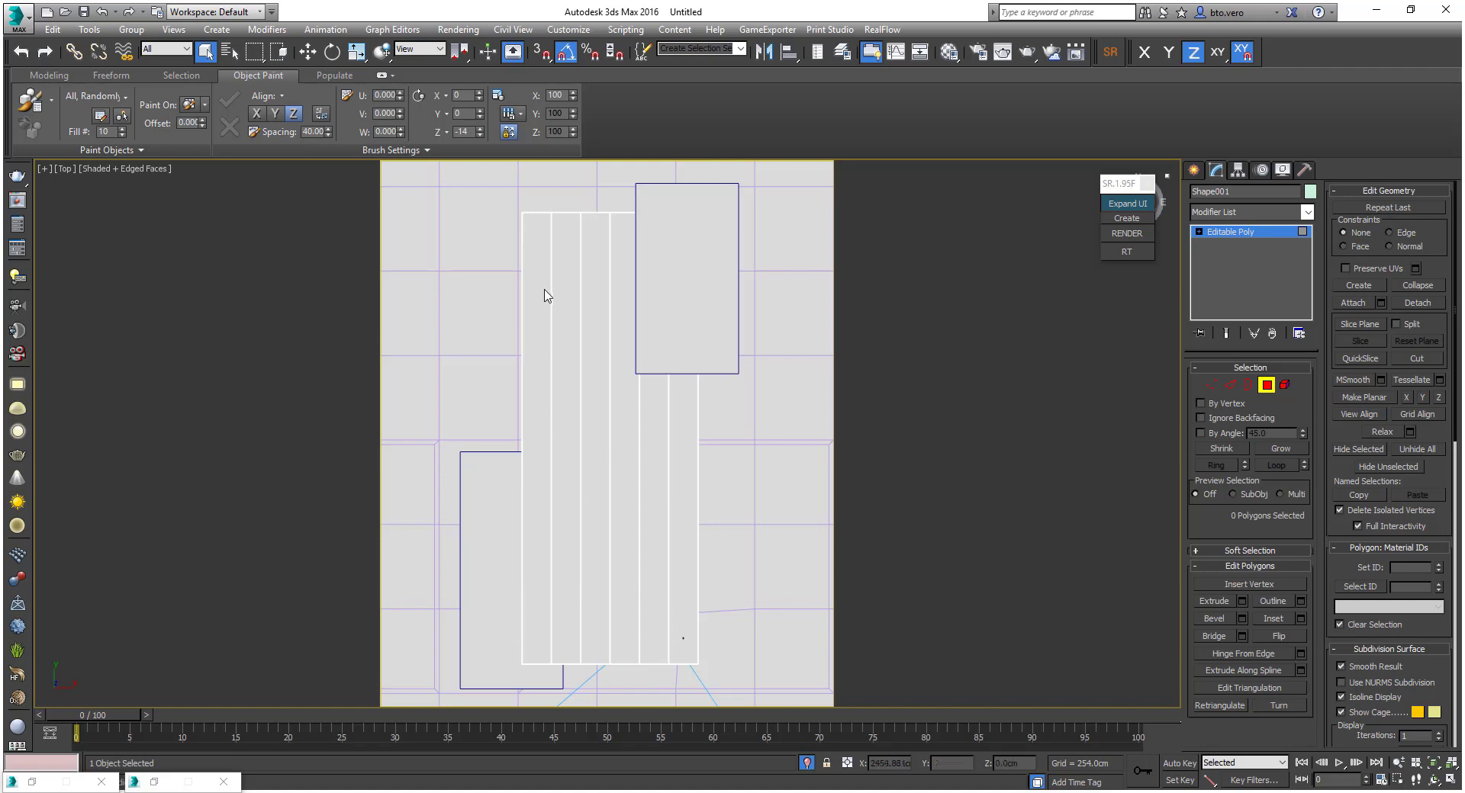
drag(544, 290, 542, 238)
alt+middle_drag(739, 374, 706, 328)
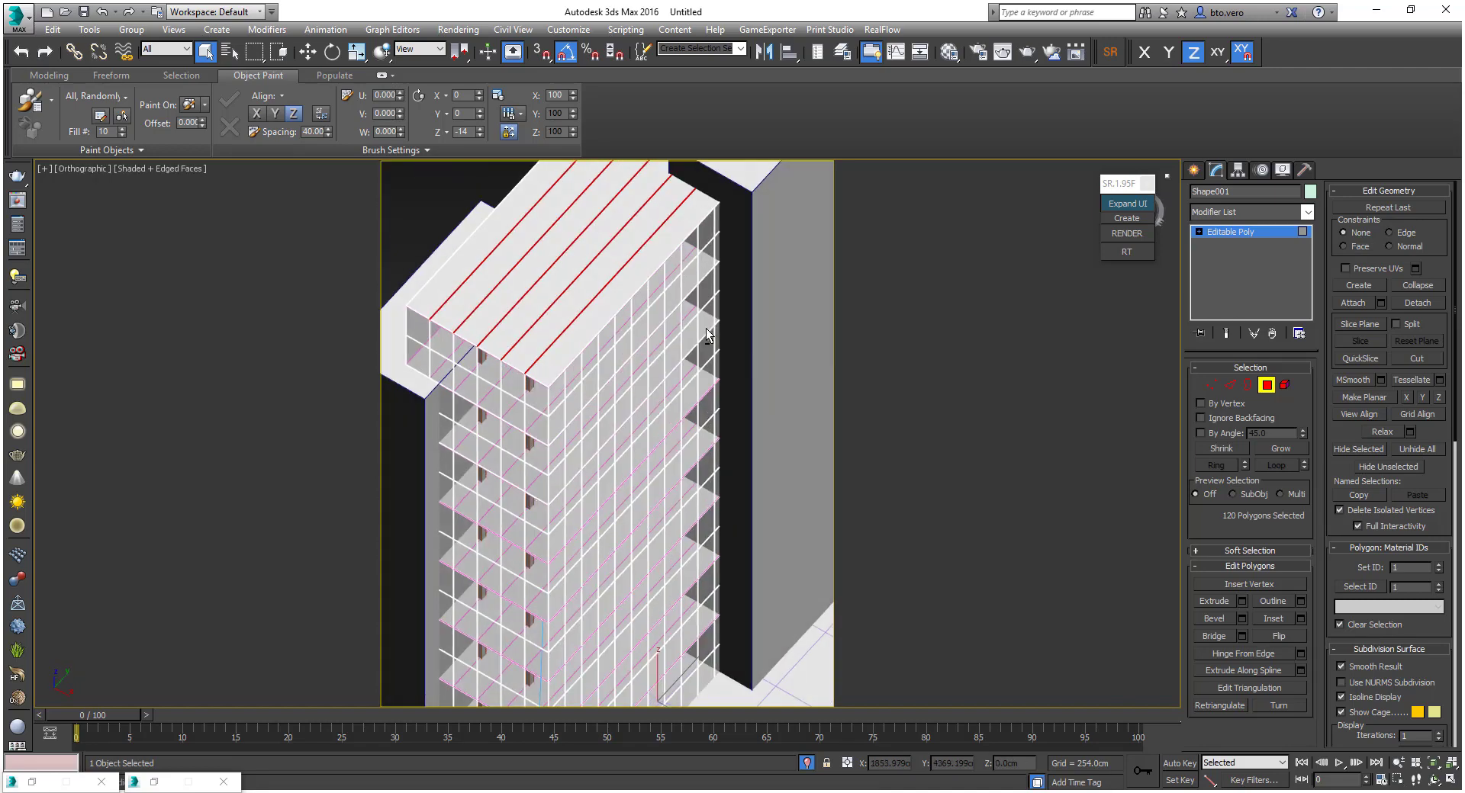
key(Delete)
scroll(698, 408, down, 4)
scroll(677, 538, up, 2)
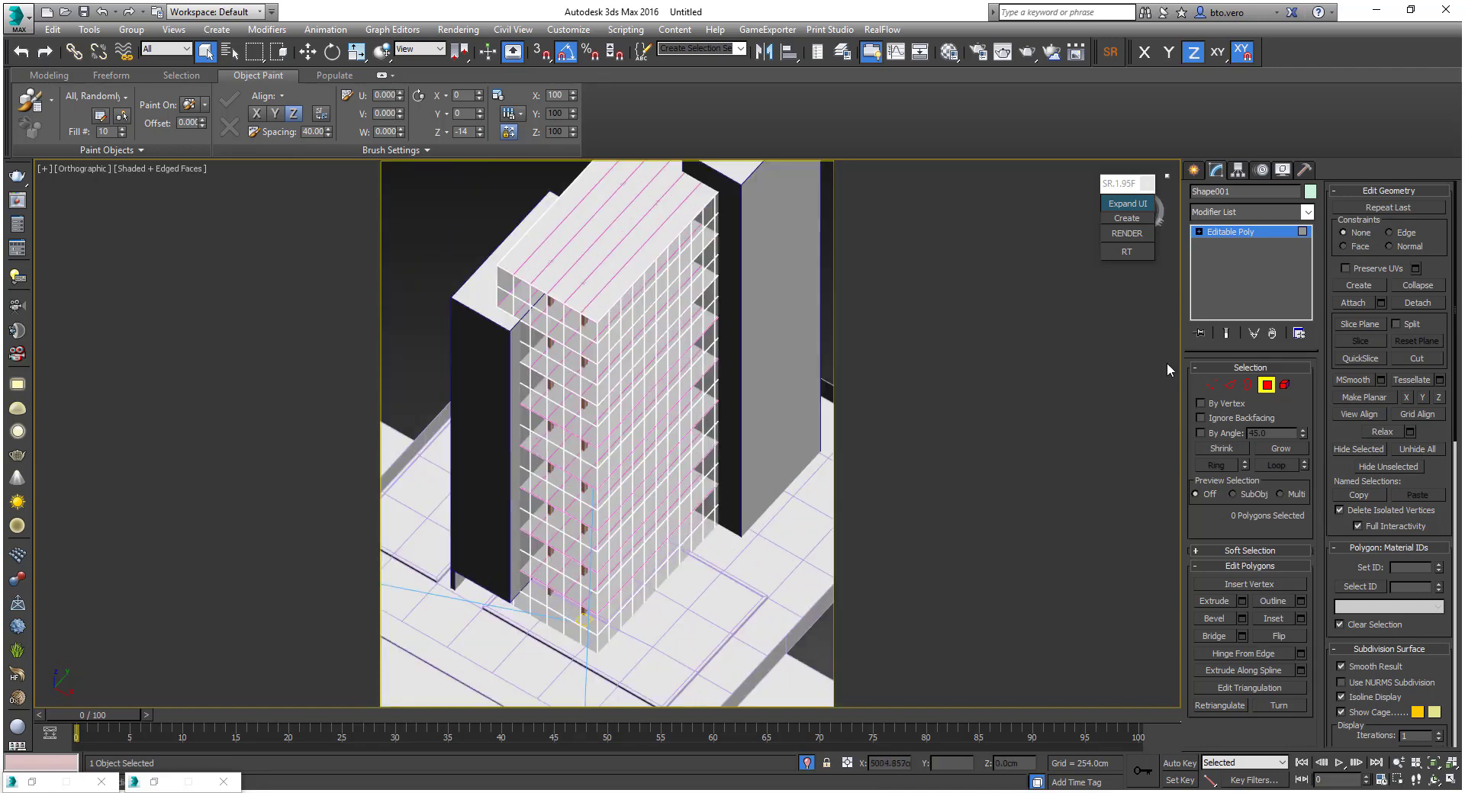
click(1267, 384)
Select the box volume inside the façade grid and isolate it
scroll(603, 284, up, 5)
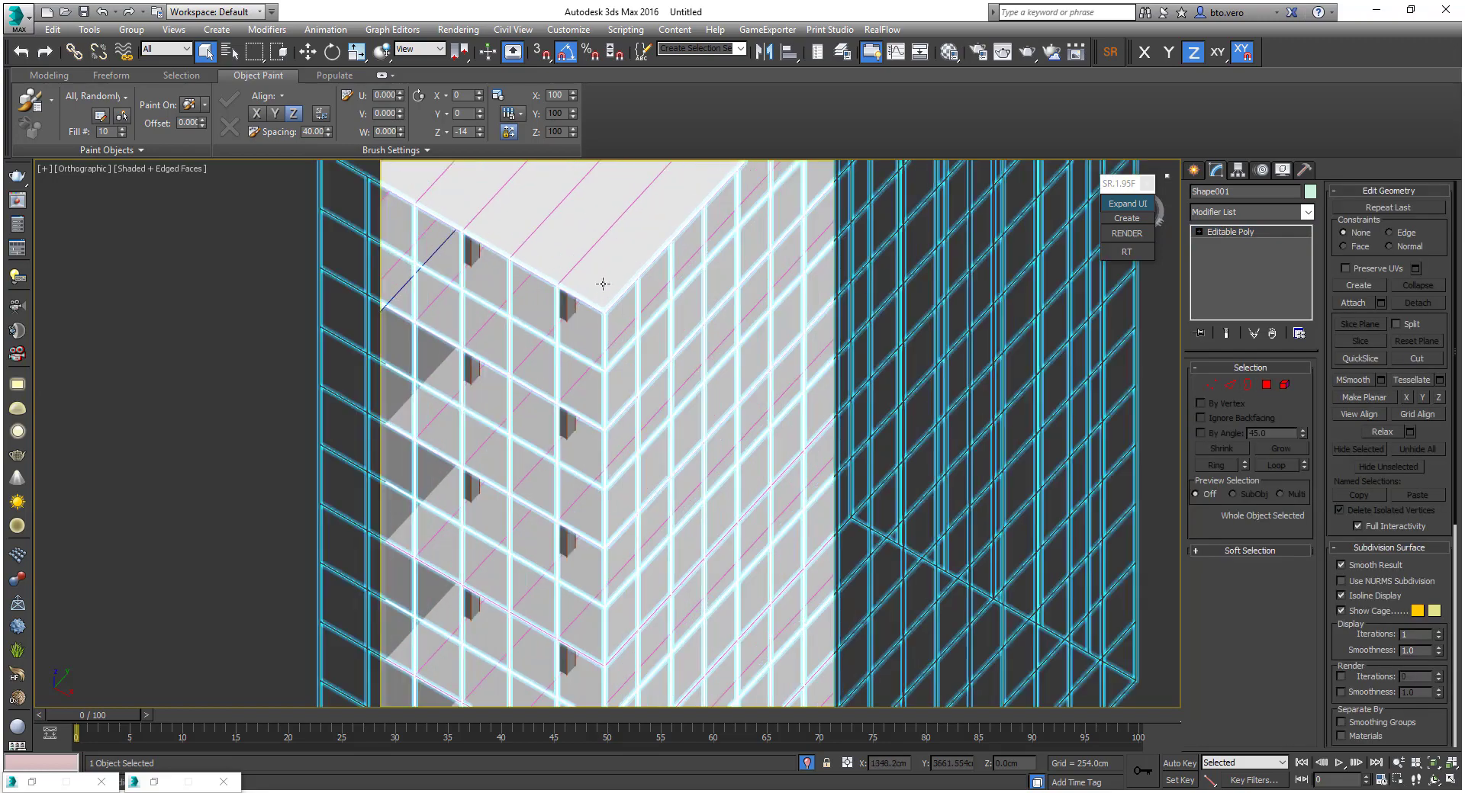
scroll(604, 293, up, 4)
scroll(608, 297, down, 2)
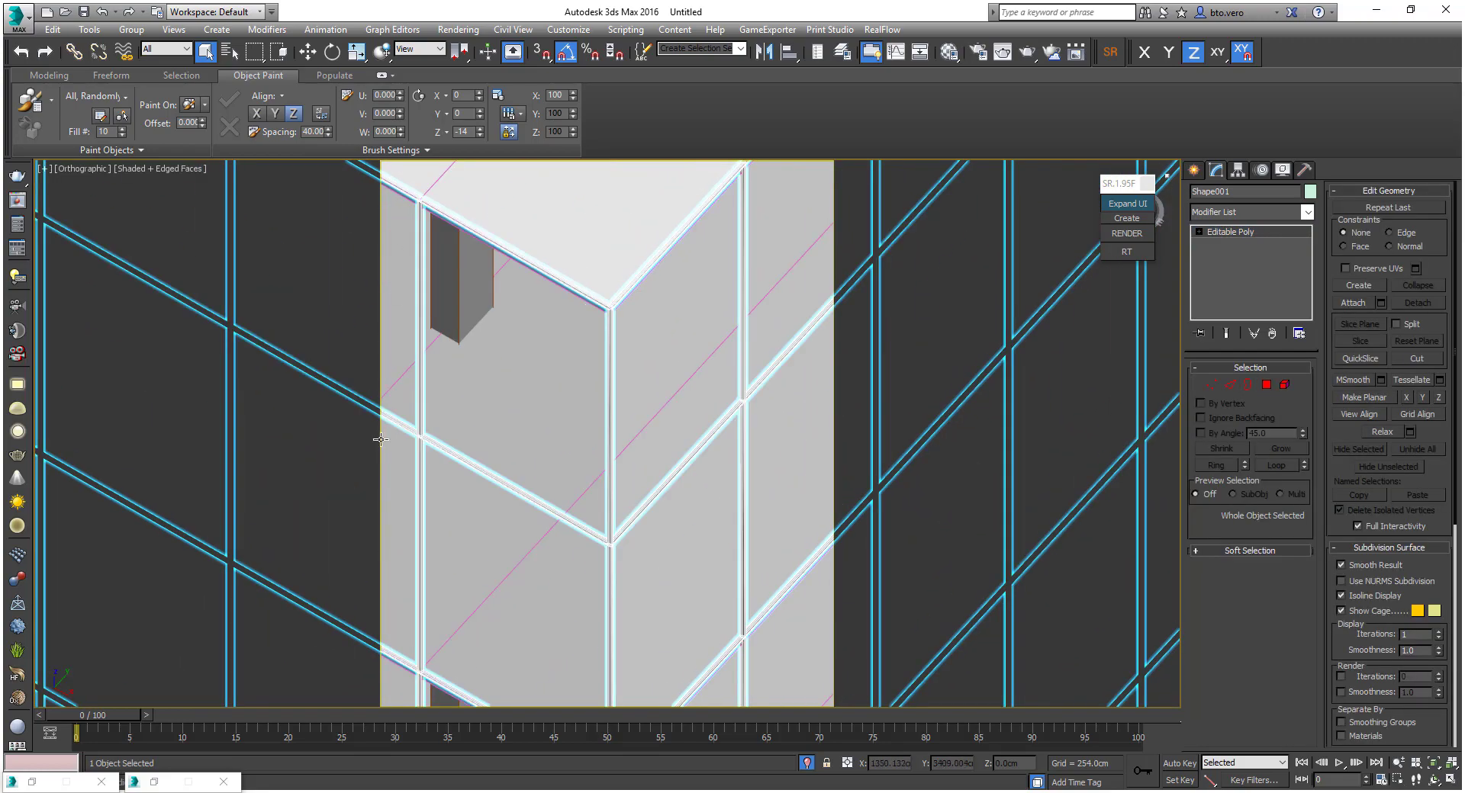
click(573, 441)
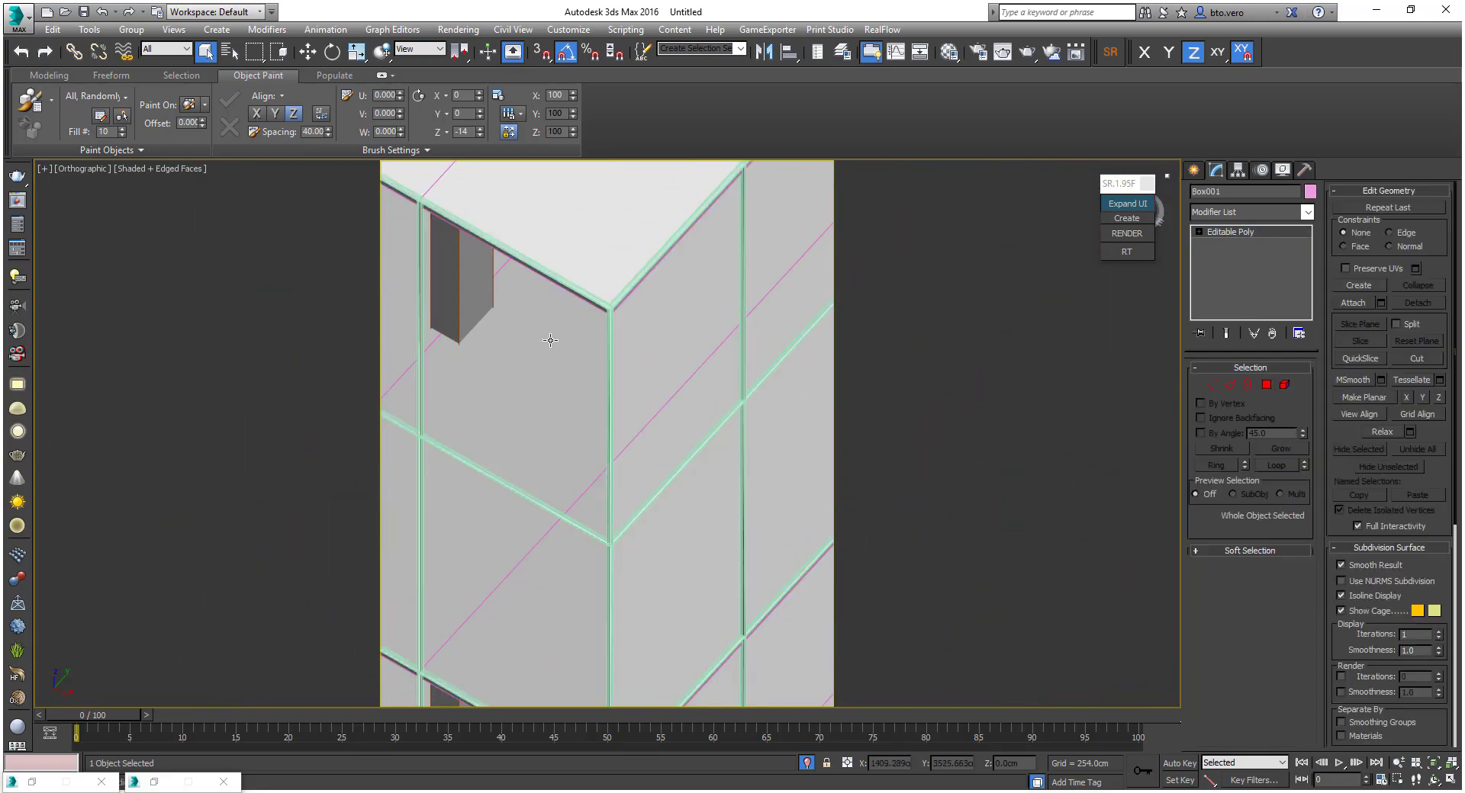
scroll(609, 413, down, 3)
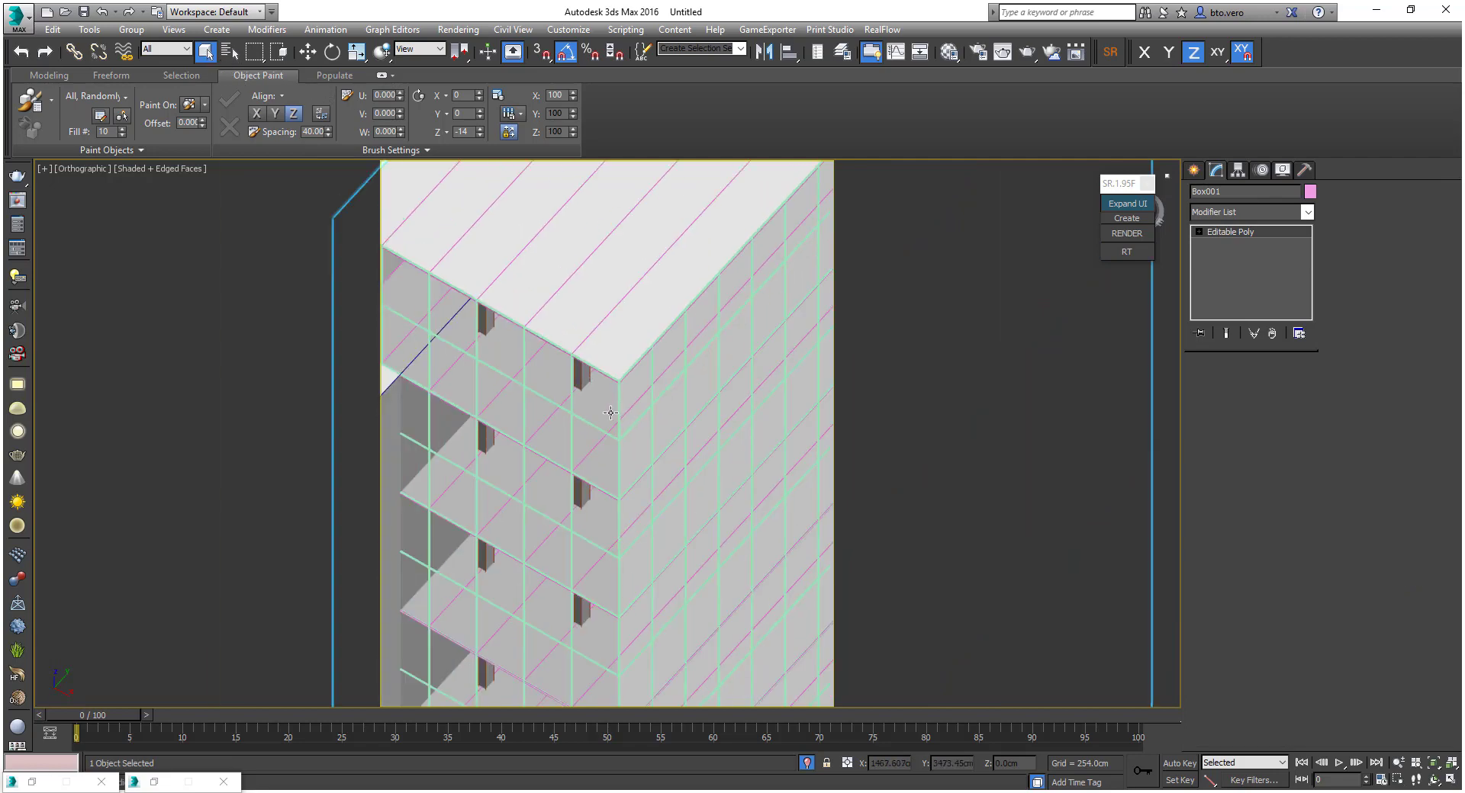
scroll(609, 413, down, 5)
alt+middle_drag(755, 416, 700, 406)
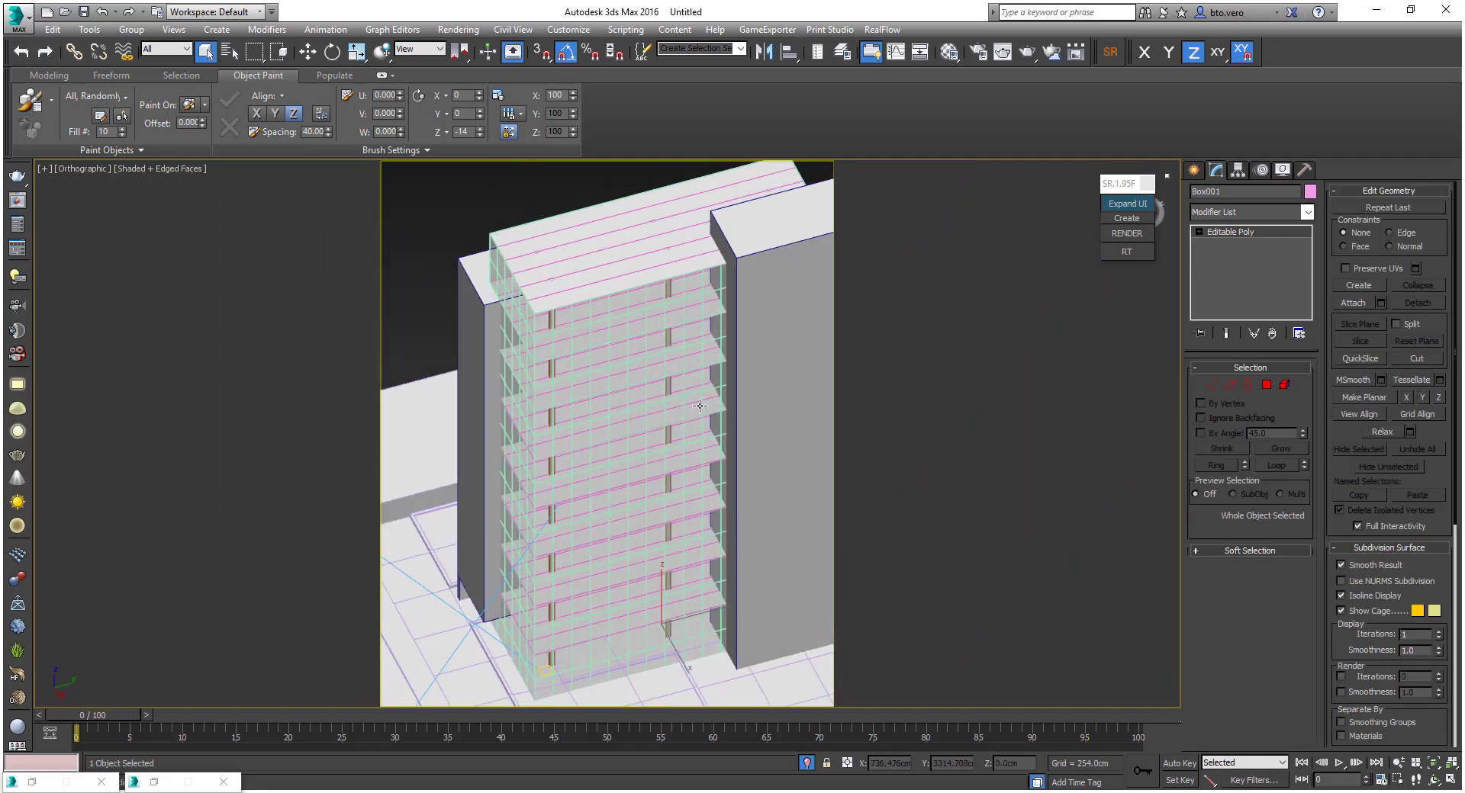
right_click(700, 405)
click(752, 279)
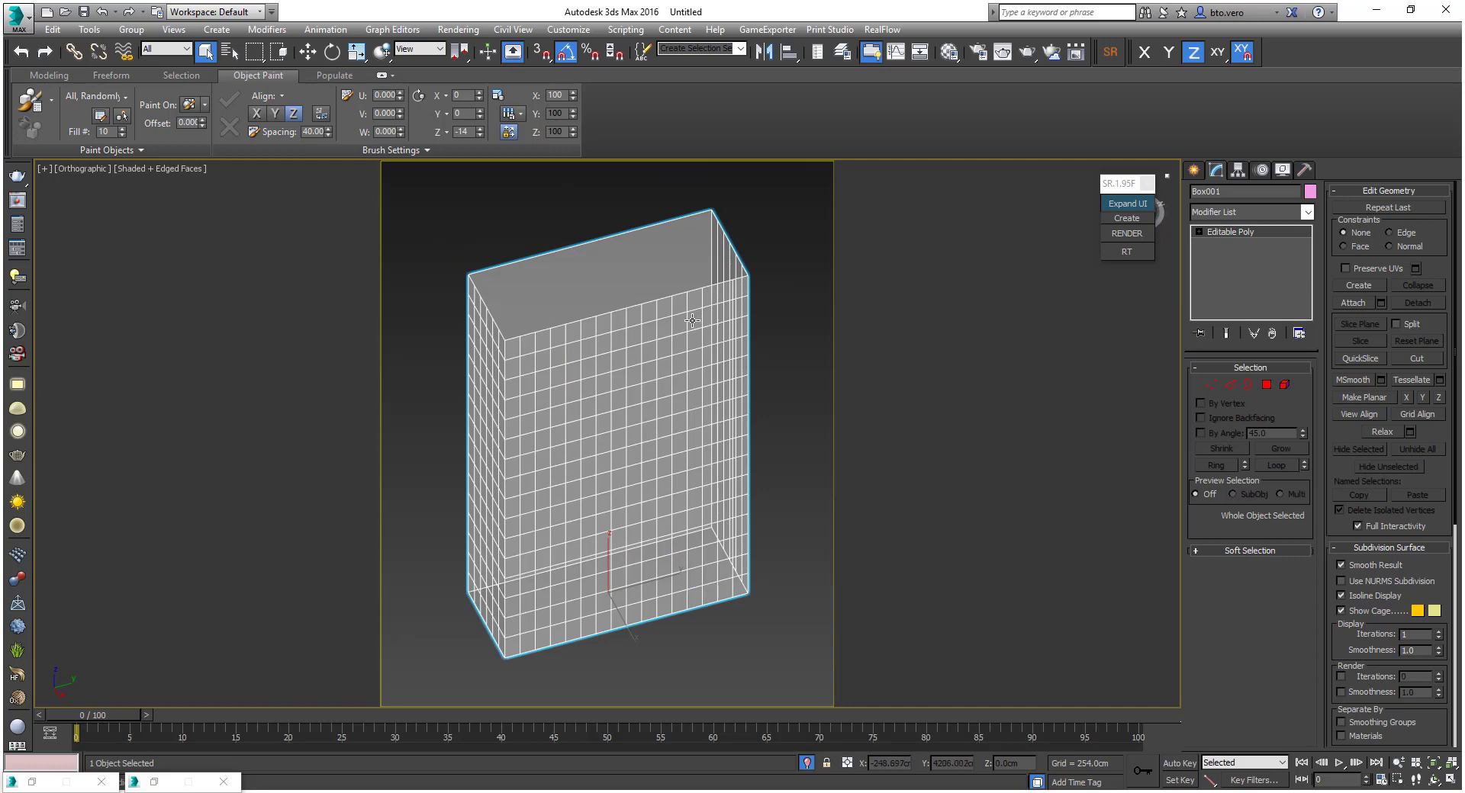
Examine the isolated box's thin wall from the top and its open shape at an angle
key(t)
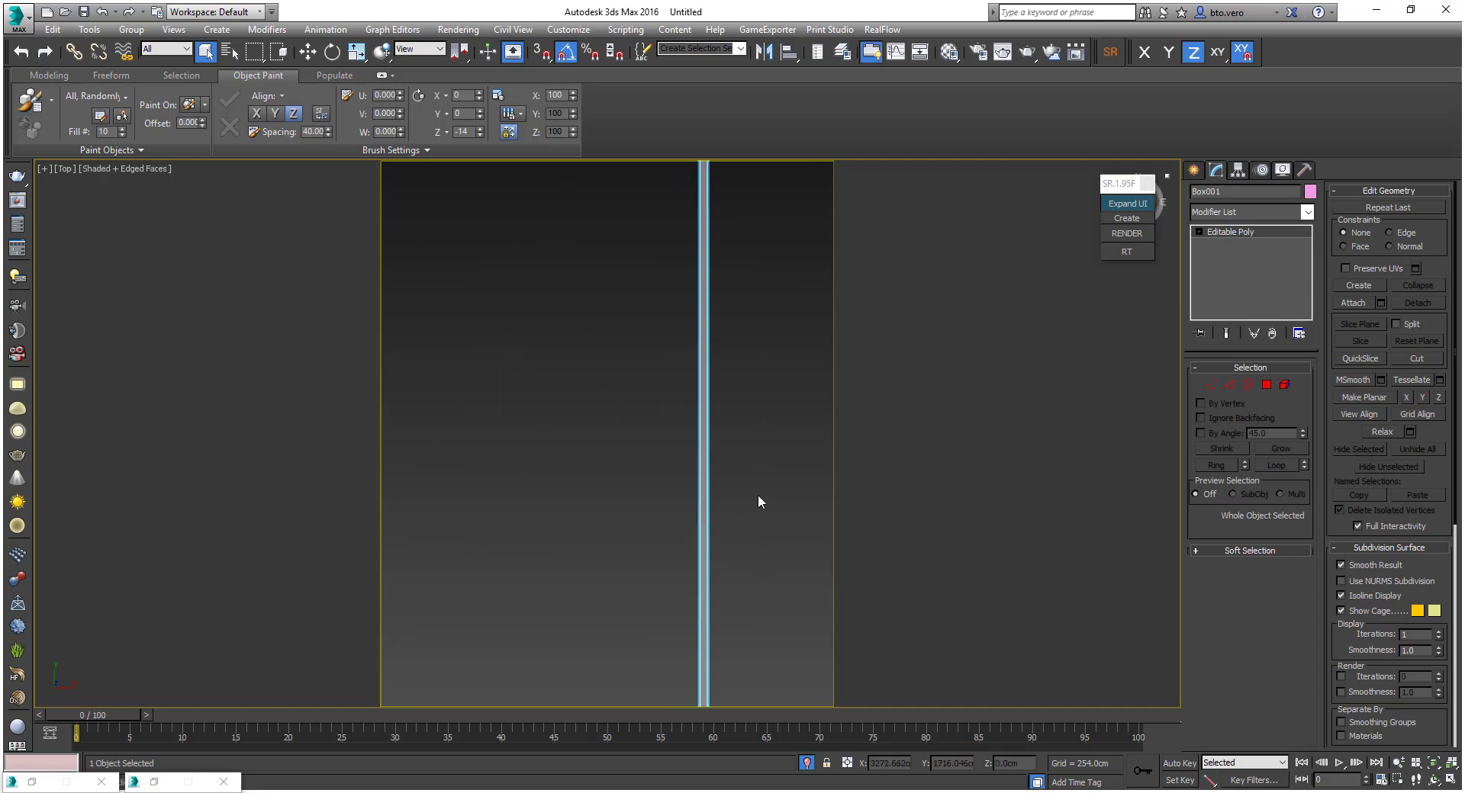
scroll(758, 494, up, 3)
click(684, 505)
scroll(702, 501, down, 8)
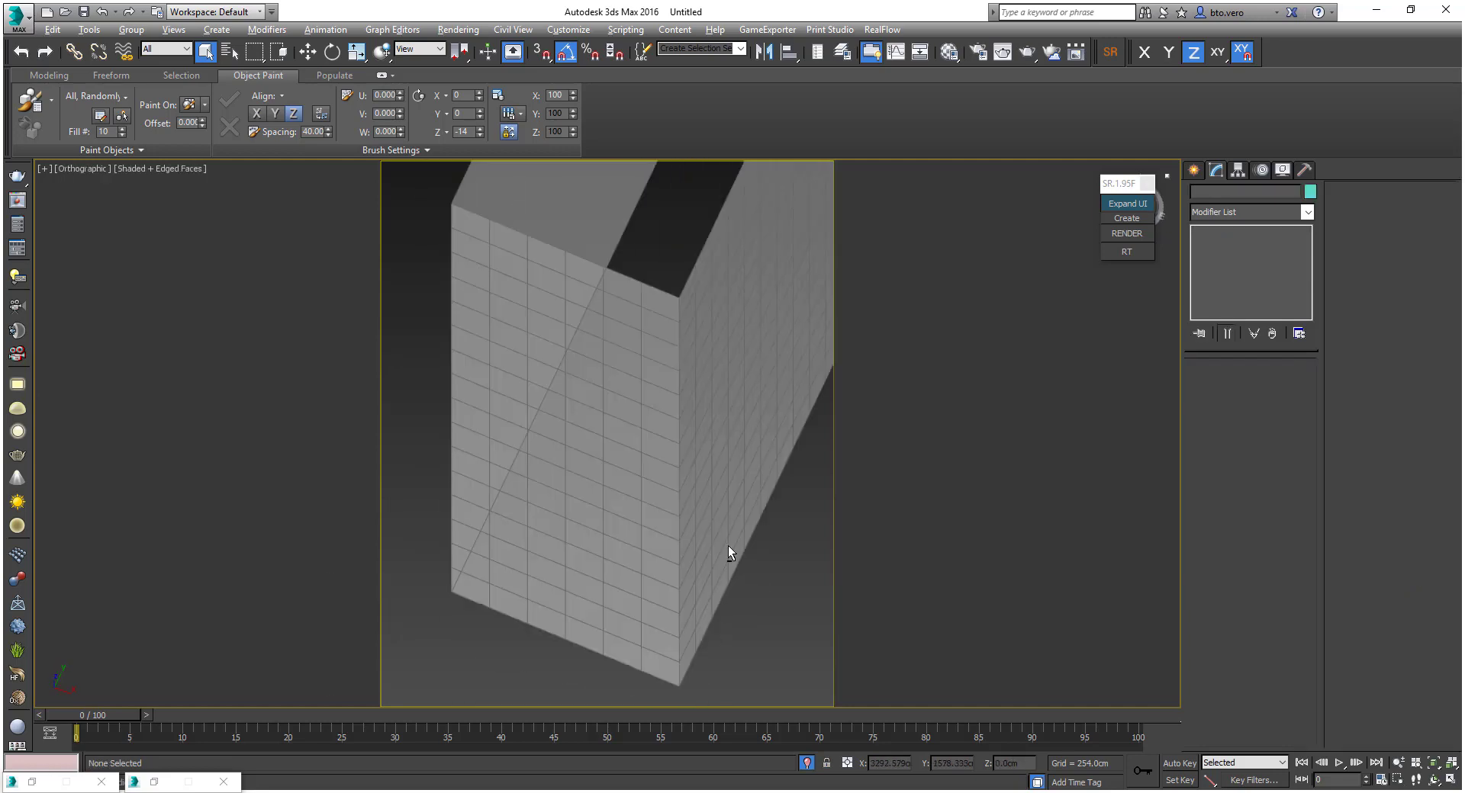
alt+middle_drag(728, 546, 694, 554)
scroll(694, 555, down, 5)
middle_drag(721, 677, 686, 508)
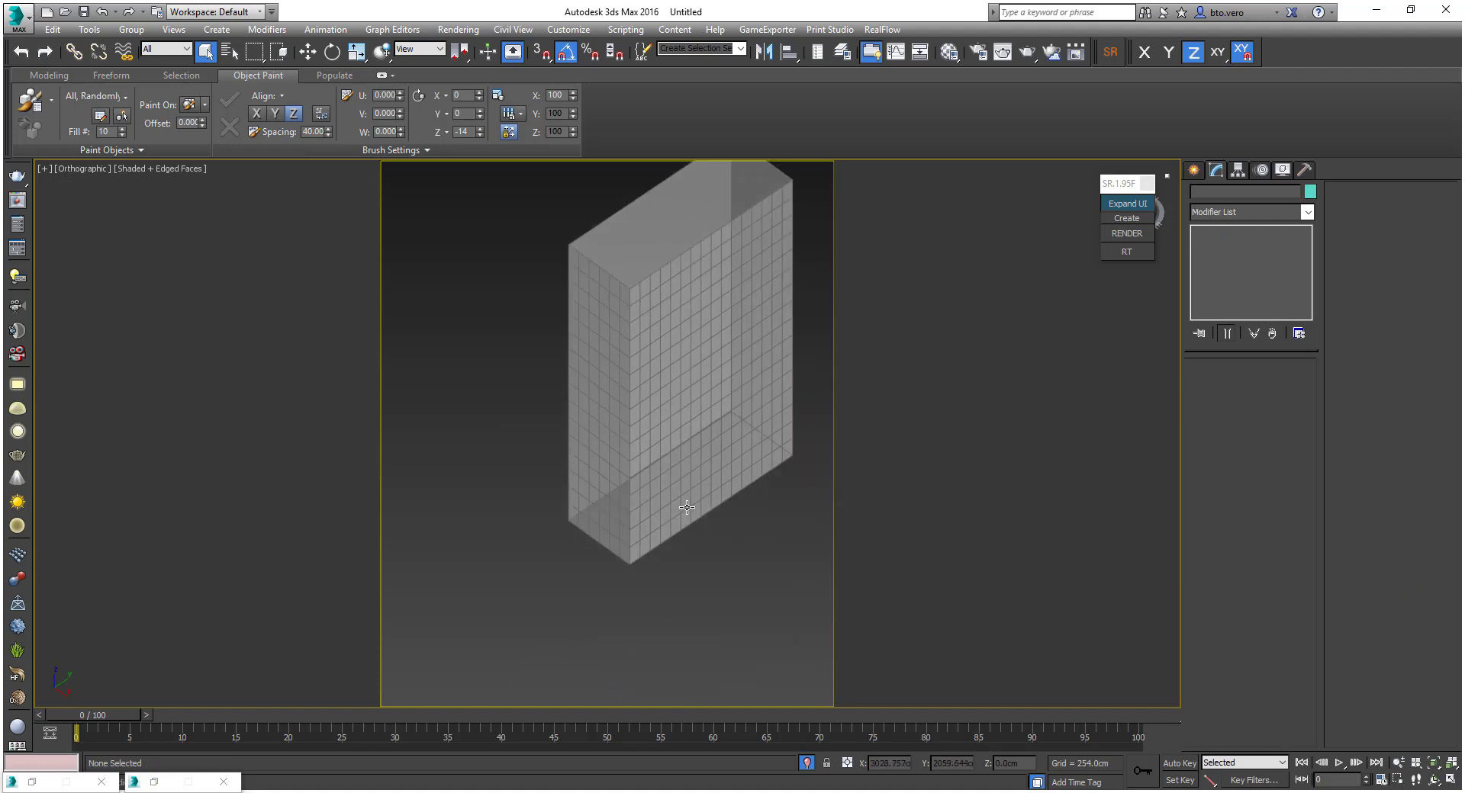
Reselect the isolated box and inspect the grid of edges on its faces up close and along its upper rim
scroll(666, 388, up, 4)
click(670, 396)
scroll(668, 398, up, 5)
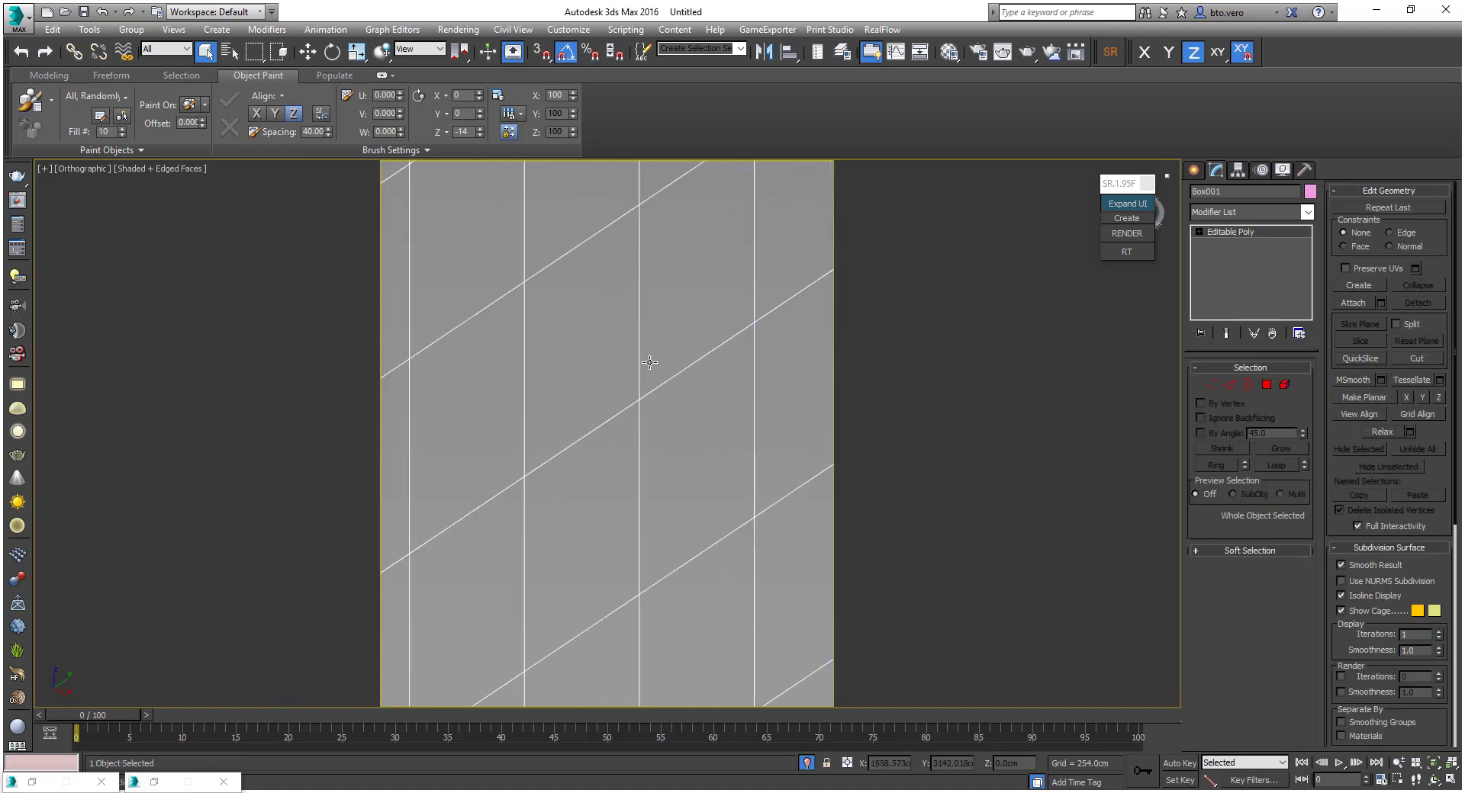
scroll(649, 363, up, 2)
scroll(649, 362, down, 8)
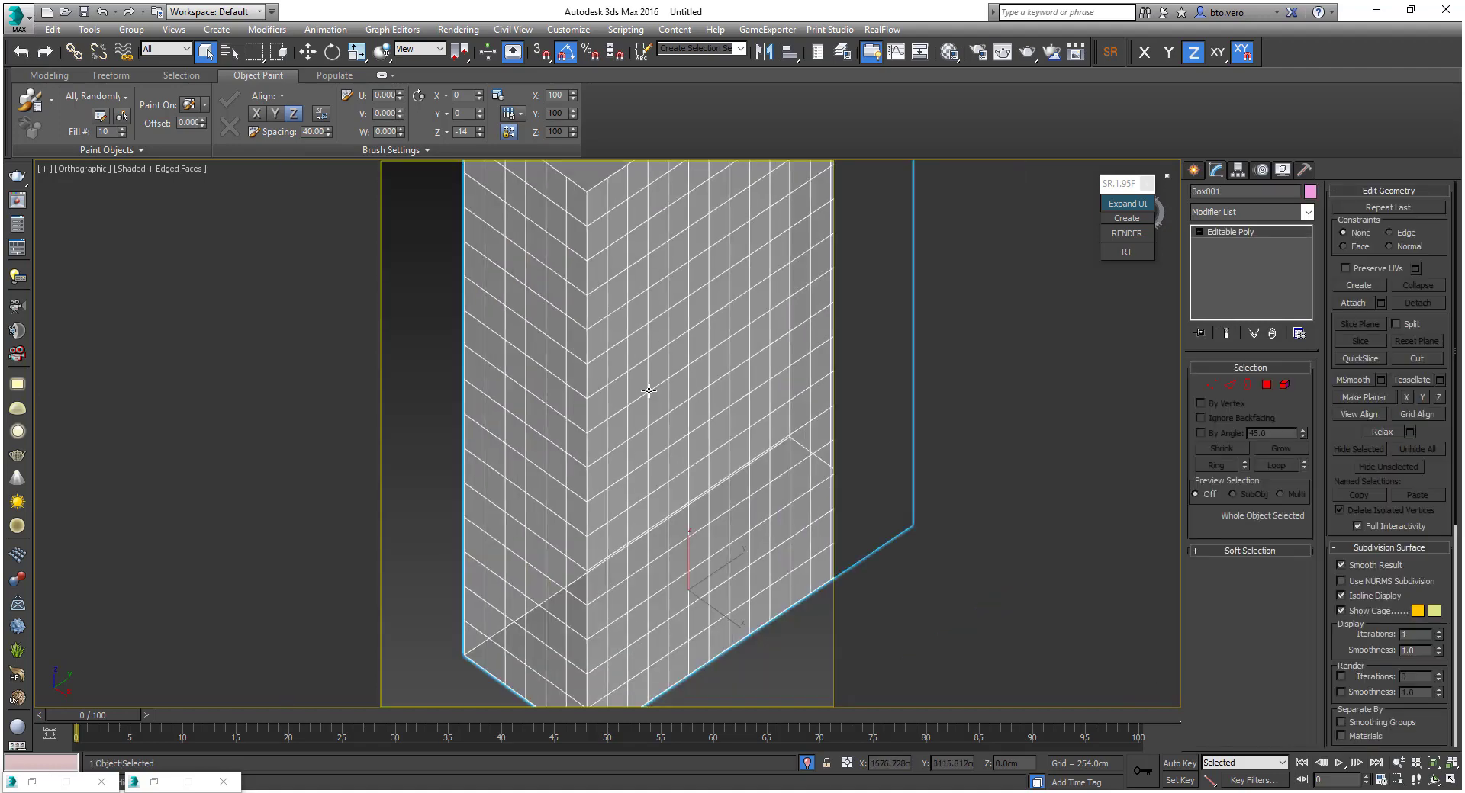
scroll(672, 388, up, 3)
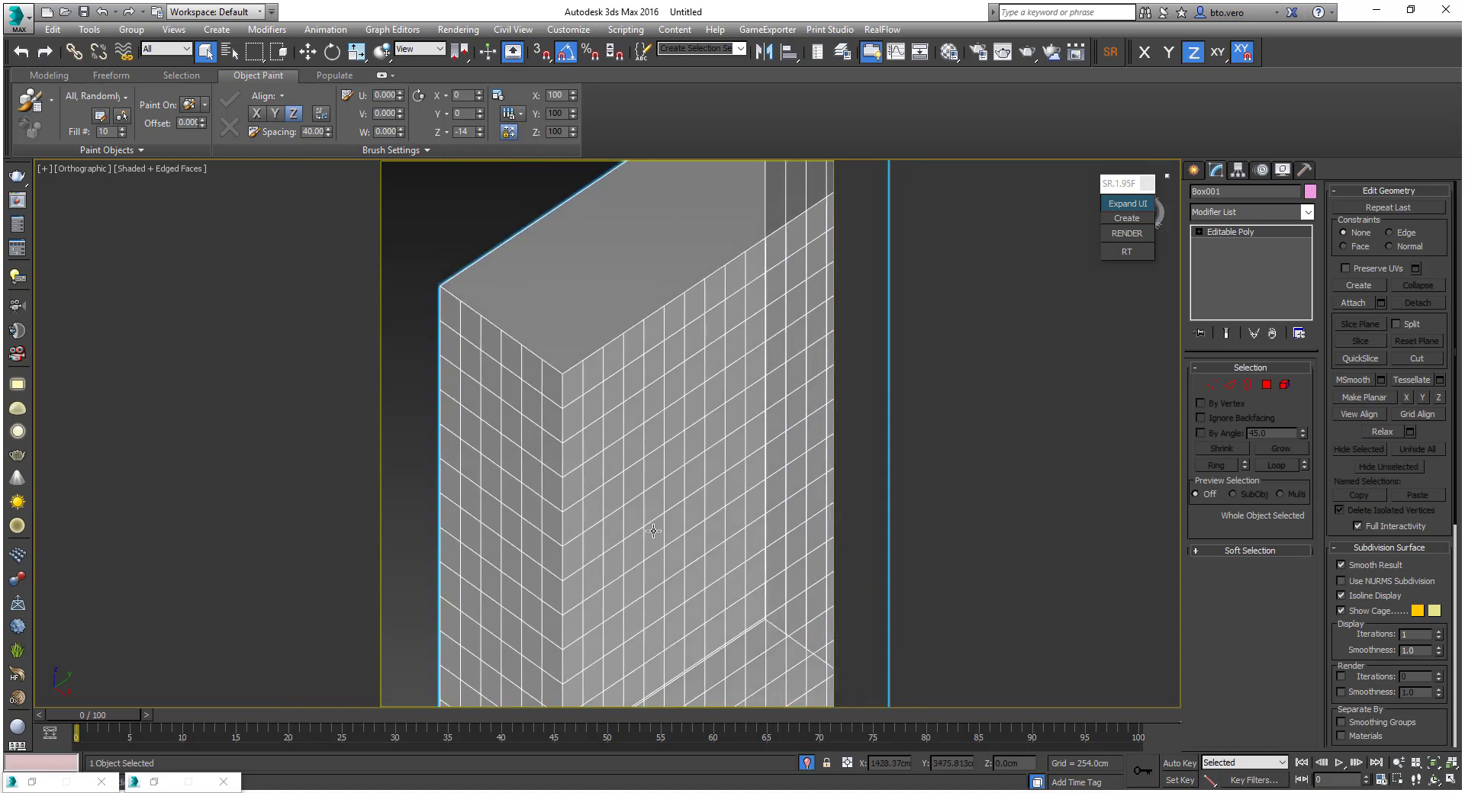
scroll(588, 341, up, 5)
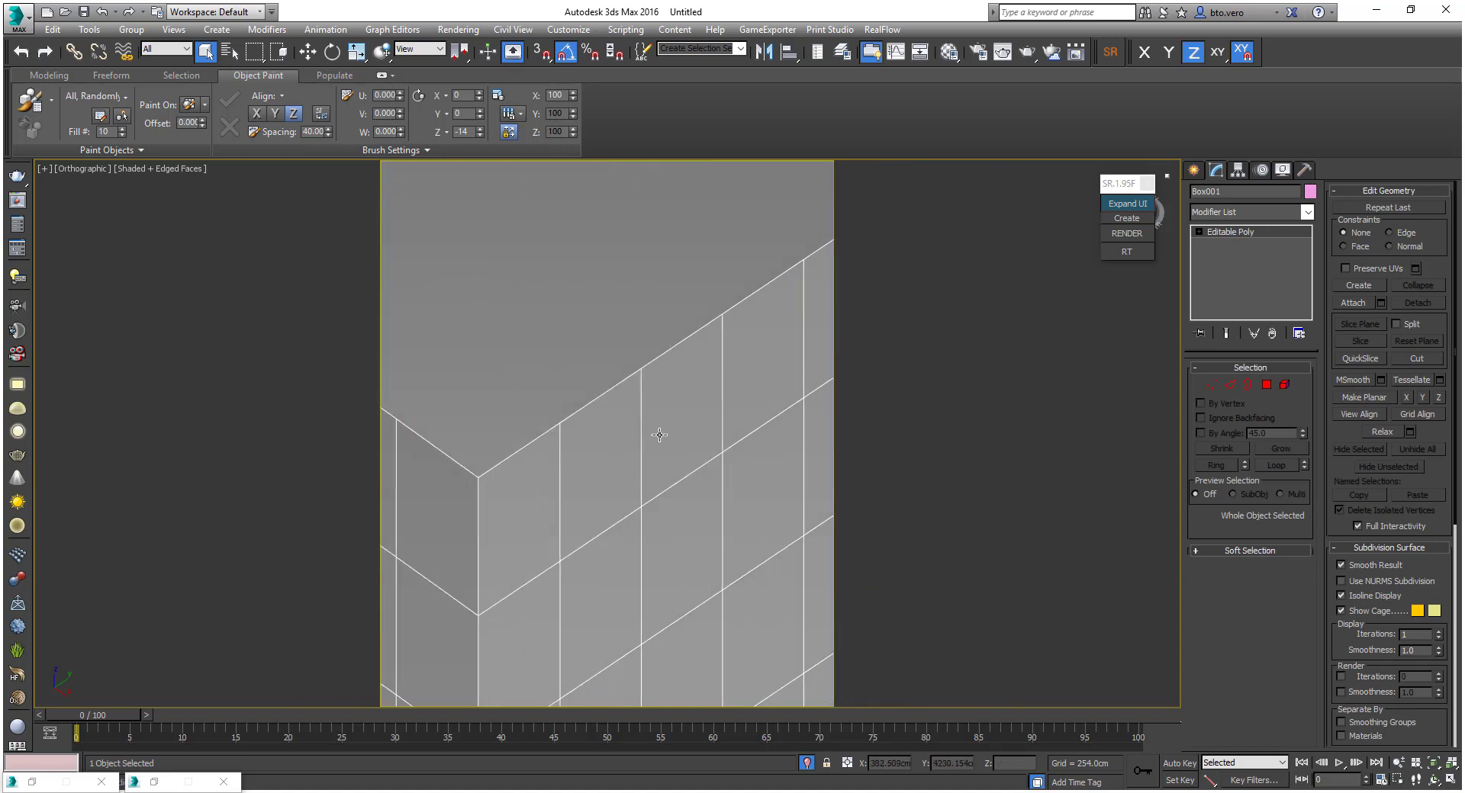
scroll(656, 434, down, 4)
scroll(645, 438, down, 3)
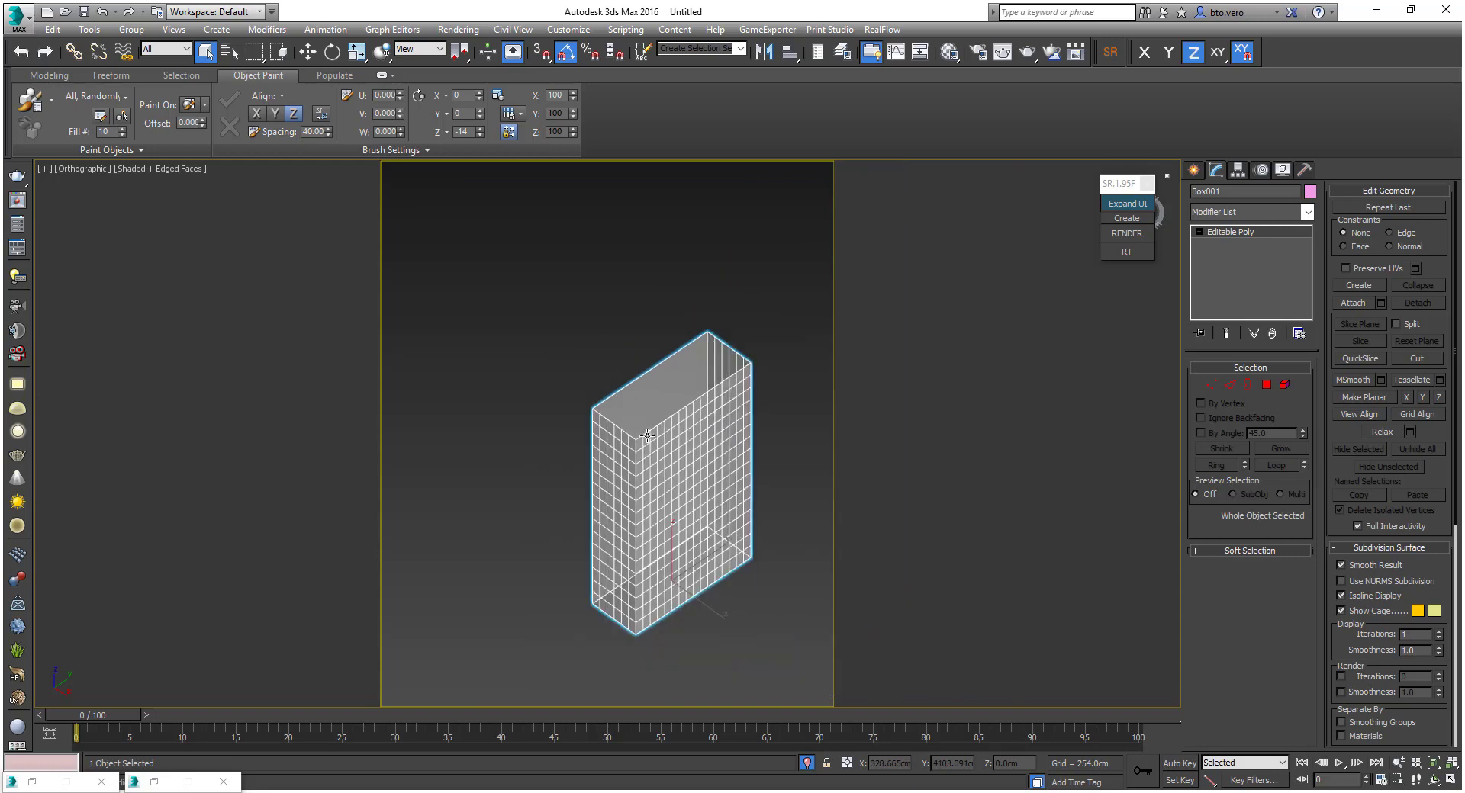
Check the thickness of the selected box's side wall up close in the top view
scroll(648, 435, up, 3)
key(t)
scroll(724, 459, up, 6)
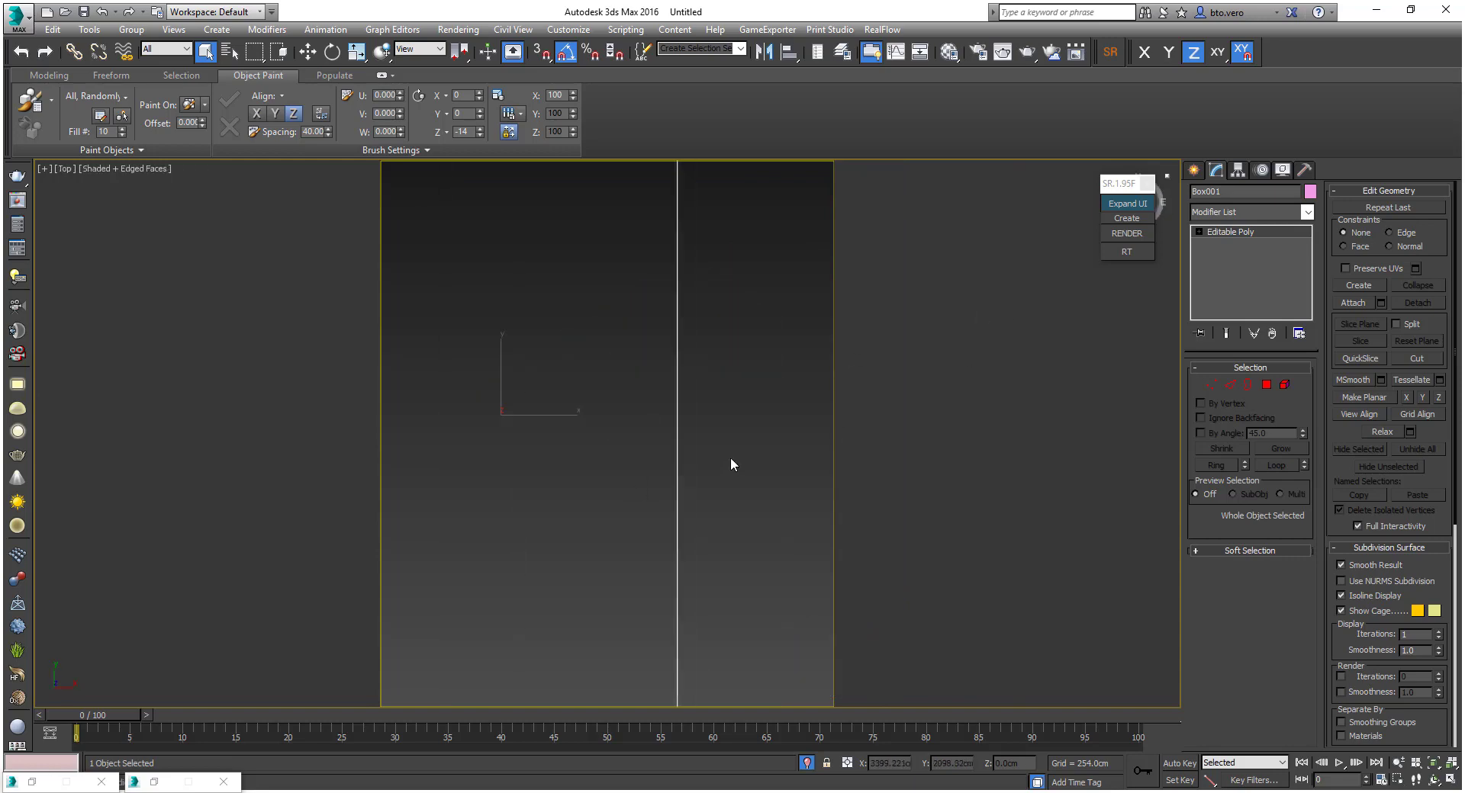
scroll(580, 492, up, 3)
middle_drag(567, 519, 919, 534)
scroll(703, 533, up, 4)
middle_drag(702, 533, 723, 520)
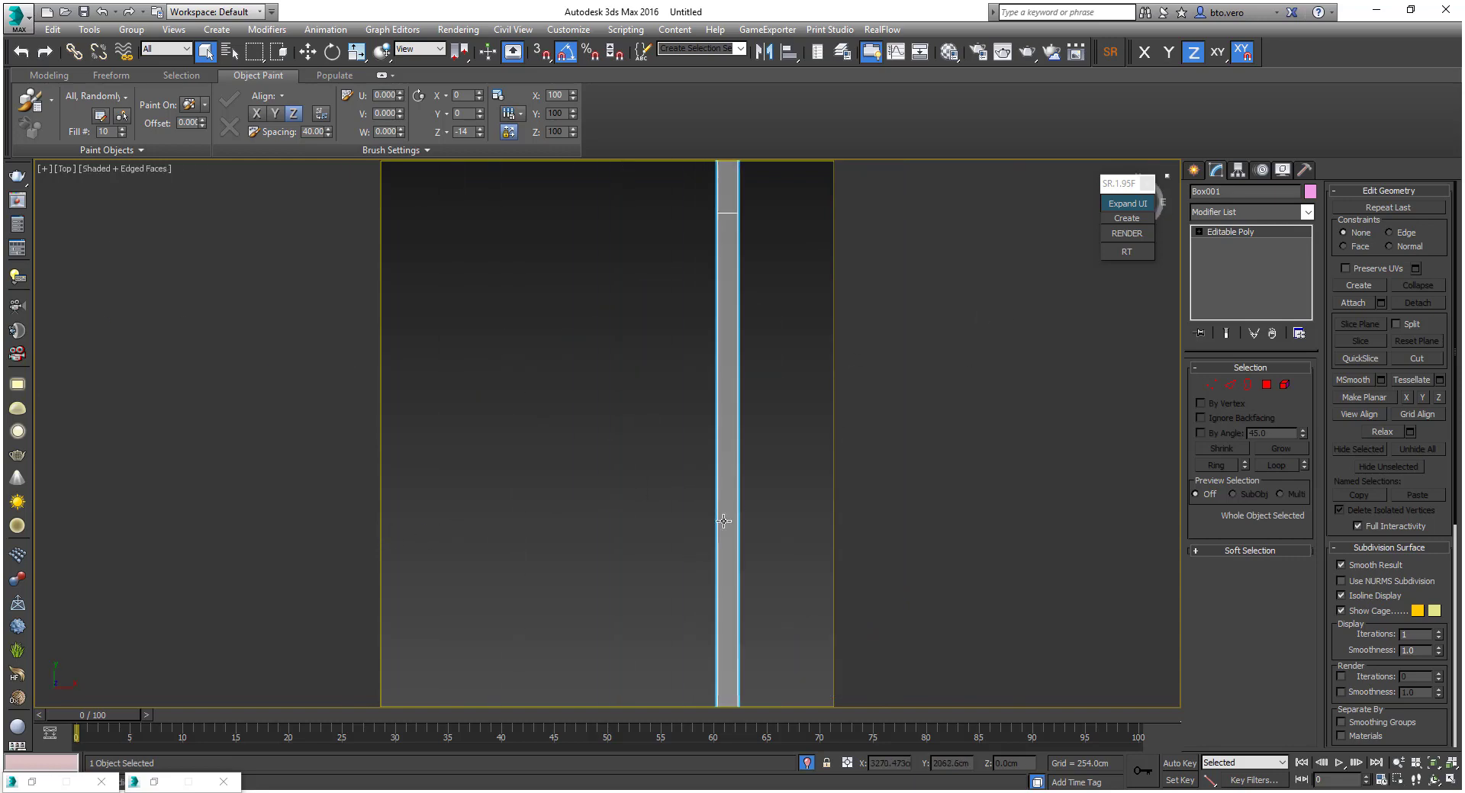
scroll(722, 520, up, 2)
scroll(744, 518, down, 6)
Return to the PhysCamera001 view and end the isolation of the box
key(c)
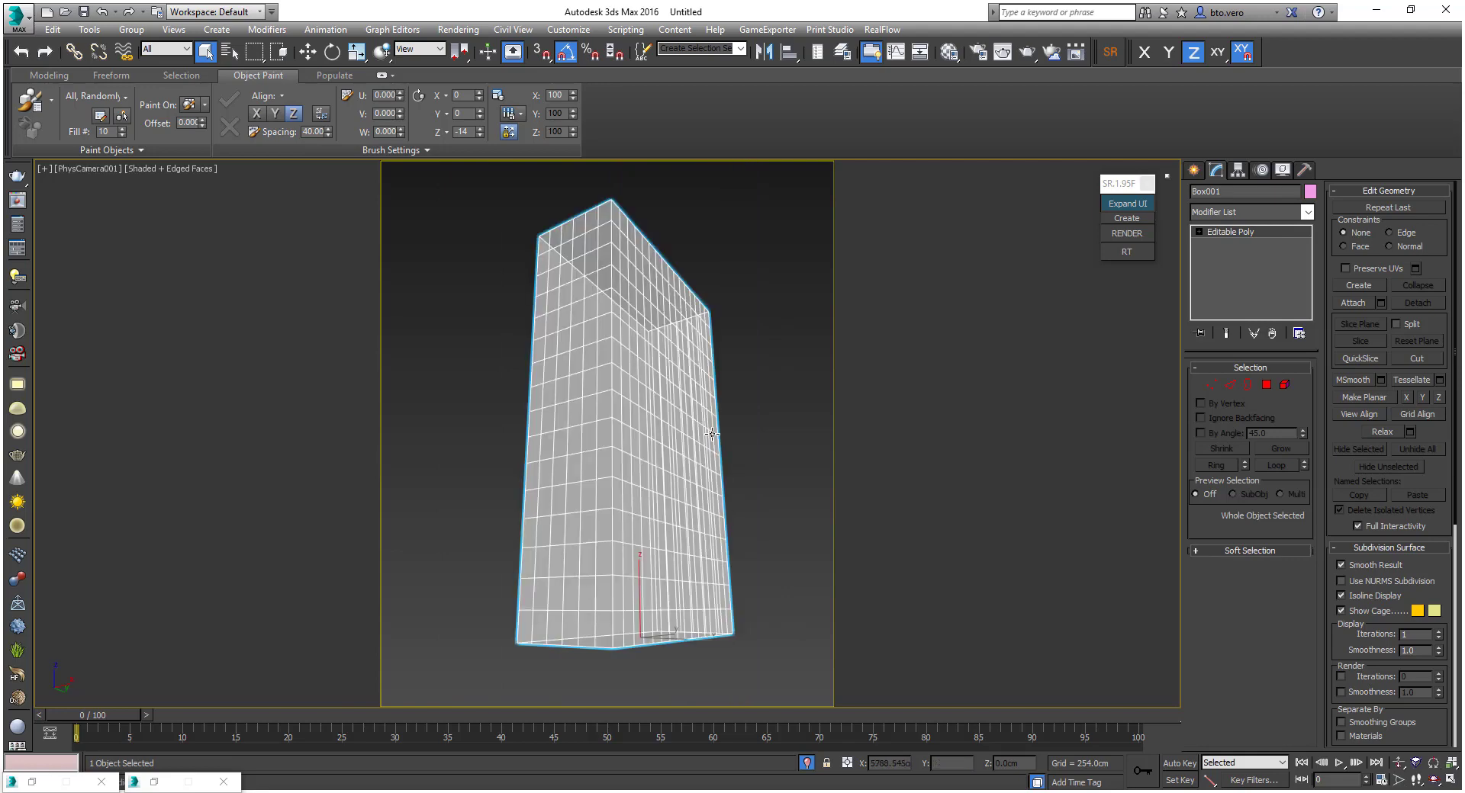
click(757, 387)
right_click(757, 387)
click(787, 319)
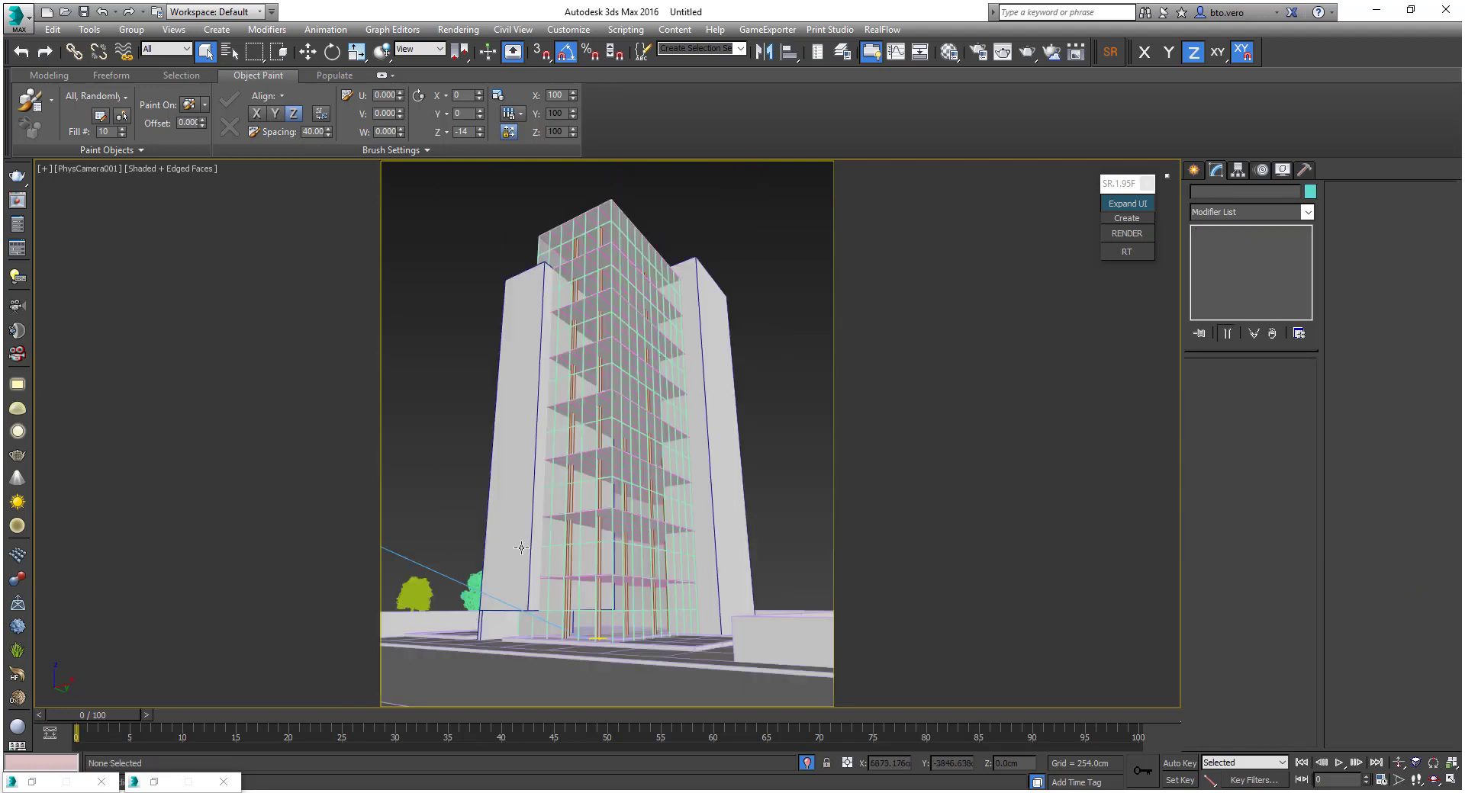
Hide the two trees beside the tower
click(473, 595)
ctrl+click(431, 594)
right_click(431, 593)
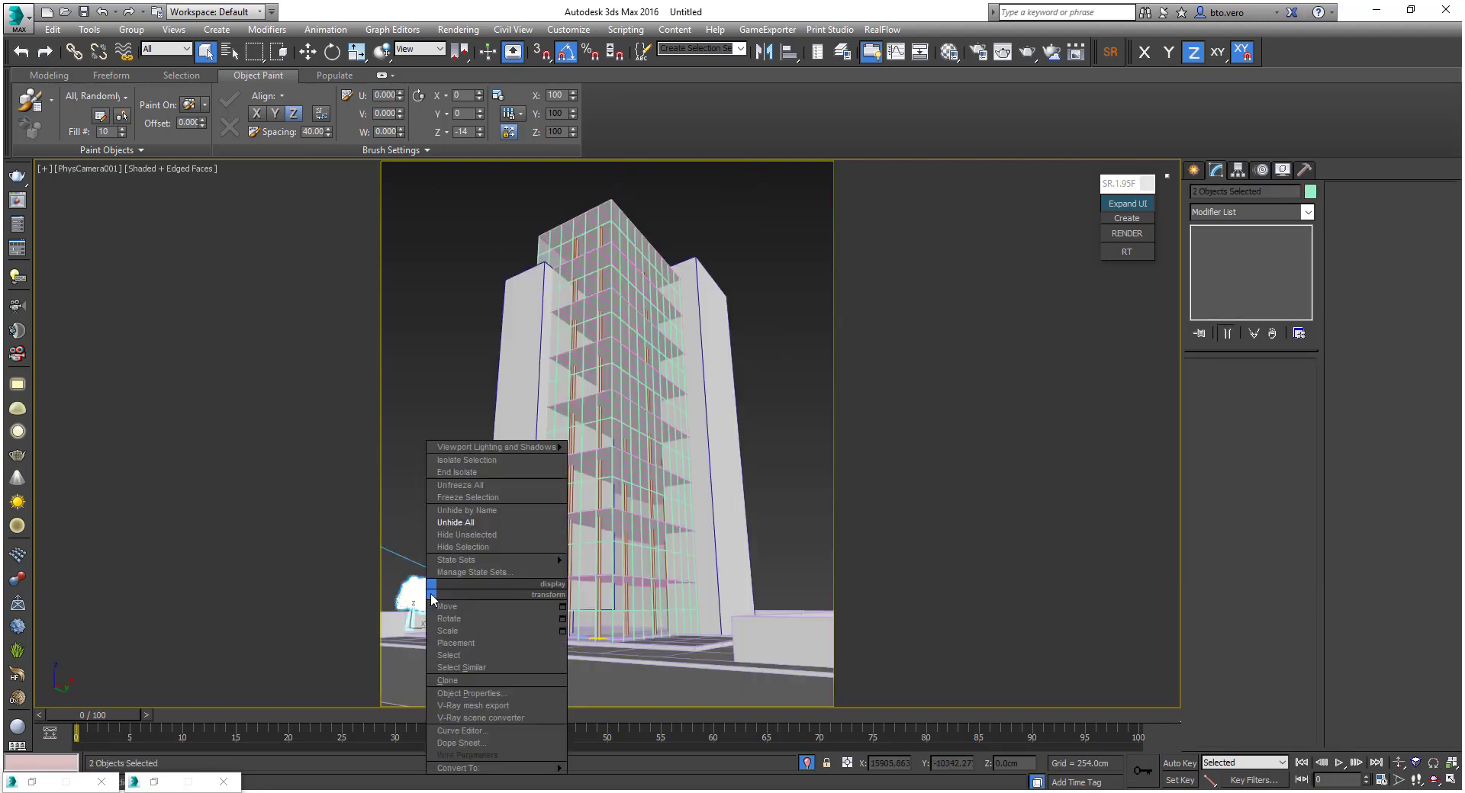
click(483, 543)
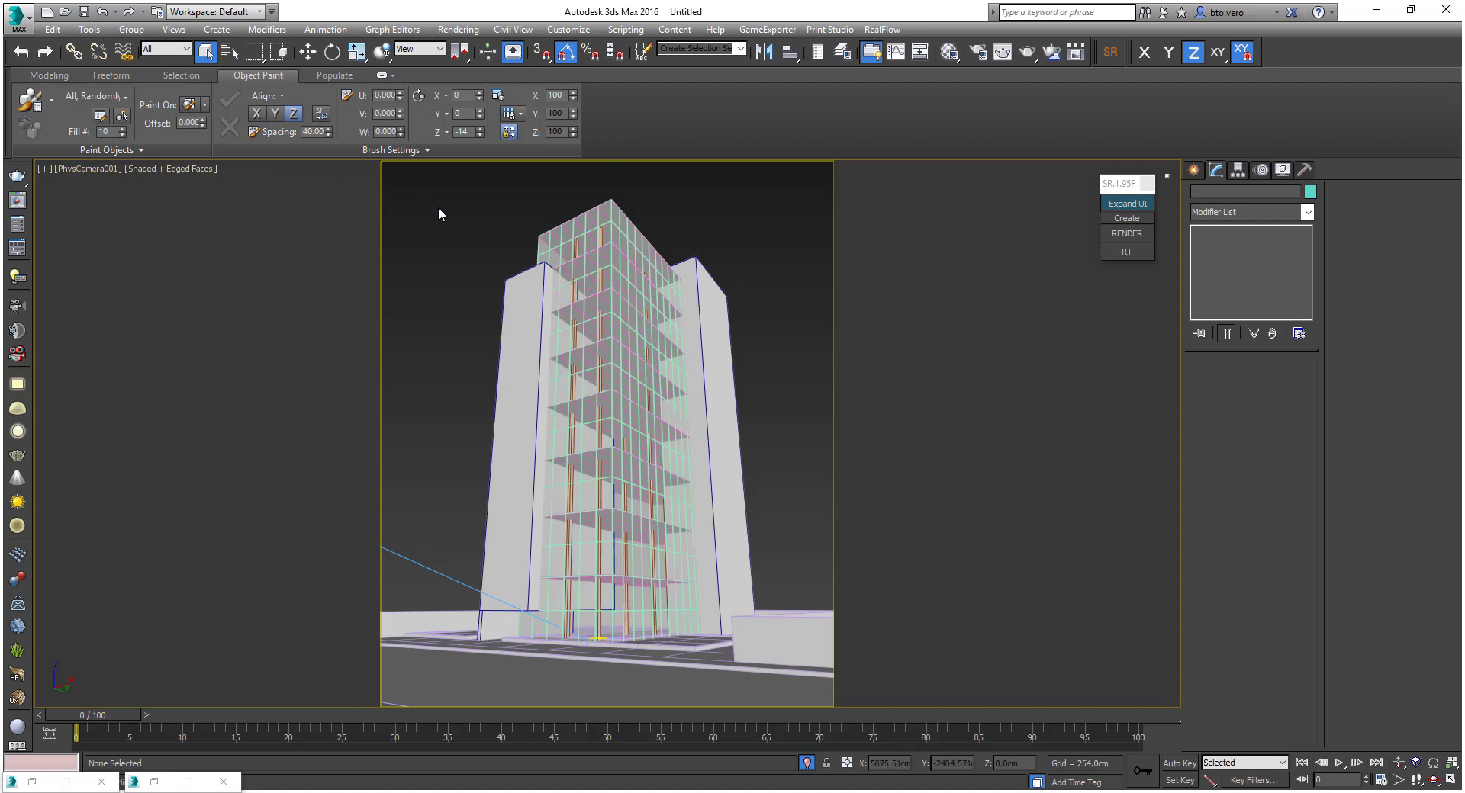
Select the physical camera in the top view, return to the camera view and clear the selection
key(t)
scroll(468, 458, up, 2)
middle_drag(468, 458, 524, 419)
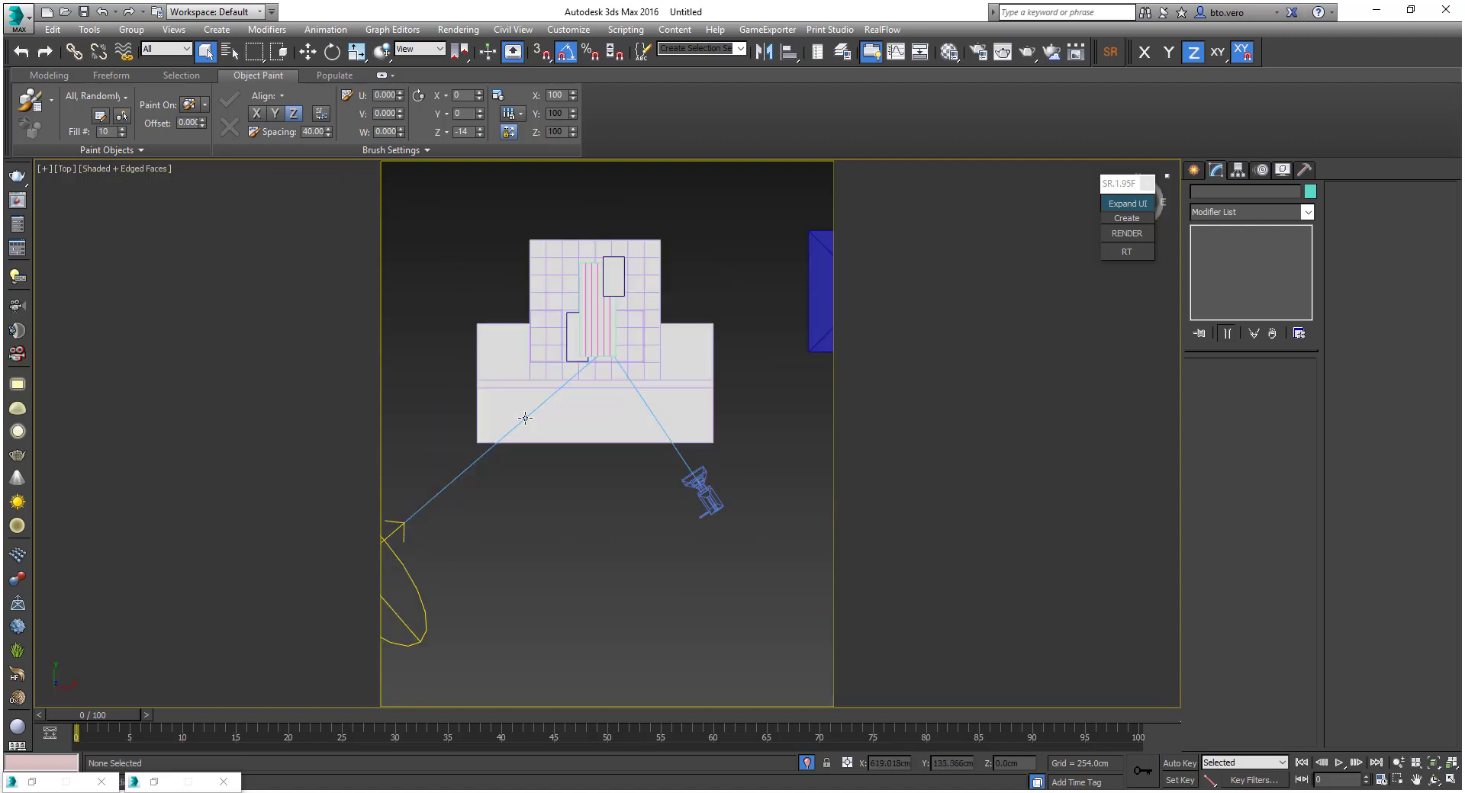
click(694, 479)
key(c)
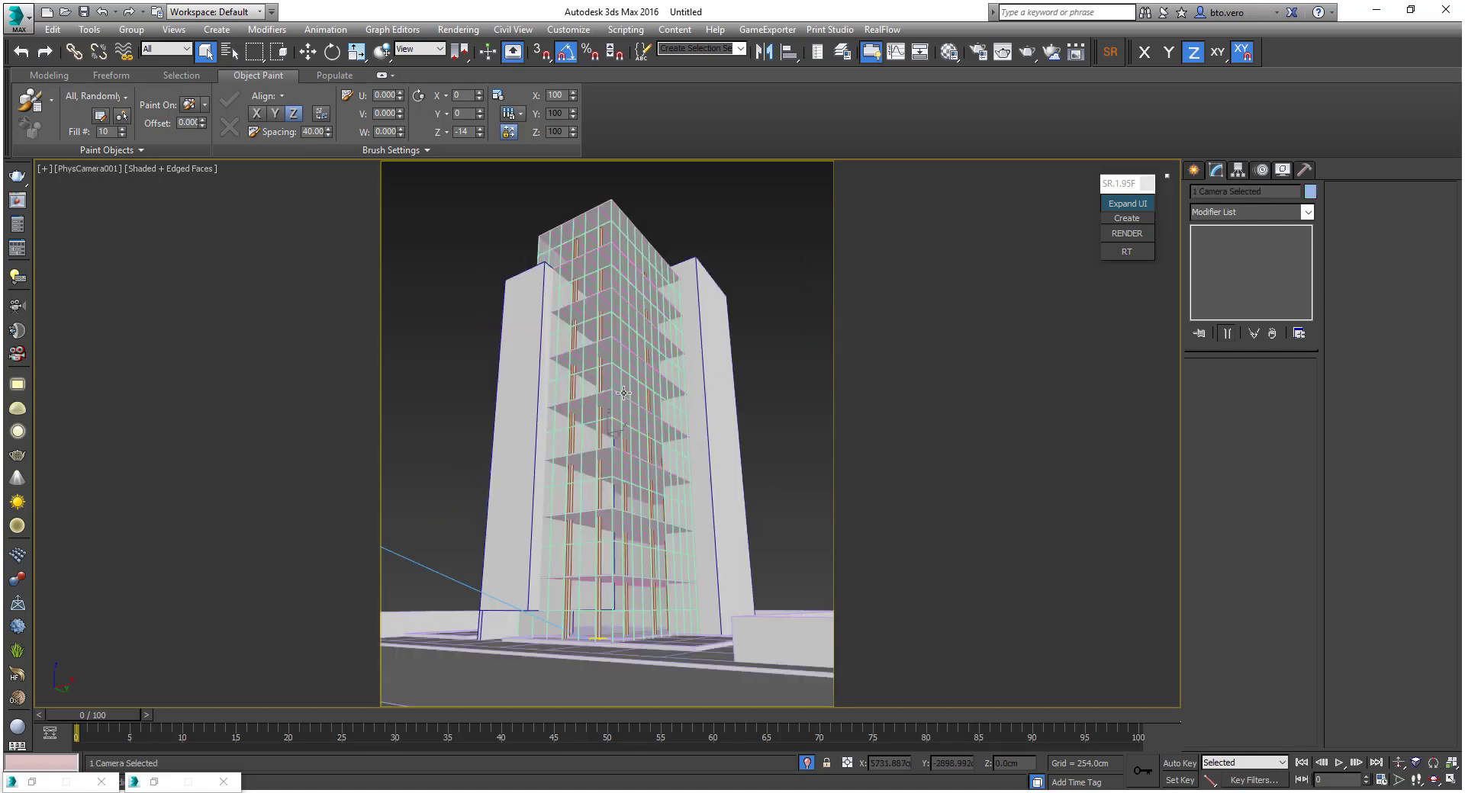
click(422, 236)
Select the camera of the active view and expand its Perspective Control settings
click(89, 170)
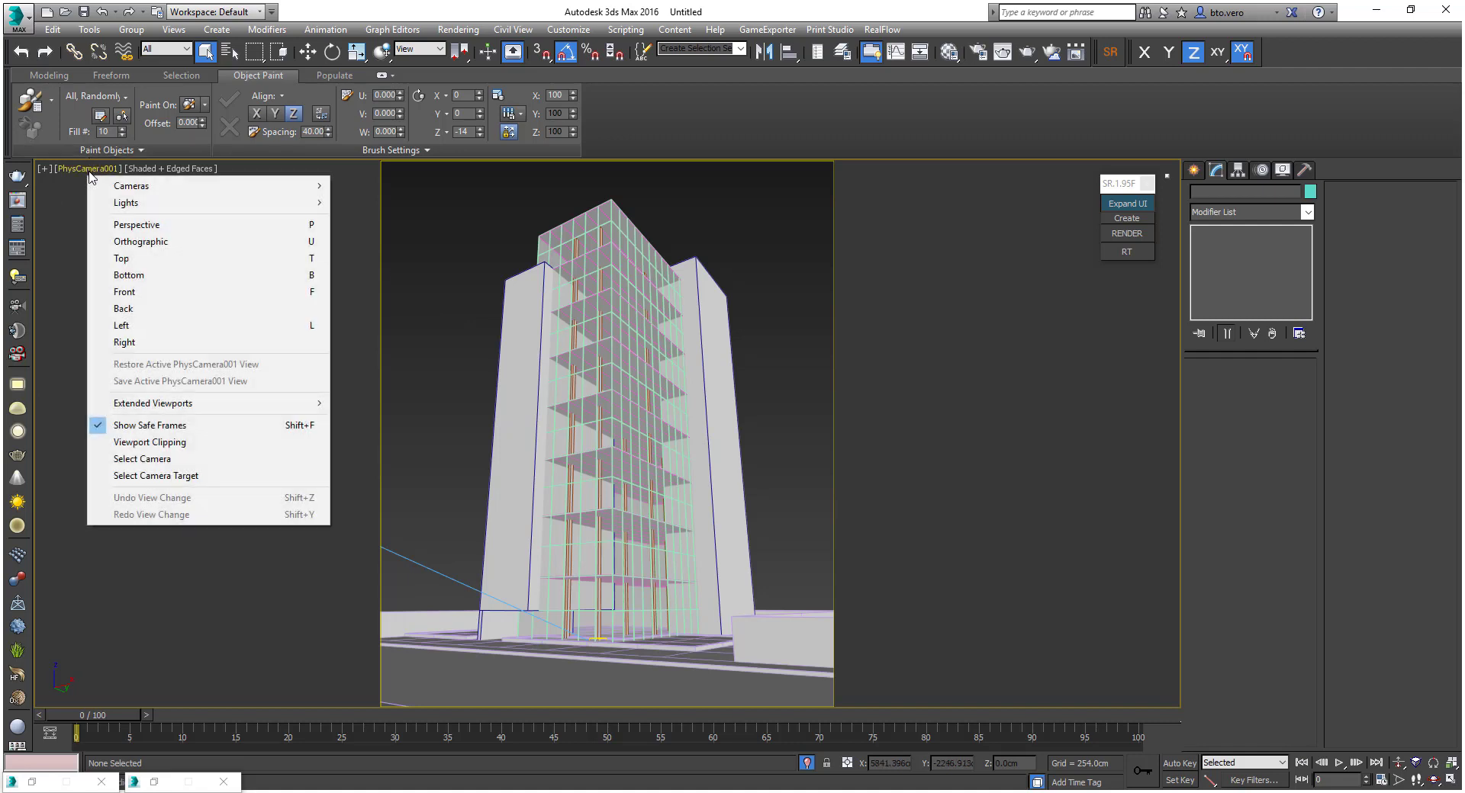
click(134, 460)
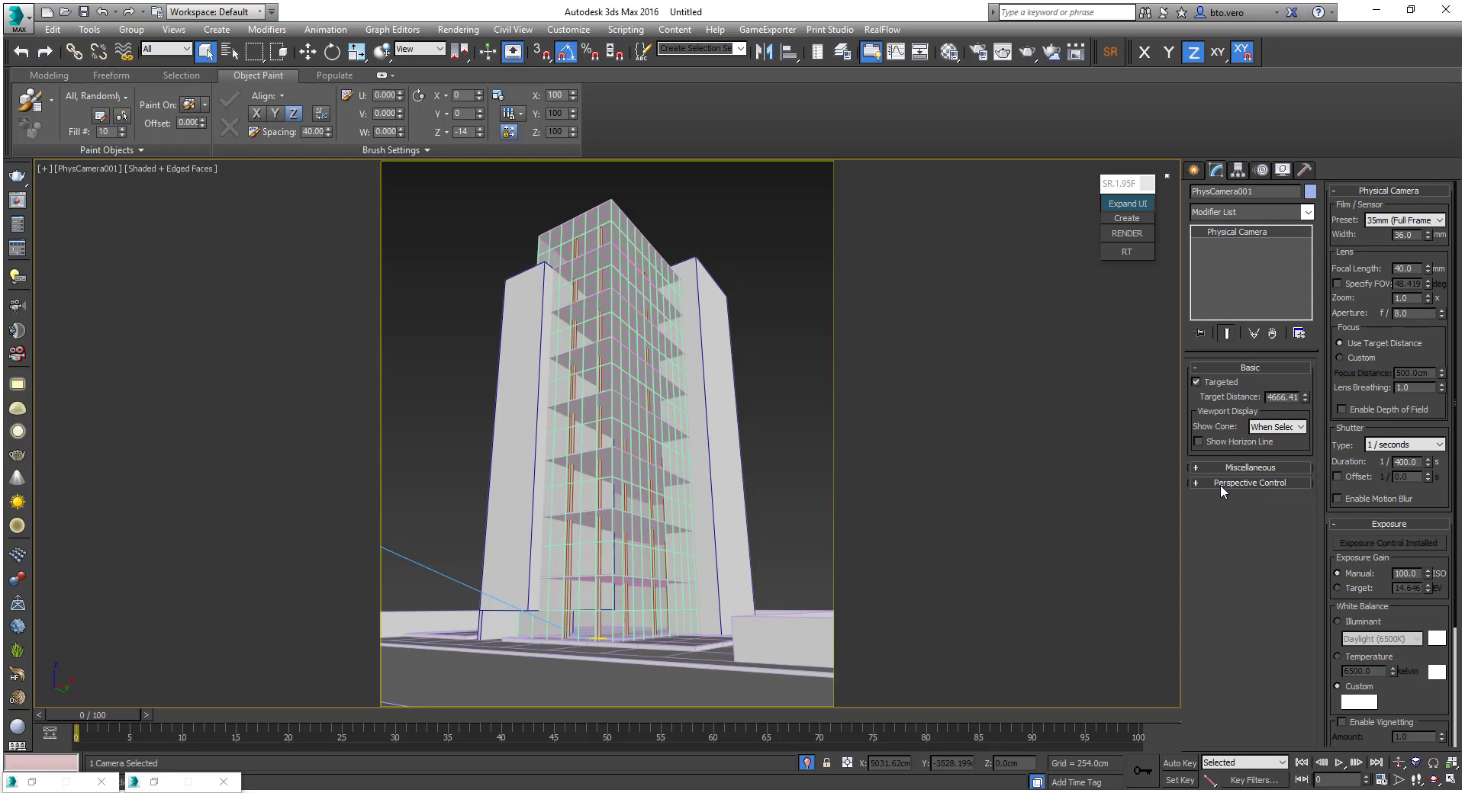
click(1239, 484)
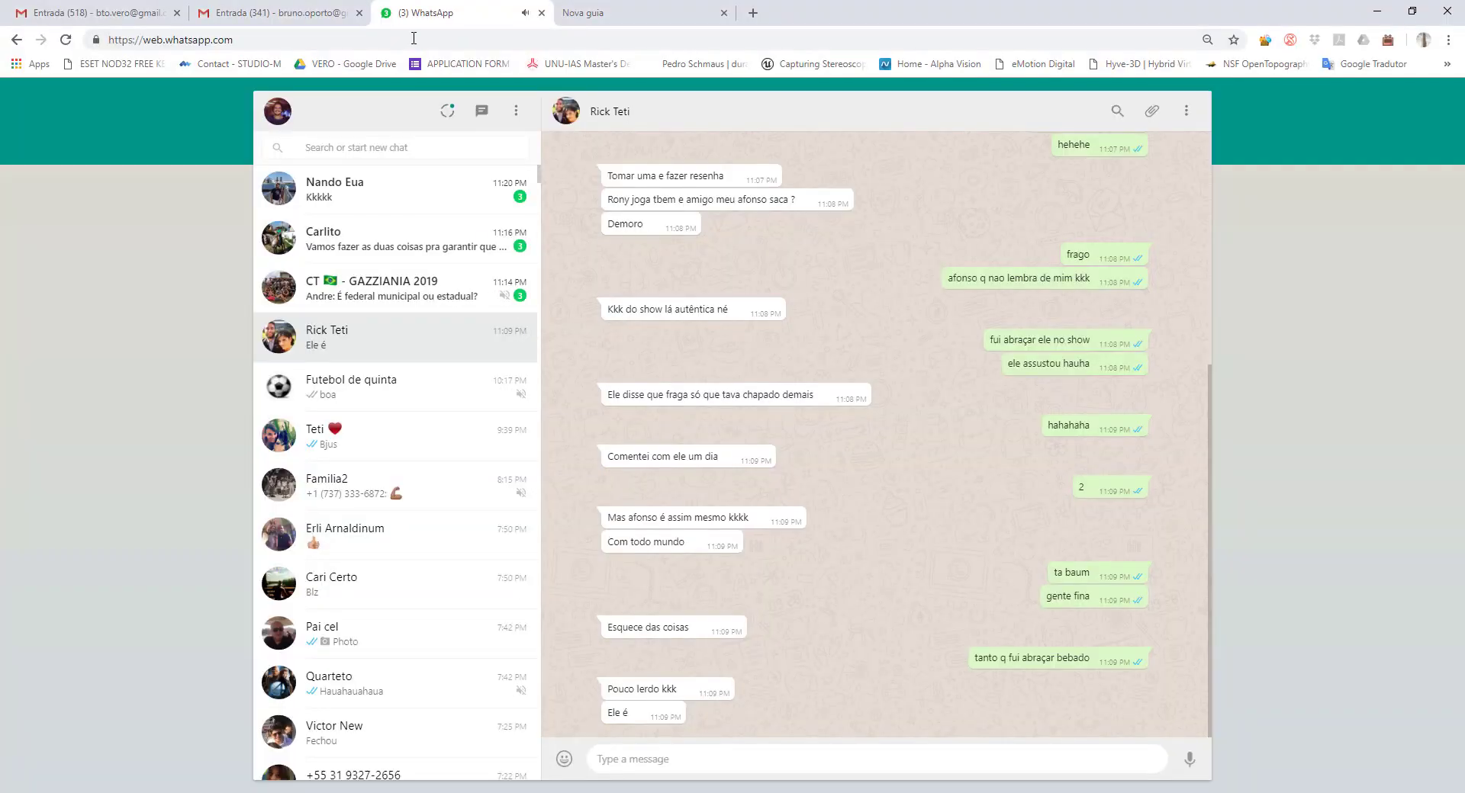
key(ctrl+w)
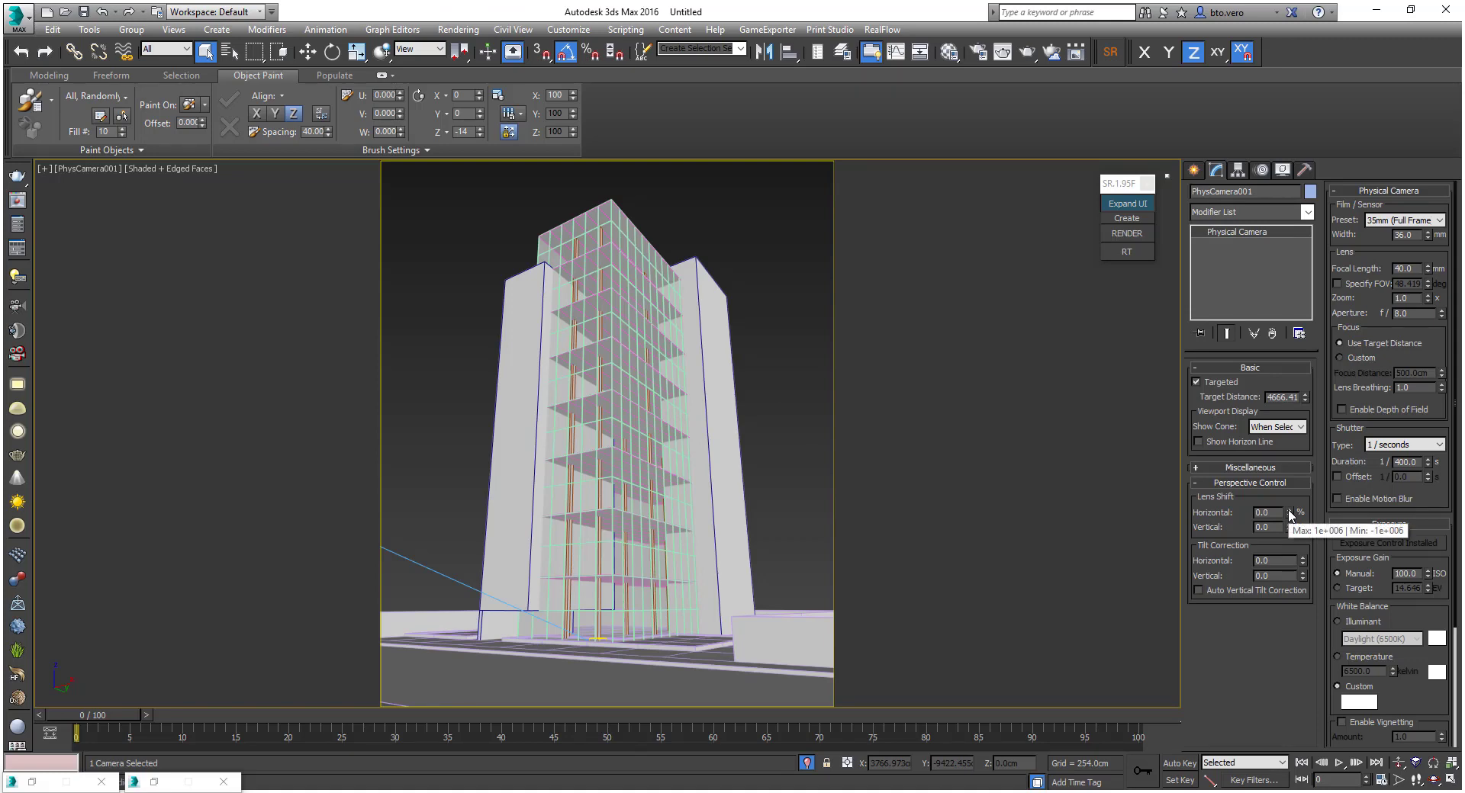
Try a horizontal lens shift of -3.43 % and a vertical lens shift on the camera, undoing each one
drag(1288, 511, 1233, 730)
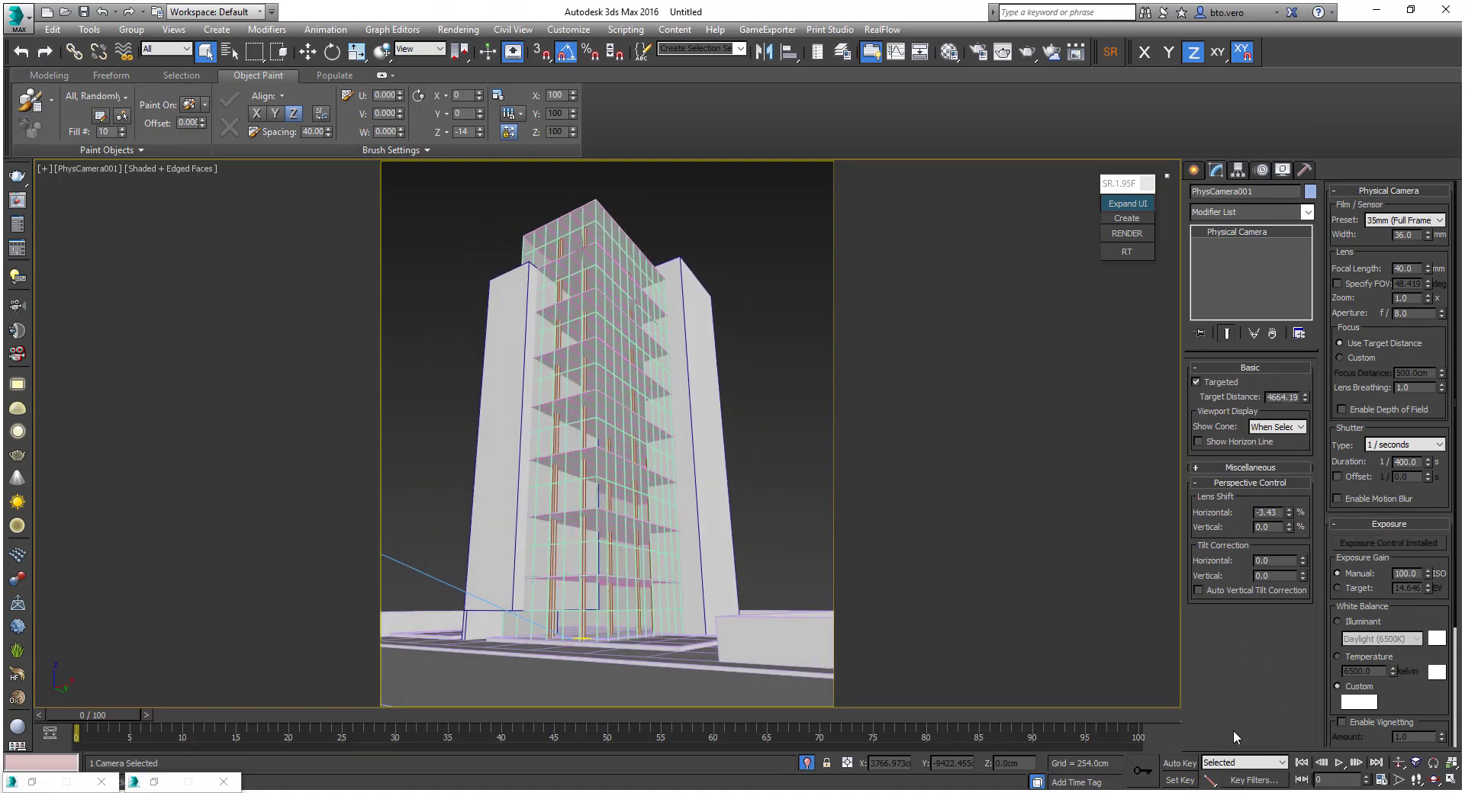
key(ctrl+z)
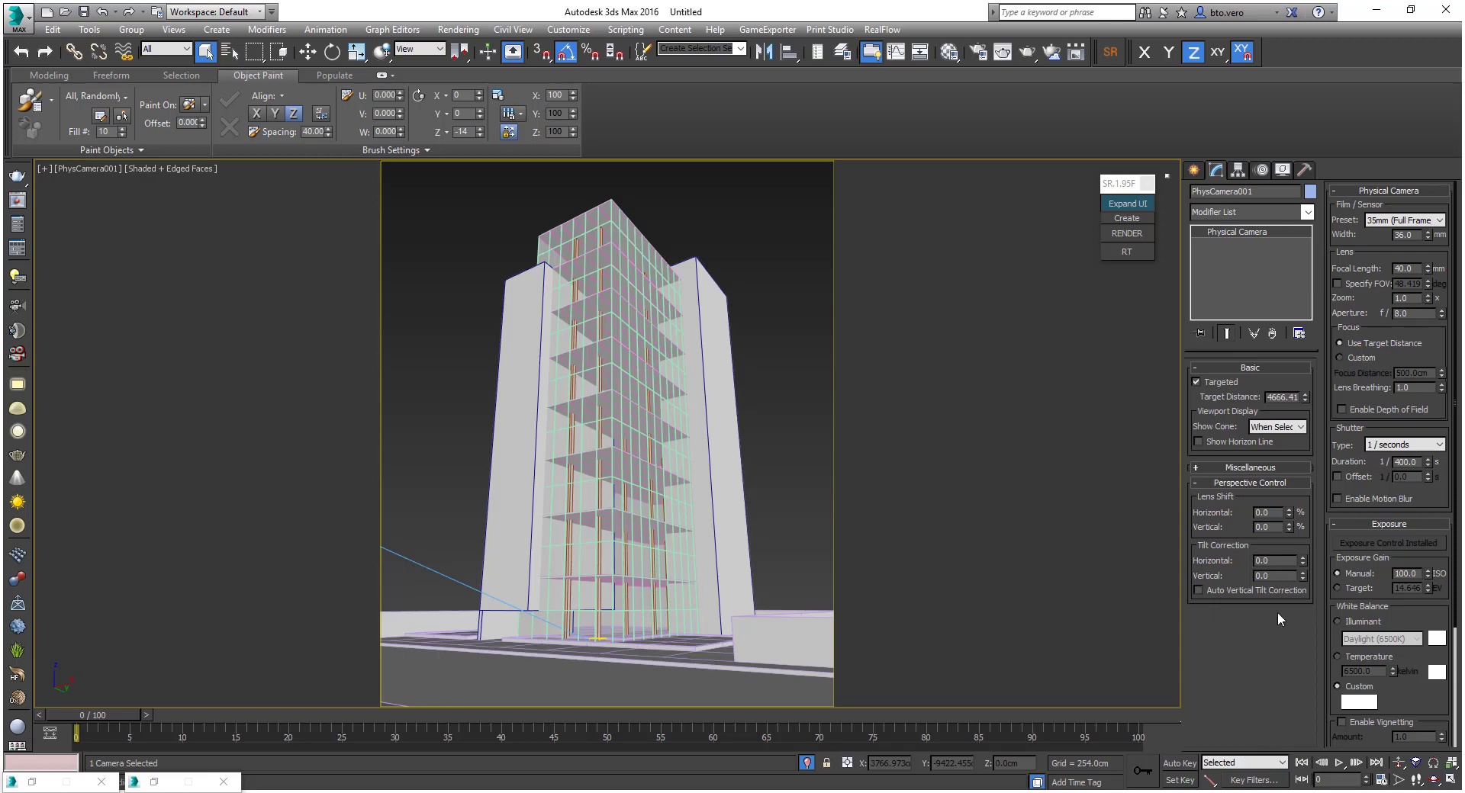
drag(1288, 528, 1203, 779)
key(ctrl+z)
Try Auto Vertical Tilt Correction and a manual vertical tilt on the camera, and reset the vertical tilt to 0
click(1230, 592)
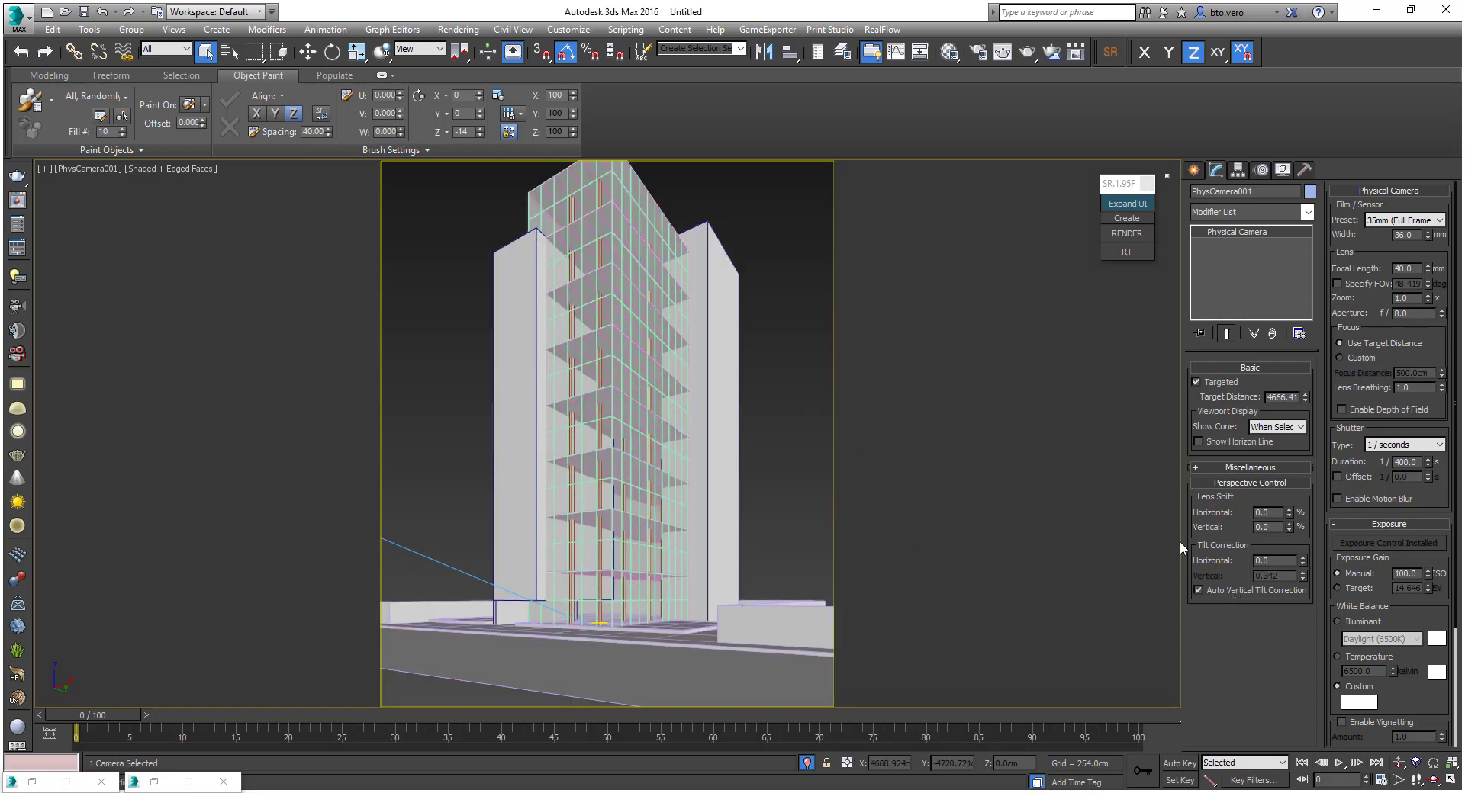
click(1223, 592)
drag(1302, 577, 1160, 575)
text(0)
key(Return)
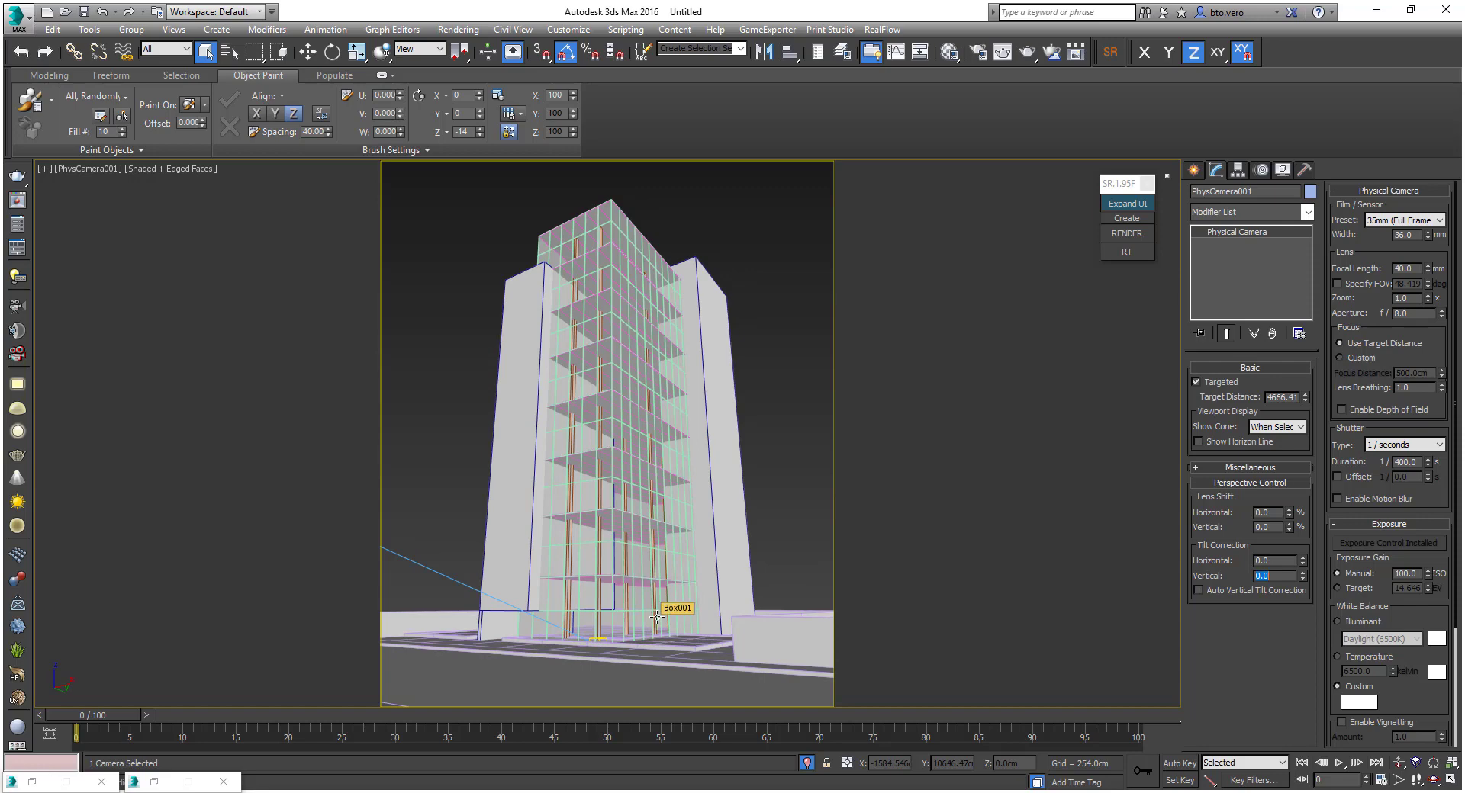
Enable Auto Vertical Tilt Correction on the camera, set its vertical lens shift to -8.83 %, and test-render the view
click(1230, 592)
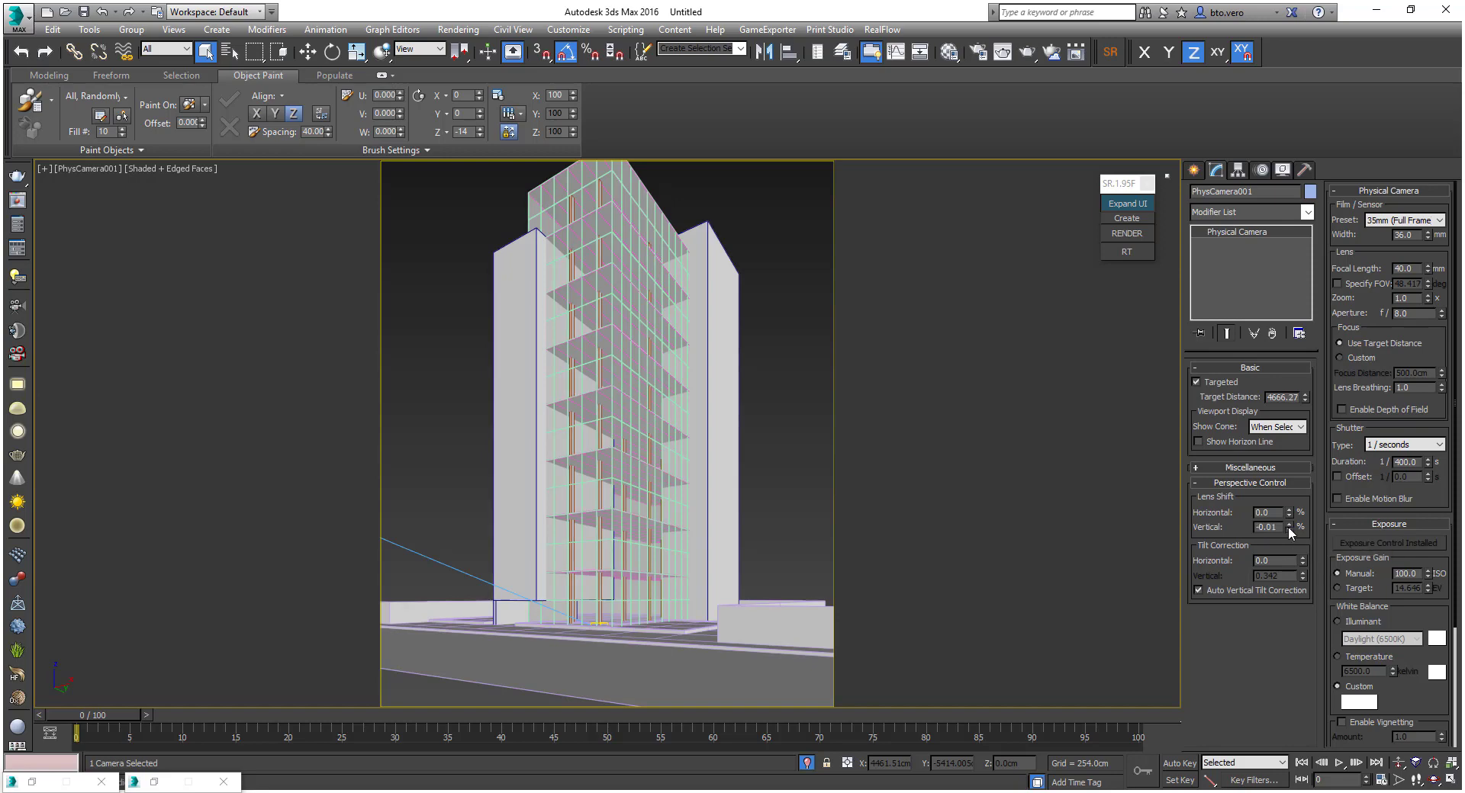
drag(1288, 529, 1190, 417)
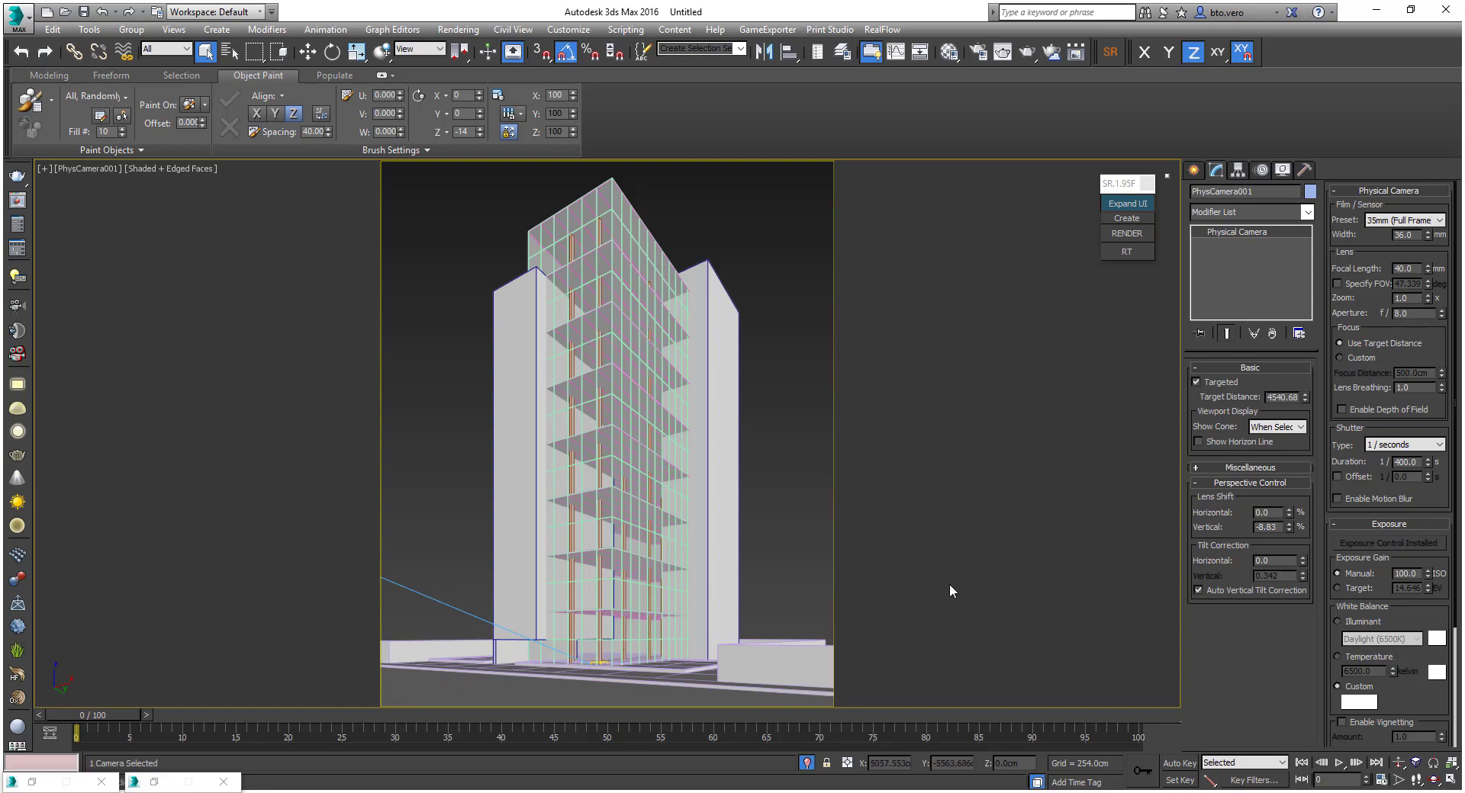
click(1126, 234)
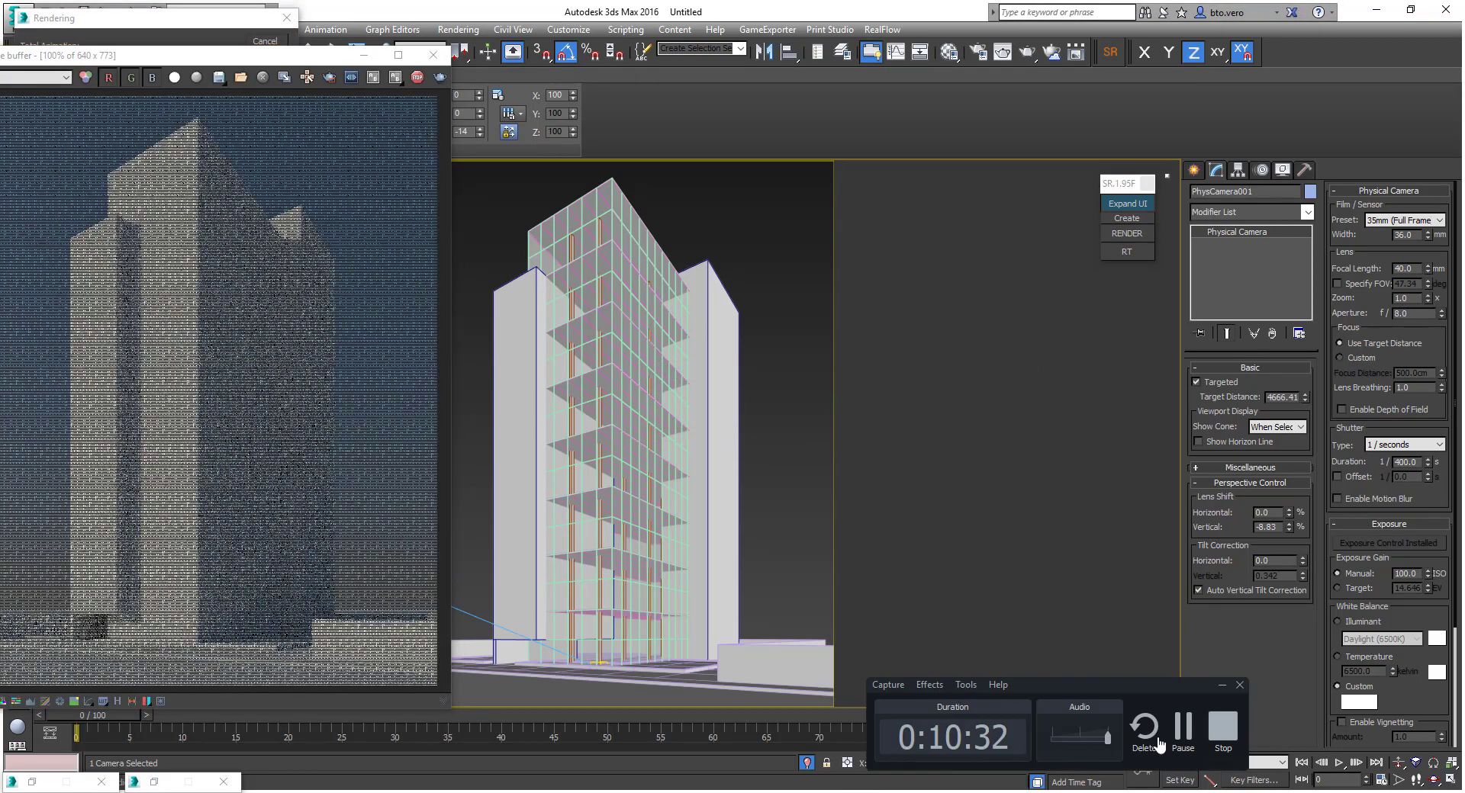
click(1183, 729)
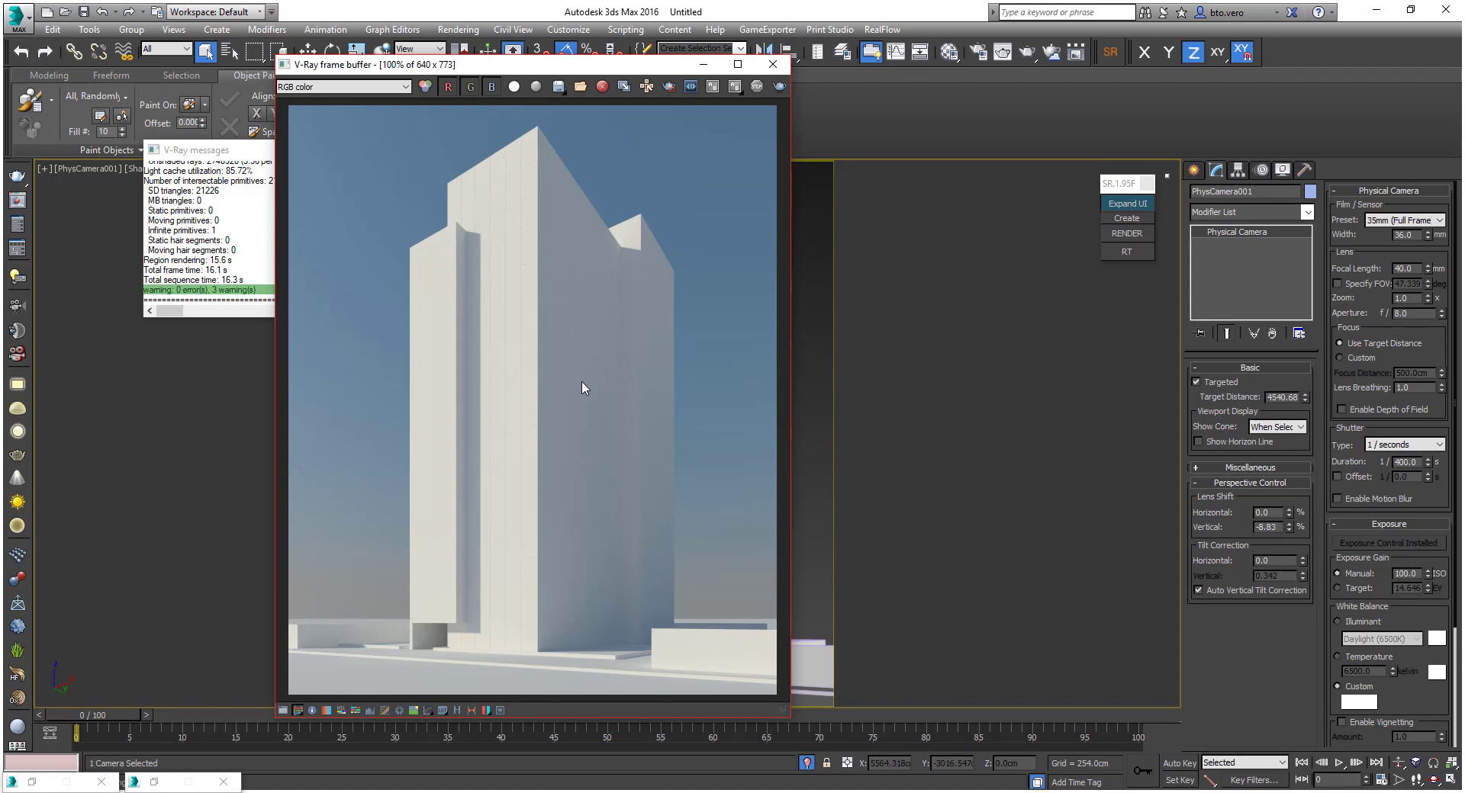
click(773, 65)
Pan and orbit the camera slightly to reframe the tower, and clear the selection
middle_drag(655, 413, 656, 410)
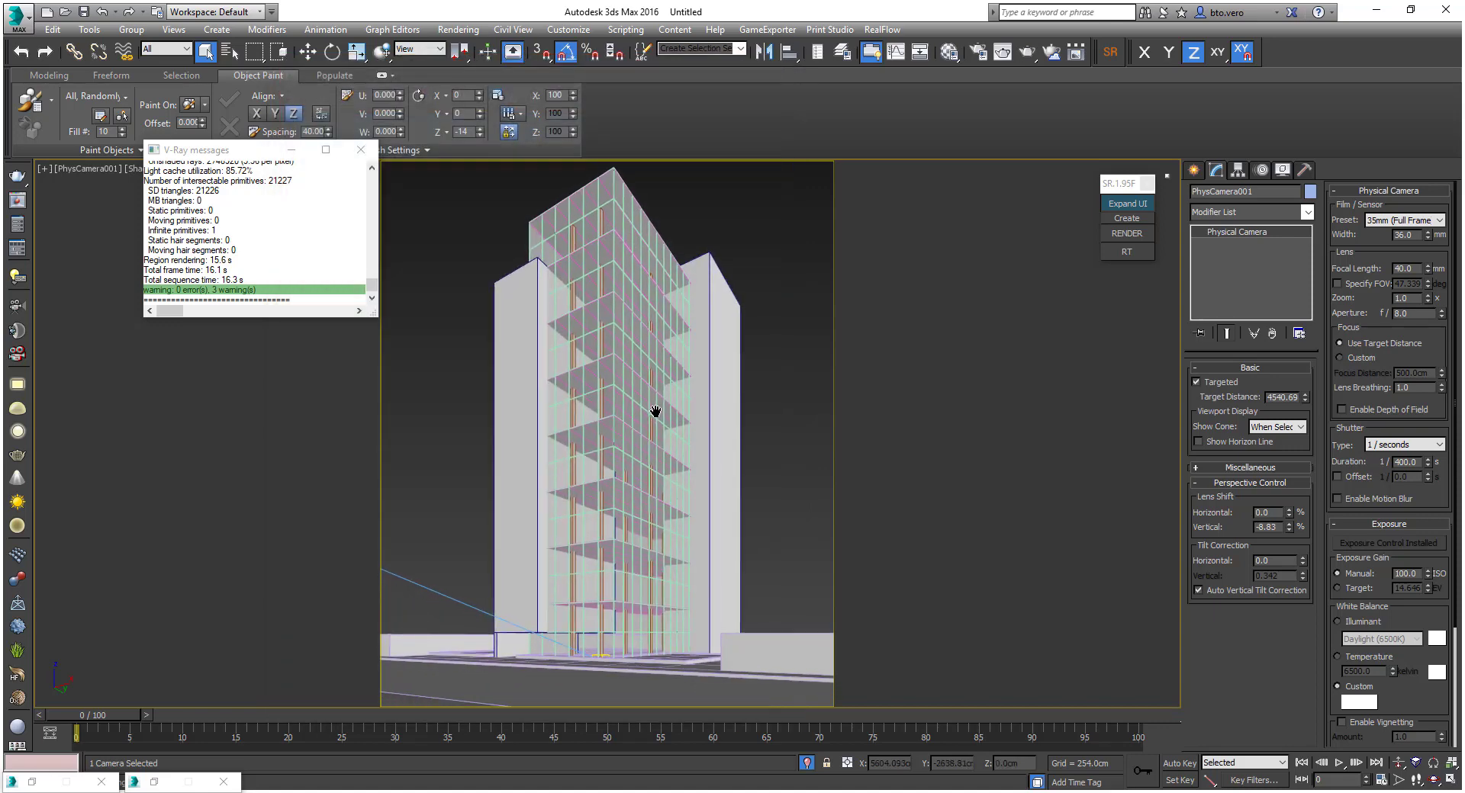
click(1418, 782)
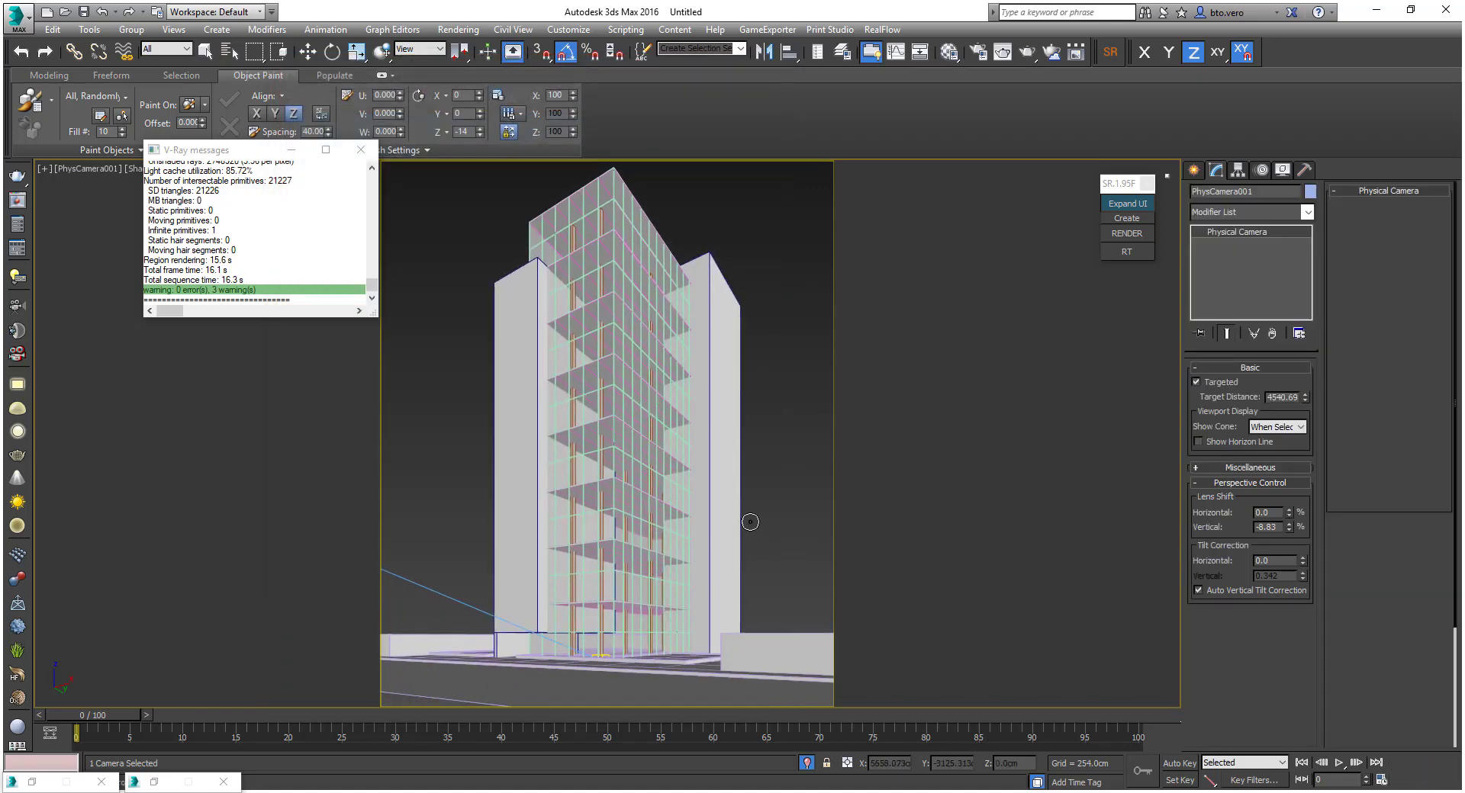
drag(749, 522, 752, 518)
middle_drag(752, 518, 750, 519)
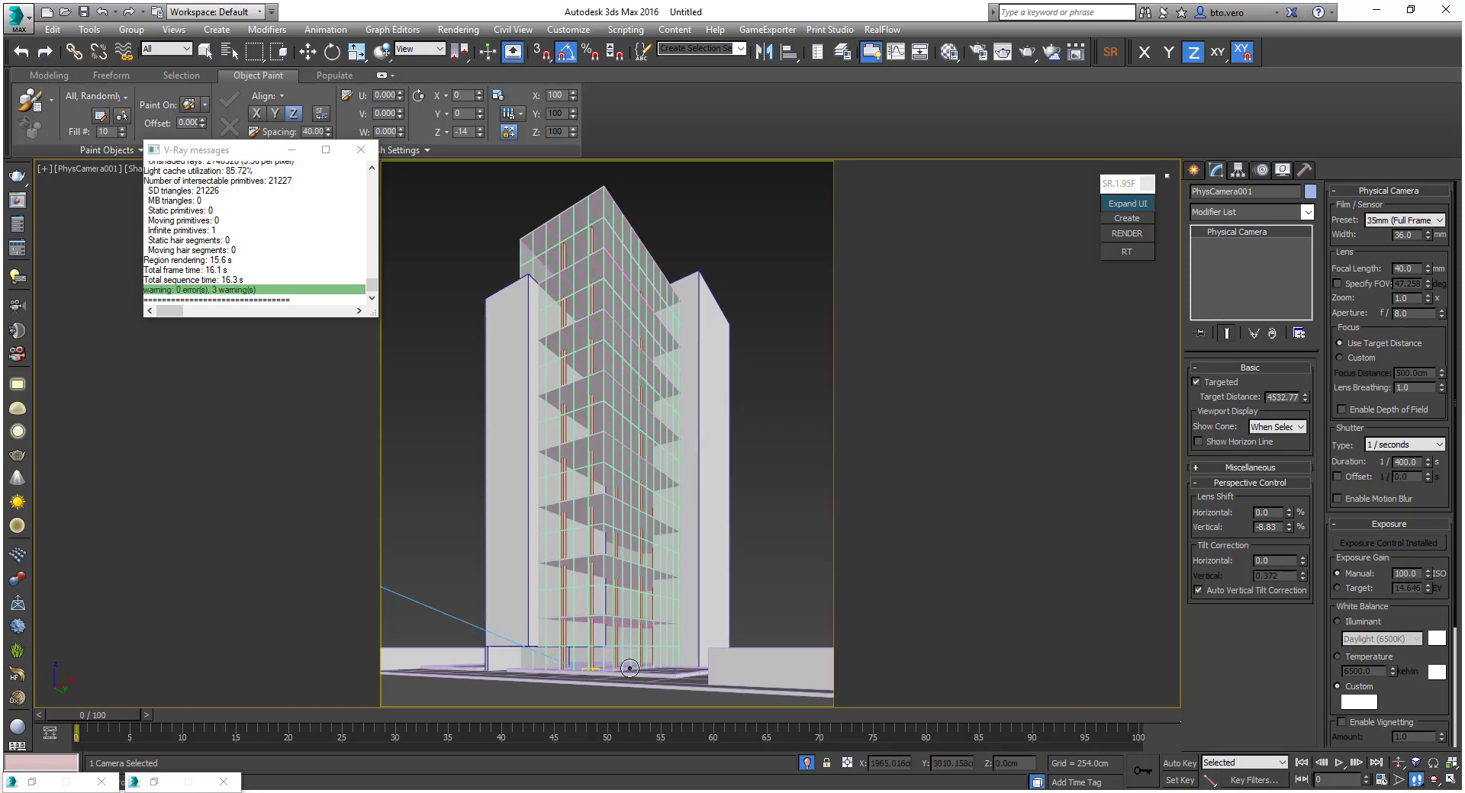
right_click(778, 521)
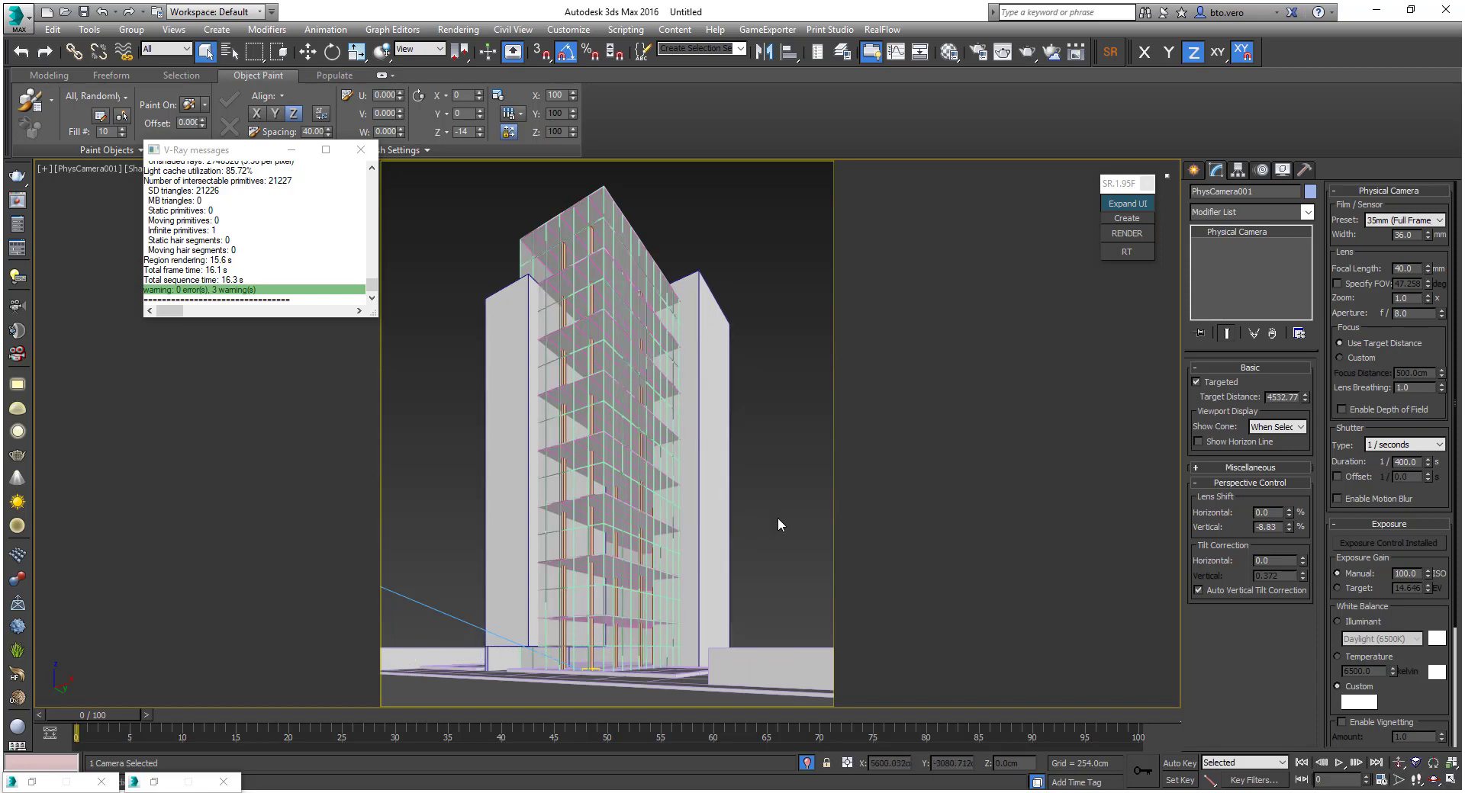
click(779, 519)
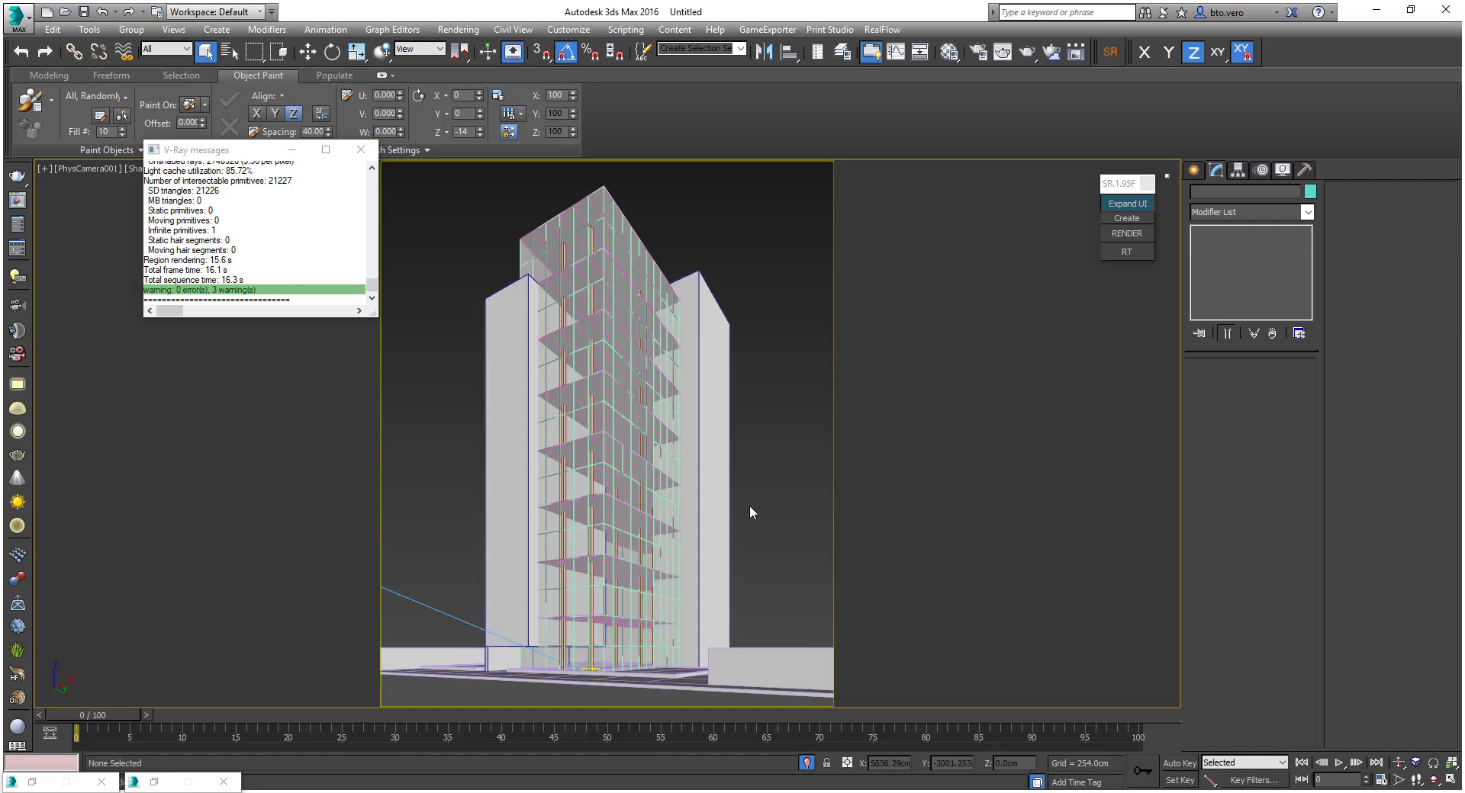
Select the street surface, copy the .Branco 211 material to an unused sample slot and darken its diffuse colour to mid grey
click(565, 691)
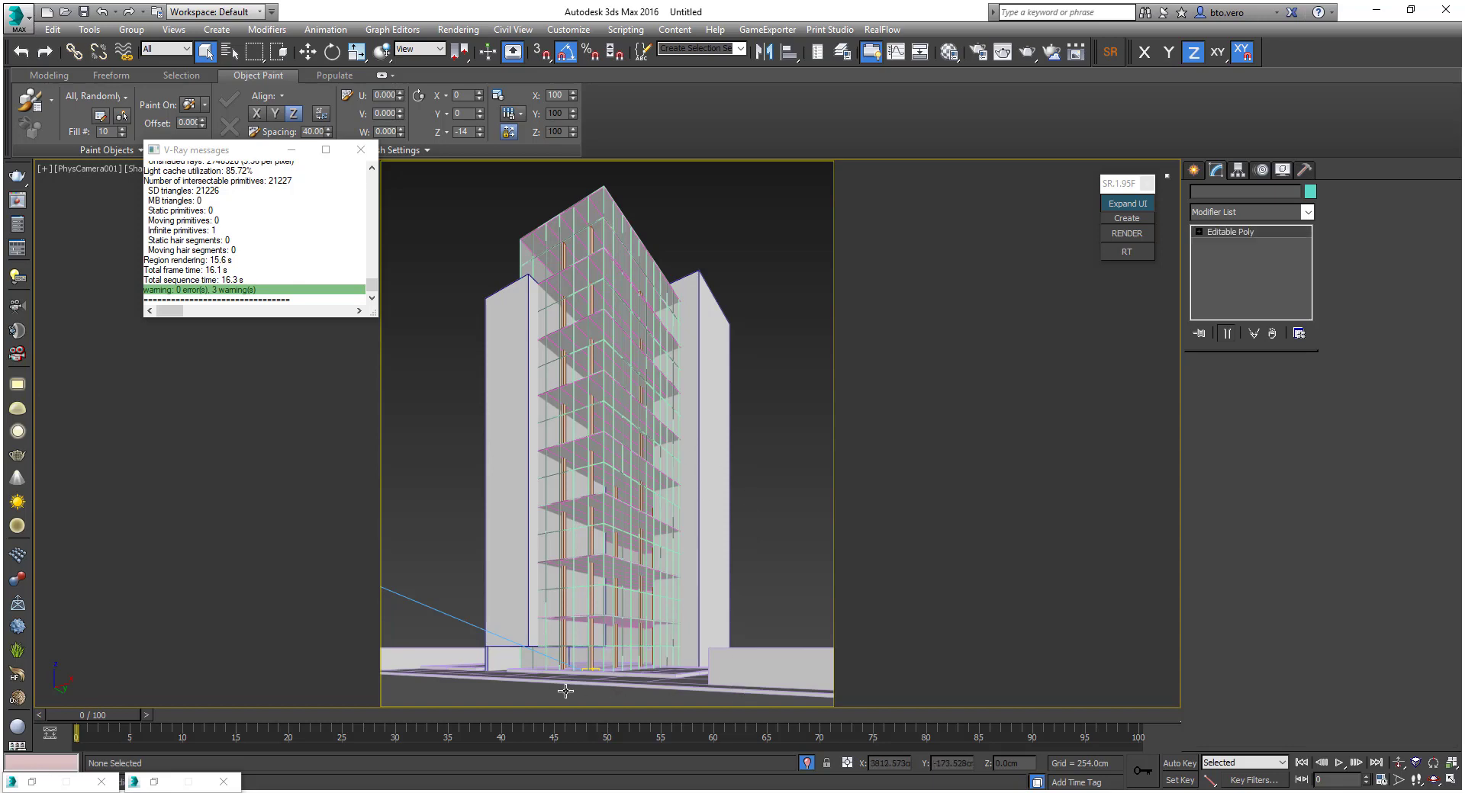
key(m)
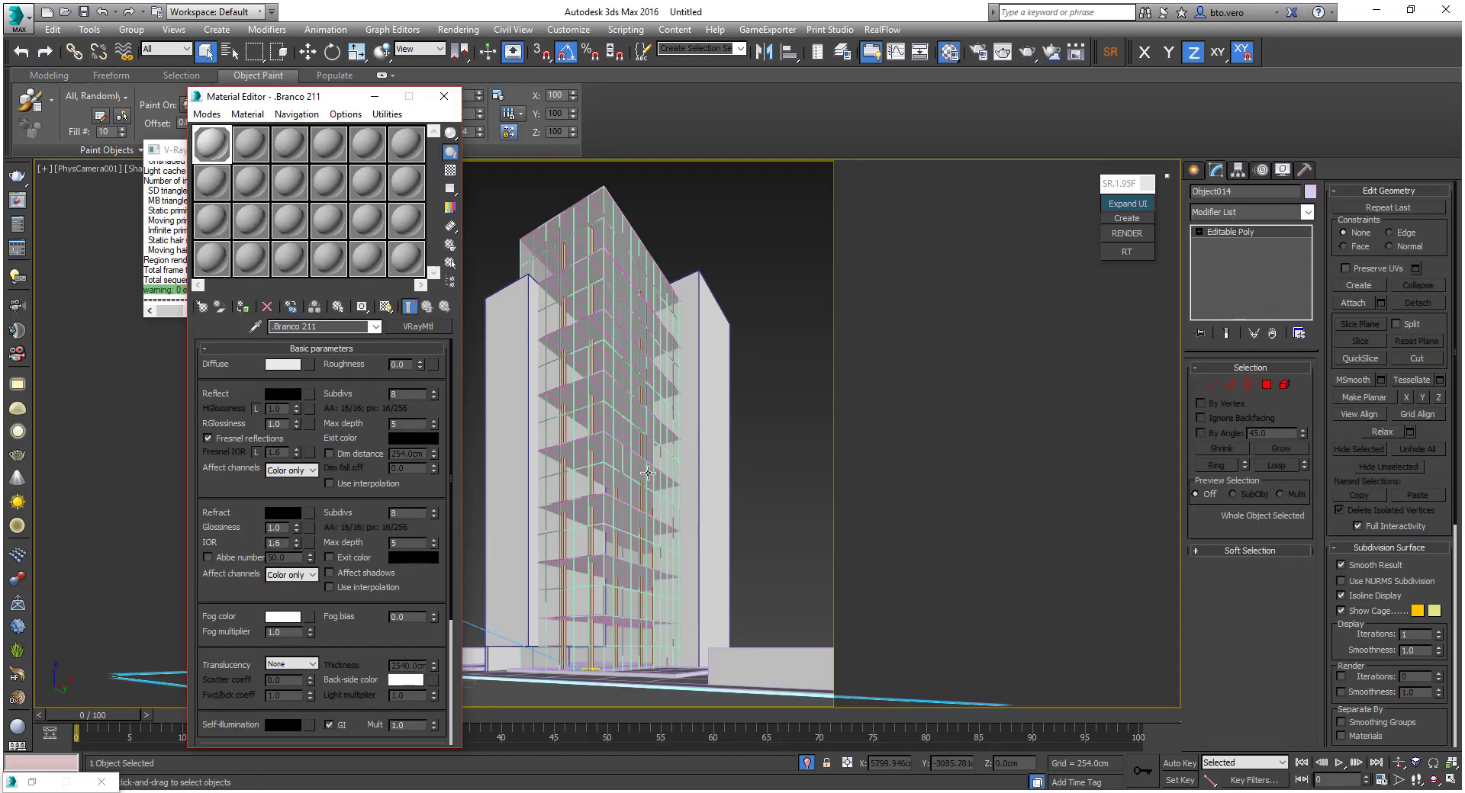
click(217, 189)
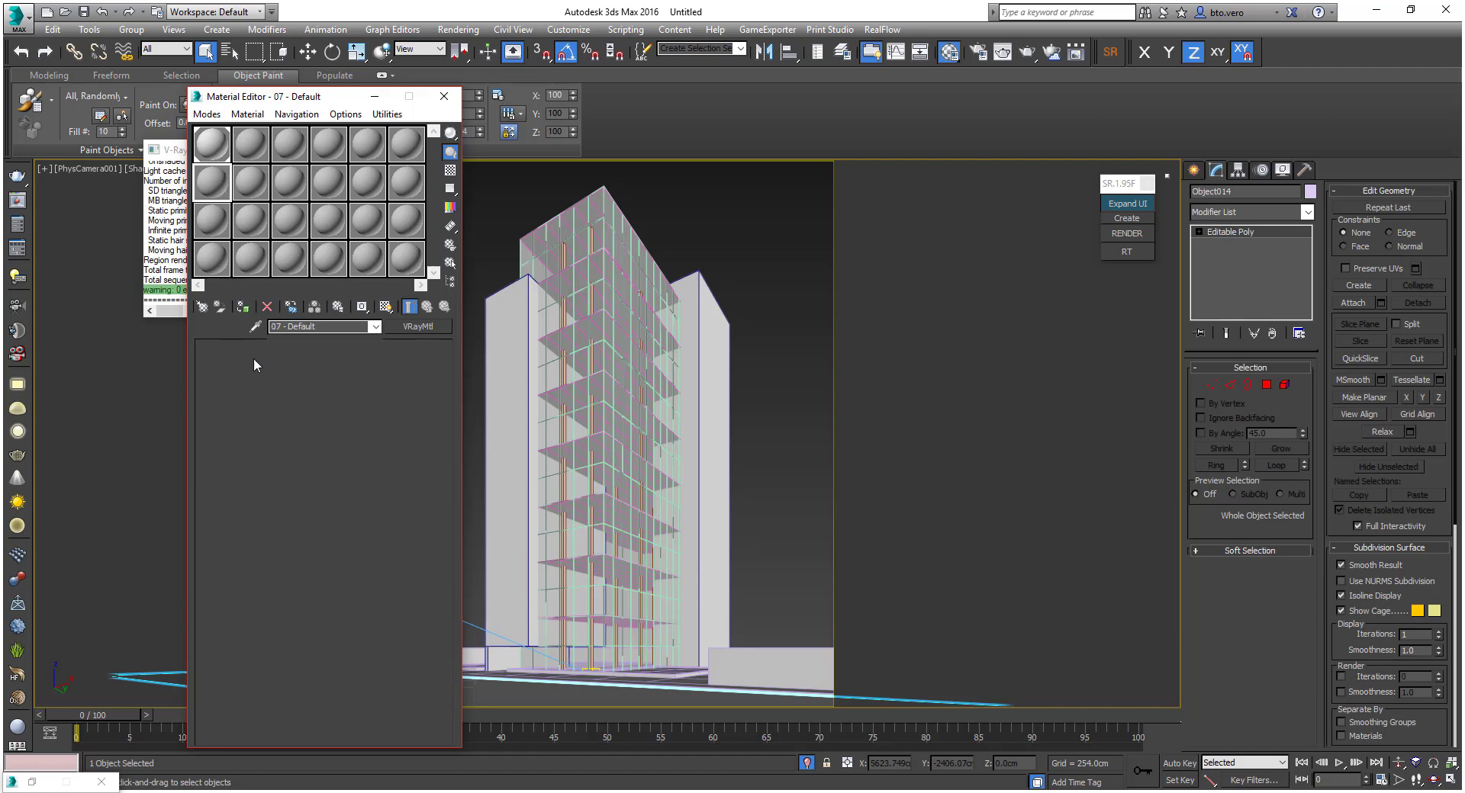
click(284, 365)
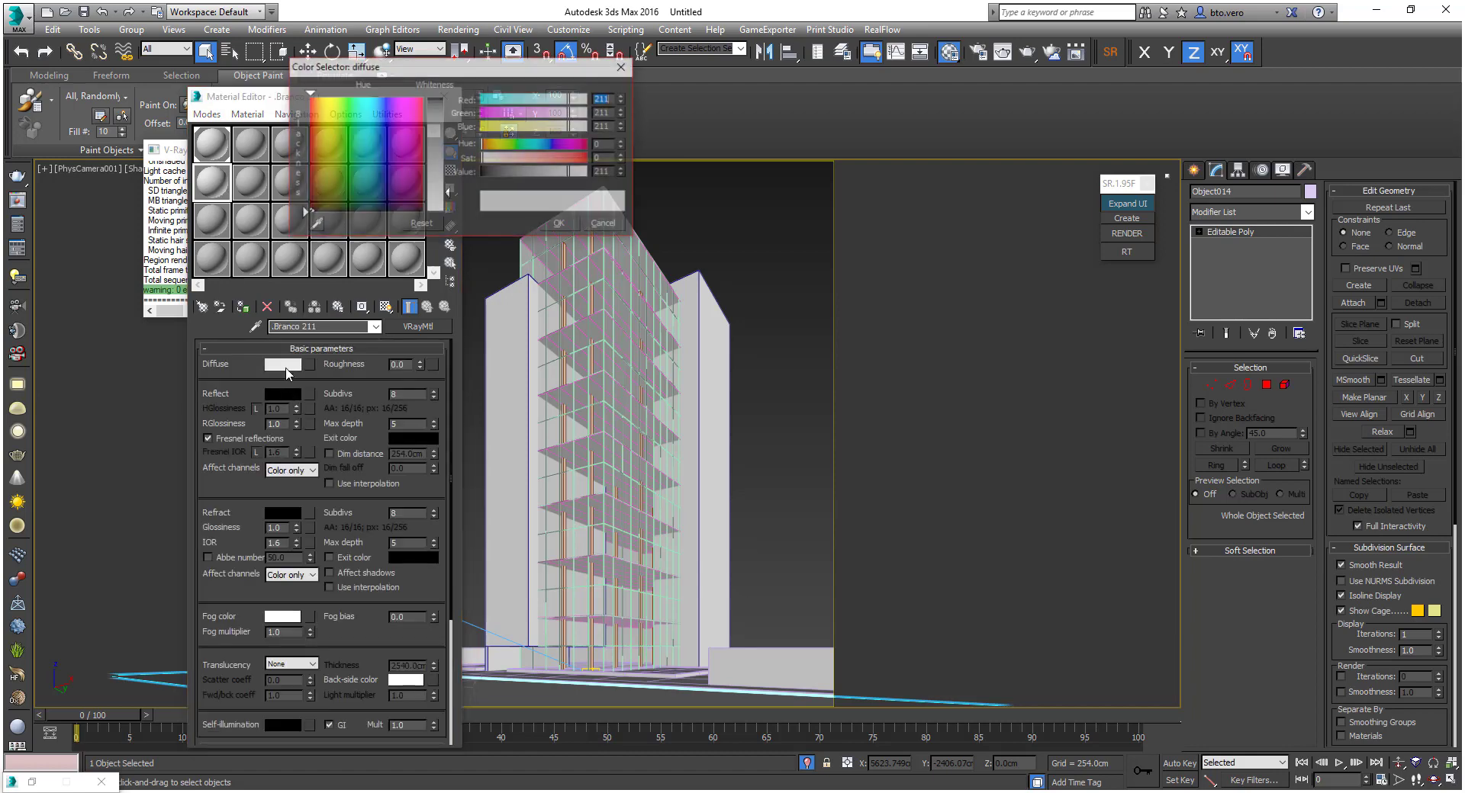
drag(549, 179, 505, 174)
click(560, 224)
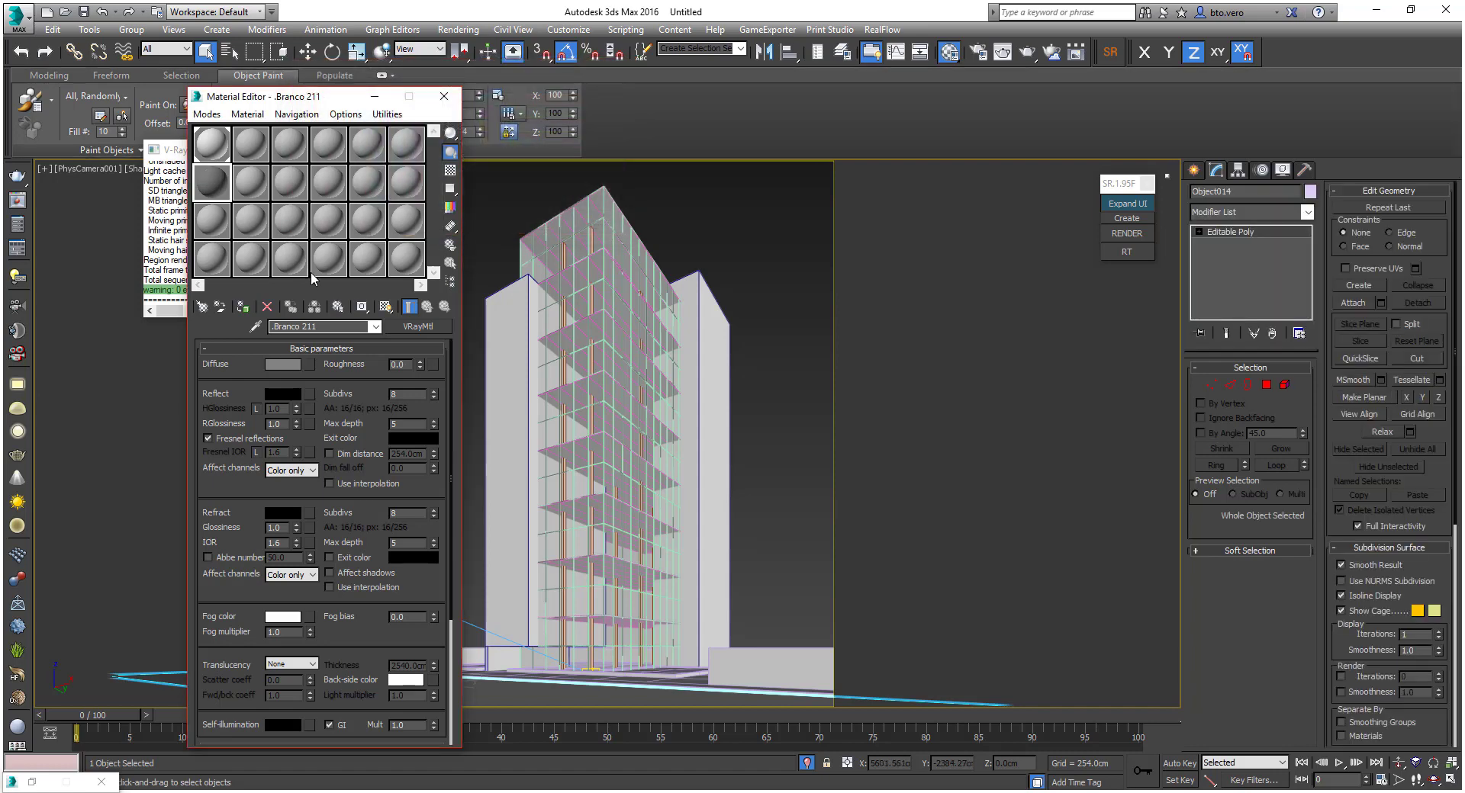
Rename the dark grey material "asfalto" and assign it to the selected street surface
double_click(325, 329)
text(asfalto)
click(242, 307)
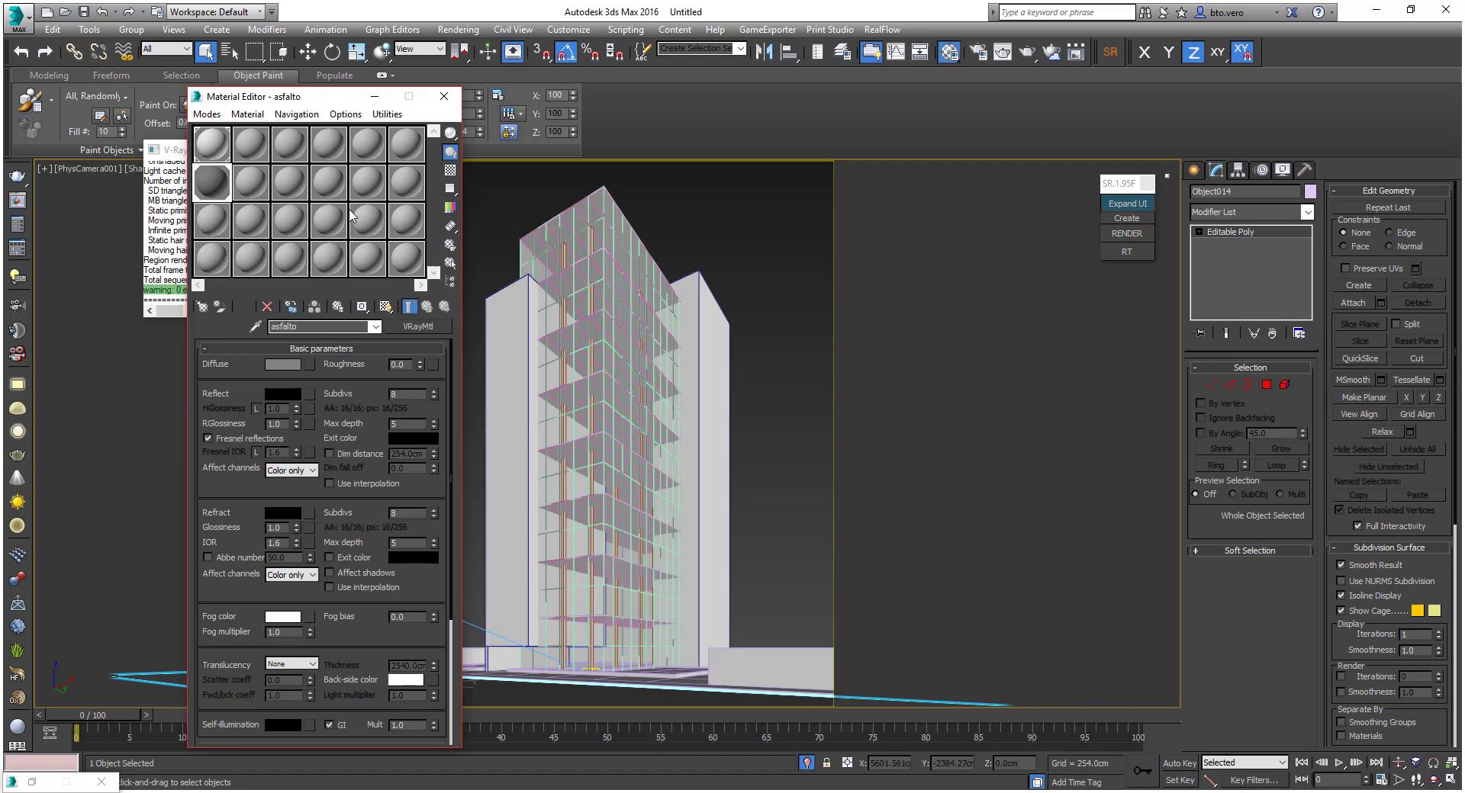
click(376, 98)
In the top view, select the sidewalk's corner polygon and the column of polygons running from it along the building's side
click(698, 663)
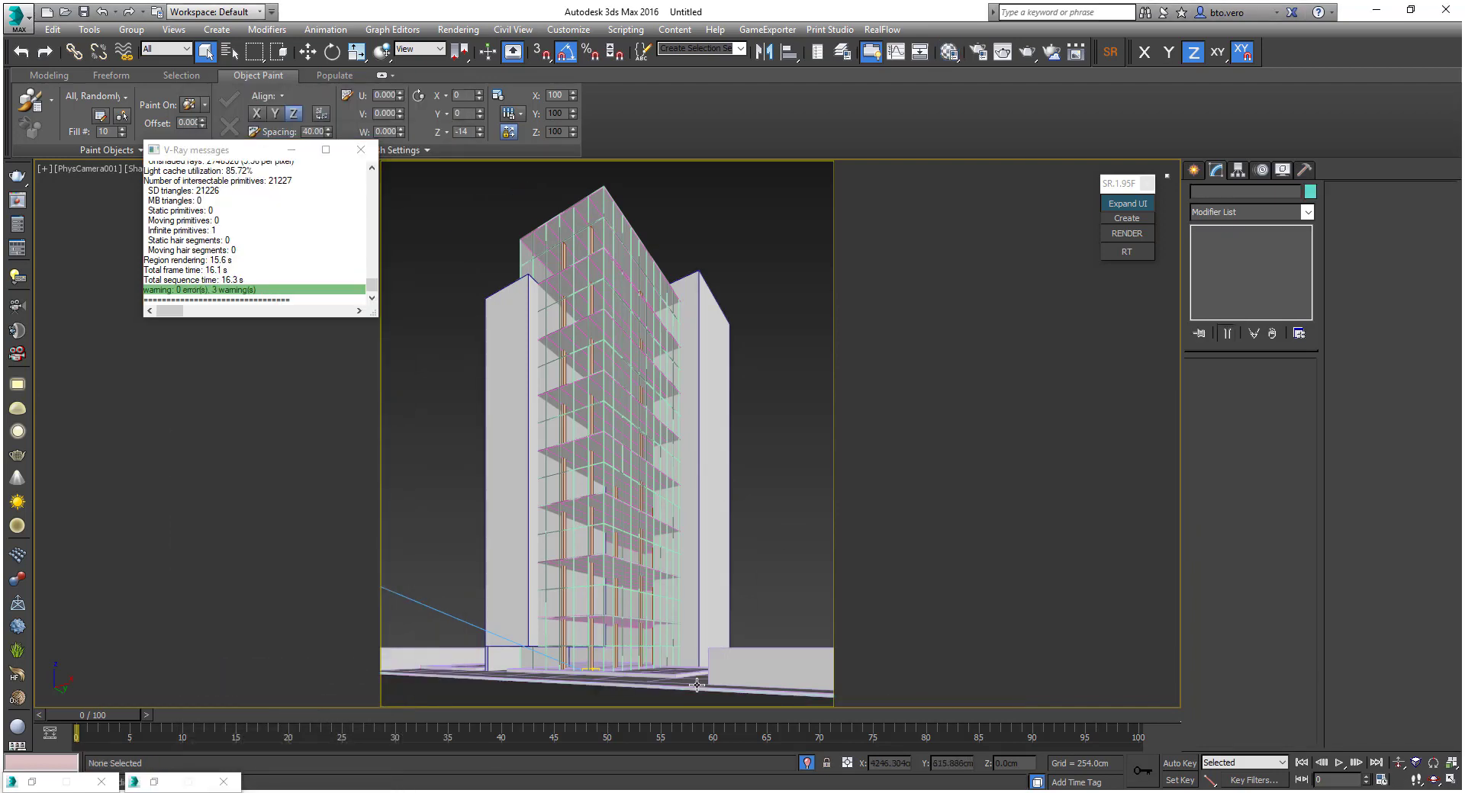
key(t)
key(z)
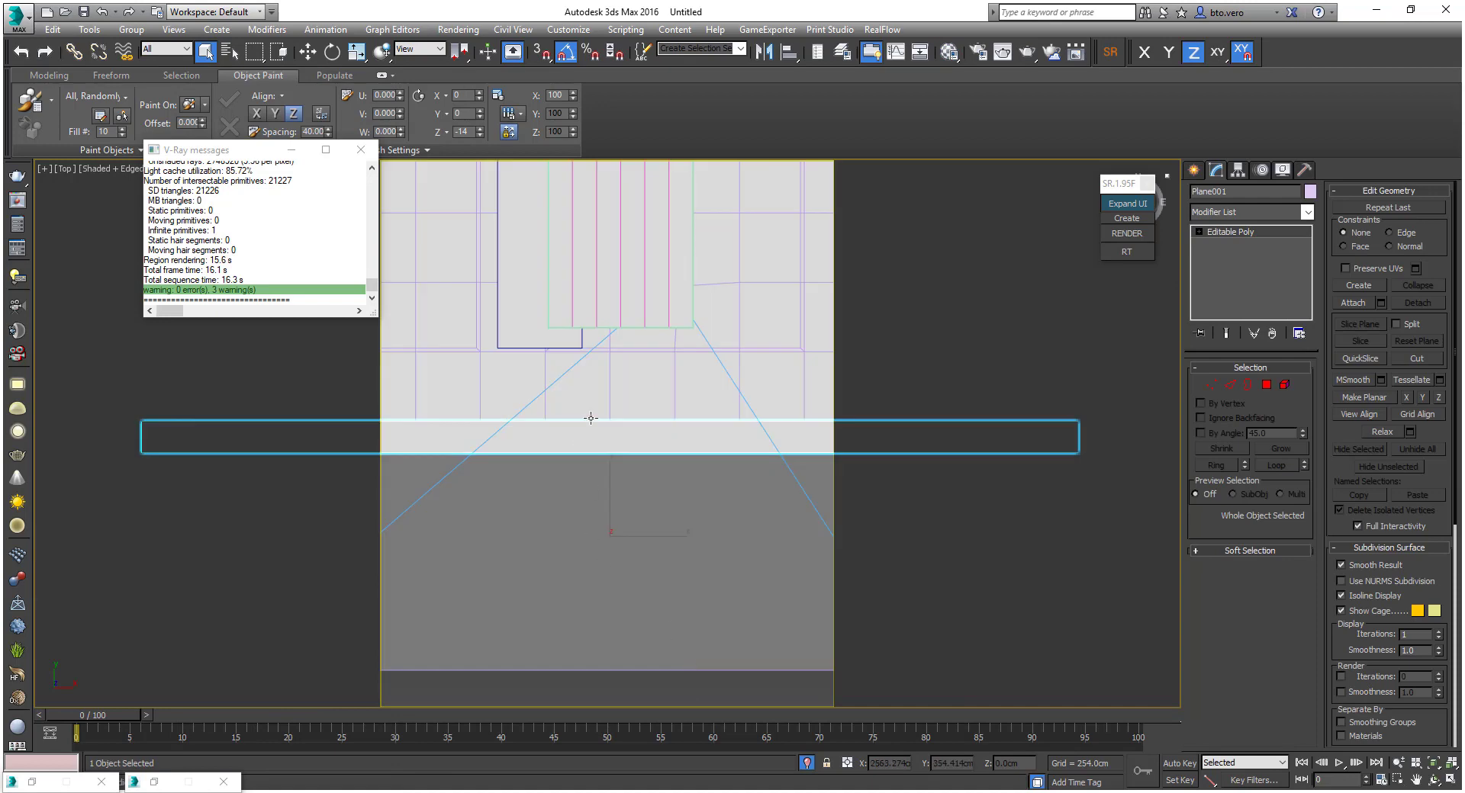
scroll(588, 418, up, 3)
click(480, 452)
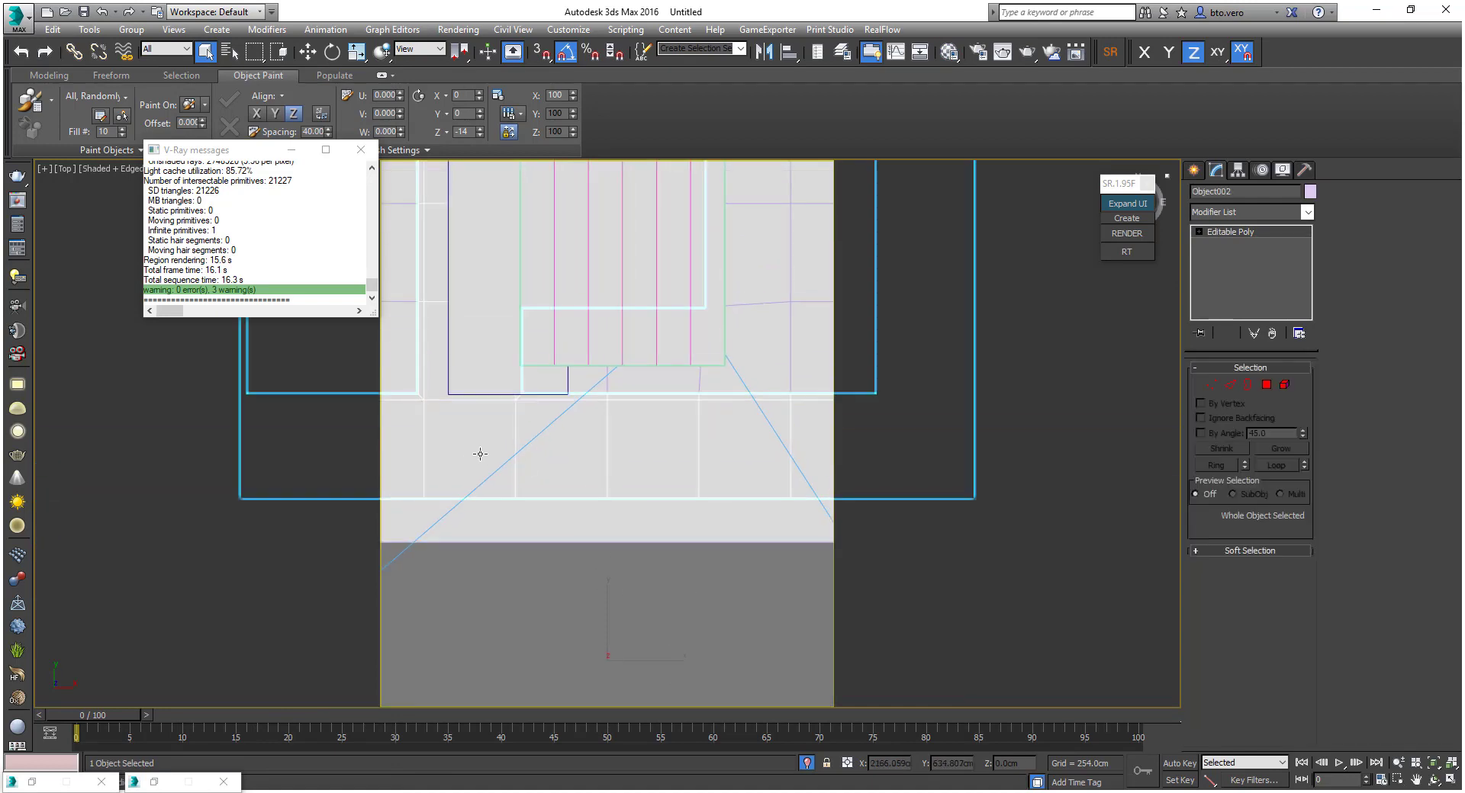
click(1267, 387)
click(1266, 386)
click(473, 448)
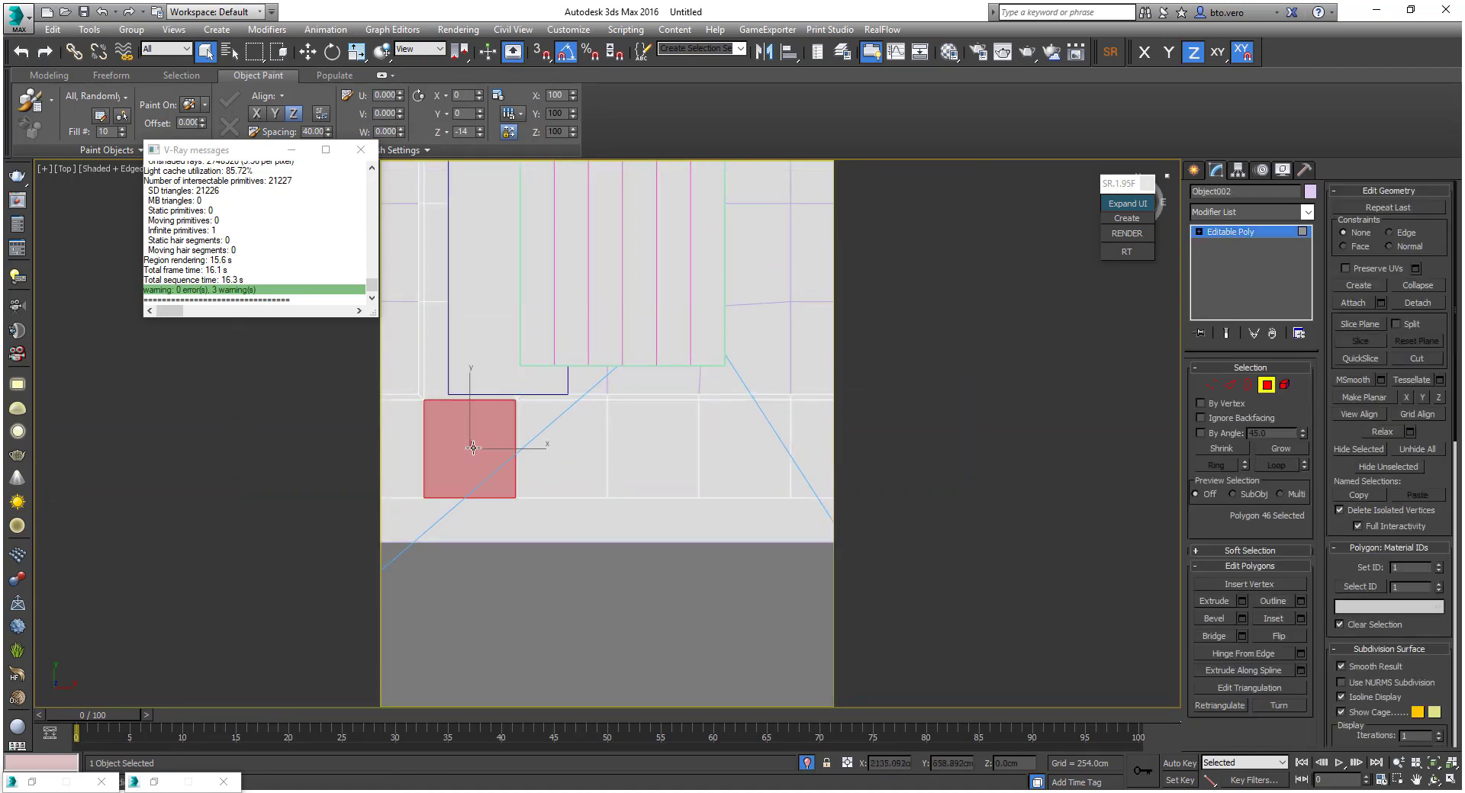
shift+click(478, 416)
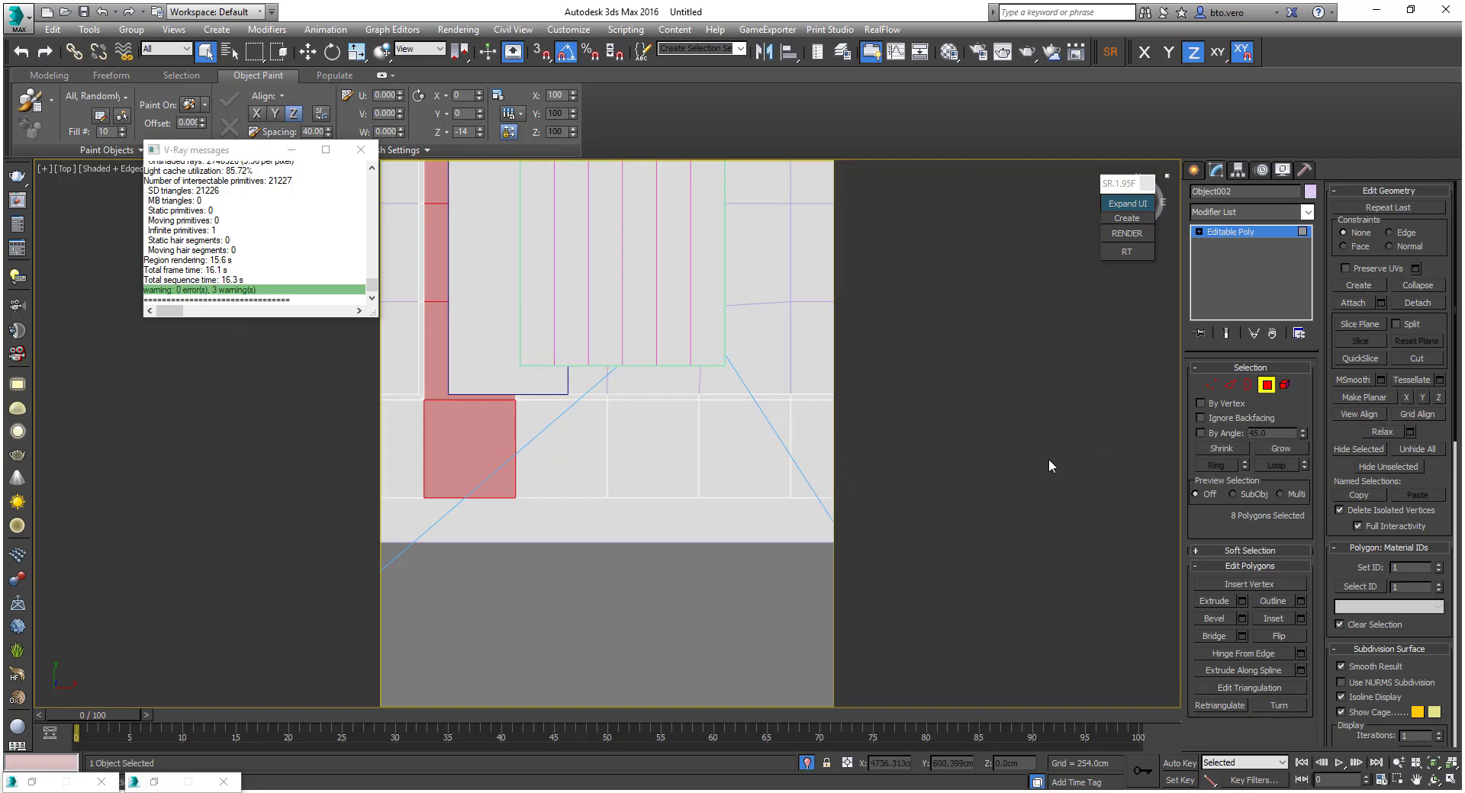
Copy the asfalto material to another sample slot and set the copy's diffuse colour to grey 124
key(m)
click(215, 232)
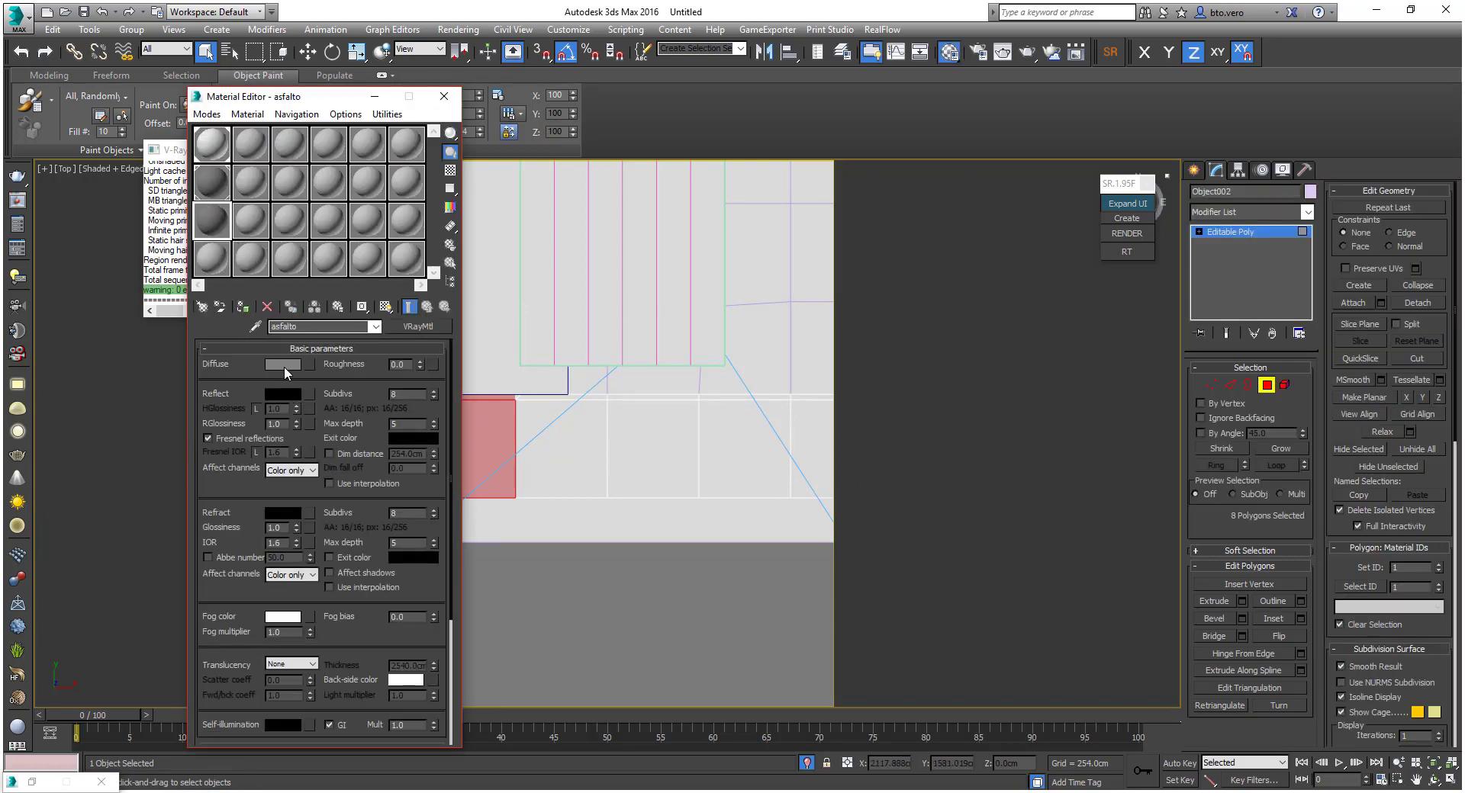
click(286, 364)
click(533, 172)
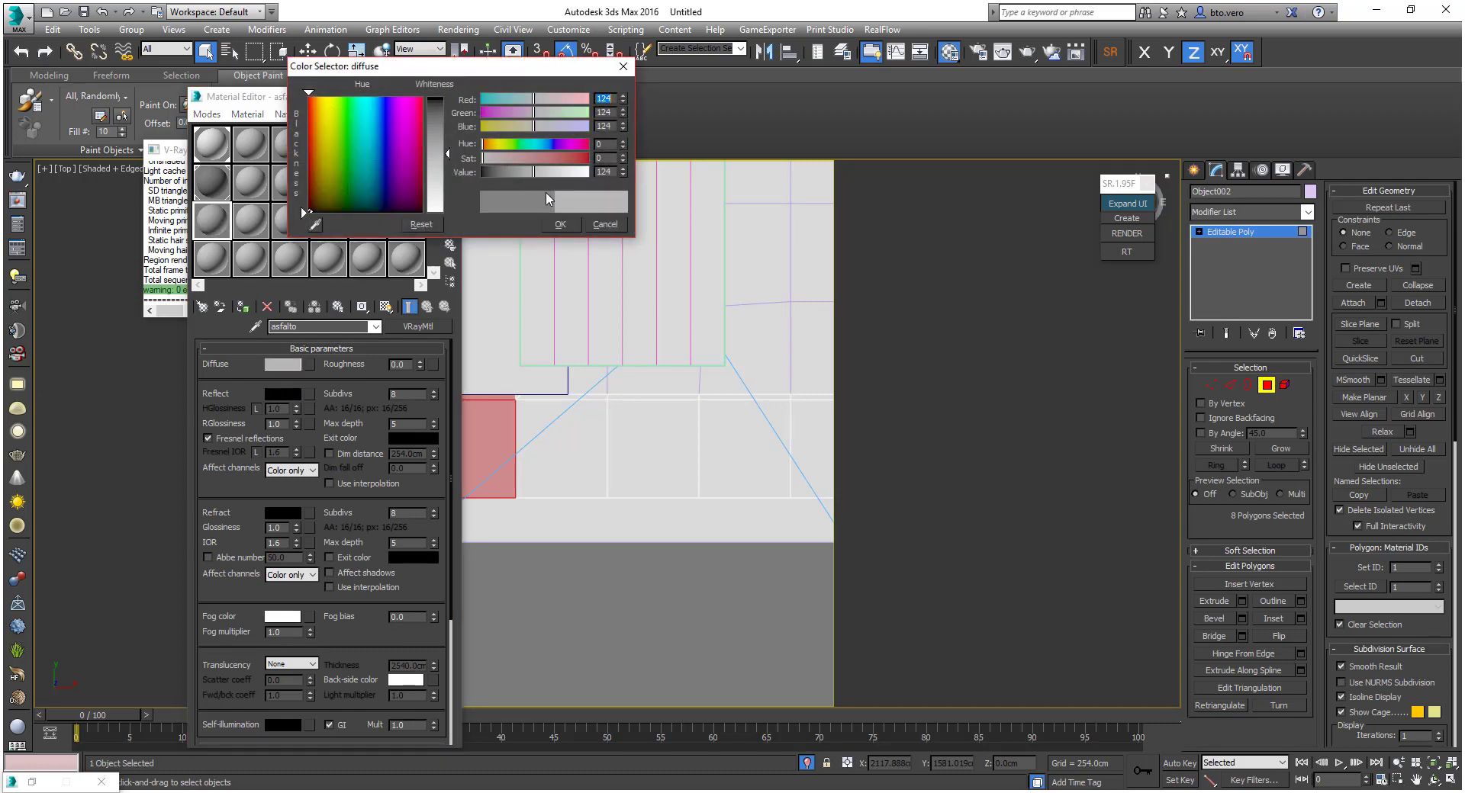
click(560, 224)
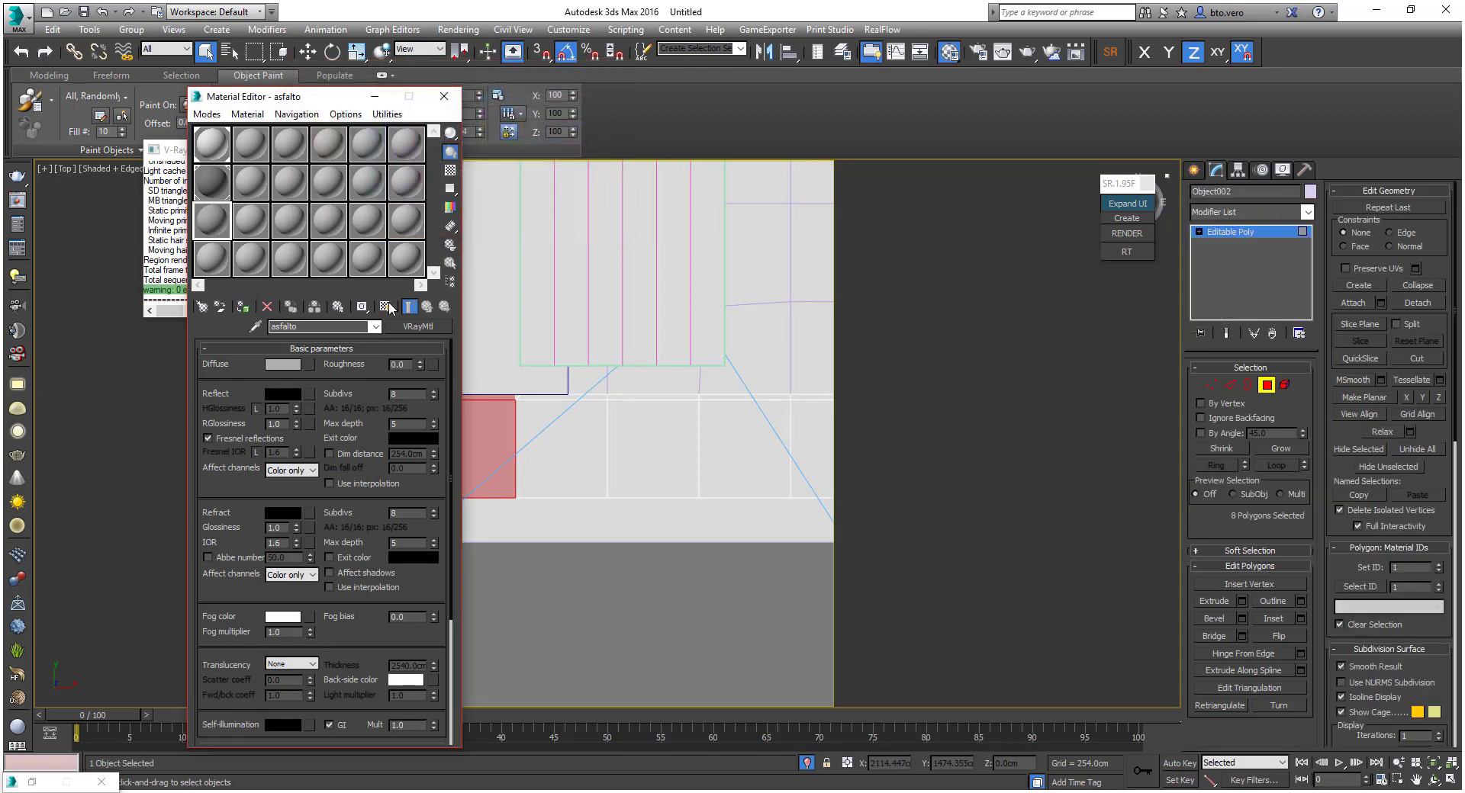
Assign the lighter grey material to the selected sidewalk polygons, renaming it "Cinza"
click(243, 306)
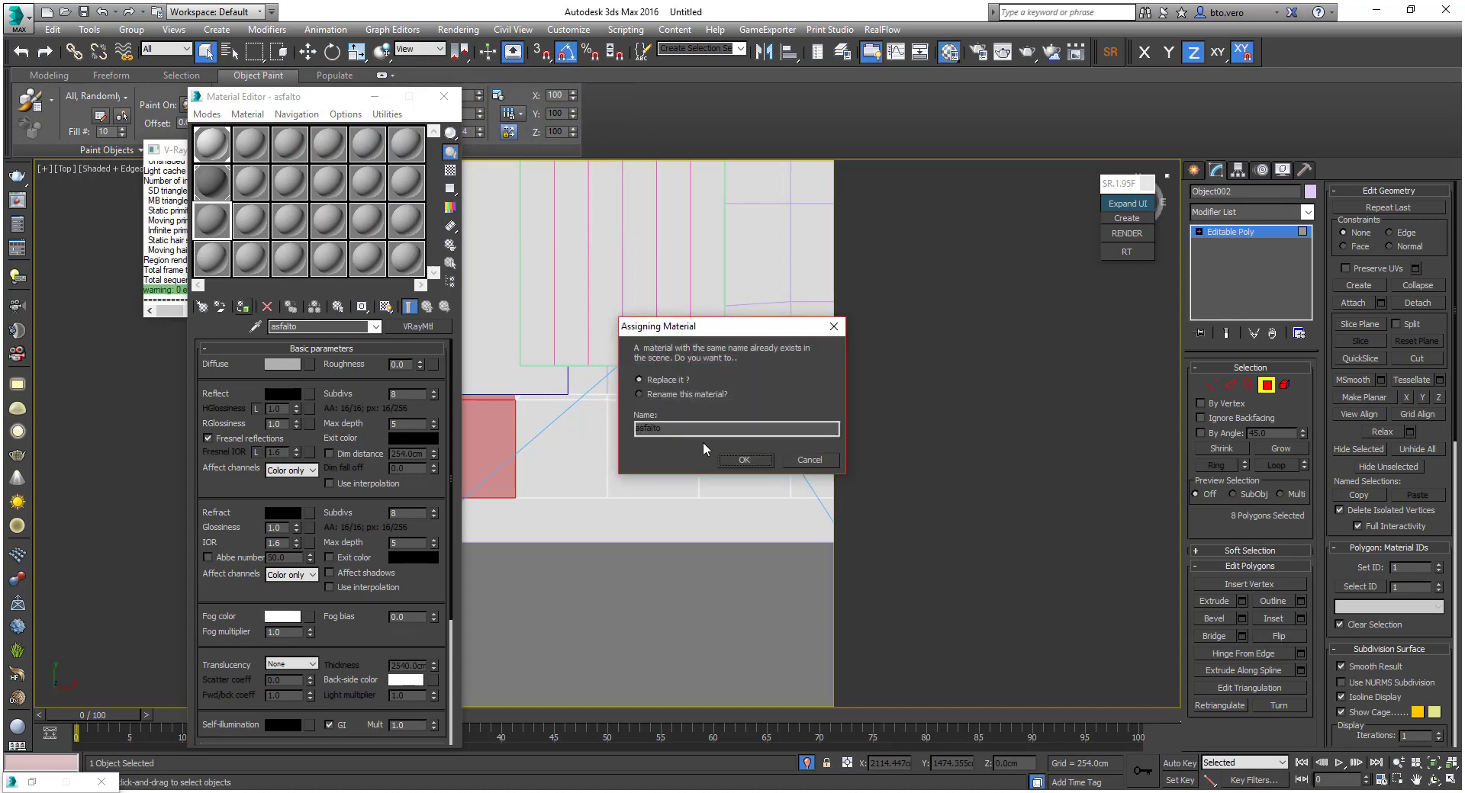
click(639, 393)
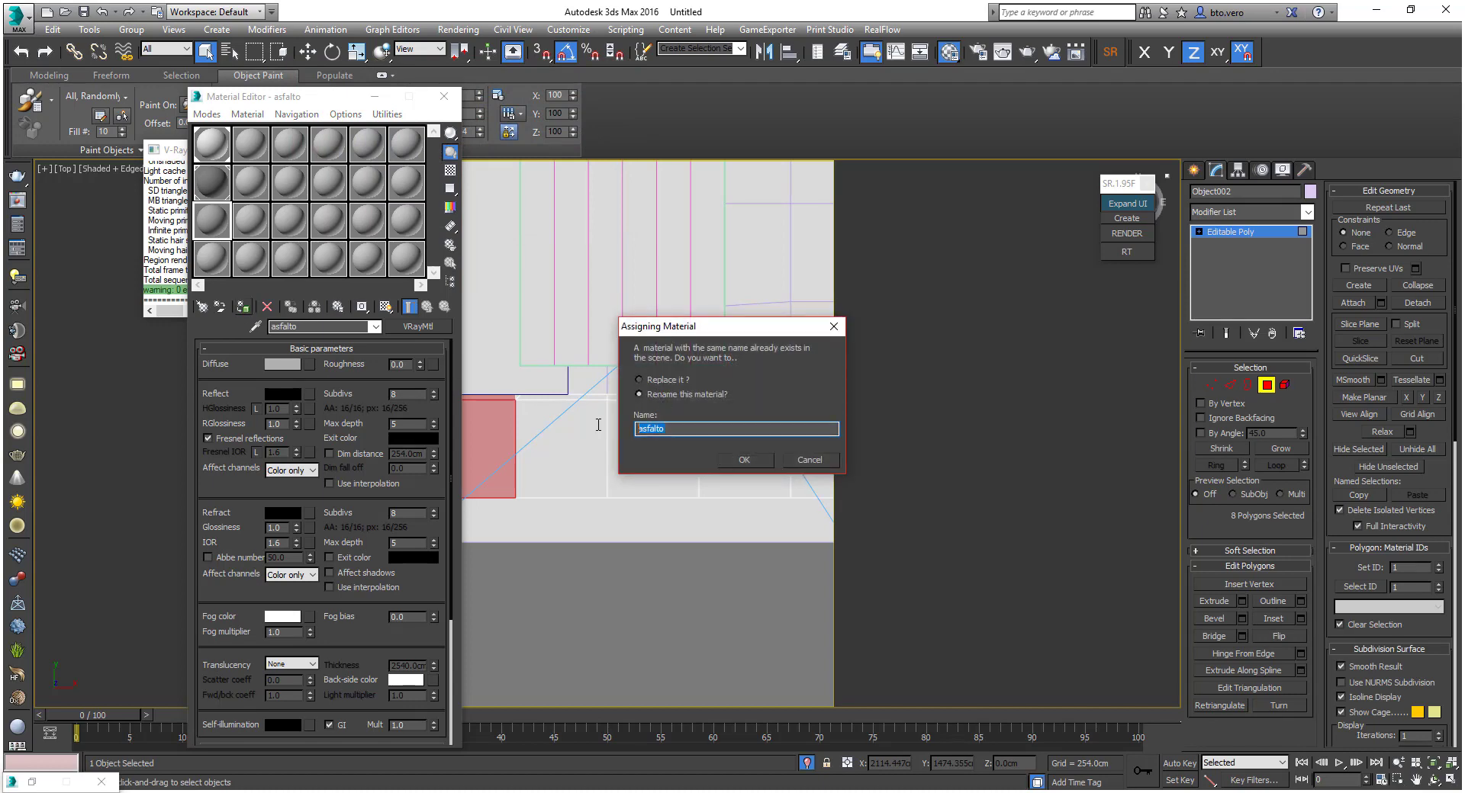
text(Cinza)
click(730, 458)
Leave polygon editing and assign the Cinza material to the long strip between the sidewalk and the street
click(1267, 385)
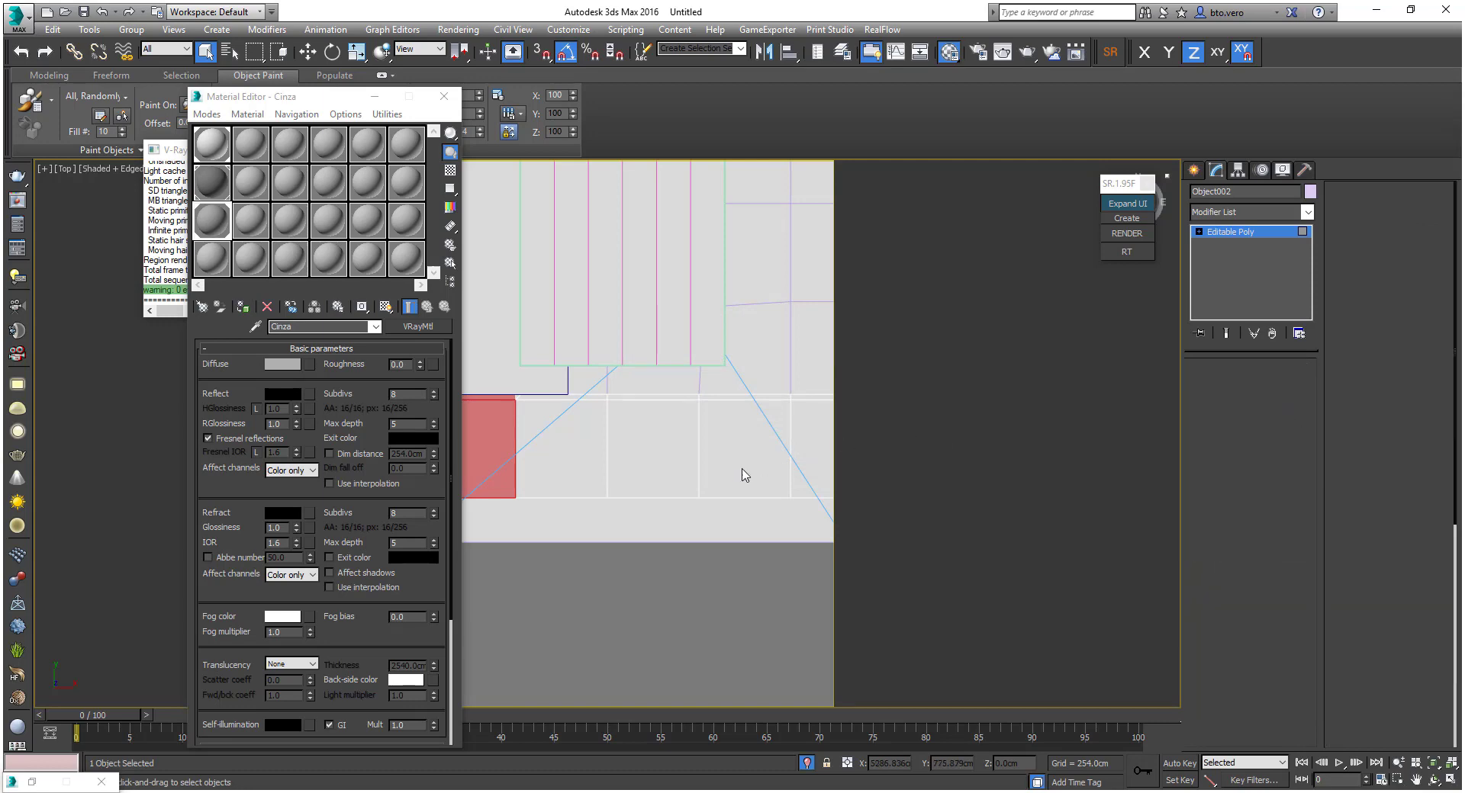
click(706, 514)
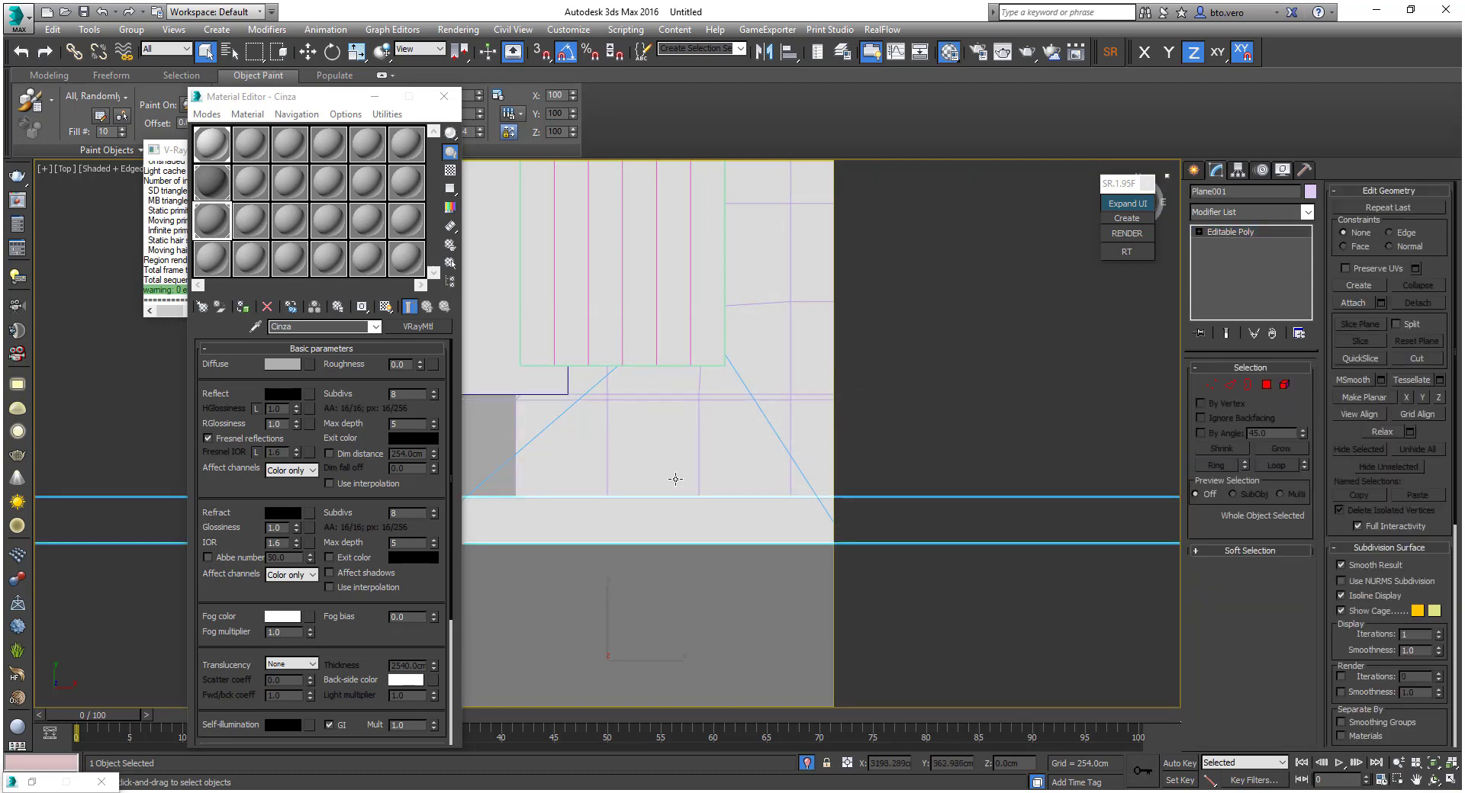
click(244, 307)
Select the lawn area around the building and prepare a copy of Cinza with a green diffuse of hue 84, saturation 141, value 60
click(737, 380)
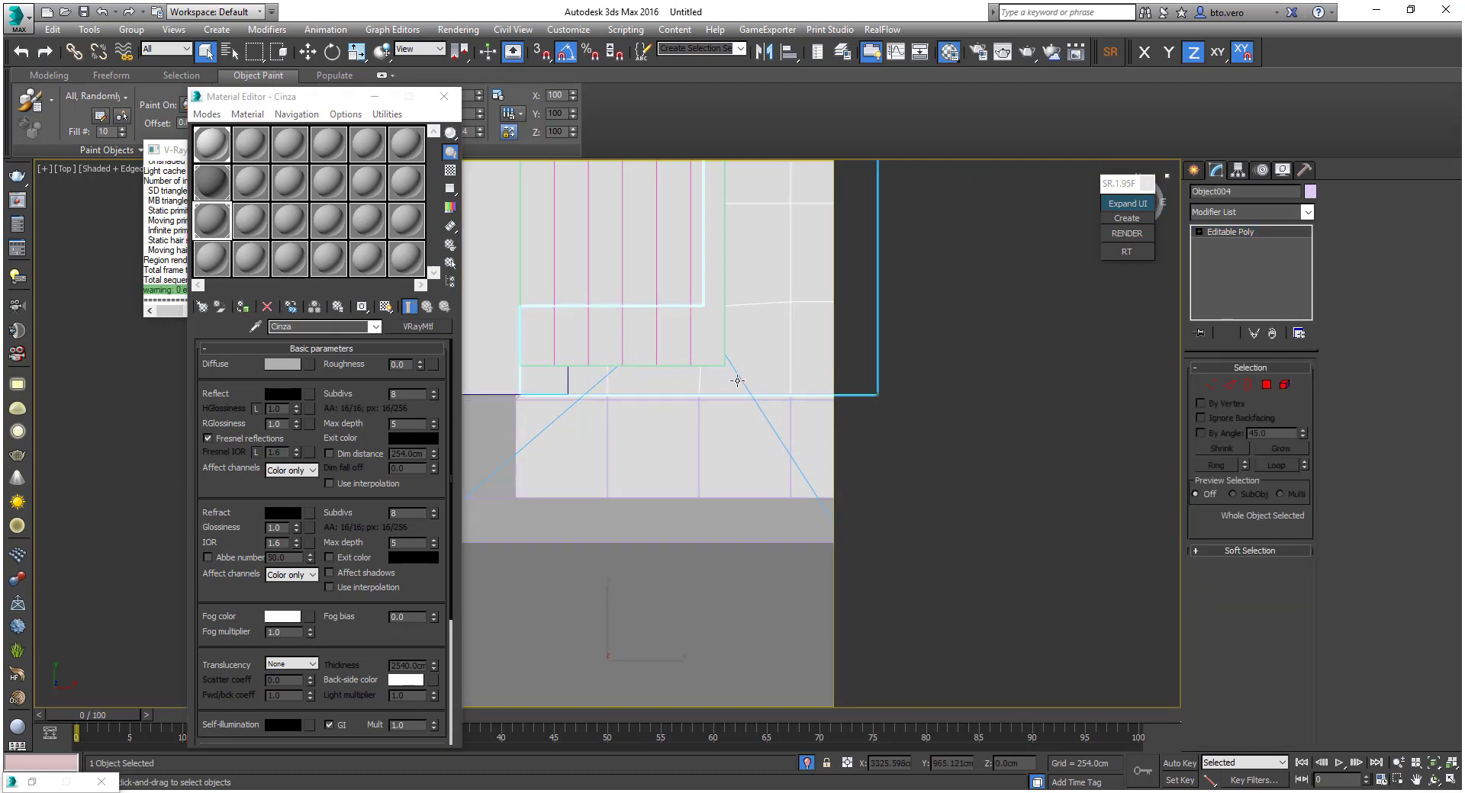
click(225, 264)
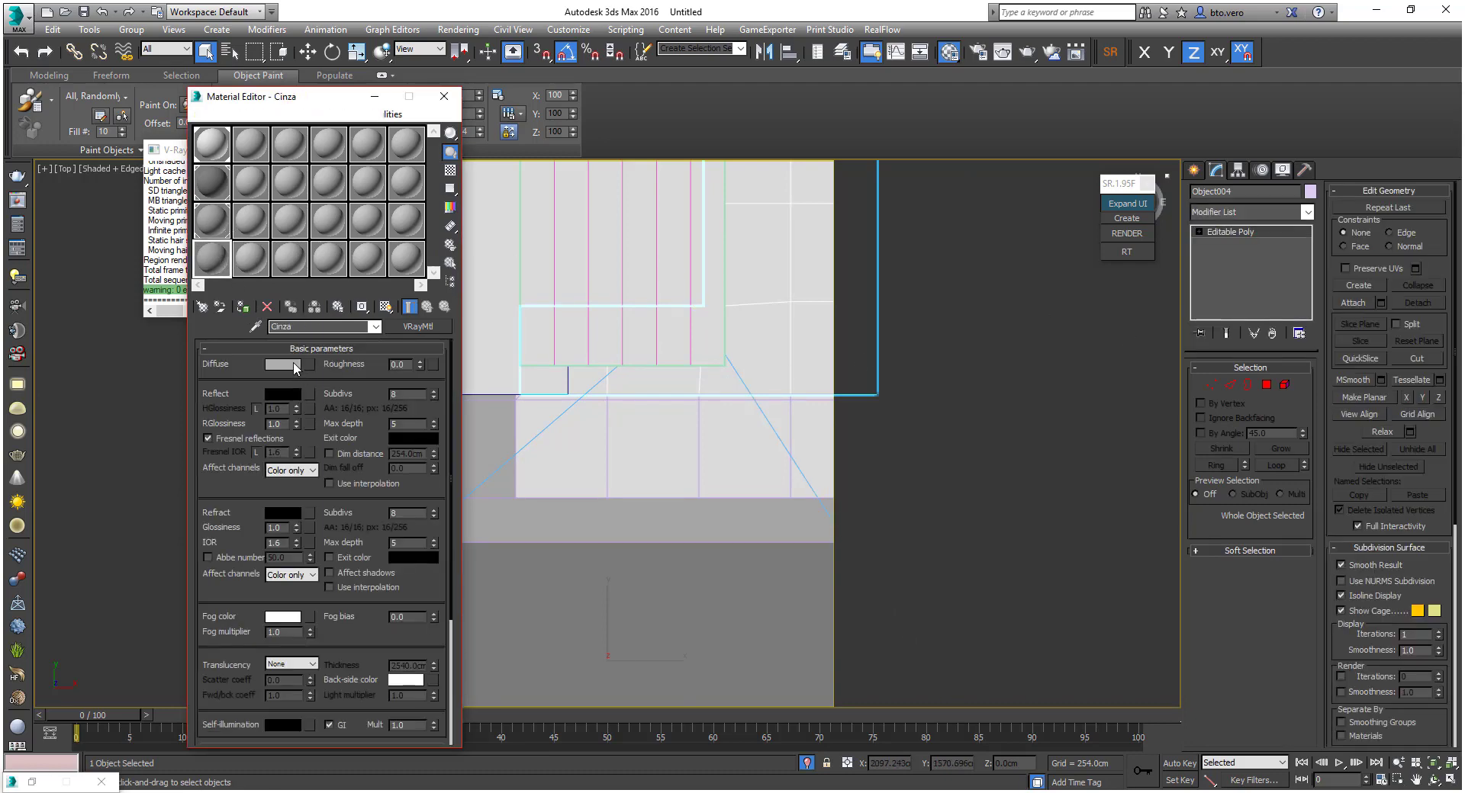
click(283, 363)
click(516, 144)
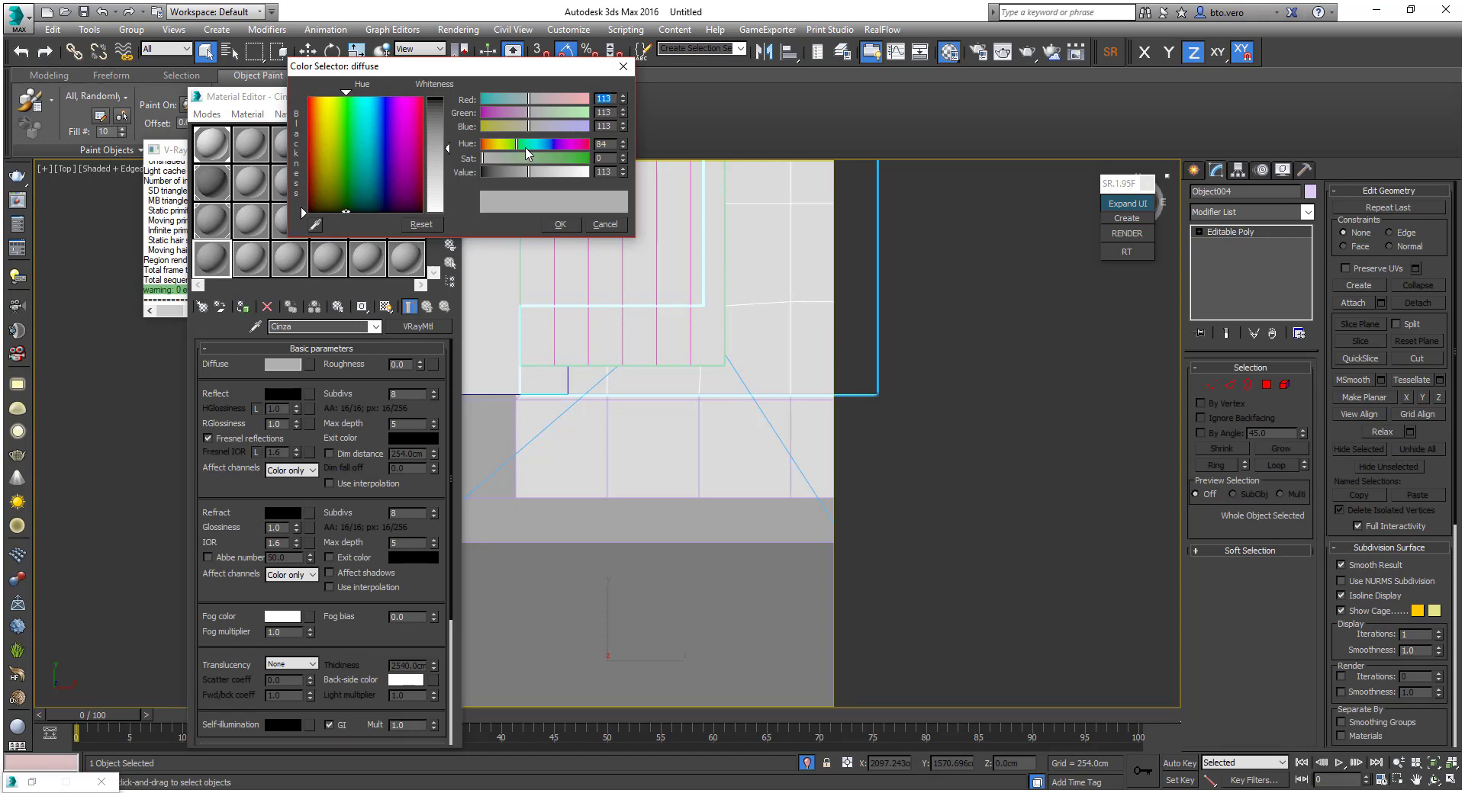
click(529, 158)
drag(529, 158, 540, 157)
click(505, 172)
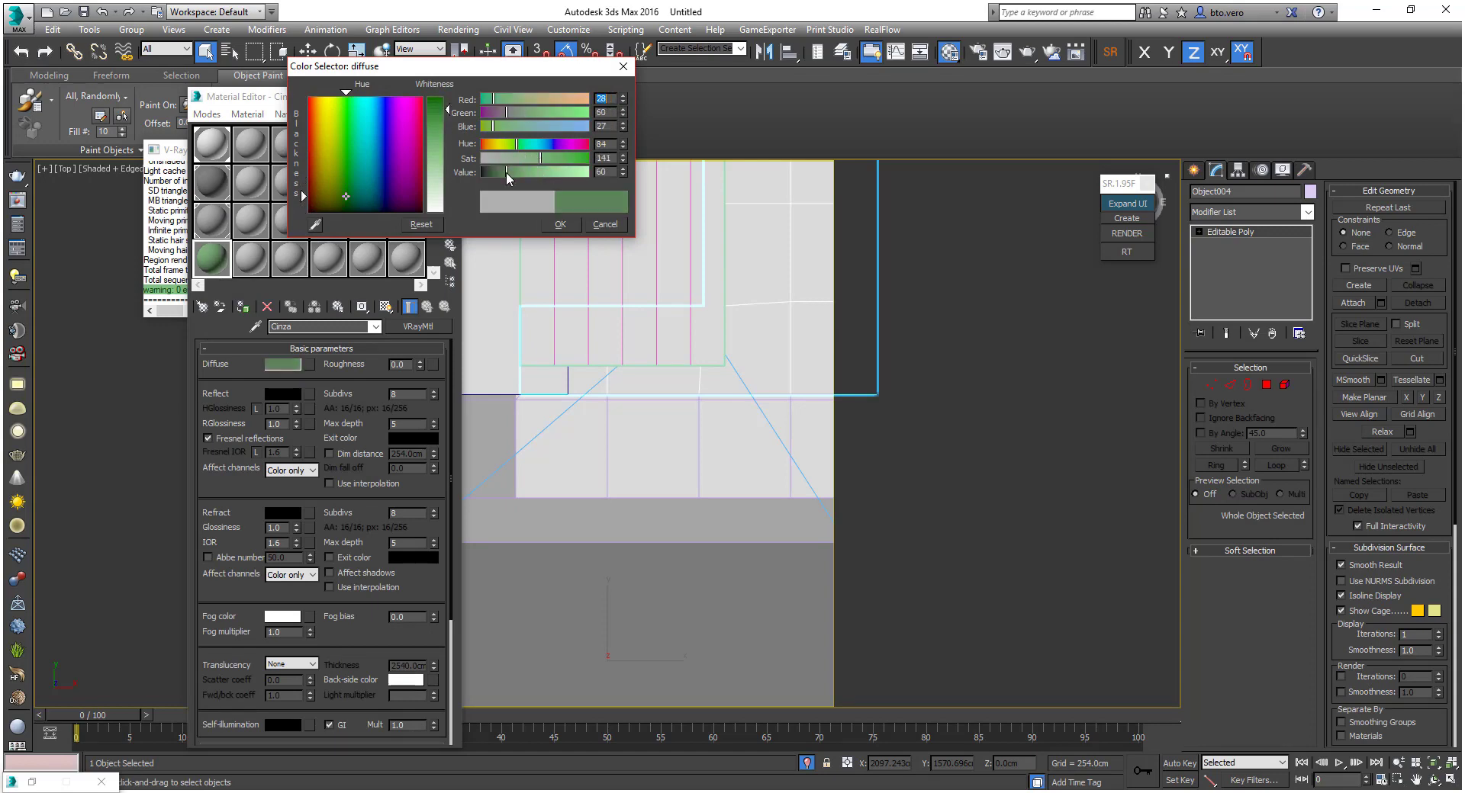
click(560, 224)
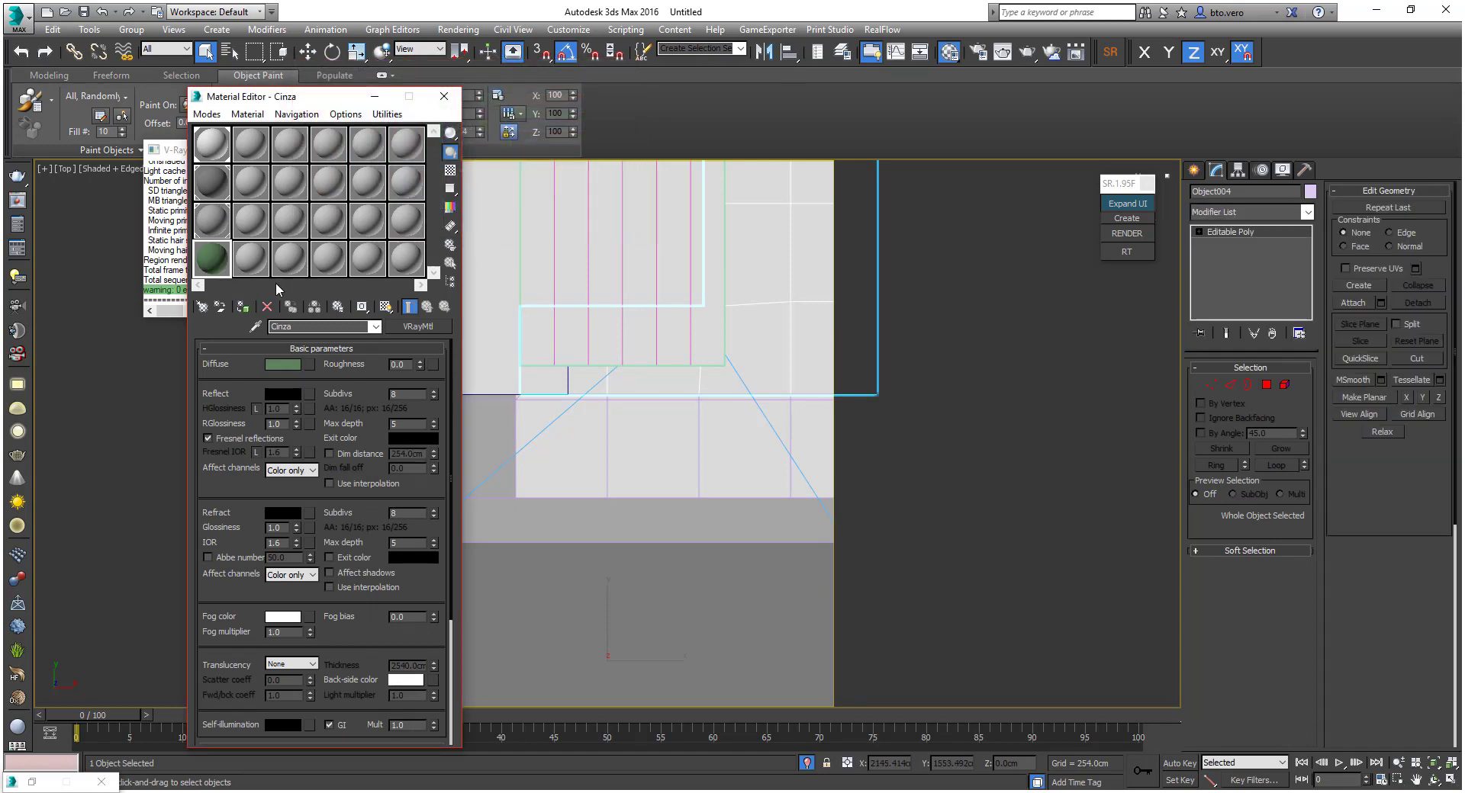
Assign the green material to the lawn, renaming it "Grama", and close the Material Editor
click(243, 307)
double_click(697, 429)
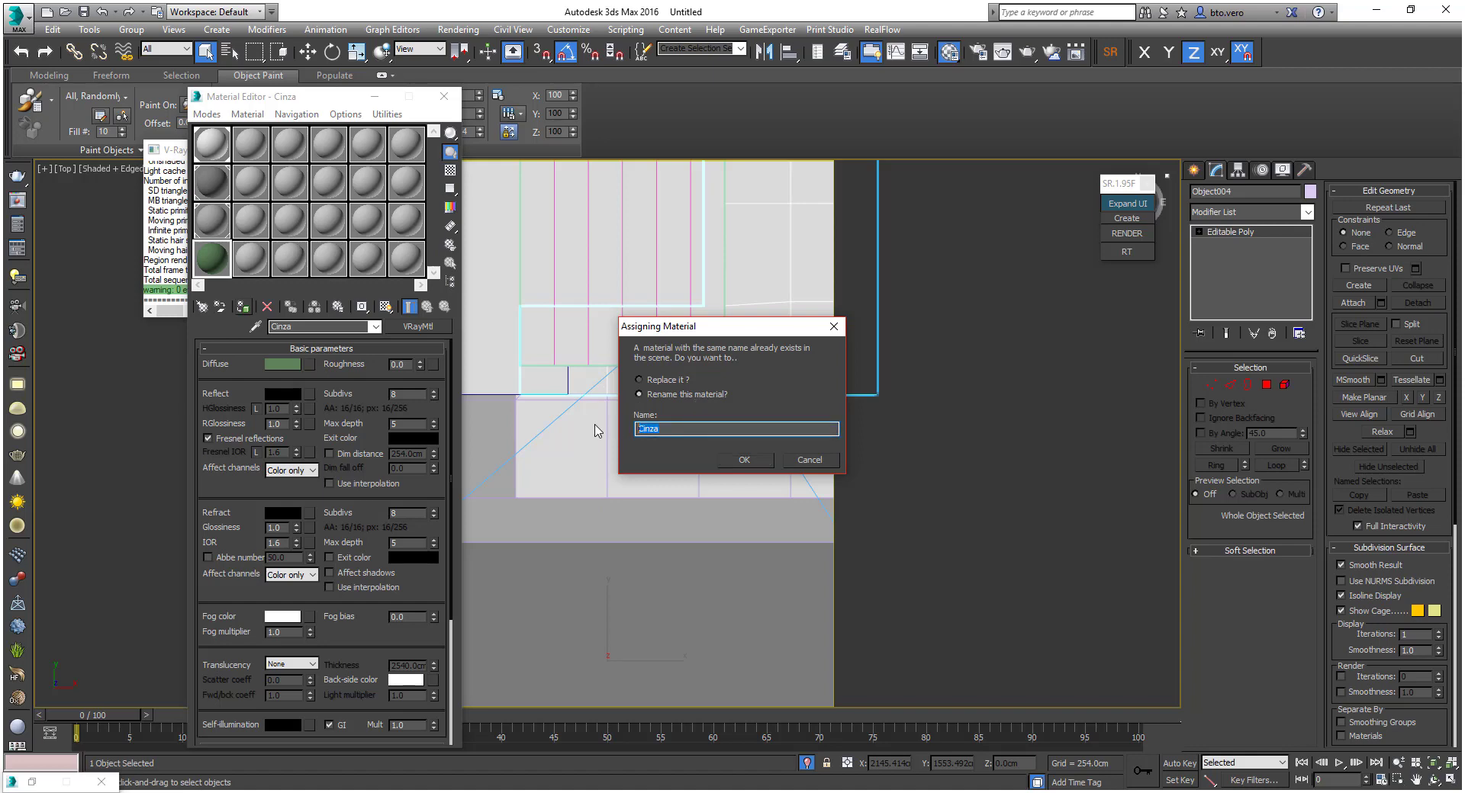
text(Grama)
key(Return)
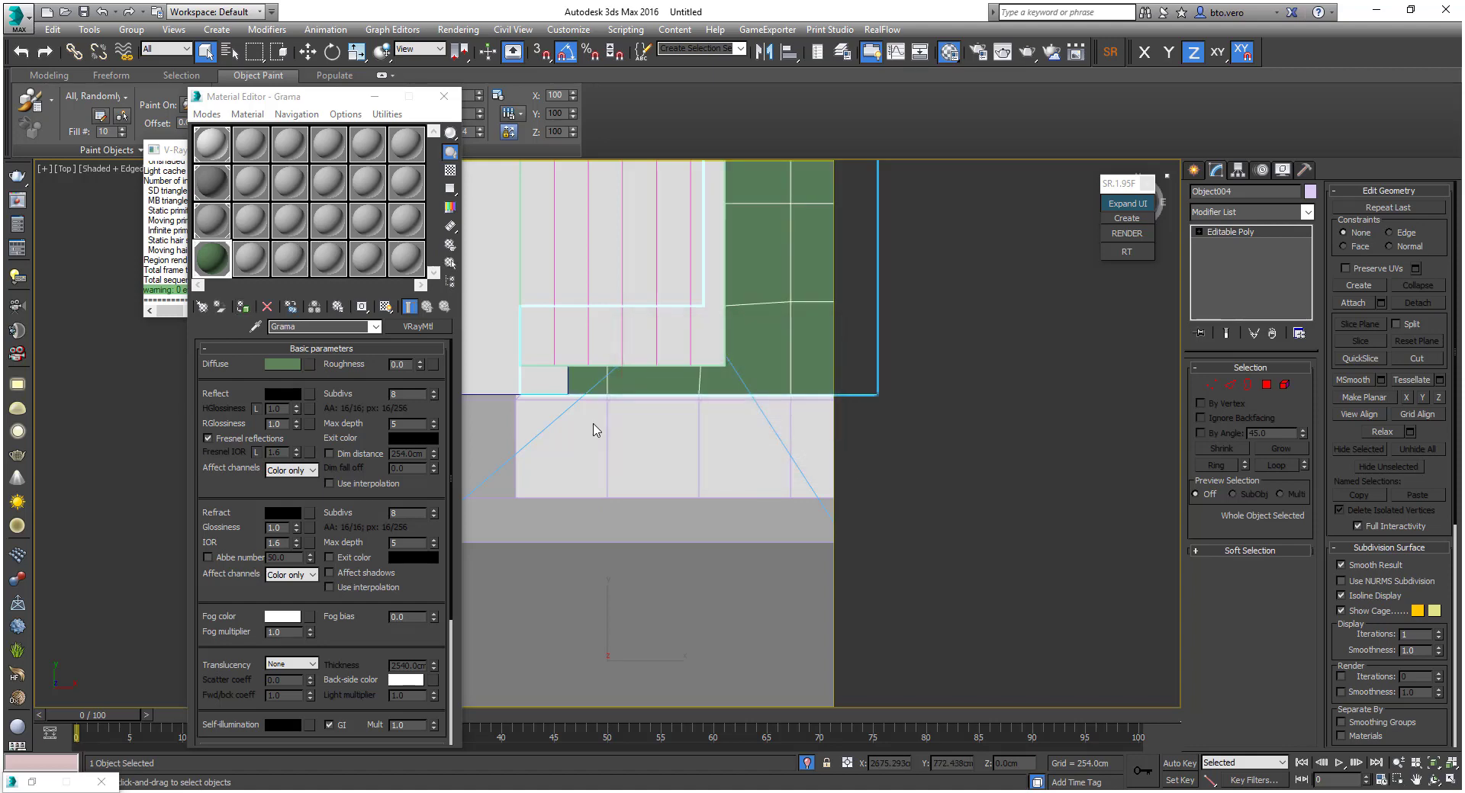
alt+middle_drag(708, 442, 664, 381)
click(443, 97)
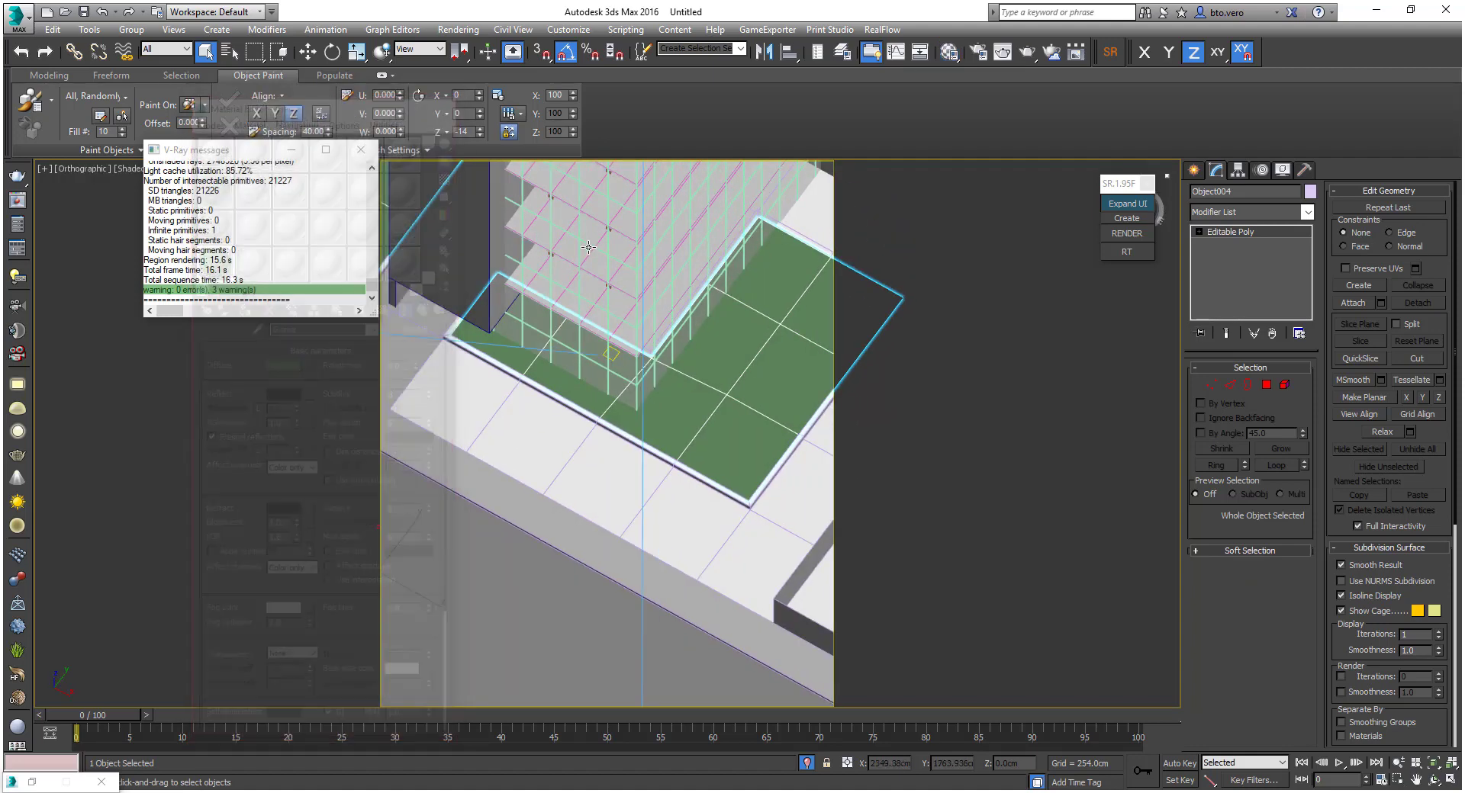
Deselect the lawn and examine the finished ground areas and the tower's facade from several angles up to the roof
scroll(608, 290, down, 2)
middle_drag(608, 290, 625, 335)
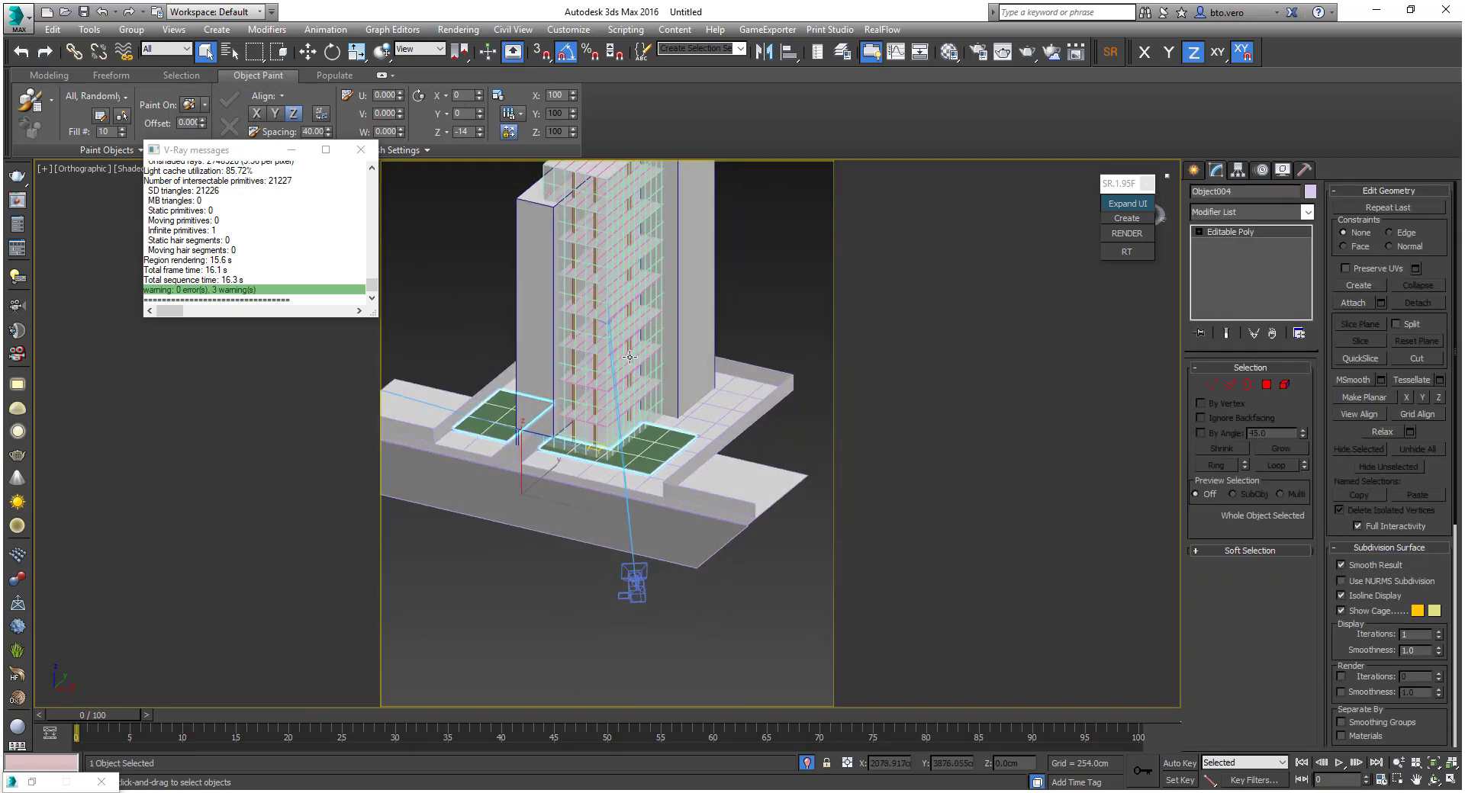
click(489, 316)
scroll(526, 446, up, 2)
scroll(531, 451, up, 1)
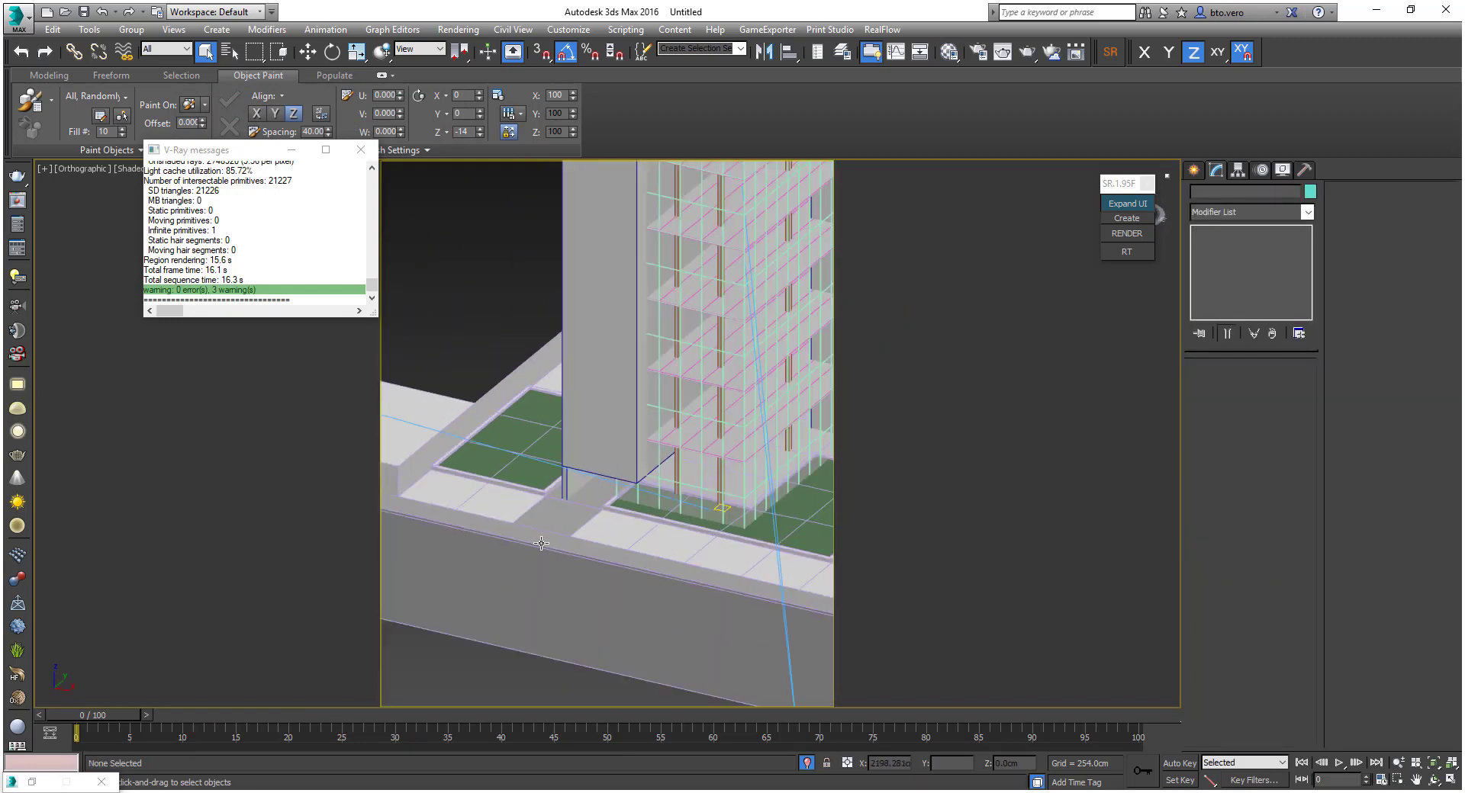
alt+middle_drag(605, 490, 539, 550)
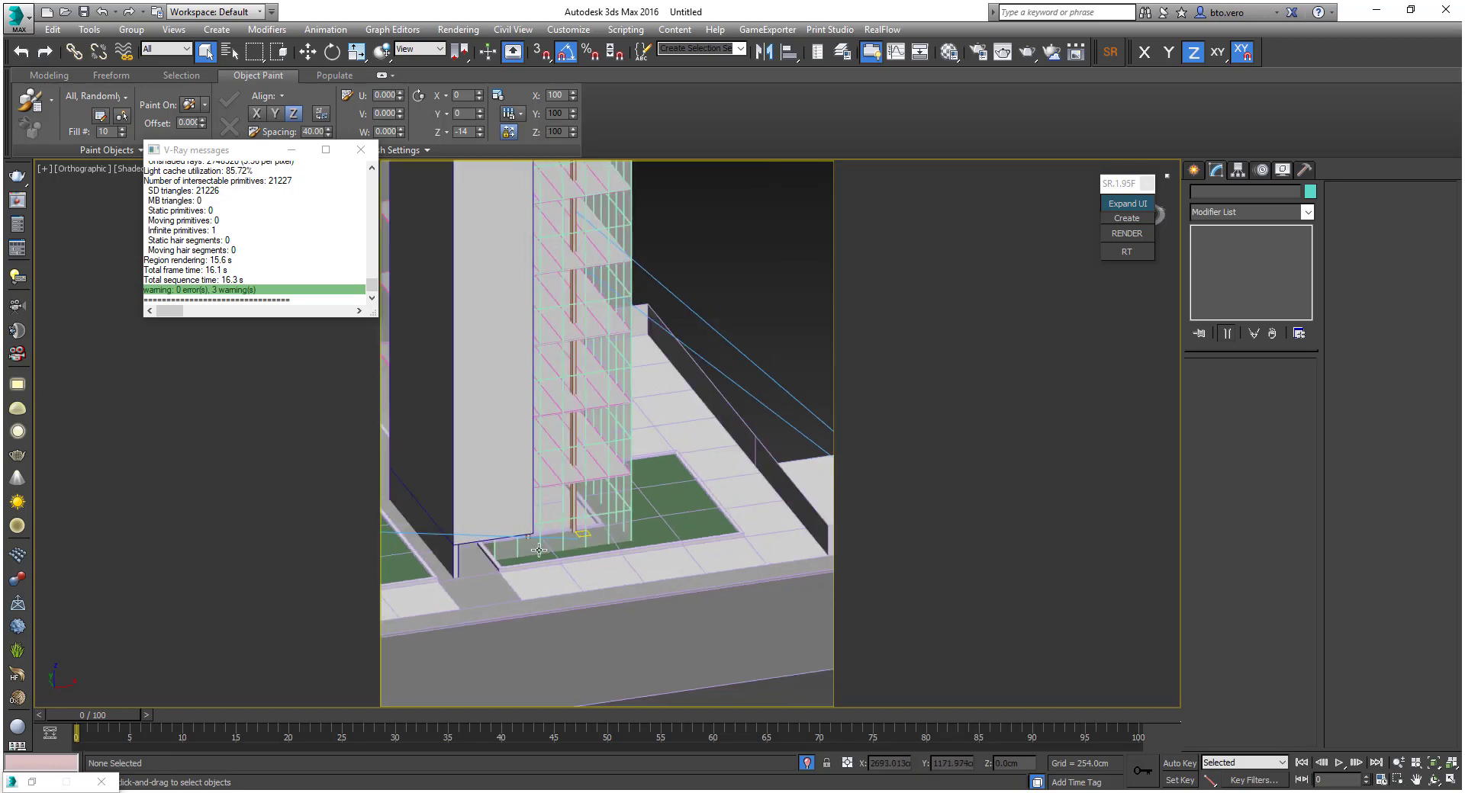
middle_drag(459, 584, 547, 590)
alt+middle_drag(723, 525, 678, 521)
middle_drag(687, 496, 686, 520)
scroll(685, 521, down, 2)
middle_drag(717, 397, 649, 486)
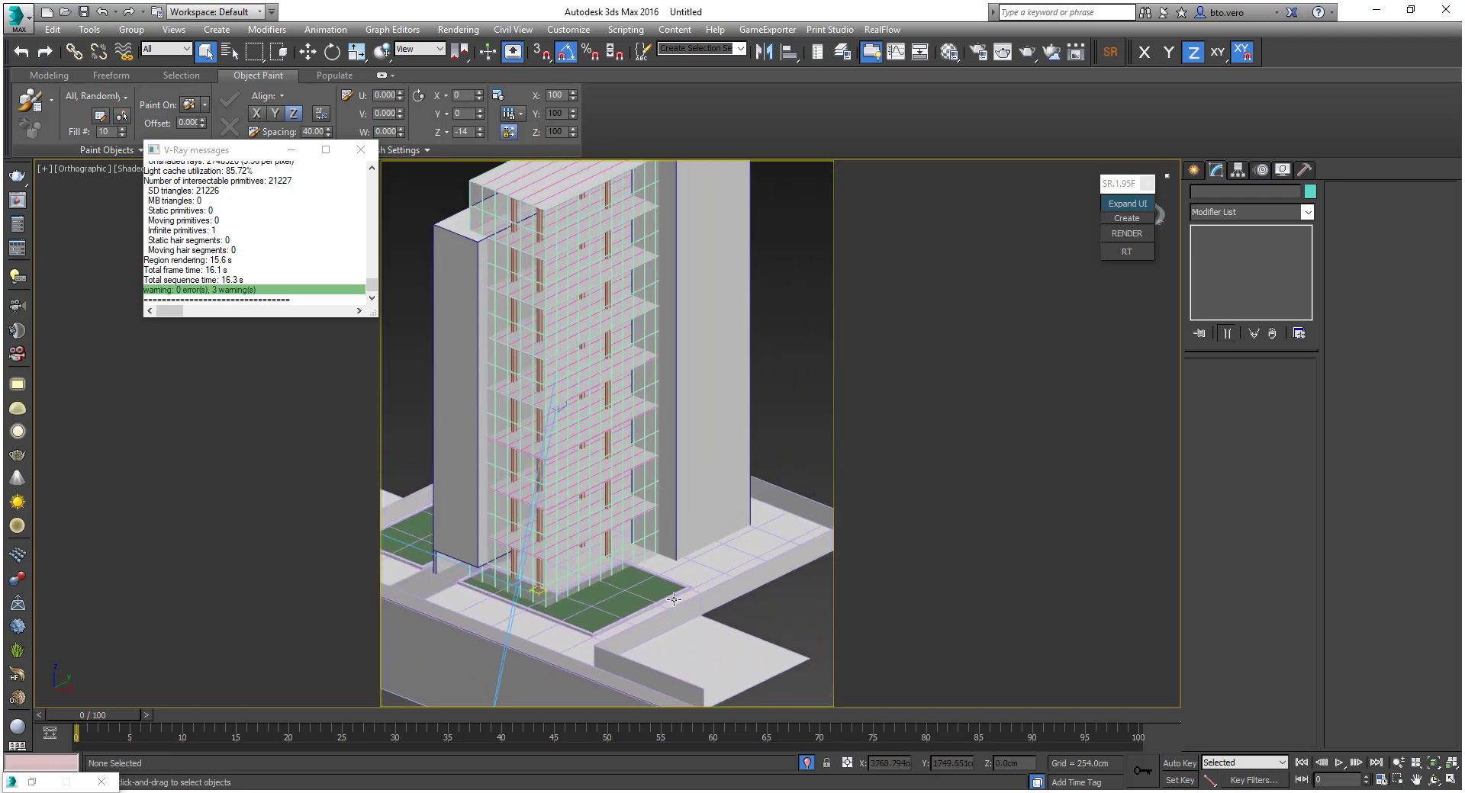
middle_drag(751, 527, 782, 471)
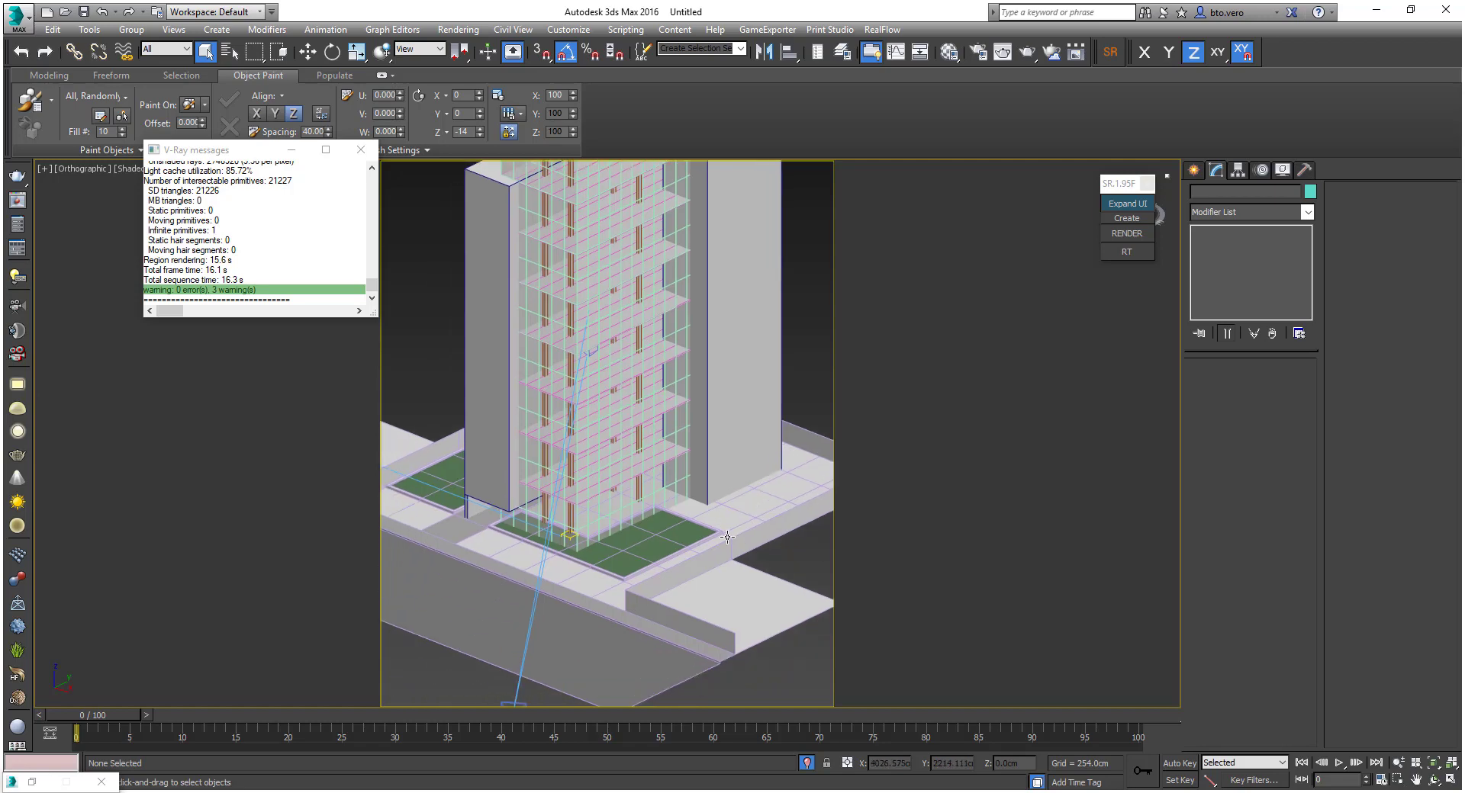
scroll(588, 578, up, 2)
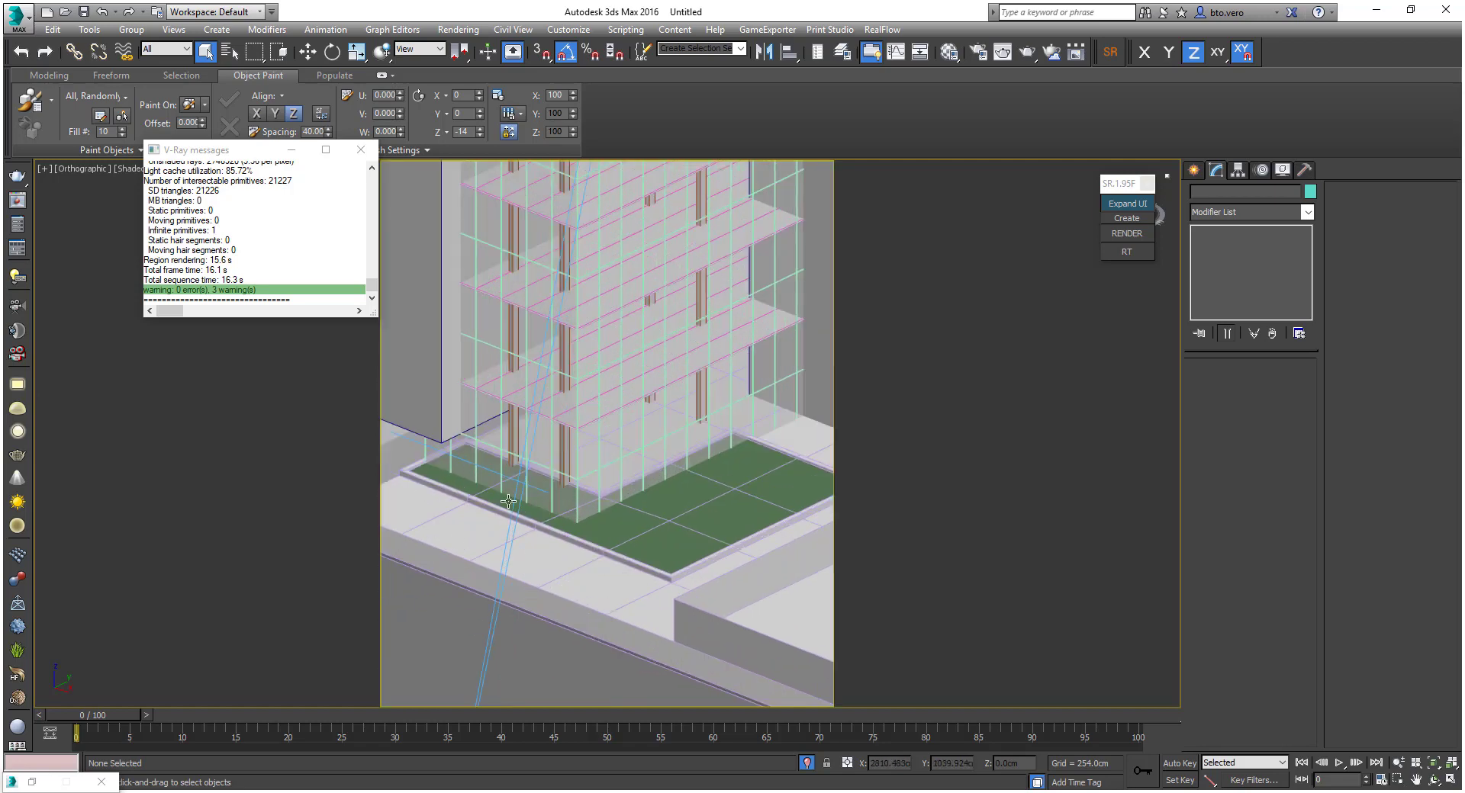
scroll(508, 503, down, 3)
alt+middle_drag(573, 560, 612, 626)
scroll(566, 523, up, 3)
middle_drag(604, 224, 569, 399)
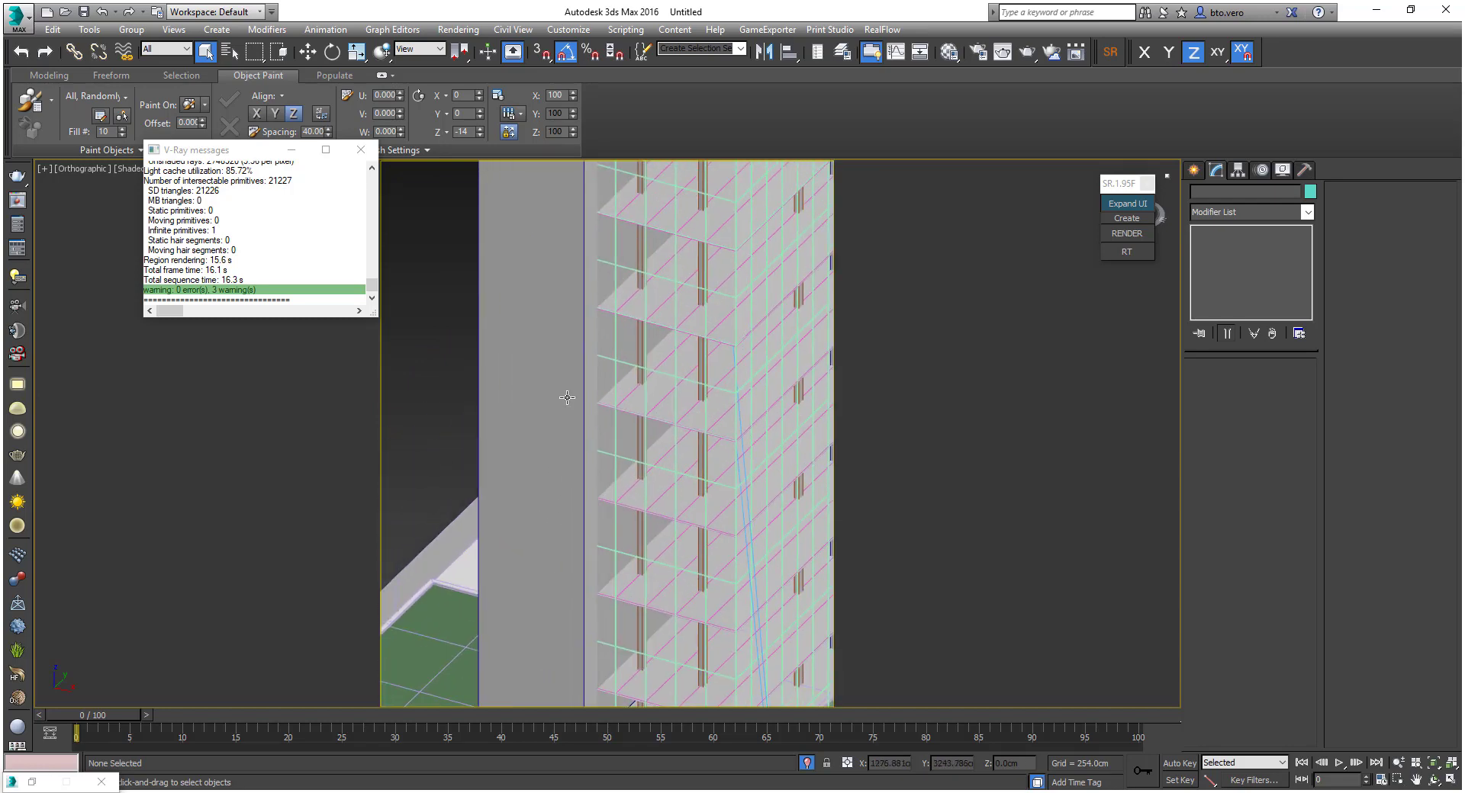
scroll(569, 399, down, 3)
middle_drag(763, 408, 687, 516)
scroll(573, 367, up, 3)
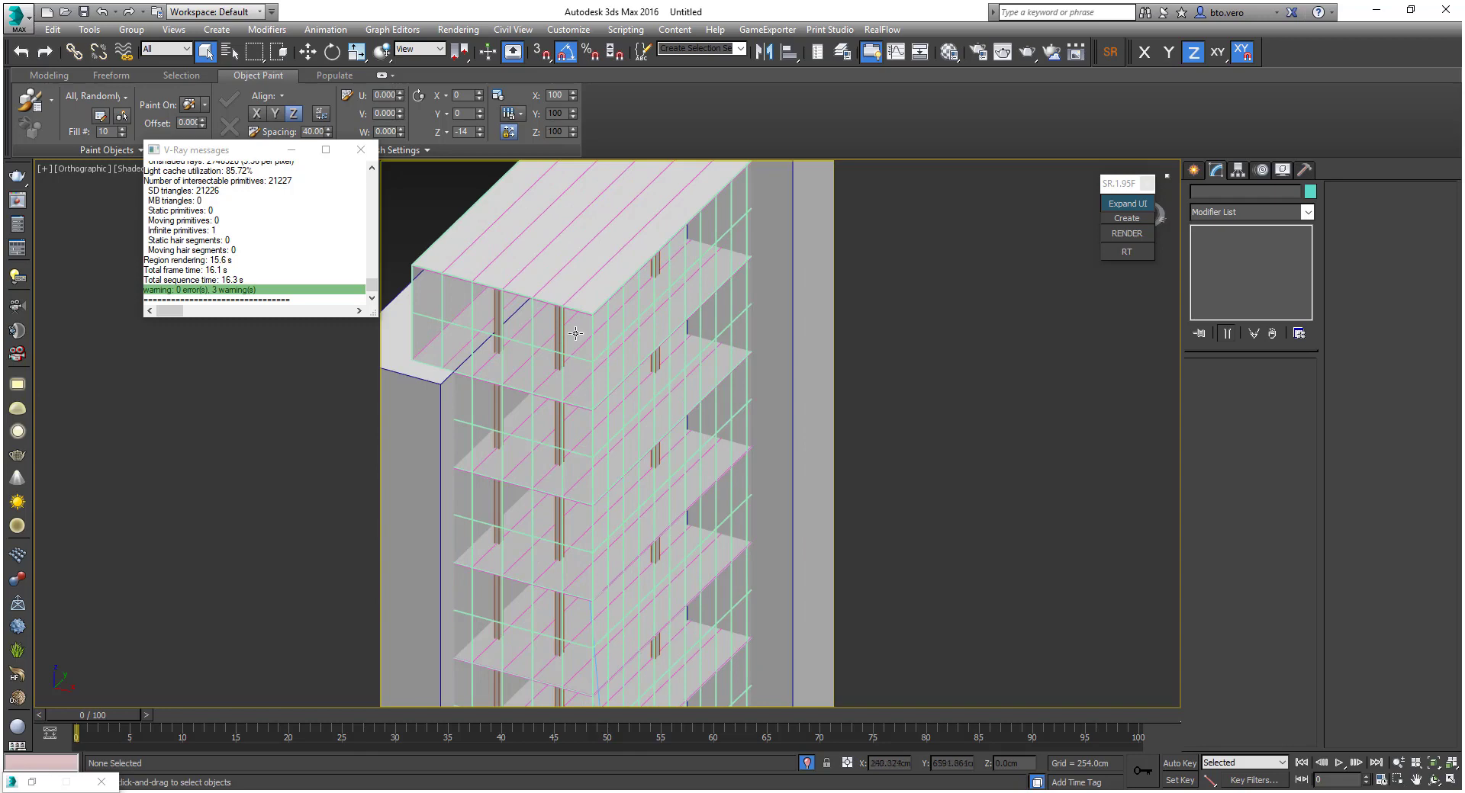
scroll(575, 333, up, 5)
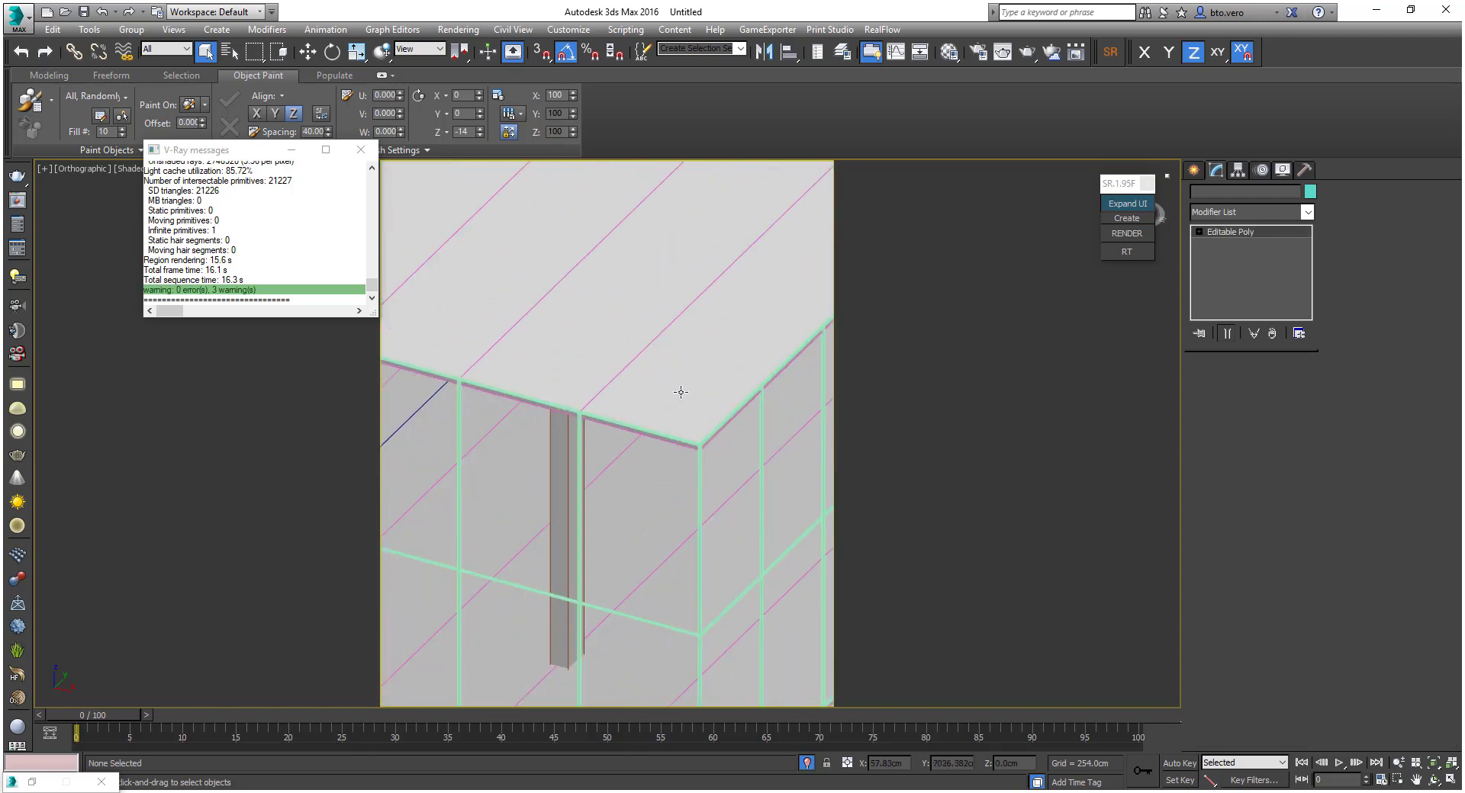
click(682, 392)
scroll(680, 393, down, 3)
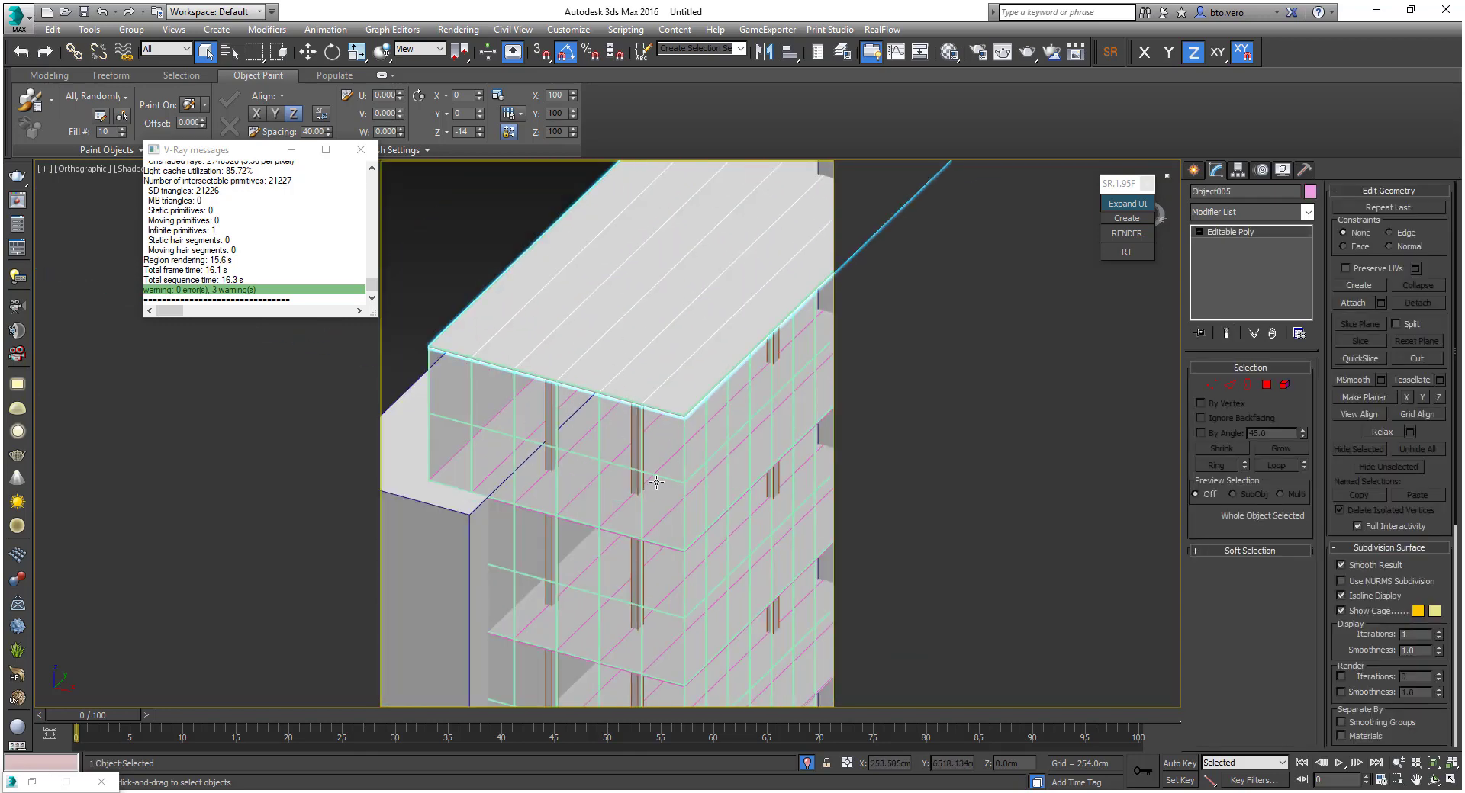
alt+middle_drag(656, 482, 665, 476)
key(F3)
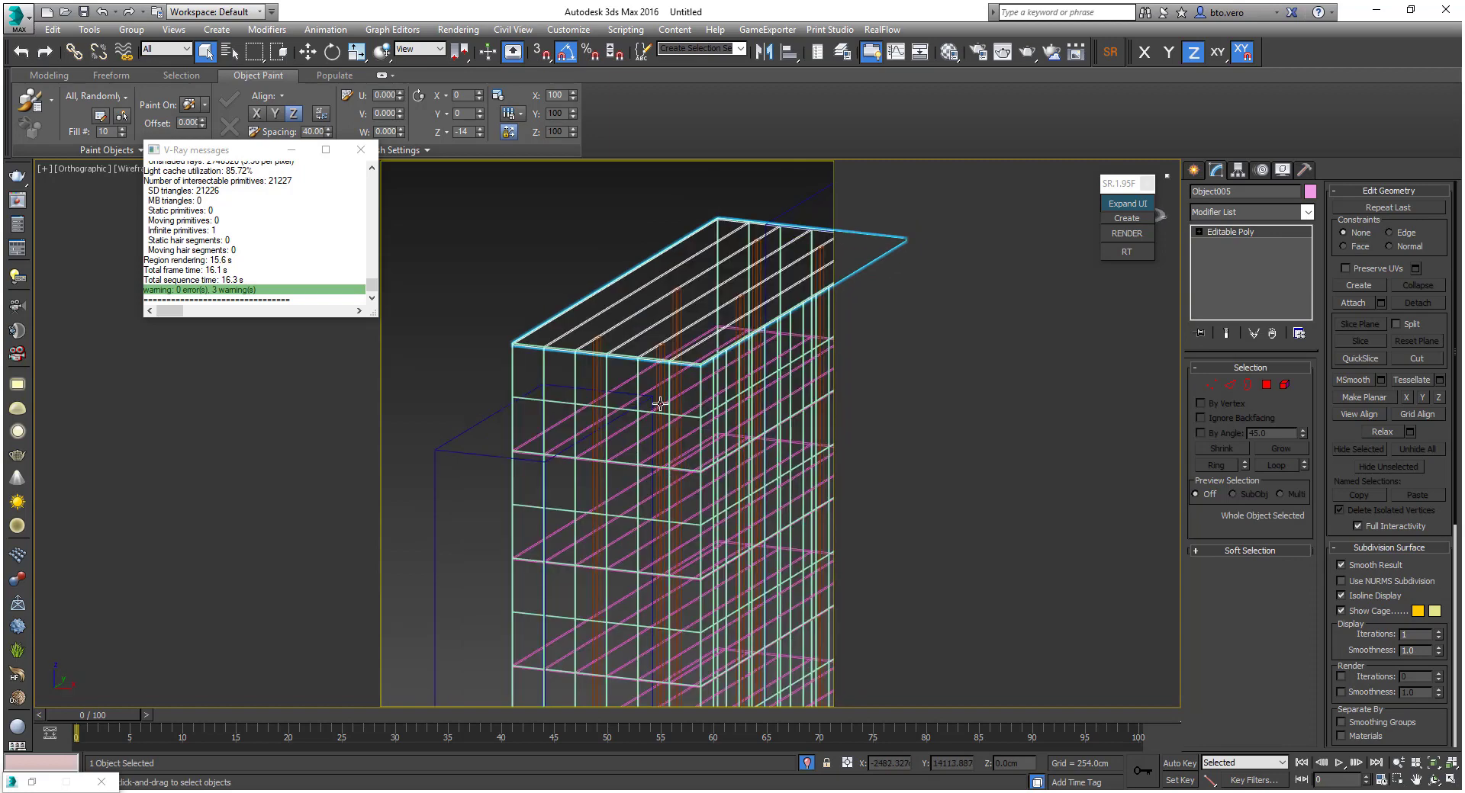
scroll(661, 406, up, 5)
click(661, 389)
key(F3)
scroll(661, 389, down, 5)
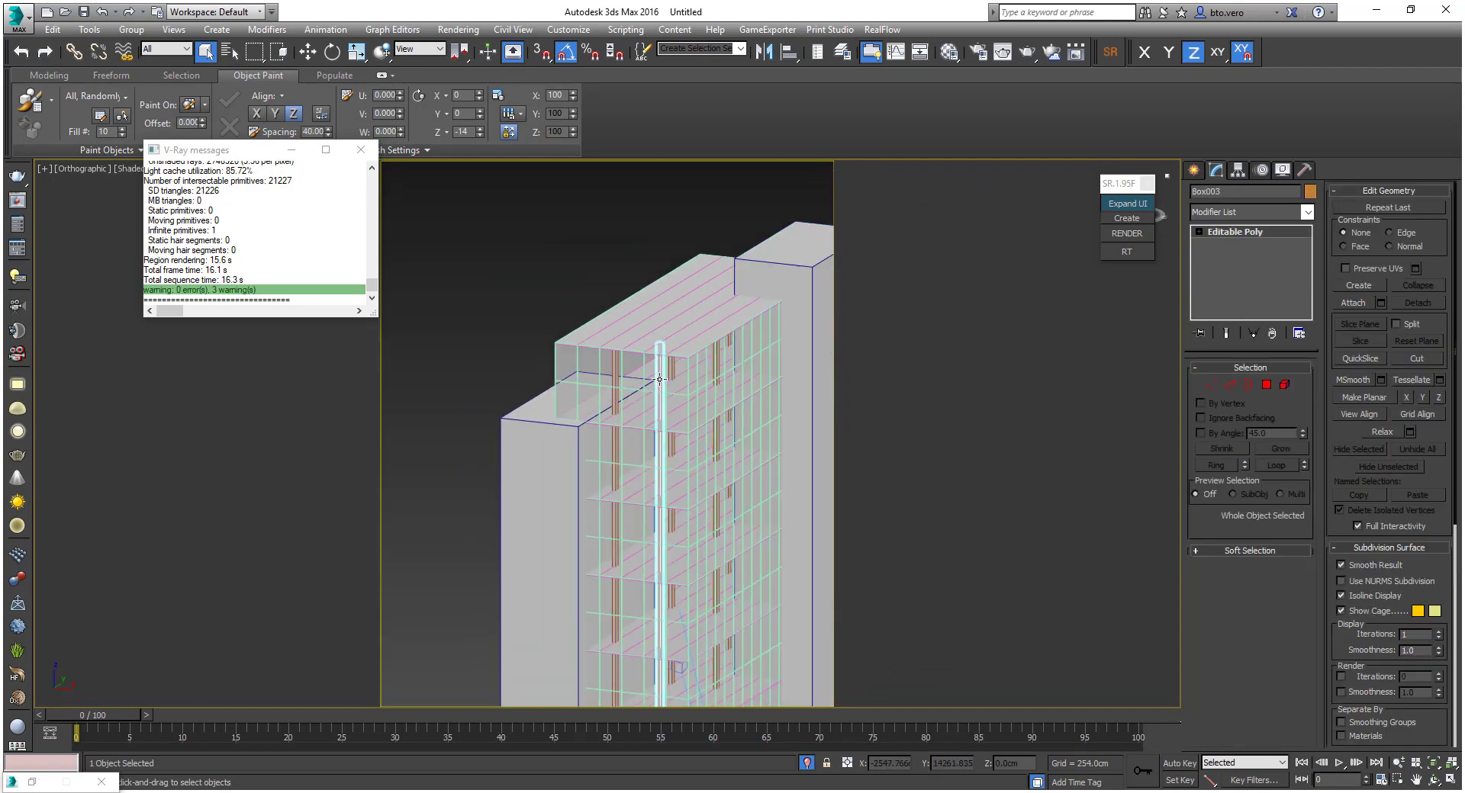
scroll(662, 456, down, 5)
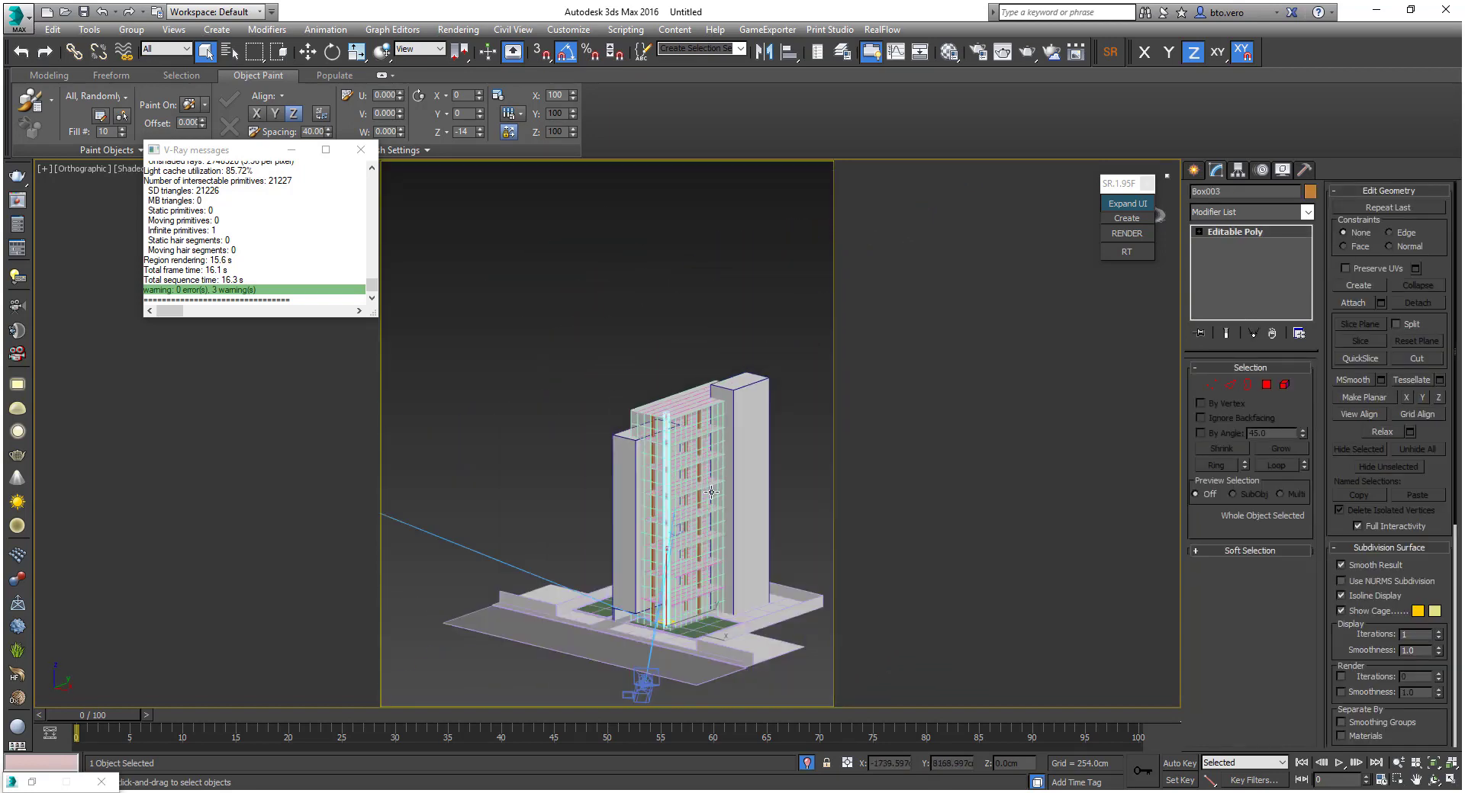
alt+middle_drag(662, 457, 627, 542)
scroll(627, 541, up, 8)
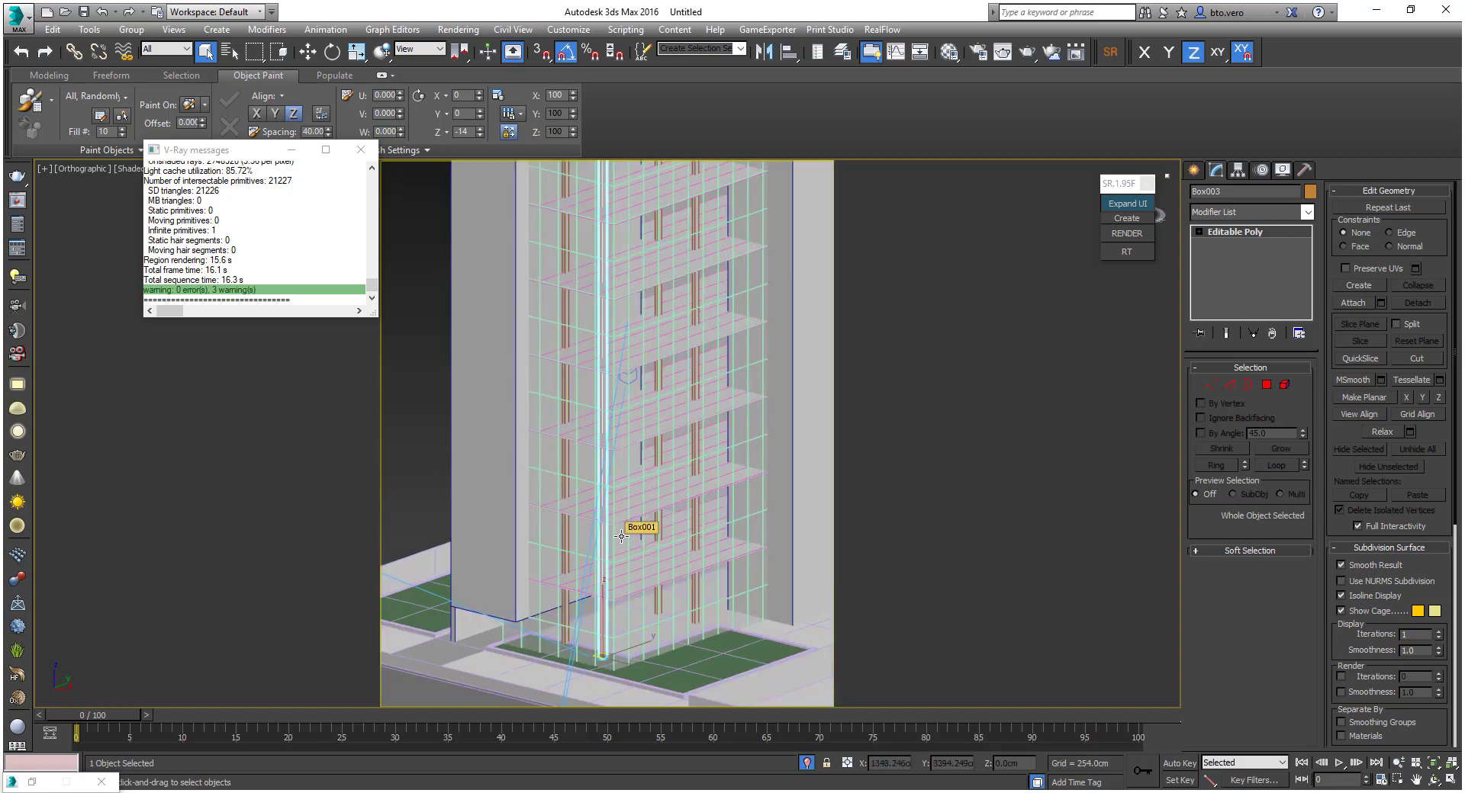
scroll(626, 537, up, 3)
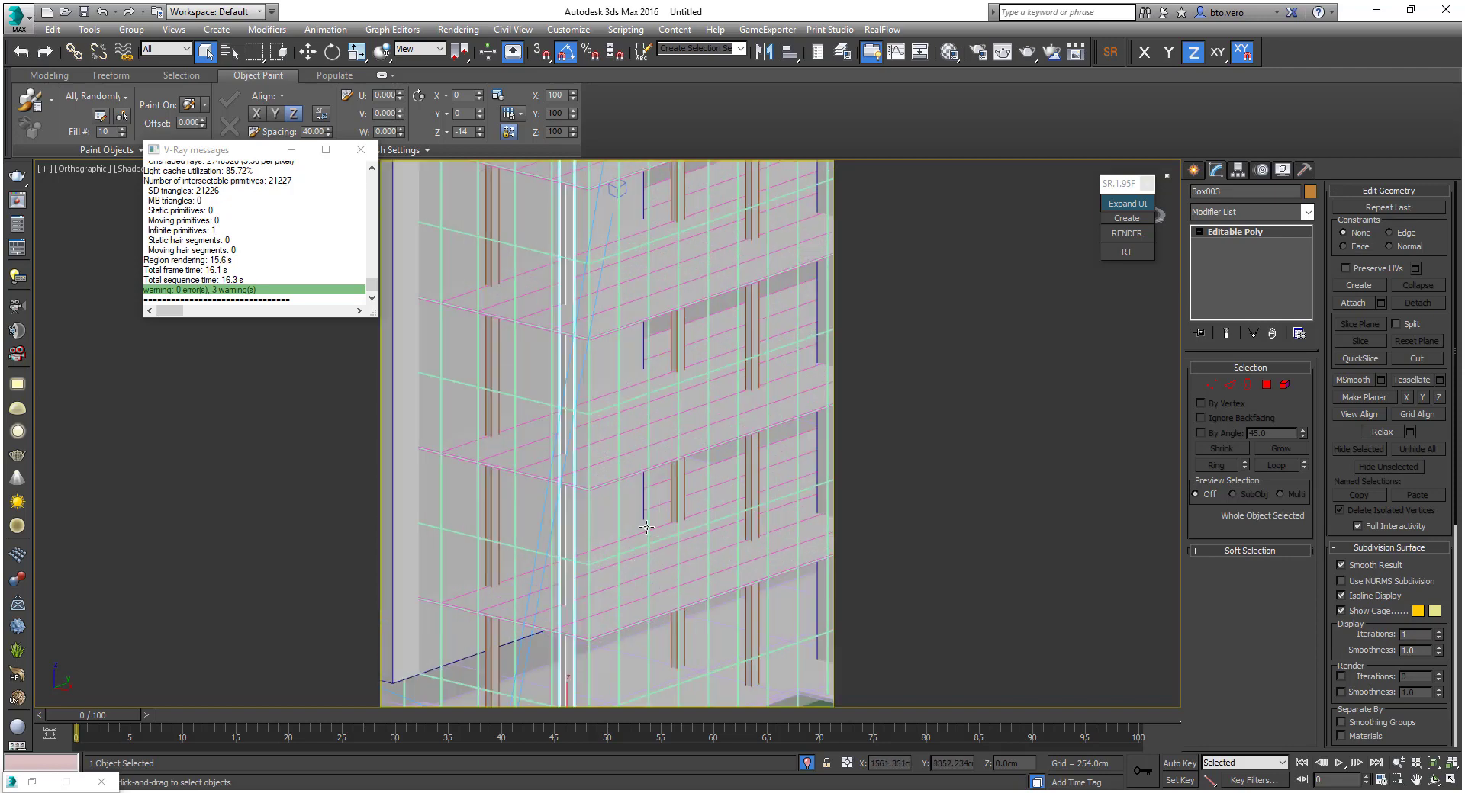
scroll(644, 519, down, 5)
Select the glass box that encloses the tower's floor slabs and columns
click(631, 203)
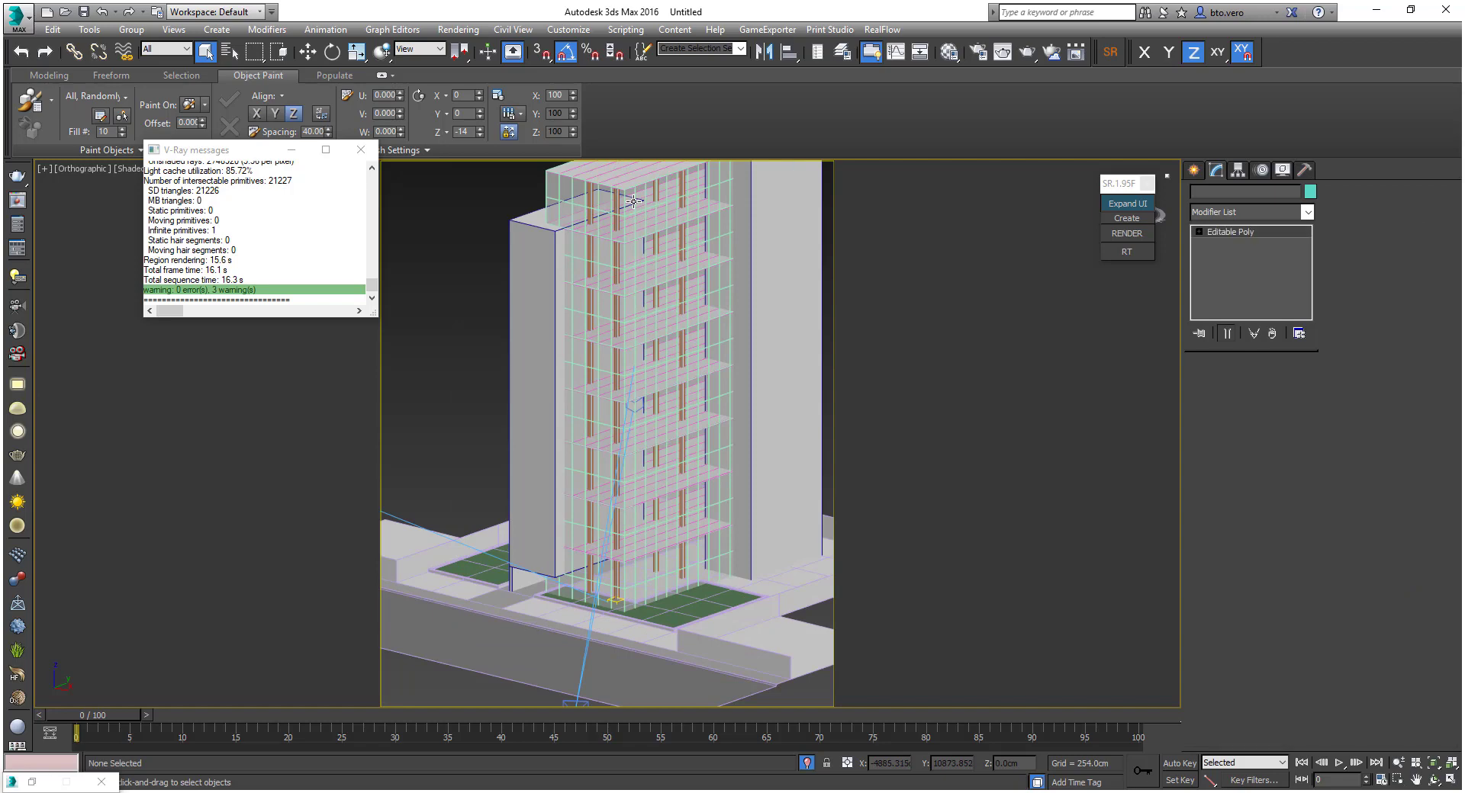
click(641, 210)
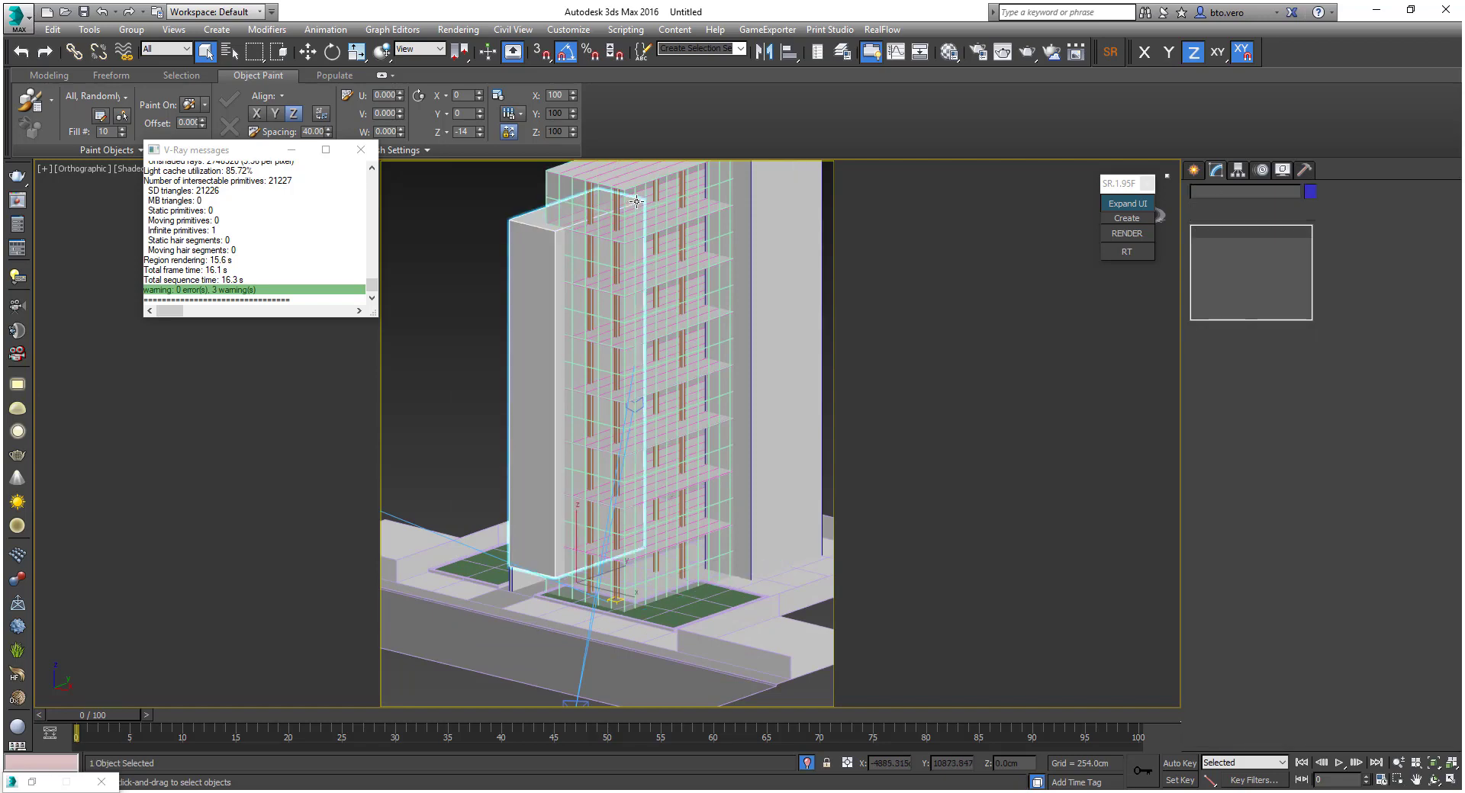
scroll(662, 229, up, 8)
click(669, 319)
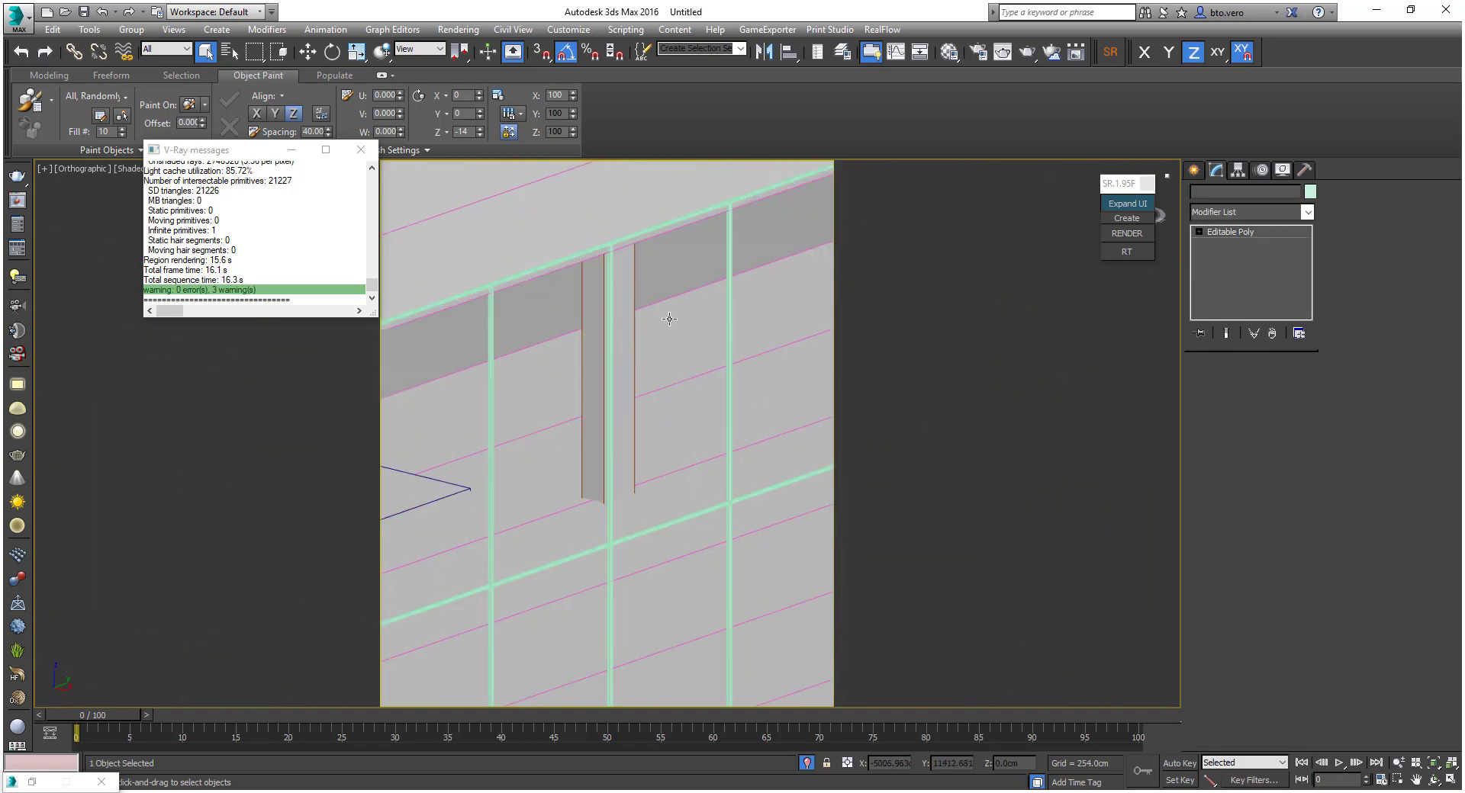
Load the Vidro guarda corpo VRayMtl from the Curso.mat library into the empty second material slot
key(m)
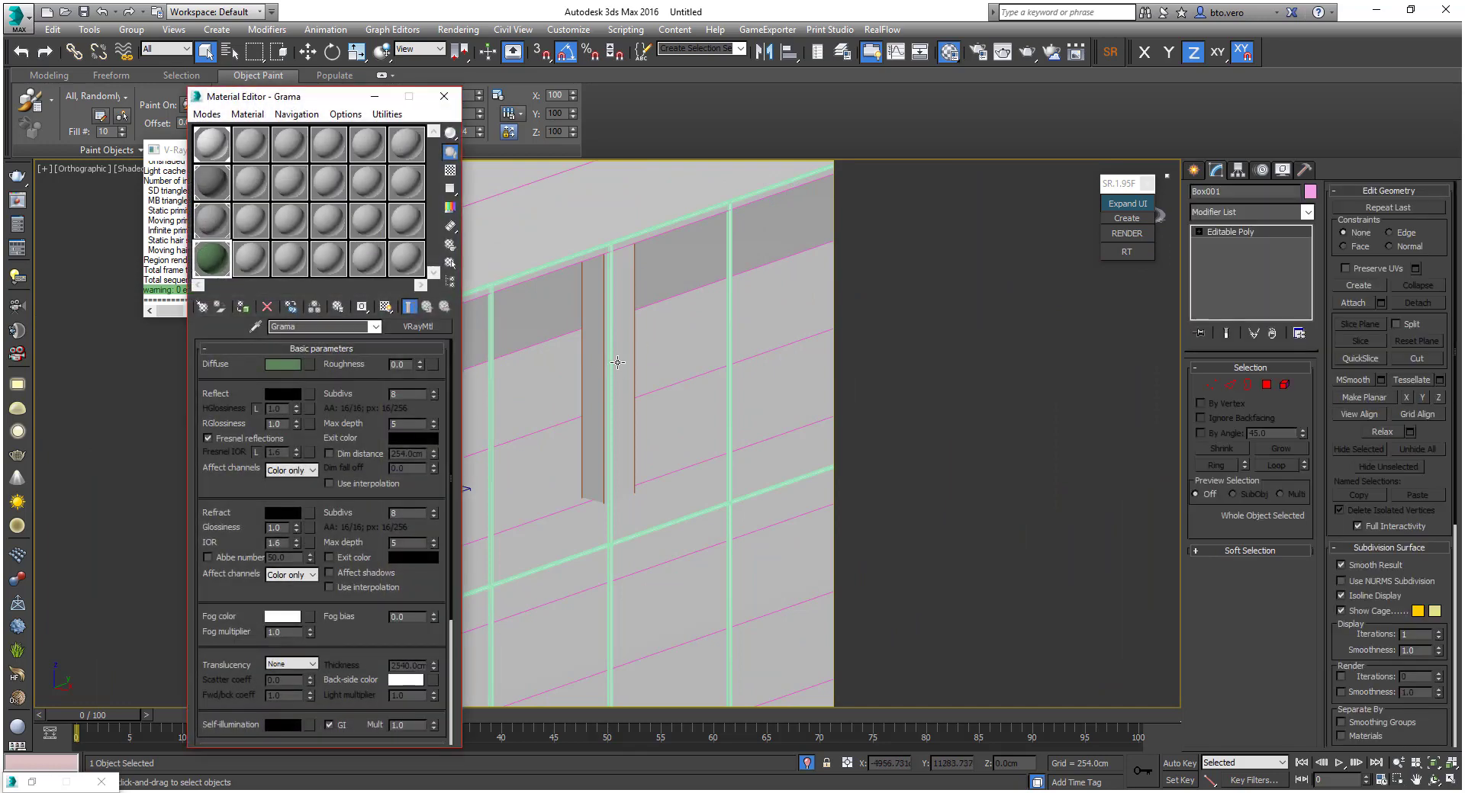
click(254, 158)
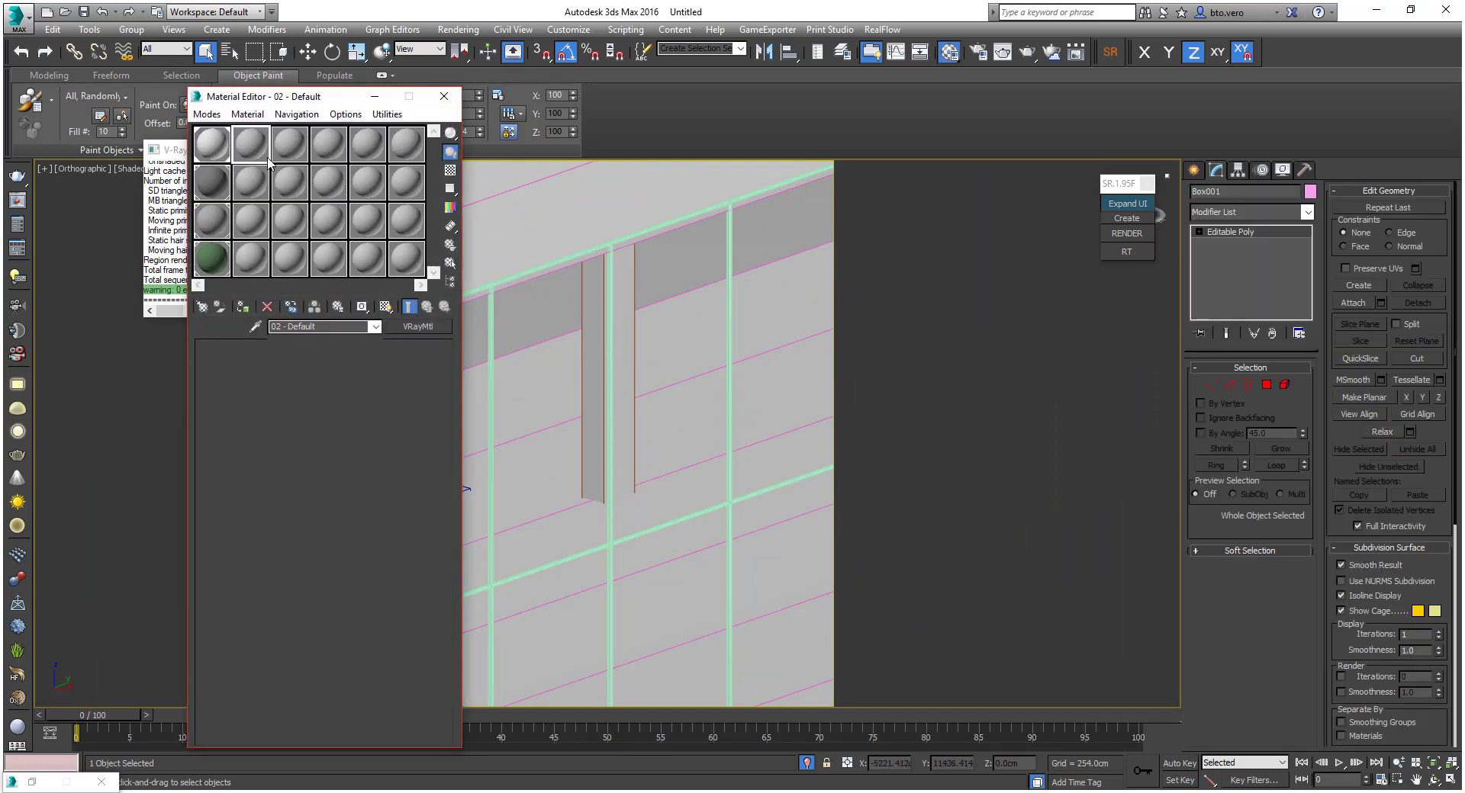
click(437, 325)
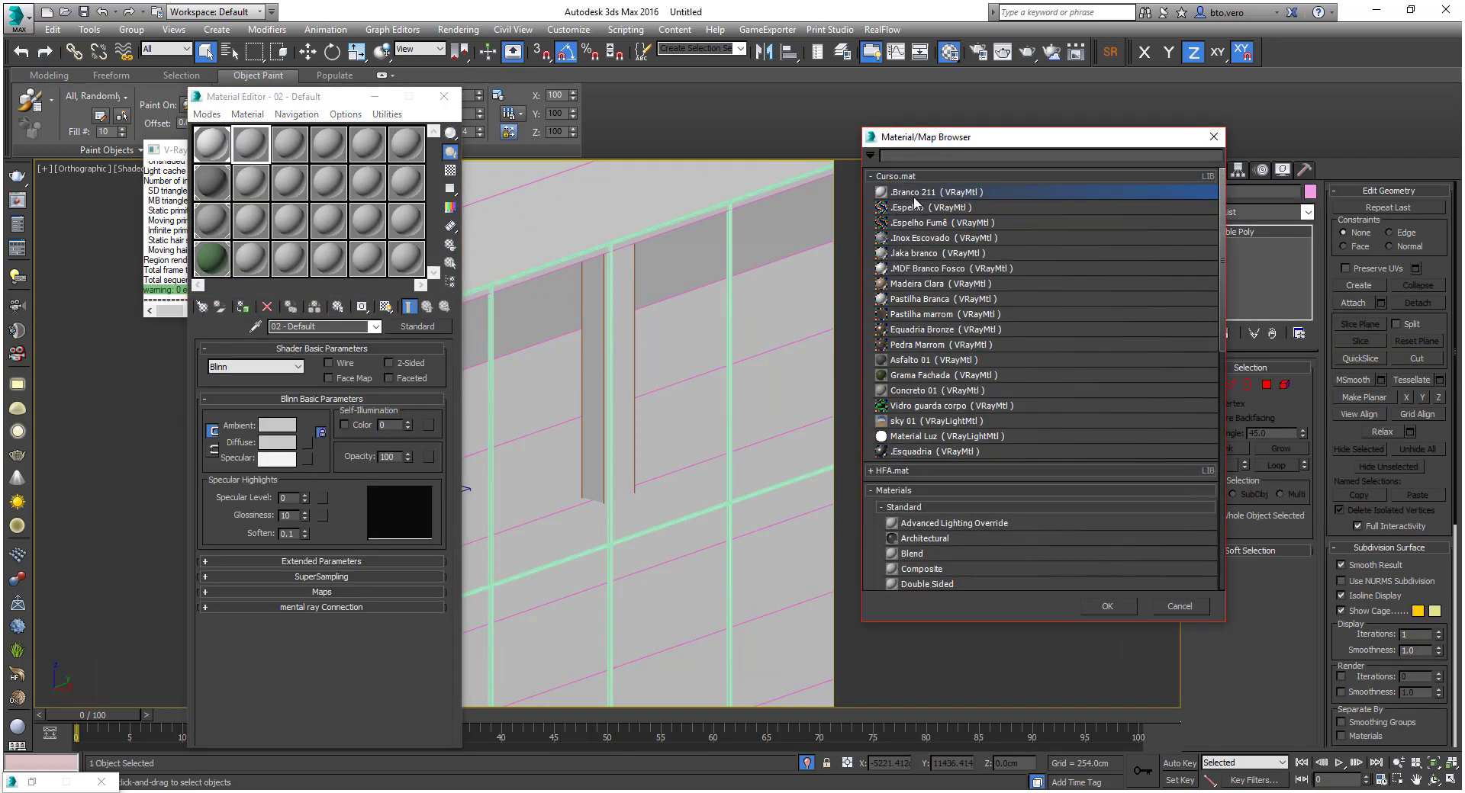
click(930, 406)
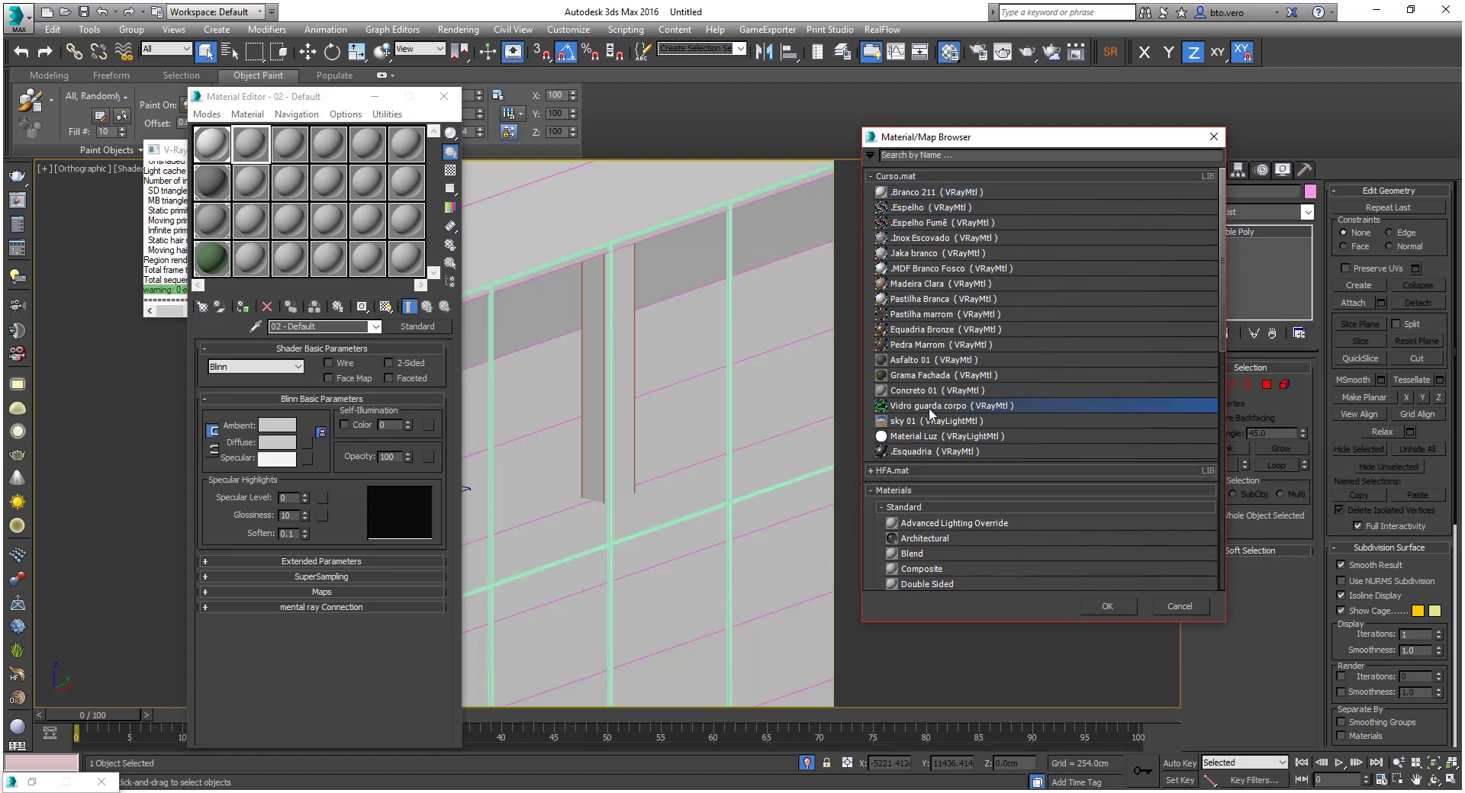
click(1114, 607)
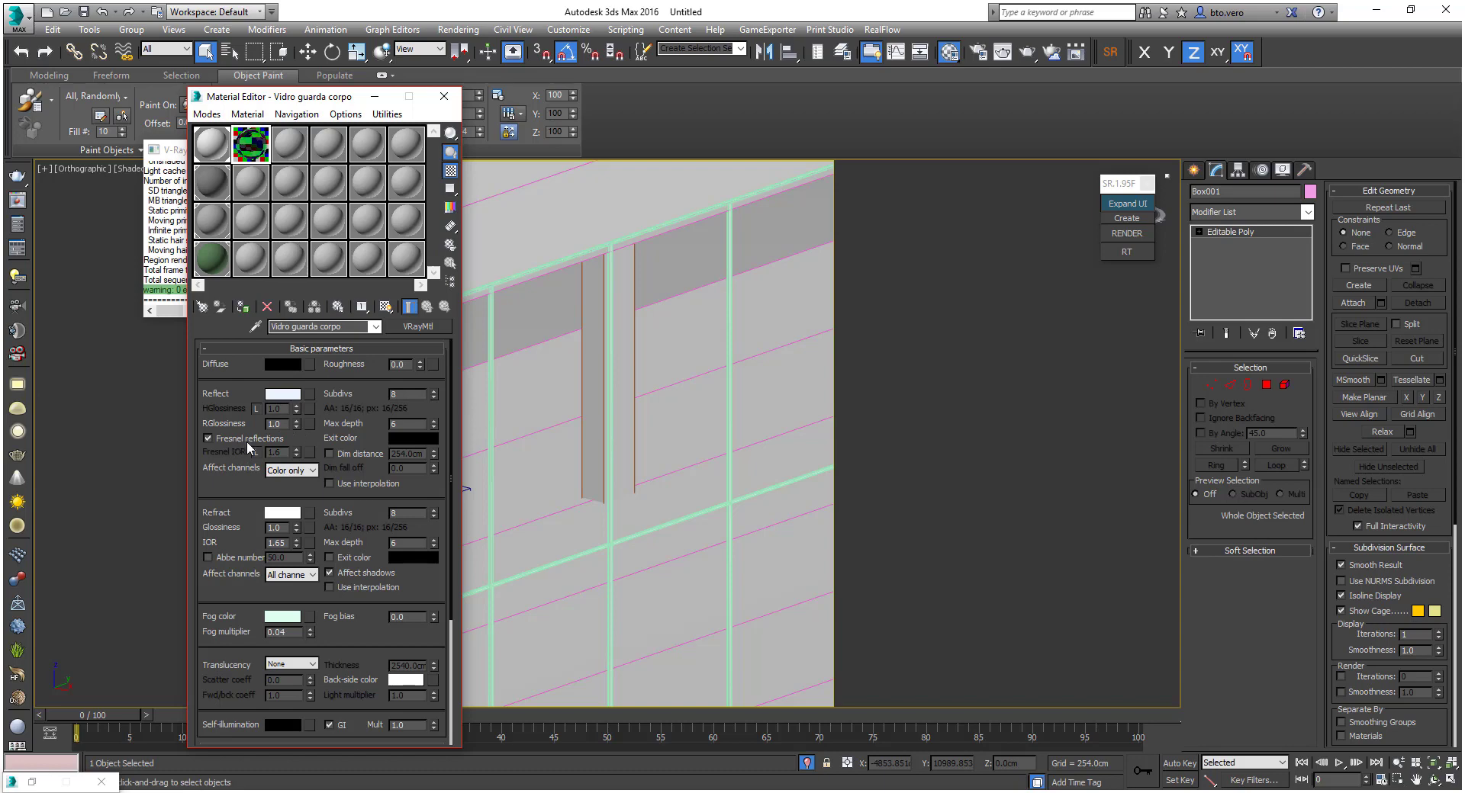
Examine the glass material's reflection, refraction and fog settings, including the exact fog colour
scroll(264, 462, down, 2)
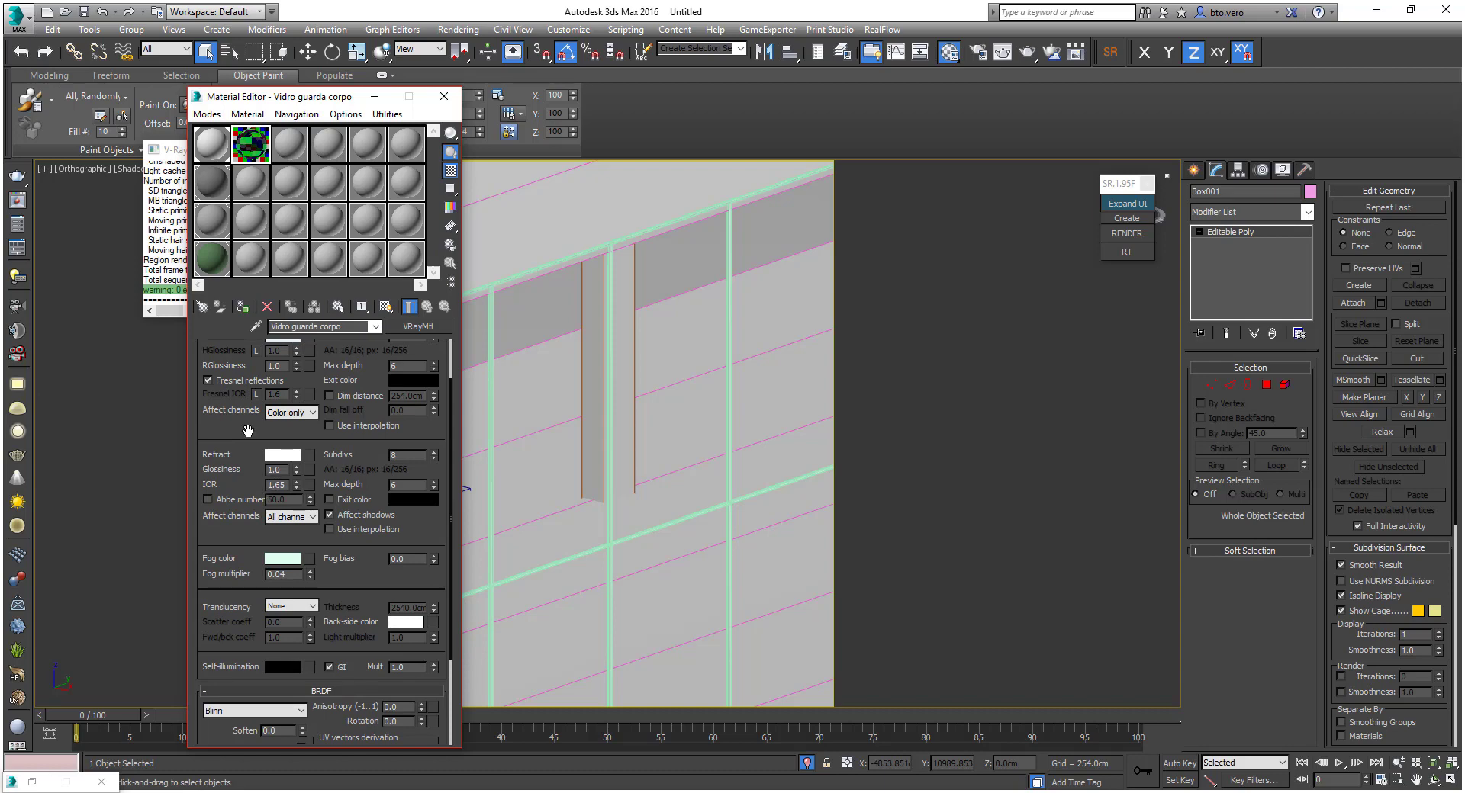
scroll(249, 457, up, 2)
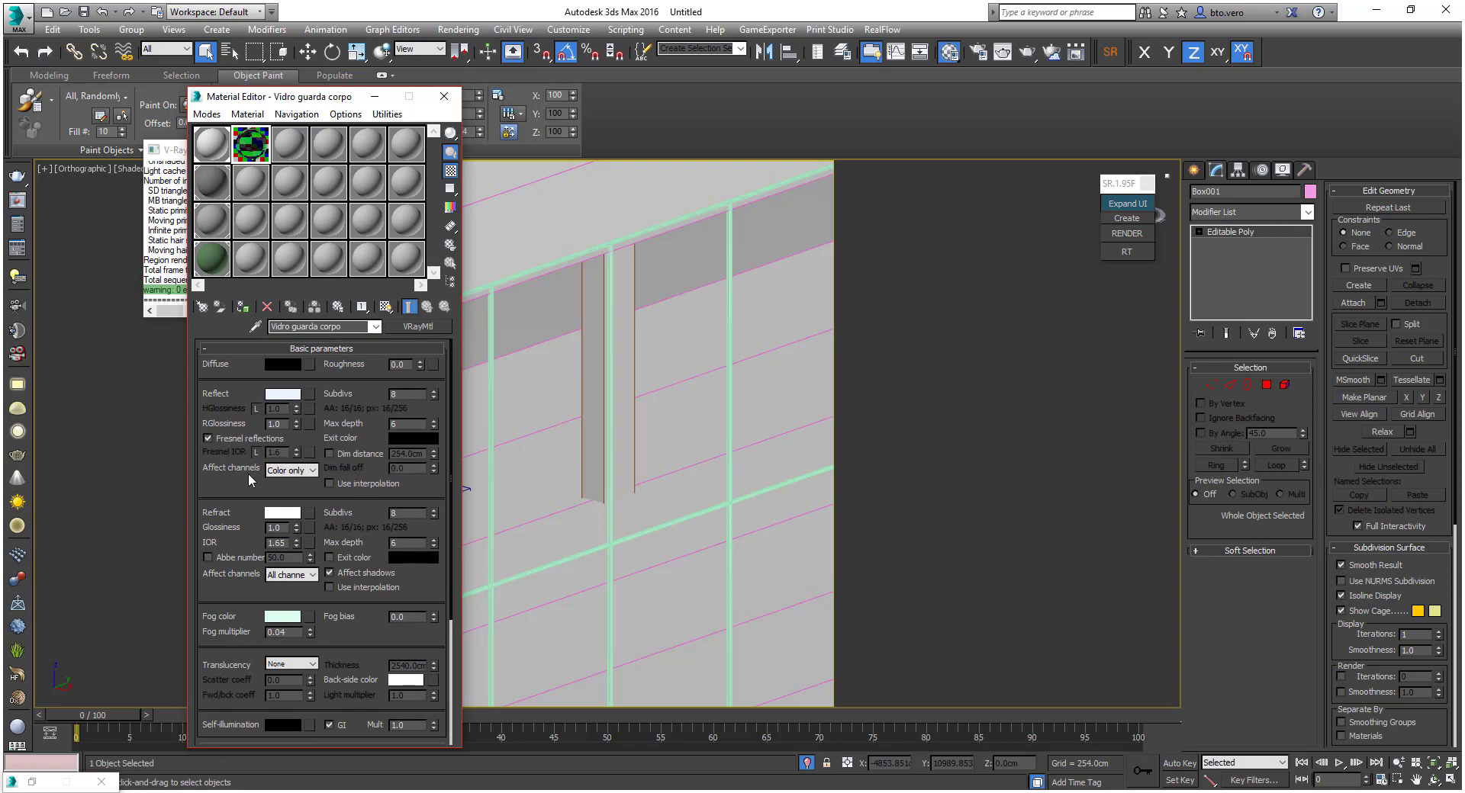
scroll(249, 475, down, 1)
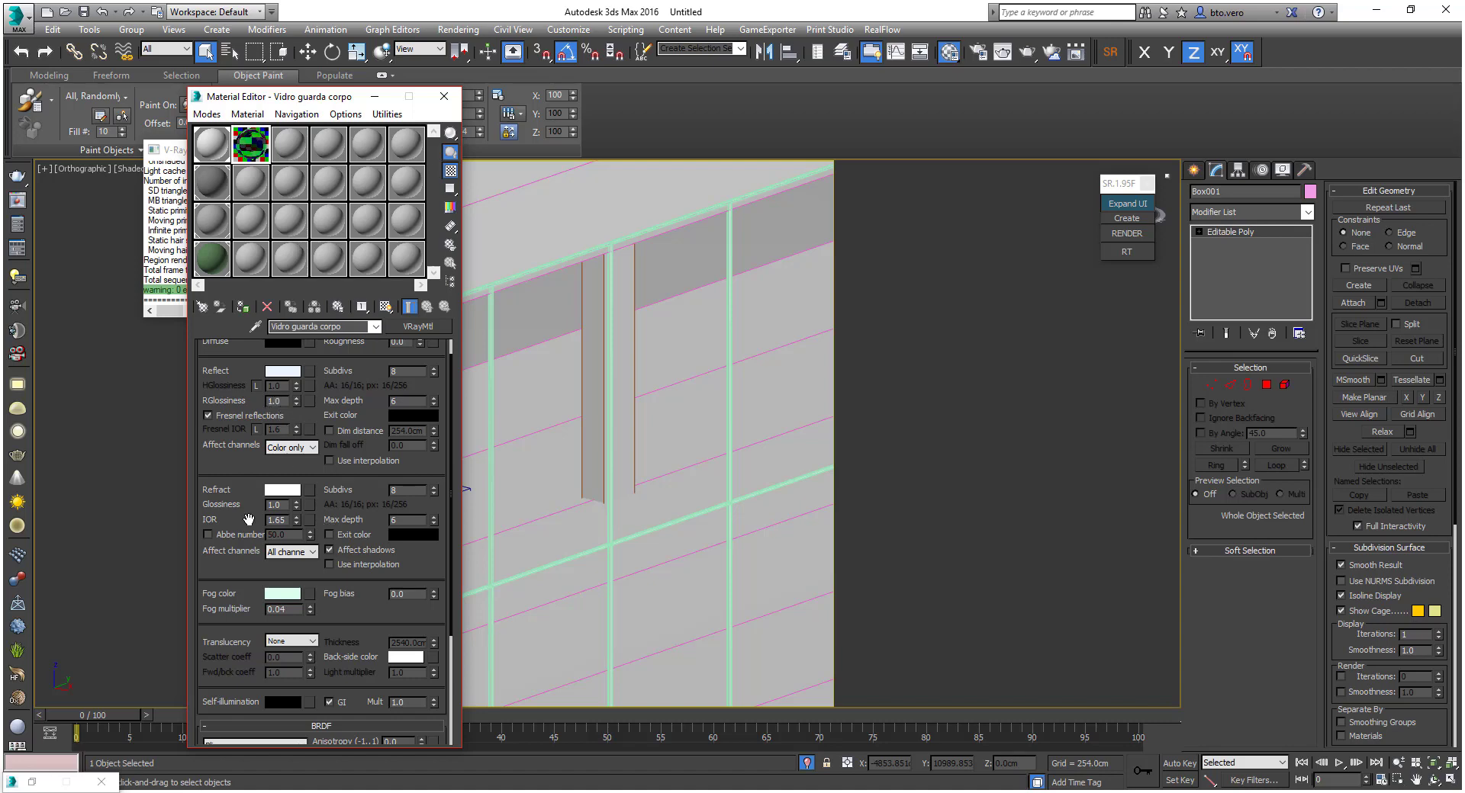
scroll(245, 494, down, 2)
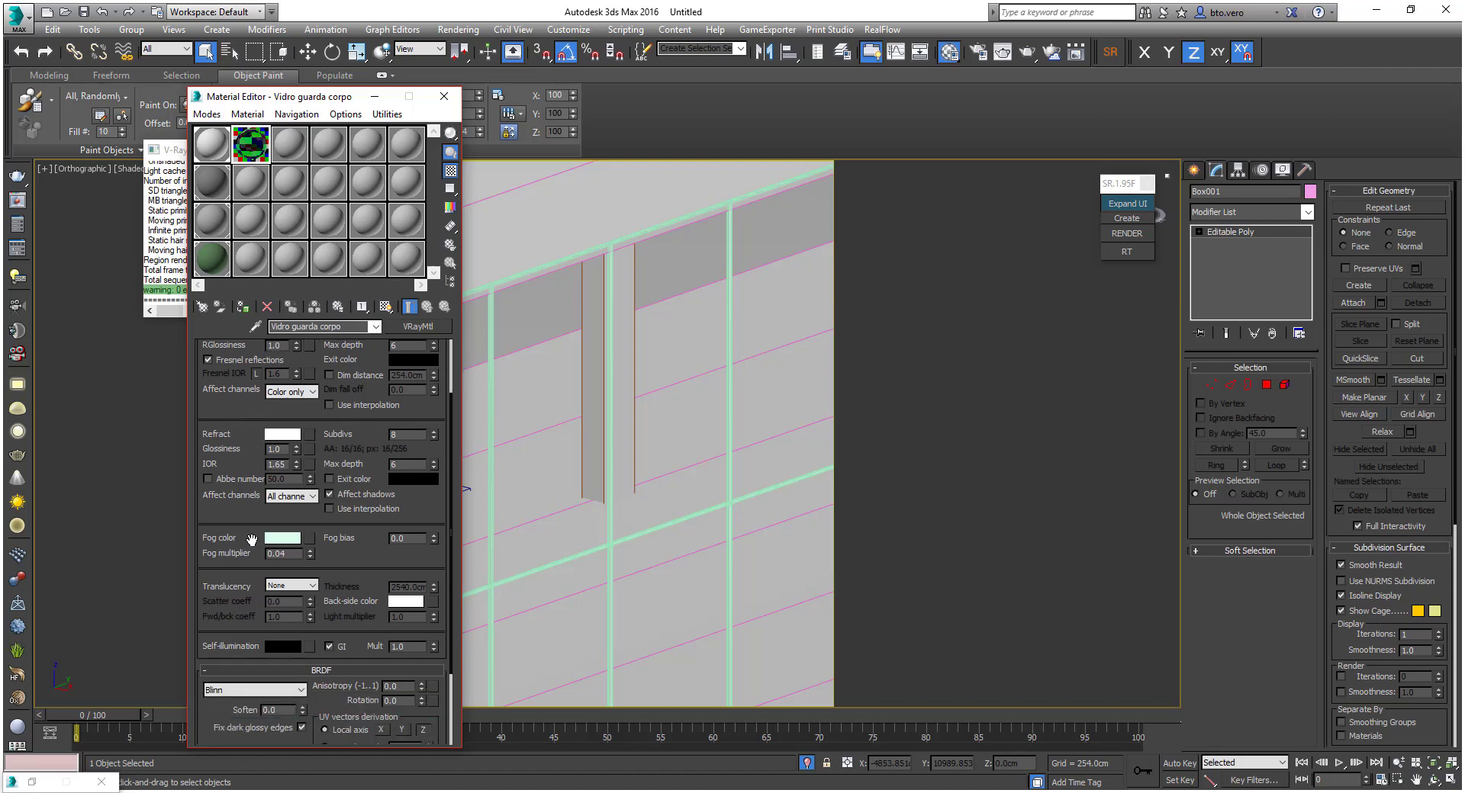
click(281, 540)
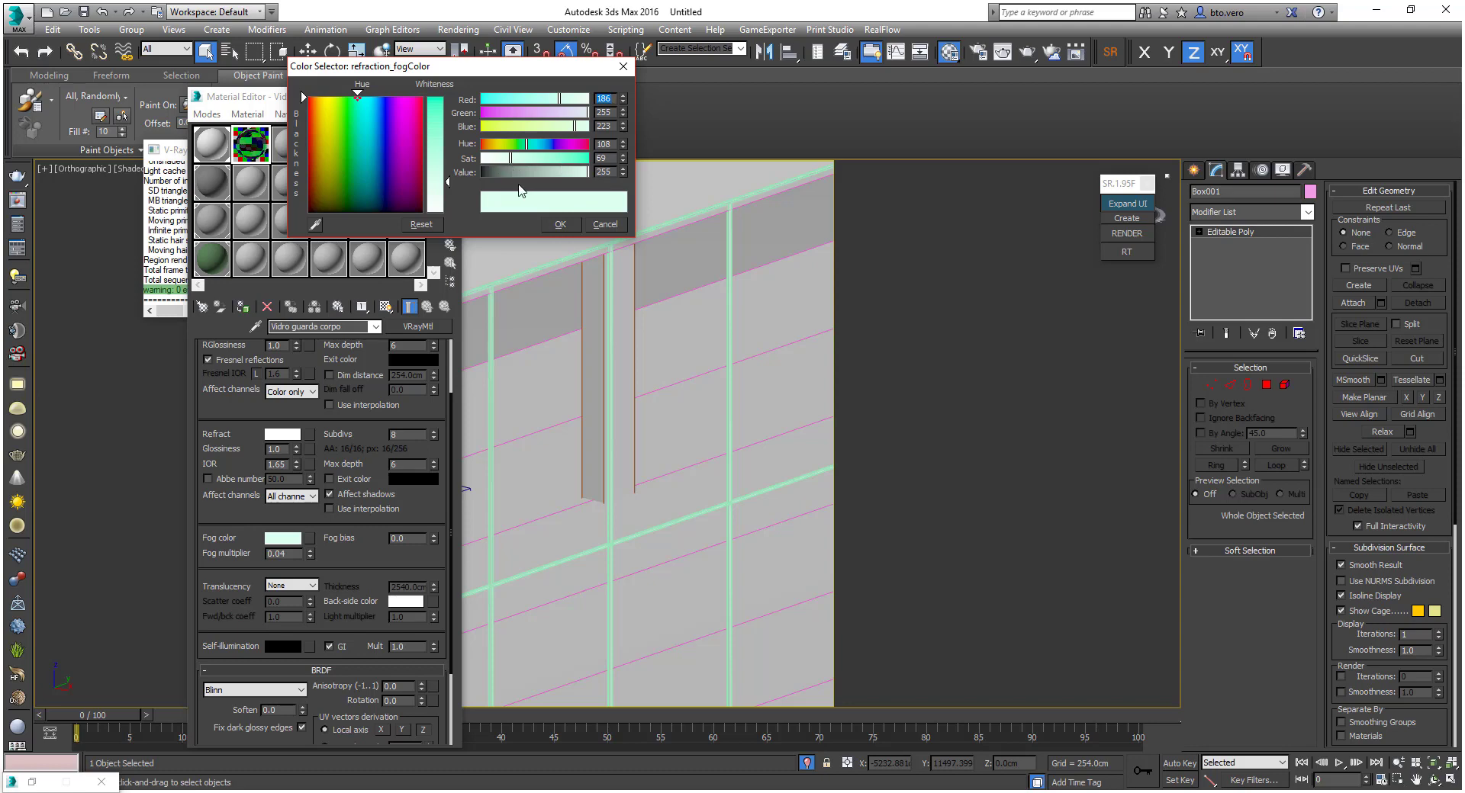
click(560, 225)
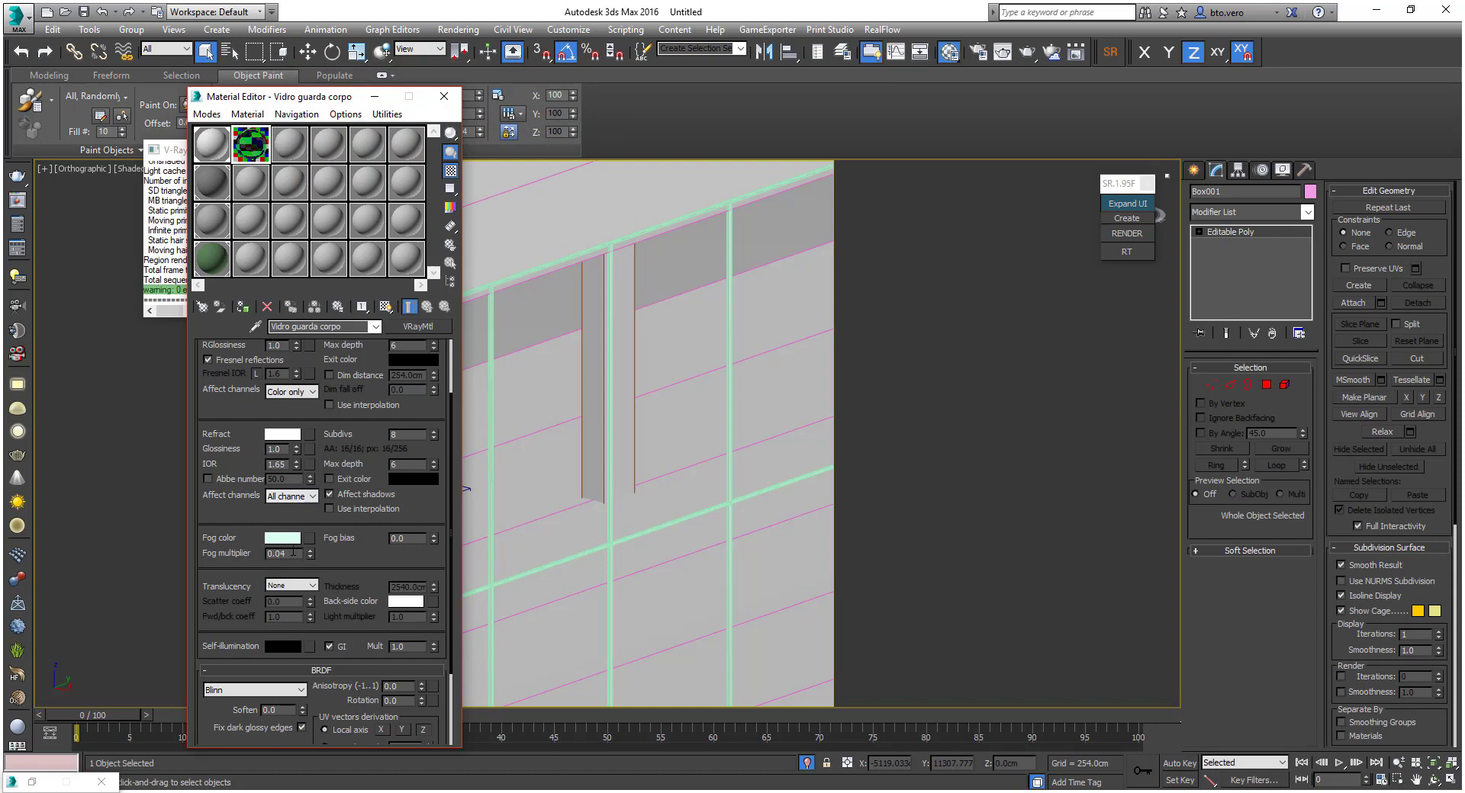
Turn off see-through display for the tower's glass box and assign the Vidro guarda corpo material to it
click(522, 436)
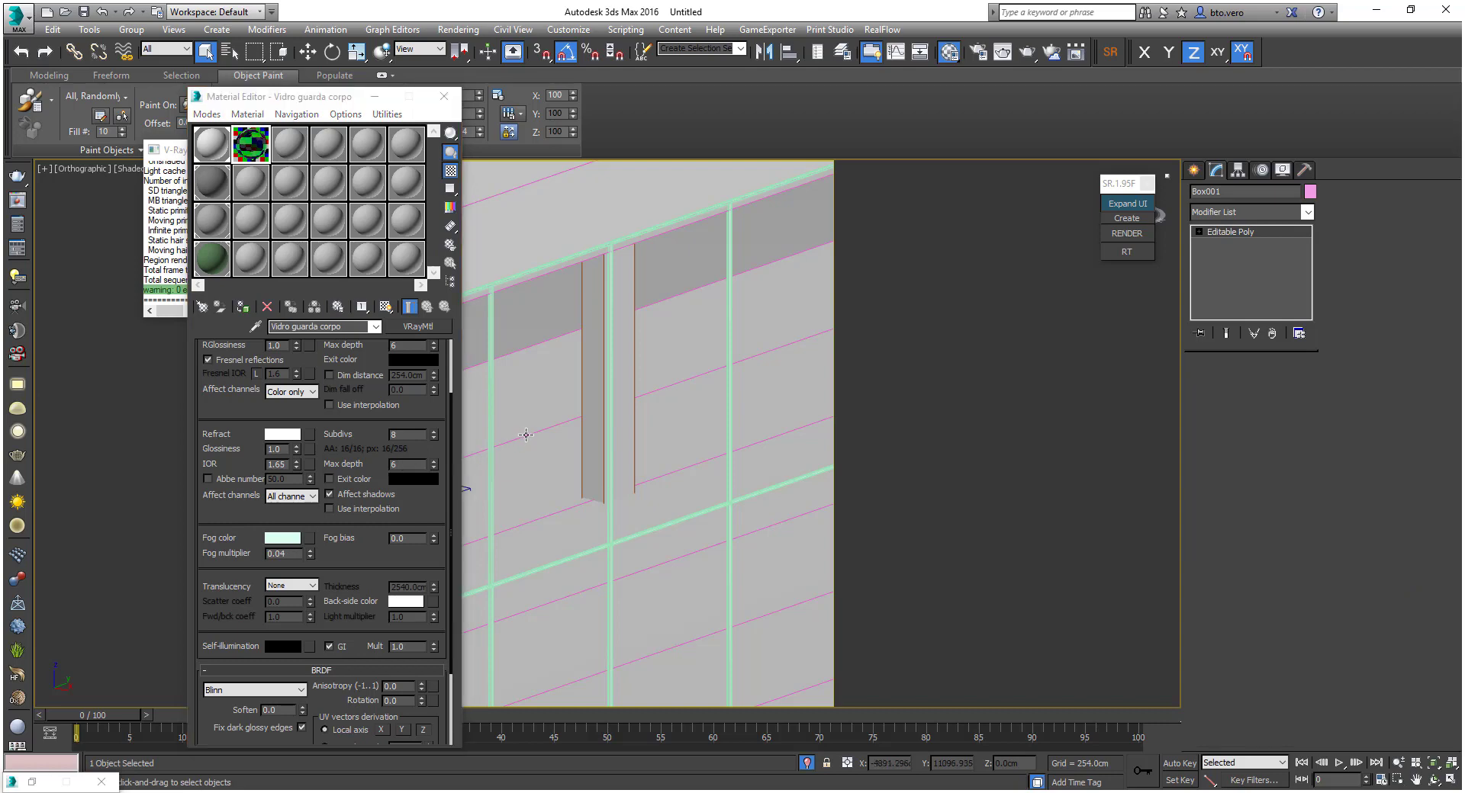
scroll(621, 461, up, 2)
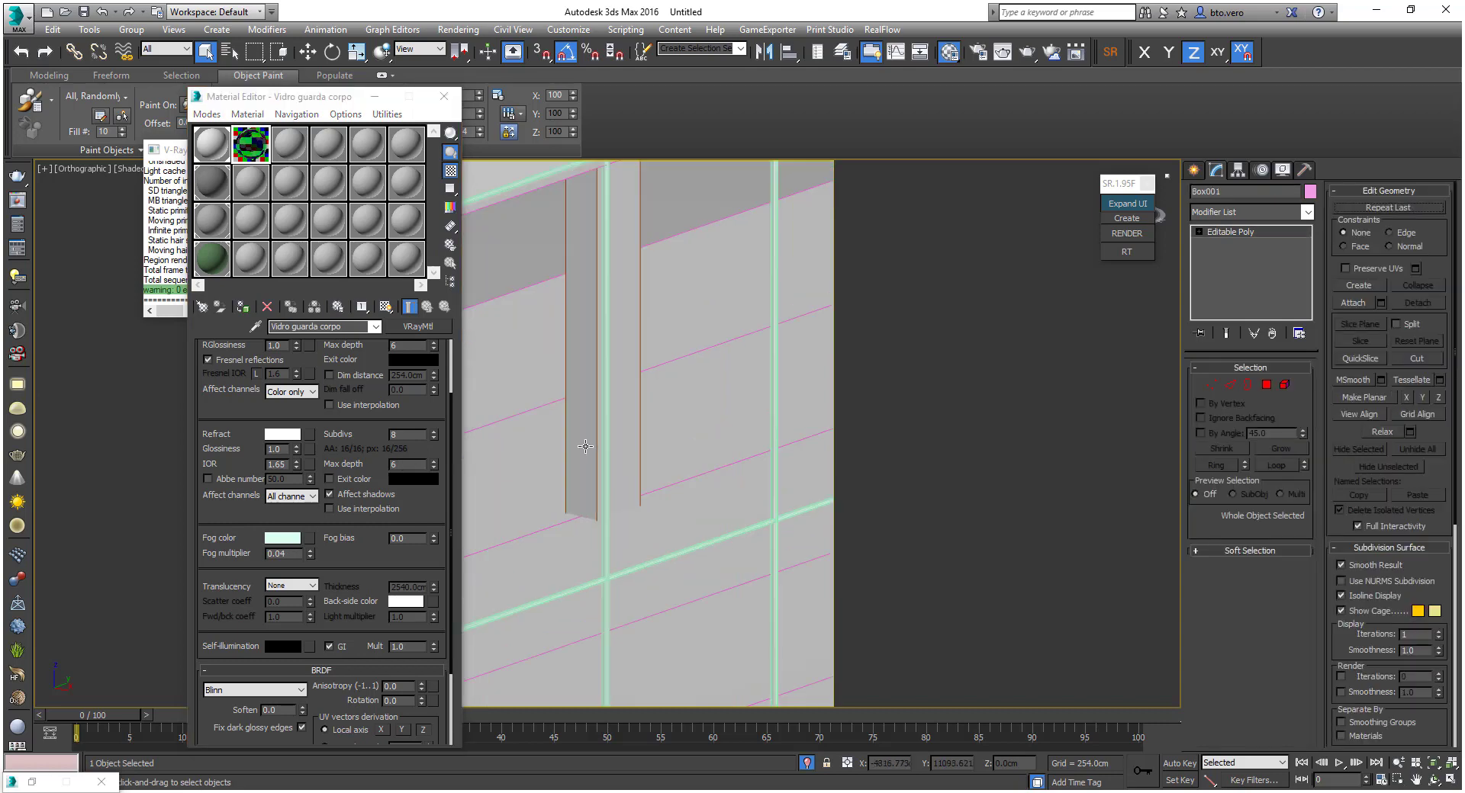
scroll(742, 394, down, 2)
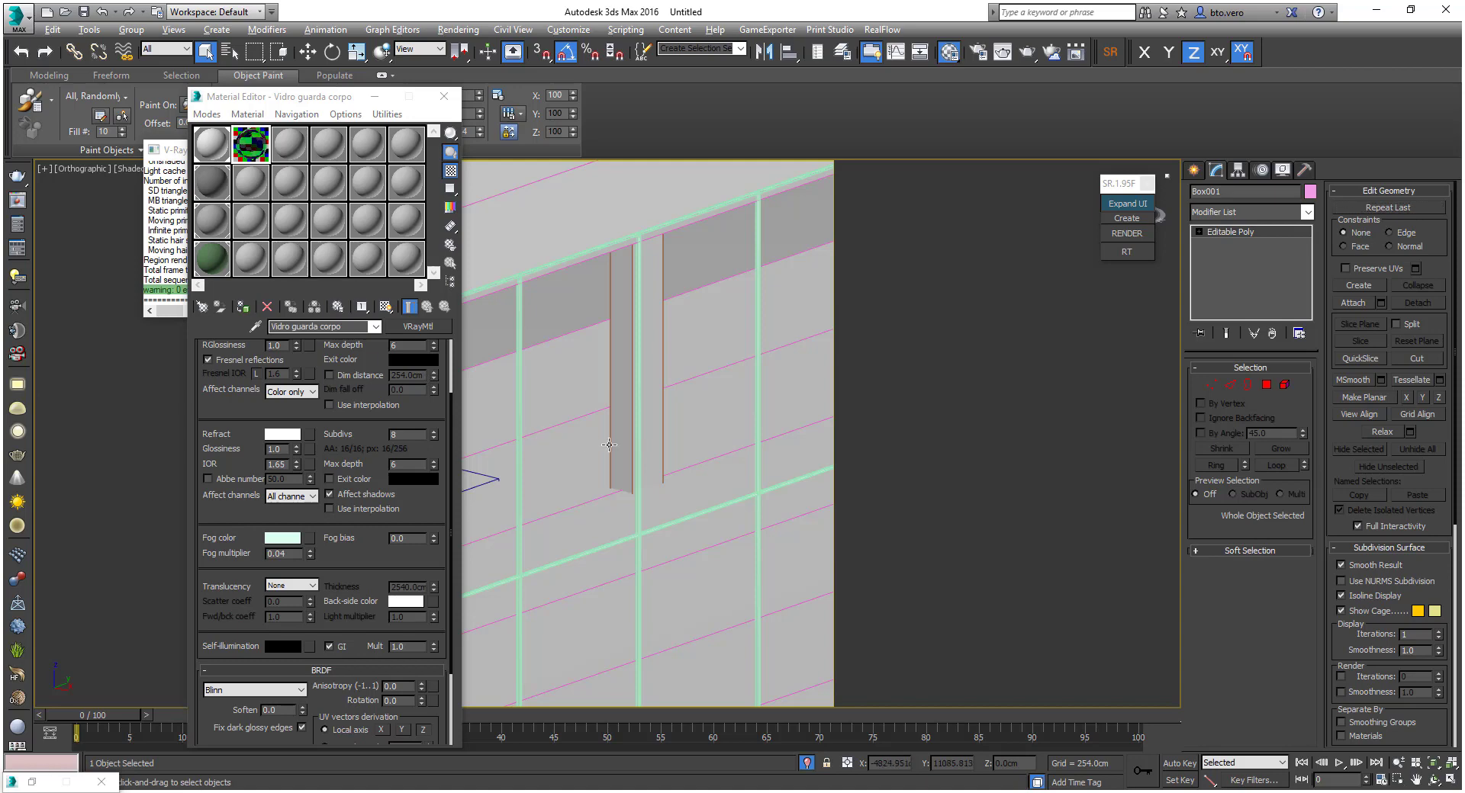
key(alt+x)
click(244, 306)
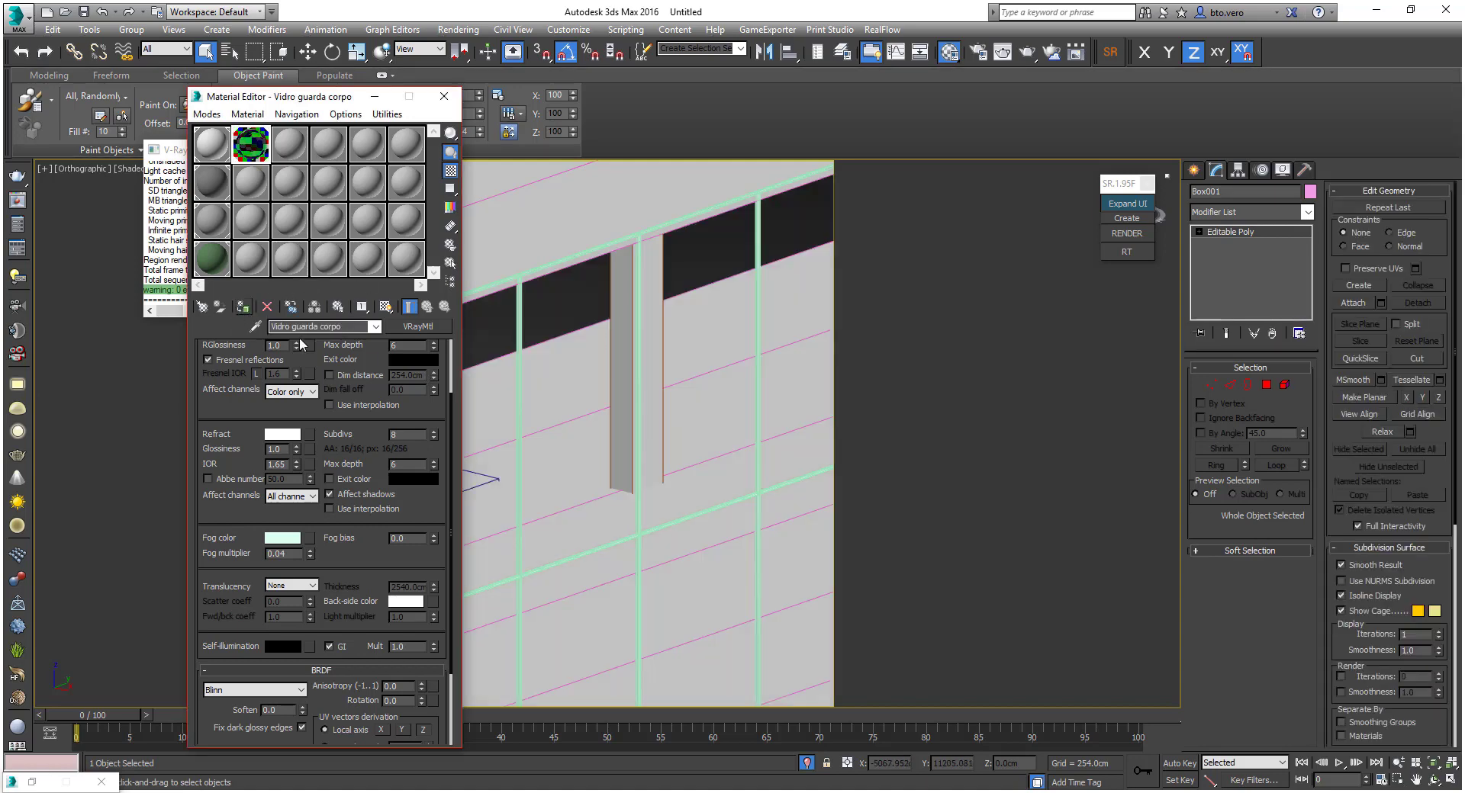
scroll(657, 459, down, 8)
scroll(609, 489, up, 5)
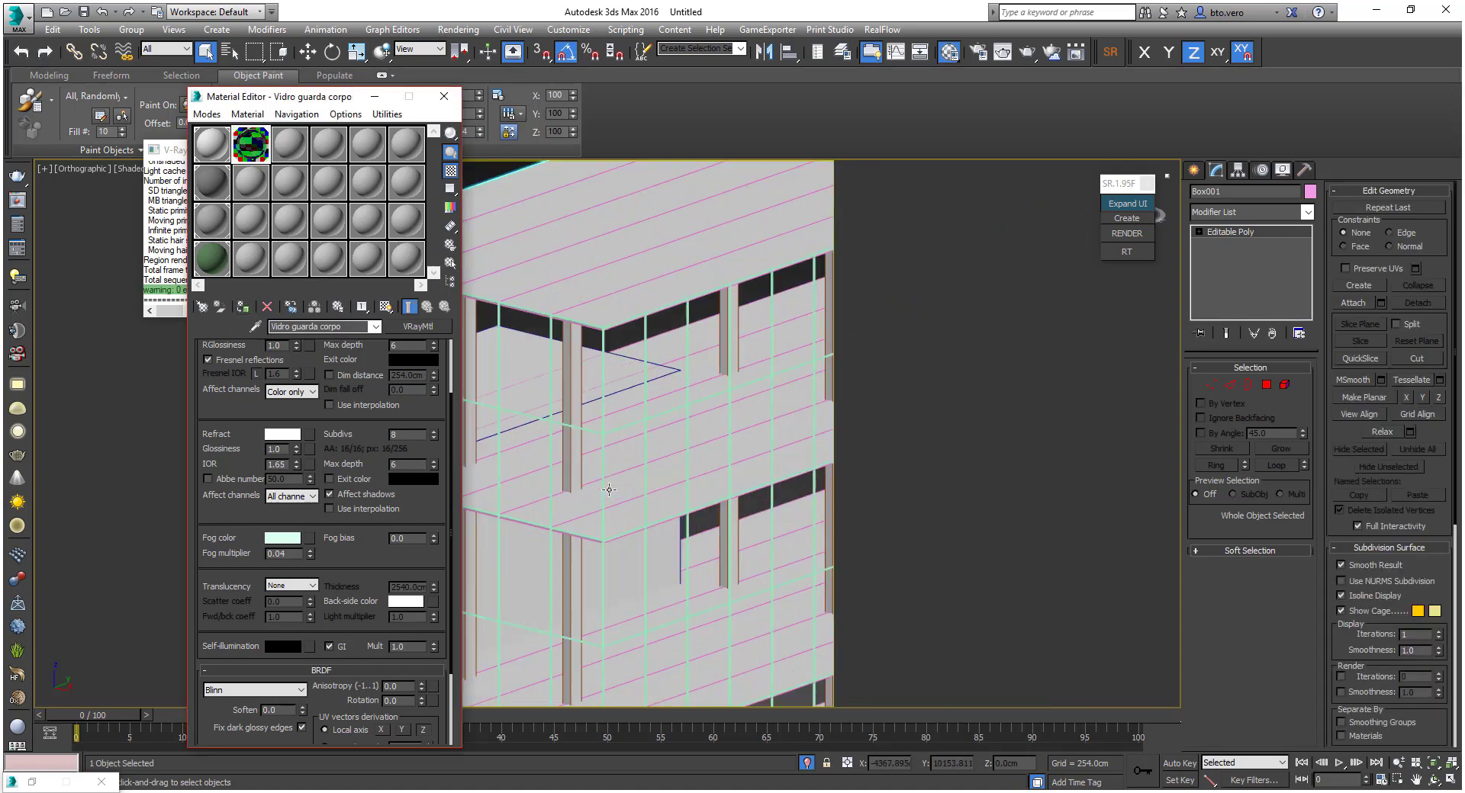
scroll(686, 405, down, 2)
scroll(615, 412, up, 2)
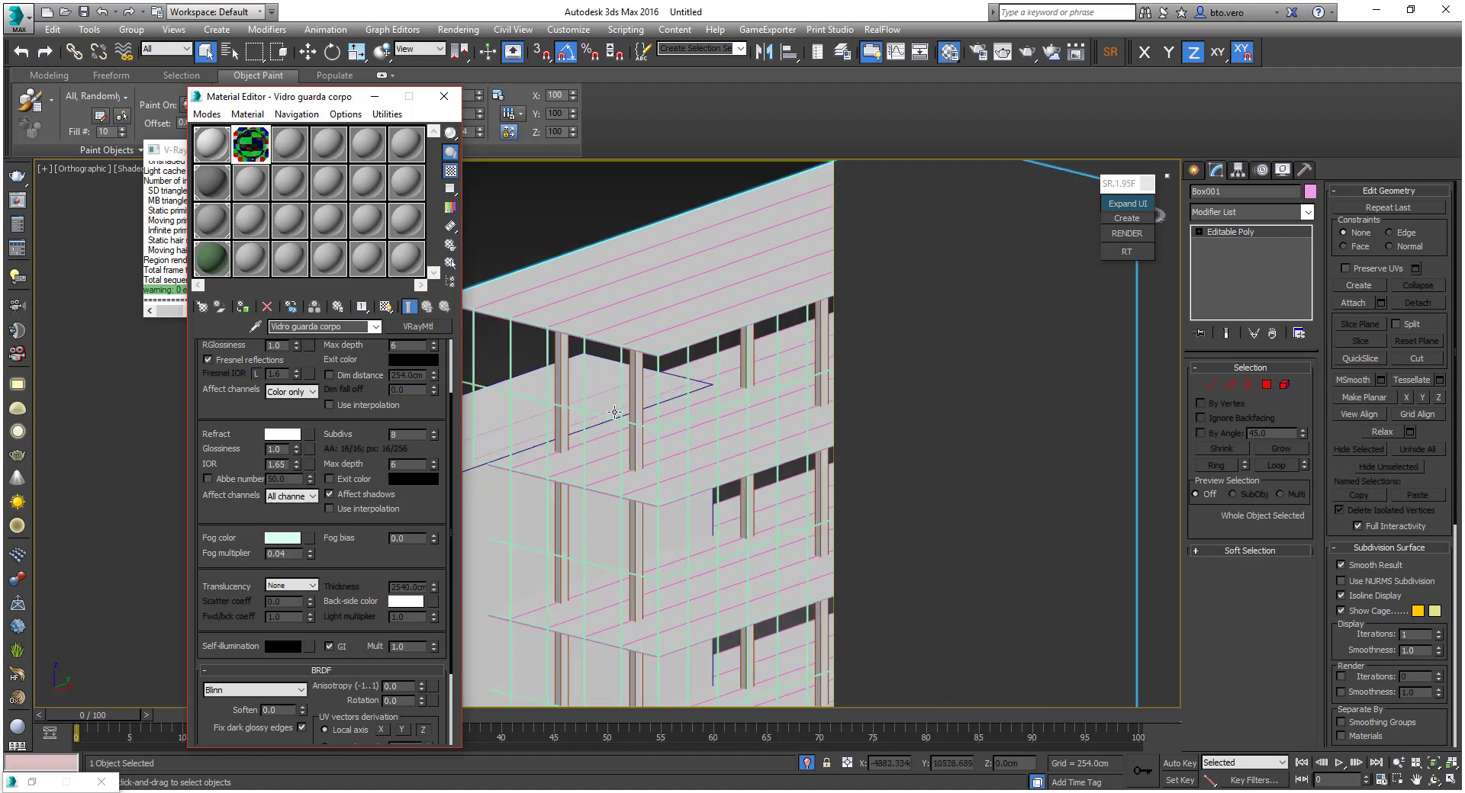
Select the side face of the tower's glass box beside the solid block and assign the .Branco 211 material to it
scroll(584, 401, down, 4)
mouse_move(582, 403)
alt+middle_down()
mouse_move(767, 408)
mouse_move(789, 449)
mouse_move(726, 421)
alt+middle_up()
click(1266, 385)
click(758, 411)
alt+middle_drag(838, 436, 447, 413)
alt+middle_drag(616, 410, 607, 330)
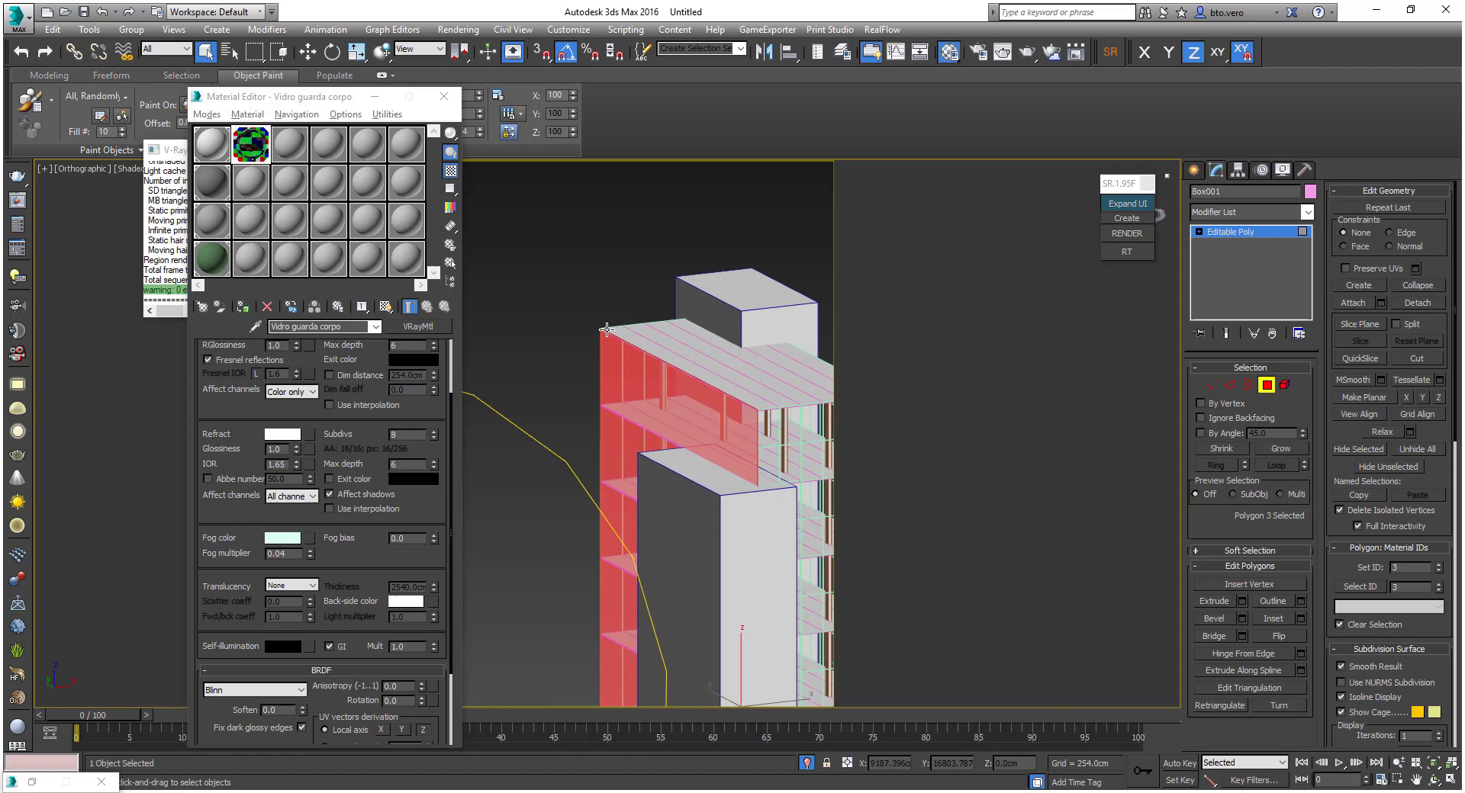
click(227, 149)
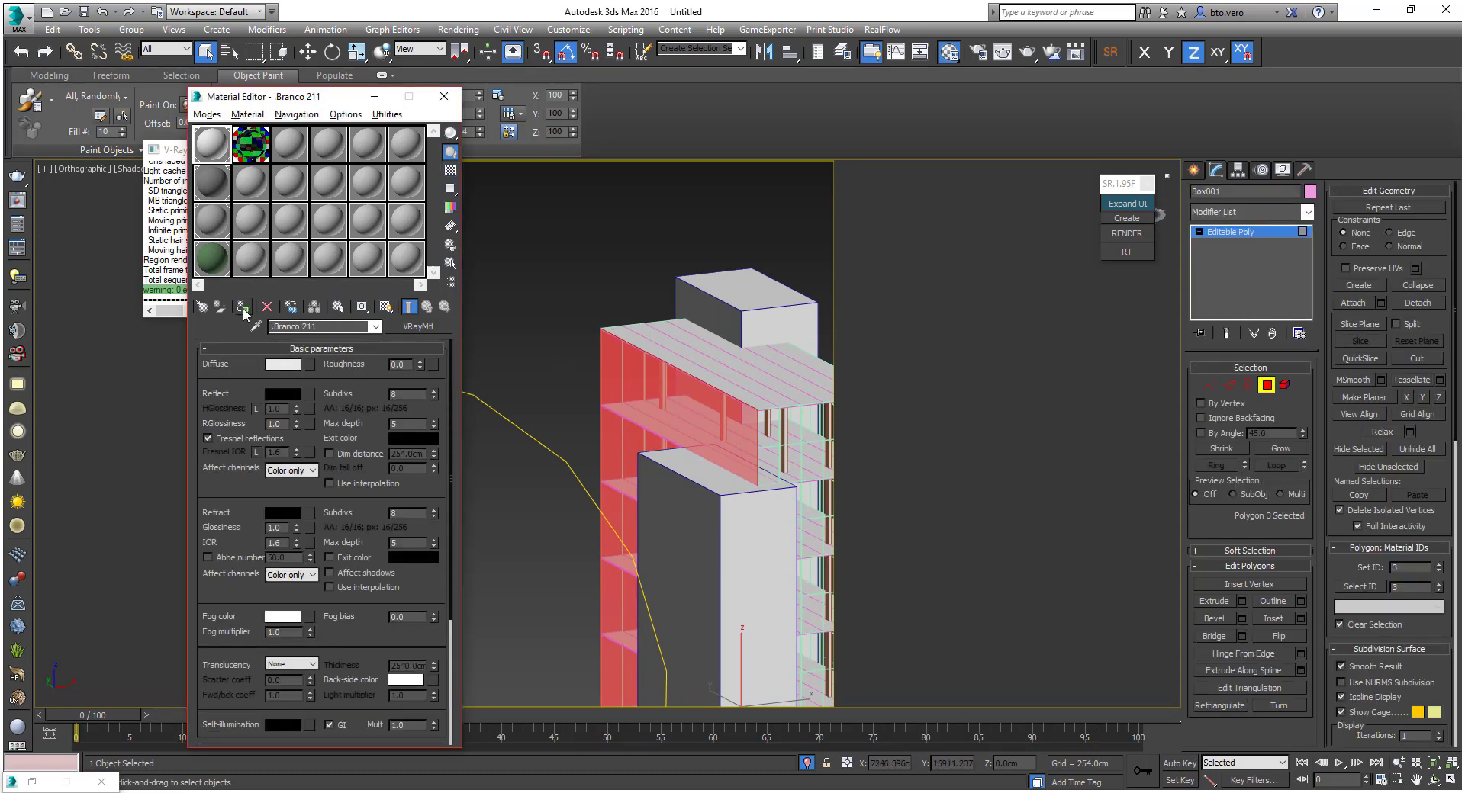
In the left view, QuickSlice the white side face vertically between its outer edge and the adjoining solid block
alt+middle_drag(543, 320, 703, 338)
scroll(702, 338, down, 5)
alt+middle_drag(696, 431, 696, 425)
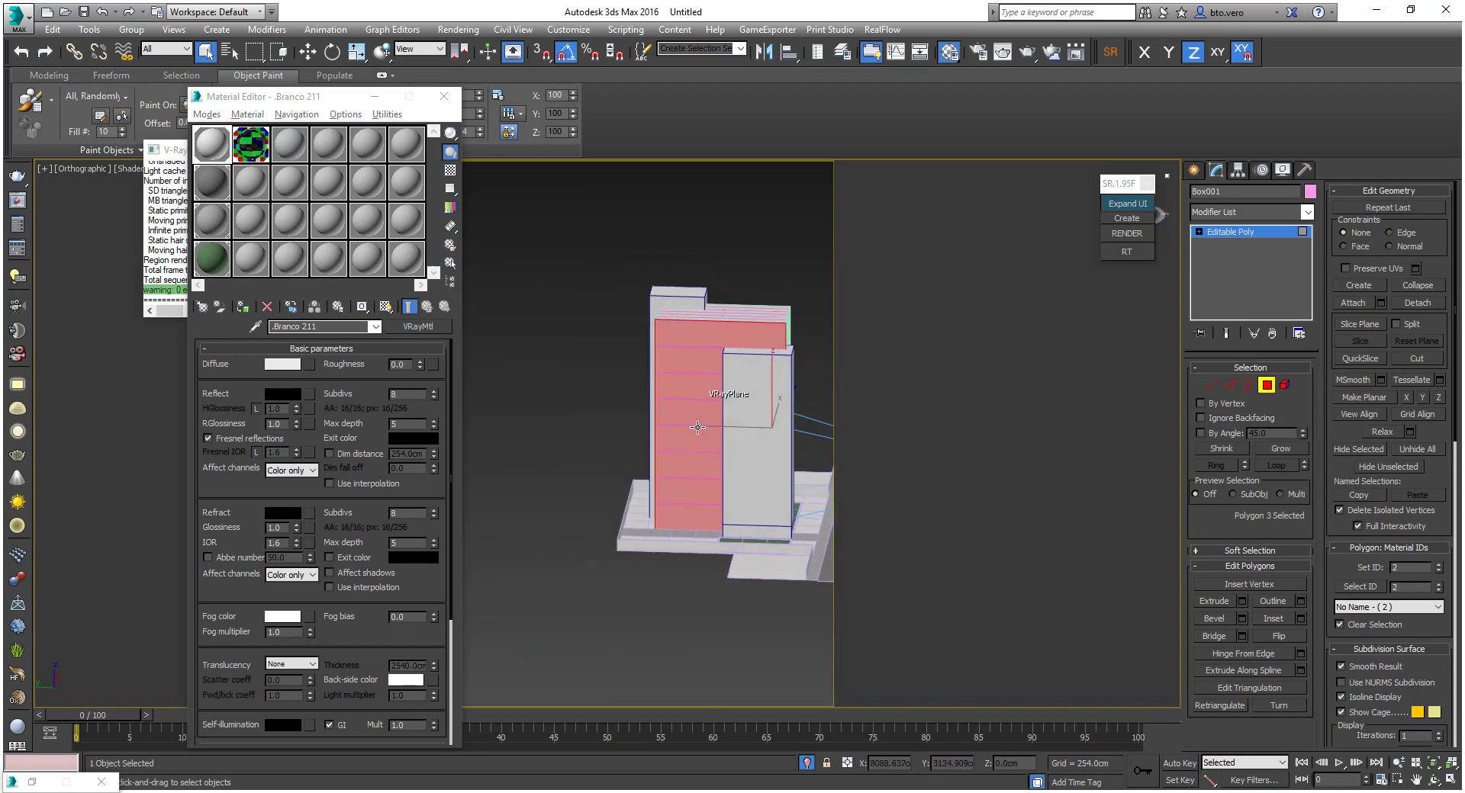
key(f)
key(z)
key(l)
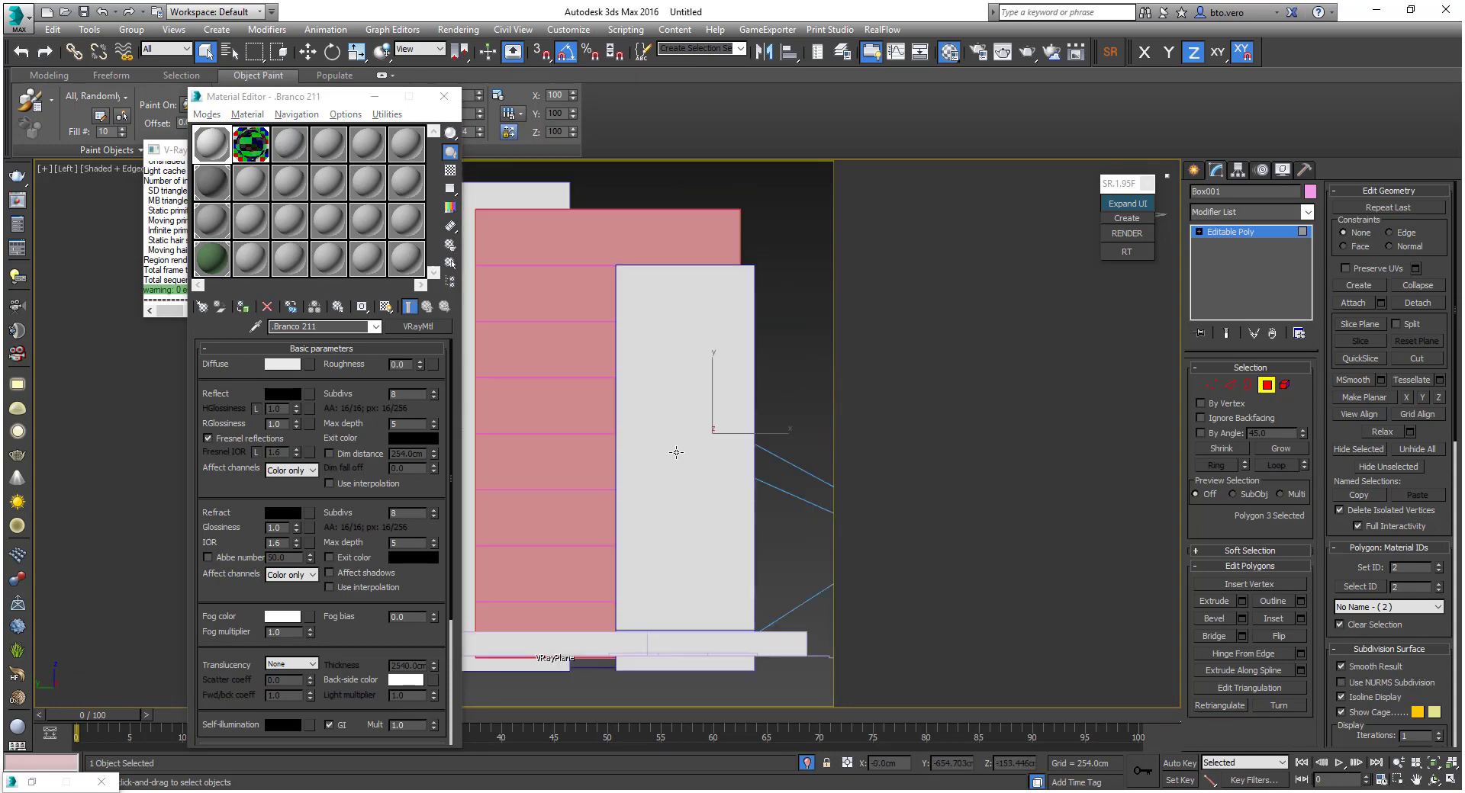
click(1361, 358)
middle_drag(564, 369, 653, 349)
key(s)
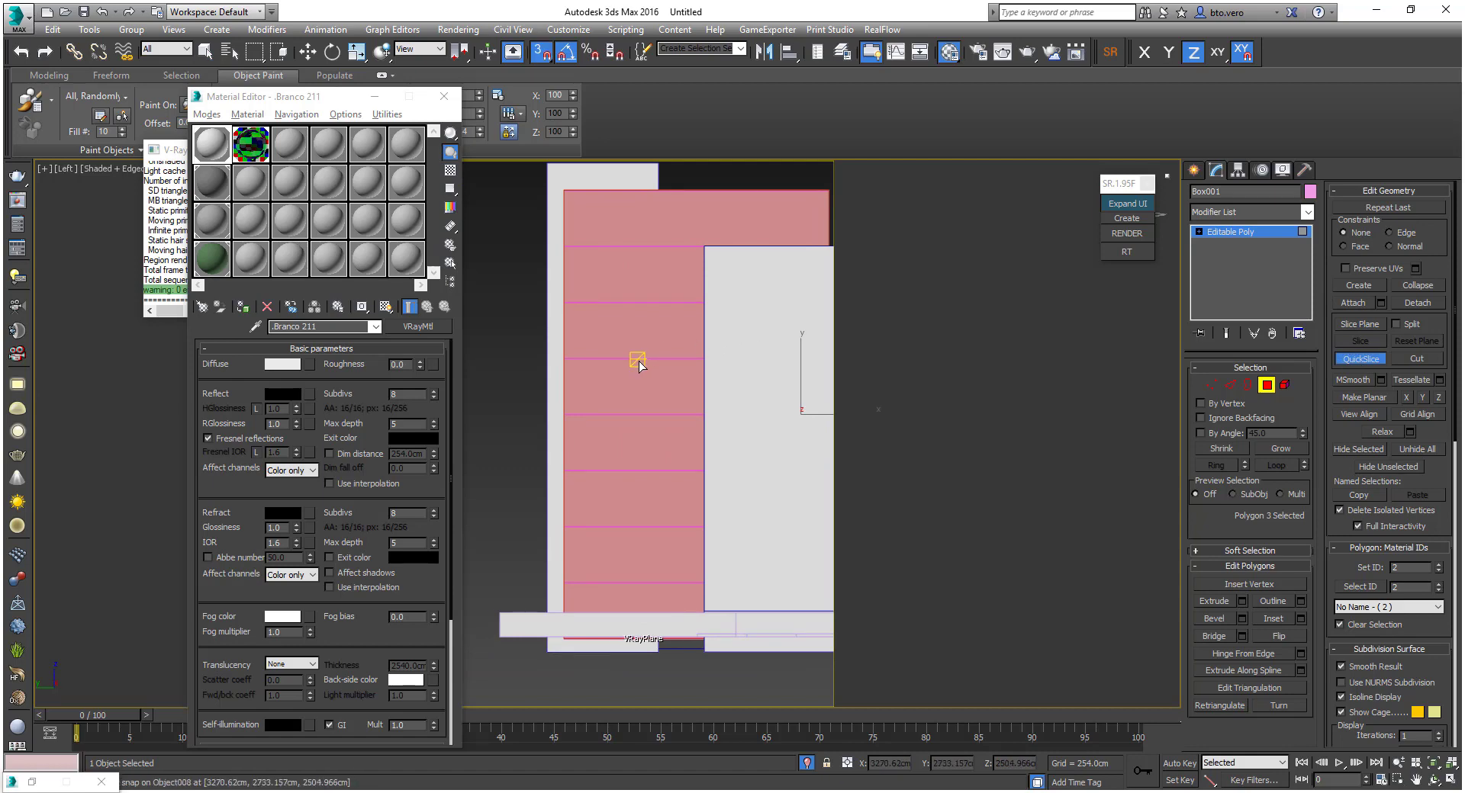
click(637, 360)
click(639, 416)
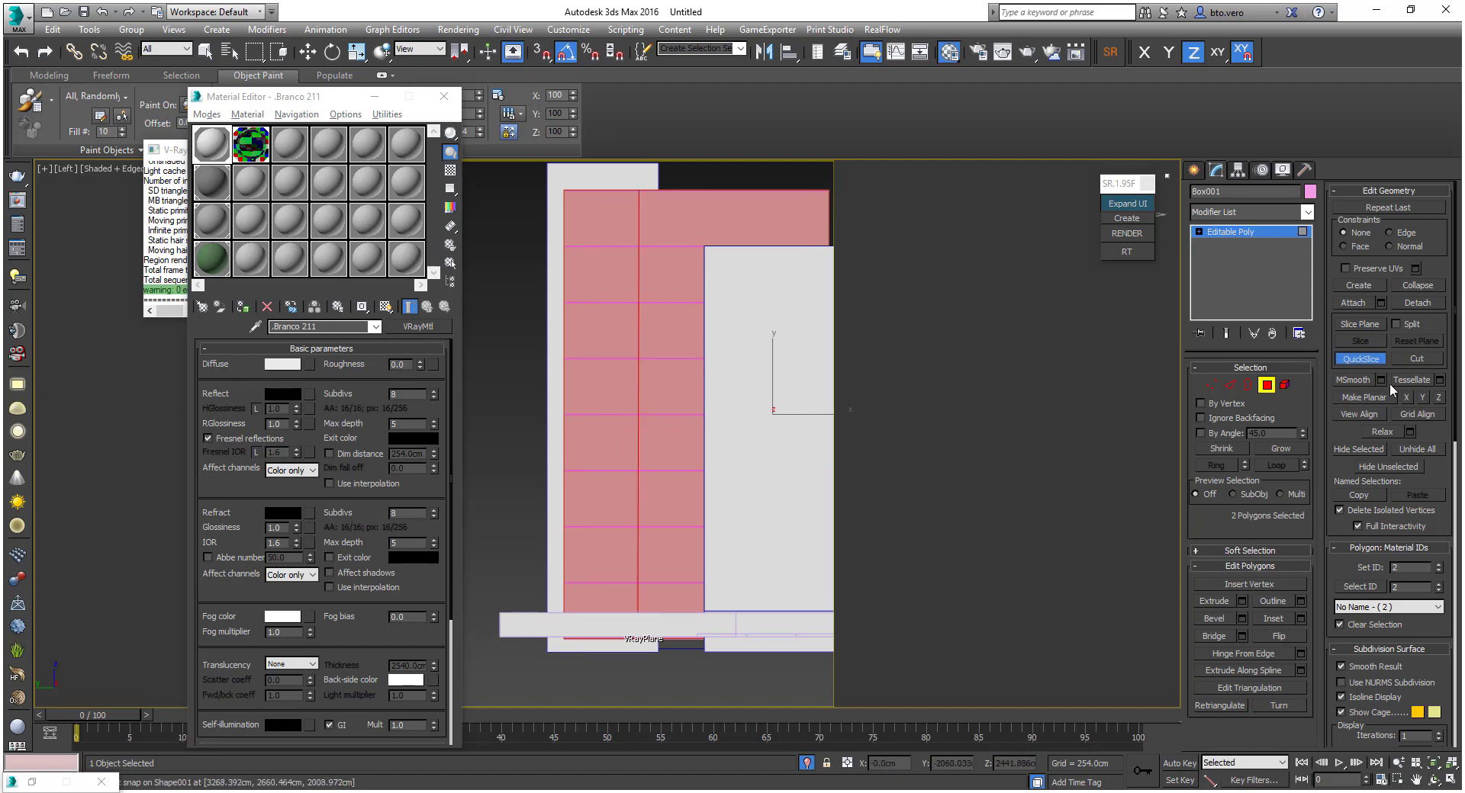
key(s)
click(1361, 358)
Select the sliced strip farthest from the adjoining block and assign the Vidro guarda corpo glass material to it
scroll(625, 341, down, 3)
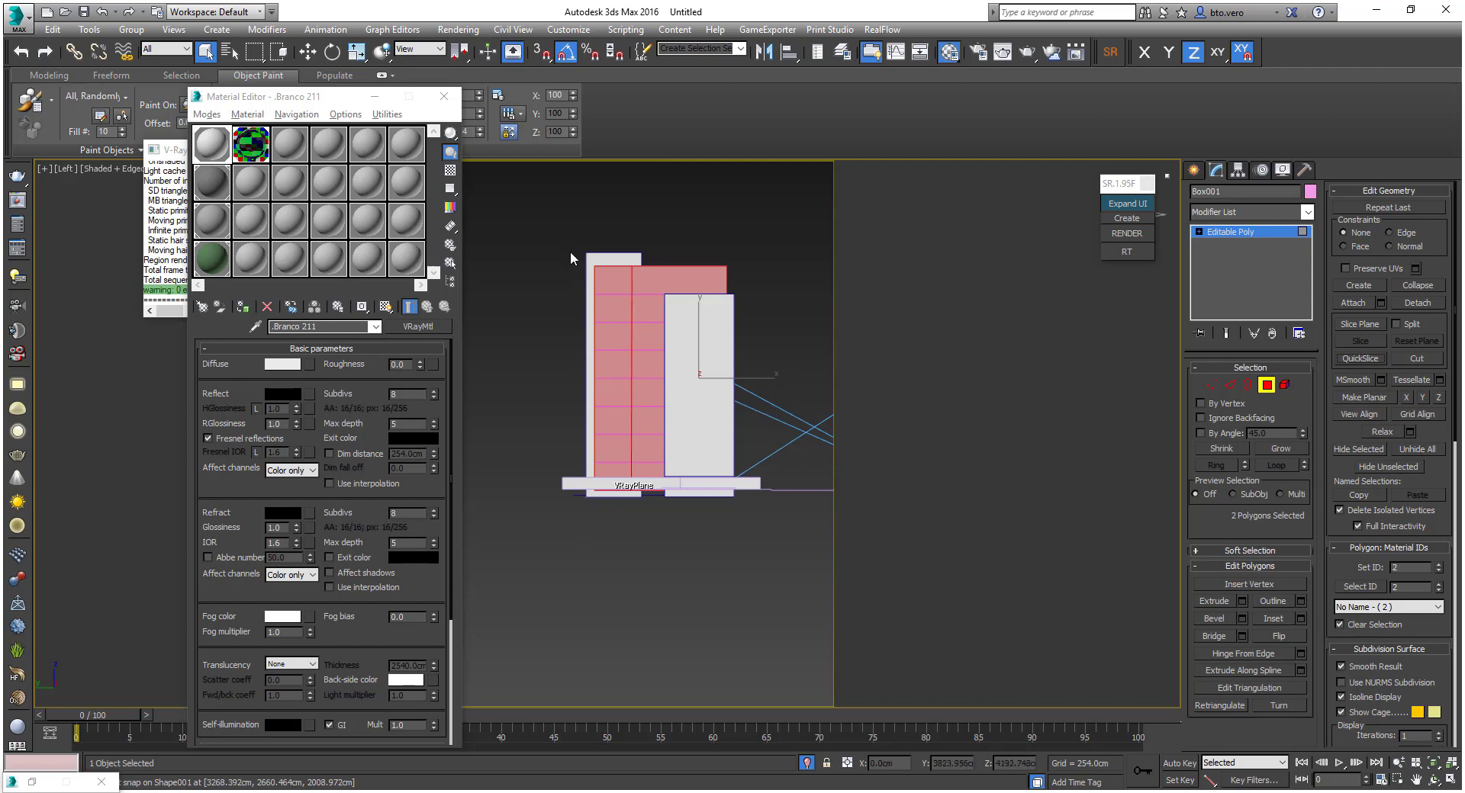
drag(671, 531, 652, 533)
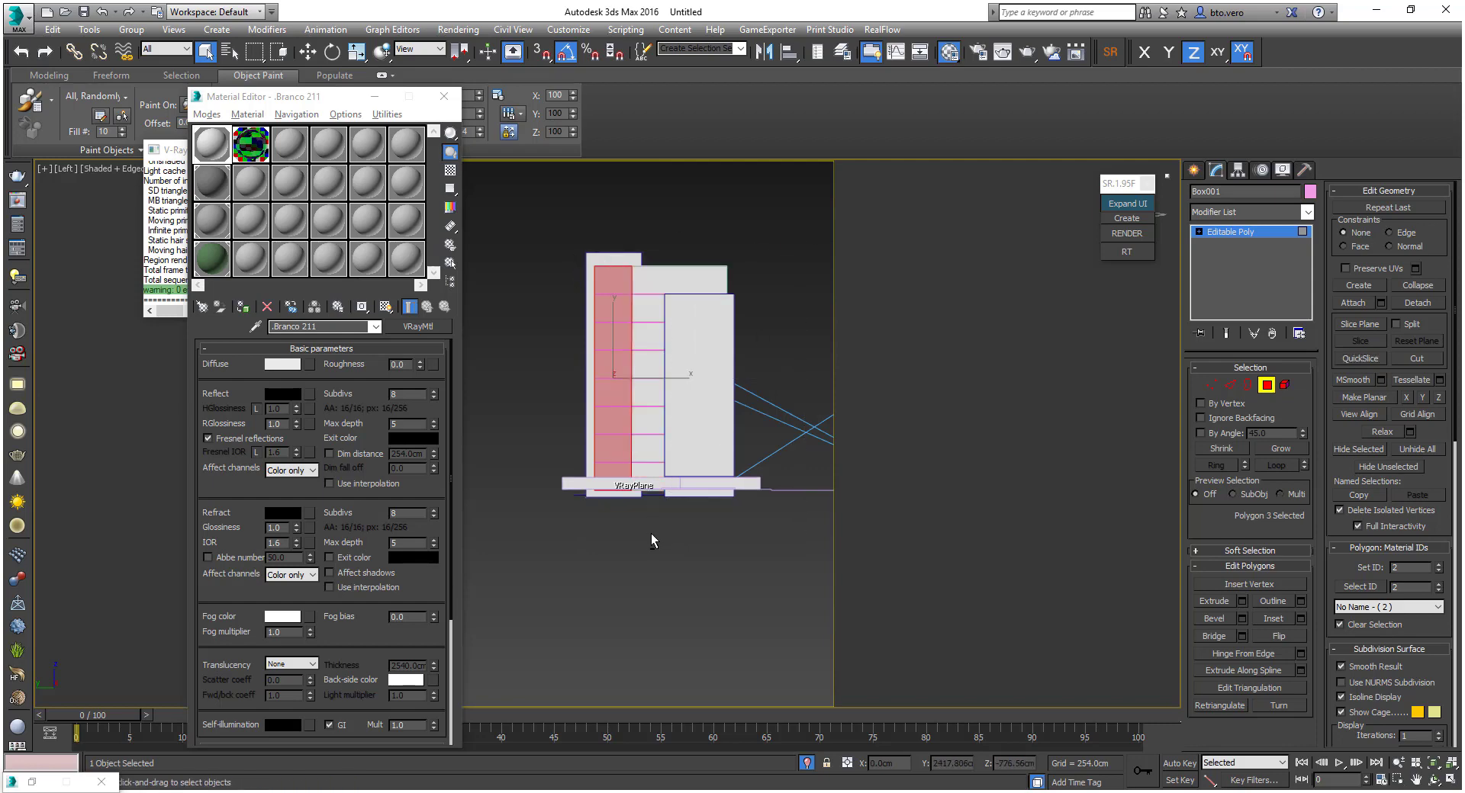
click(265, 155)
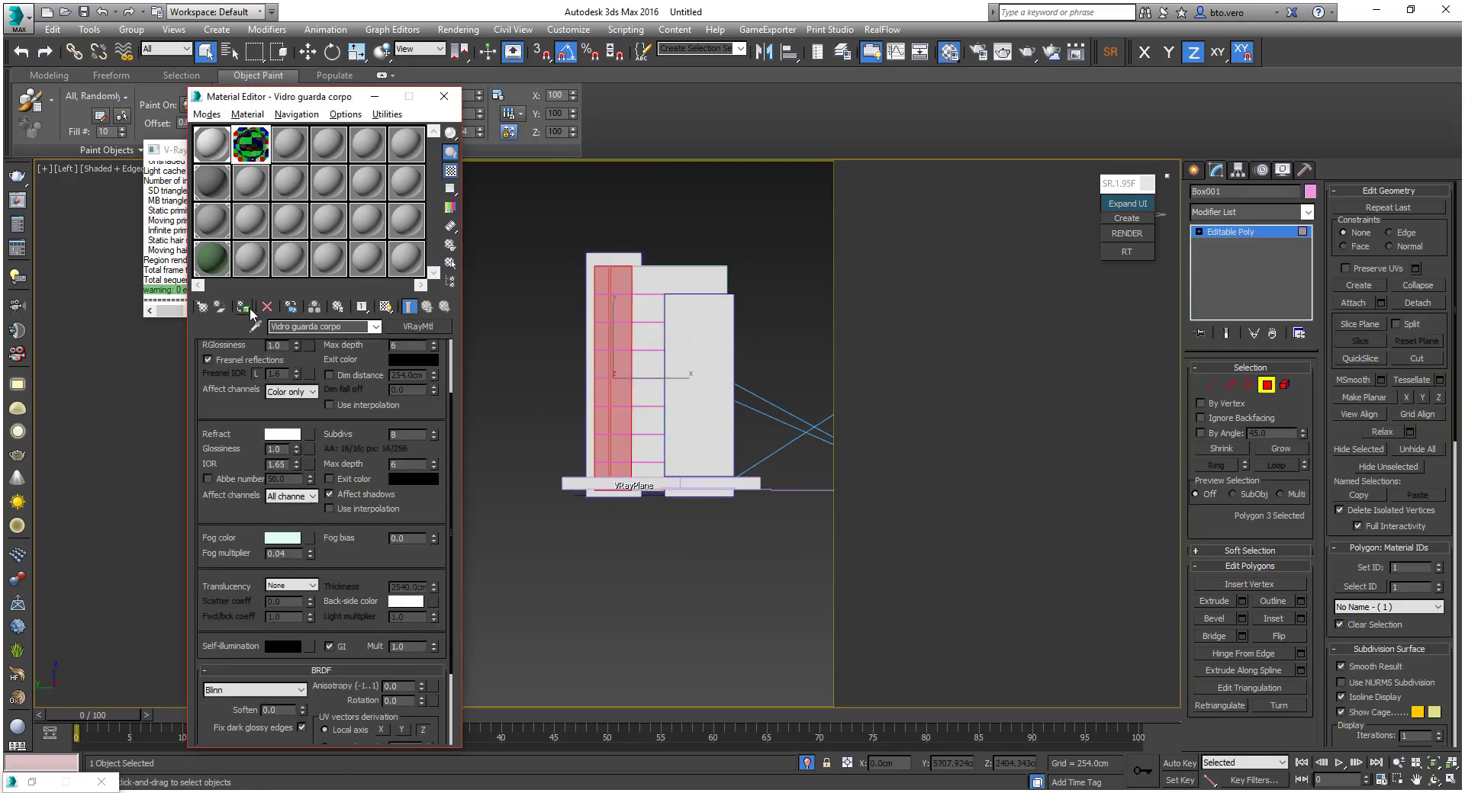
alt+middle_drag(643, 357, 606, 398)
click(570, 268)
scroll(528, 330, up, 8)
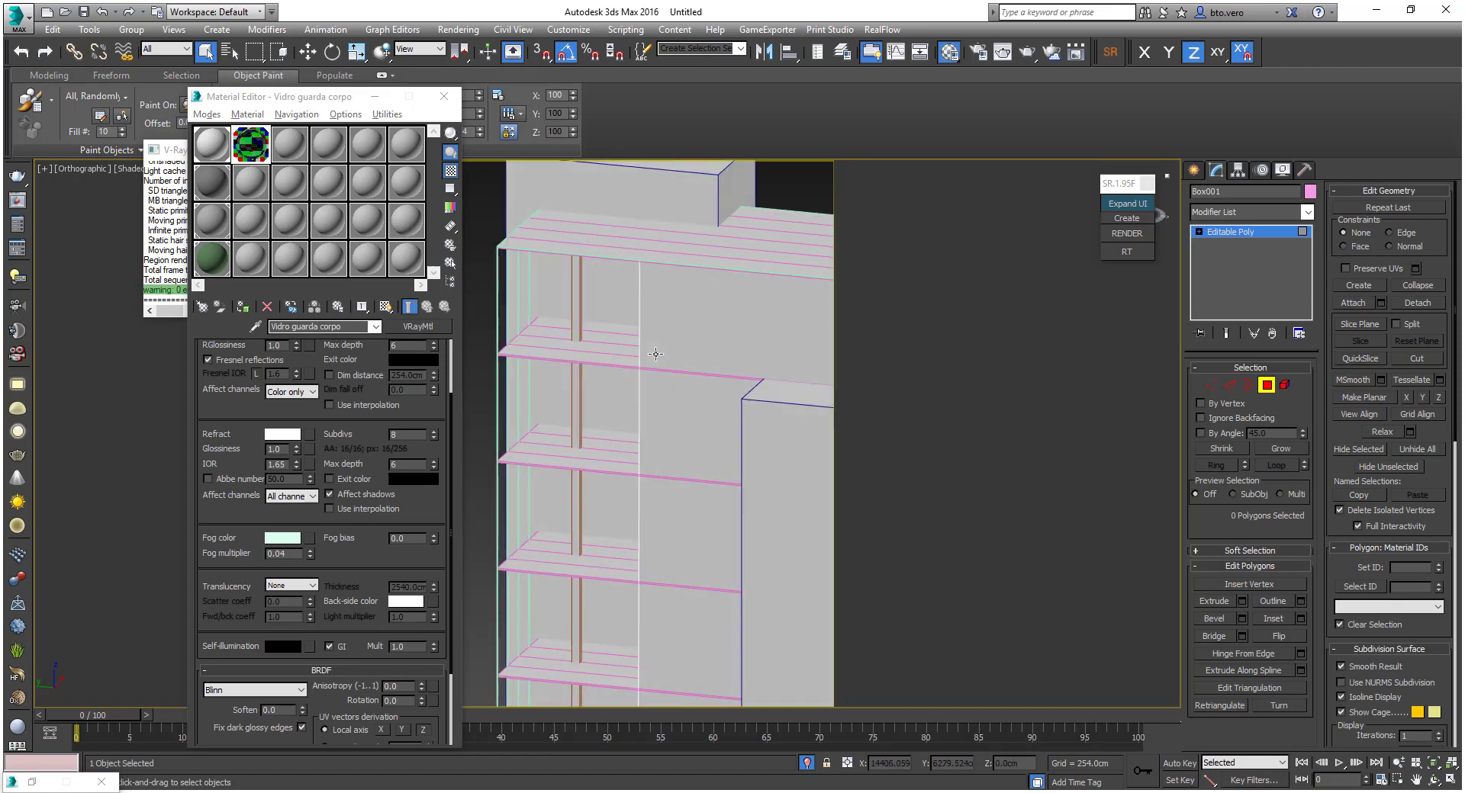
scroll(528, 330, down, 3)
key(c)
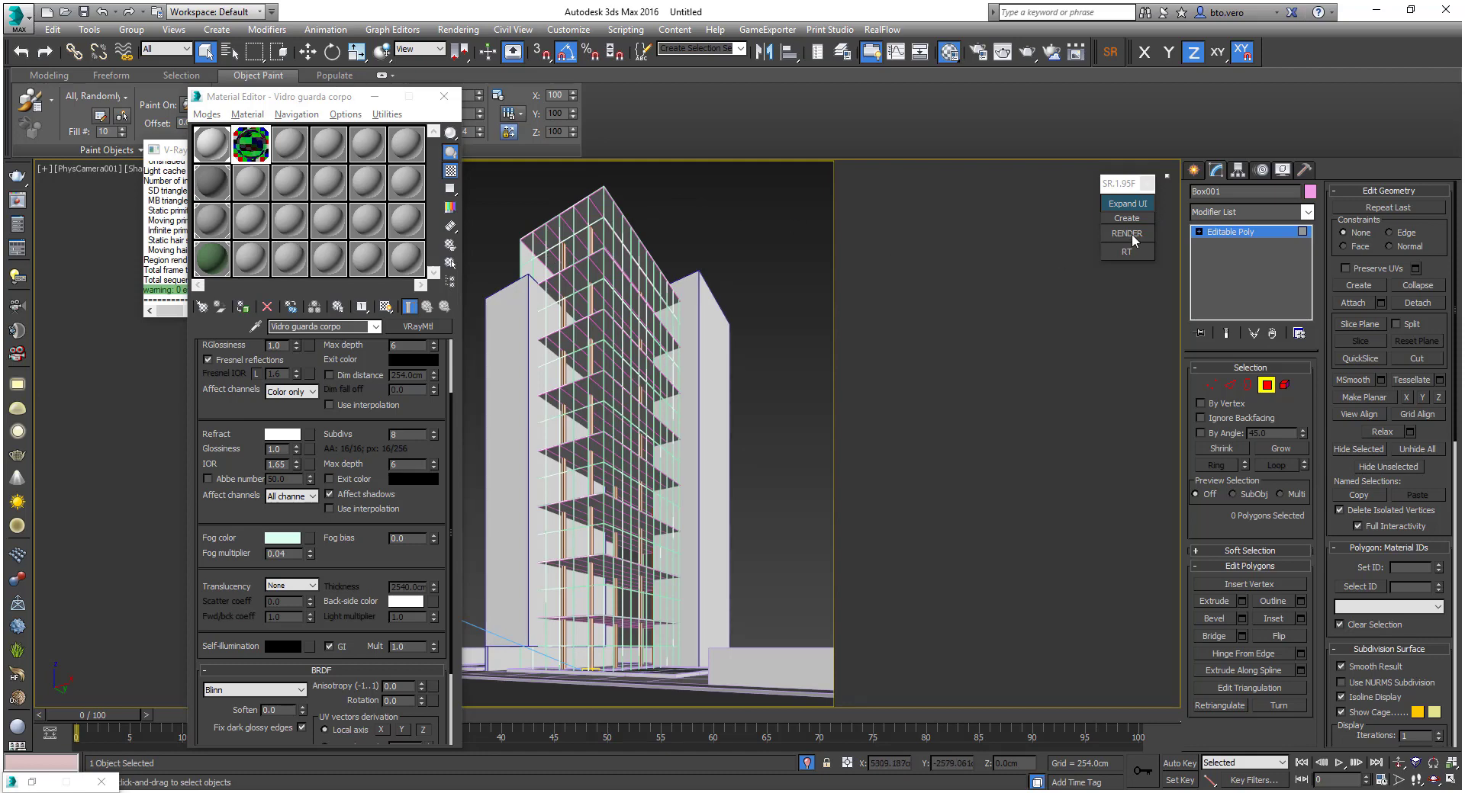
Render the PhysCamera001 view and examine the glass facade up close in the frame buffer
click(1270, 385)
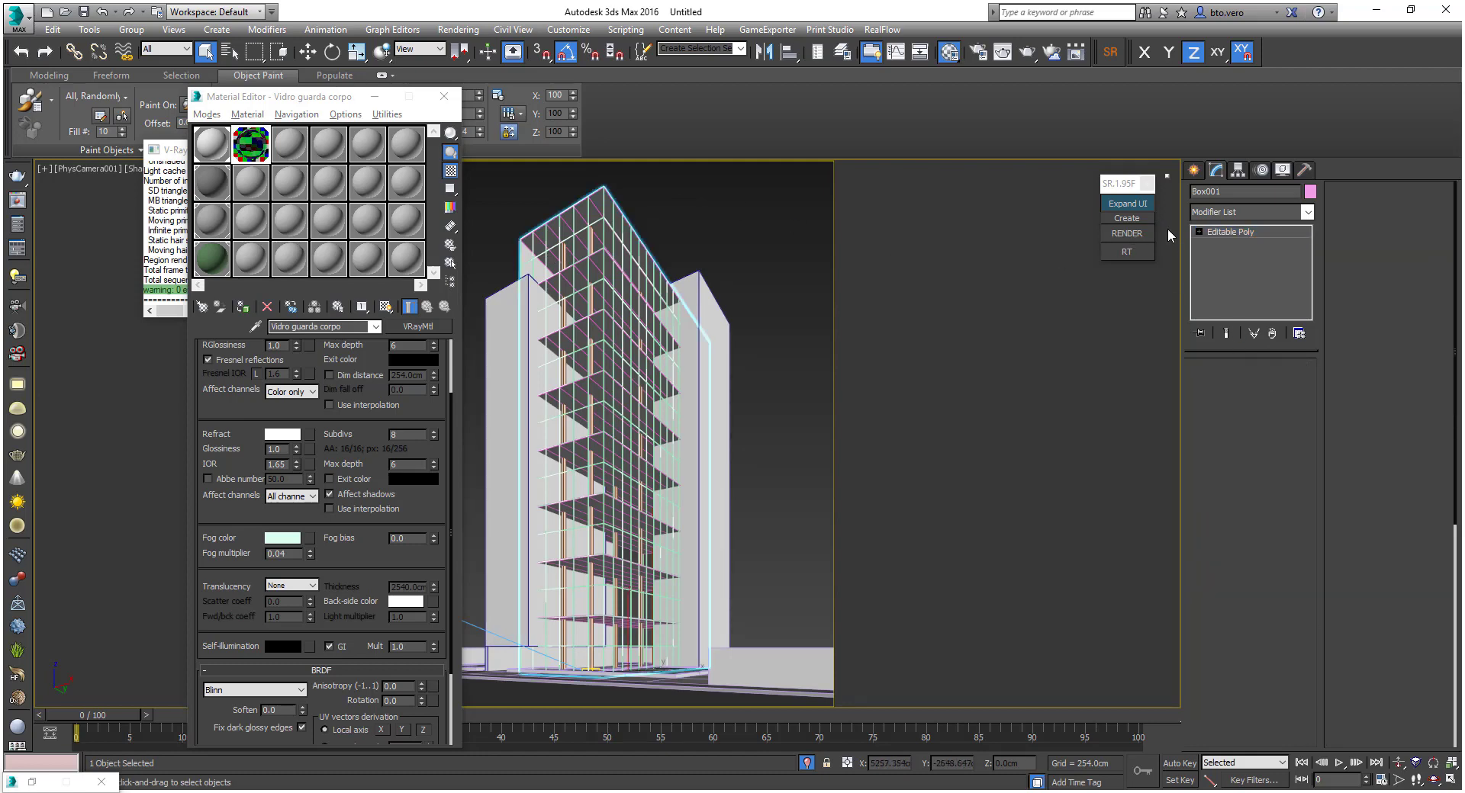
click(1127, 235)
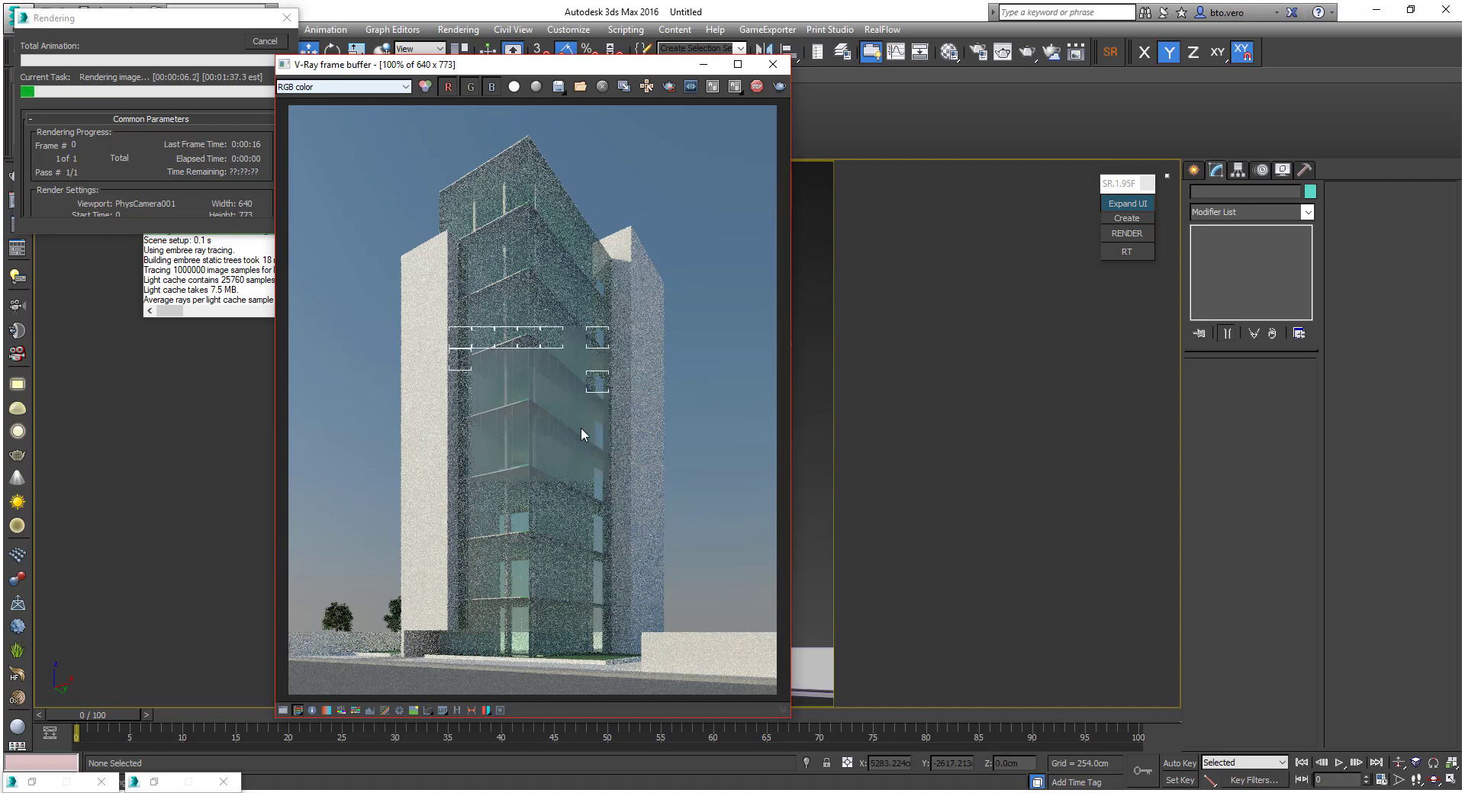
scroll(508, 405, up, 5)
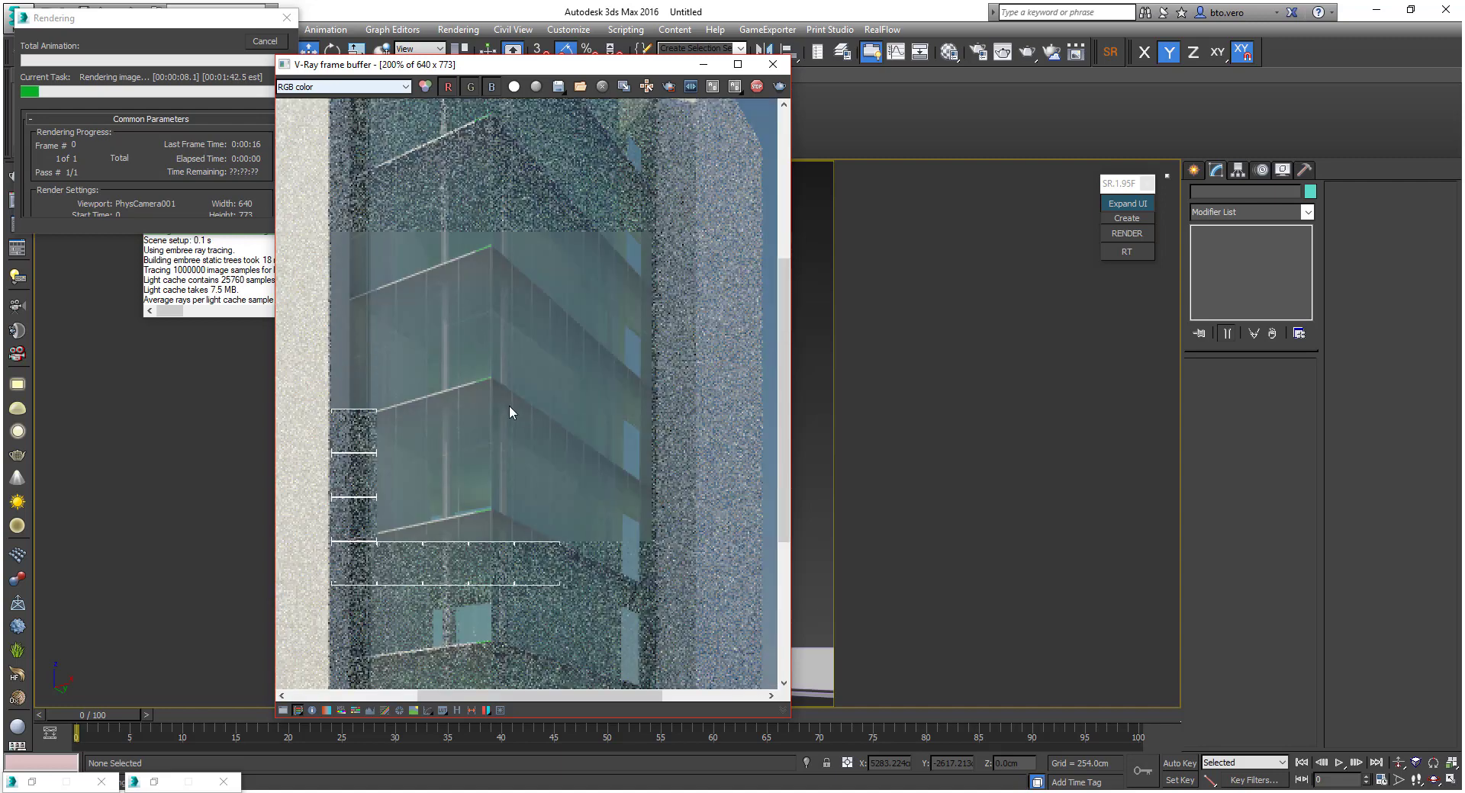
scroll(522, 506, down, 5)
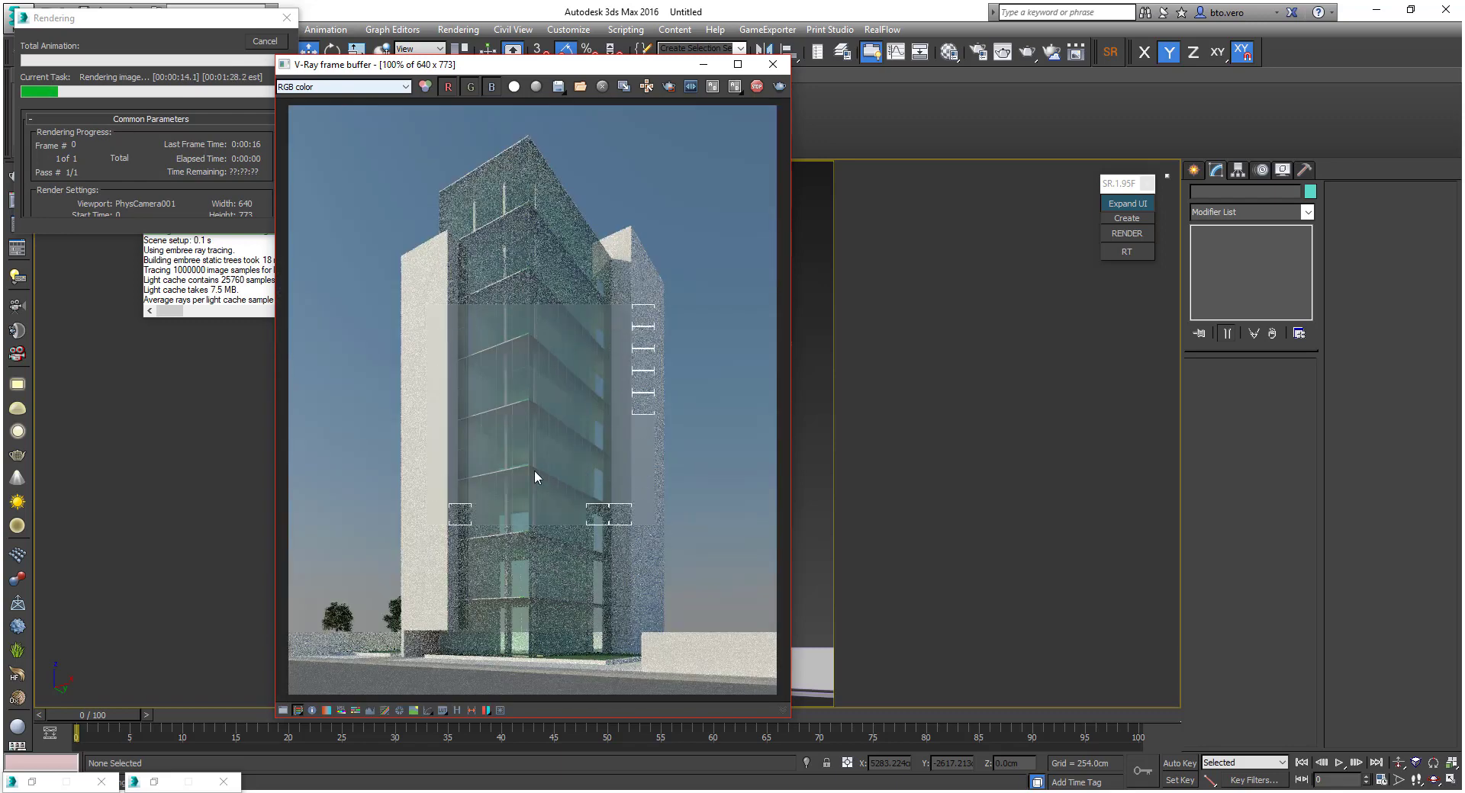
scroll(524, 291, up, 4)
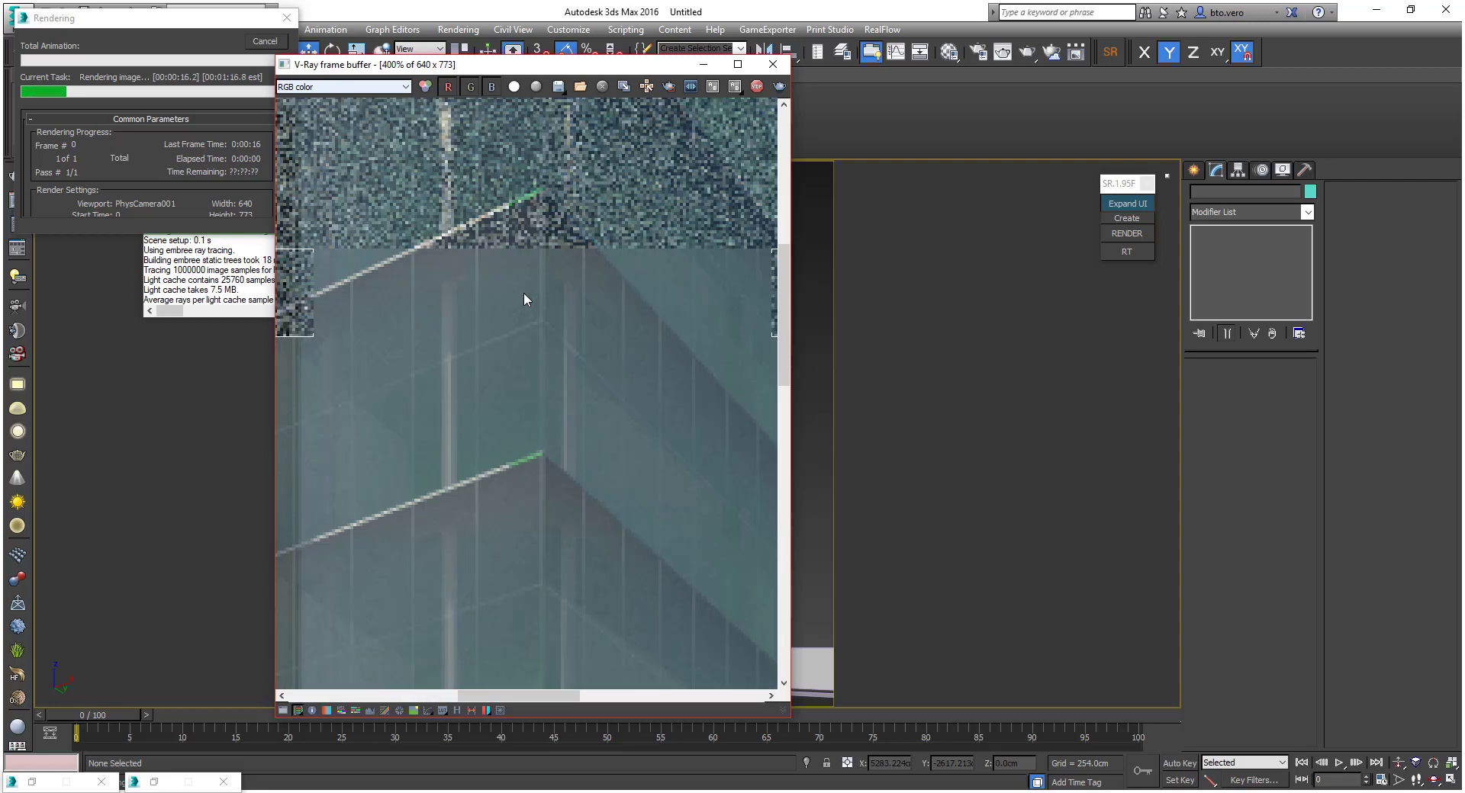
scroll(520, 313, down, 4)
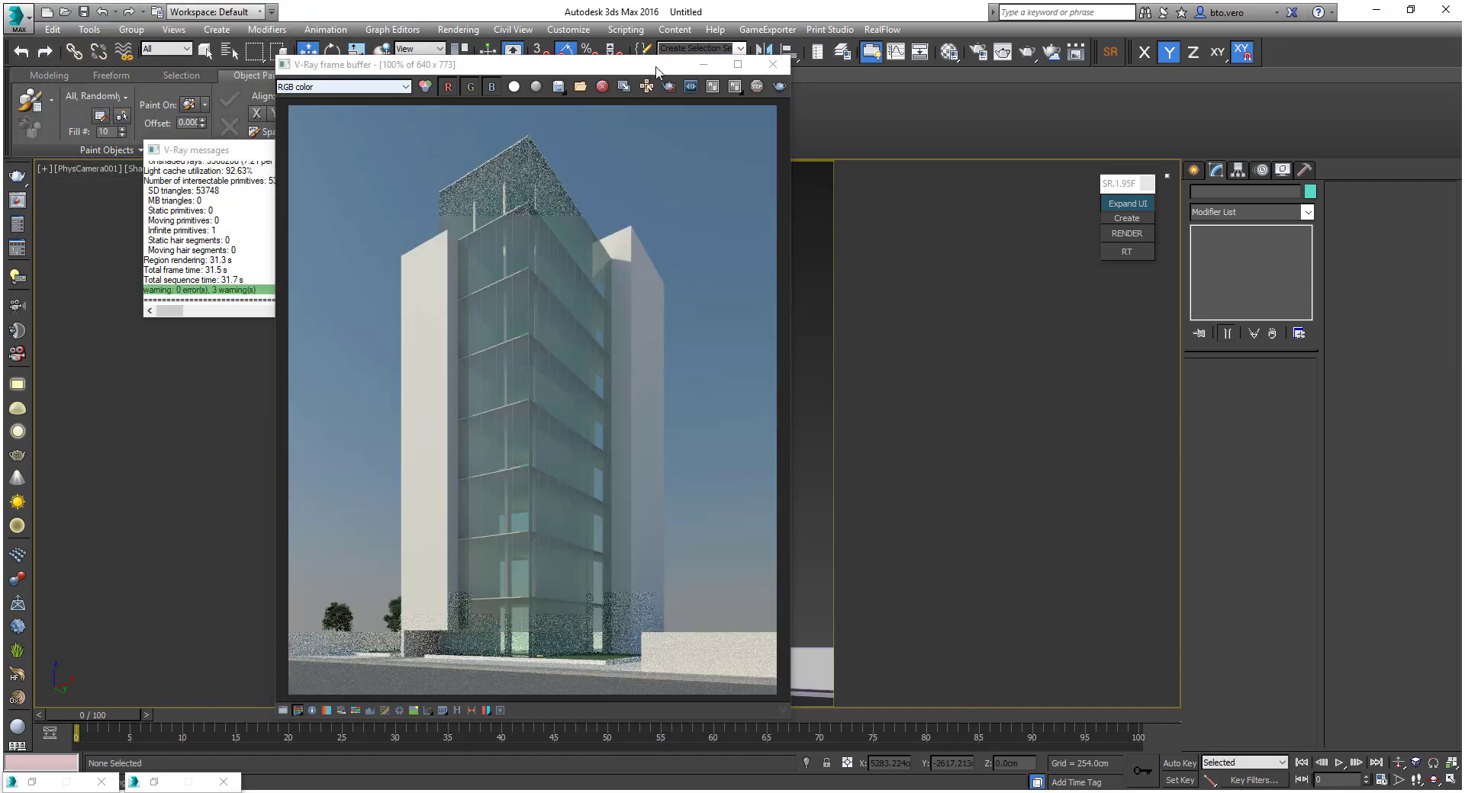
Set the Vidro guarda corpo material's fog color to white, its fog multiplier to 0.01 and its refraction IOR to 12.0
click(707, 66)
click(950, 54)
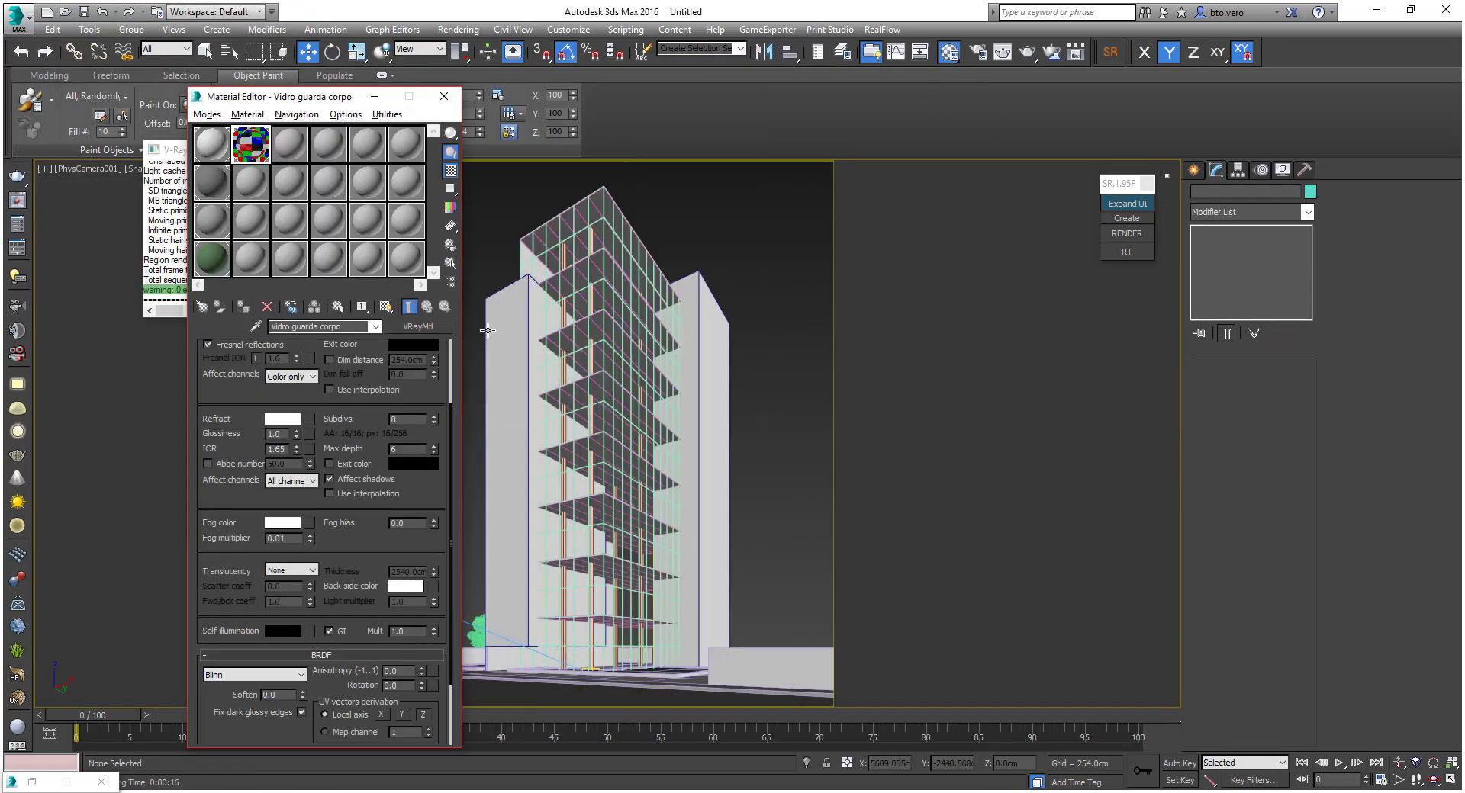
drag(233, 426, 227, 540)
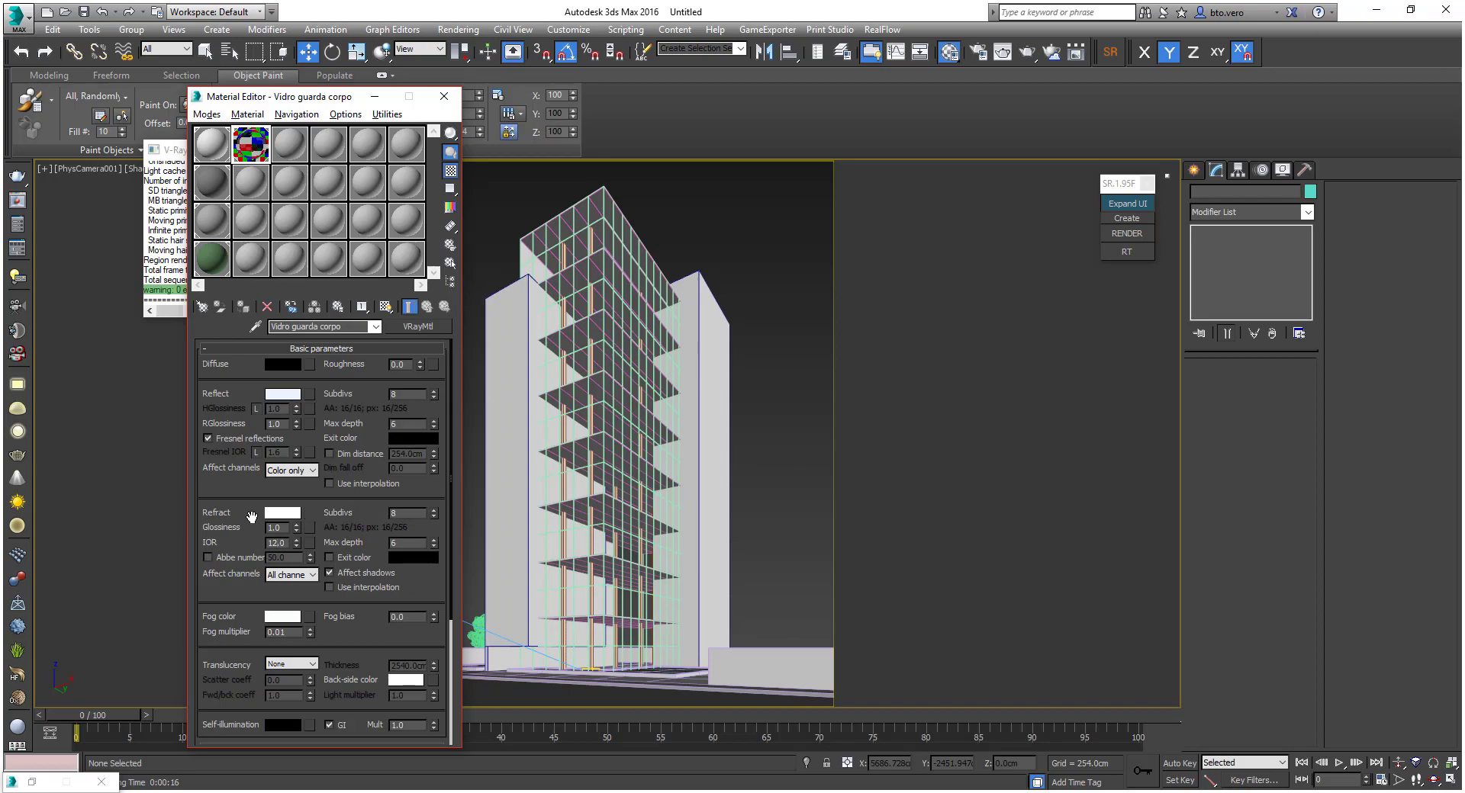
Render the camera view again, inspect the facade's reflections up close, and stop the render
click(1122, 233)
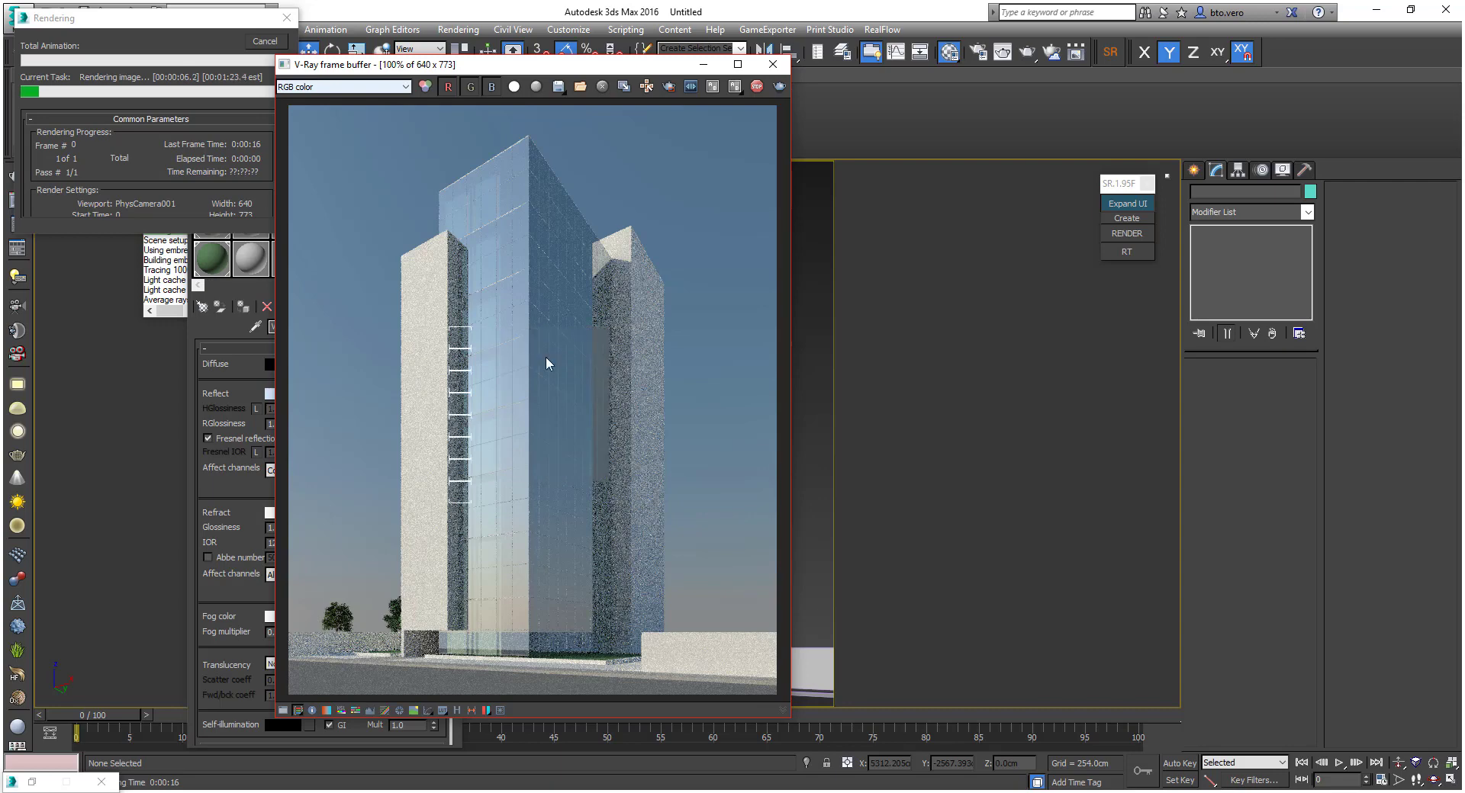
scroll(543, 360, up, 1)
scroll(547, 399, down, 1)
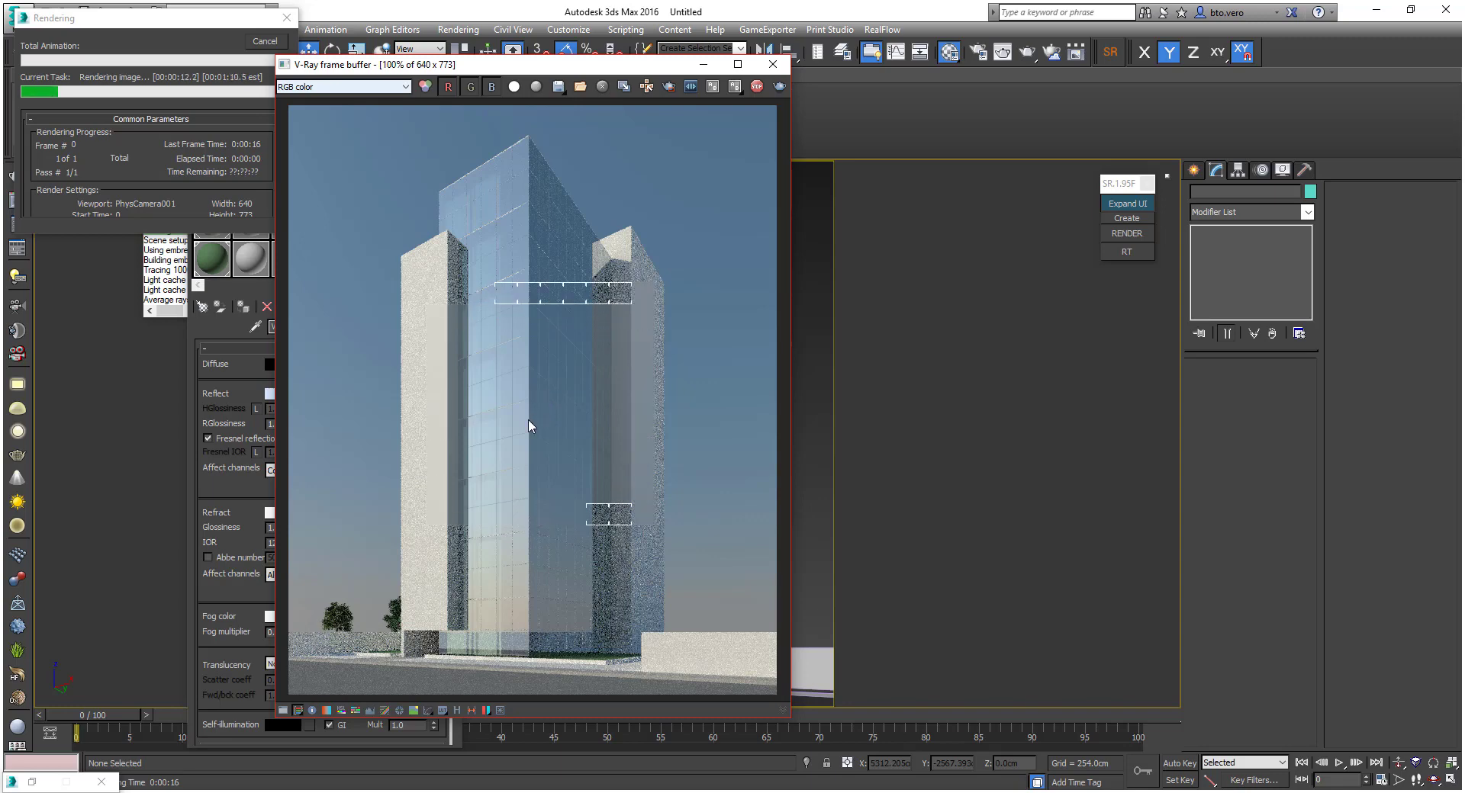
scroll(518, 350, up, 1)
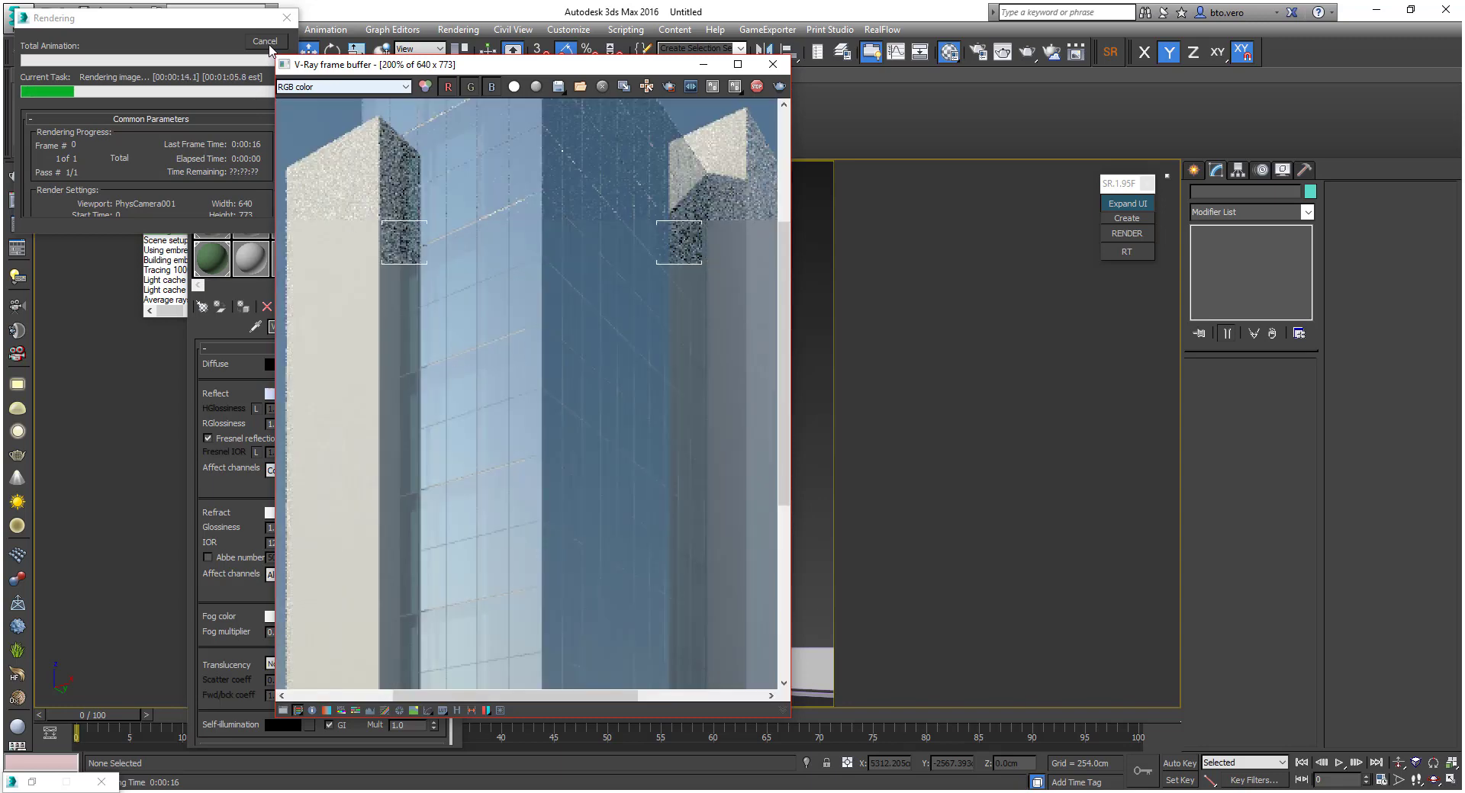
scroll(510, 317, down, 2)
scroll(534, 382, up, 1)
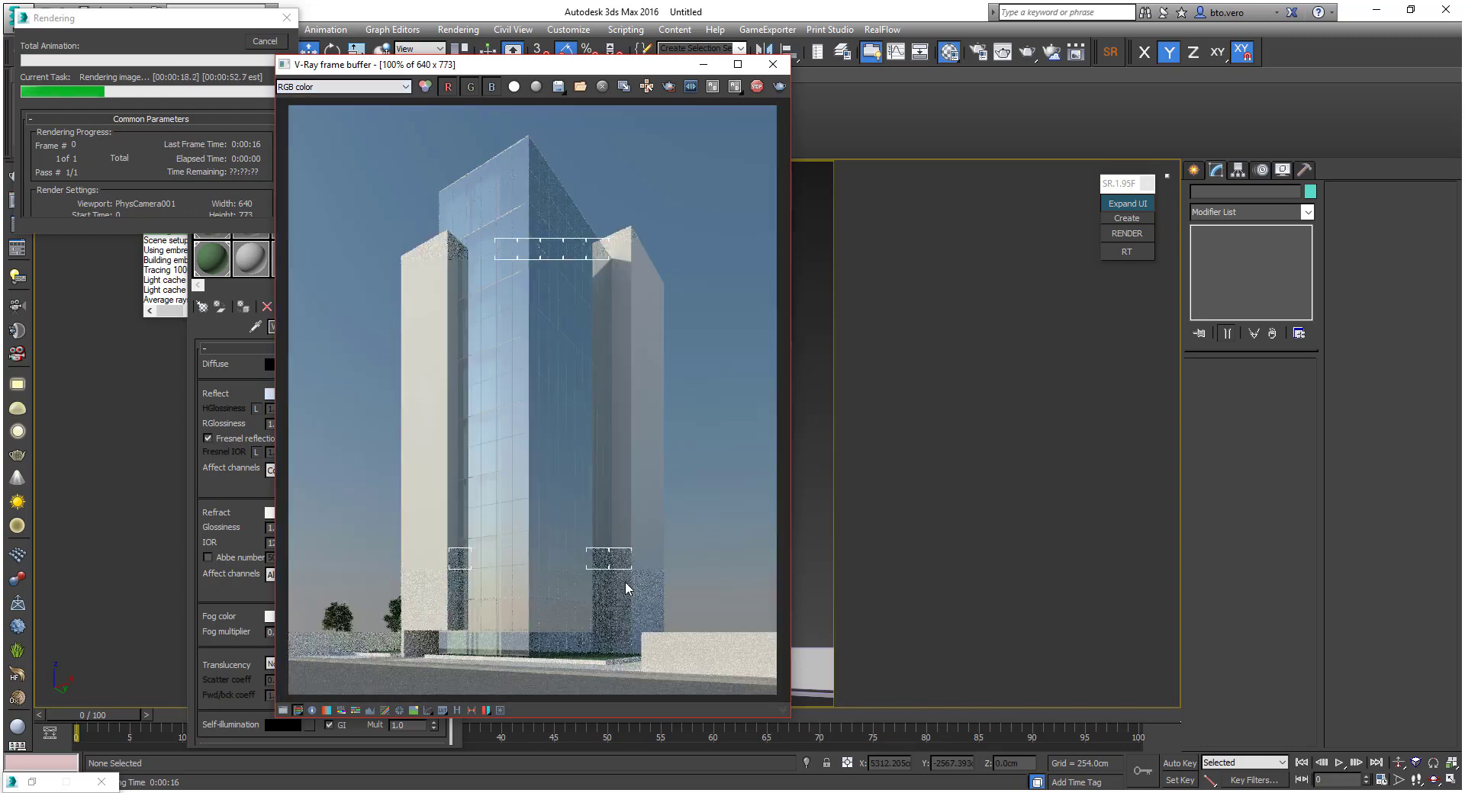
click(264, 47)
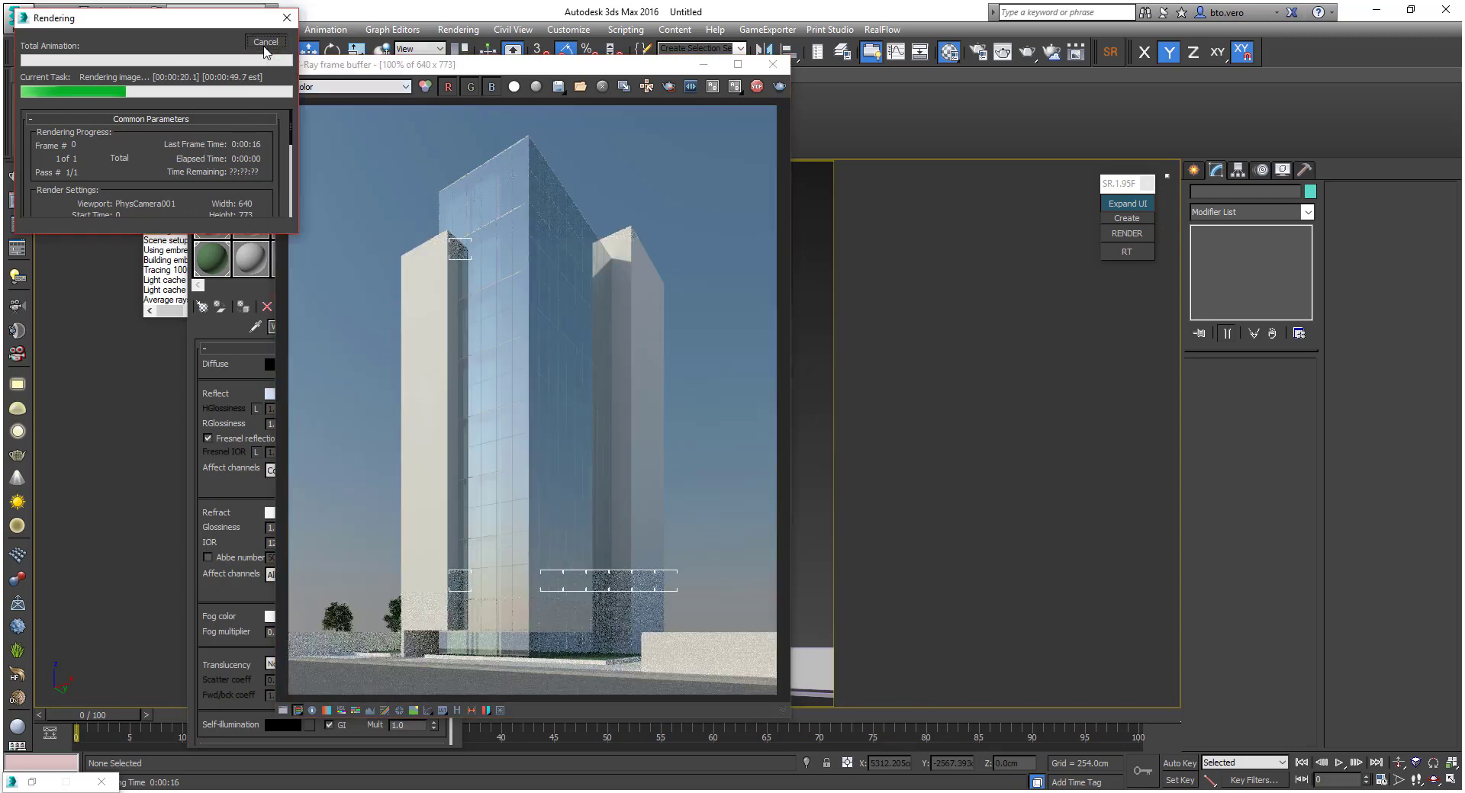
click(263, 47)
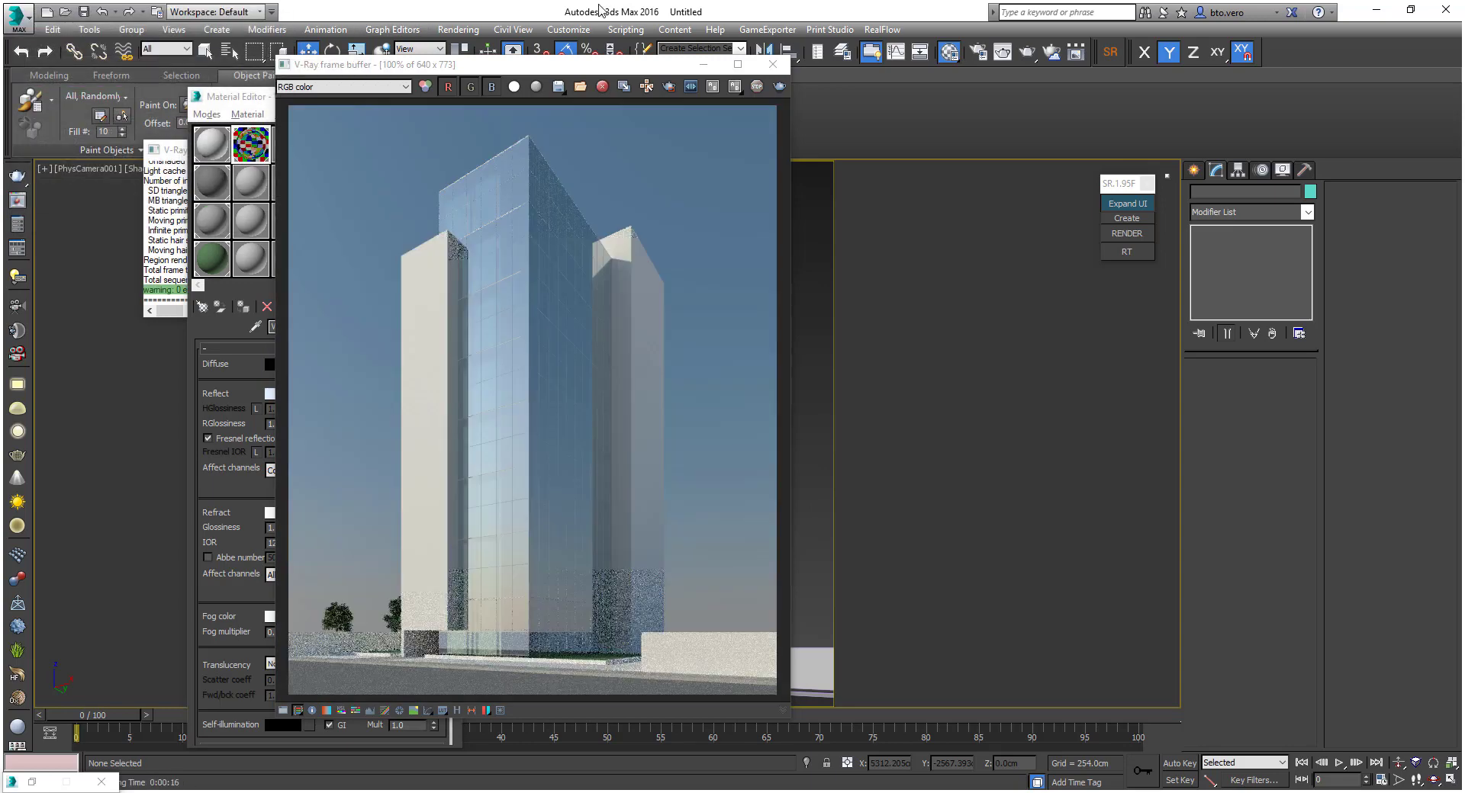
click(713, 66)
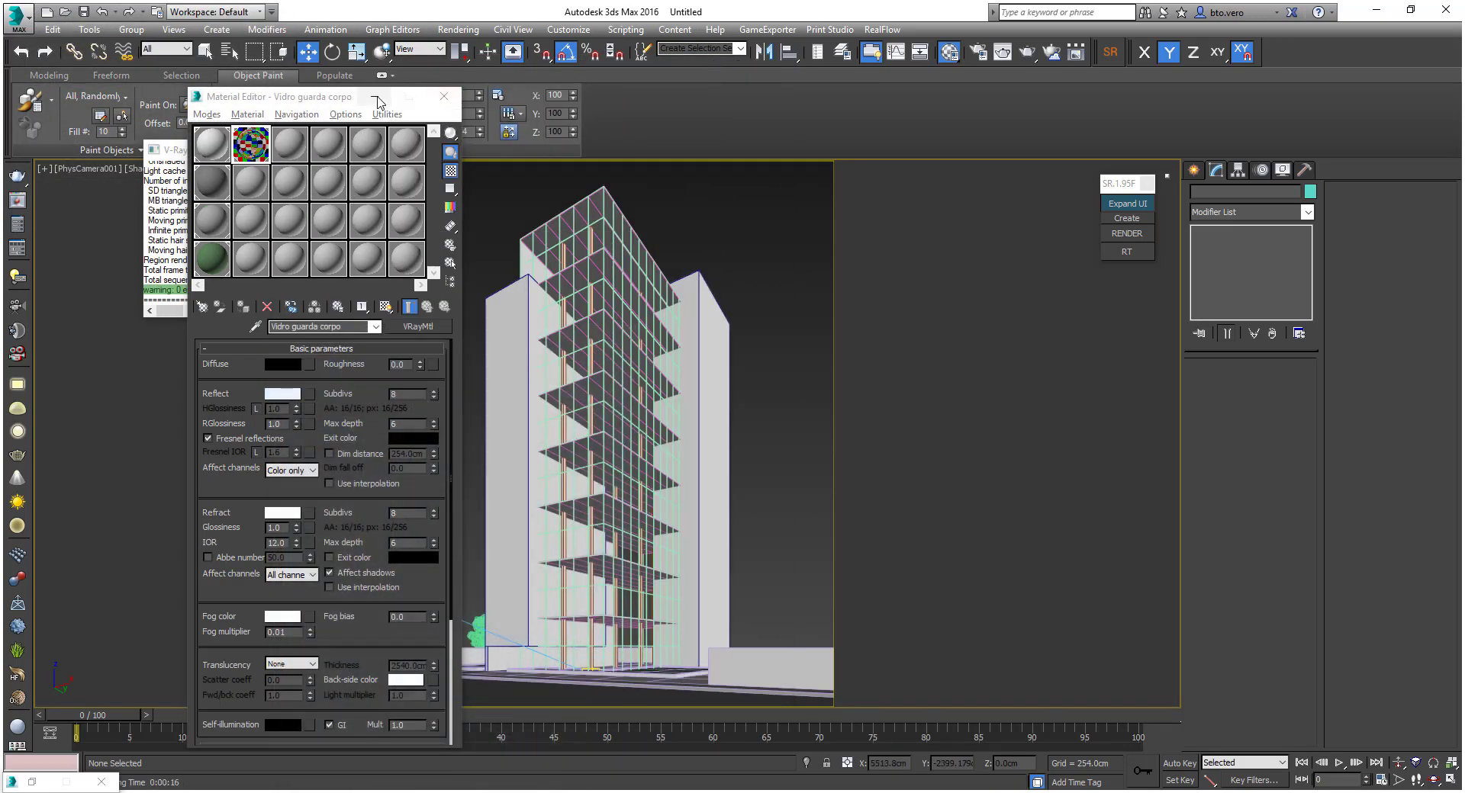
Draw a vertical plane about 5664 cm long and 5326 cm wide in the front view, spanning the building
key(m)
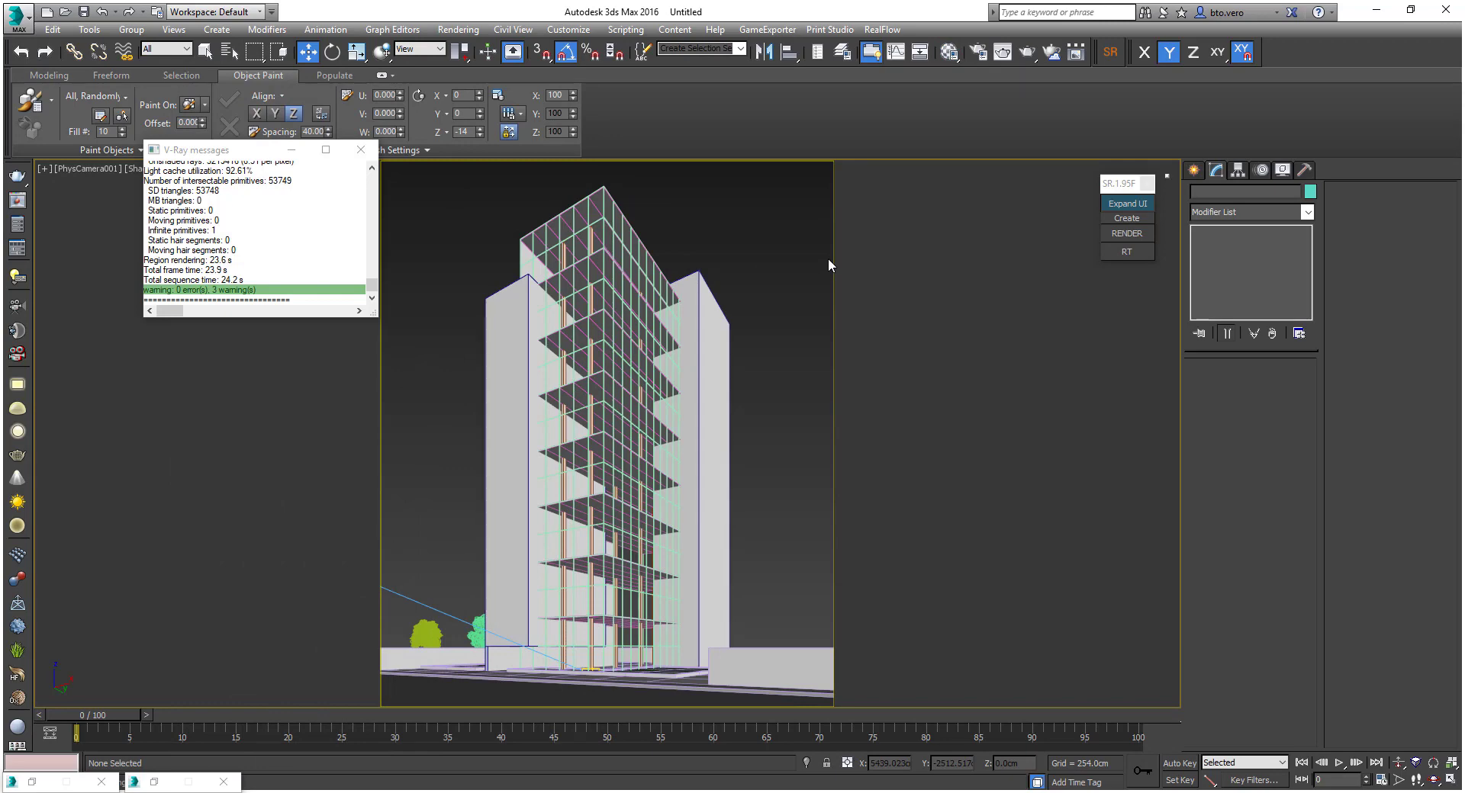
key(t)
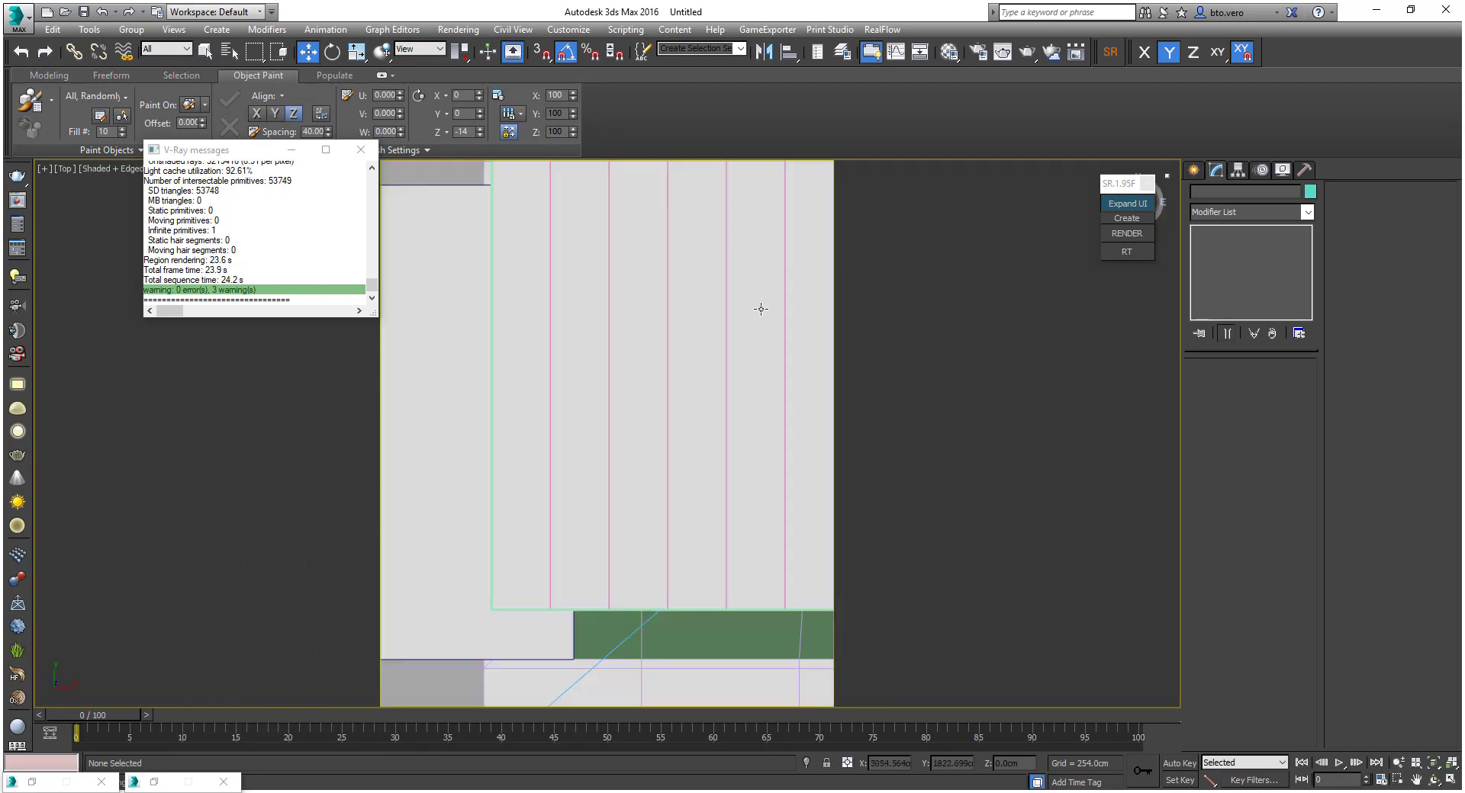
scroll(730, 352, down, 3)
scroll(730, 352, down, 6)
middle_drag(808, 343, 694, 340)
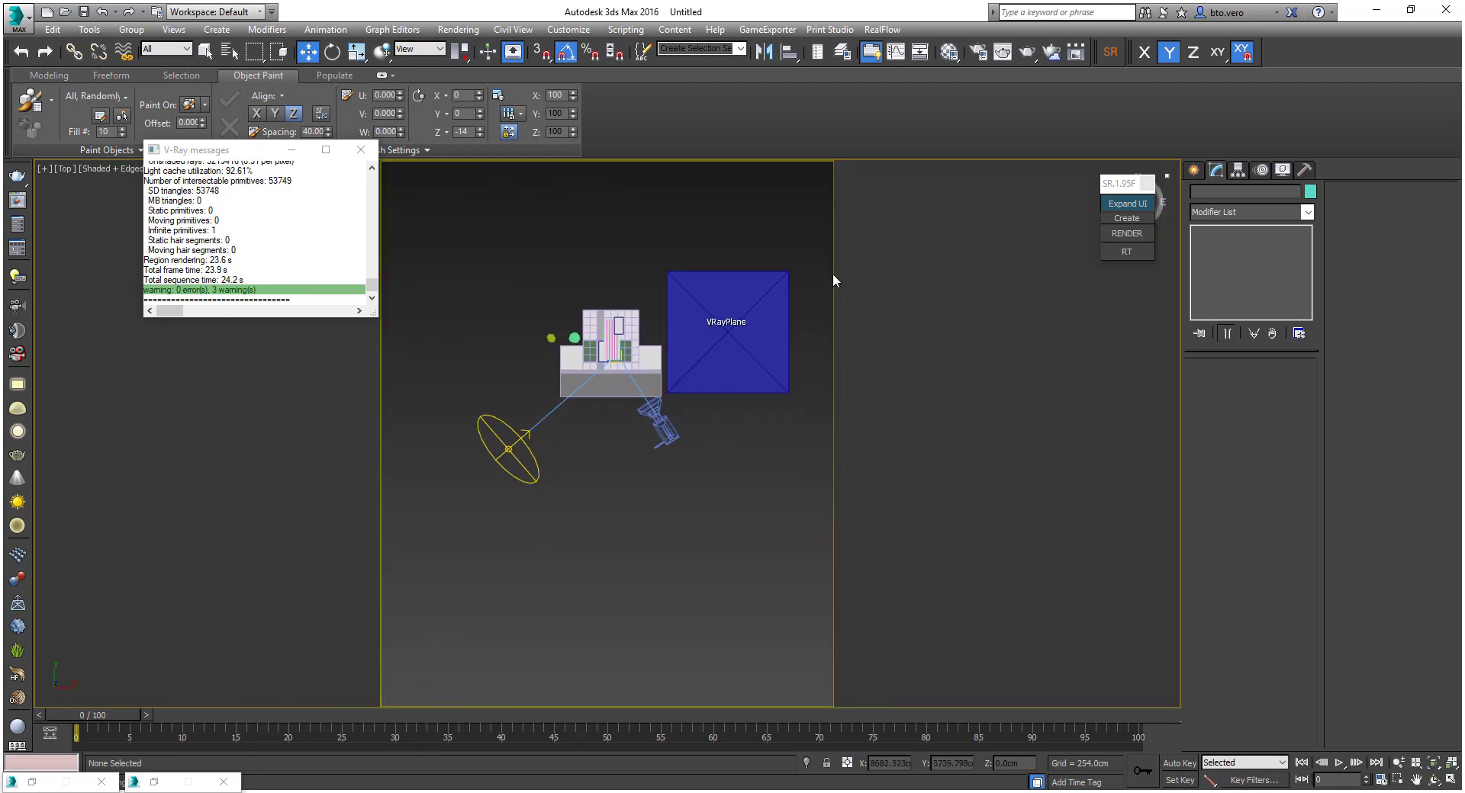
click(1198, 173)
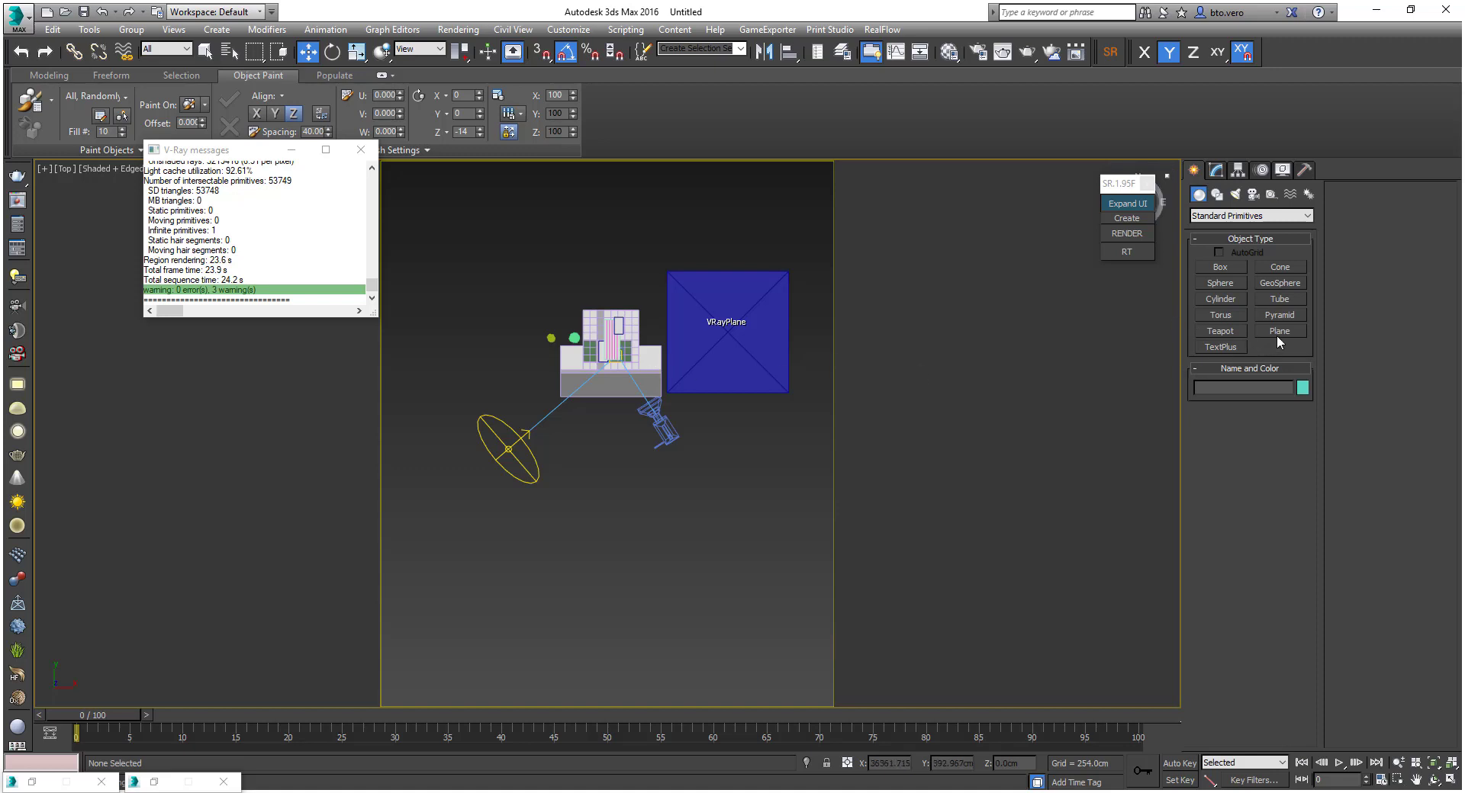
click(1278, 336)
key(f)
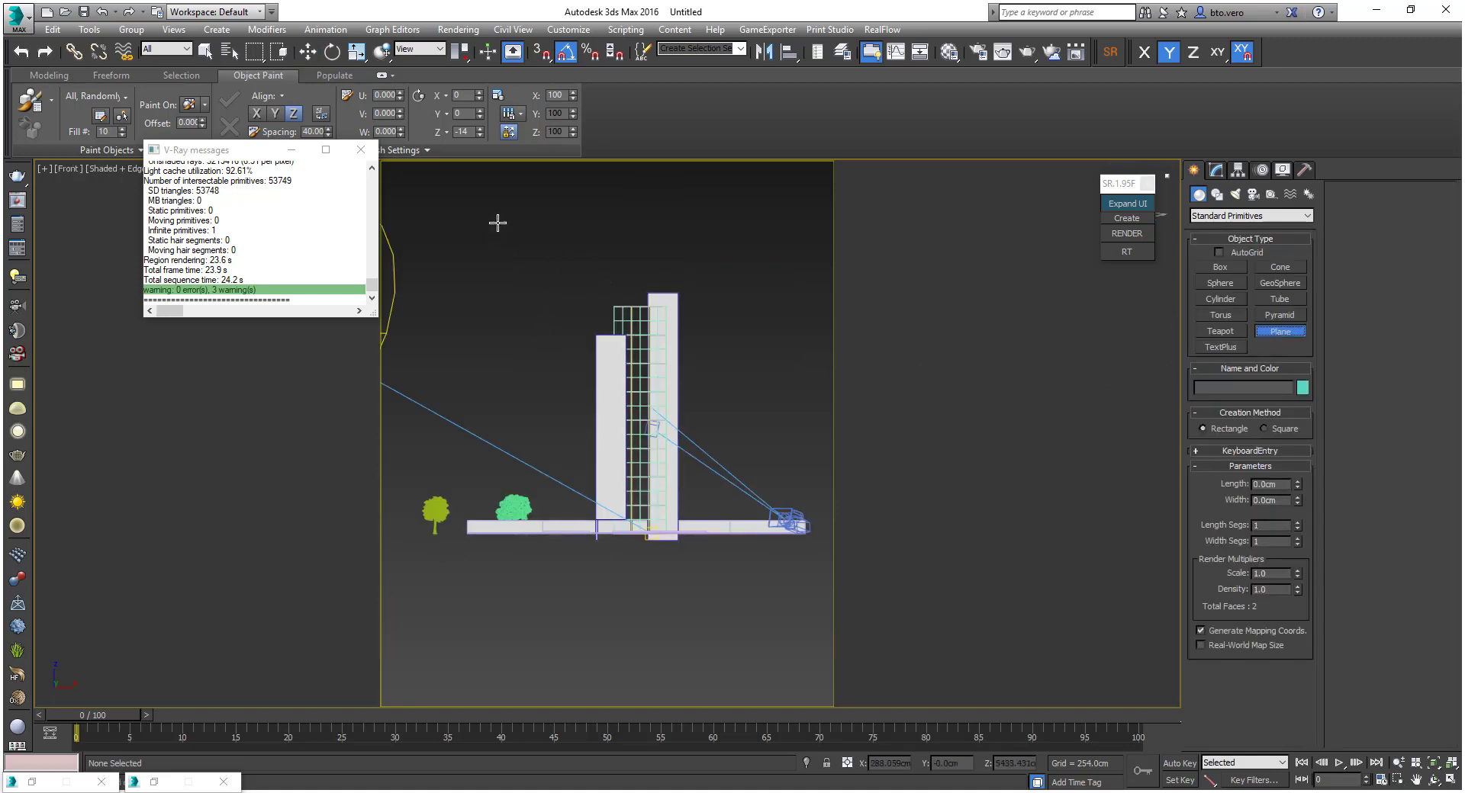
drag(491, 213, 792, 534)
alt+middle_drag(798, 446, 291, 500)
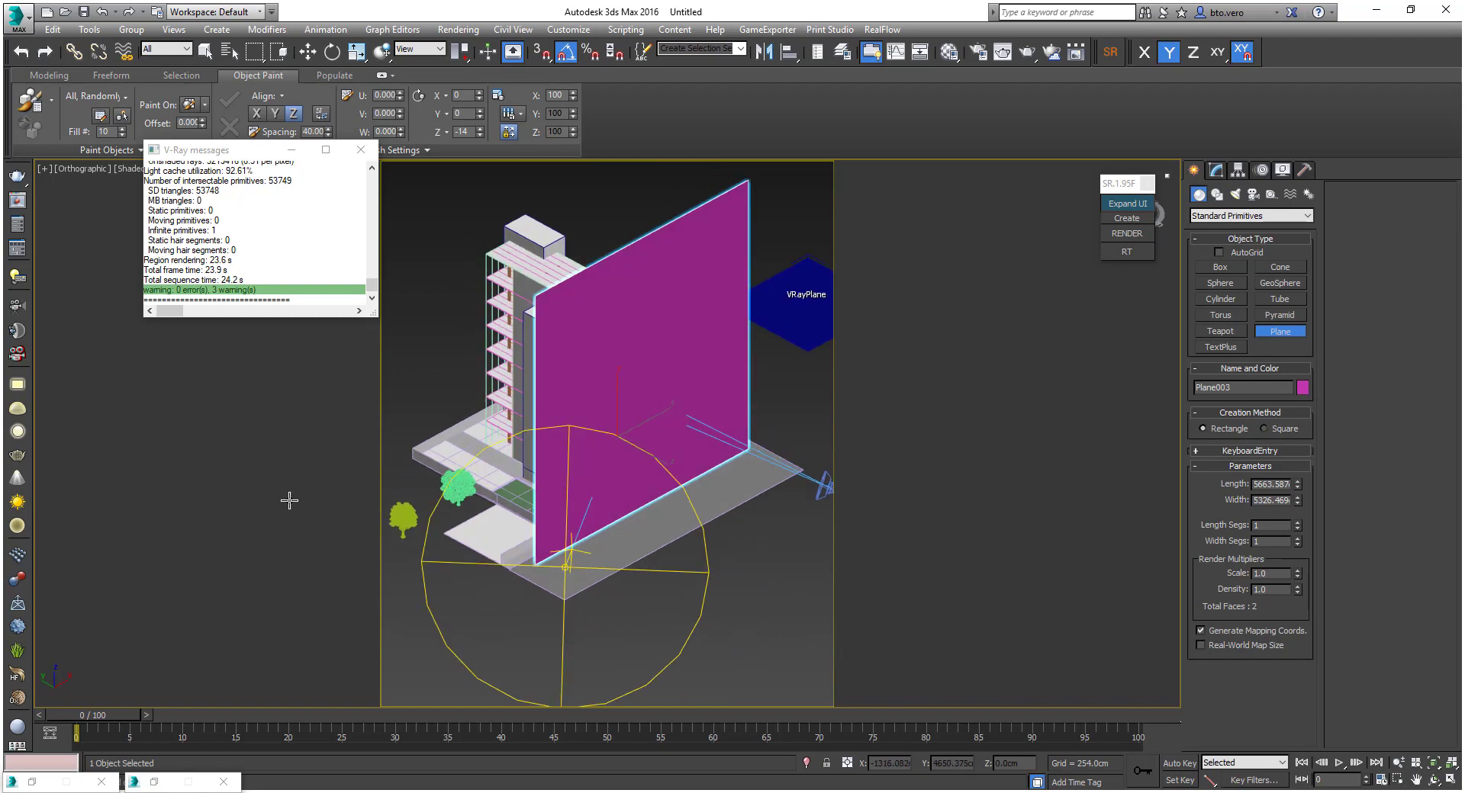
Move the new vertical plane about 1866 cm outward along Y, away from the building's front
key(w)
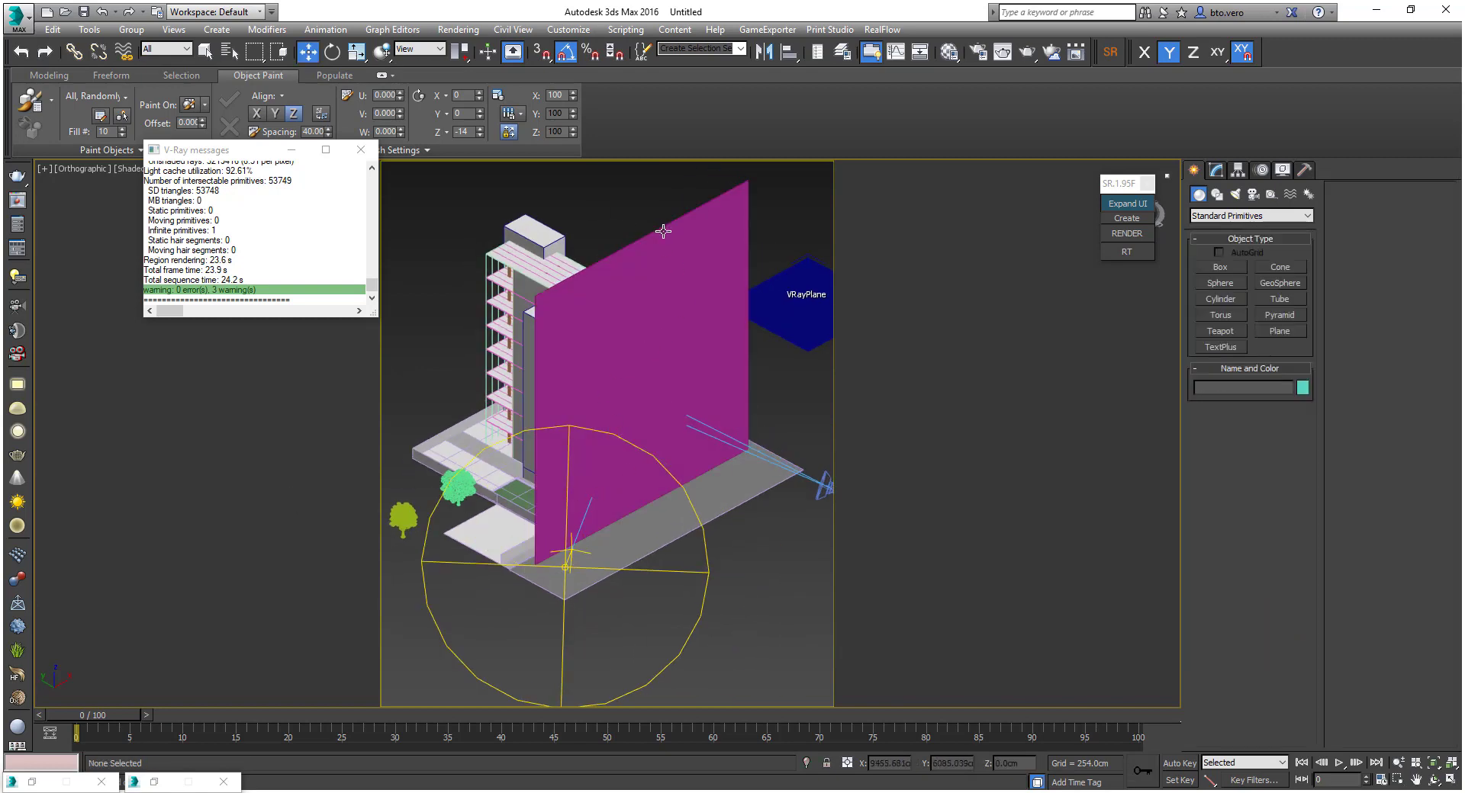
scroll(624, 318, down, 4)
alt+middle_drag(624, 318, 532, 186)
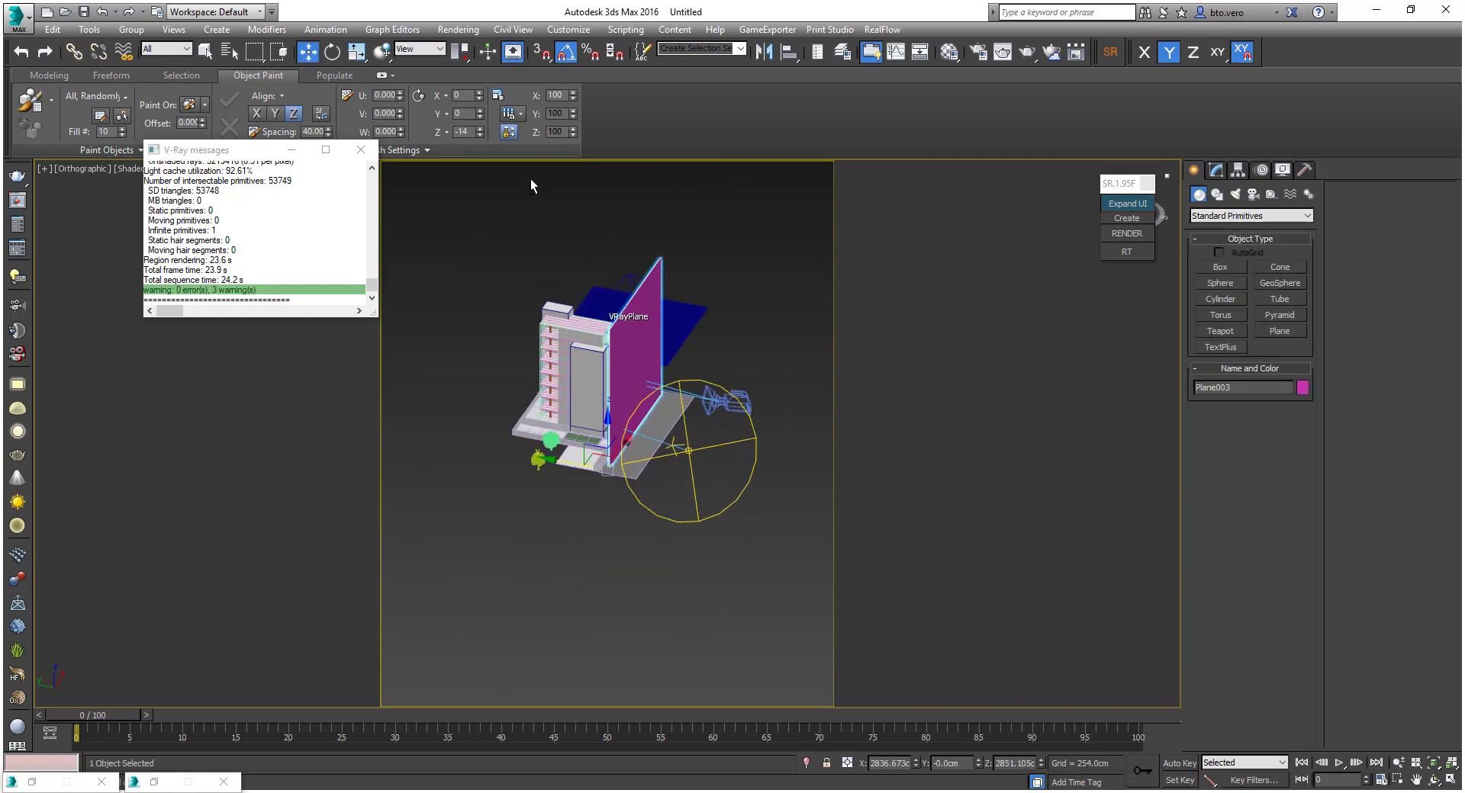
drag(459, 52, 460, 127)
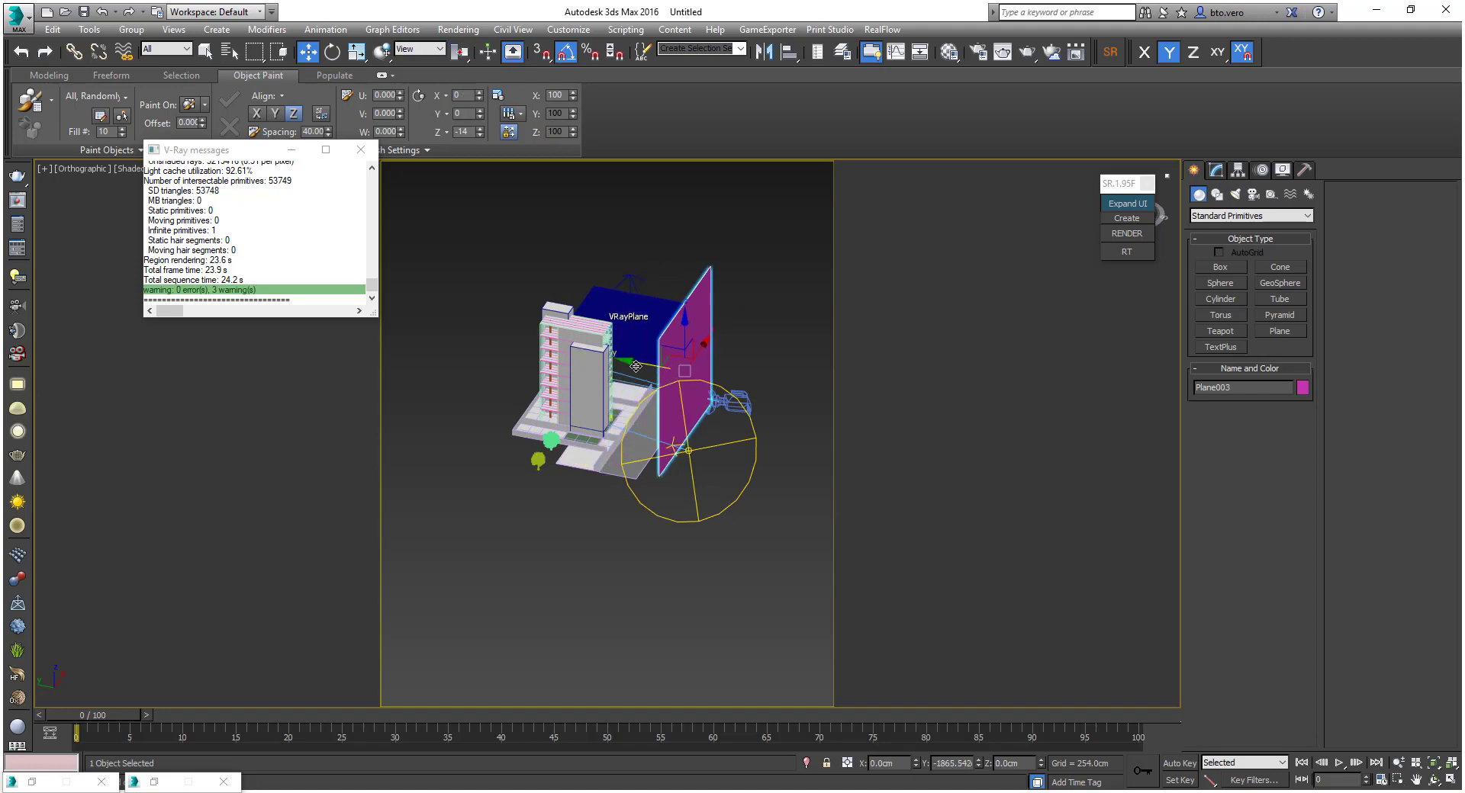
Check the plane's placement through the PhysCamera001 view with the plane temporarily see-through, and return to the perspective view
alt+middle_drag(591, 356, 788, 339)
click(790, 335)
scroll(696, 429, up, 4)
alt+middle_drag(696, 429, 721, 397)
click(722, 443)
scroll(664, 425, up, 3)
key(c)
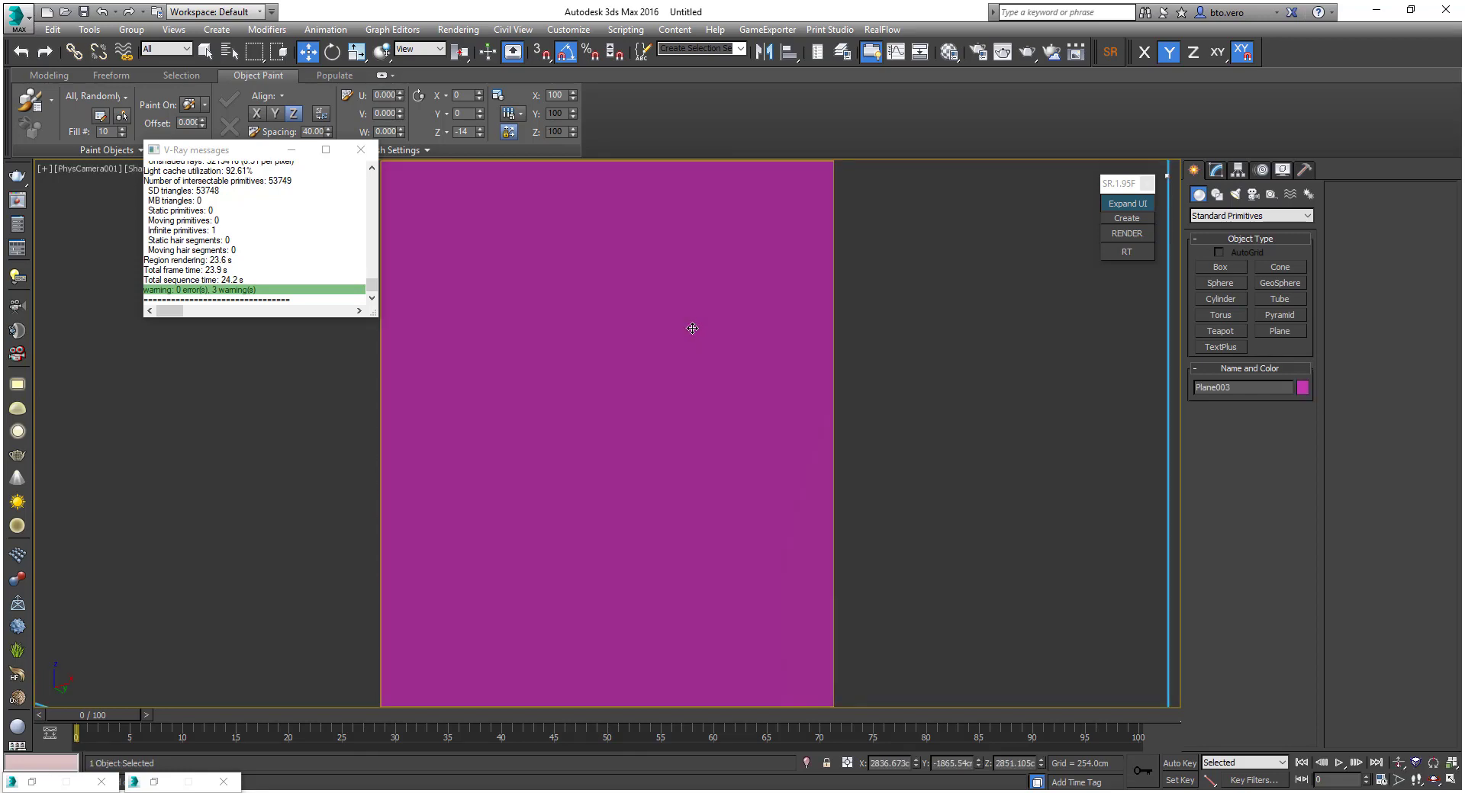
key(alt+x)
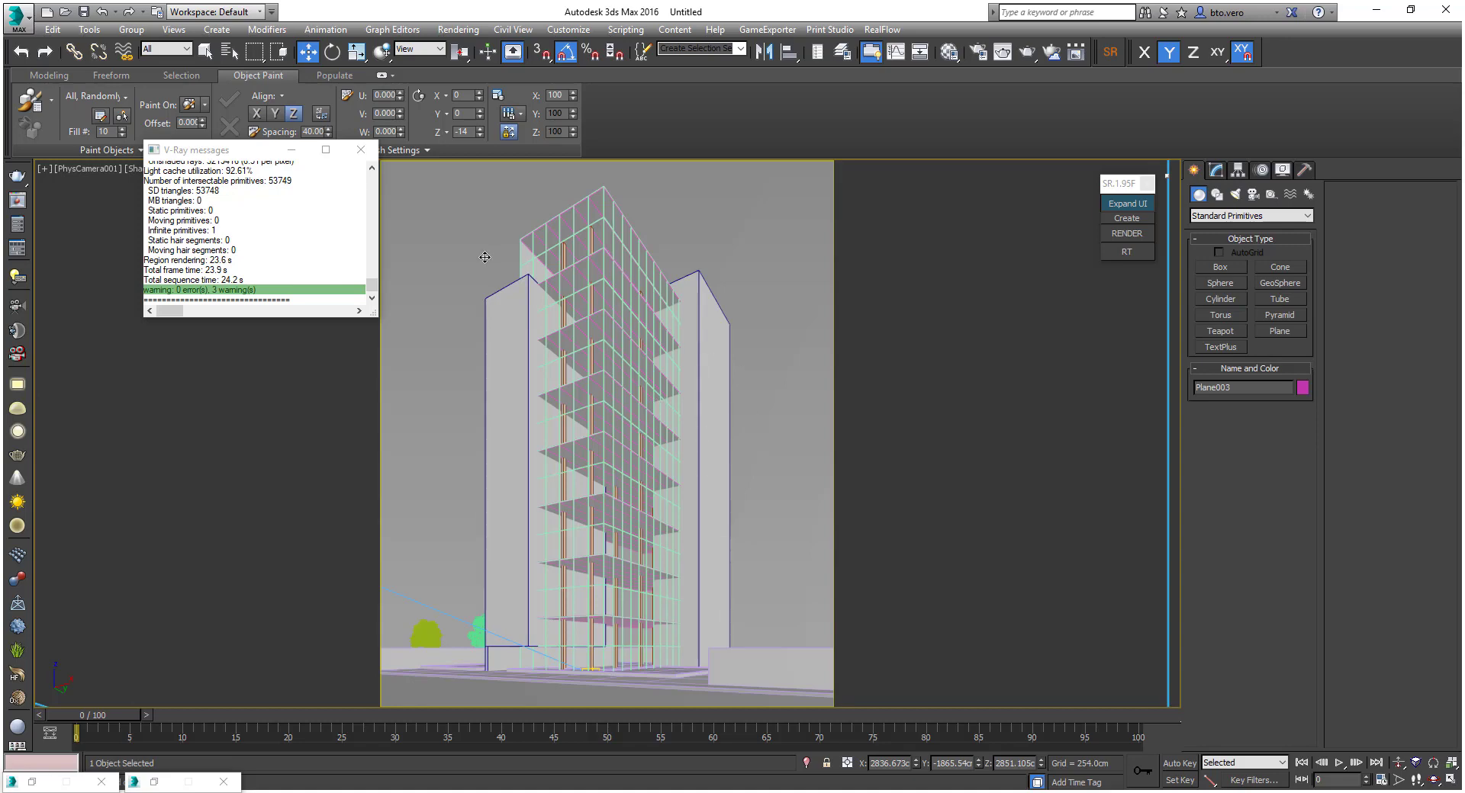
key(alt+x)
key(p)
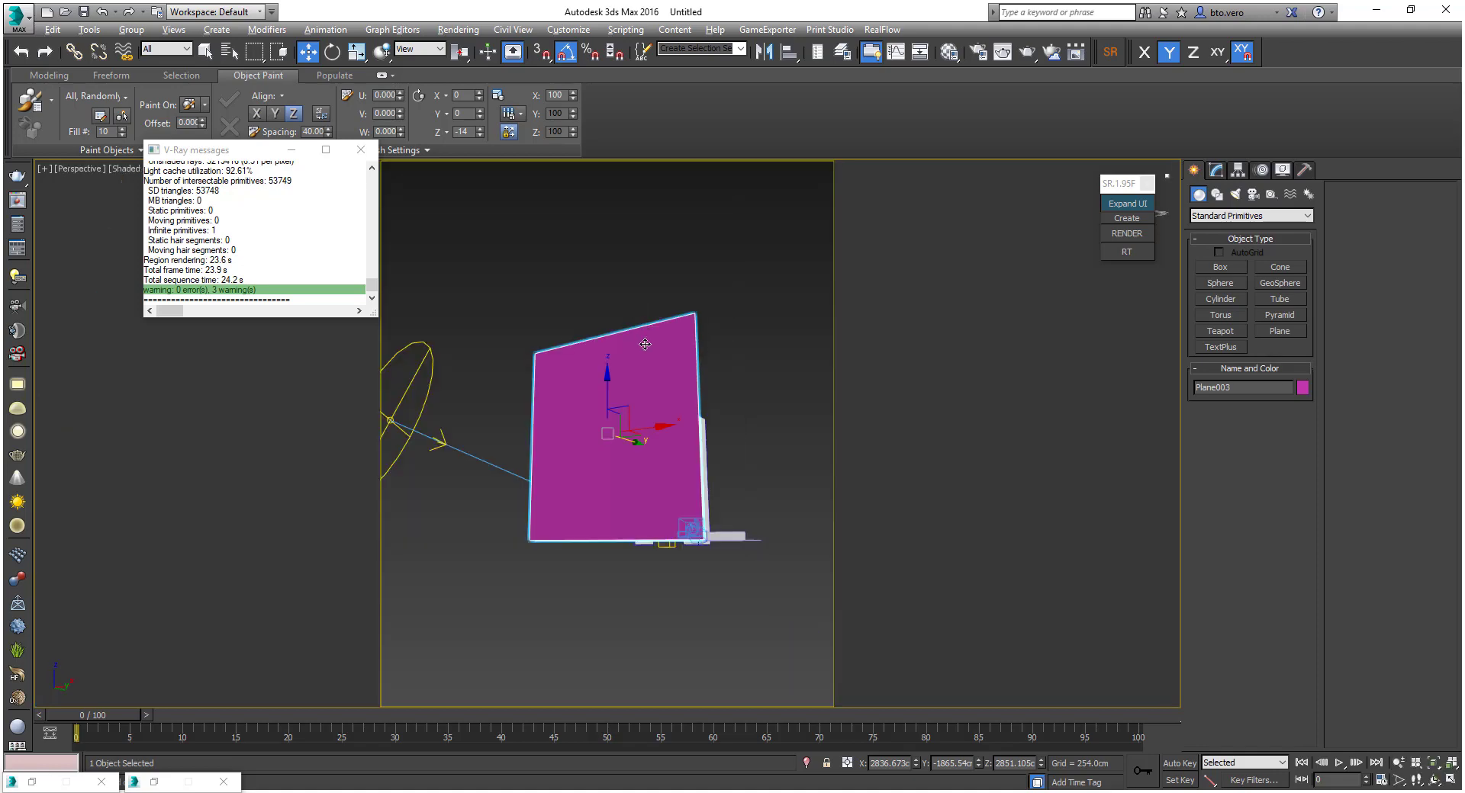
alt+middle_drag(644, 344, 752, 534)
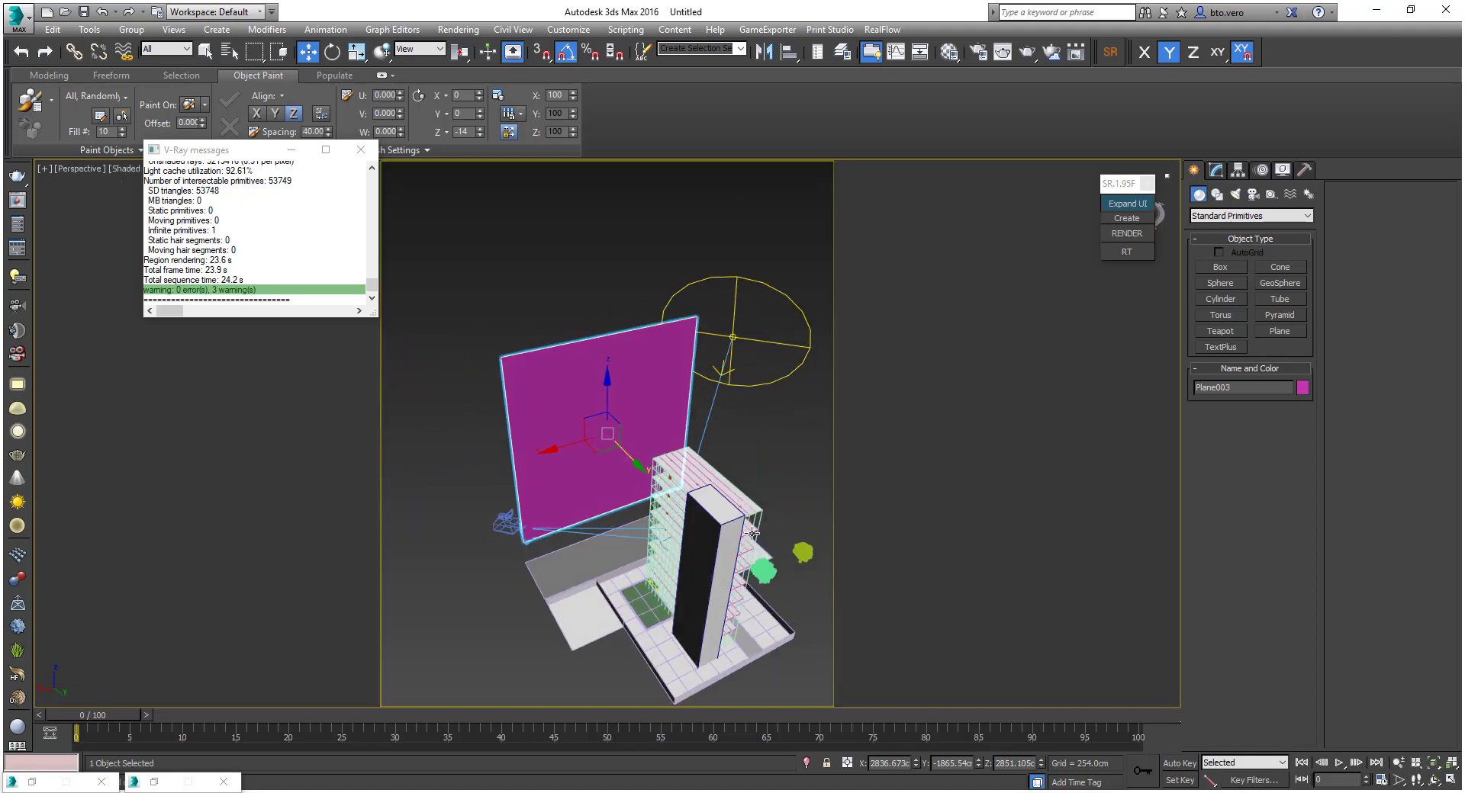
Switch to File Explorer and apply IMG_0647.jpg from the MAXIMUM folder to the vertical plane as its texture
click(843, 792)
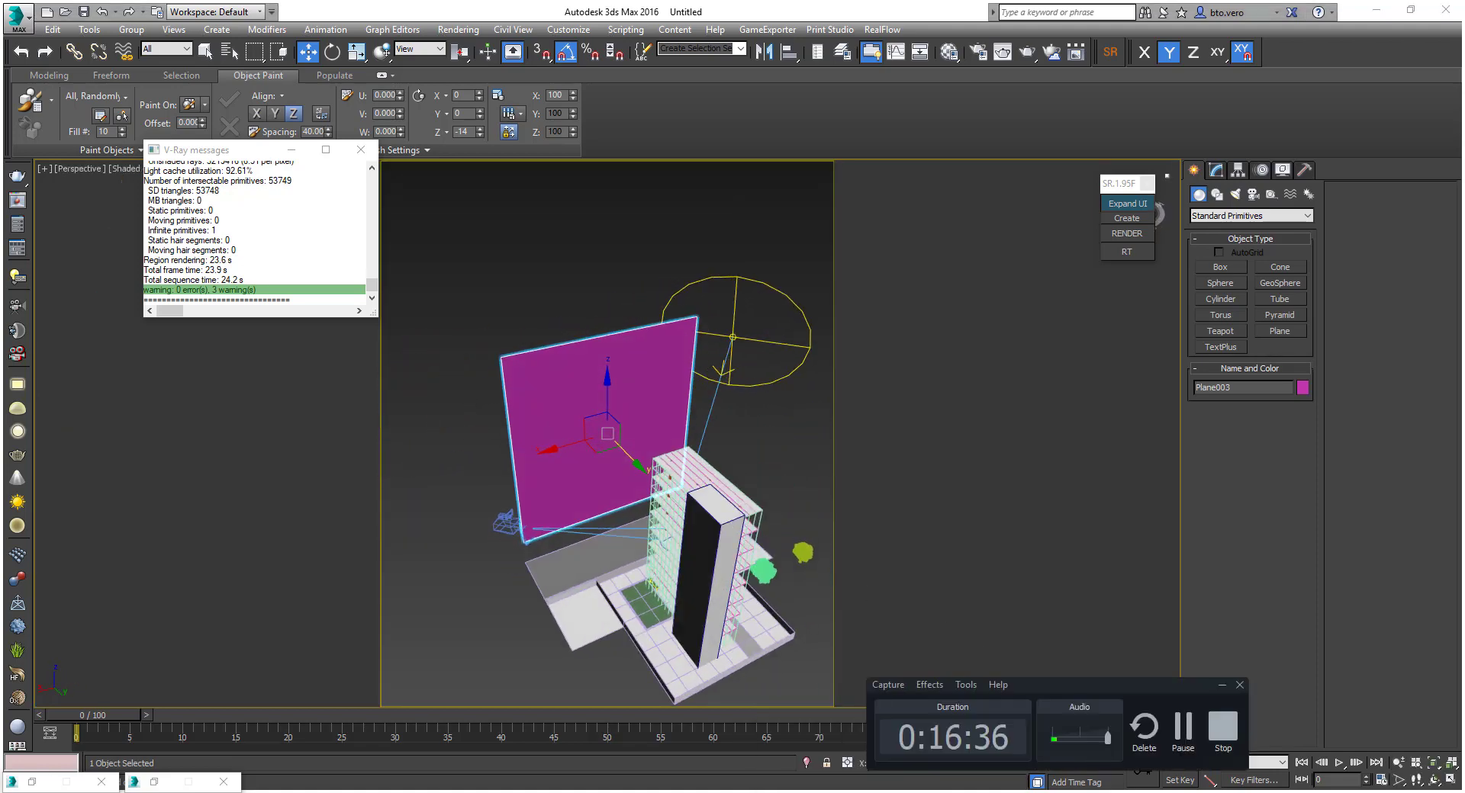
click(1181, 744)
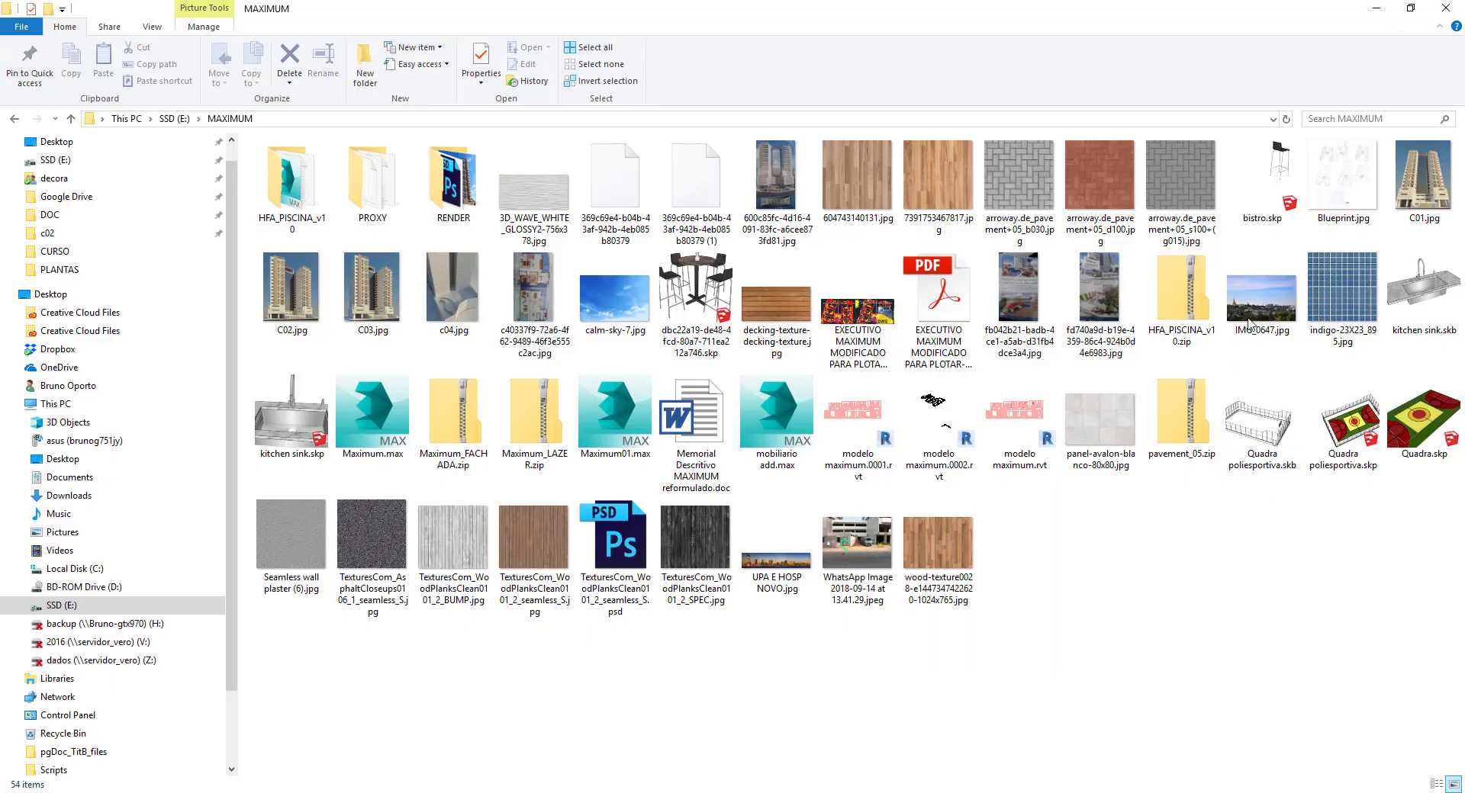
click(1278, 326)
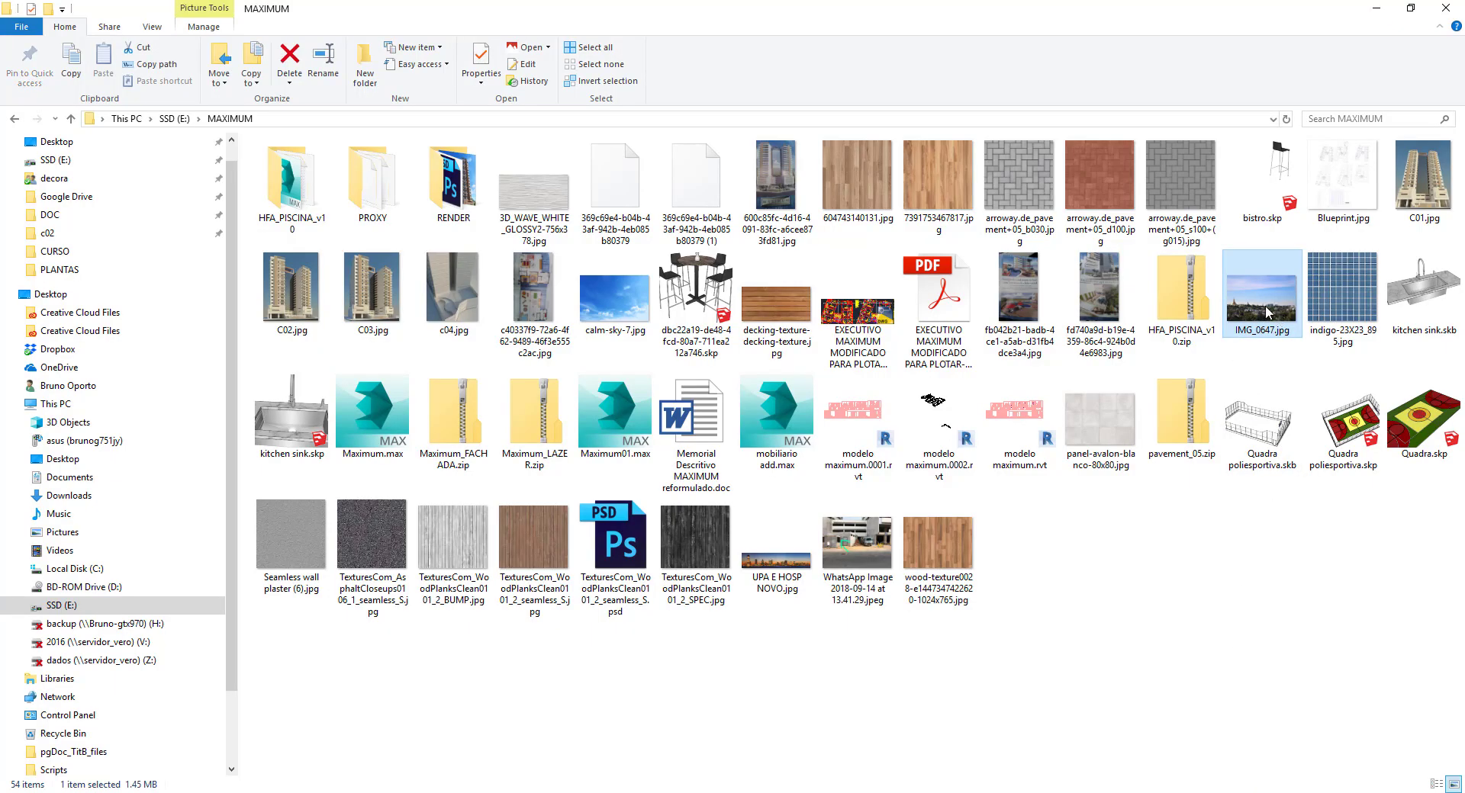
drag(1266, 312, 225, 771)
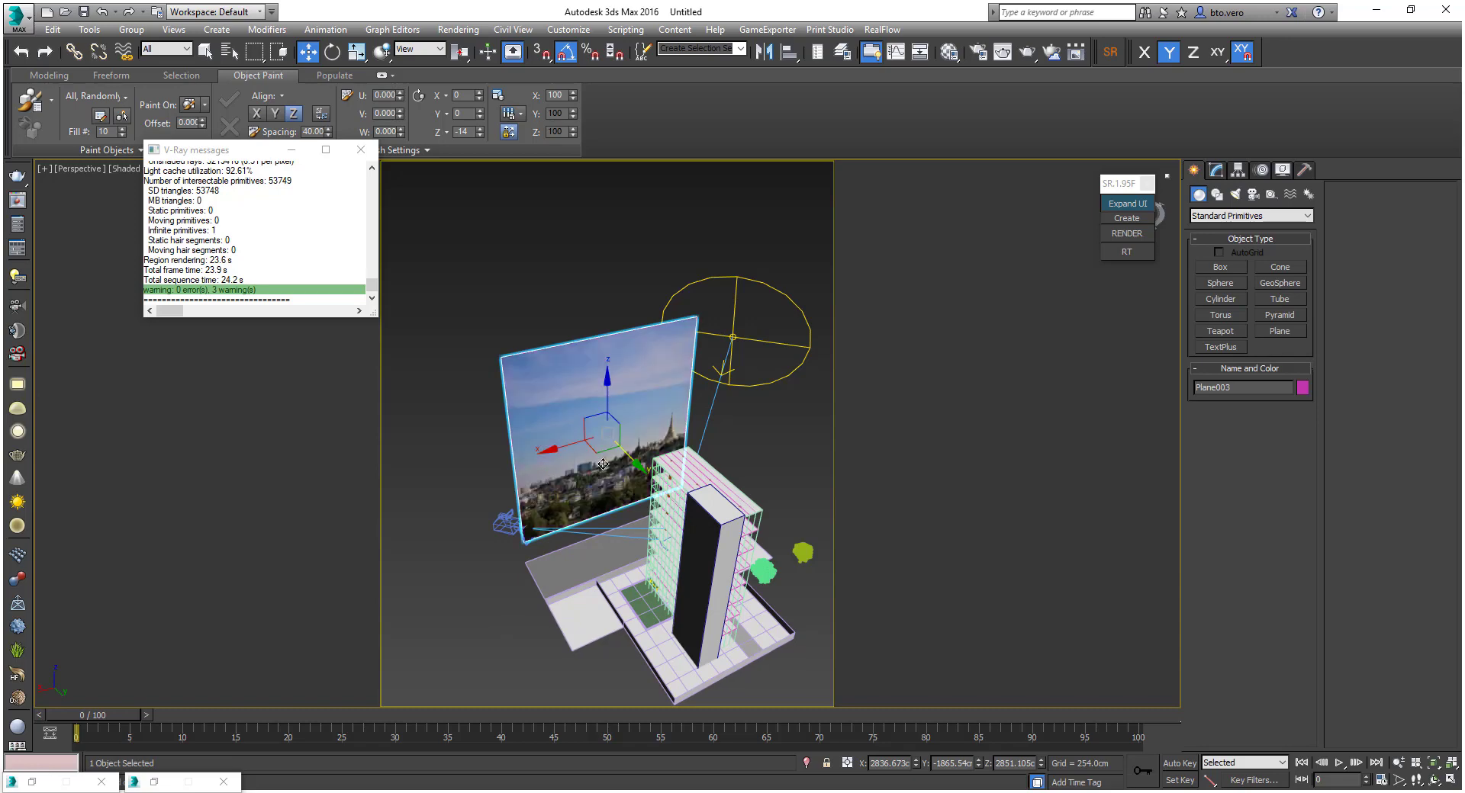
scroll(603, 463, up, 5)
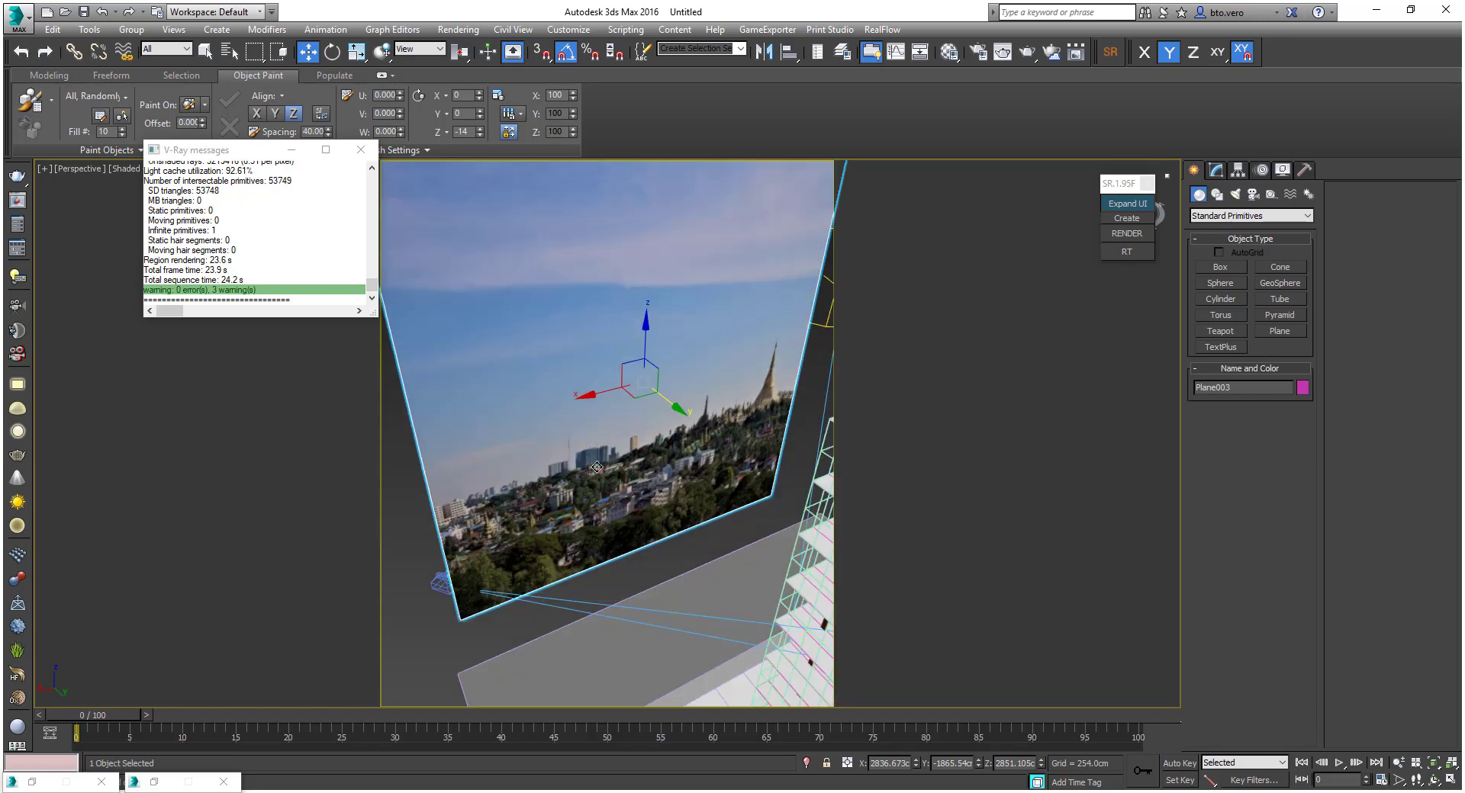
Load the plane's material into the last Material Editor slot and copy its IMG_0647.jpg diffuse map
click(949, 52)
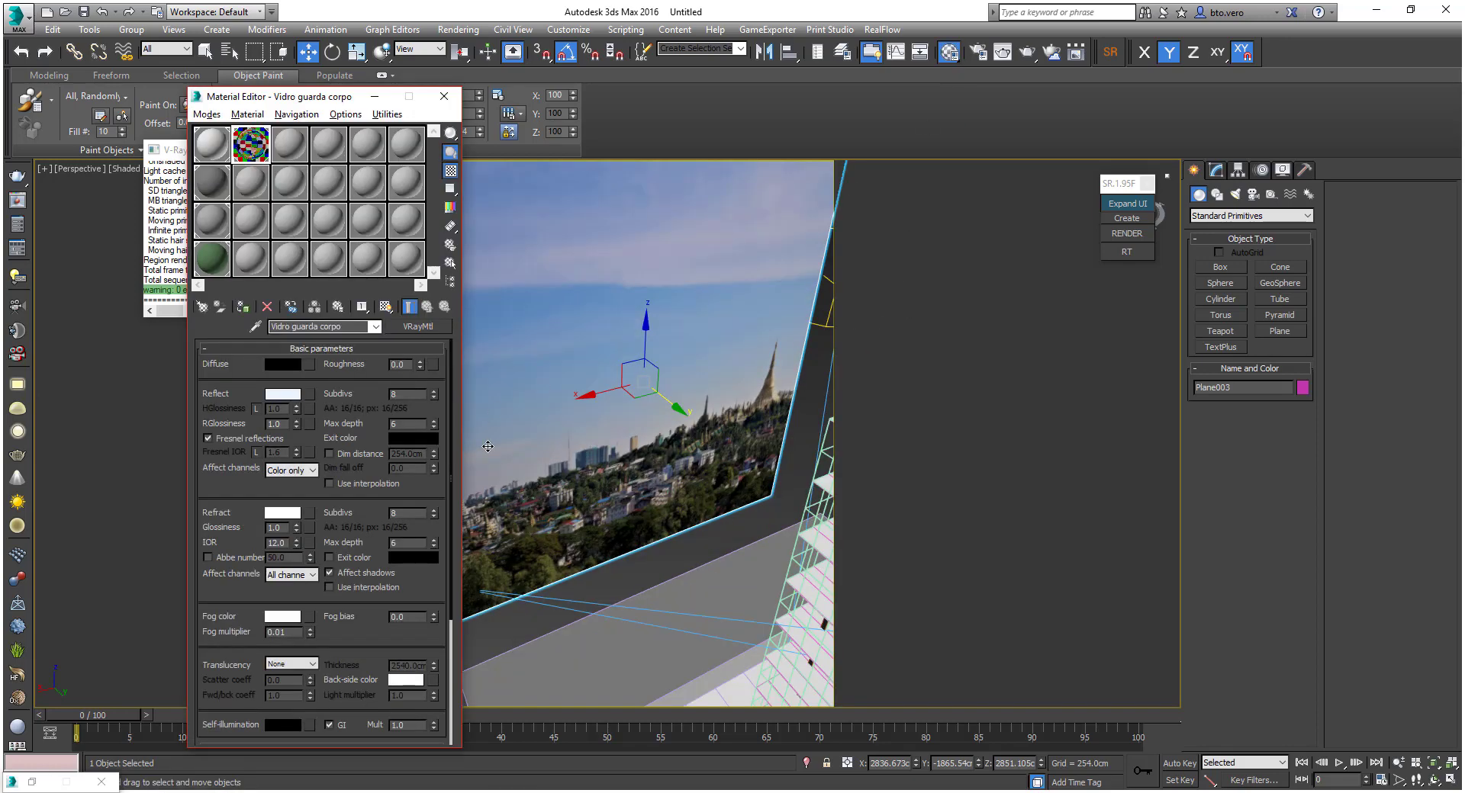
click(406, 269)
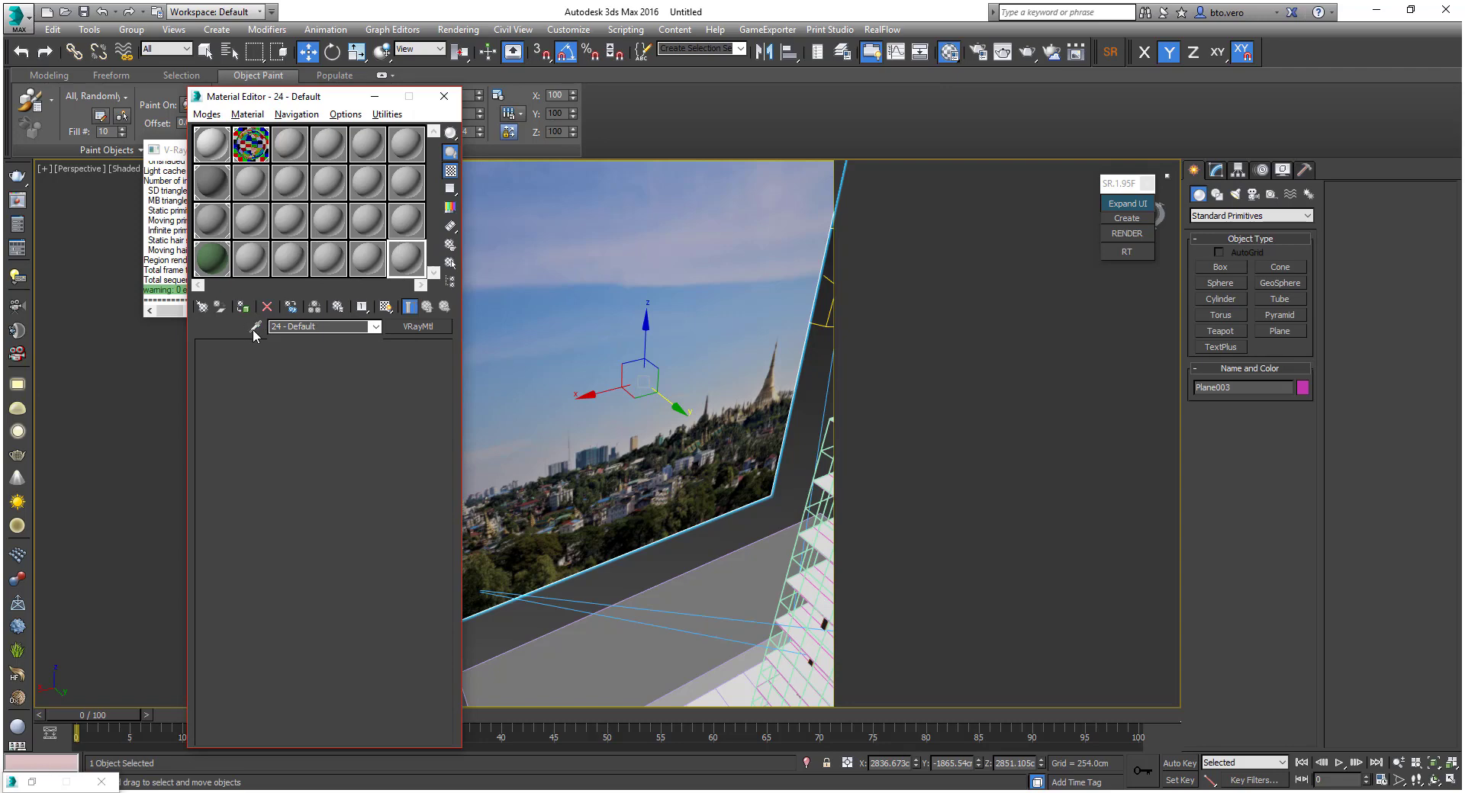
click(255, 327)
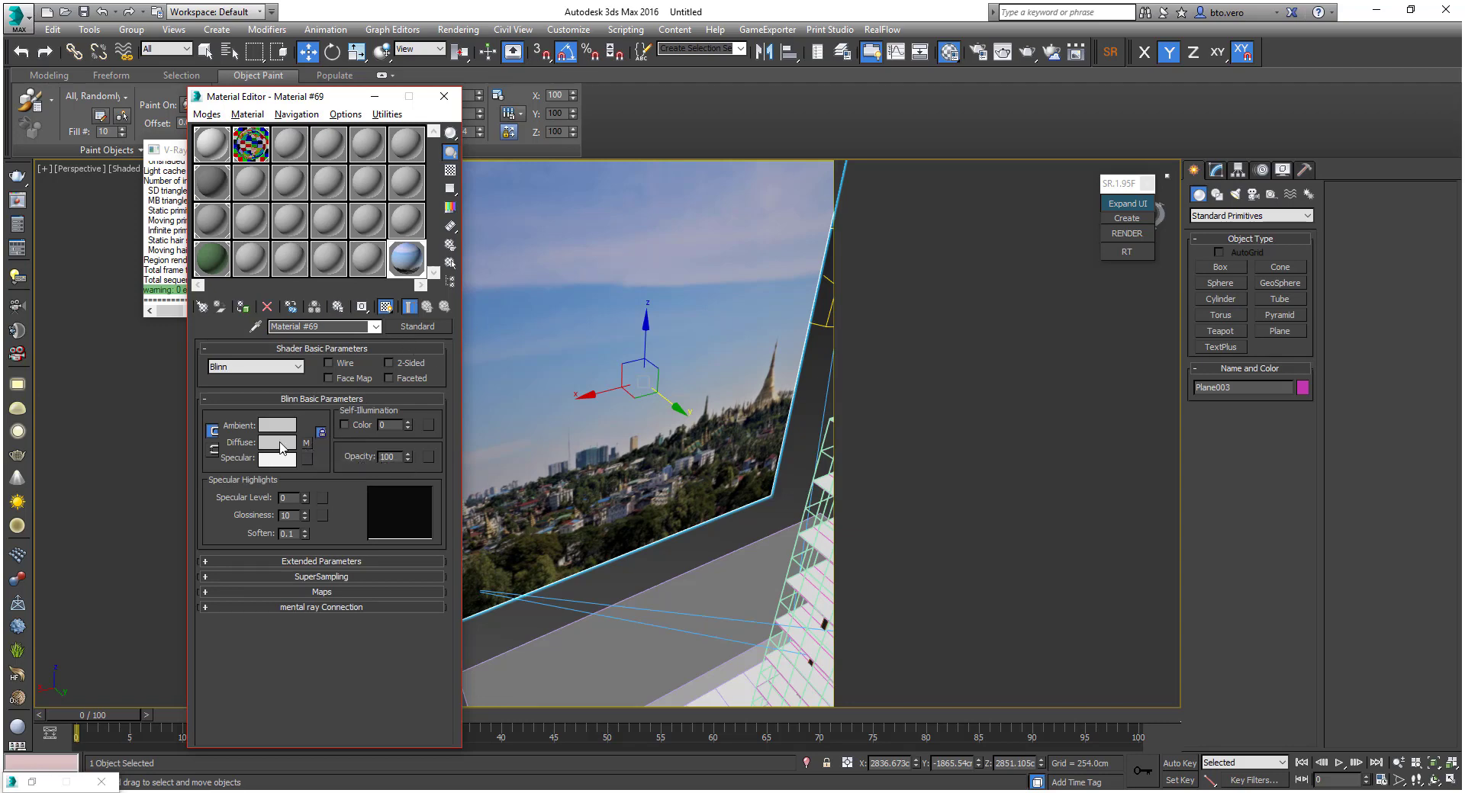
scroll(627, 455, down, 4)
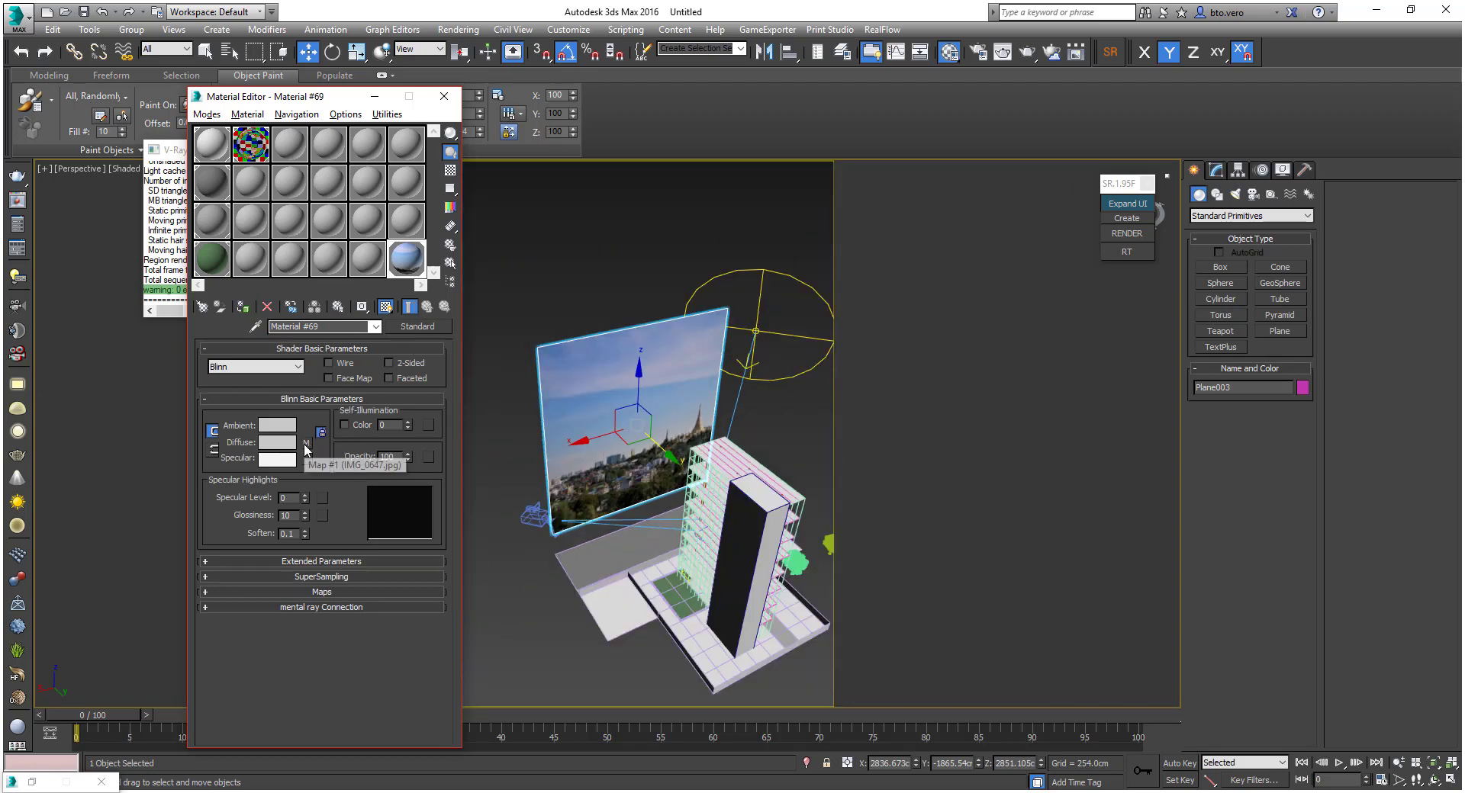
right_click(306, 449)
click(360, 471)
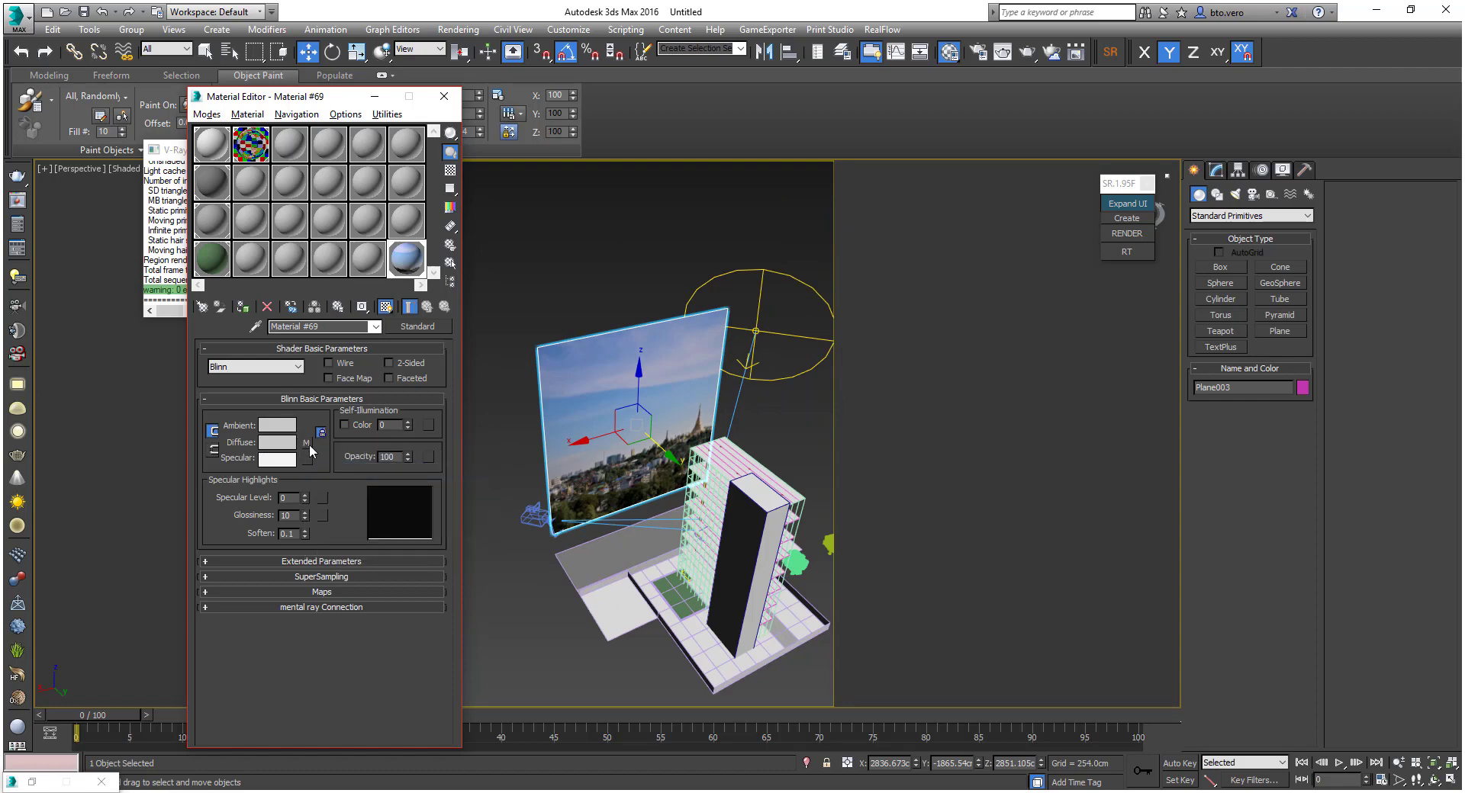
Copy the .Branco 211 material over the last slot, paste the photo map into its diffuse as a copy, and display it shaded
click(212, 145)
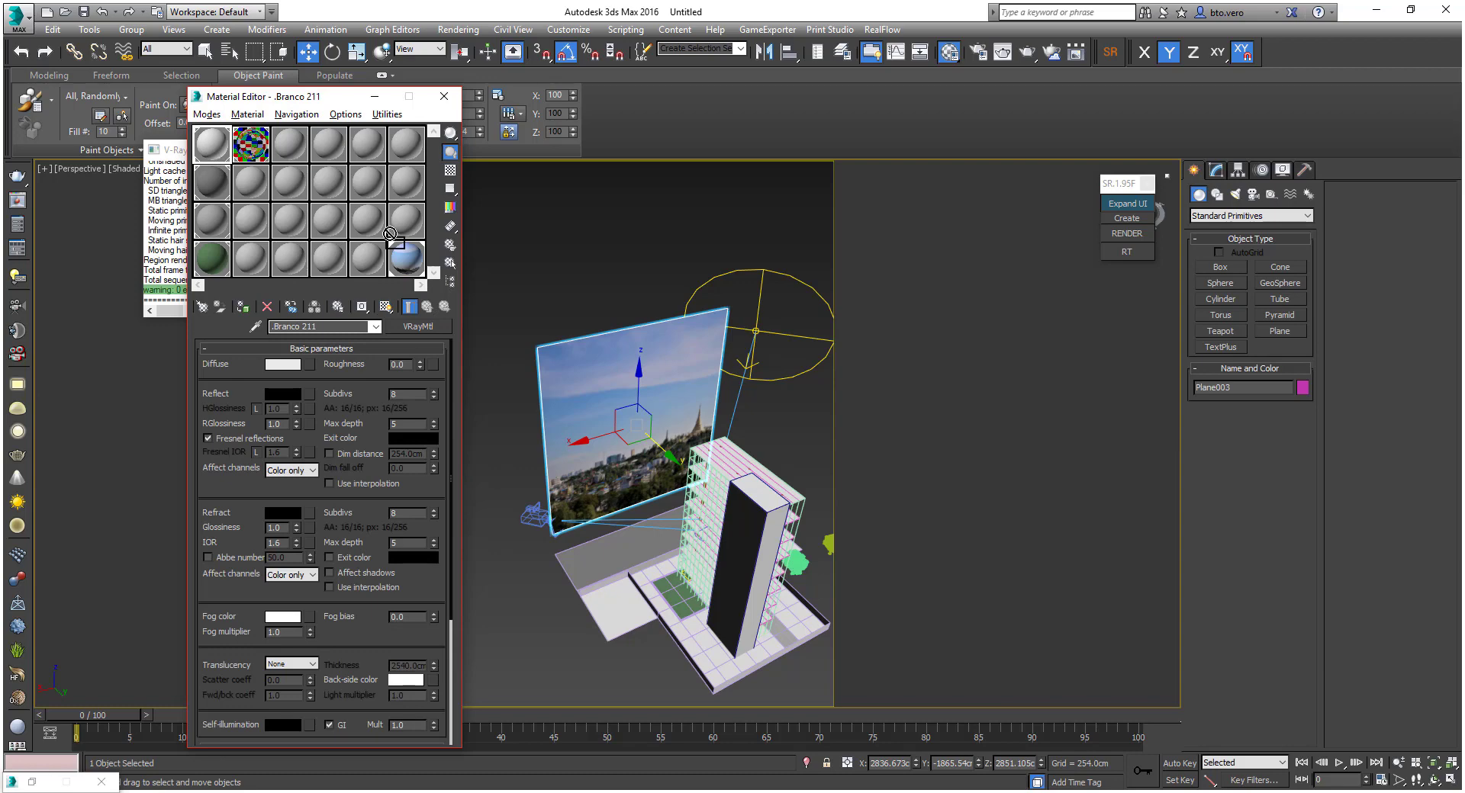
drag(212, 144, 397, 257)
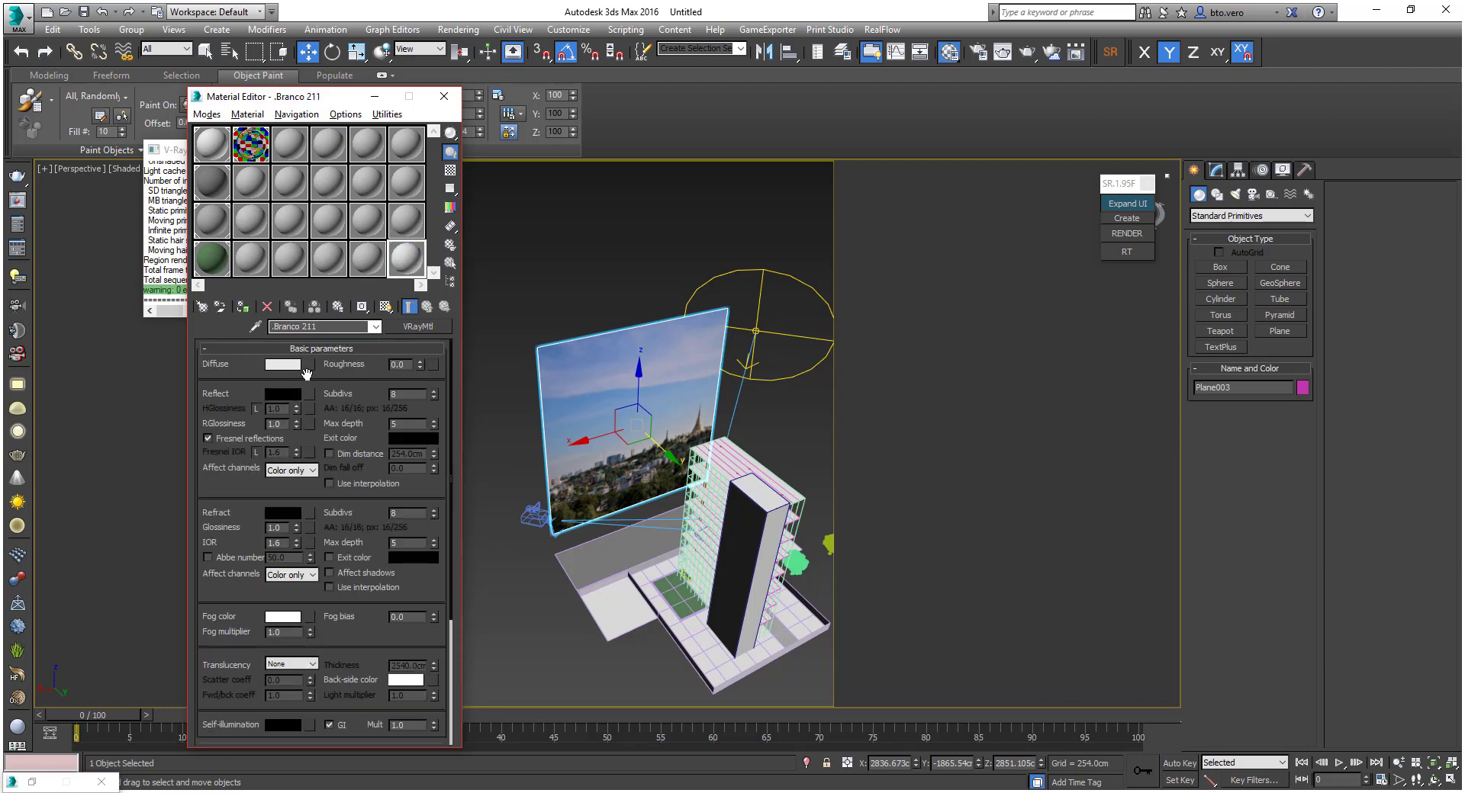
right_click(308, 364)
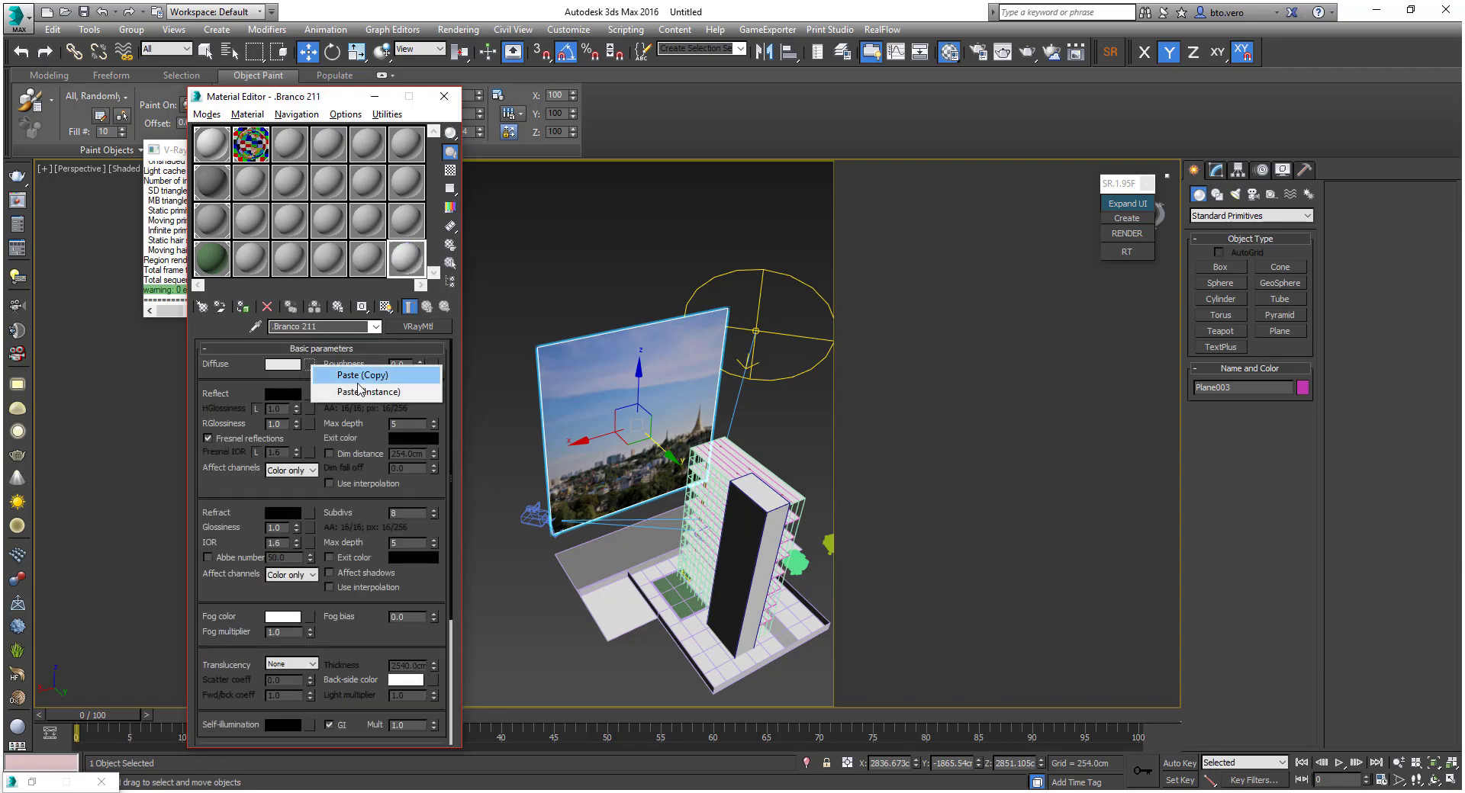
click(367, 378)
click(309, 365)
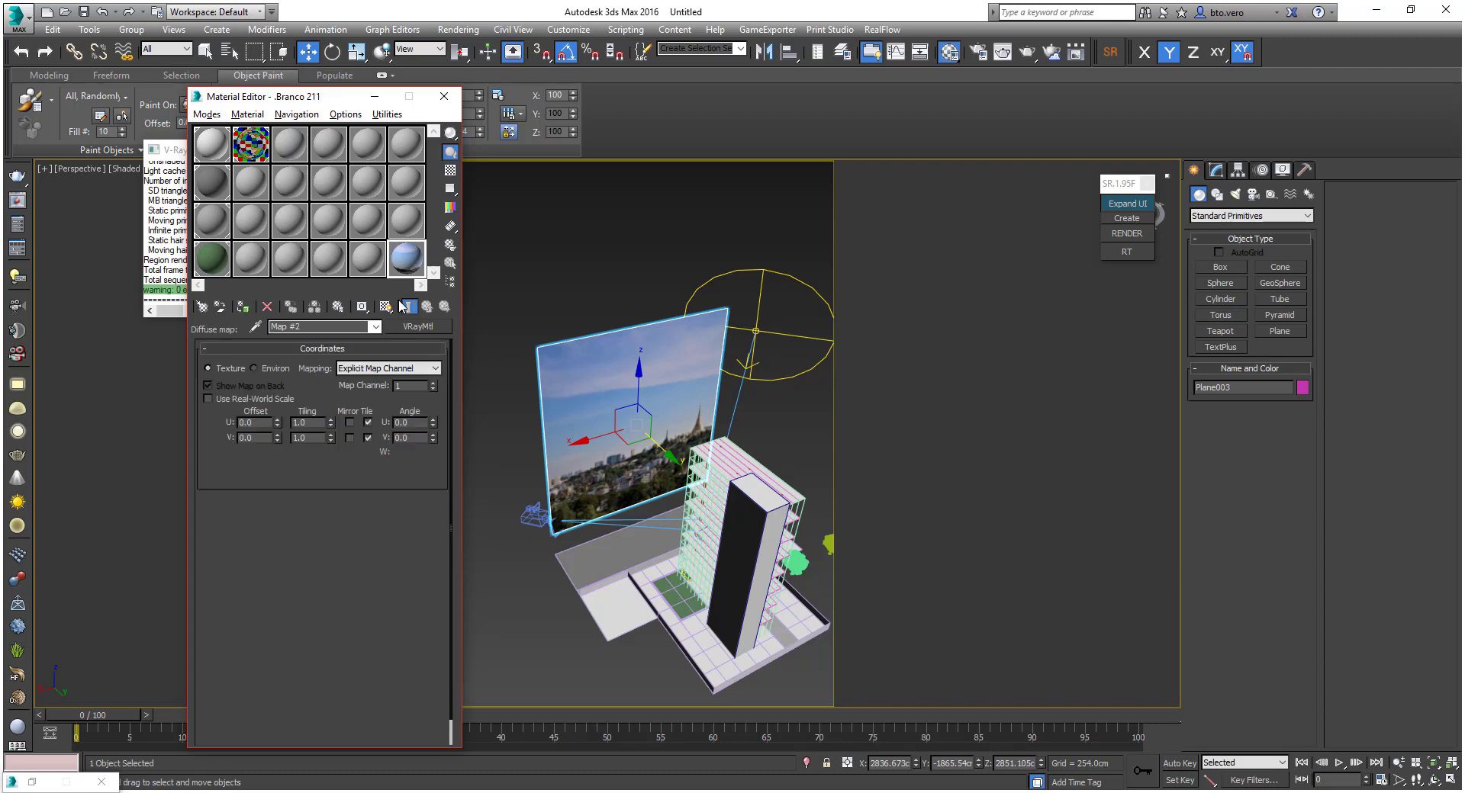
click(385, 306)
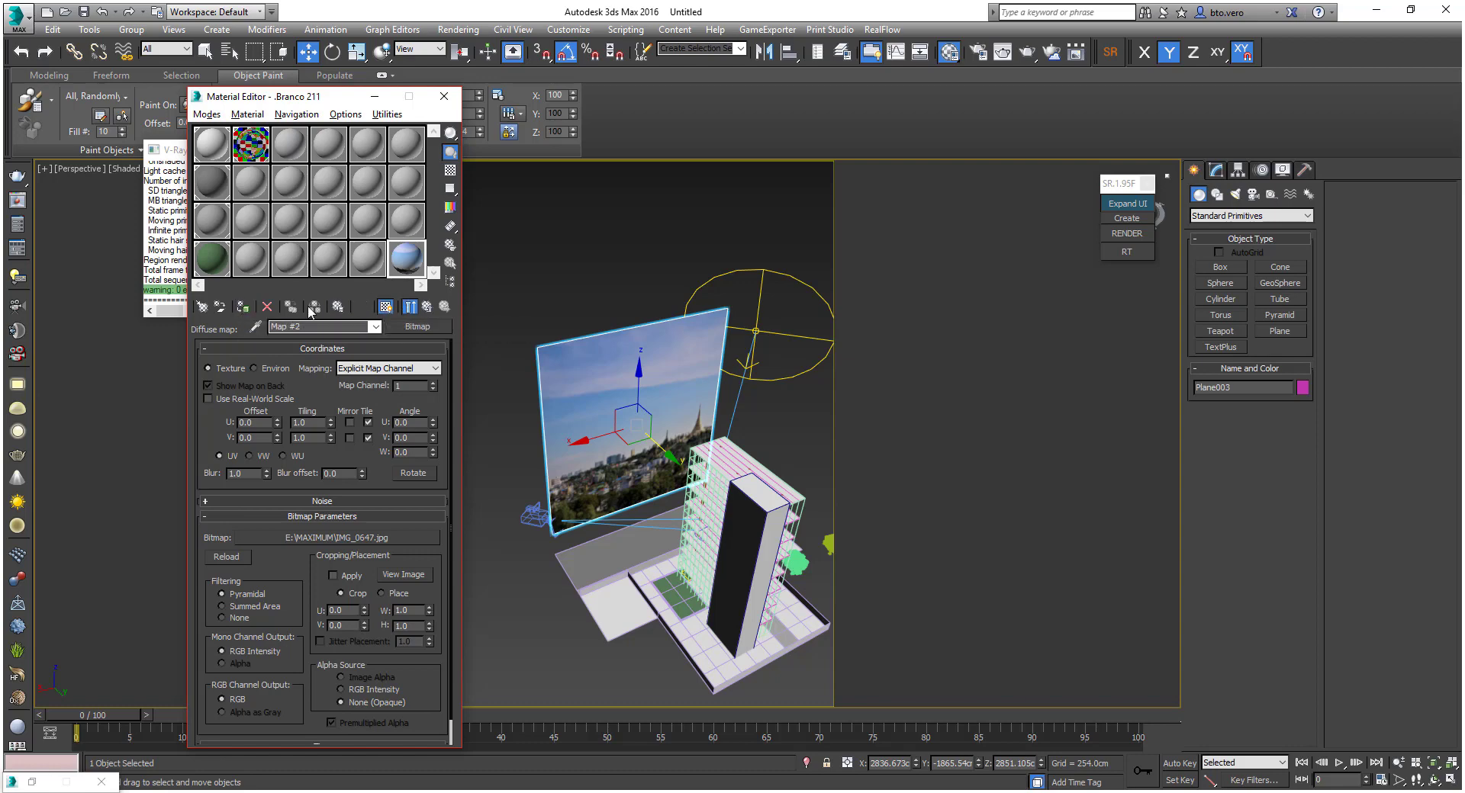
Assign the photo material to the plane, renaming it reflexo instead of replacing .Branco 211
click(243, 306)
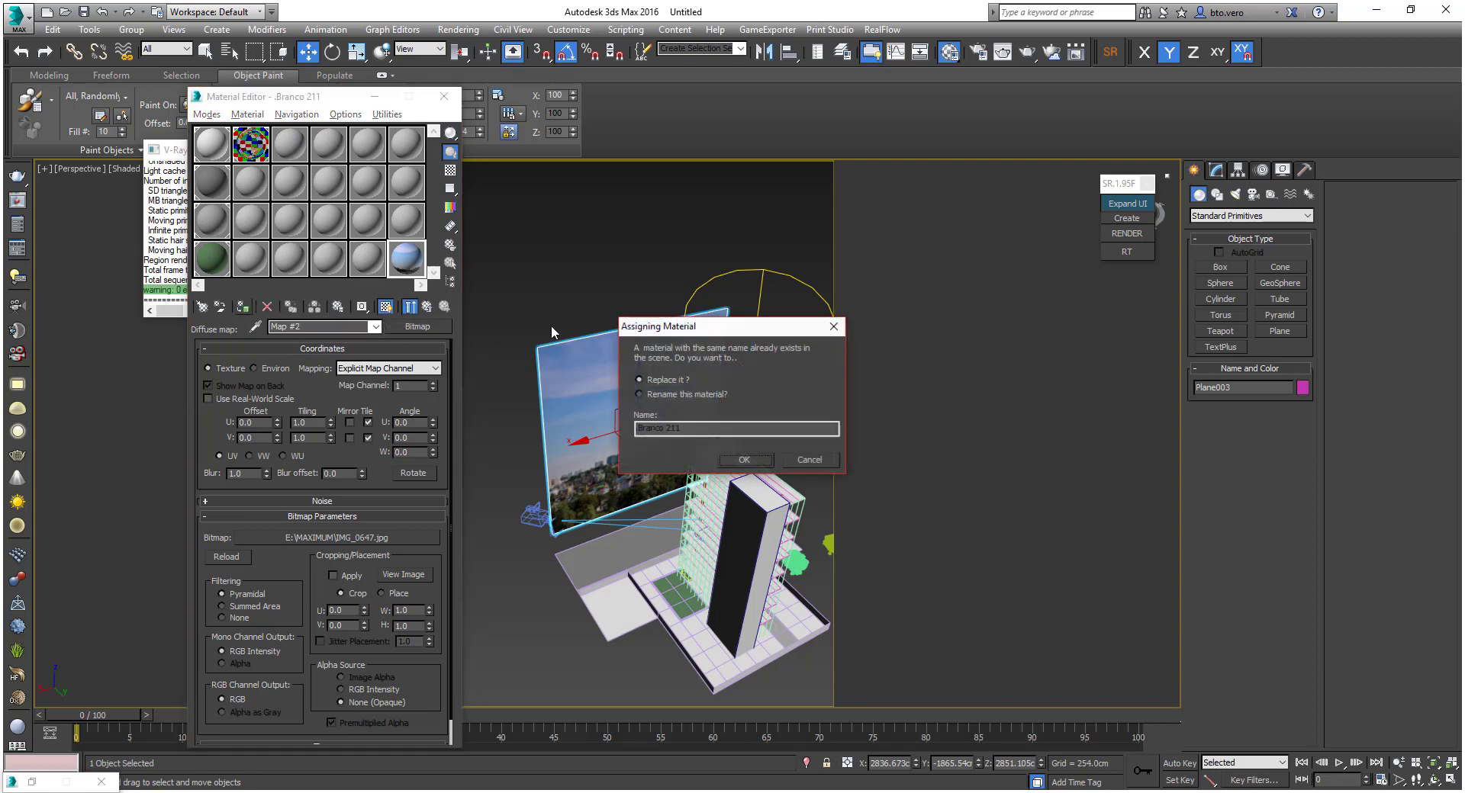
click(710, 394)
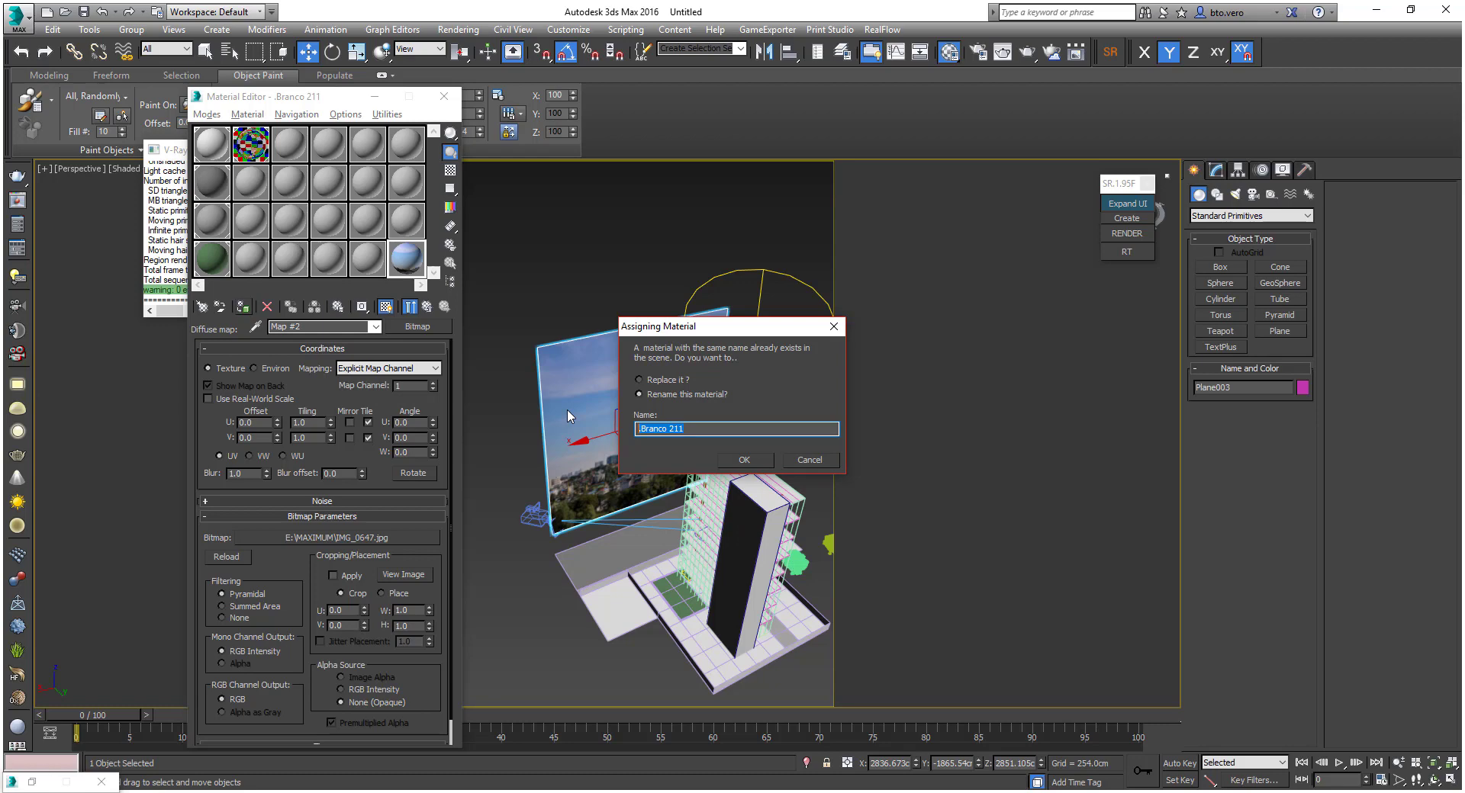
text(reflexo)
key(Return)
Move the photo plane about 780 cm along Y back toward the building
scroll(655, 466, up, 5)
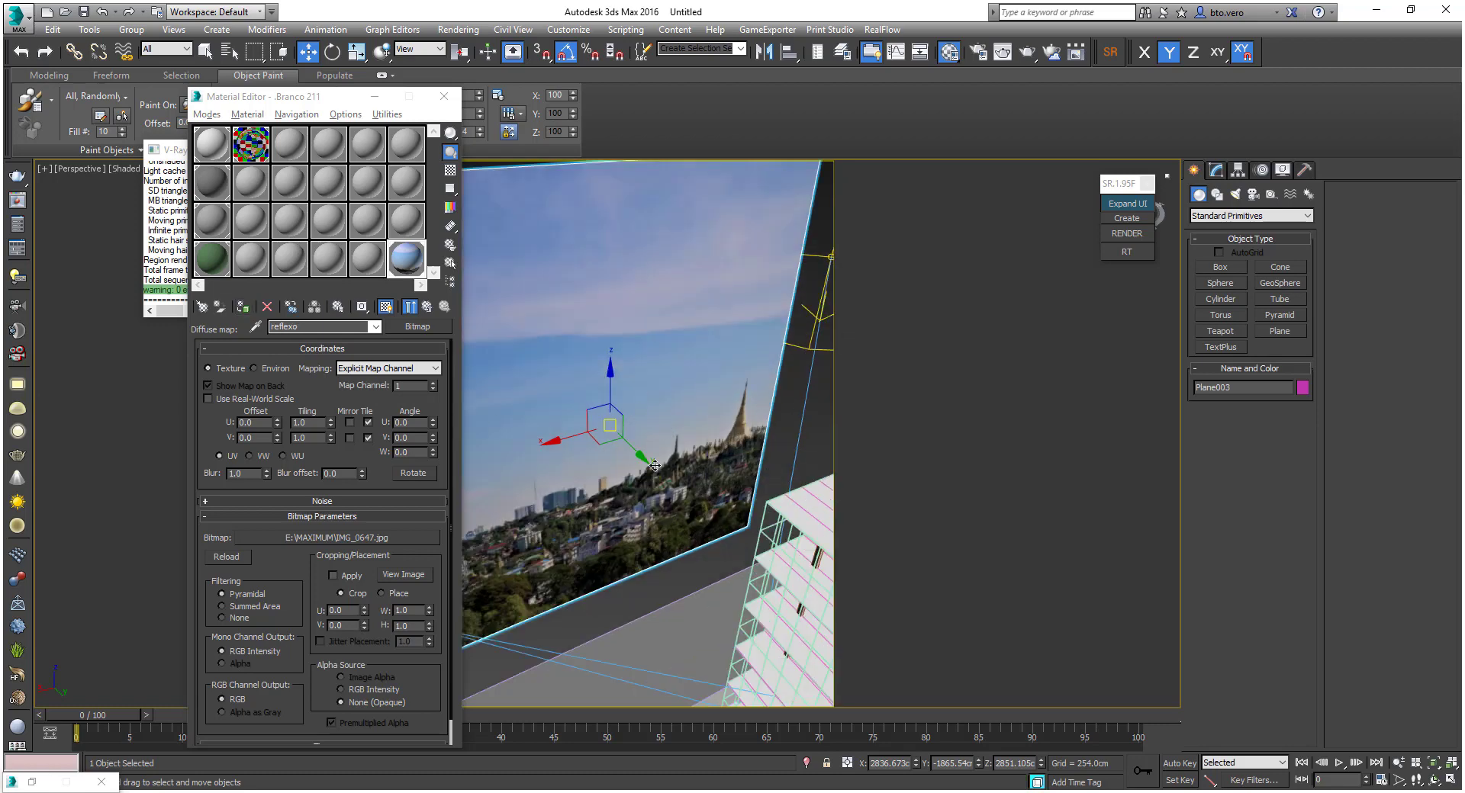
alt+middle_drag(654, 465, 696, 449)
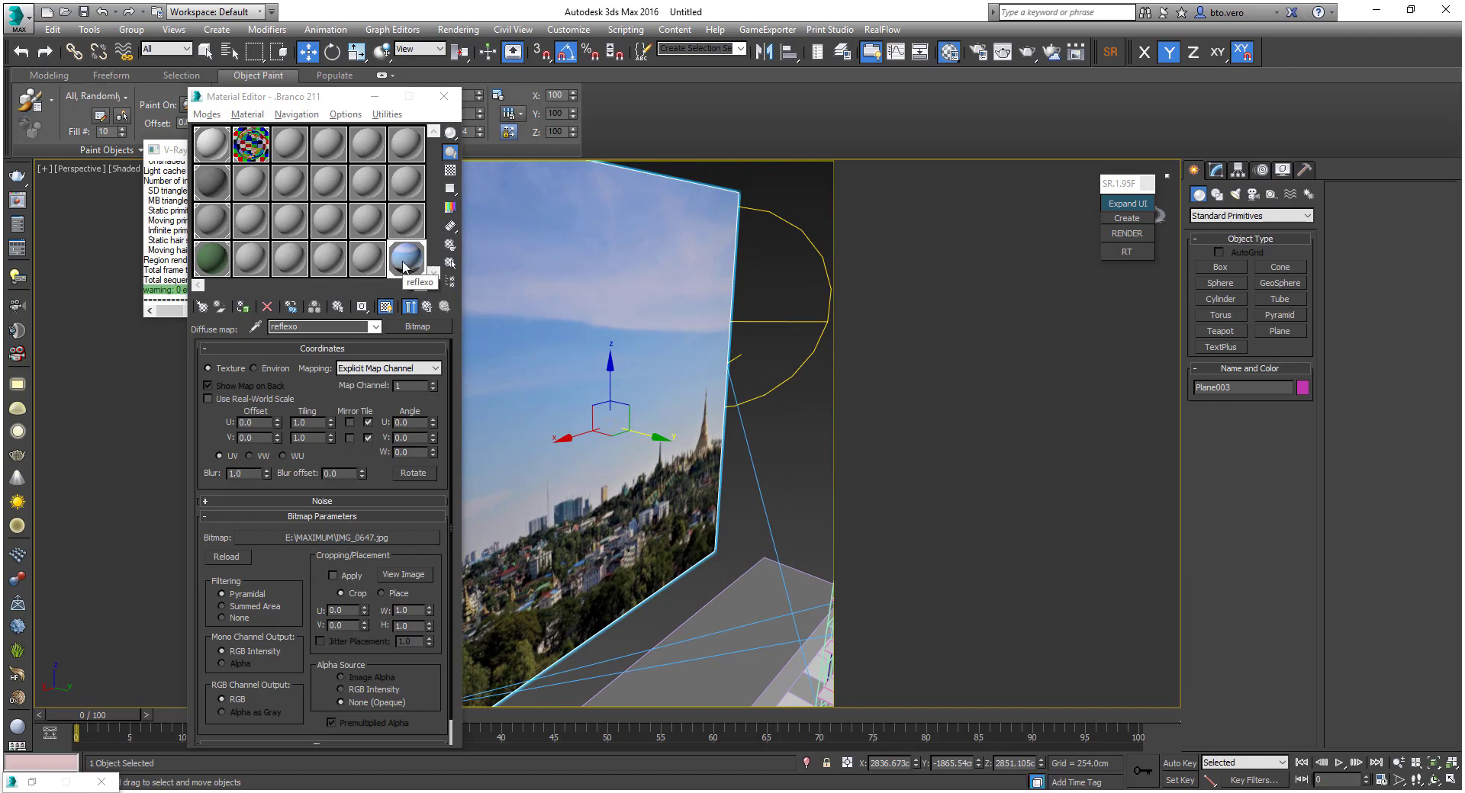
alt+middle_drag(725, 508, 731, 471)
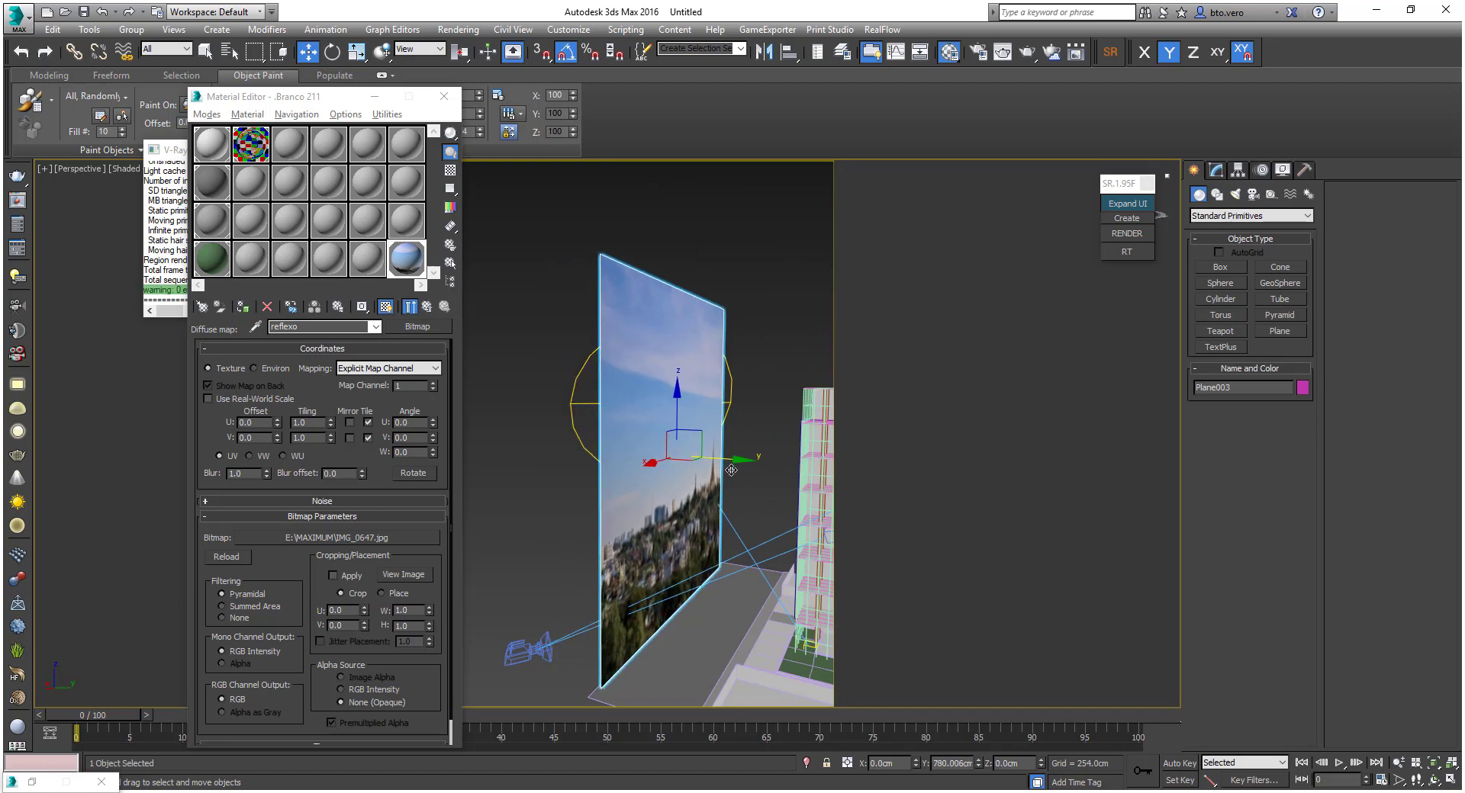
scroll(729, 543, up, 4)
alt+middle_drag(728, 550, 742, 545)
scroll(706, 477, down, 4)
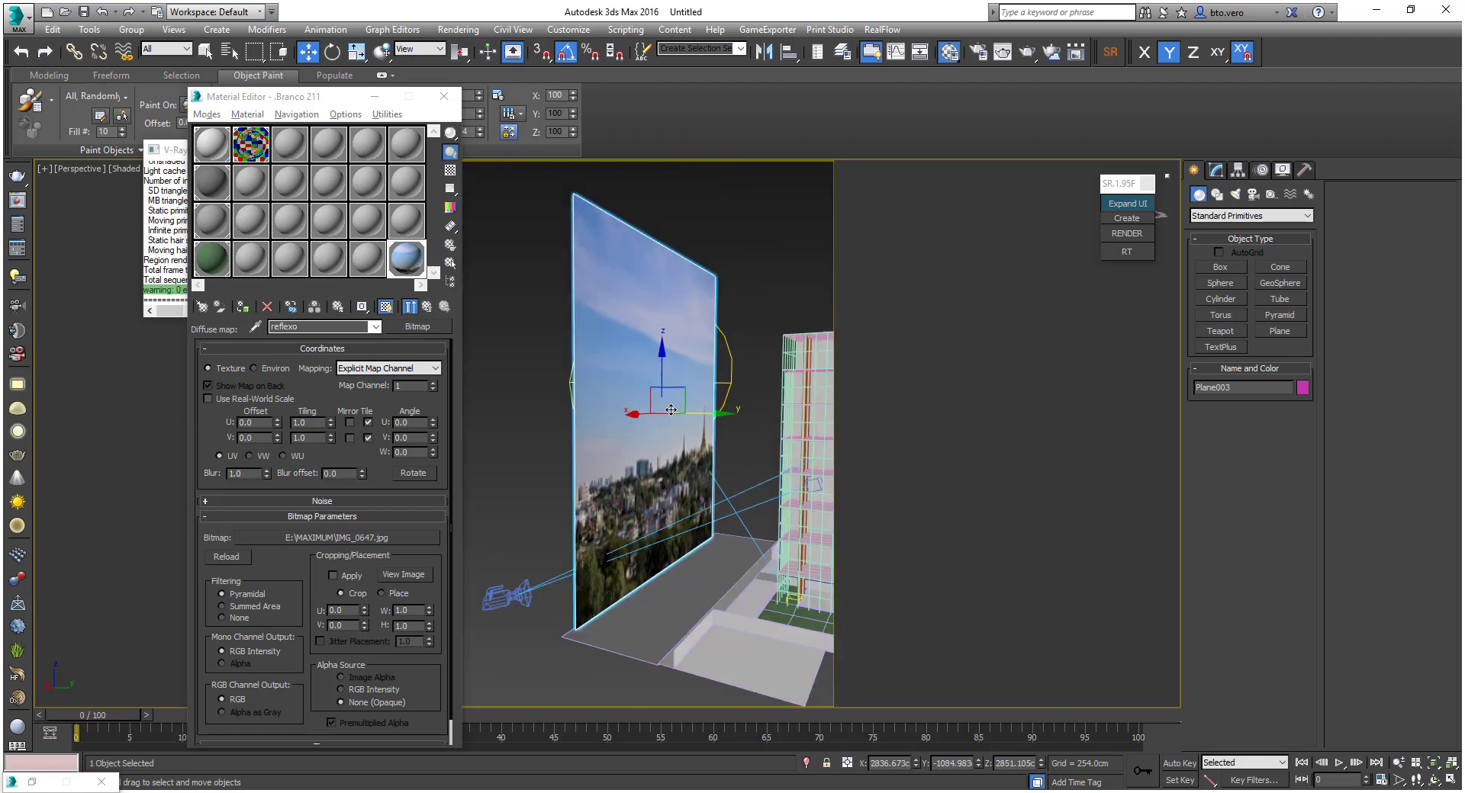
scroll(671, 414, down, 3)
mouse_move(687, 446)
middle_down()
mouse_move(704, 436)
mouse_move(685, 419)
middle_up()
Scale the photo plane uniformly to about 167 percent
key(r)
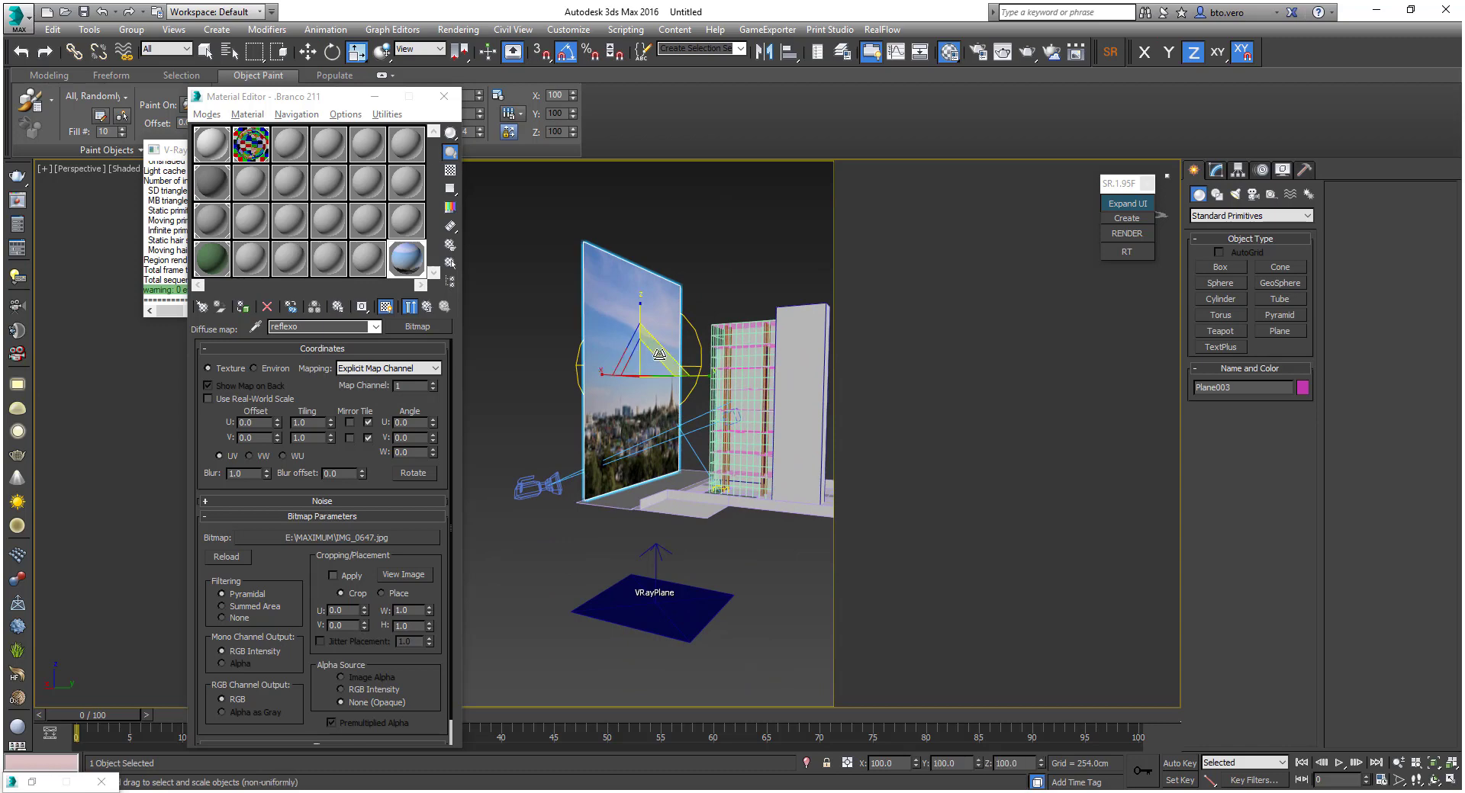
drag(659, 354, 691, 316)
alt+middle_drag(690, 315, 732, 425)
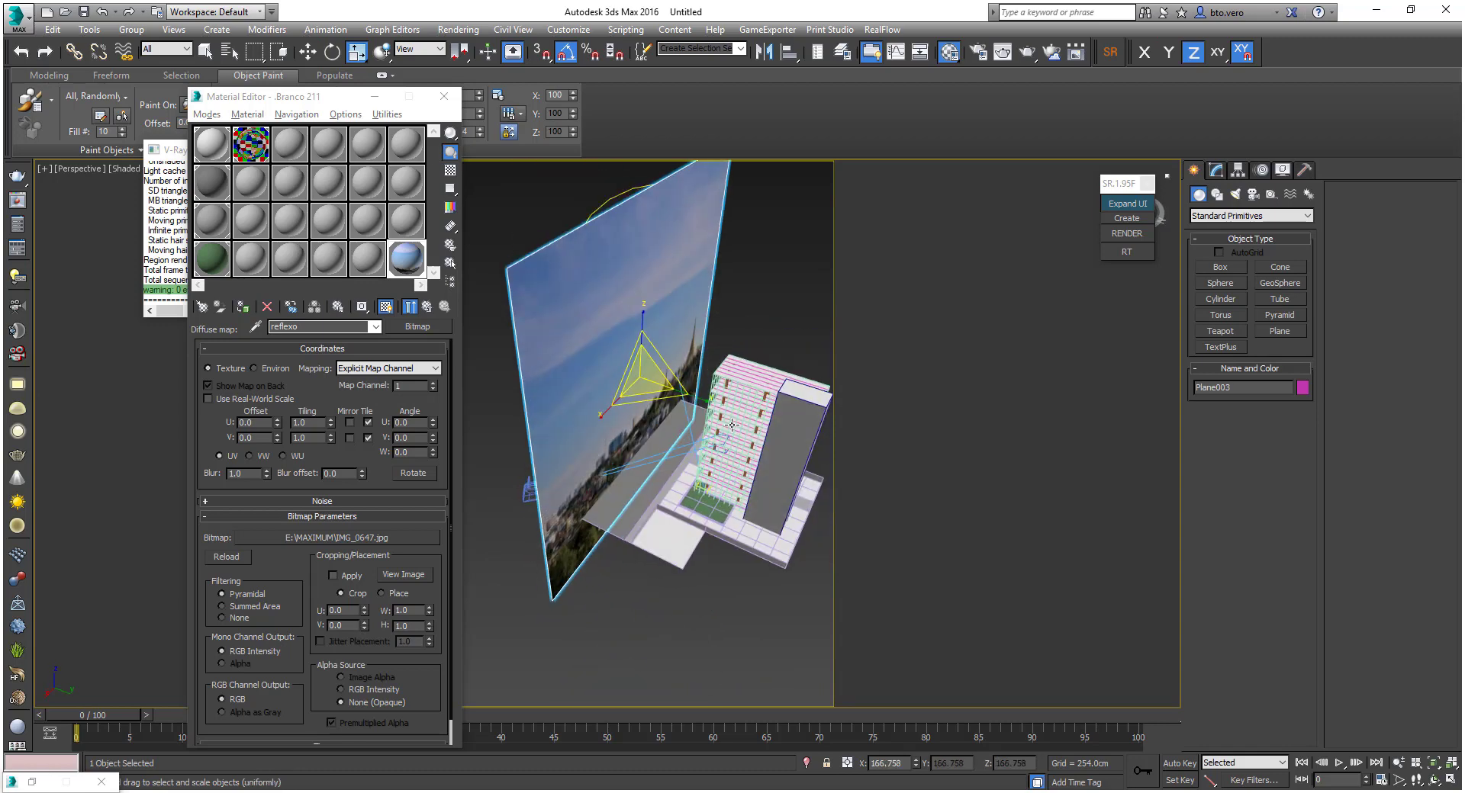
In the top view, shift the photo plane along X, away from the camera's side, to about X 647 cm
key(t)
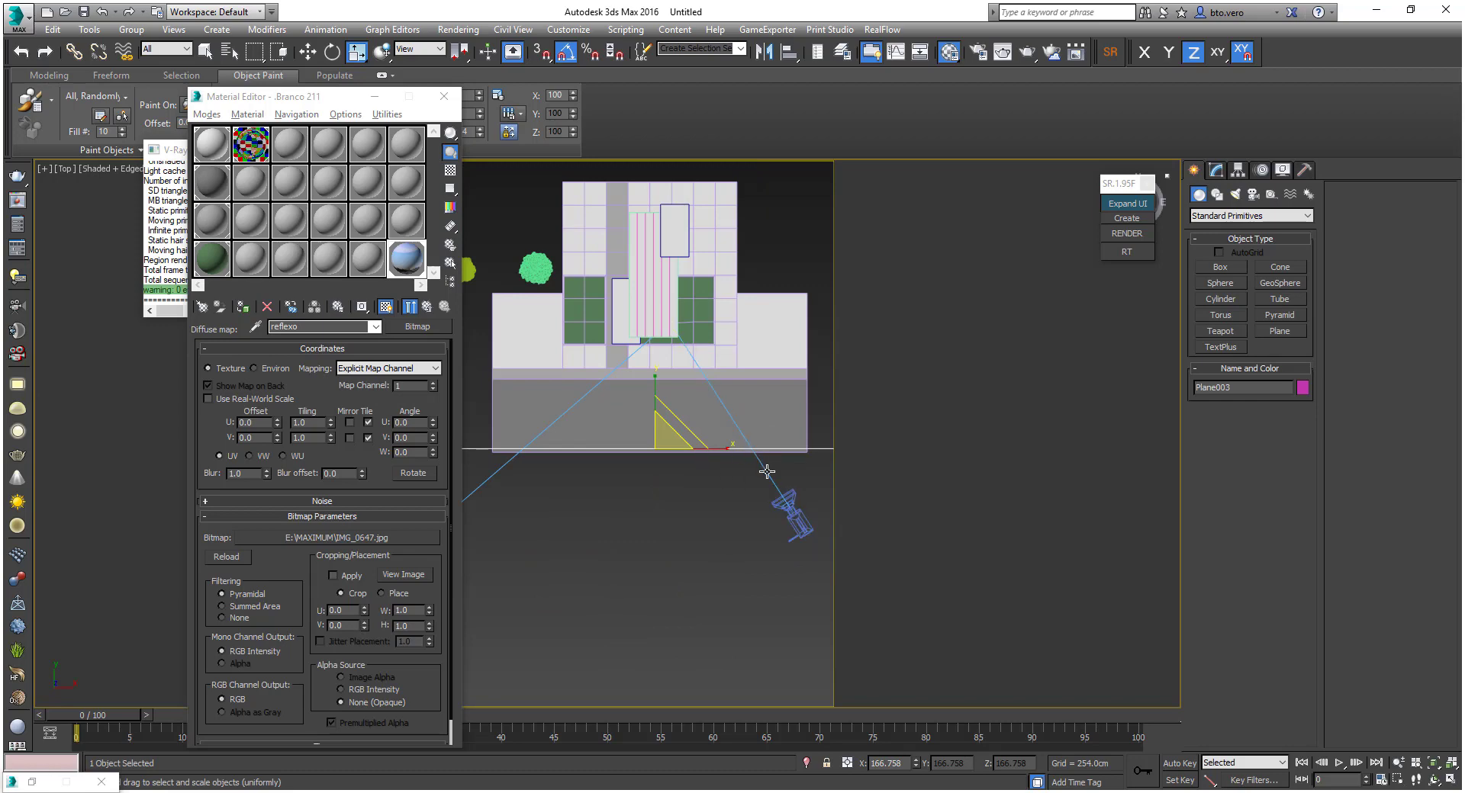
key(w)
scroll(695, 445, down, 2)
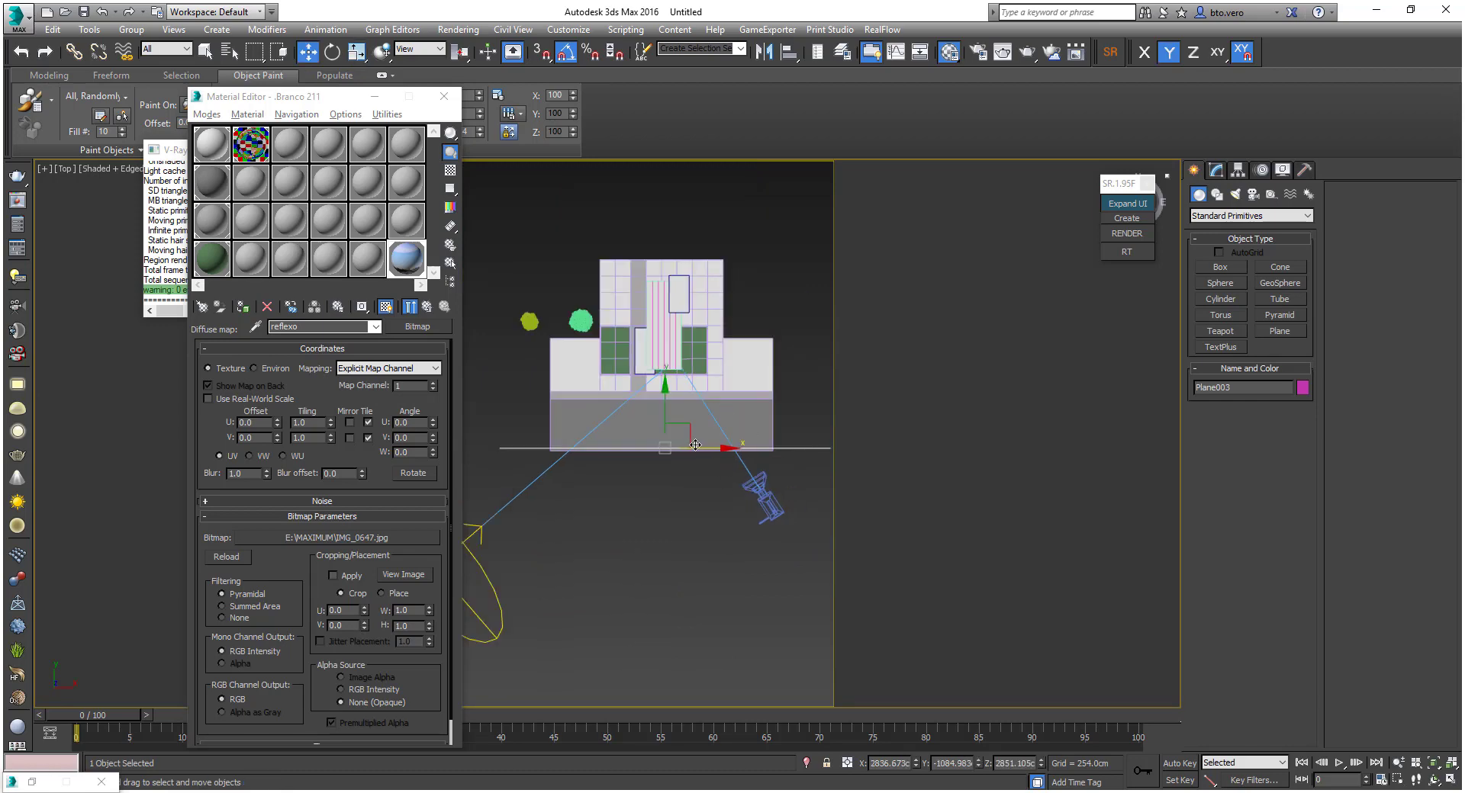
drag(695, 446, 647, 451)
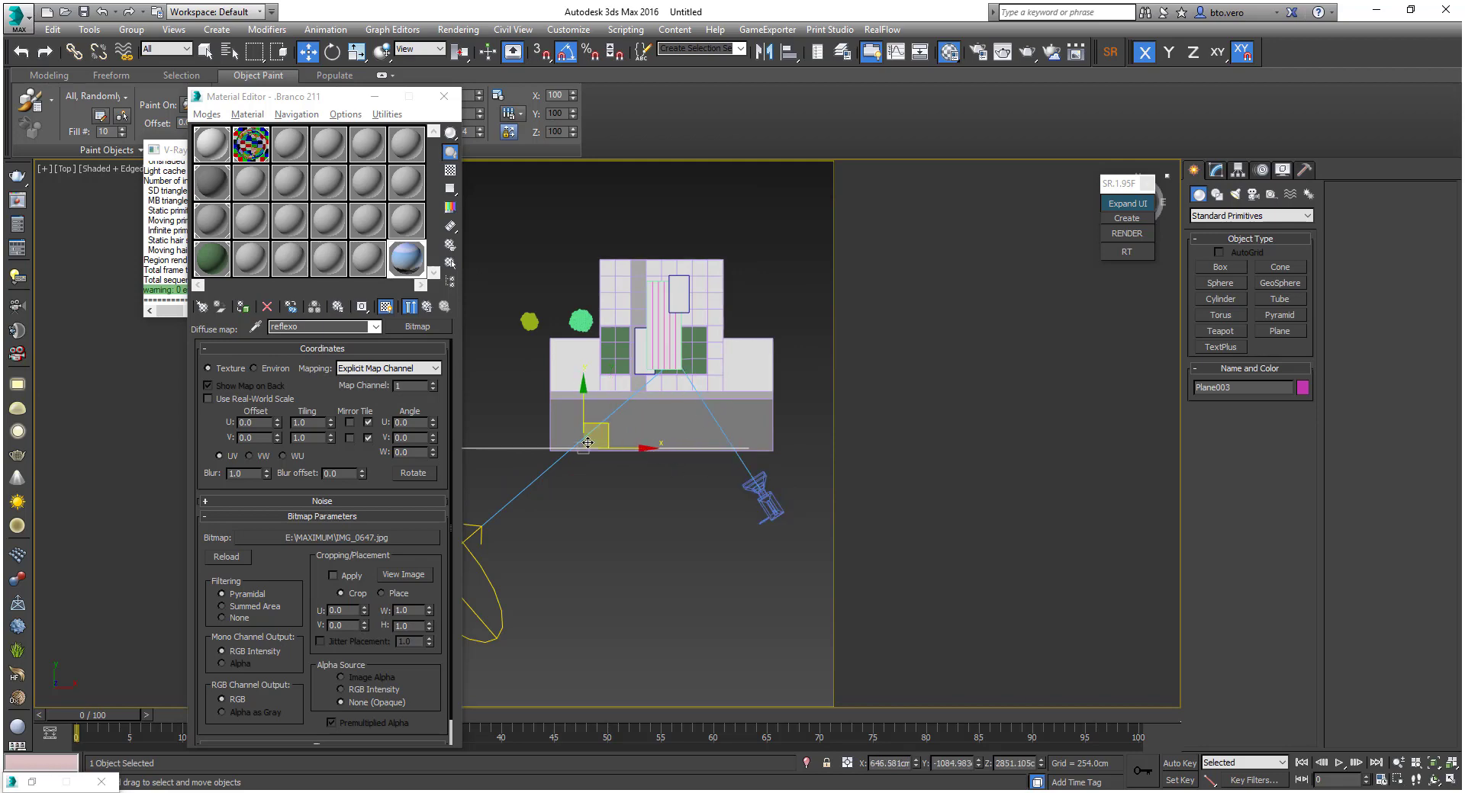
Lower the photo plane along Z to about 2121 cm
alt+middle_drag(687, 493, 632, 460)
scroll(596, 481, up, 2)
scroll(596, 480, up, 2)
drag(676, 291, 679, 345)
Examine the skyline photo on the plane up close, including the tower and the distant buildings, and its position relative to the building
alt+middle_drag(713, 408, 660, 424)
middle_drag(731, 452, 530, 467)
scroll(692, 504, up, 2)
scroll(756, 363, up, 1)
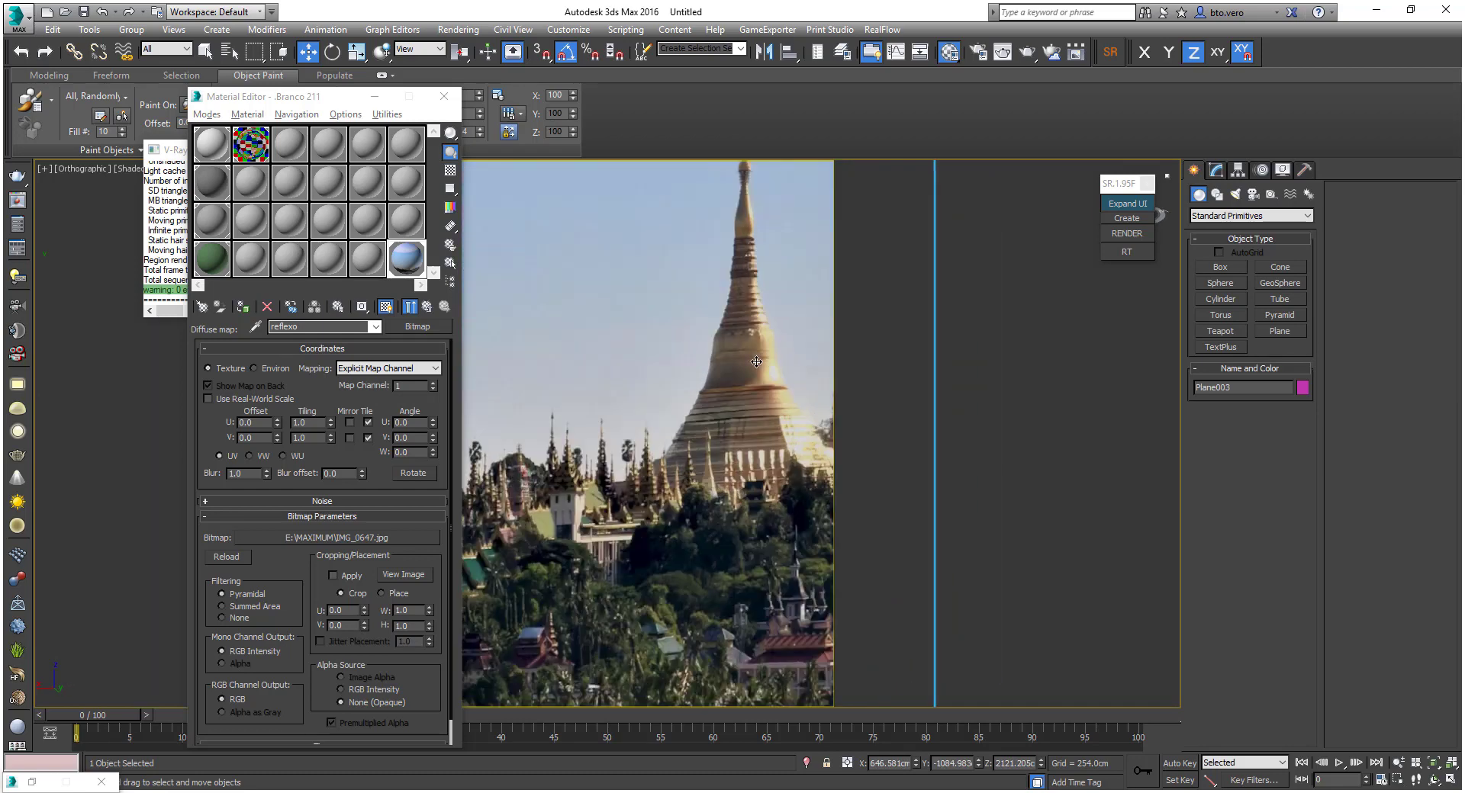
middle_drag(756, 363, 777, 424)
scroll(807, 428, down, 2)
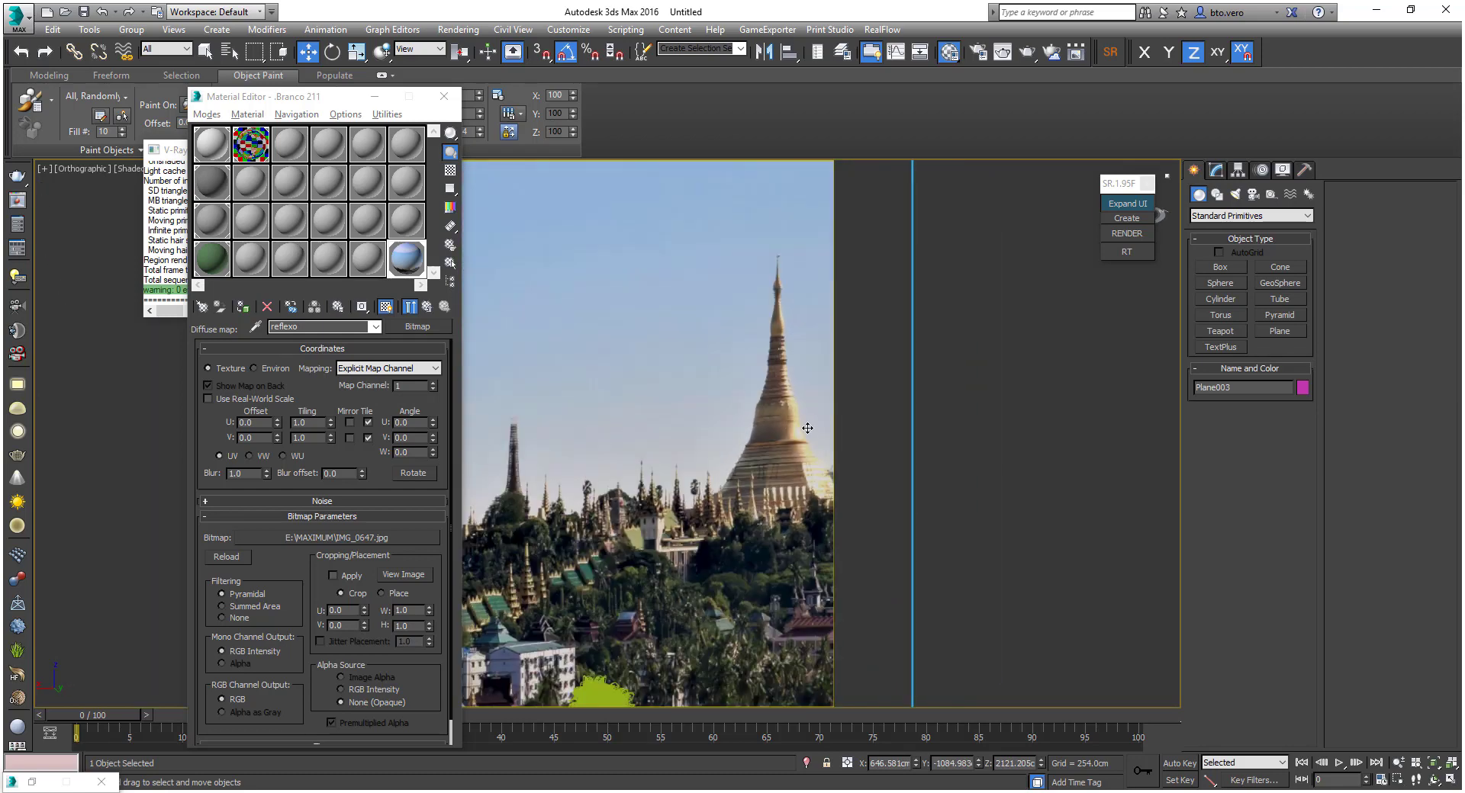
scroll(818, 435, down, 3)
alt+middle_drag(564, 441, 654, 419)
scroll(622, 446, up, 4)
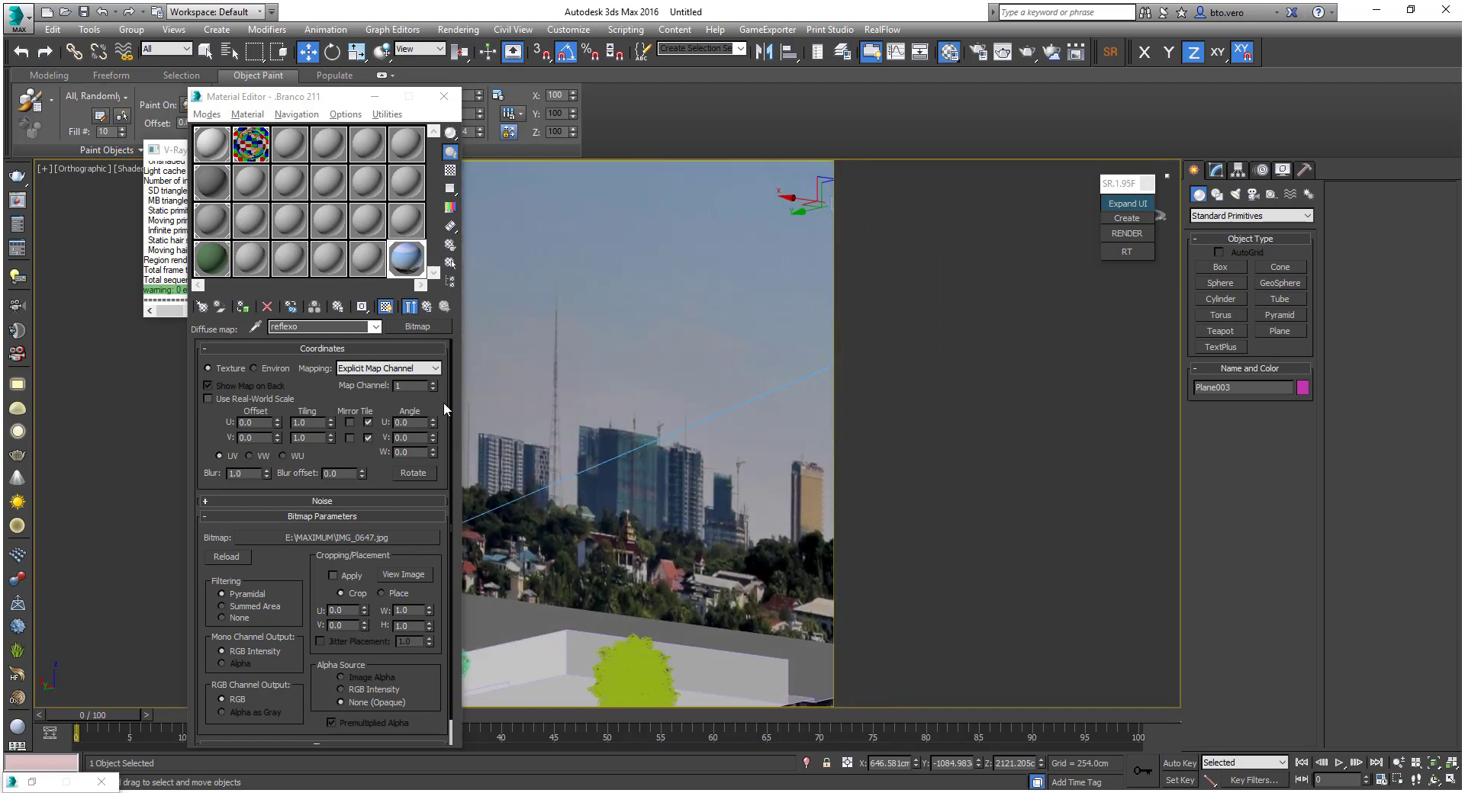
scroll(728, 498, down, 3)
middle_drag(671, 514, 480, 318)
scroll(762, 523, down, 3)
scroll(758, 509, down, 5)
Deselect the plane and open the reflexo material's basic parameters
click(755, 428)
click(411, 258)
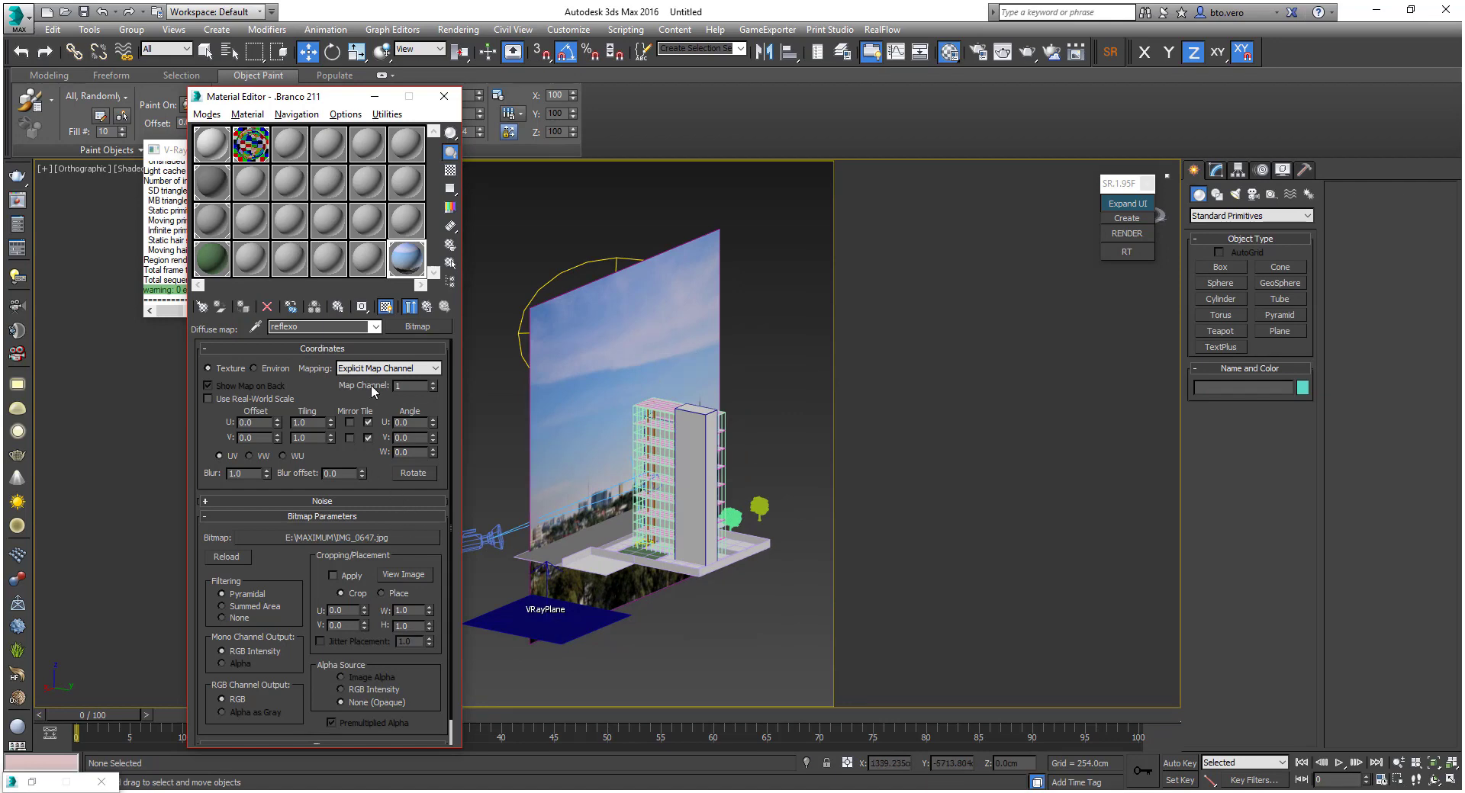
click(374, 327)
click(347, 337)
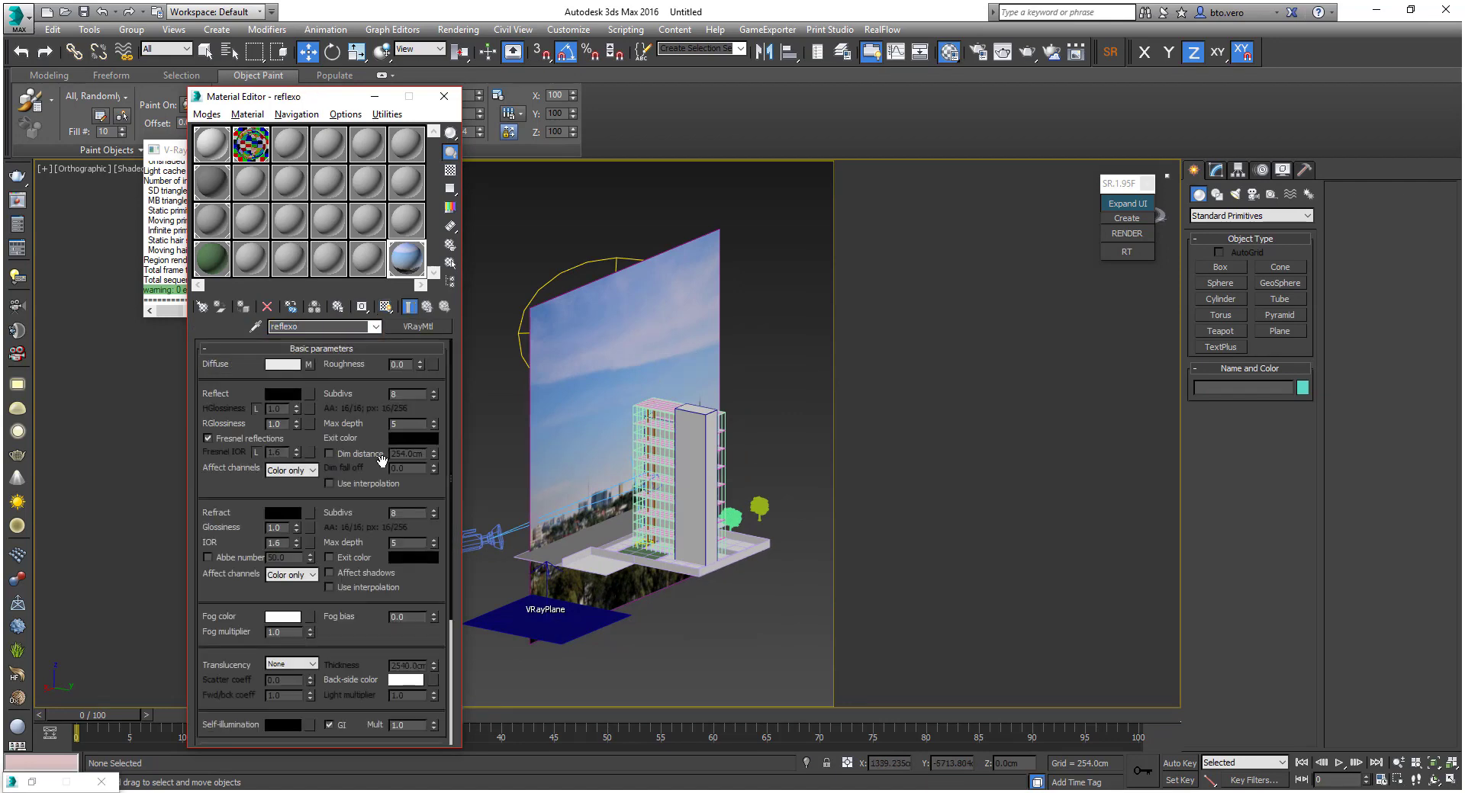
Edit the sky backdrop plane's object properties, turning off Visible to Camera, Receive Shadows and Cast Shadows
click(691, 301)
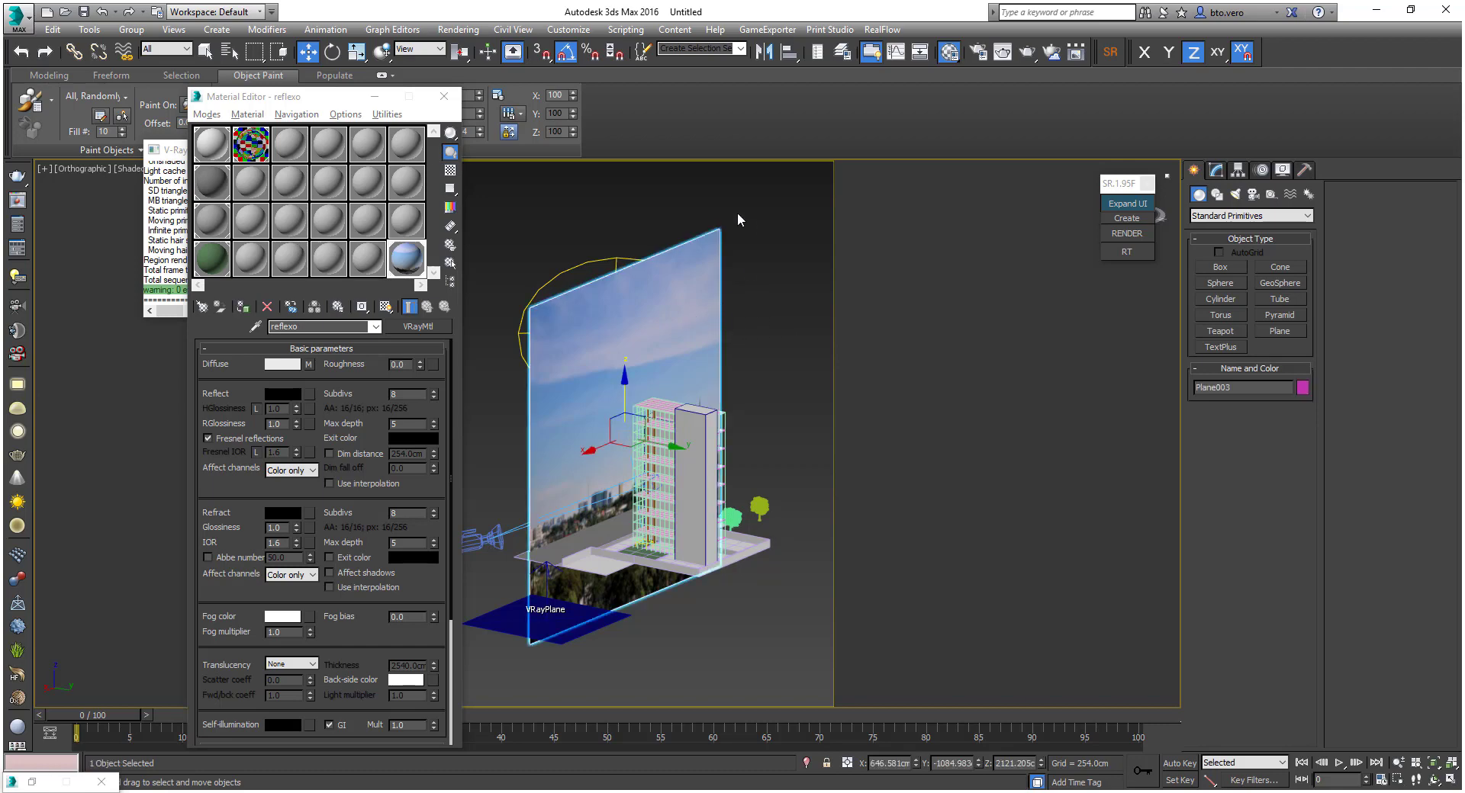
right_click(714, 260)
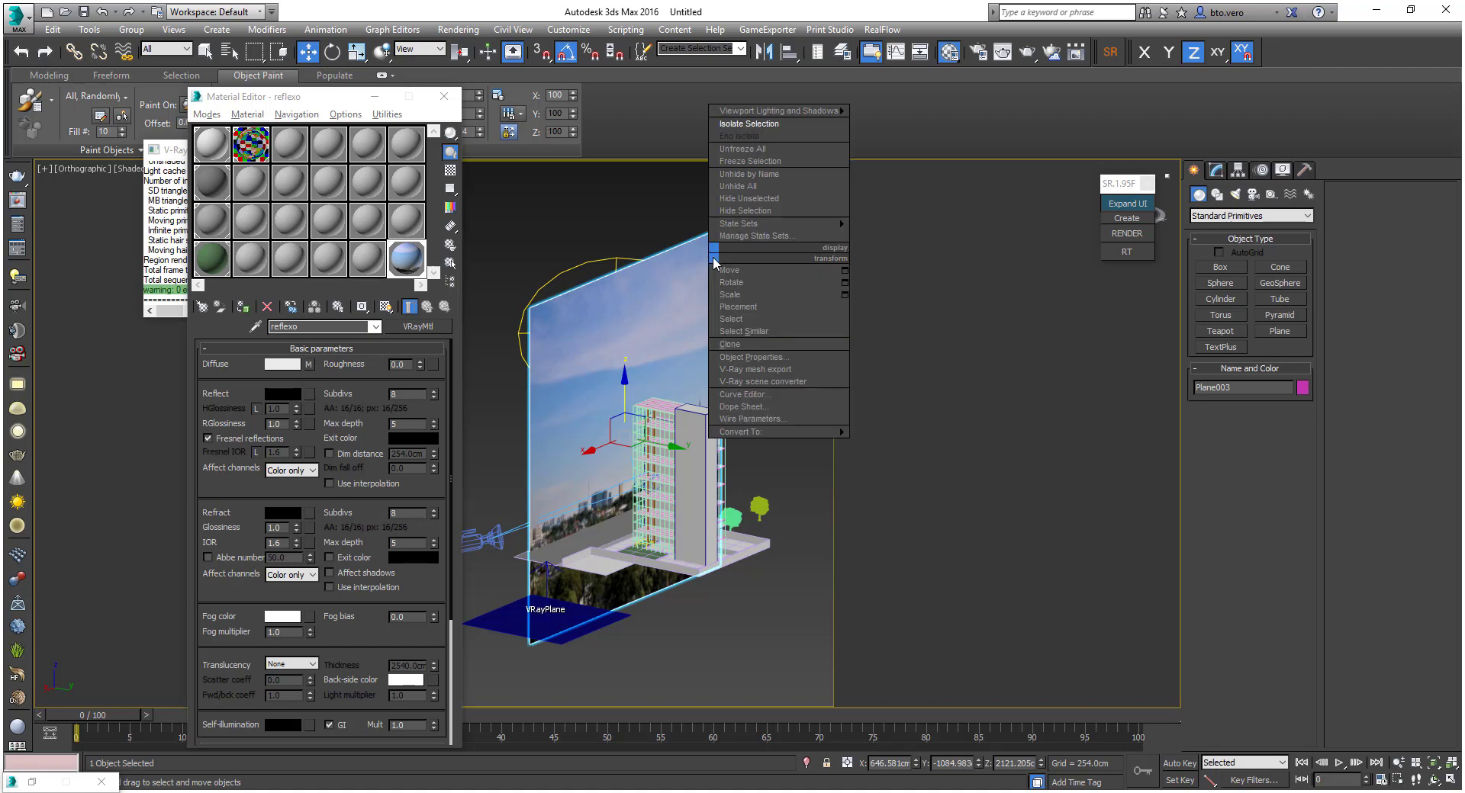
click(775, 365)
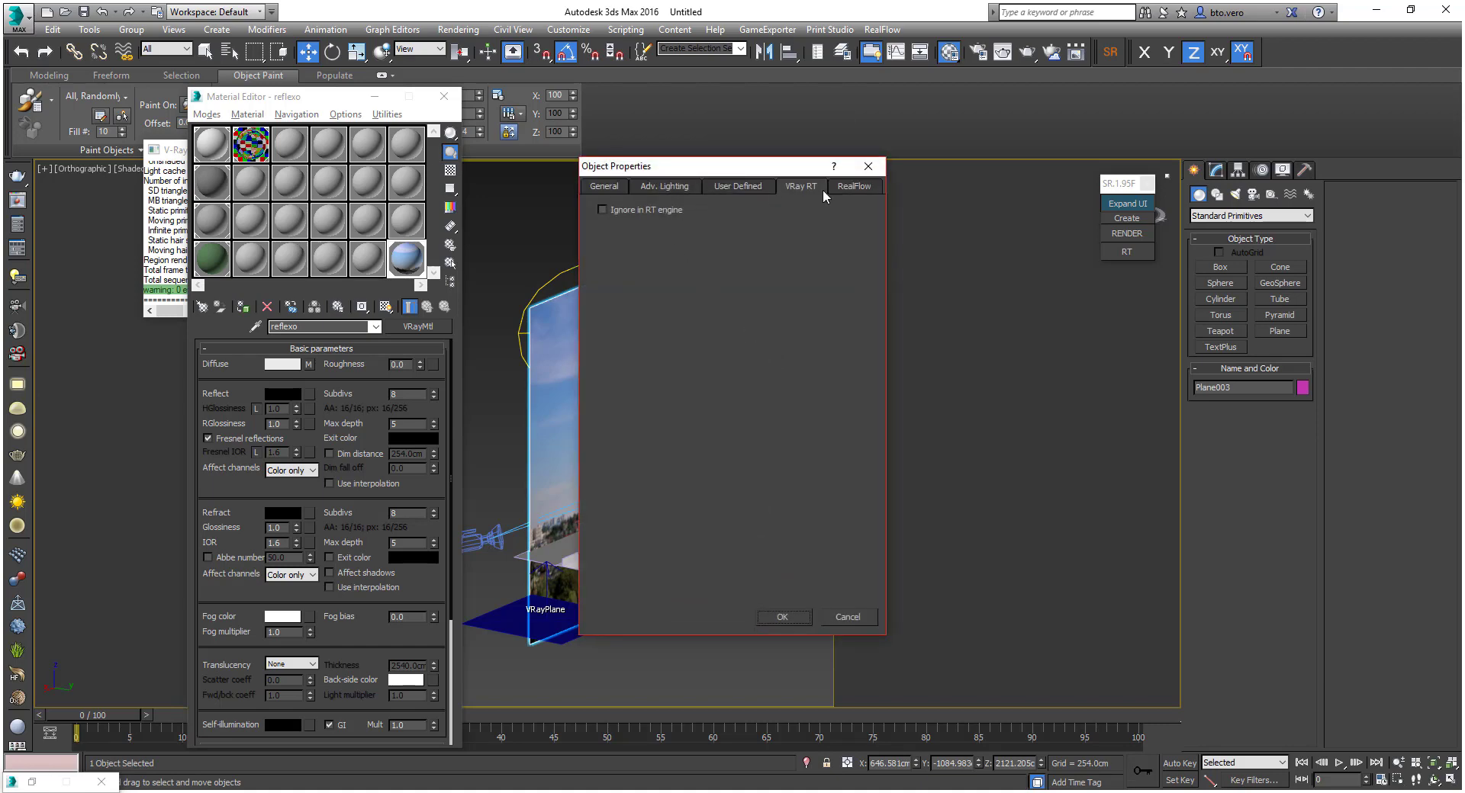
click(603, 188)
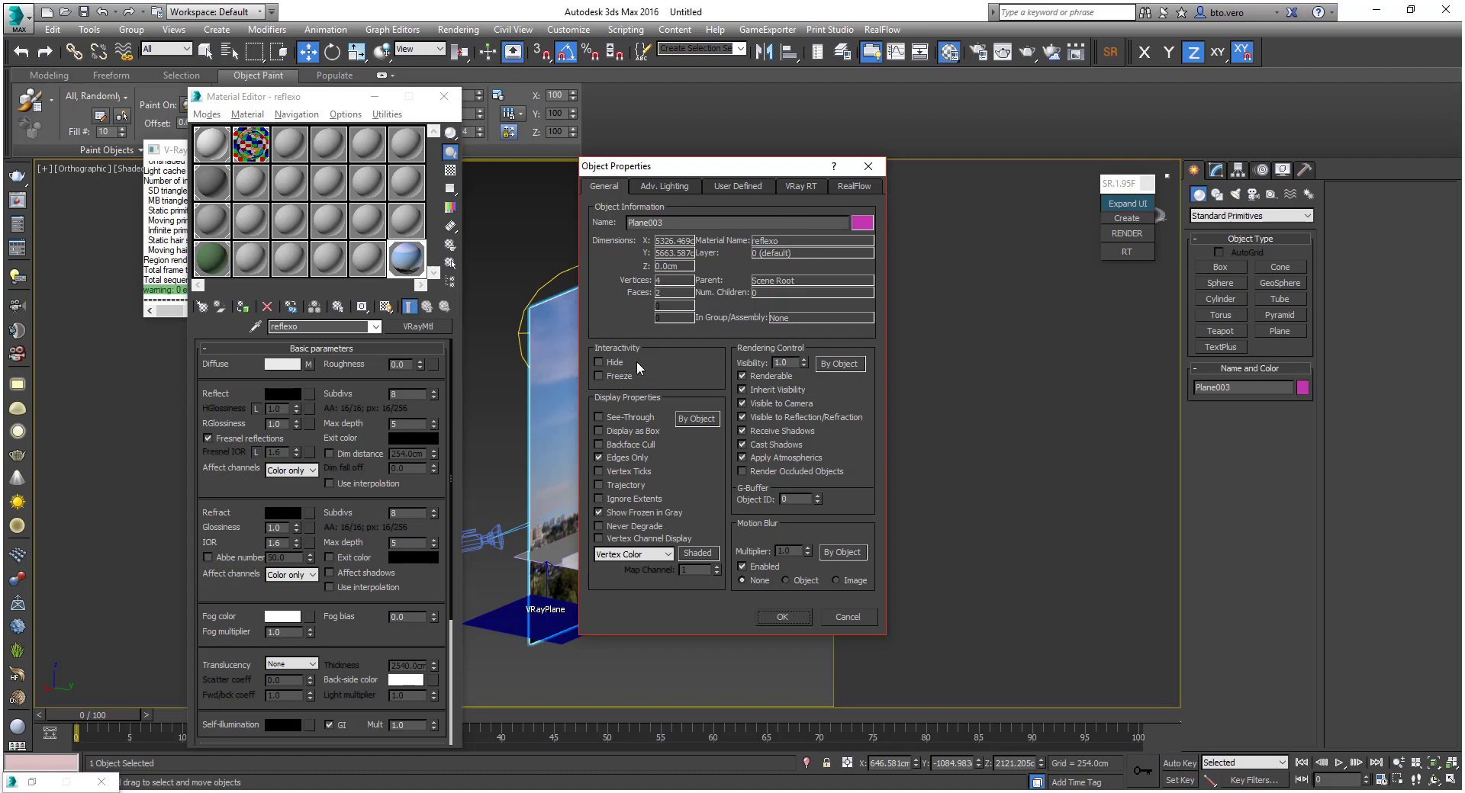
click(622, 377)
click(742, 376)
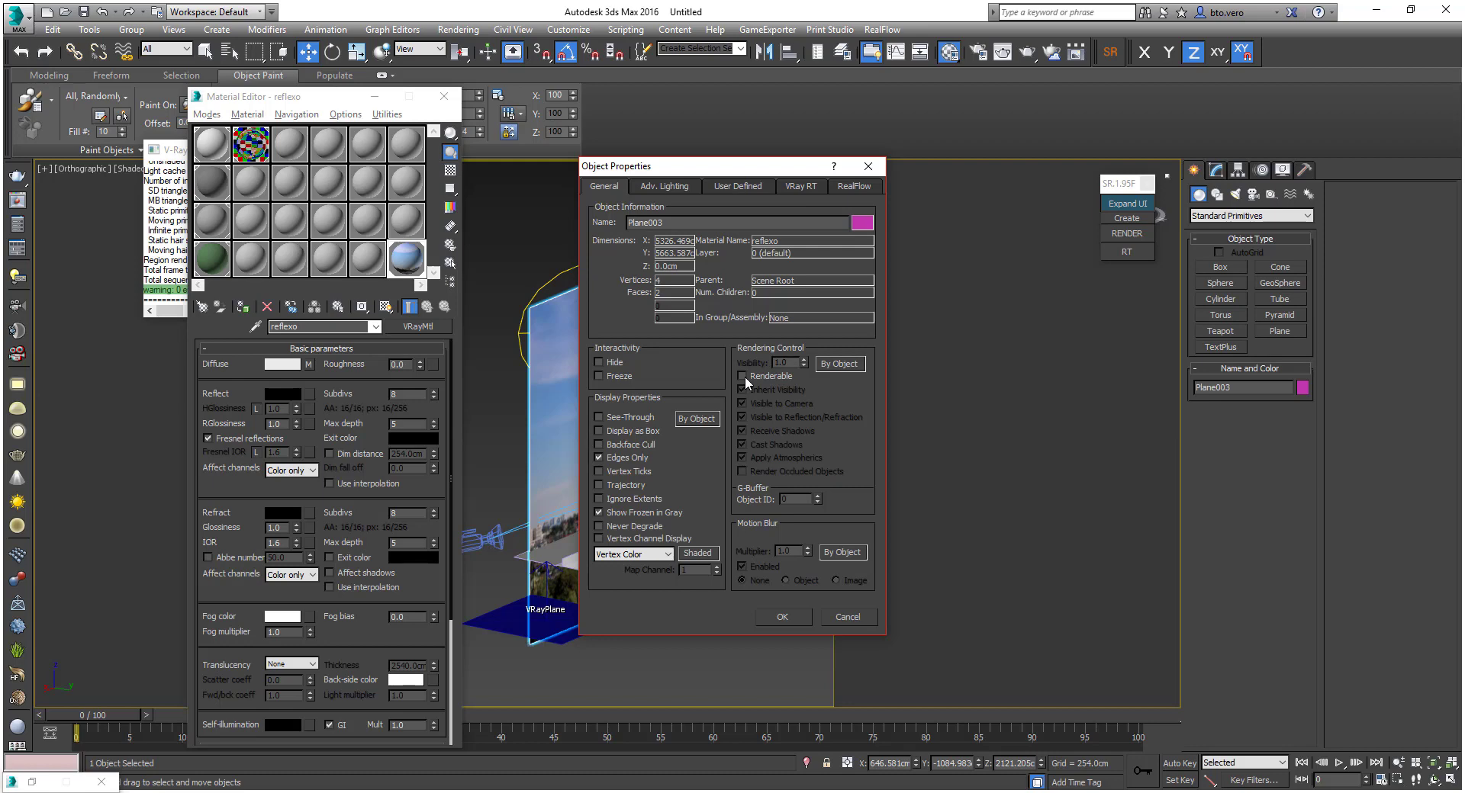
click(742, 377)
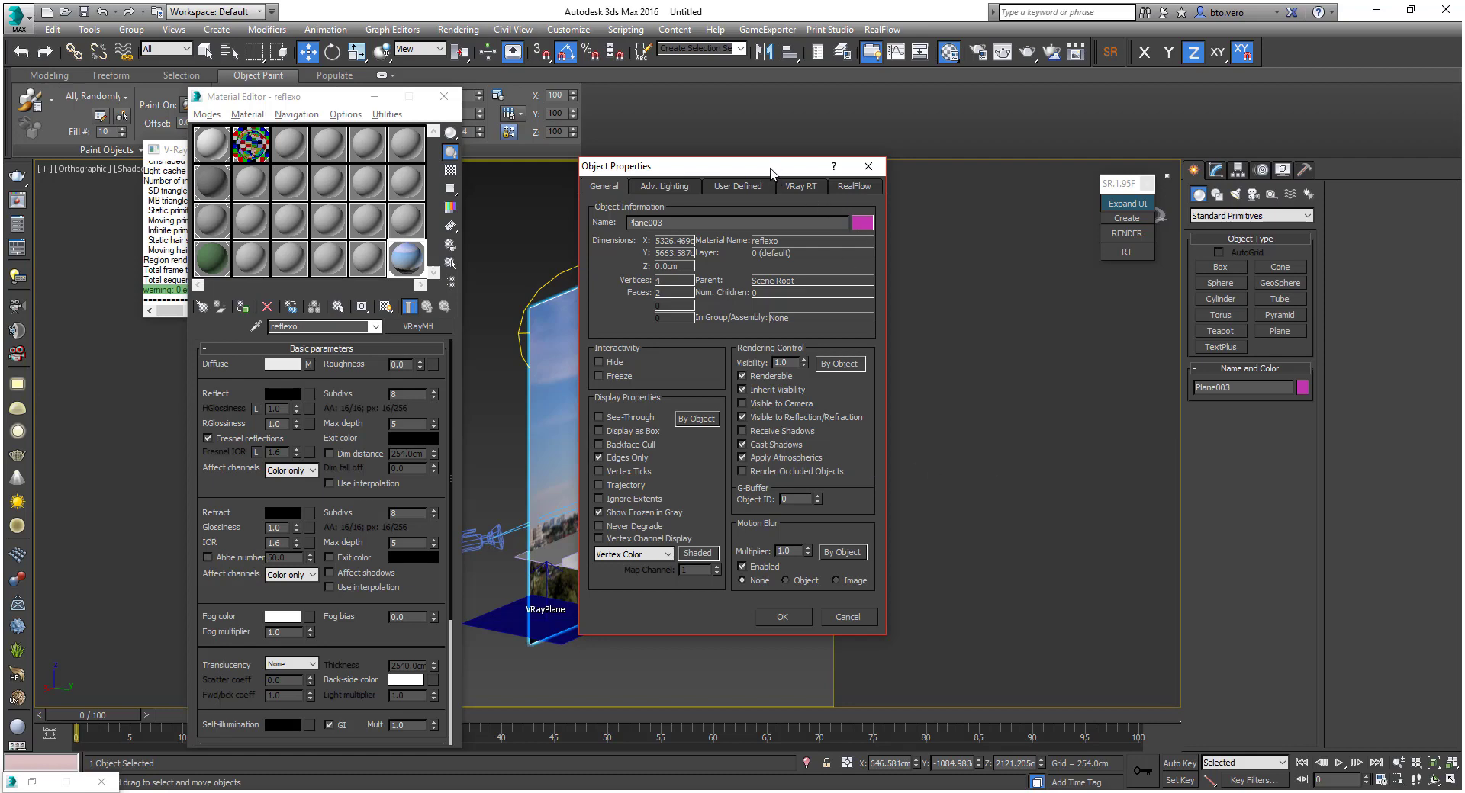
drag(766, 167, 1119, 205)
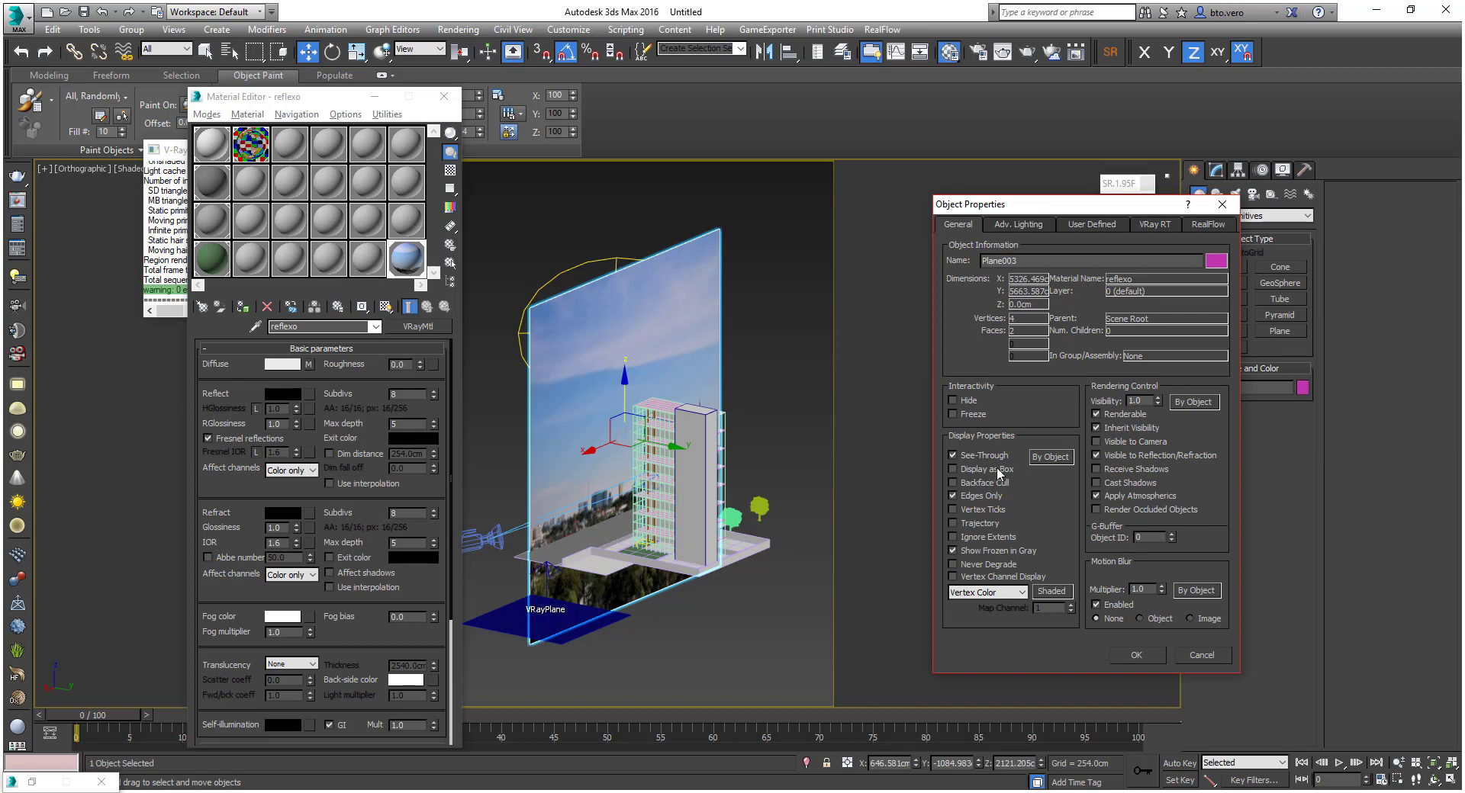
click(972, 417)
click(1121, 659)
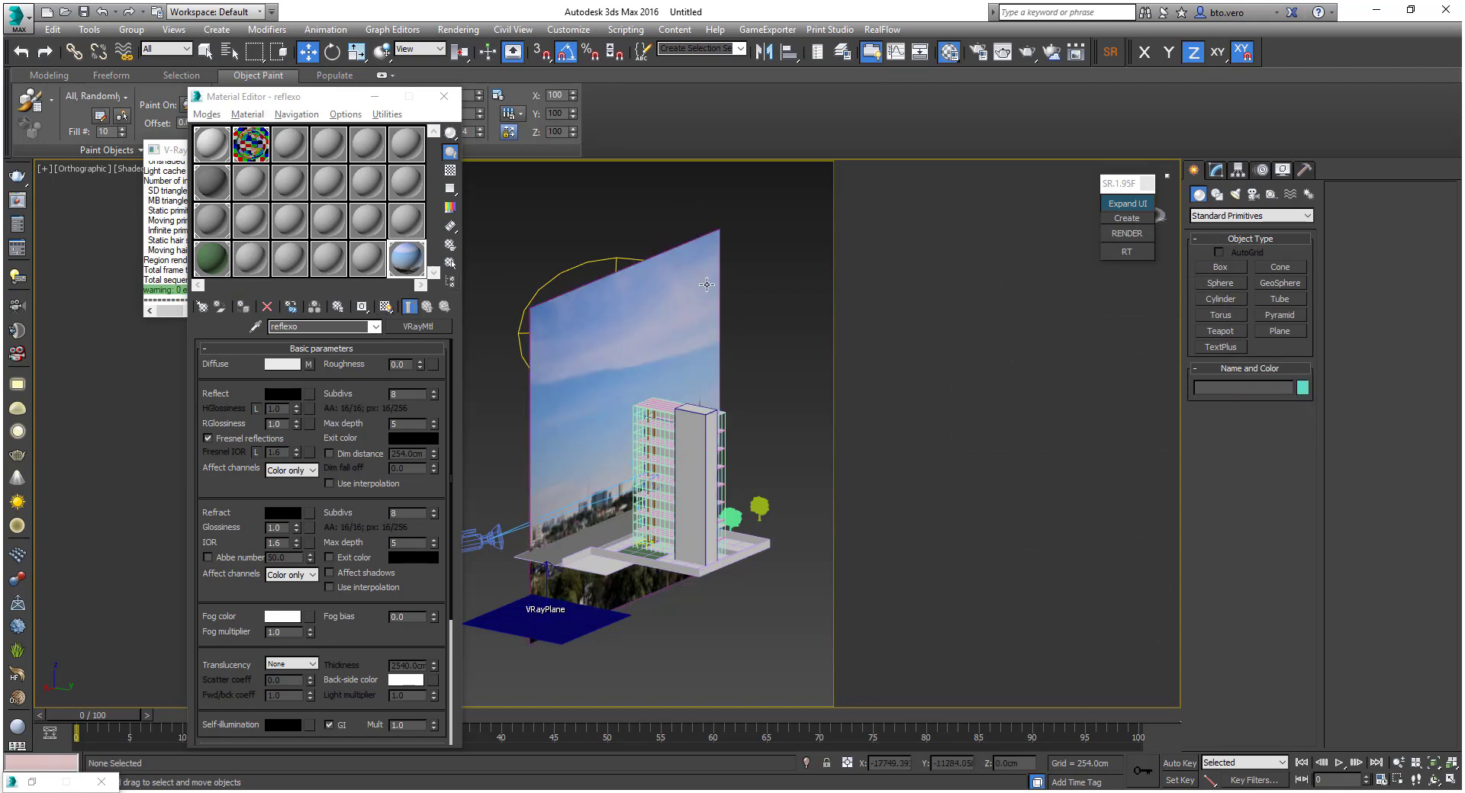
Examine the backdrop plane from both sides relative to the building and the scene camera
alt+middle_drag(600, 295, 676, 320)
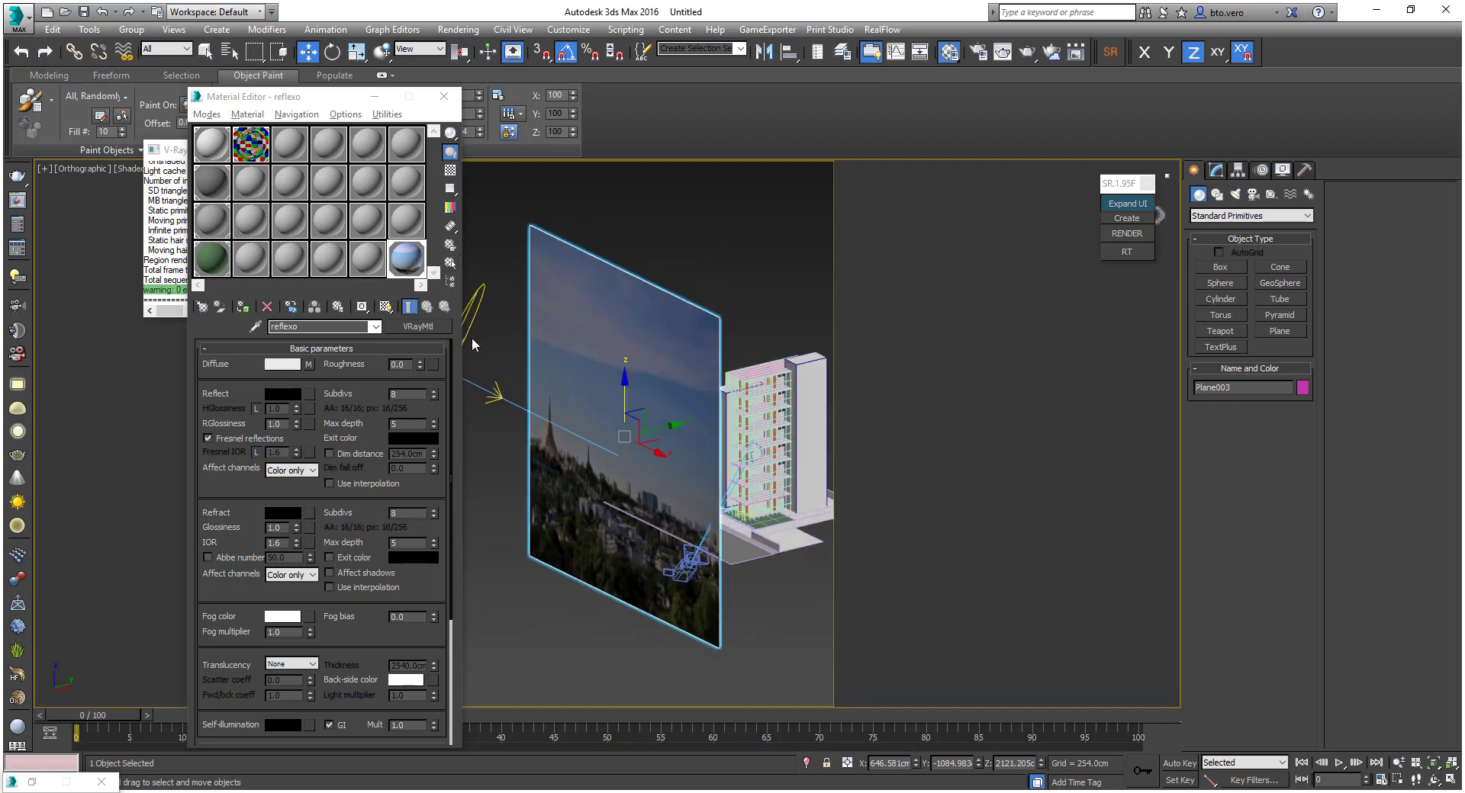
middle_drag(546, 340, 600, 343)
scroll(638, 314, down, 3)
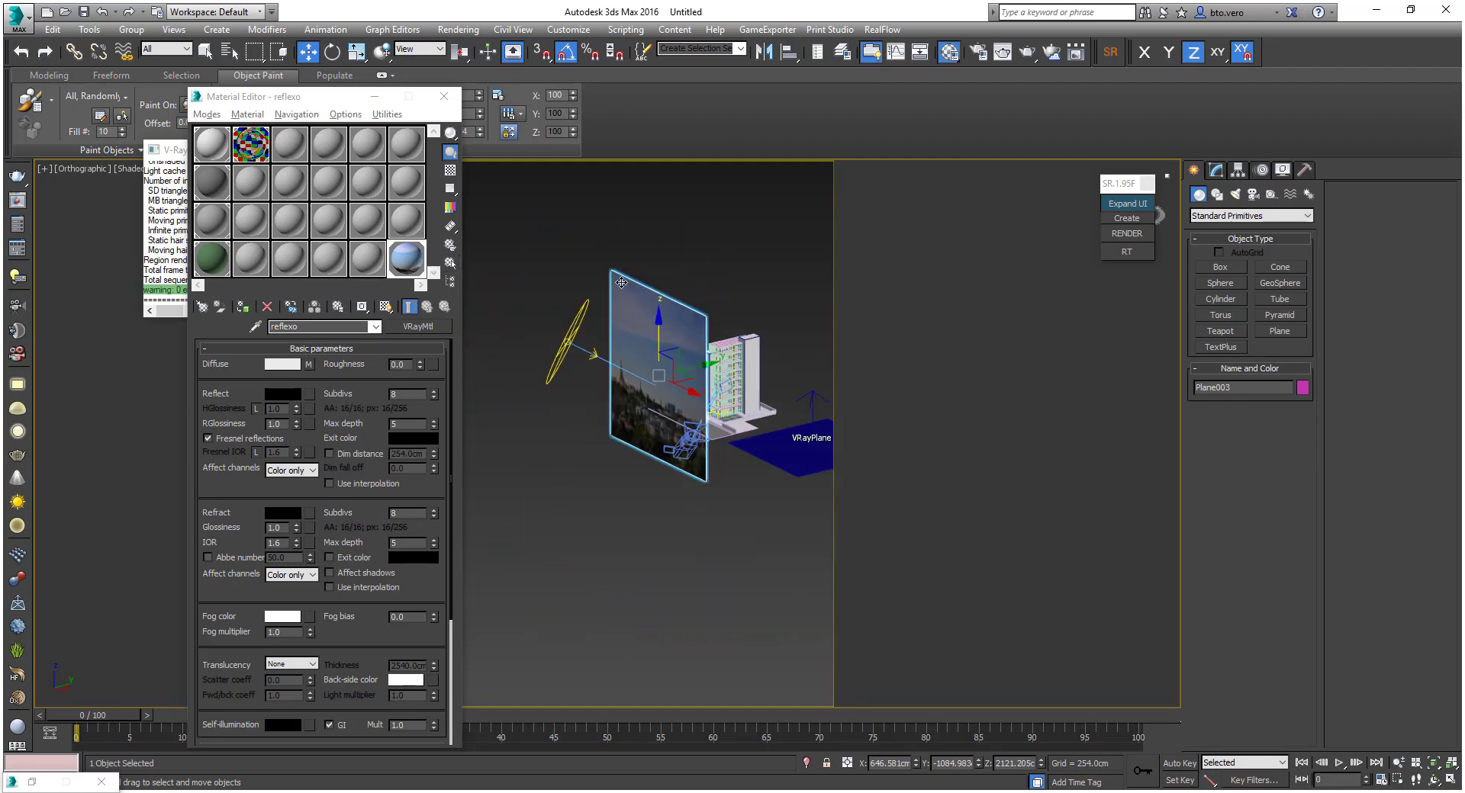
scroll(657, 290, up, 3)
alt+middle_drag(822, 437, 549, 391)
alt+middle_drag(636, 380, 614, 465)
alt+middle_drag(689, 591, 751, 556)
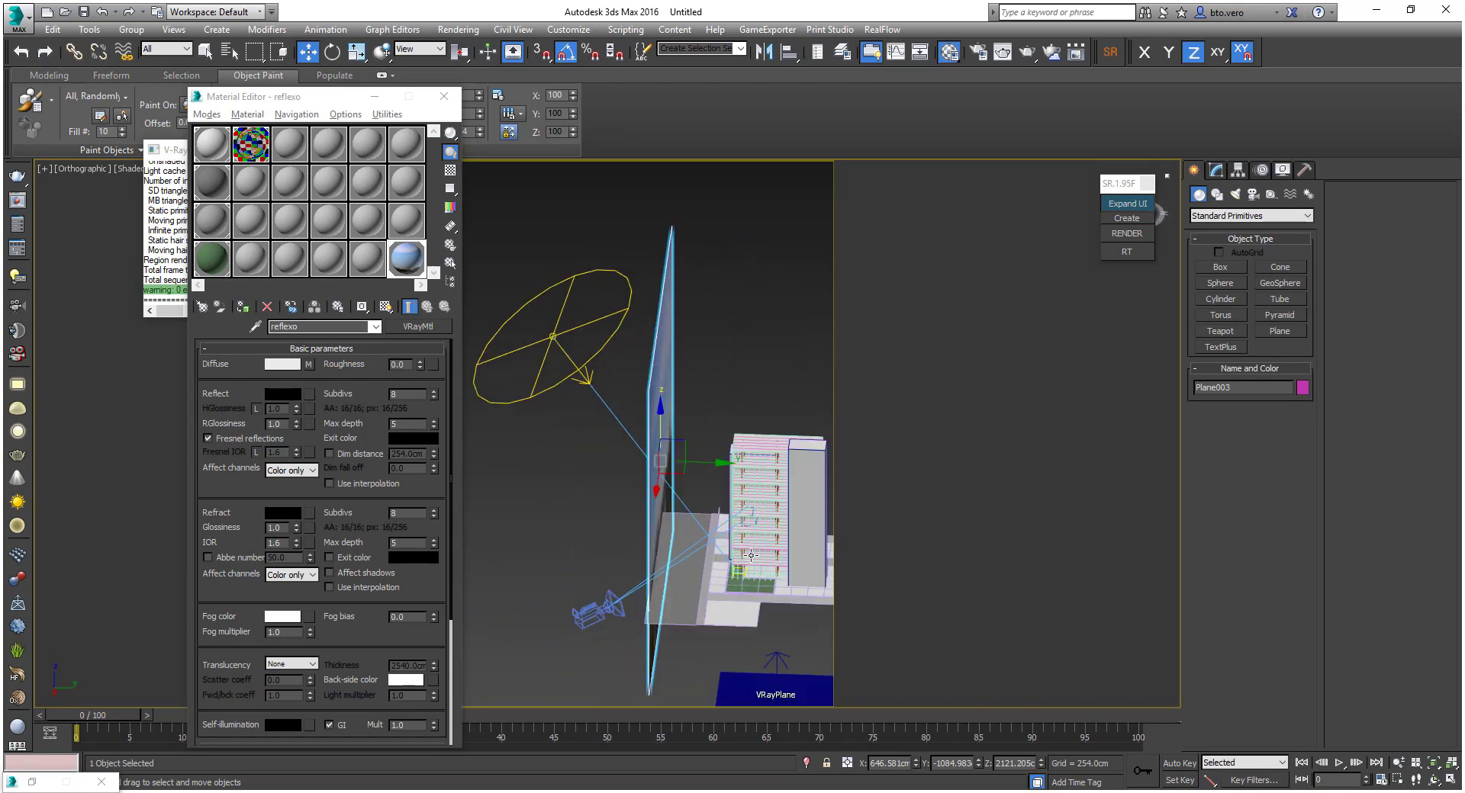
alt+middle_drag(637, 441, 687, 412)
scroll(690, 406, up, 3)
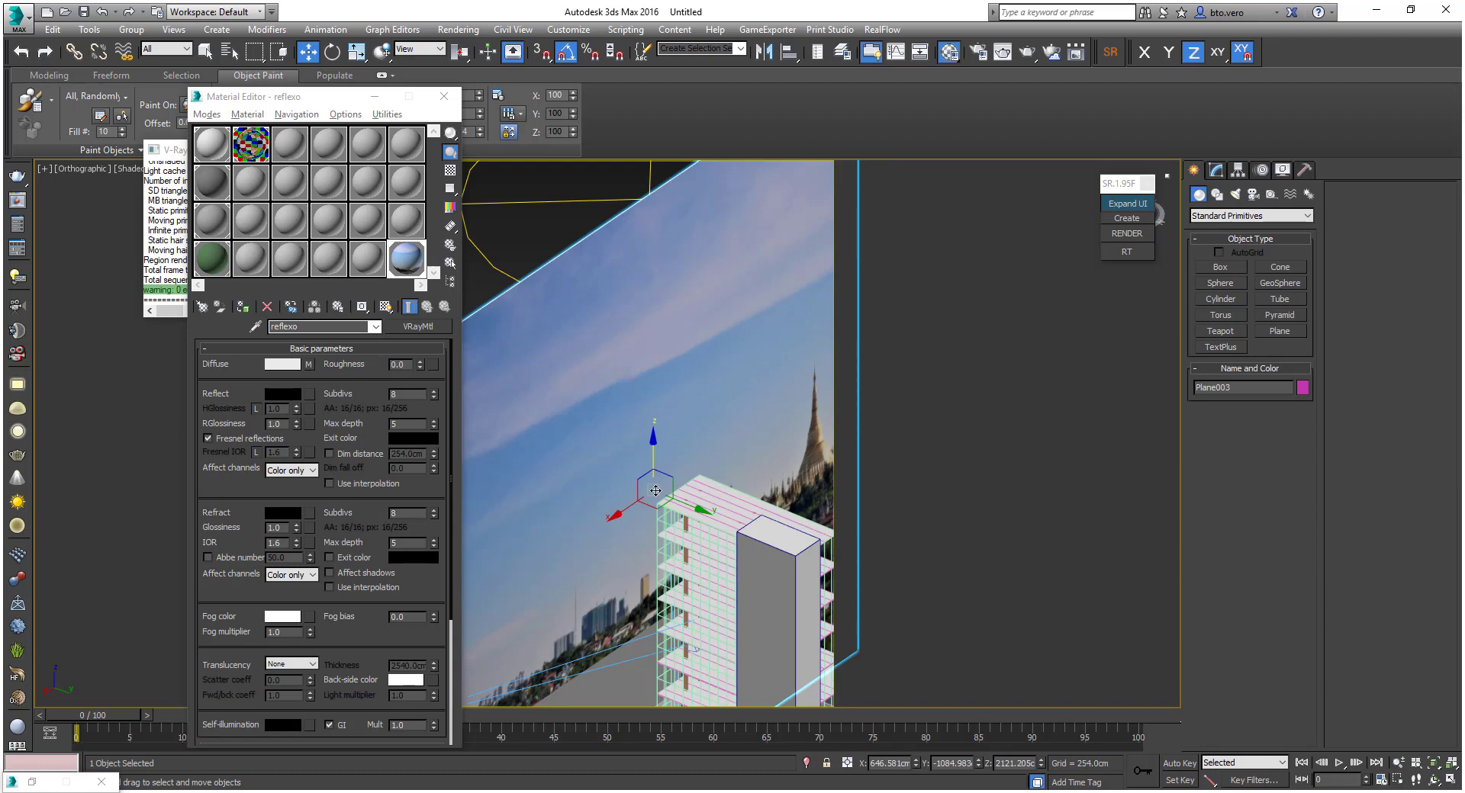
scroll(660, 542, down, 2)
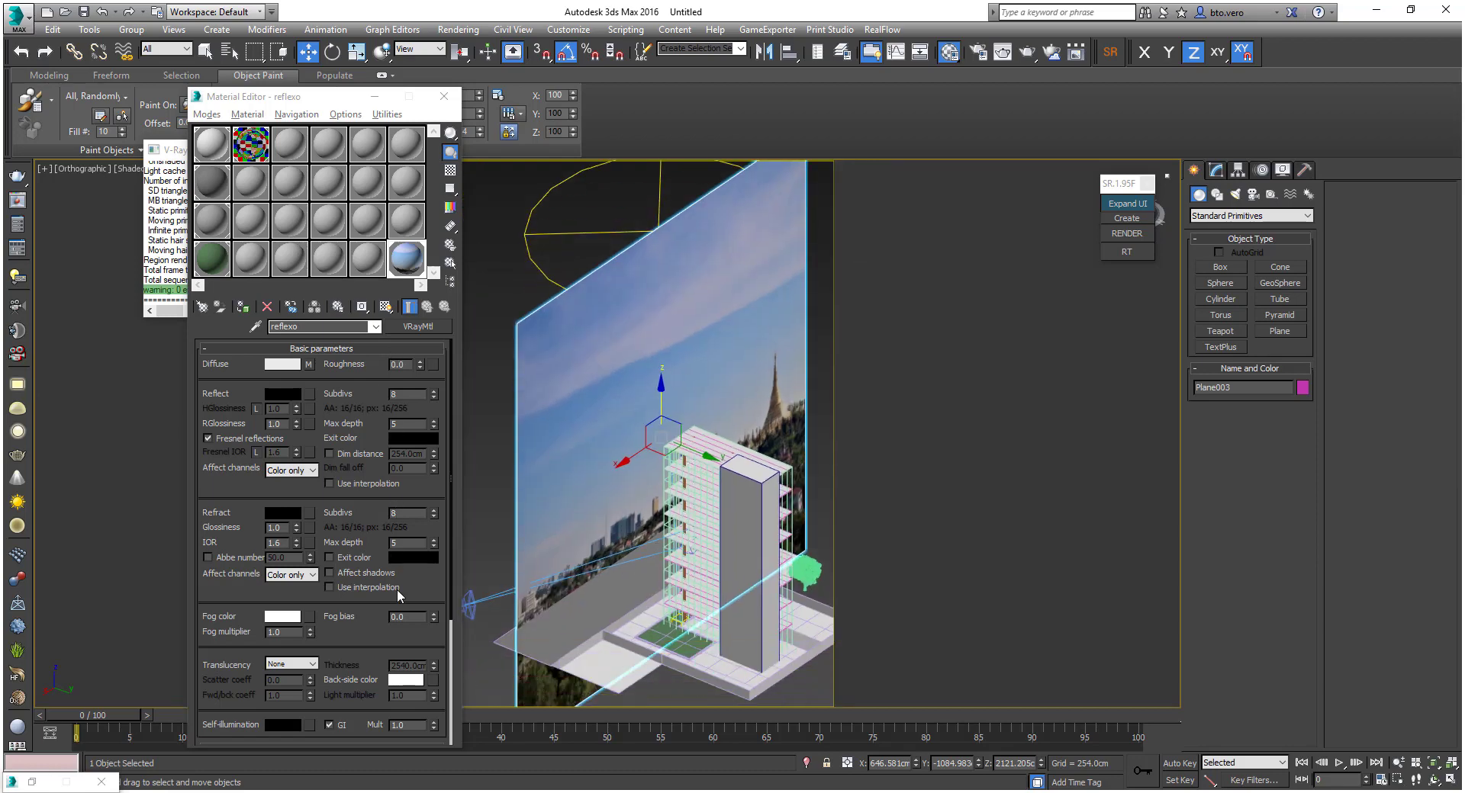
Copy the reflexo material's diffuse map and paste it as a copy into the self-illumination map slot, with an enlarged sample preview open
drag(371, 628, 373, 561)
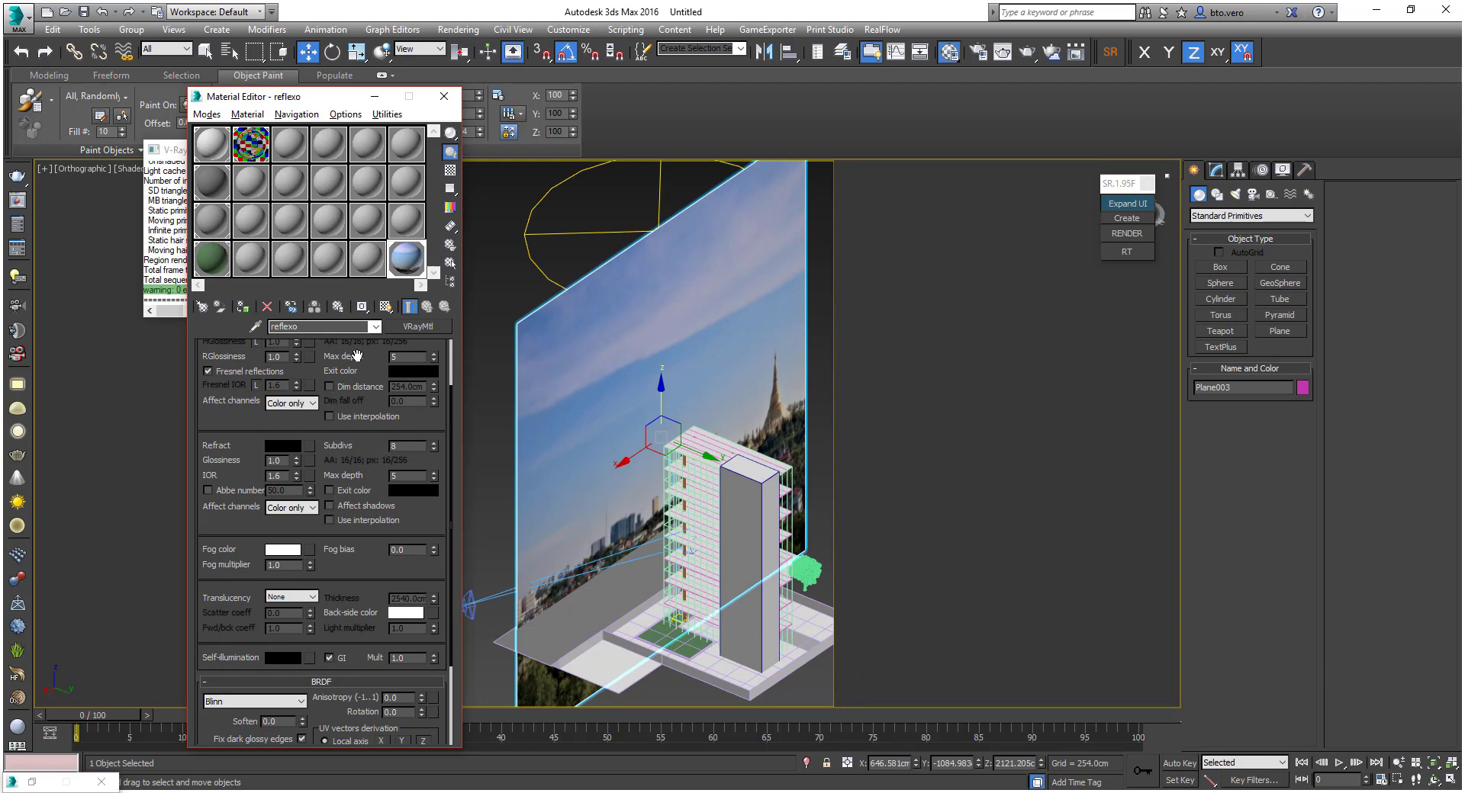
drag(376, 459, 403, 628)
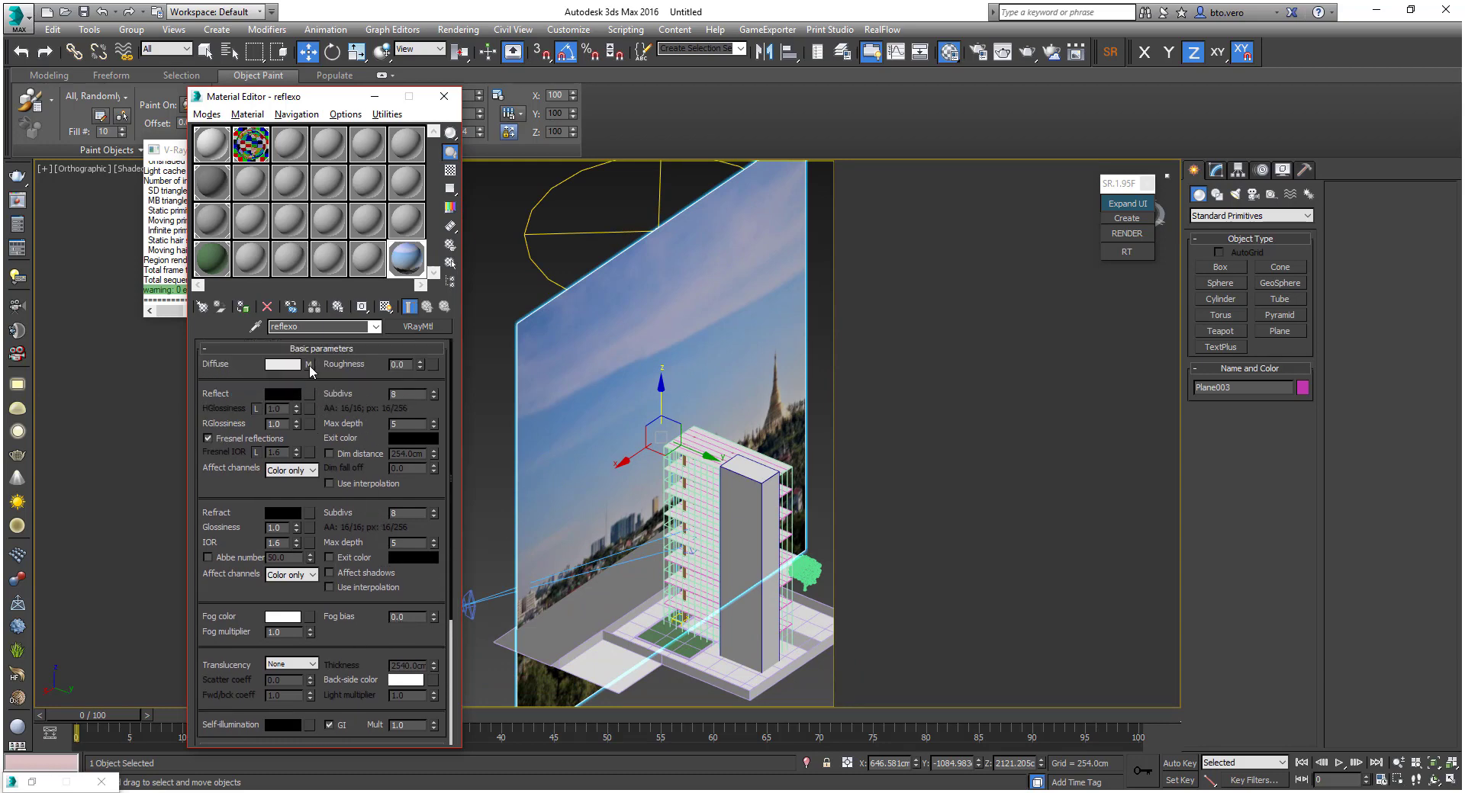
right_click(309, 364)
click(382, 392)
scroll(369, 624, down, 5)
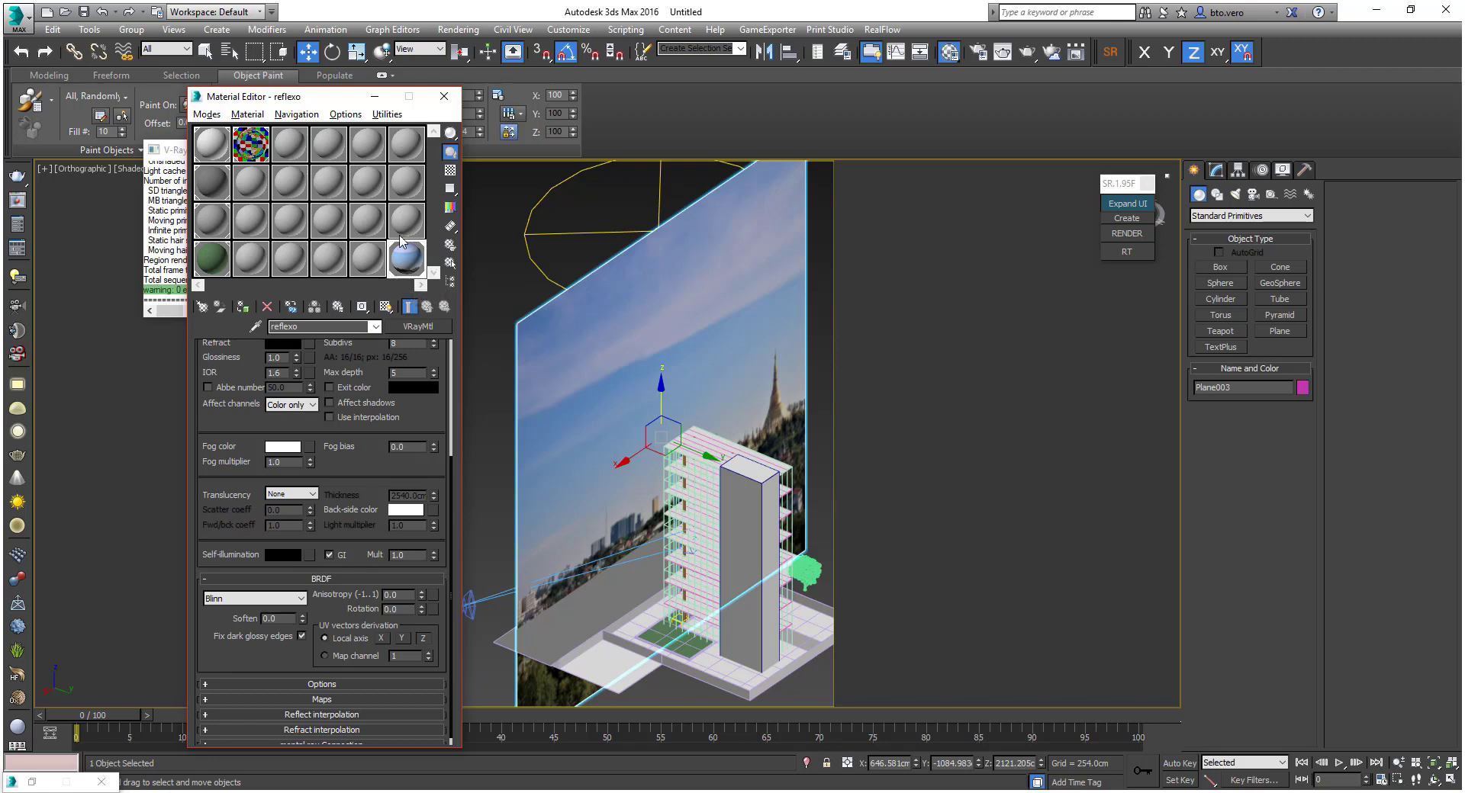
double_click(408, 261)
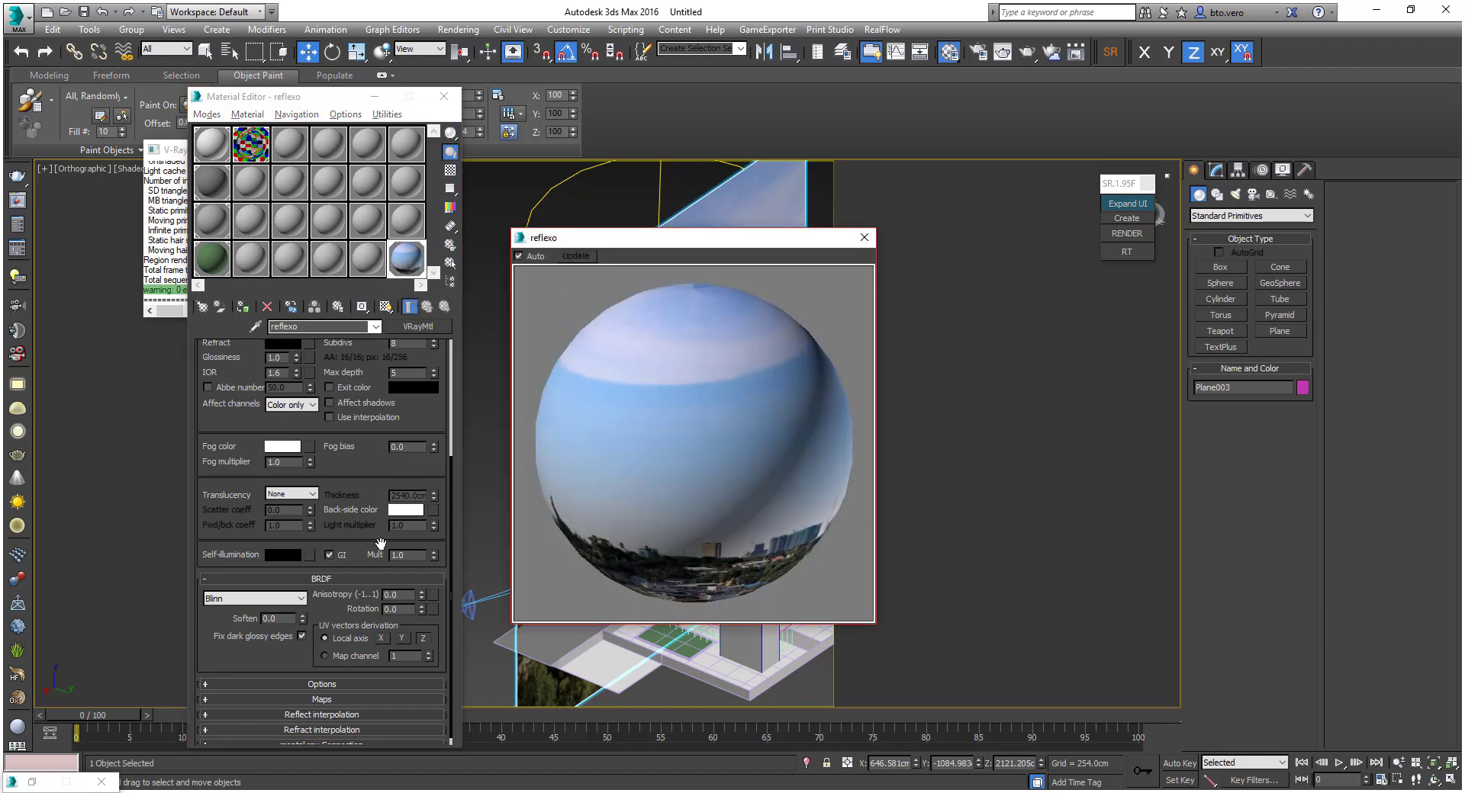
right_click(310, 555)
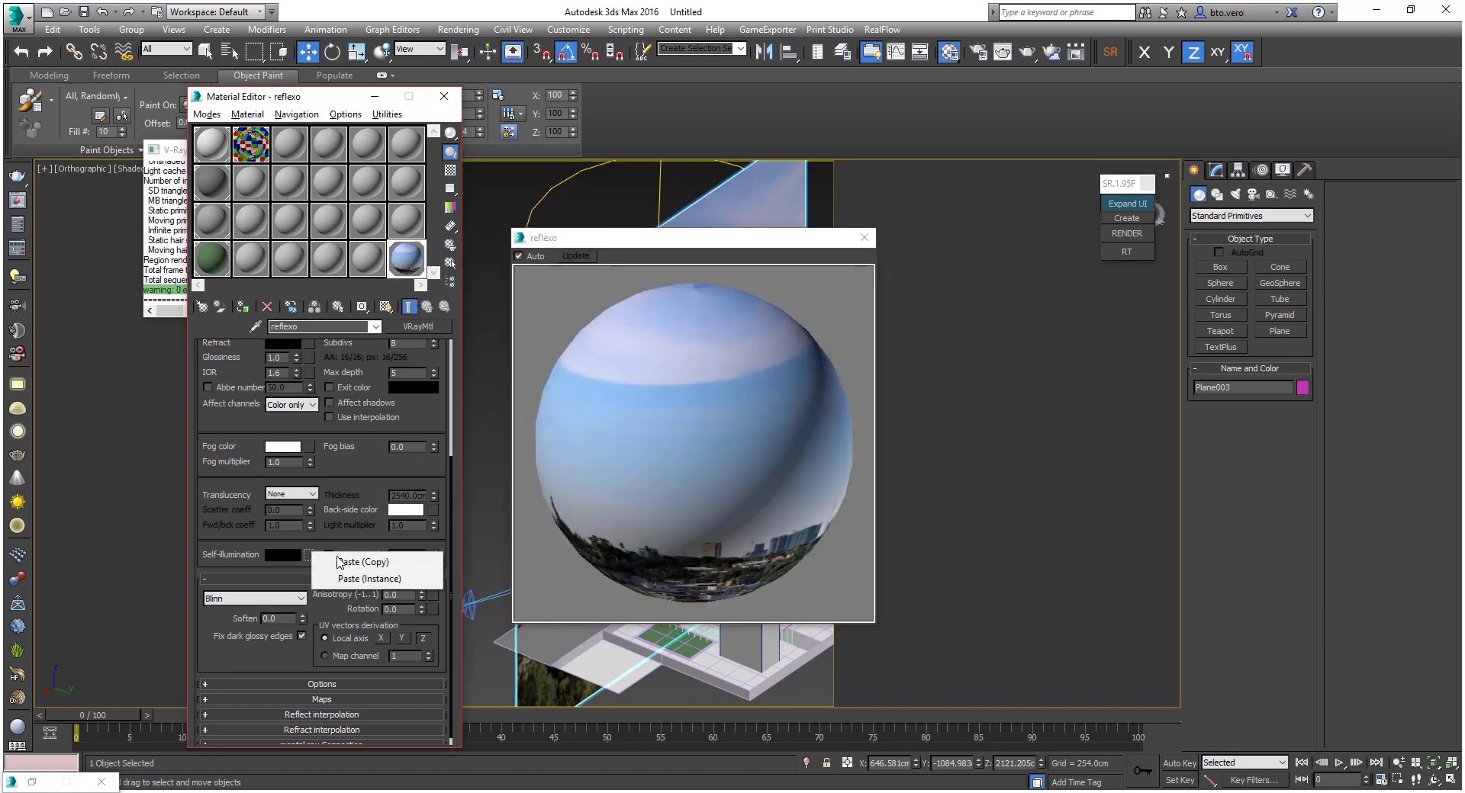
click(349, 562)
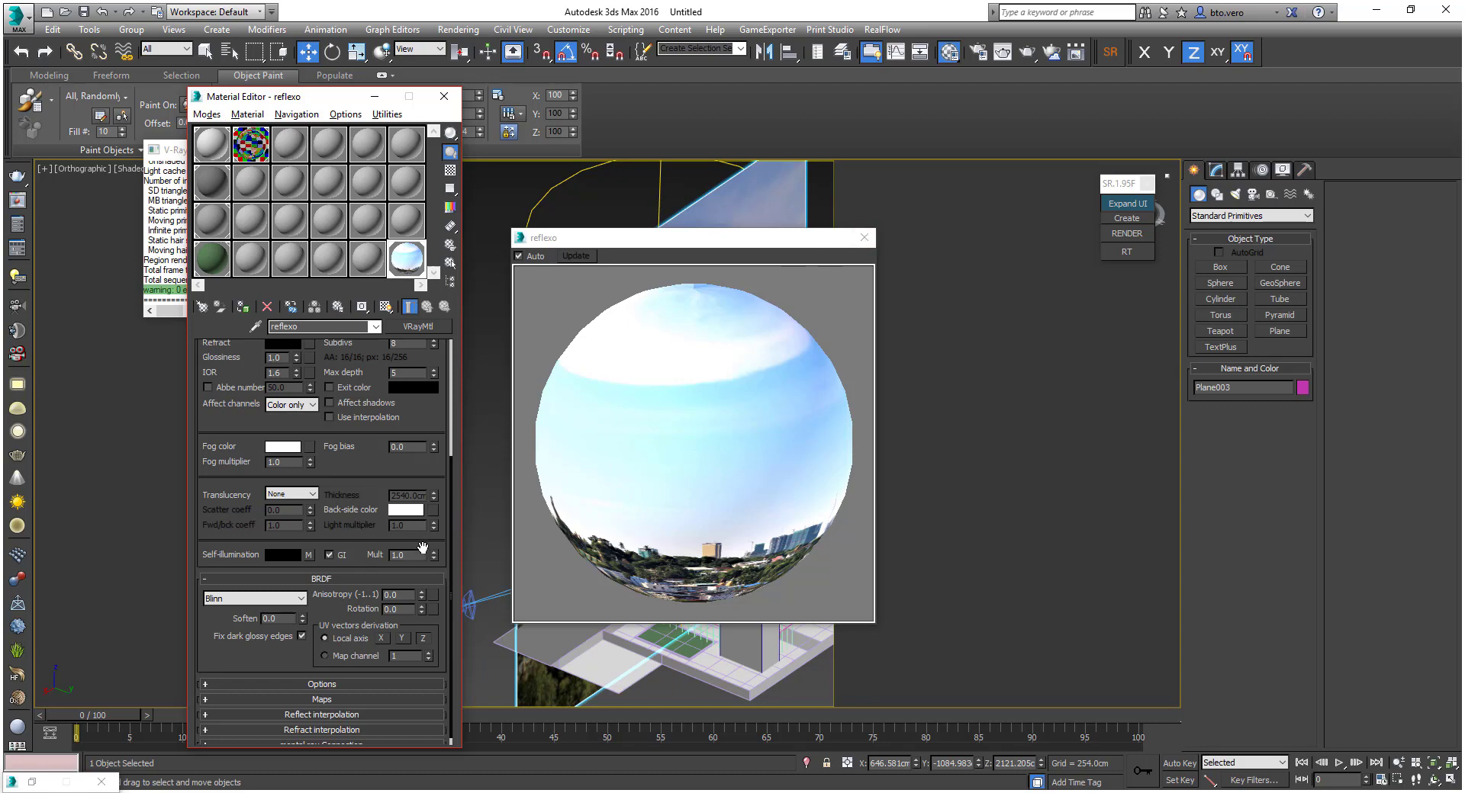
Try a self-illumination multiplier of 2.0 on the reflexo material and return it to 1.0
drag(417, 560, 366, 550)
key(Return)
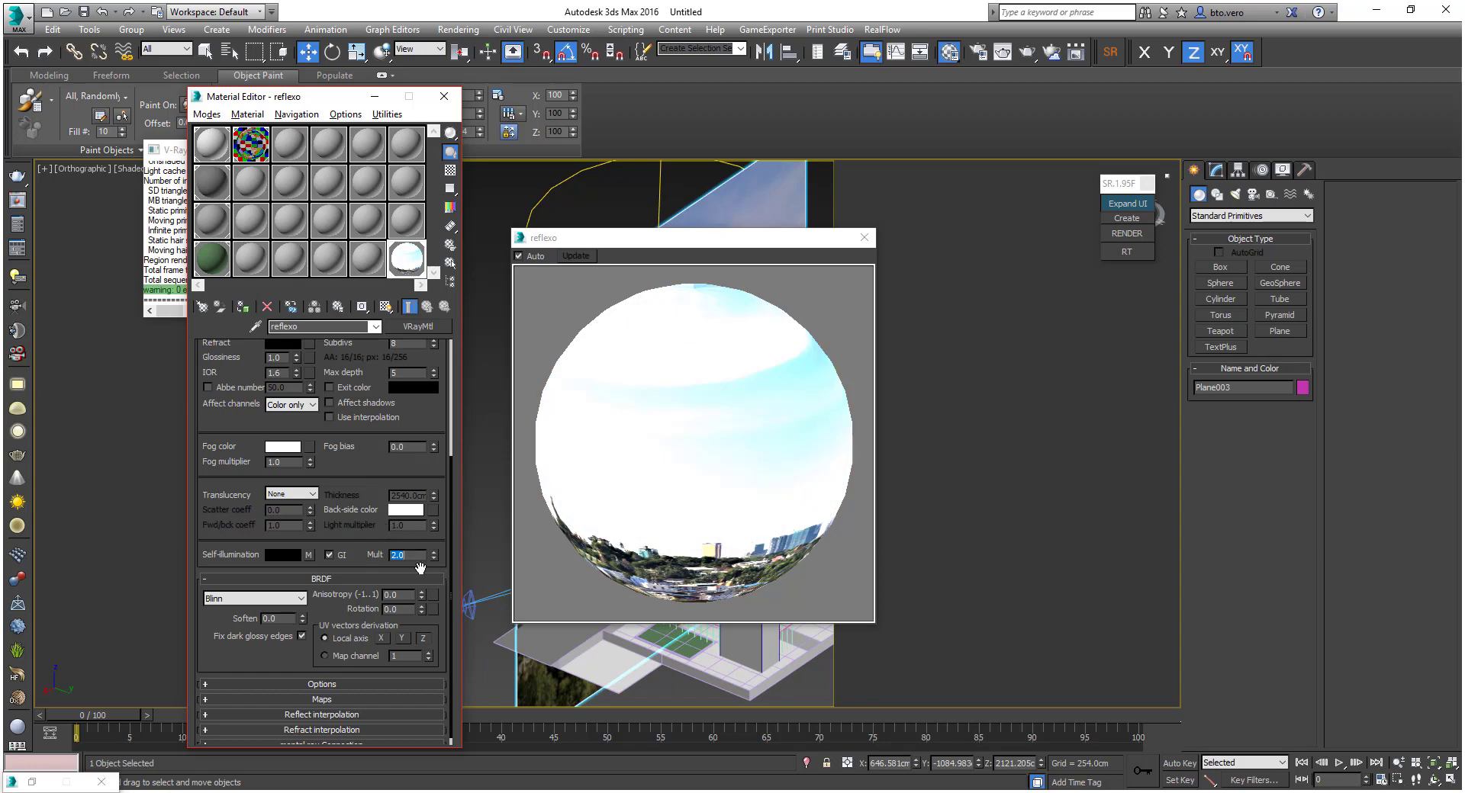
key(Return)
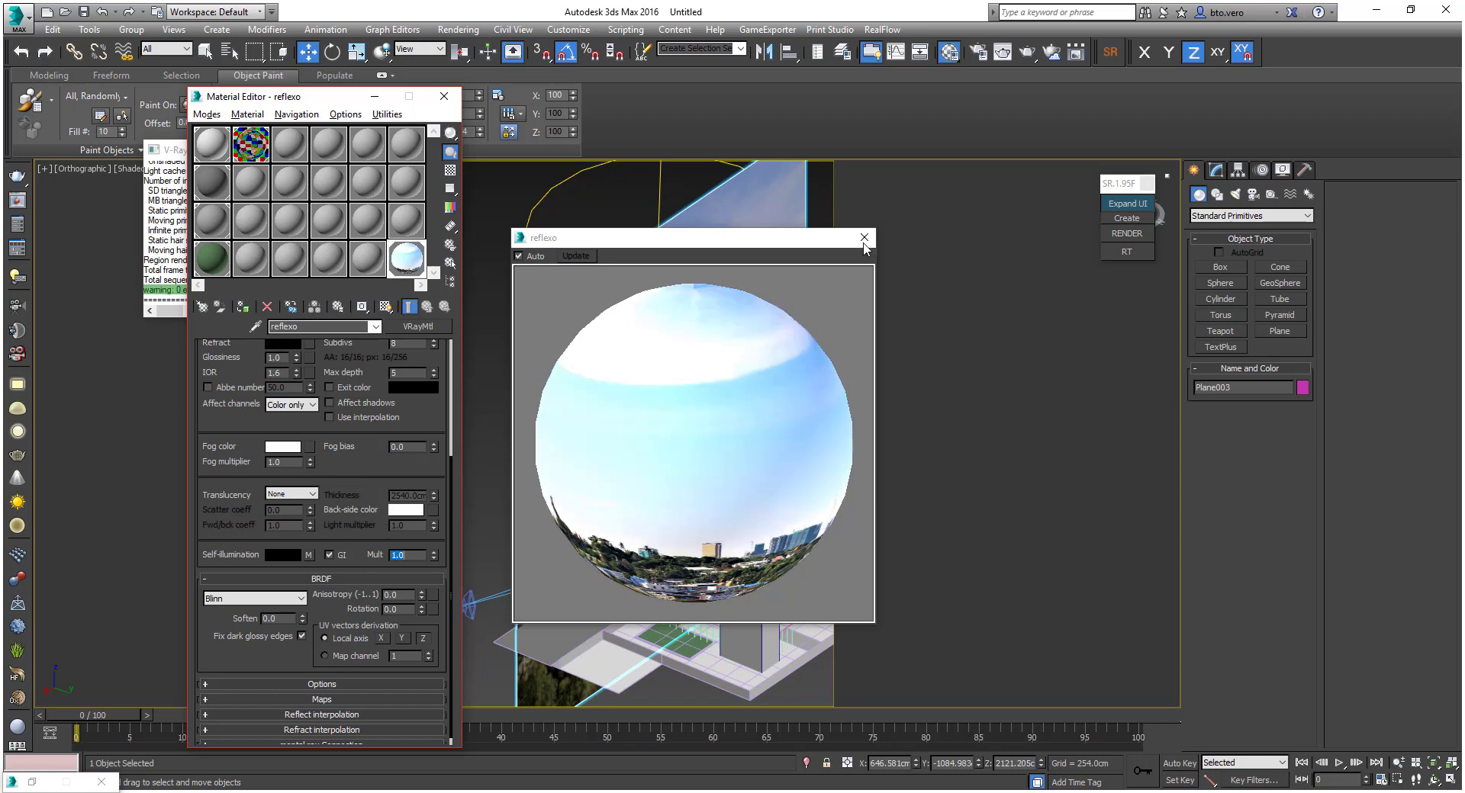
Close the sample preview, minimize the Material Editor and clone the backdrop plane as a copy on the opposite side of the building
click(864, 238)
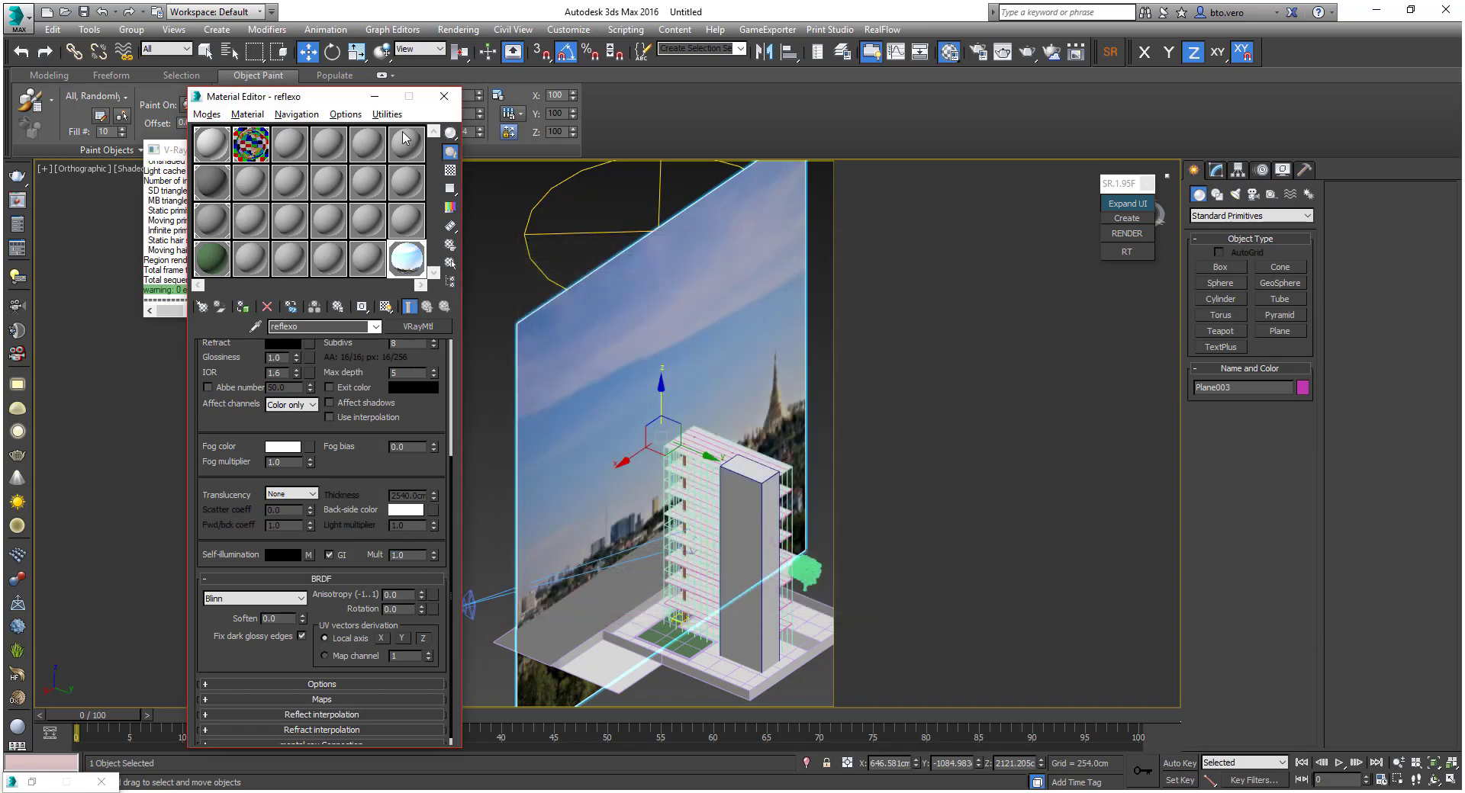
click(382, 97)
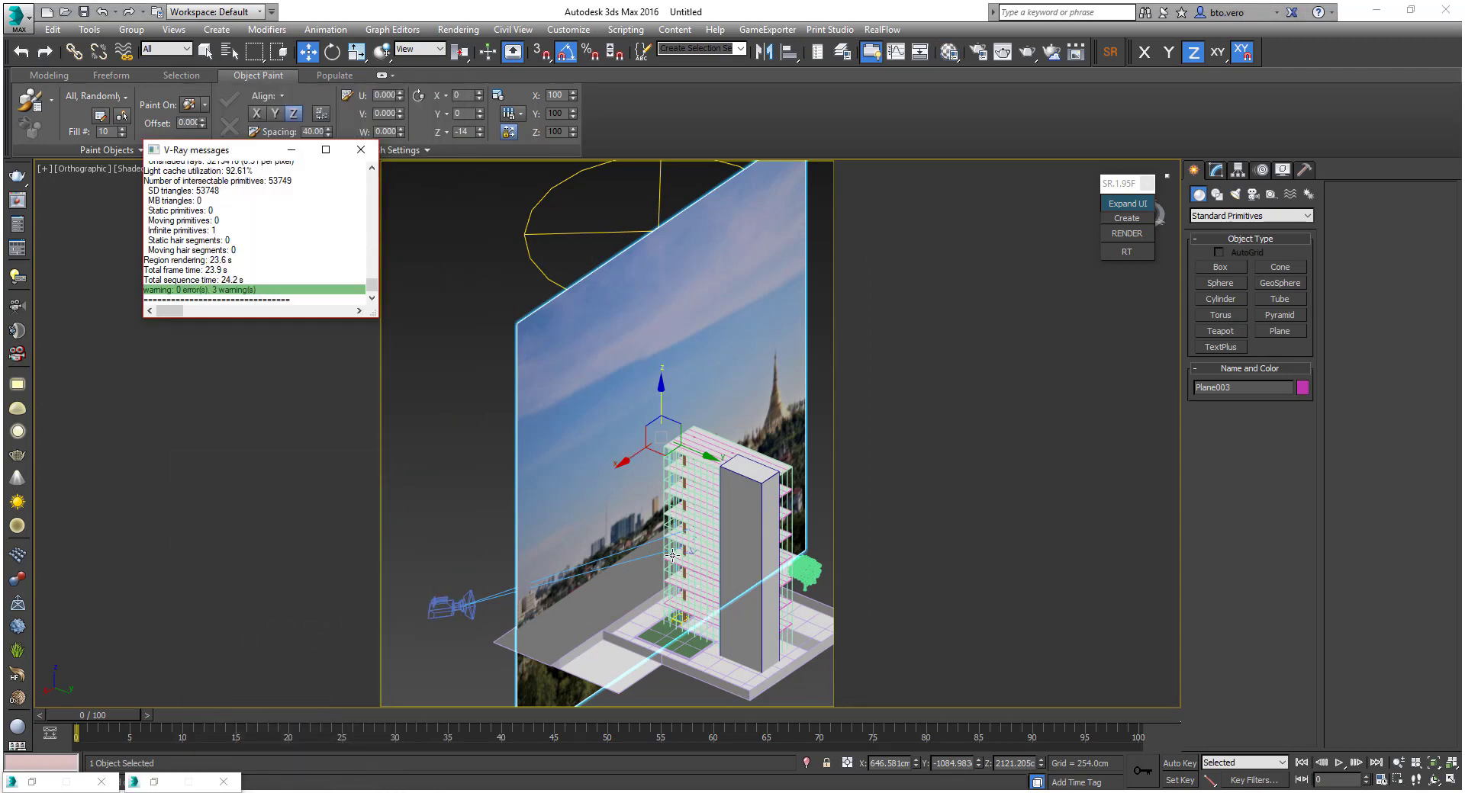
click(620, 517)
alt+middle_drag(621, 517, 714, 578)
click(630, 513)
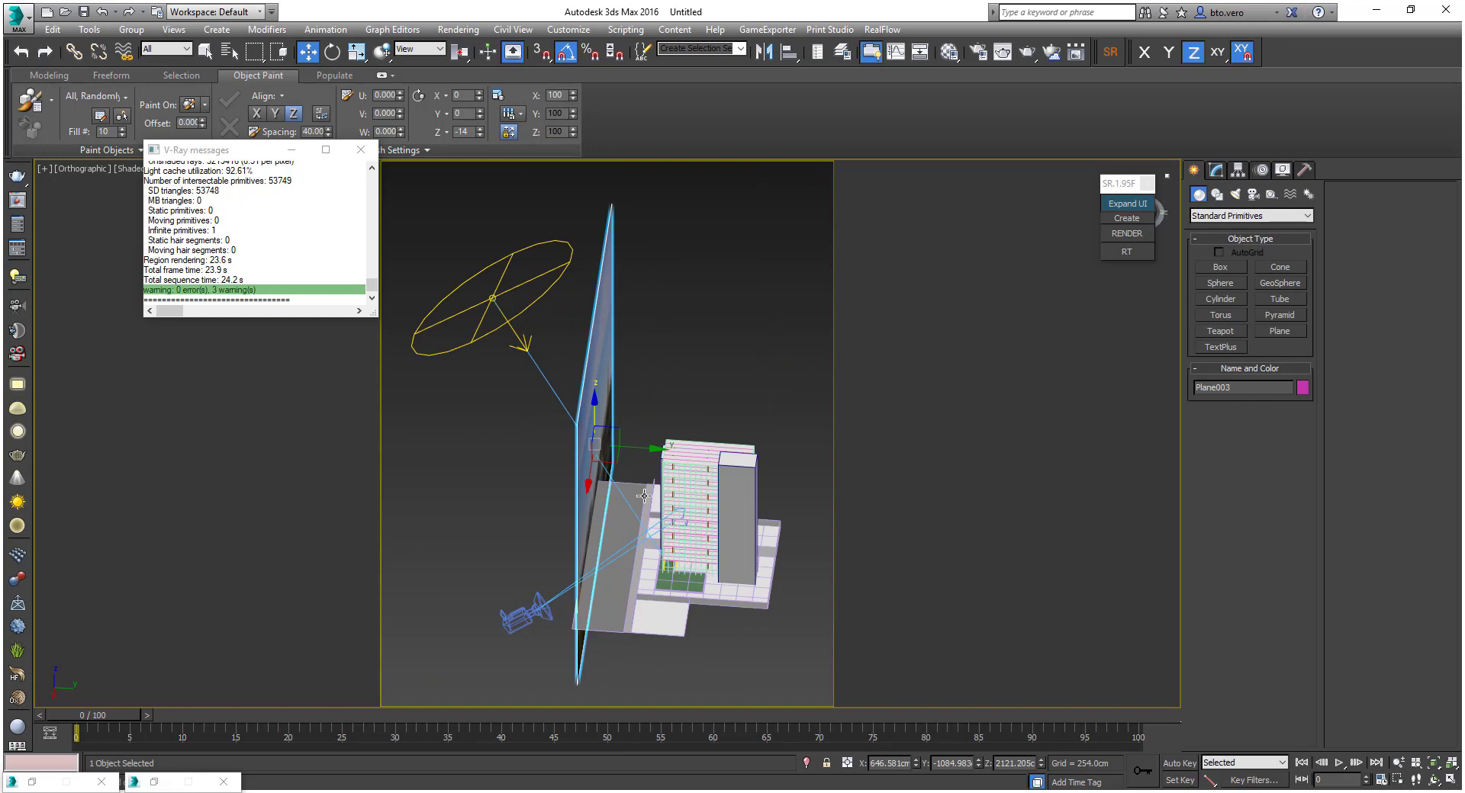
scroll(643, 496, down, 2)
shift+drag(632, 469, 851, 584)
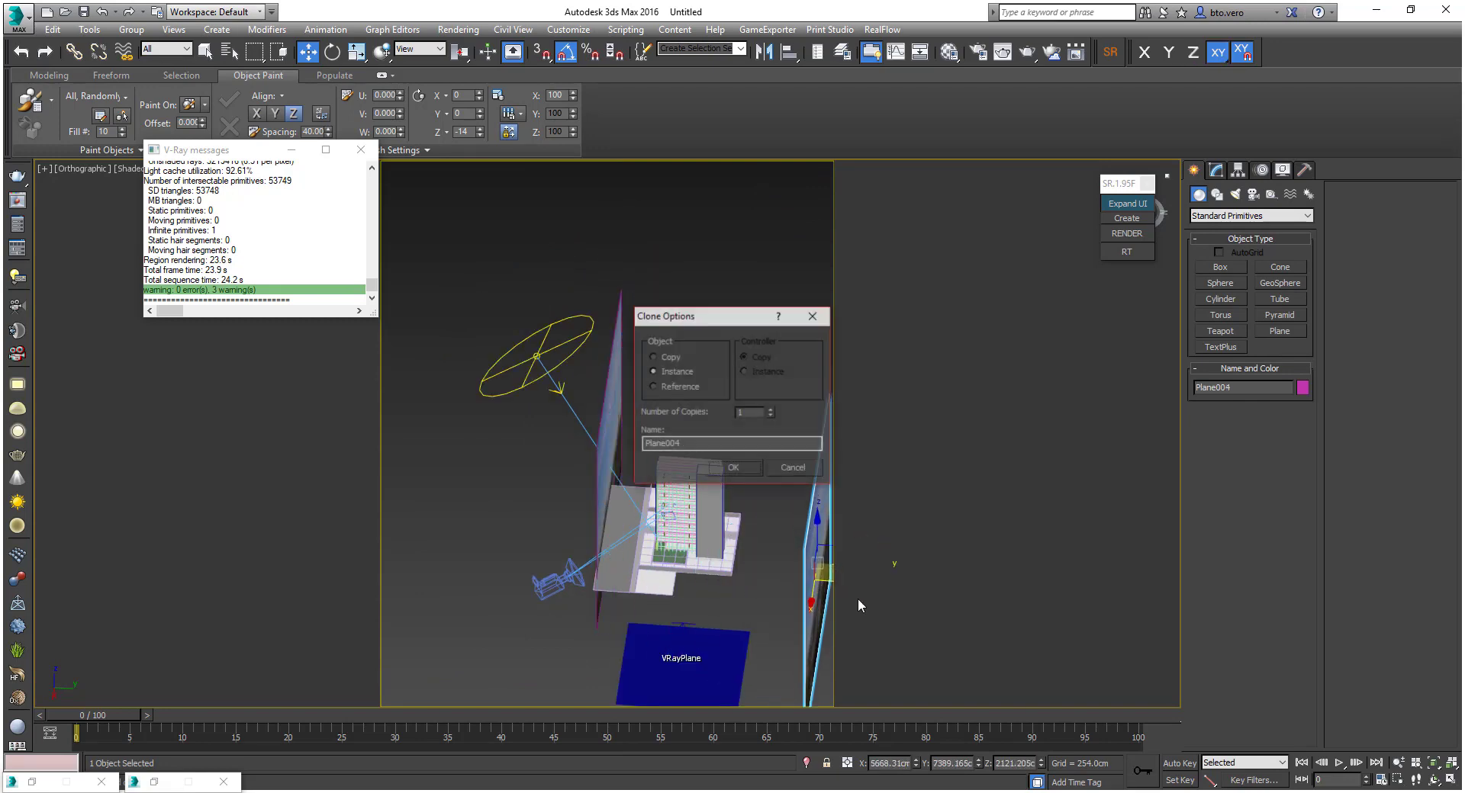
click(669, 359)
click(740, 467)
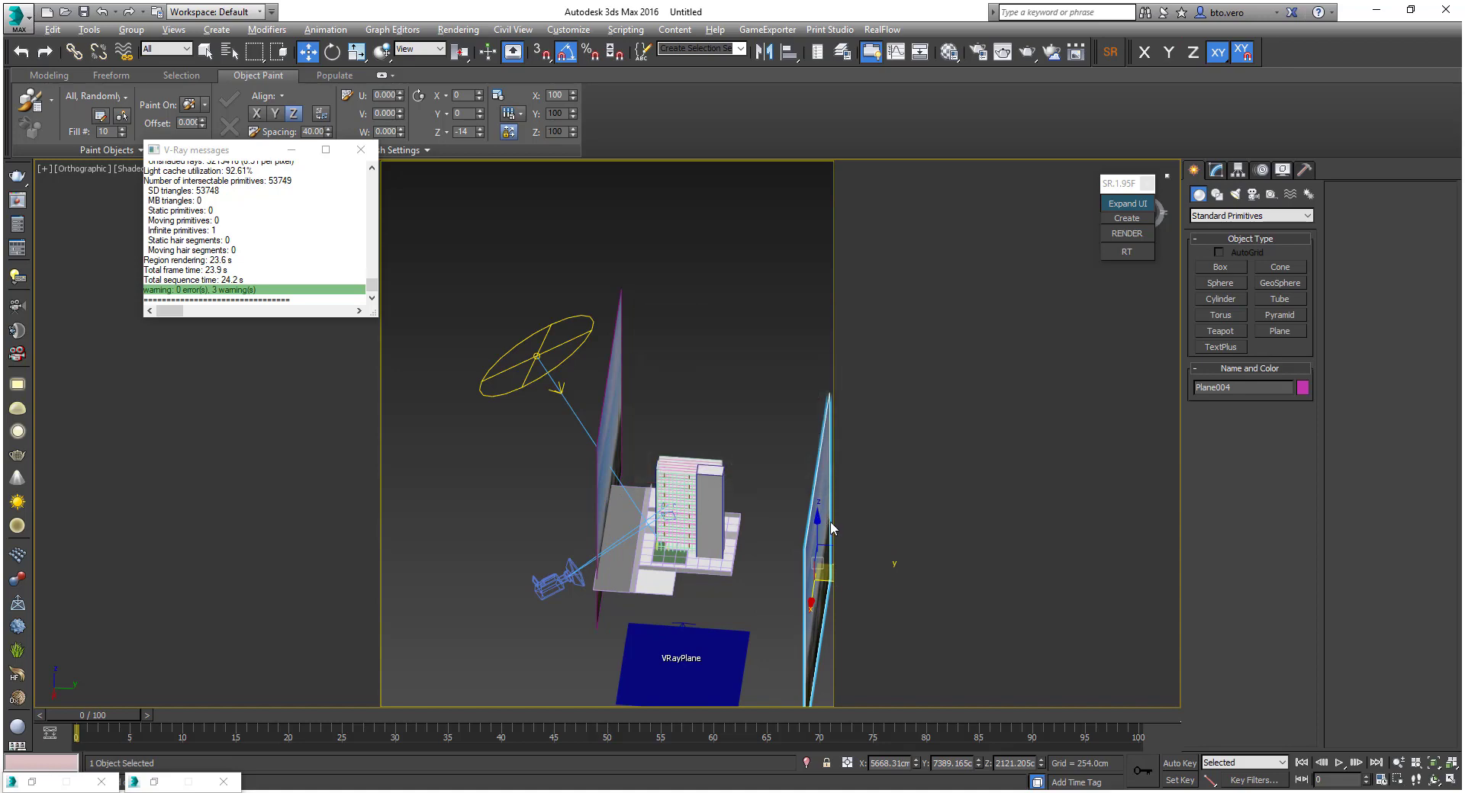
Switch to the top view and examine the layout of the building, camera, sun and both backdrop planes
alt+middle_drag(831, 528, 352, 524)
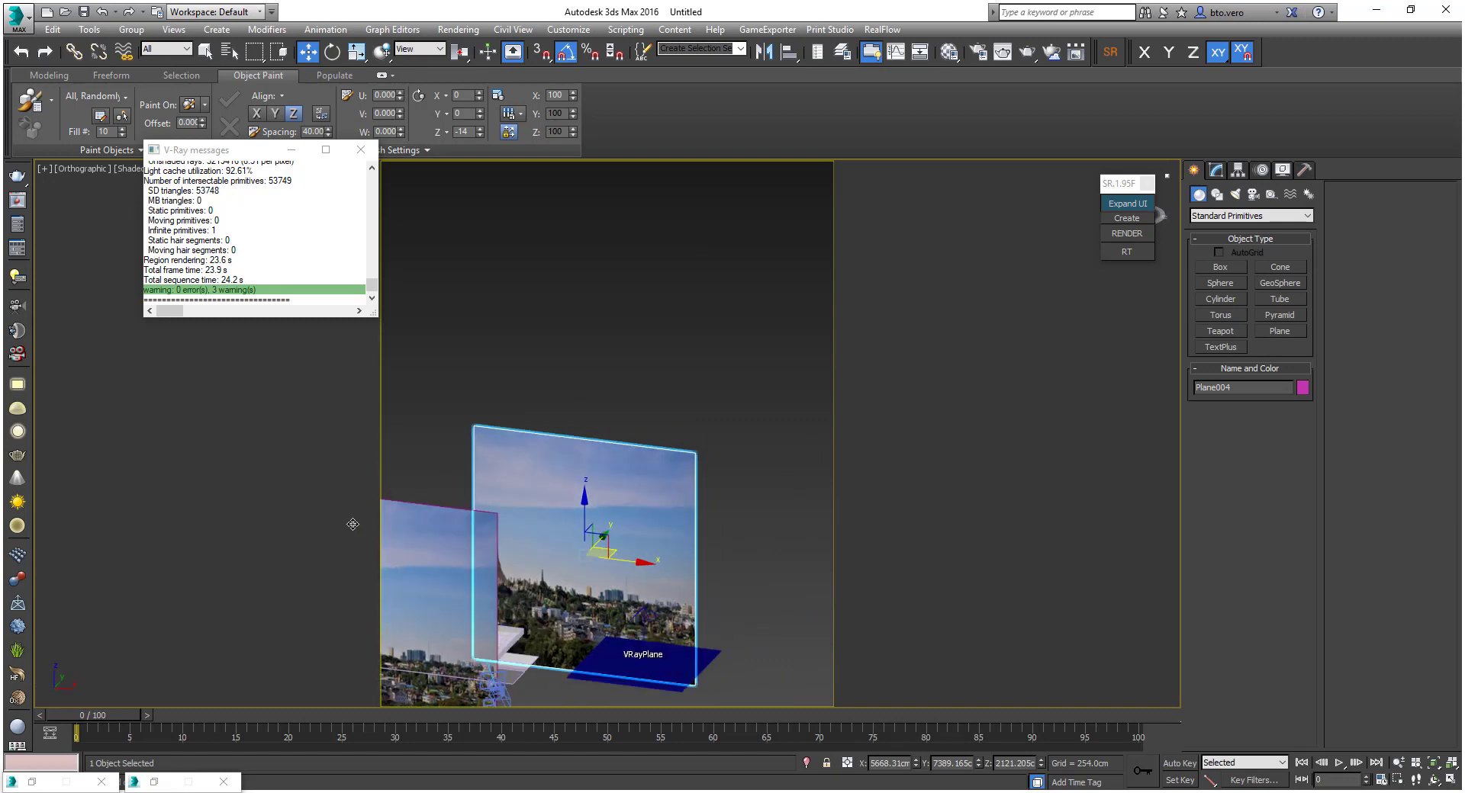
key(t)
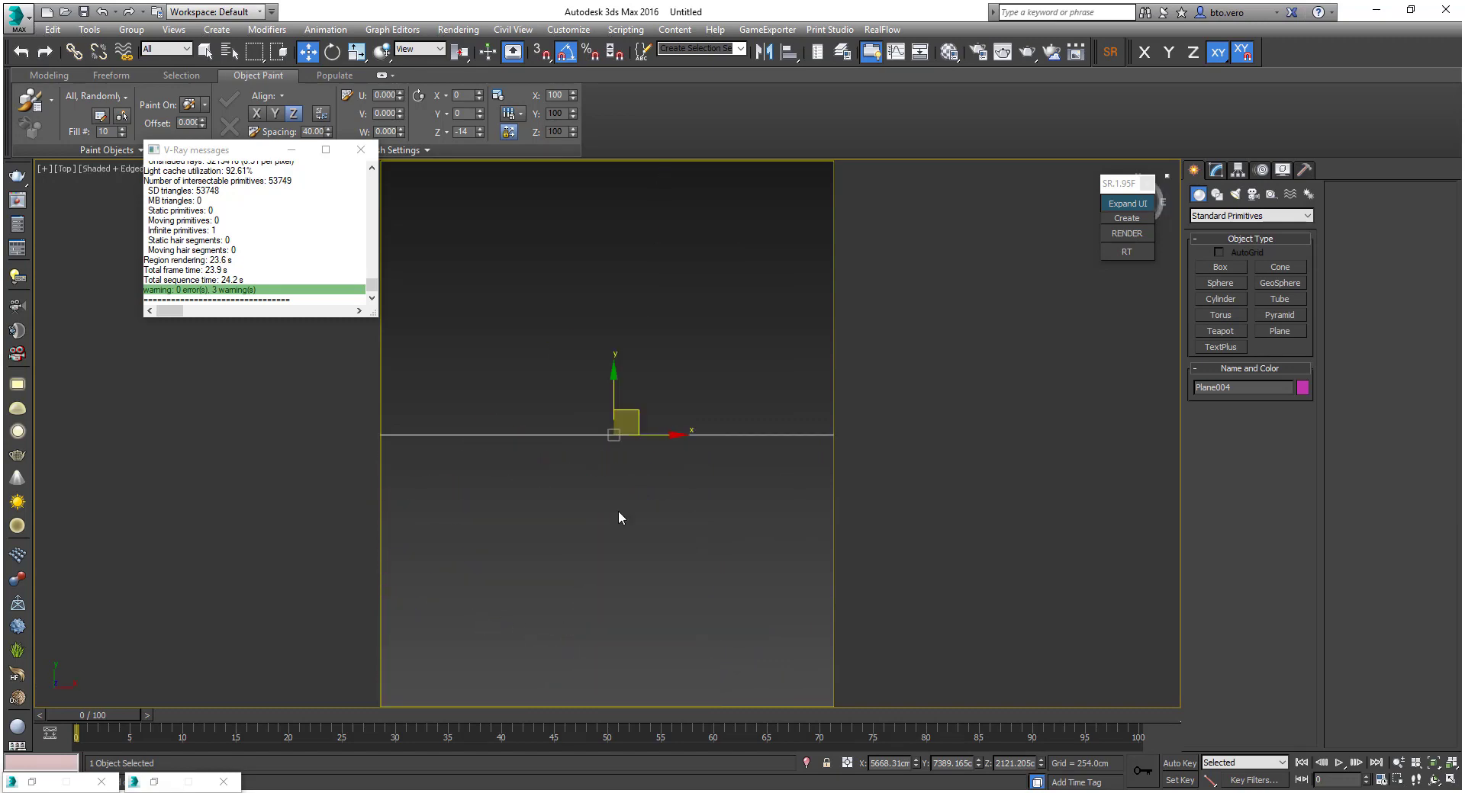
scroll(639, 514, down, 8)
scroll(615, 512, up, 4)
middle_drag(664, 605, 641, 575)
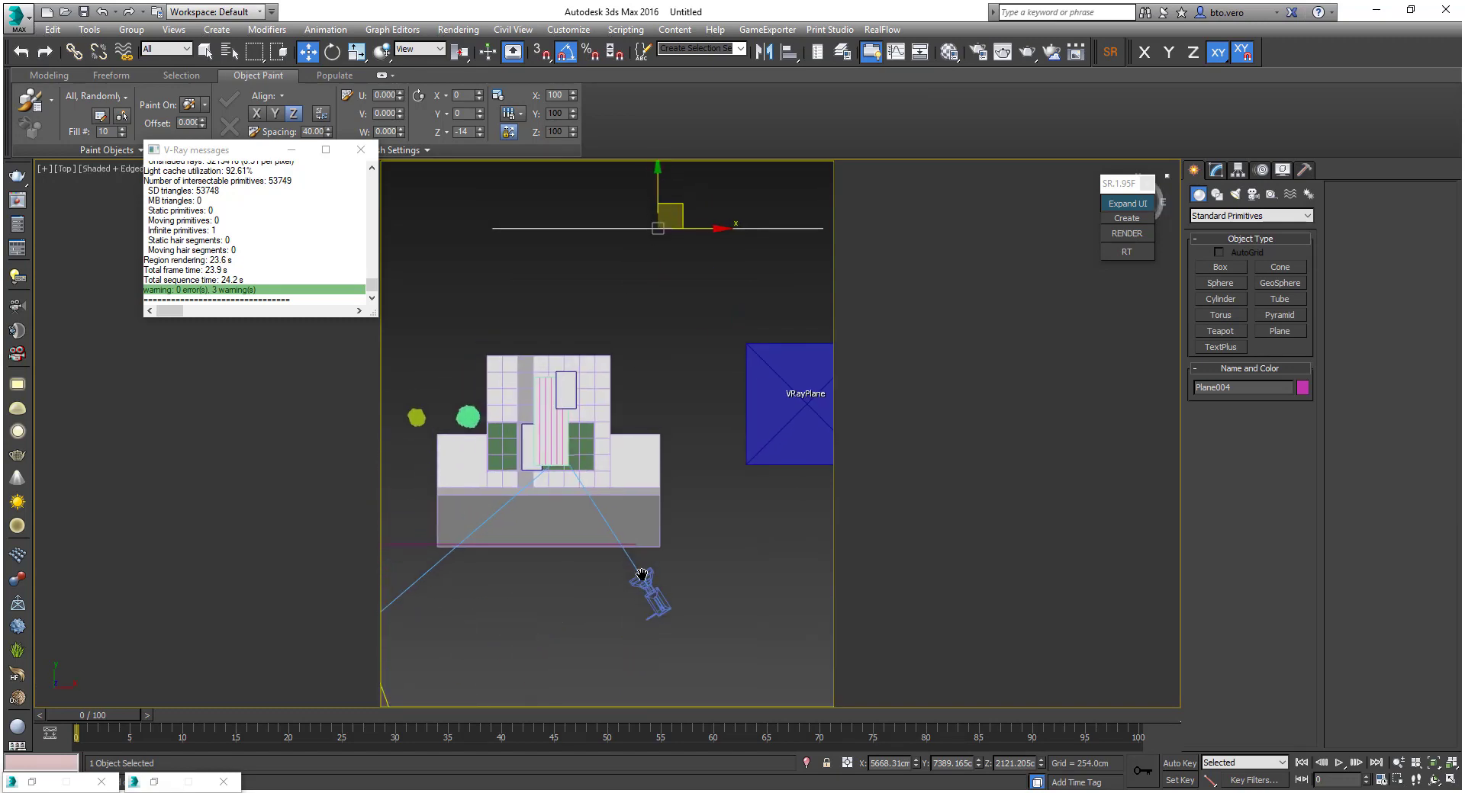
scroll(564, 466, up, 5)
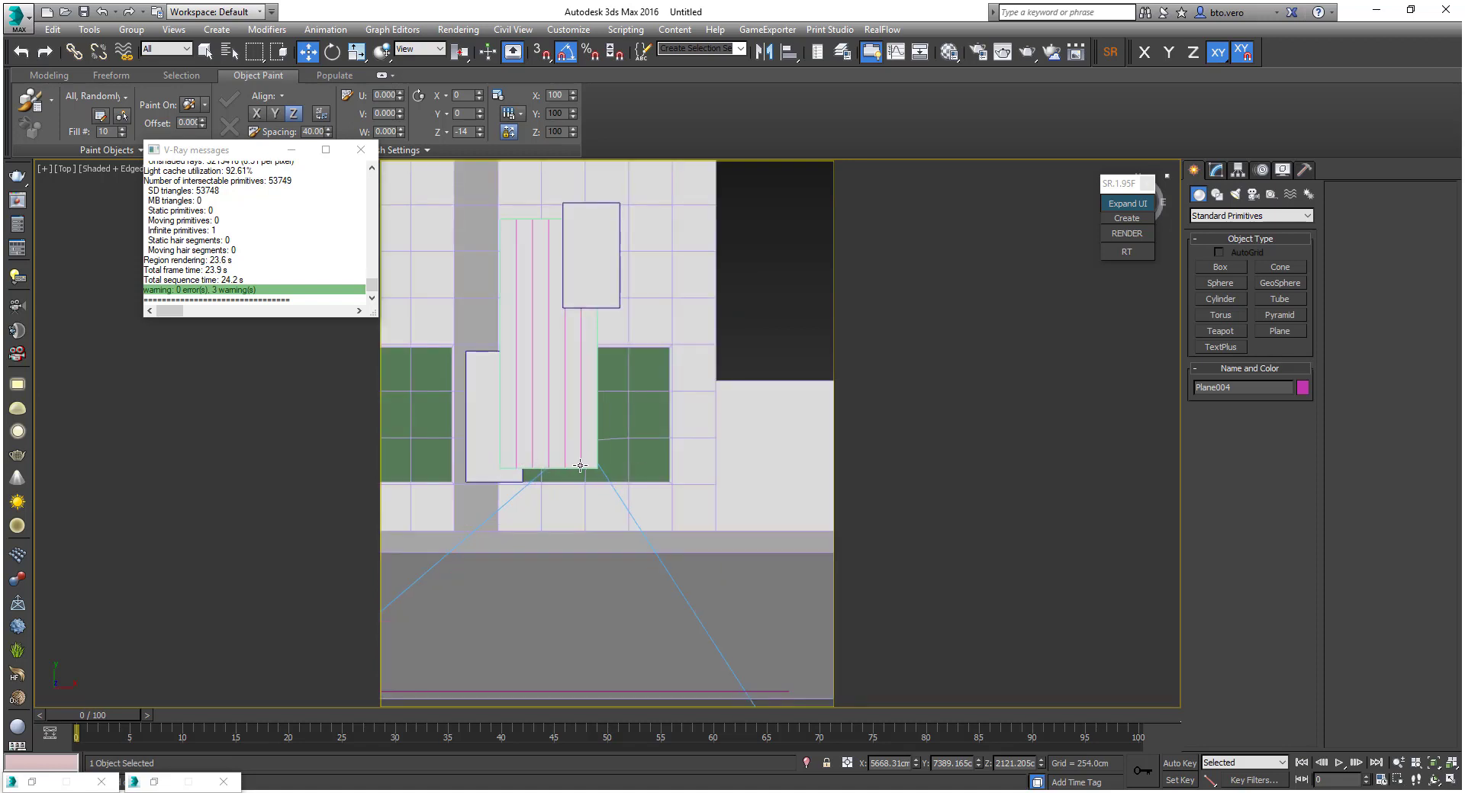
scroll(580, 465, down, 5)
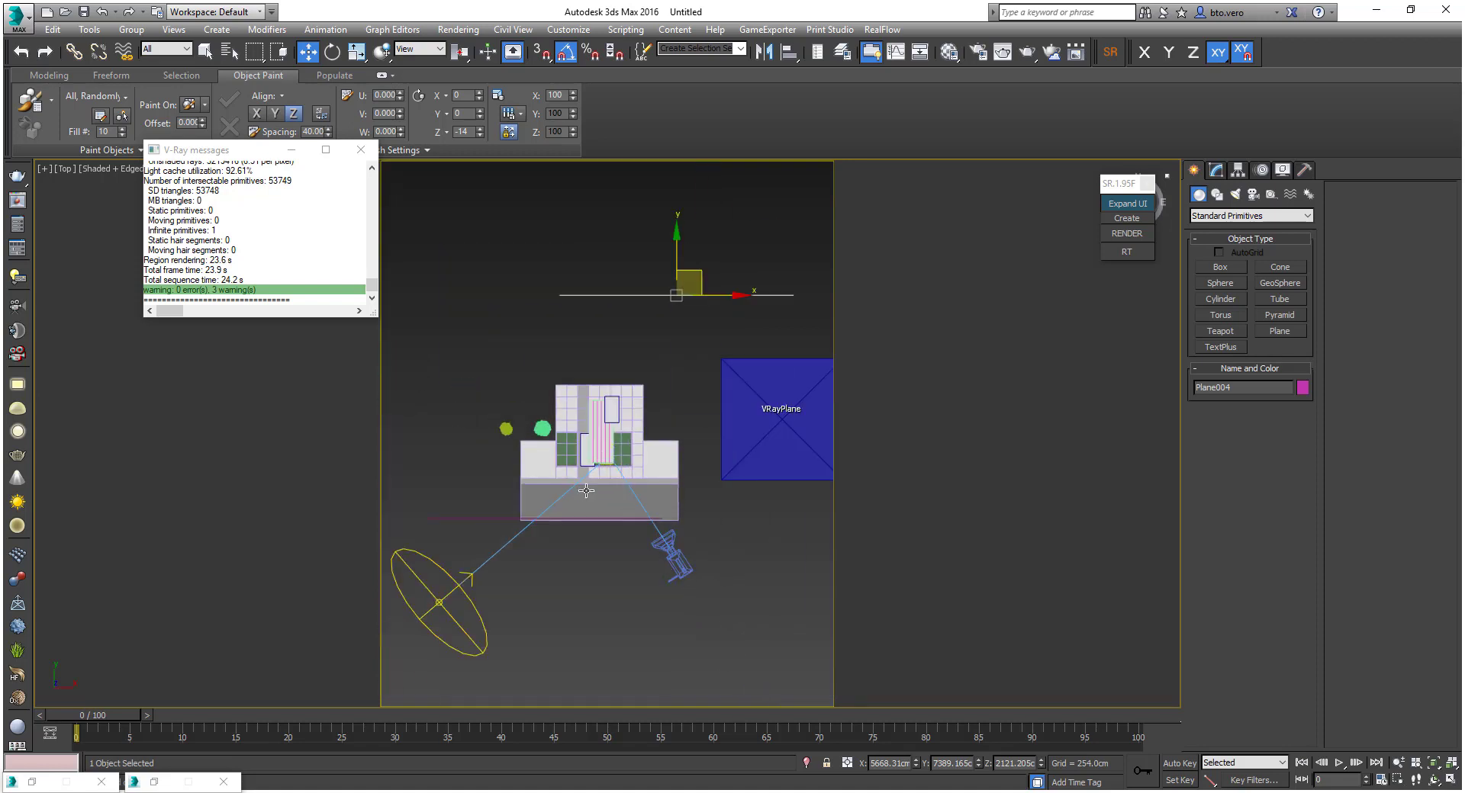
Check the front plane and camera positions by selecting each, and reselect the cloned plane behind the building
click(492, 528)
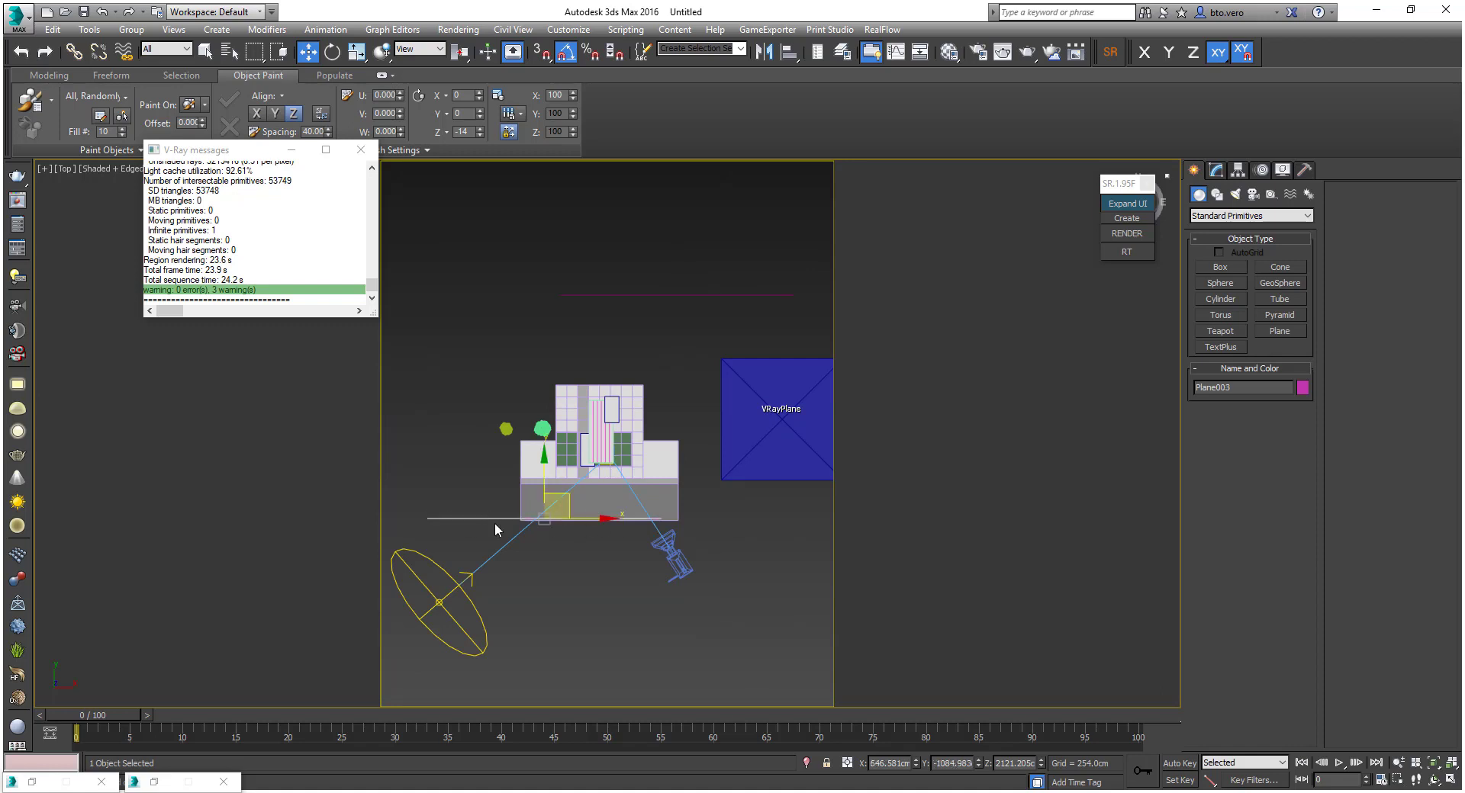
click(670, 559)
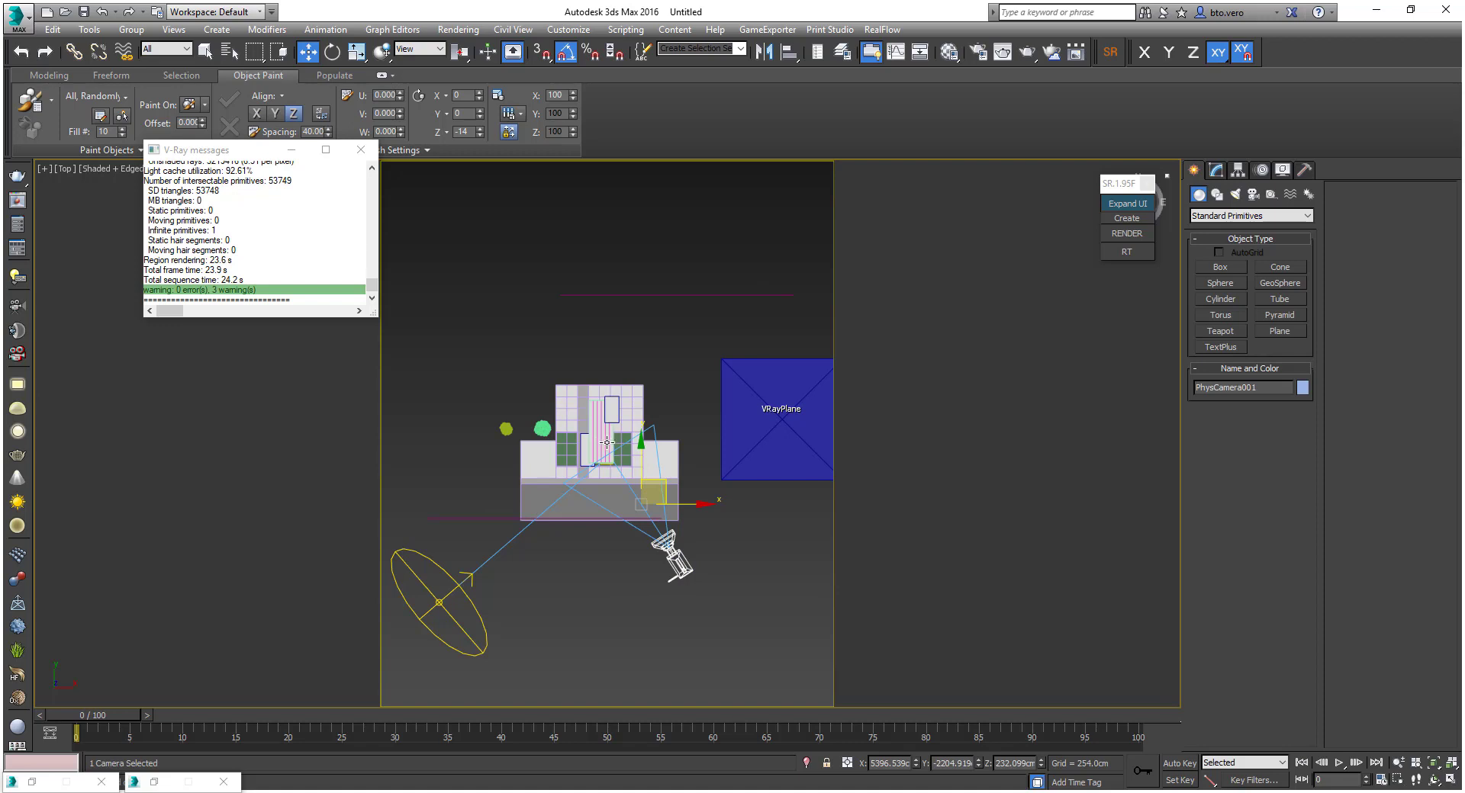
click(685, 295)
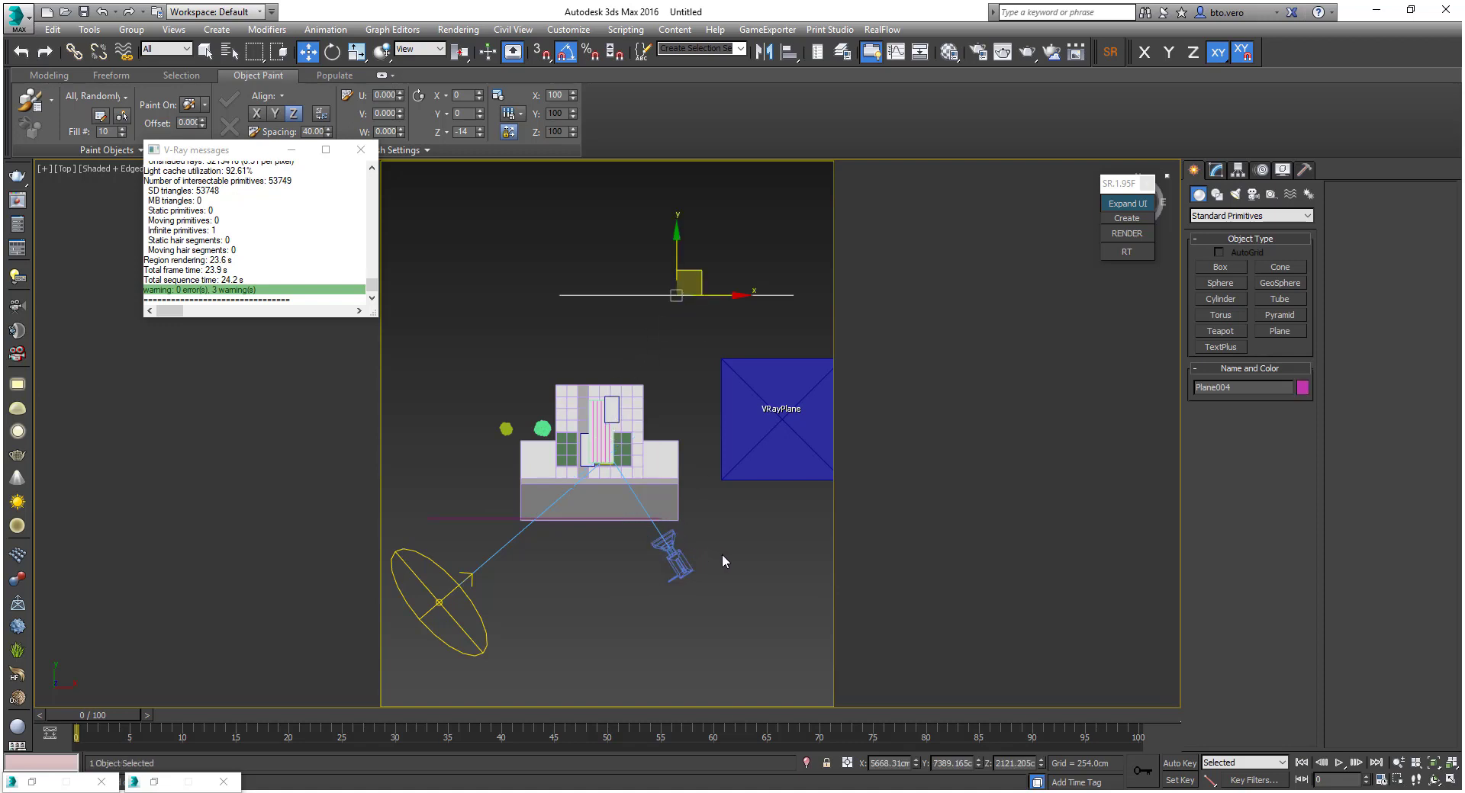
middle_drag(798, 559, 763, 535)
key(super)
key(super)
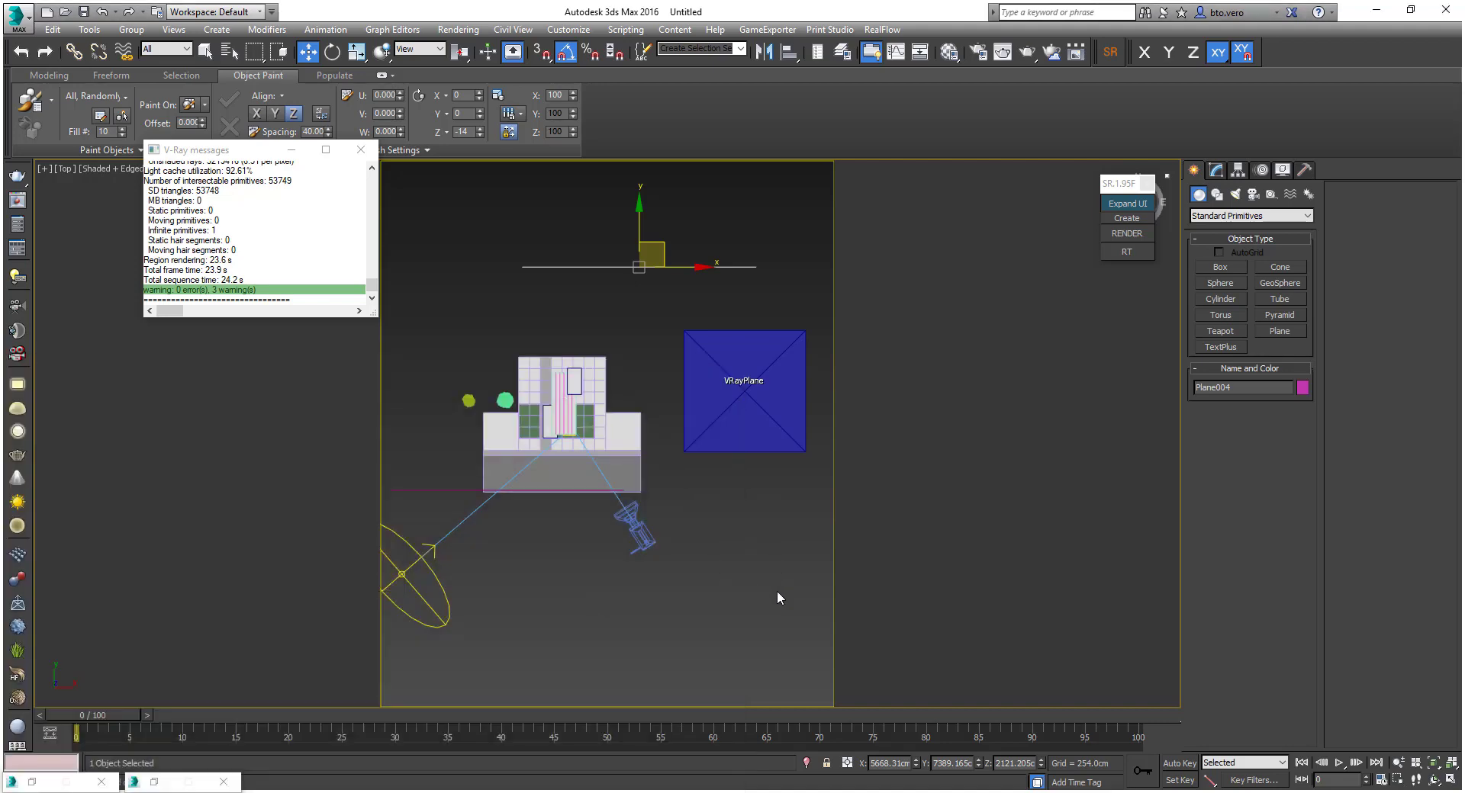
Select the cloned backdrop plane behind the building and hide it
alt+middle_drag(777, 592, 679, 572)
click(699, 504)
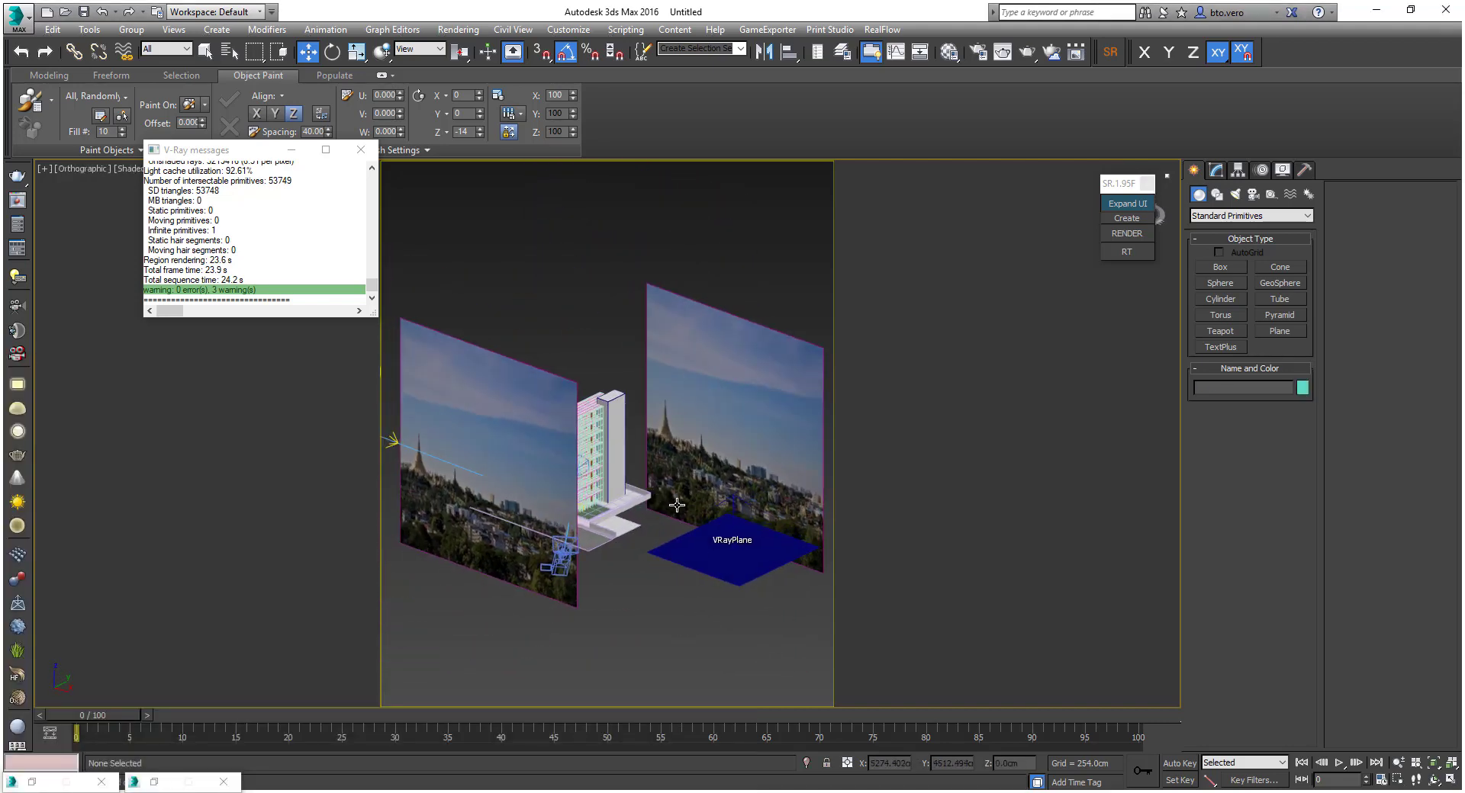
click(762, 490)
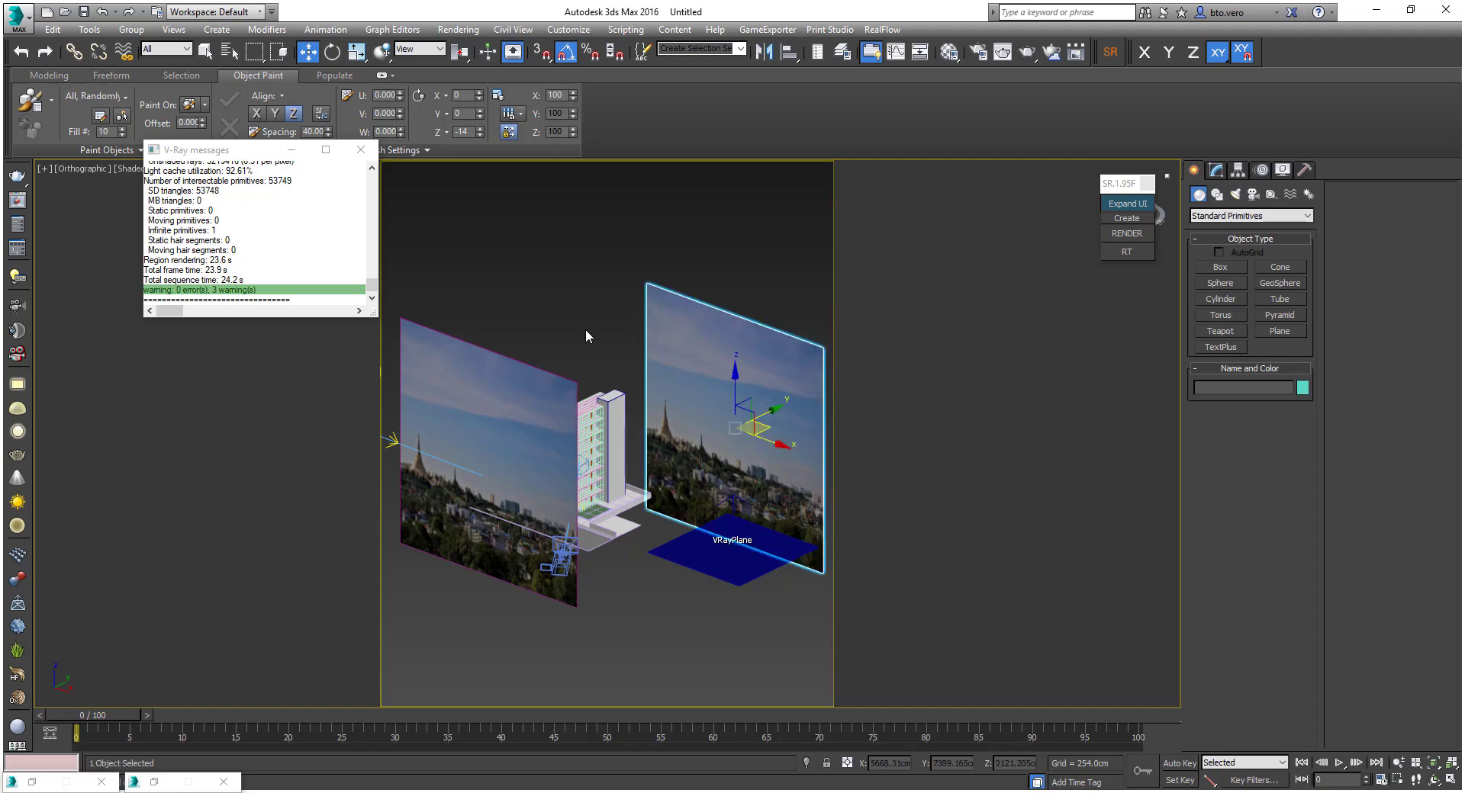
right_click(715, 479)
click(755, 405)
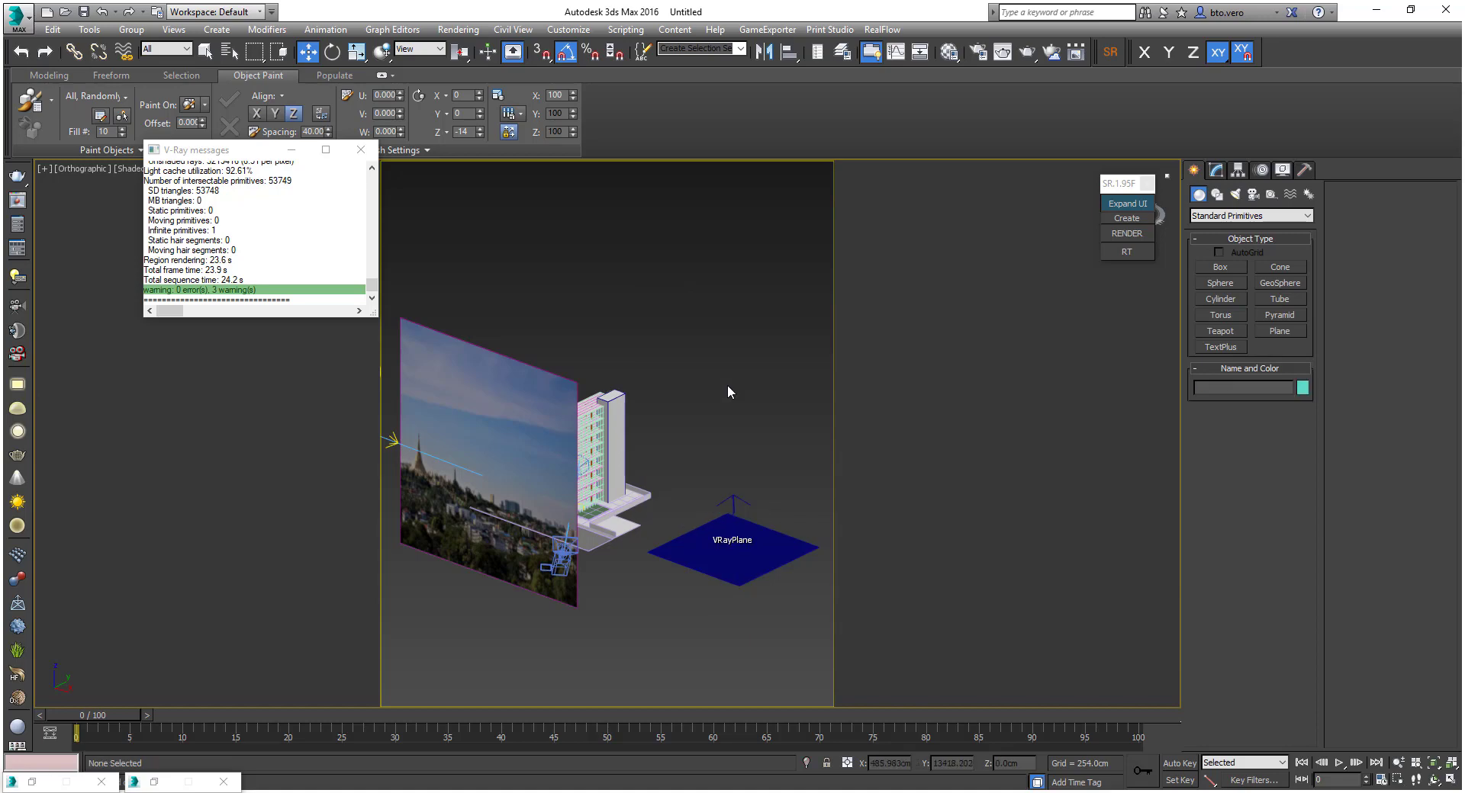
Switch to the camera view and make the front backdrop plane see-through in the viewport
key(c)
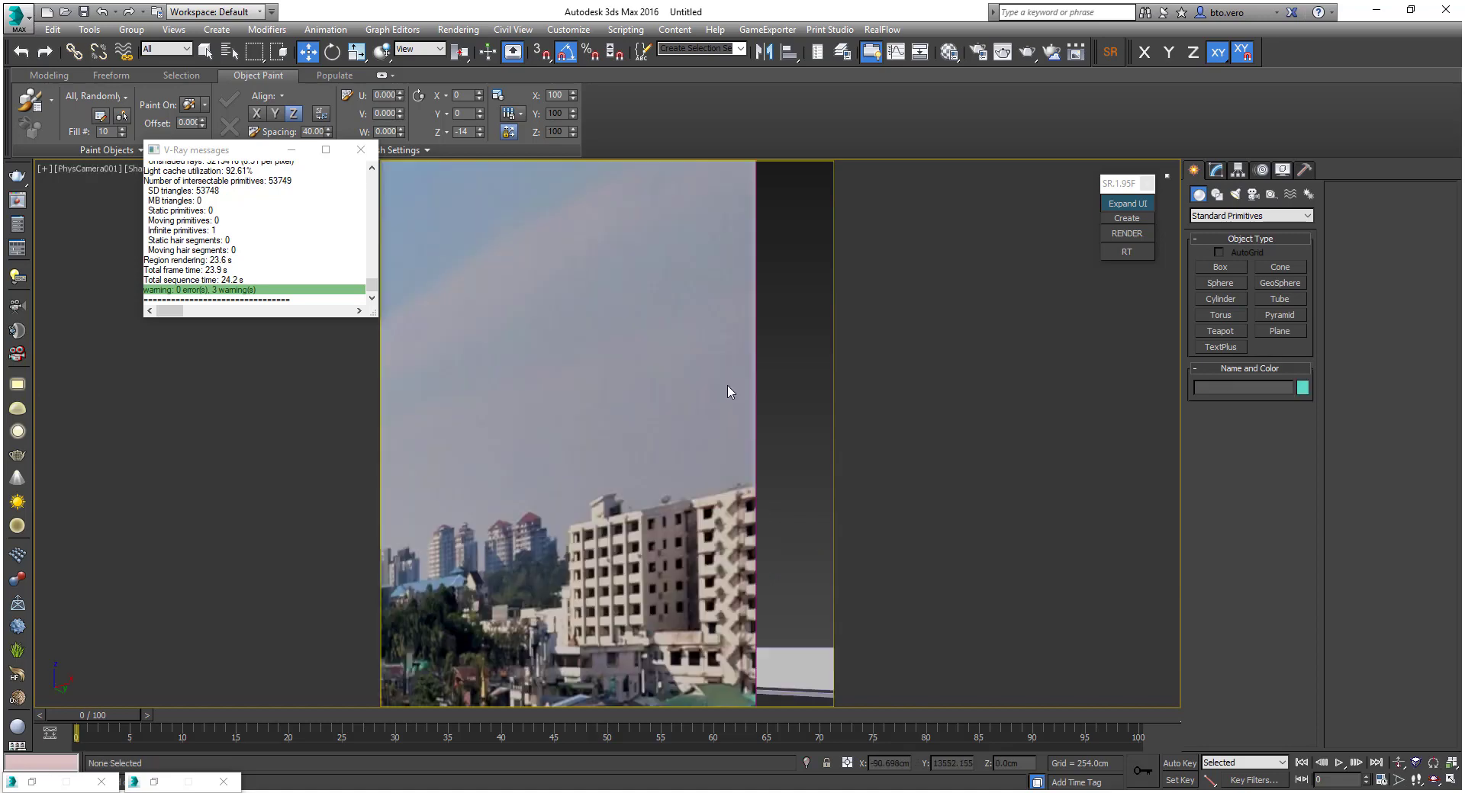
click(689, 442)
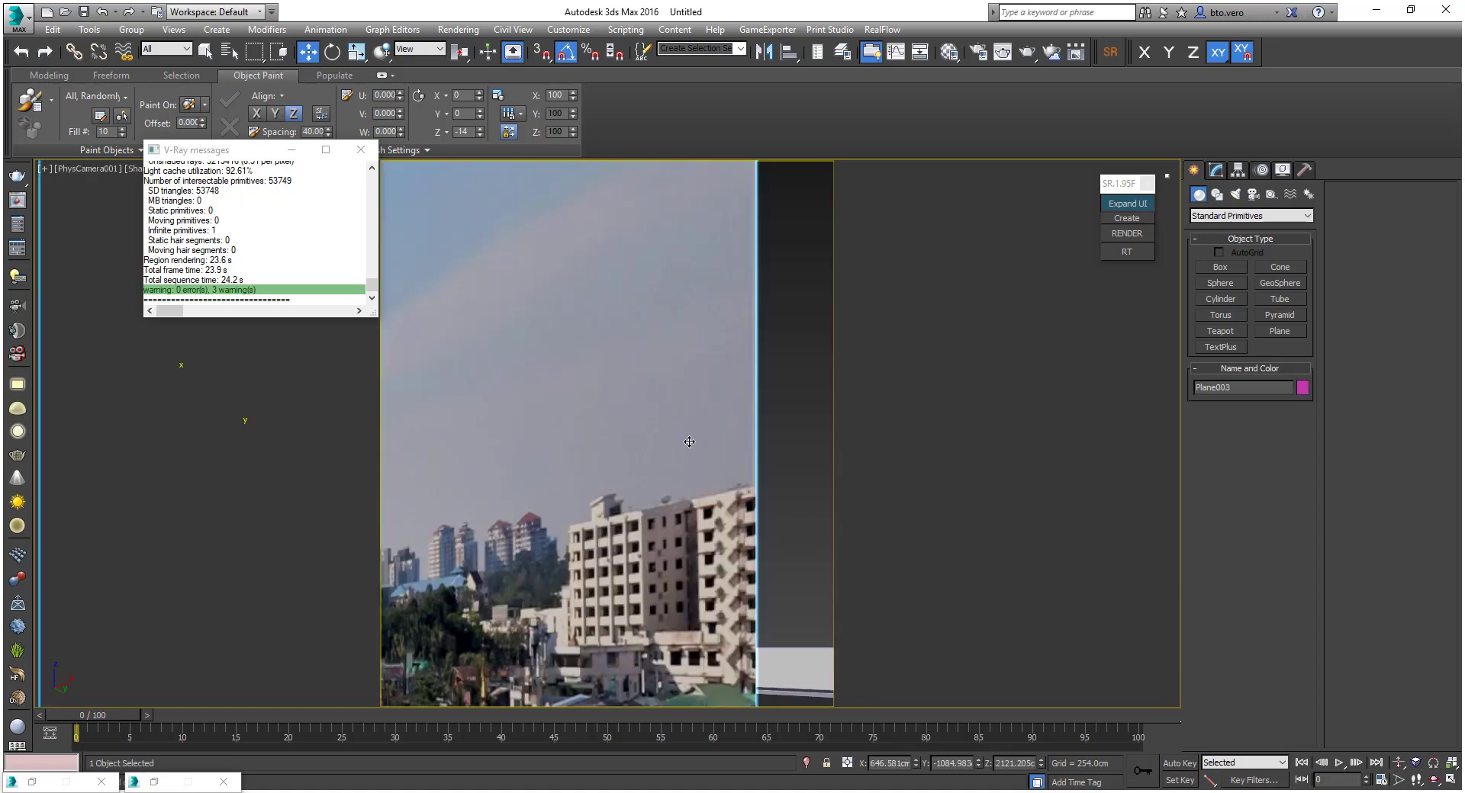
key(alt+x)
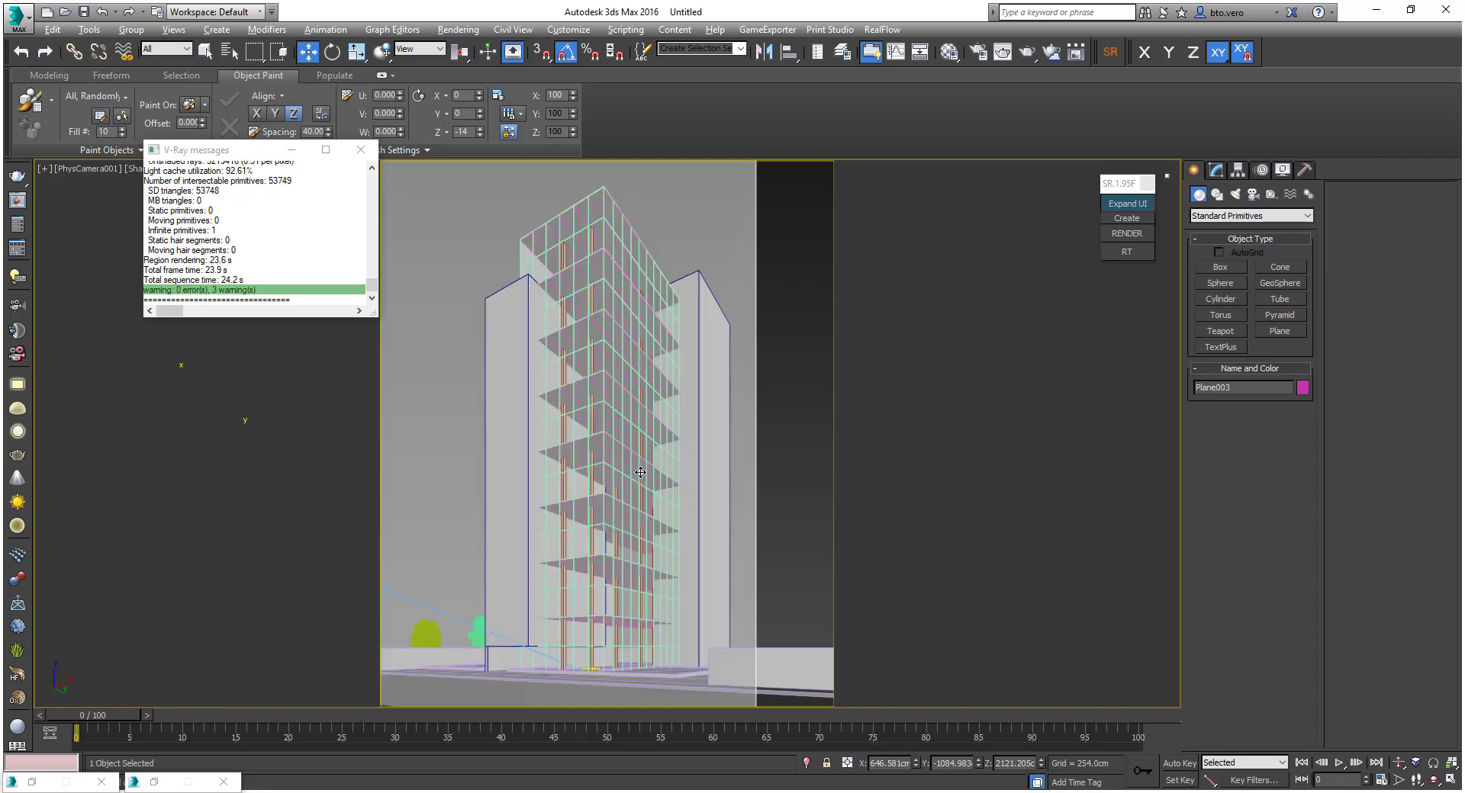
key(alt+x)
key(alt+x)
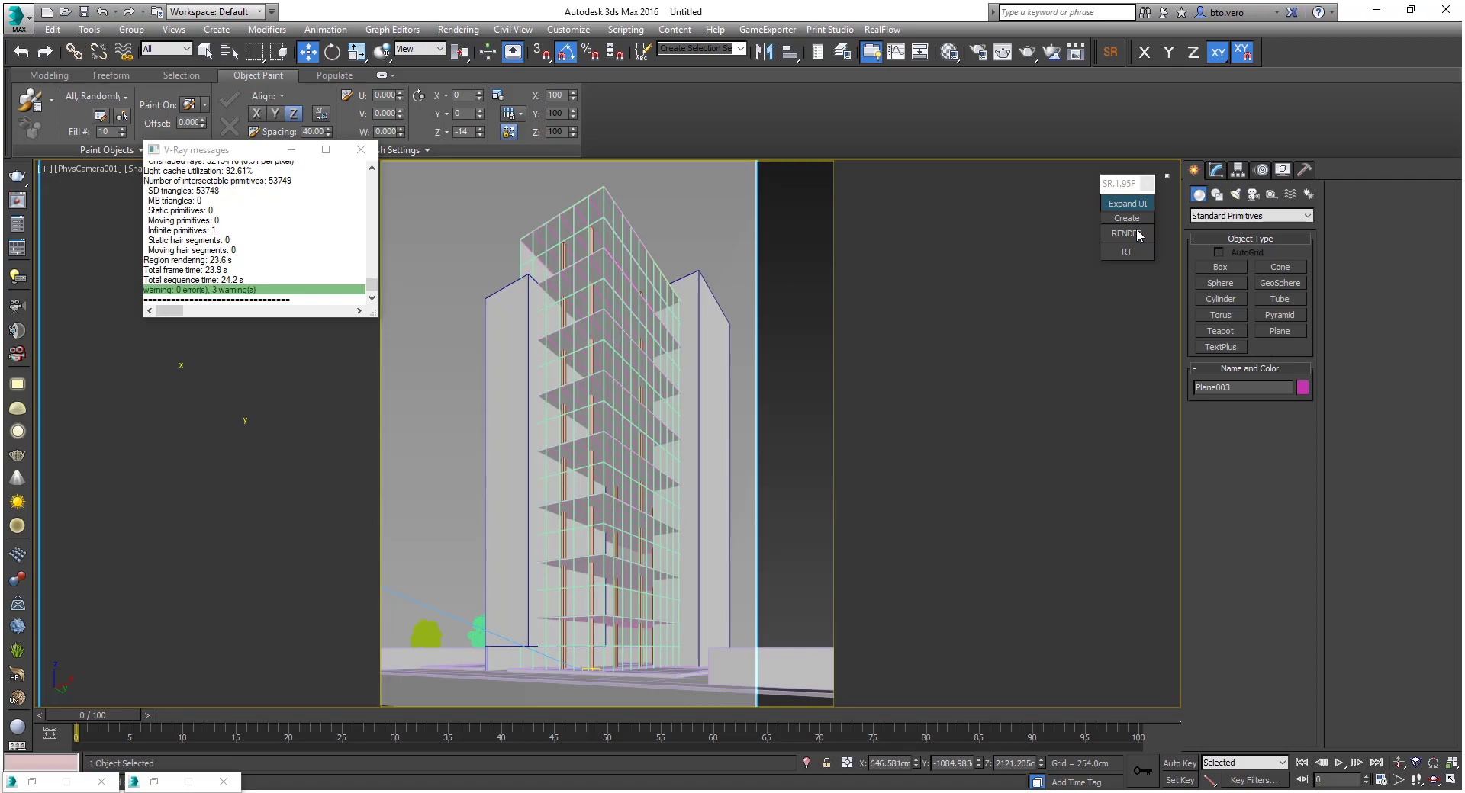
Test render the camera view, zoom in on the glass facade reflections and cancel the render
click(1137, 230)
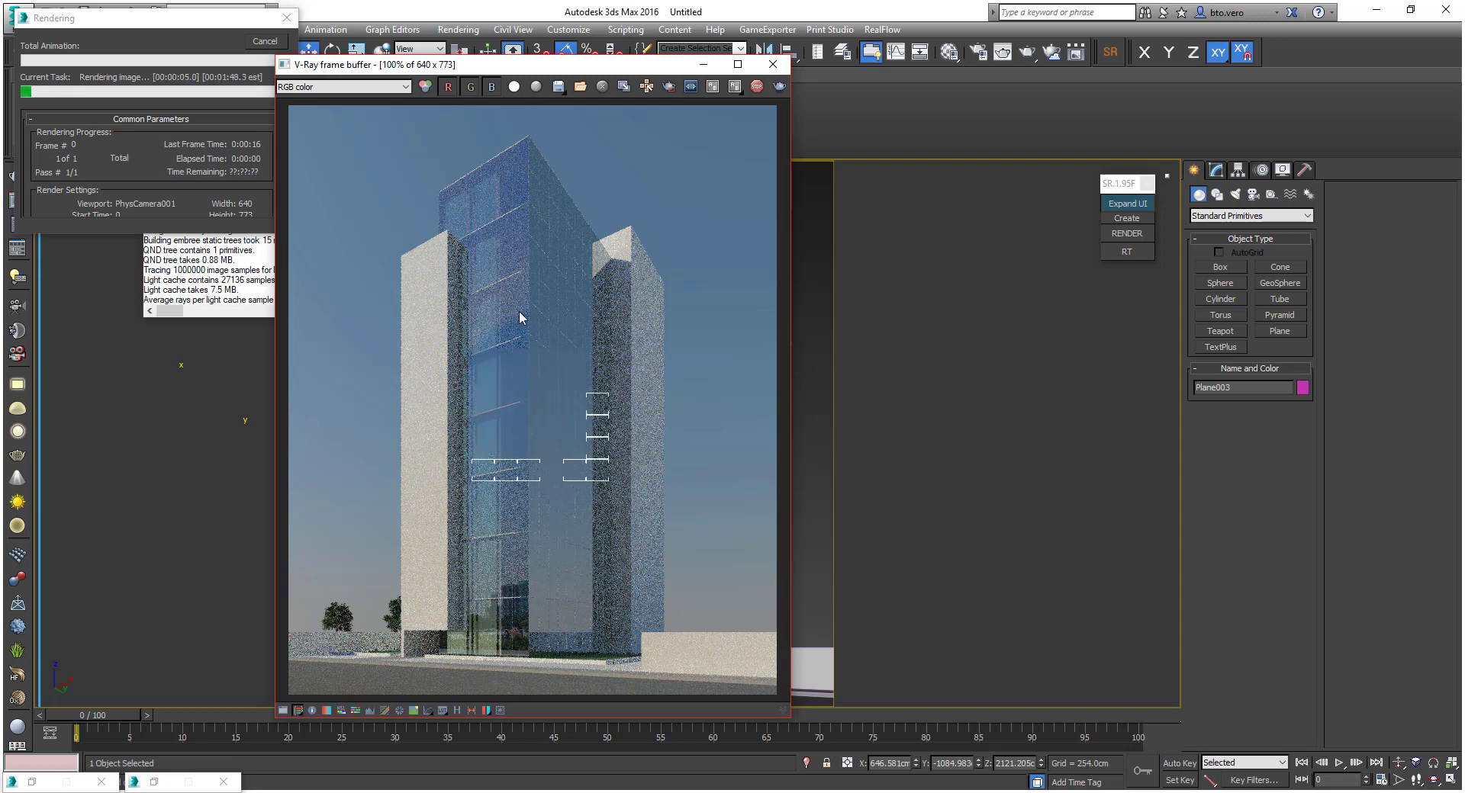
scroll(518, 312, up, 2)
scroll(444, 496, down, 1)
scroll(390, 461, down, 1)
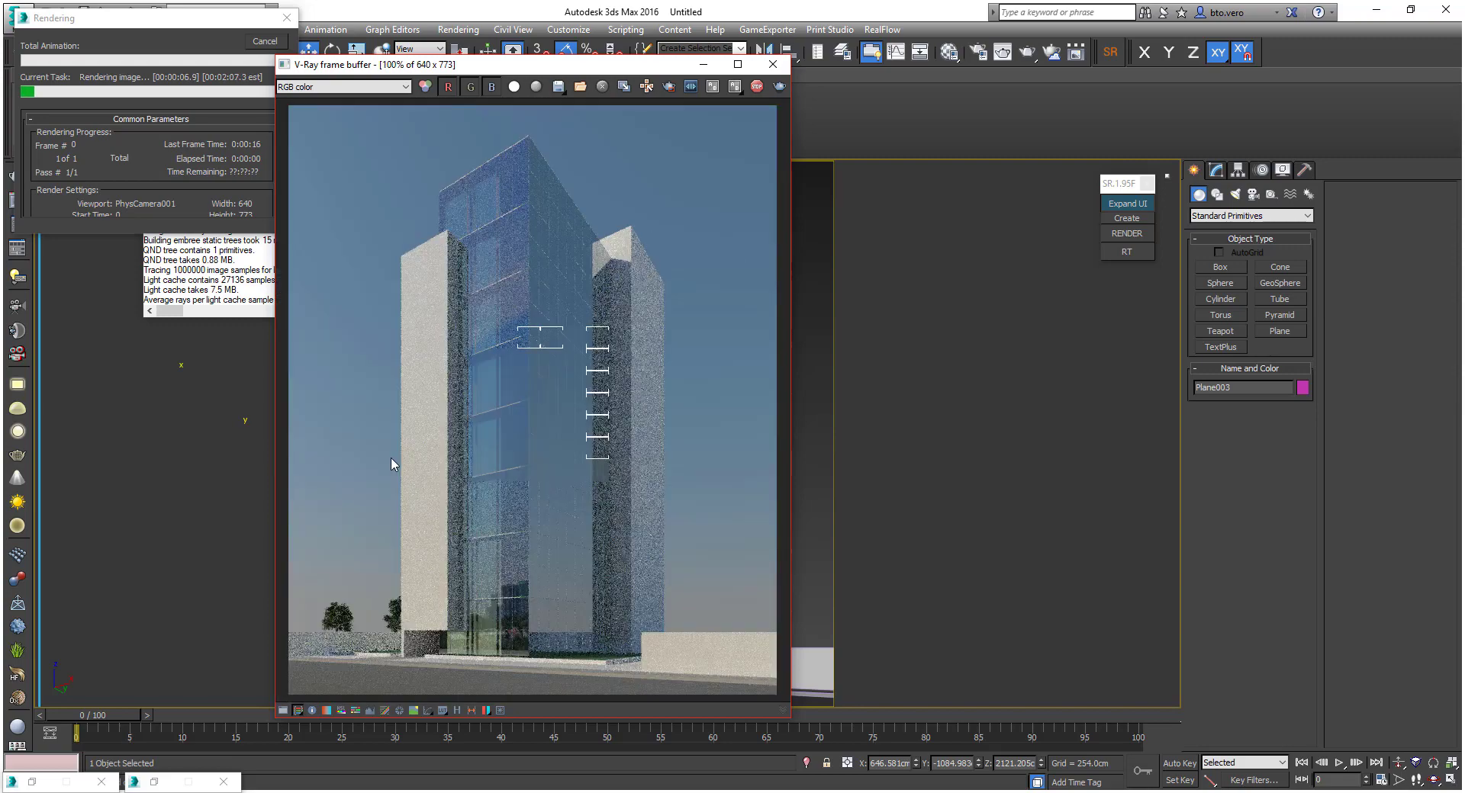
click(275, 44)
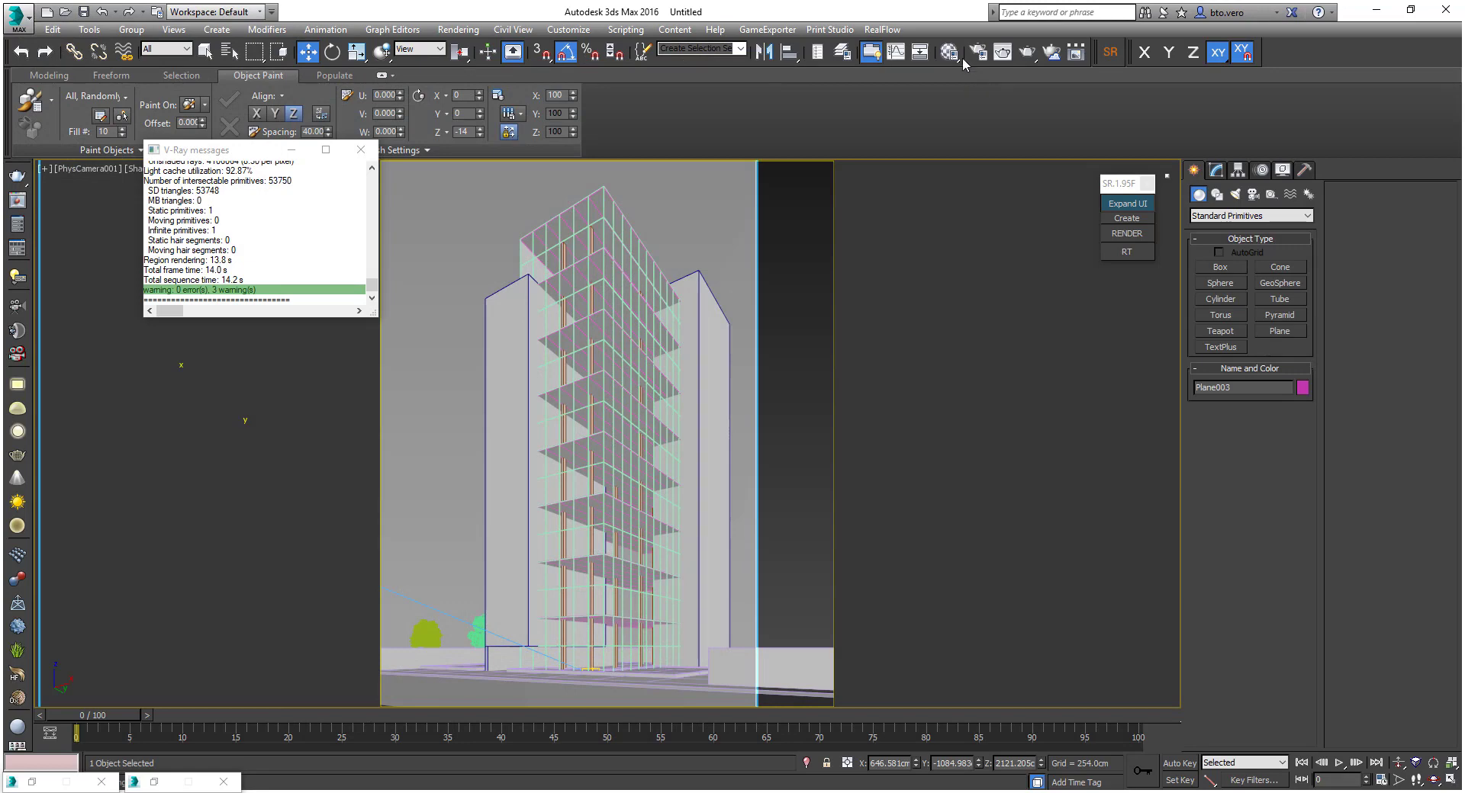
Set the refraction IOR of the Vidro guarda corpo glass material to 6.0 and minimize the Material Editor
click(957, 55)
scroll(360, 427, up, 3)
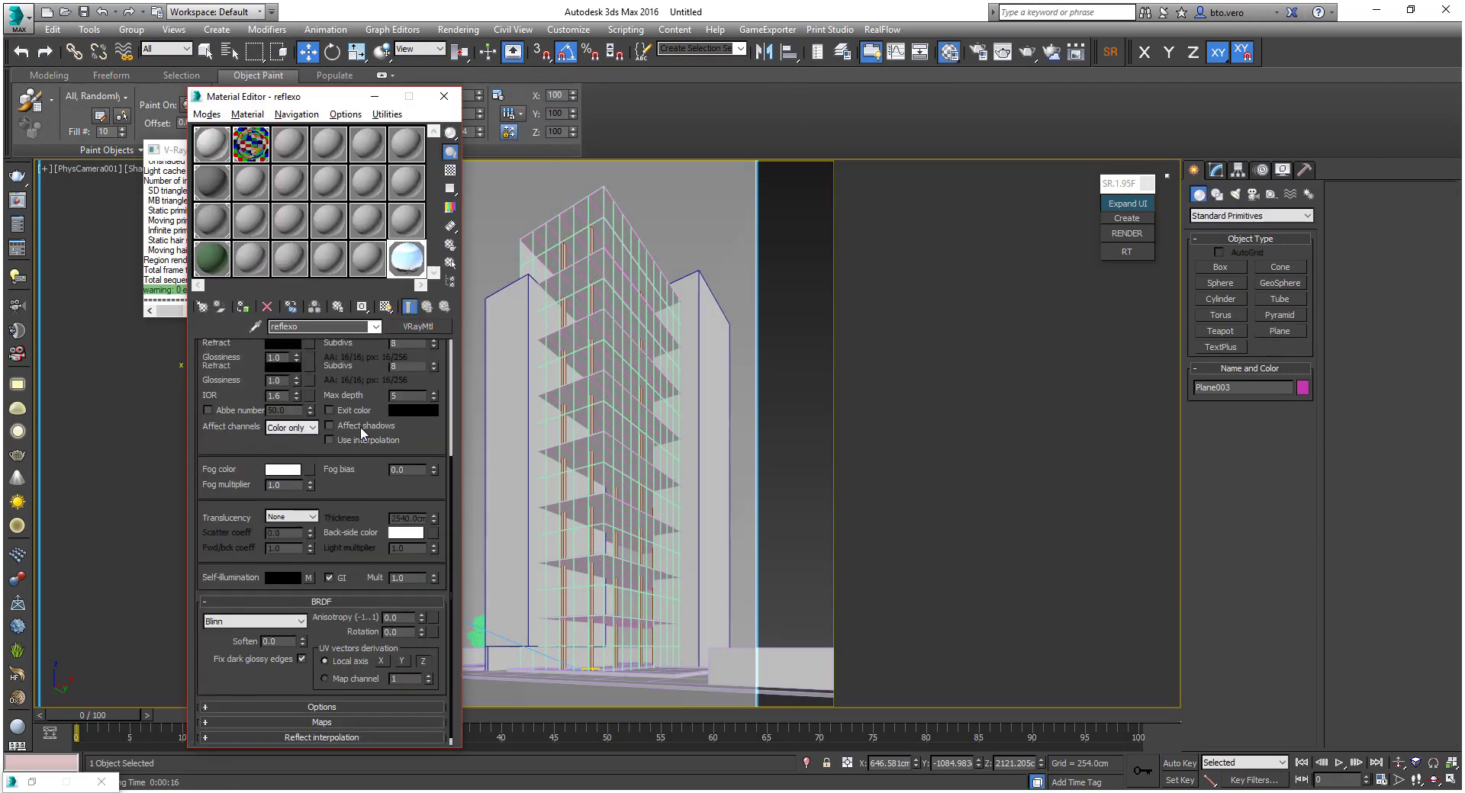
click(263, 145)
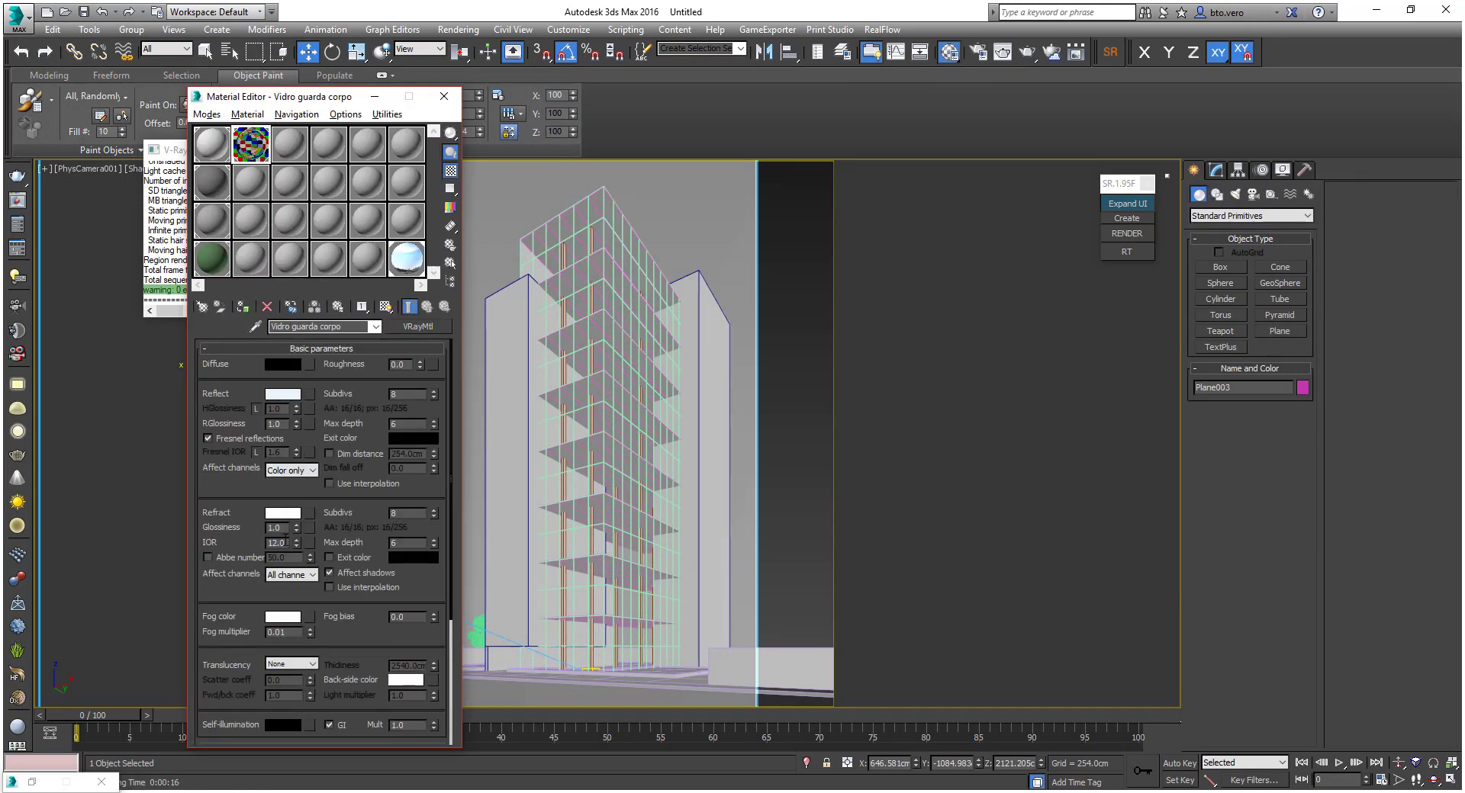
double_click(284, 542)
click(375, 97)
Turn off see-through display on the front backdrop plane and lower it to a Z position of about 1914 cm
key(t)
key(z)
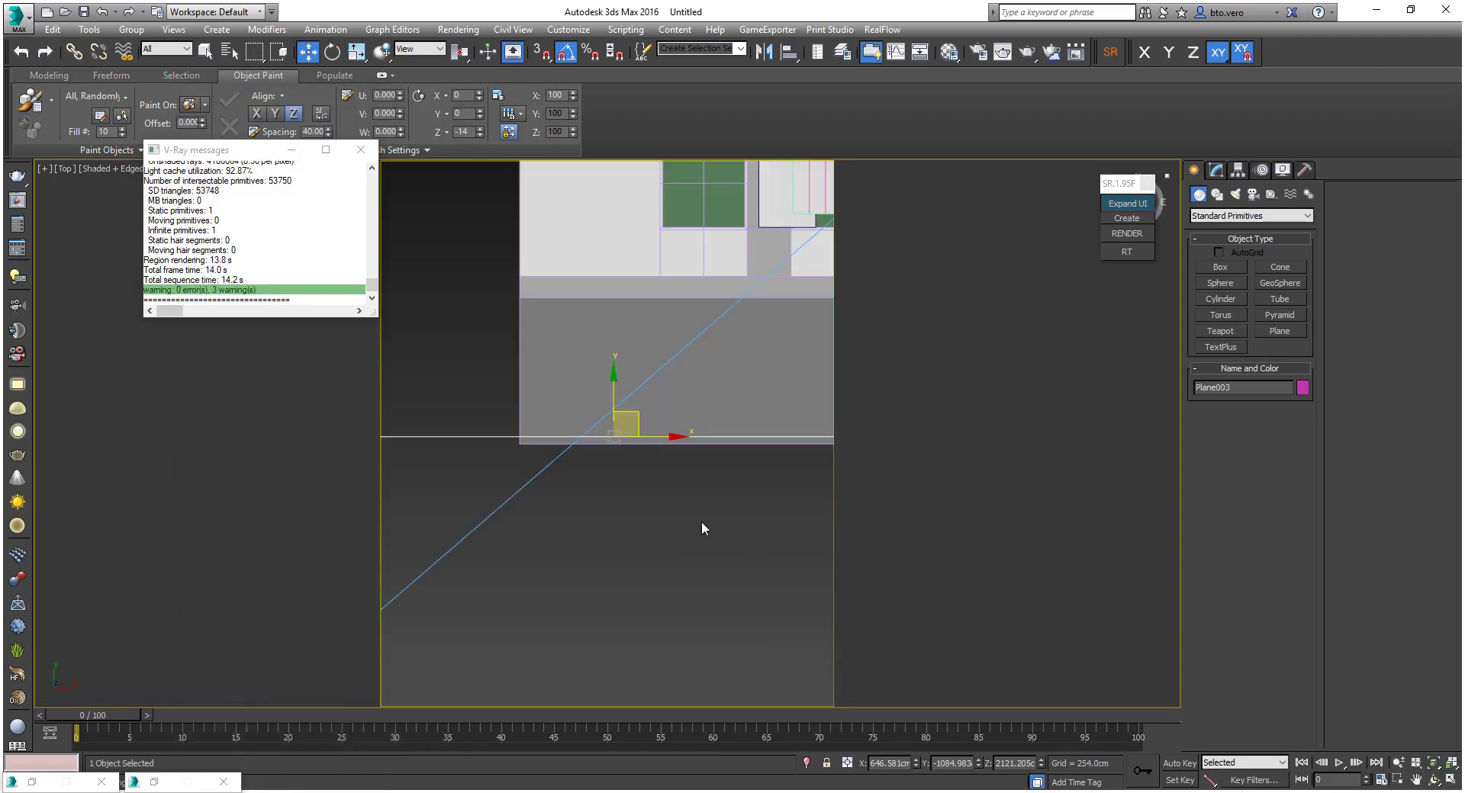
alt+middle_drag(702, 523, 578, 396)
scroll(654, 372, down, 10)
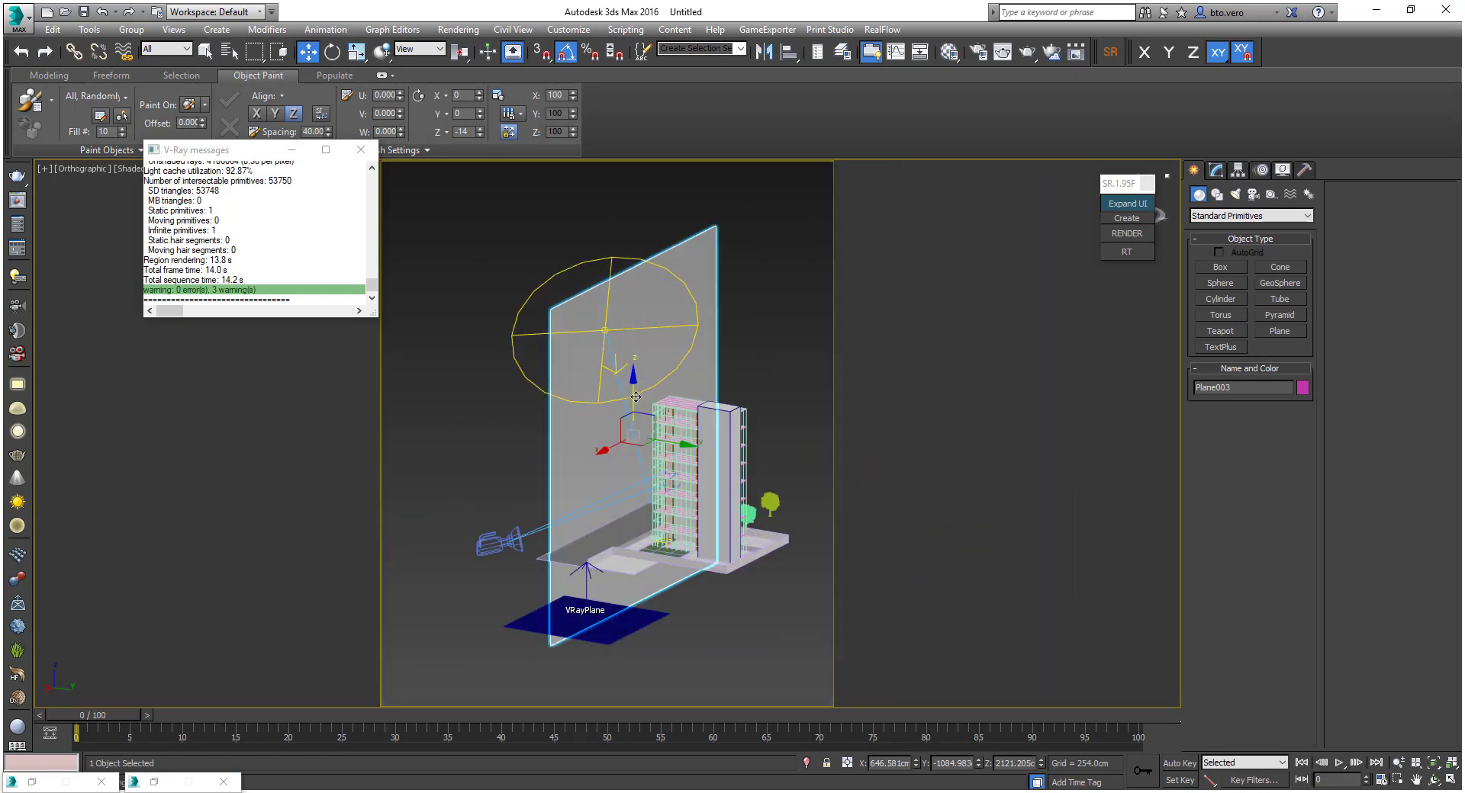
drag(634, 397, 634, 402)
key(alt+x)
scroll(625, 432, up, 5)
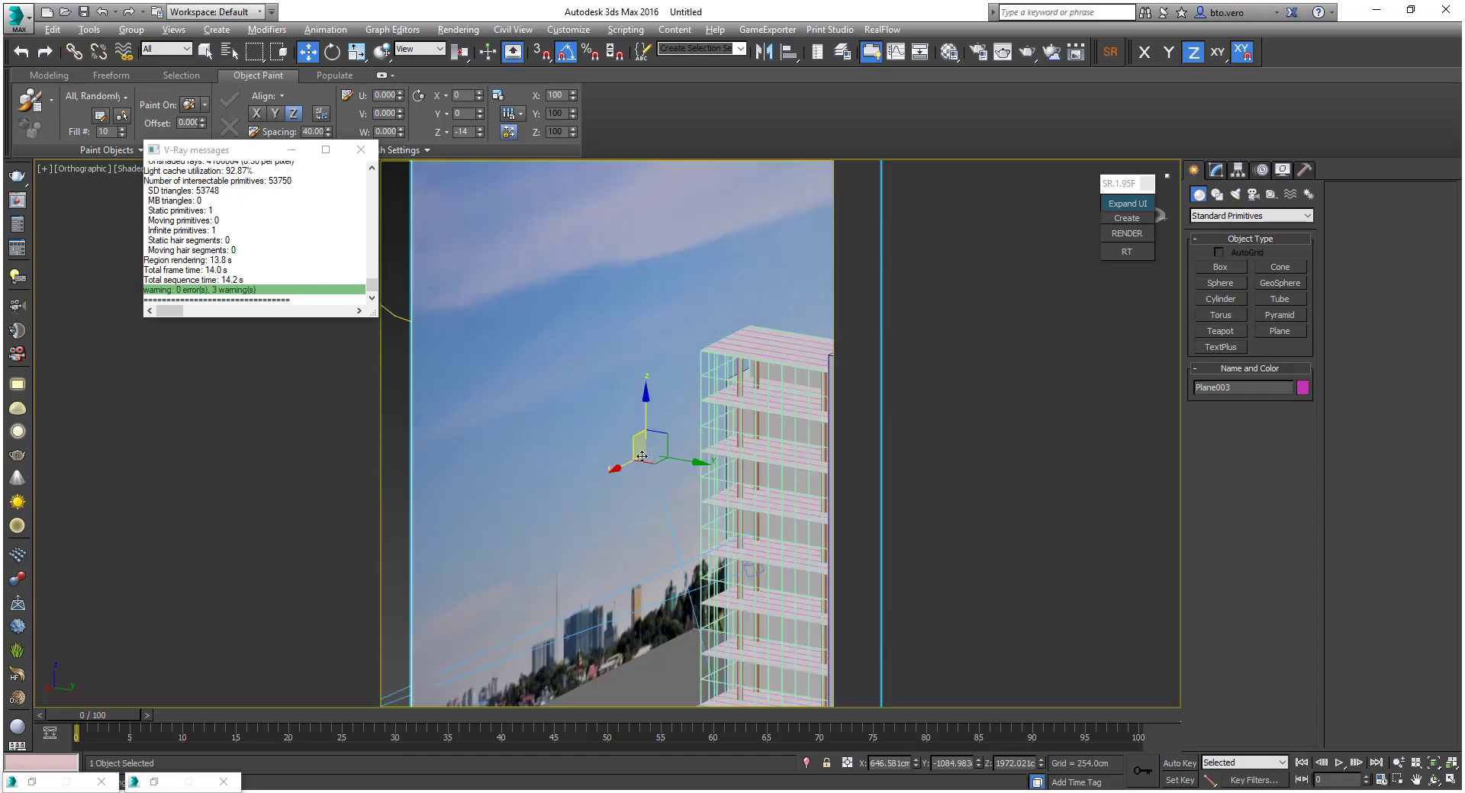
alt+middle_drag(655, 473, 663, 444)
drag(645, 420, 644, 425)
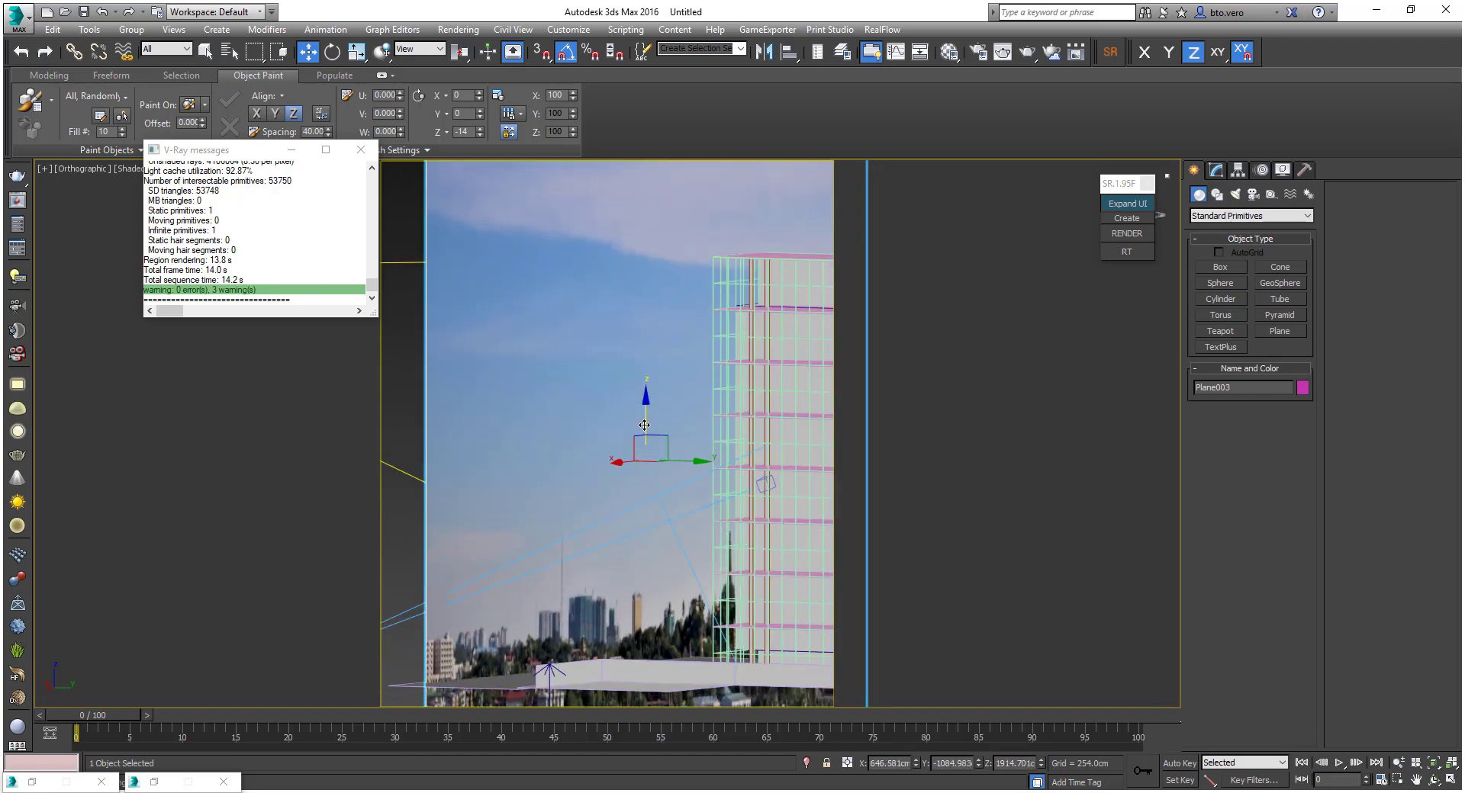
Scale up the front backdrop plane and move it to about X -2462 cm and Z 4747 cm
key(r)
alt+middle_drag(747, 486, 594, 484)
drag(594, 484, 727, 312)
key(w)
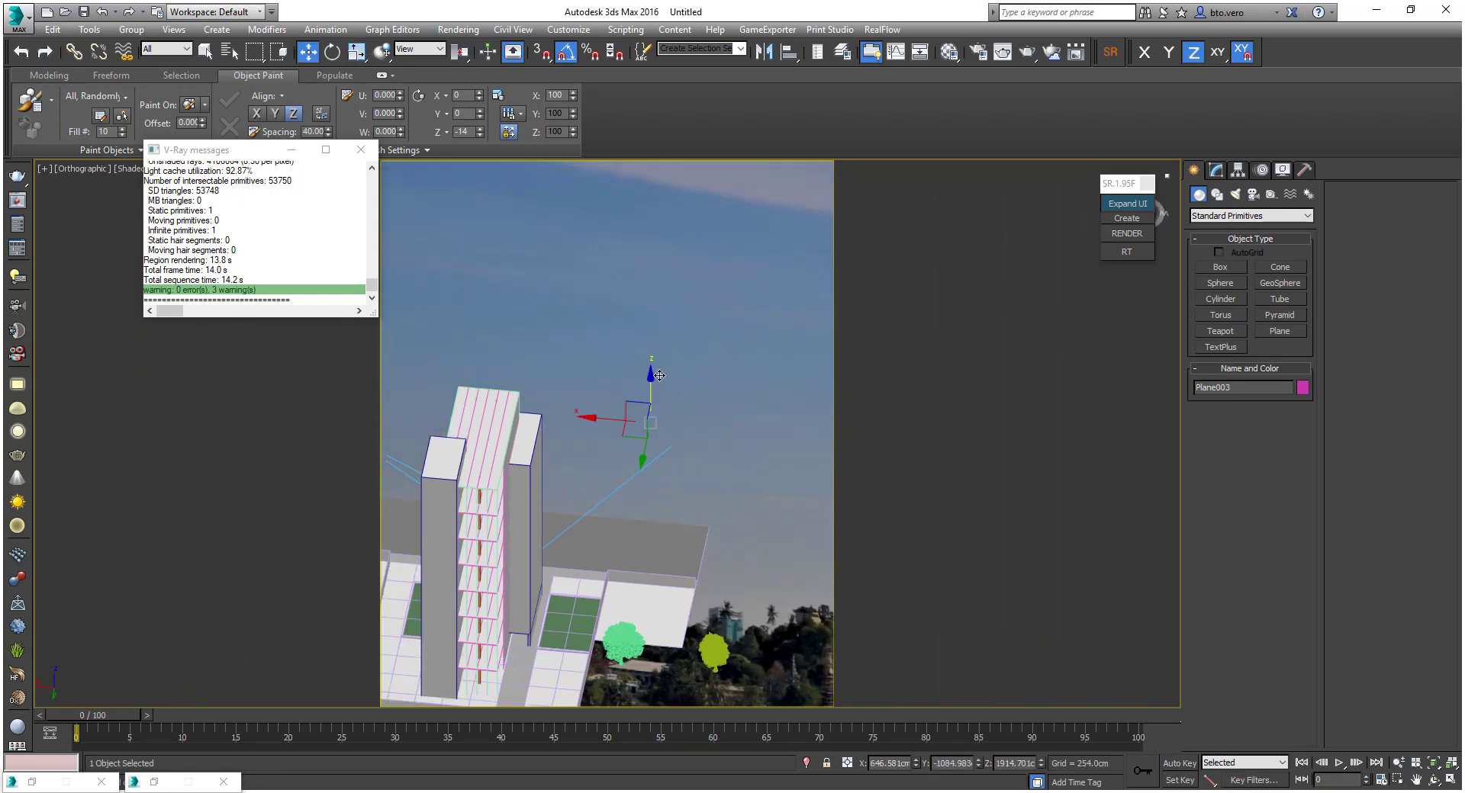
drag(650, 388, 807, 299)
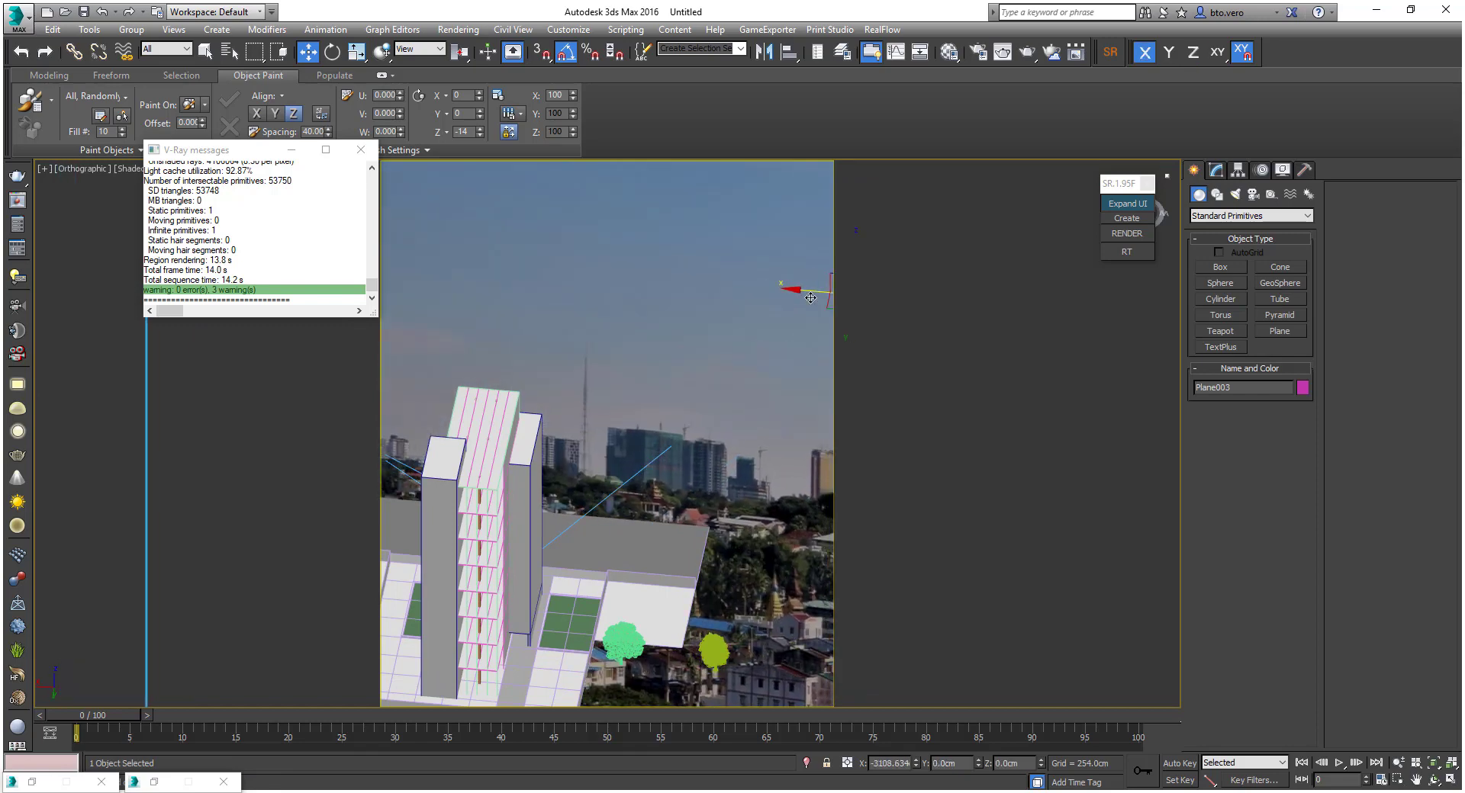
Make the enlarged plane see-through in the camera view, run a brief test render, cancel it and minimize the frame buffer
key(c)
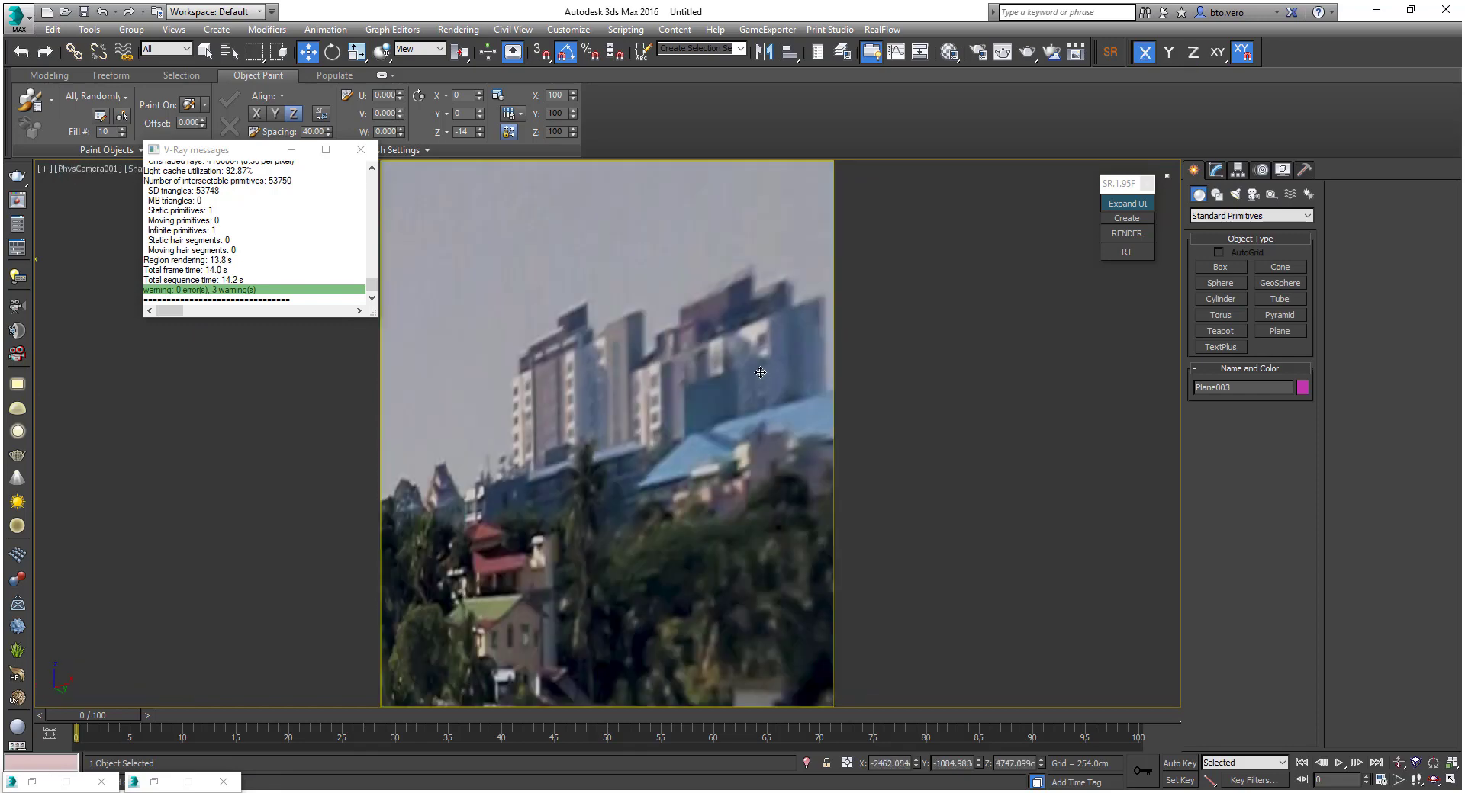
key(alt+x)
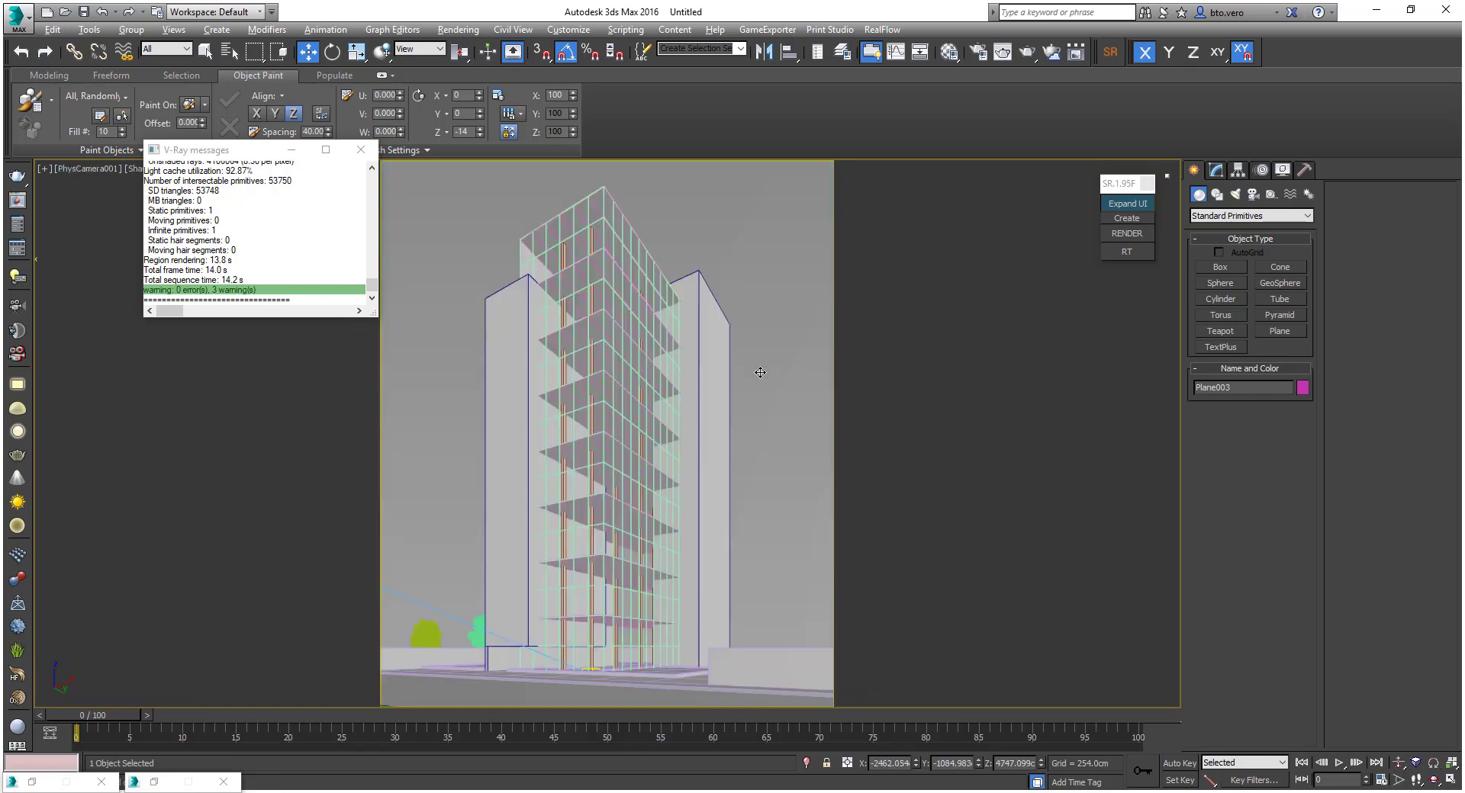
click(1136, 238)
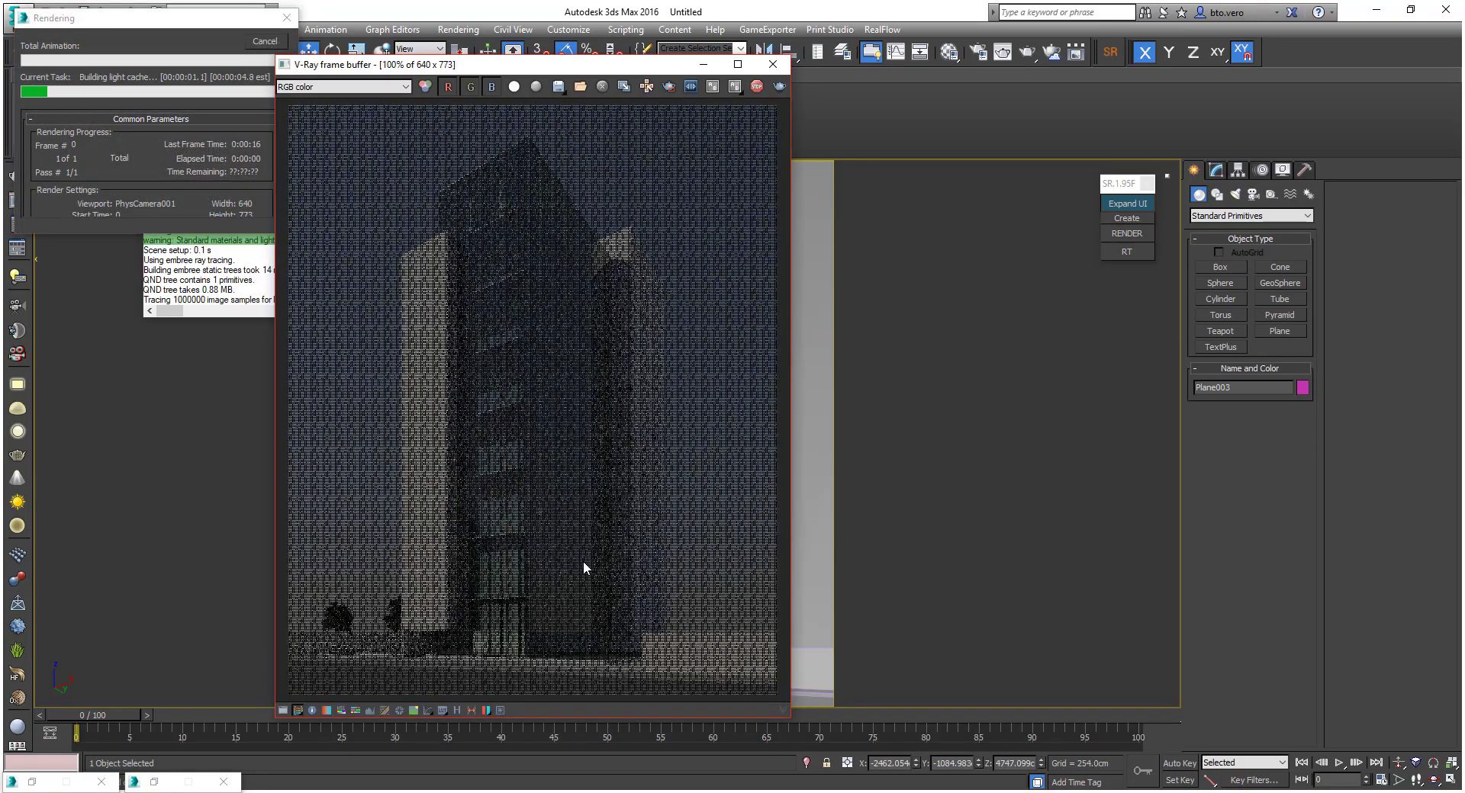
click(263, 42)
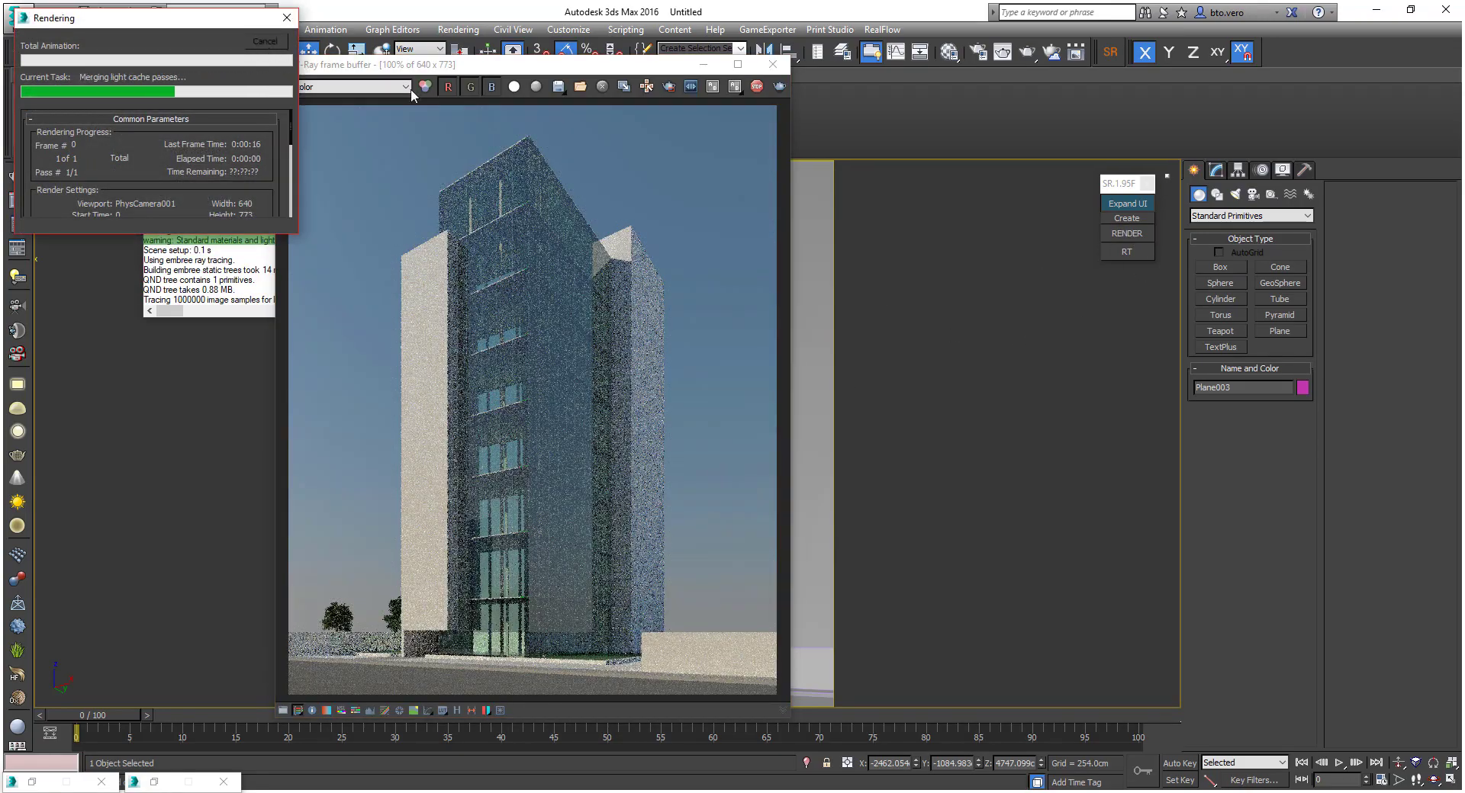
click(703, 64)
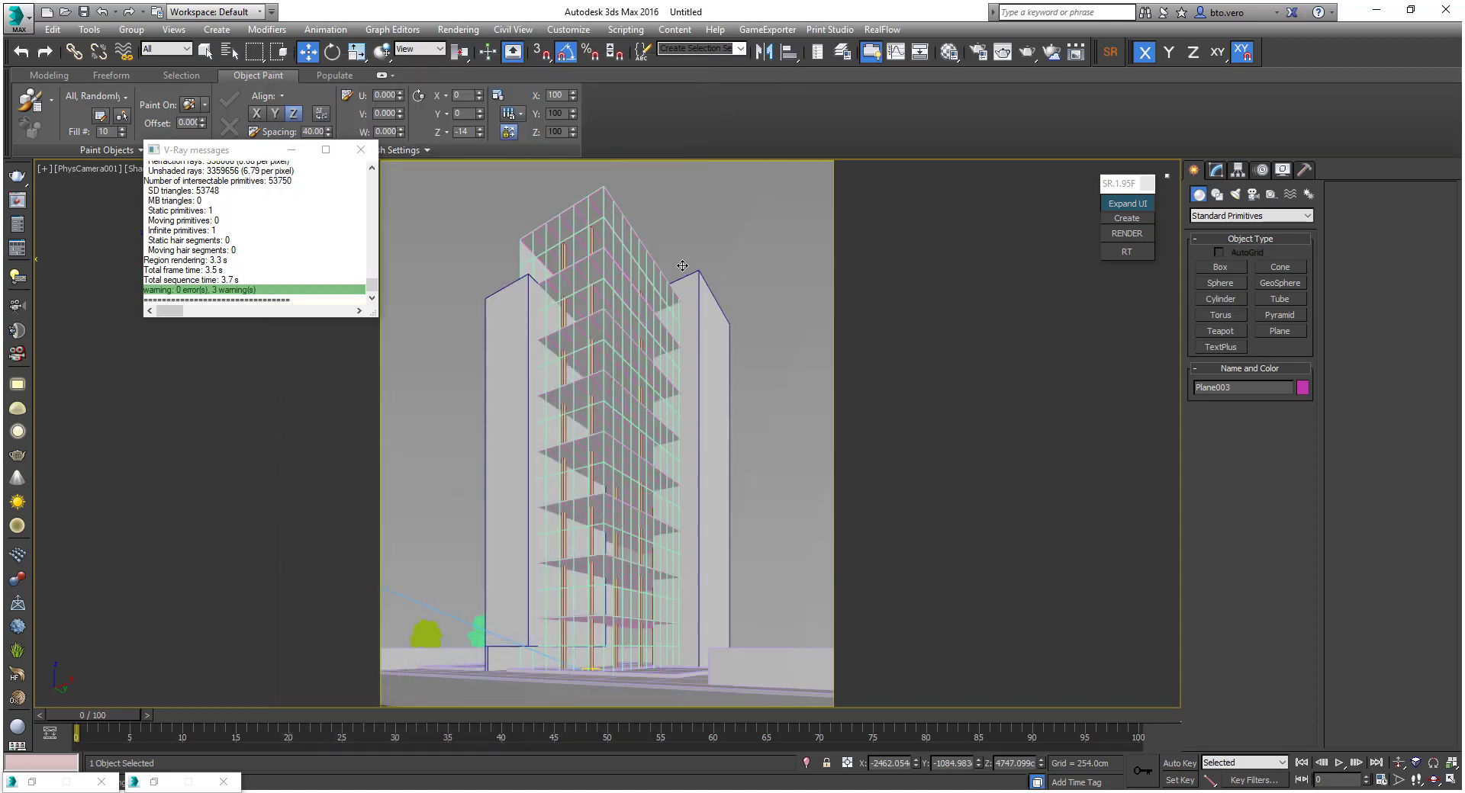
Raise the front backdrop plane to about Z 5261 cm and start a test render from the camera view
key(t)
alt+middle_drag(748, 519, 533, 395)
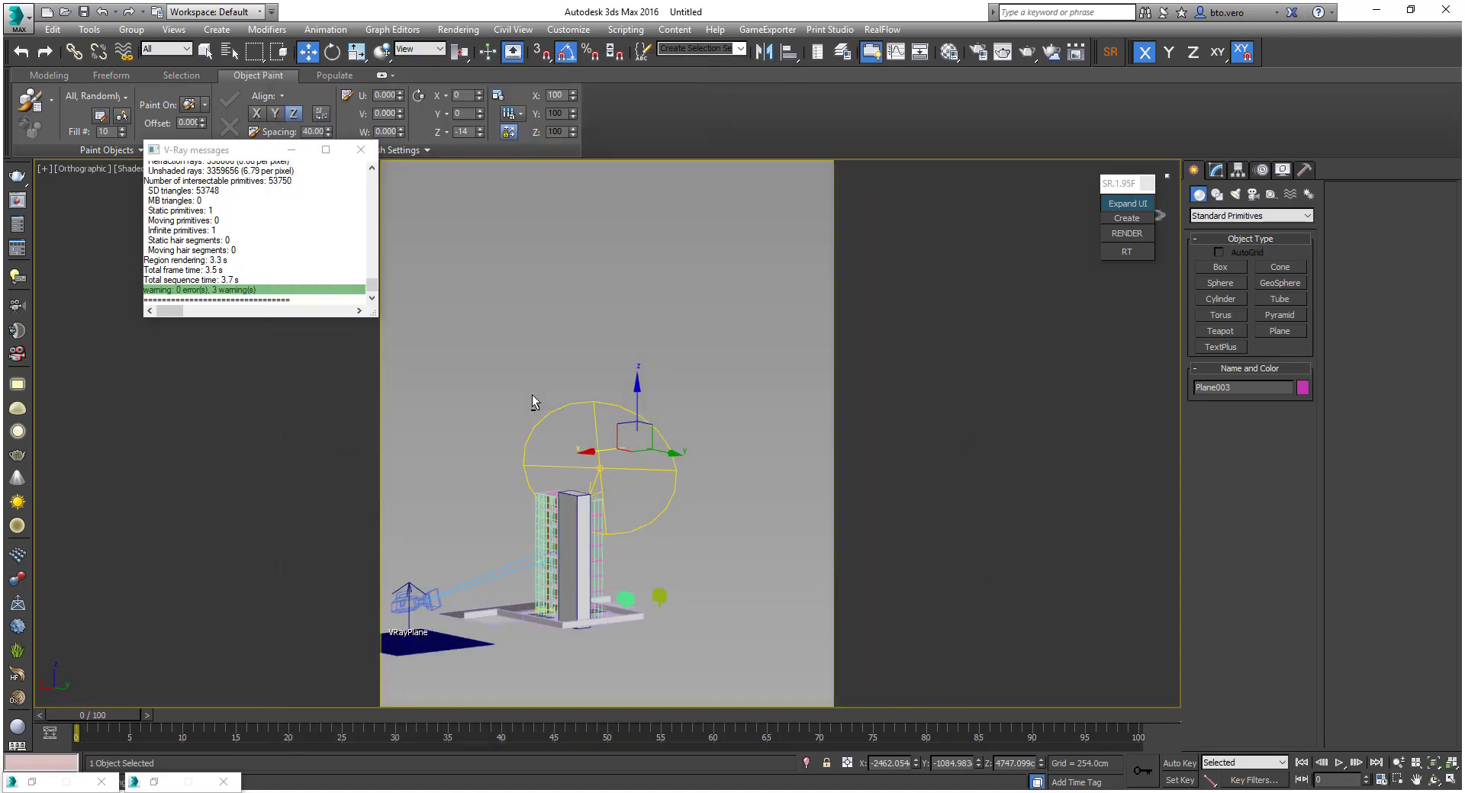
drag(636, 408, 640, 391)
alt+middle_drag(641, 392, 640, 391)
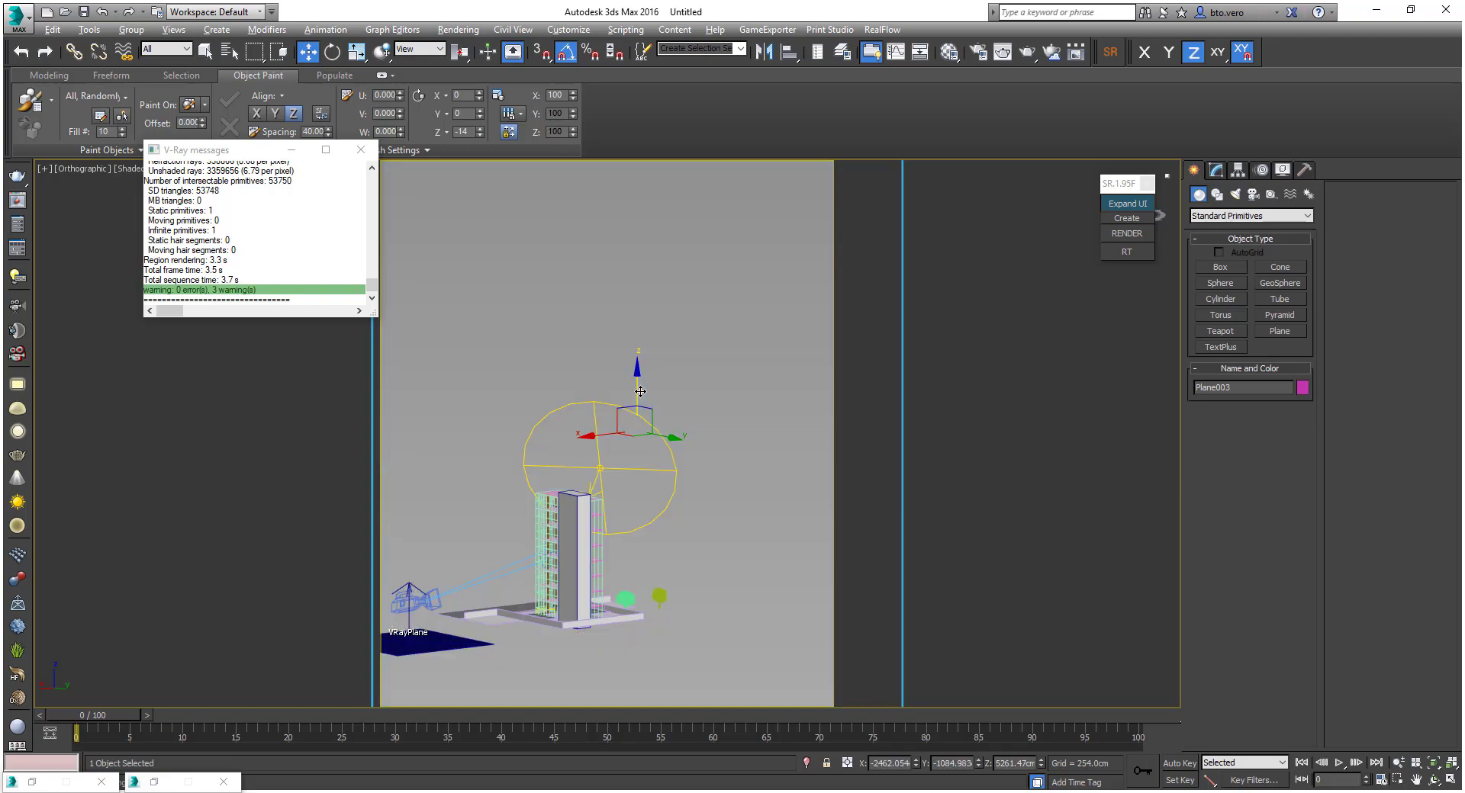
key(c)
click(1126, 235)
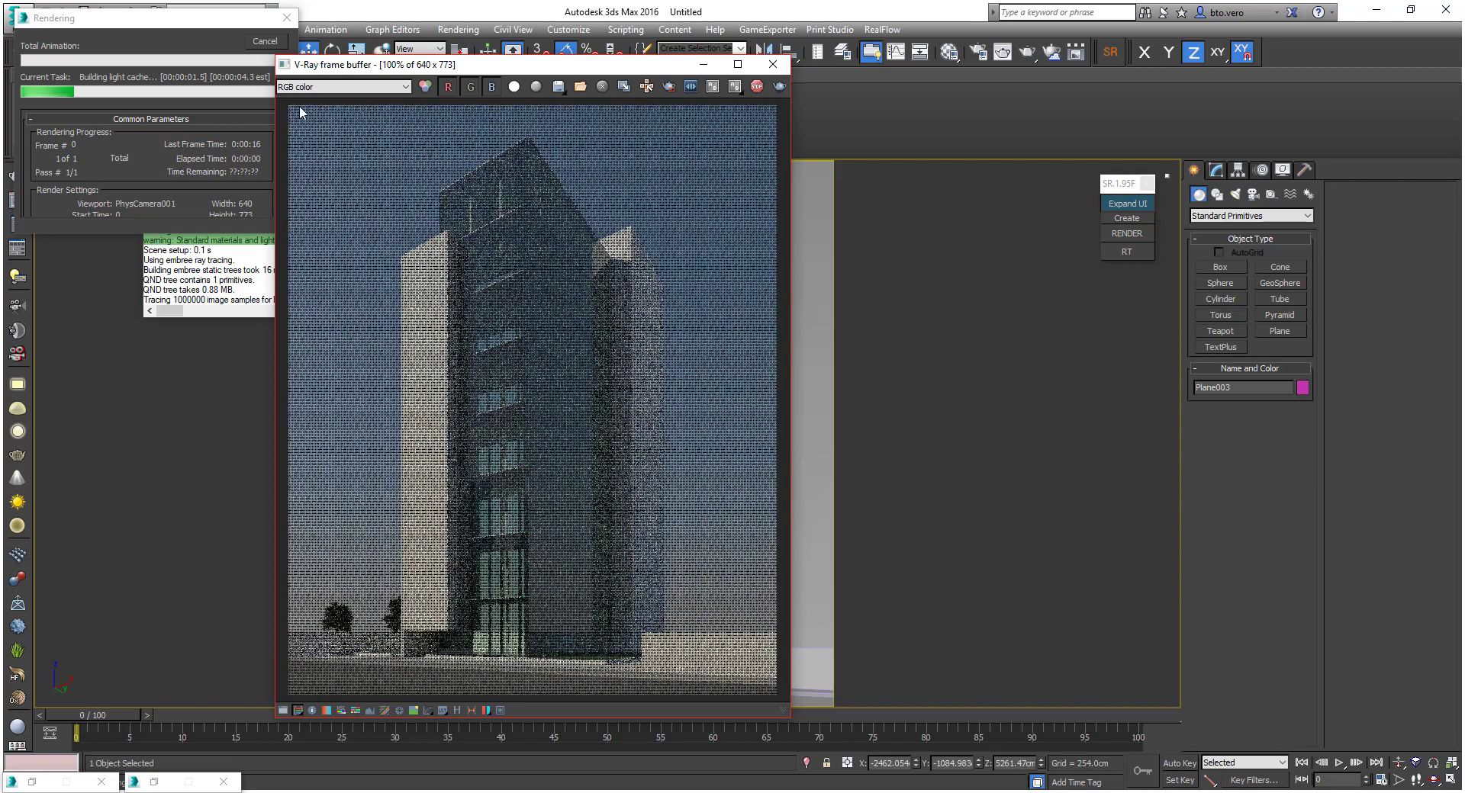
Review the glass material settings, render again and examine the facade reflections up close before minimizing the frame buffer
click(949, 51)
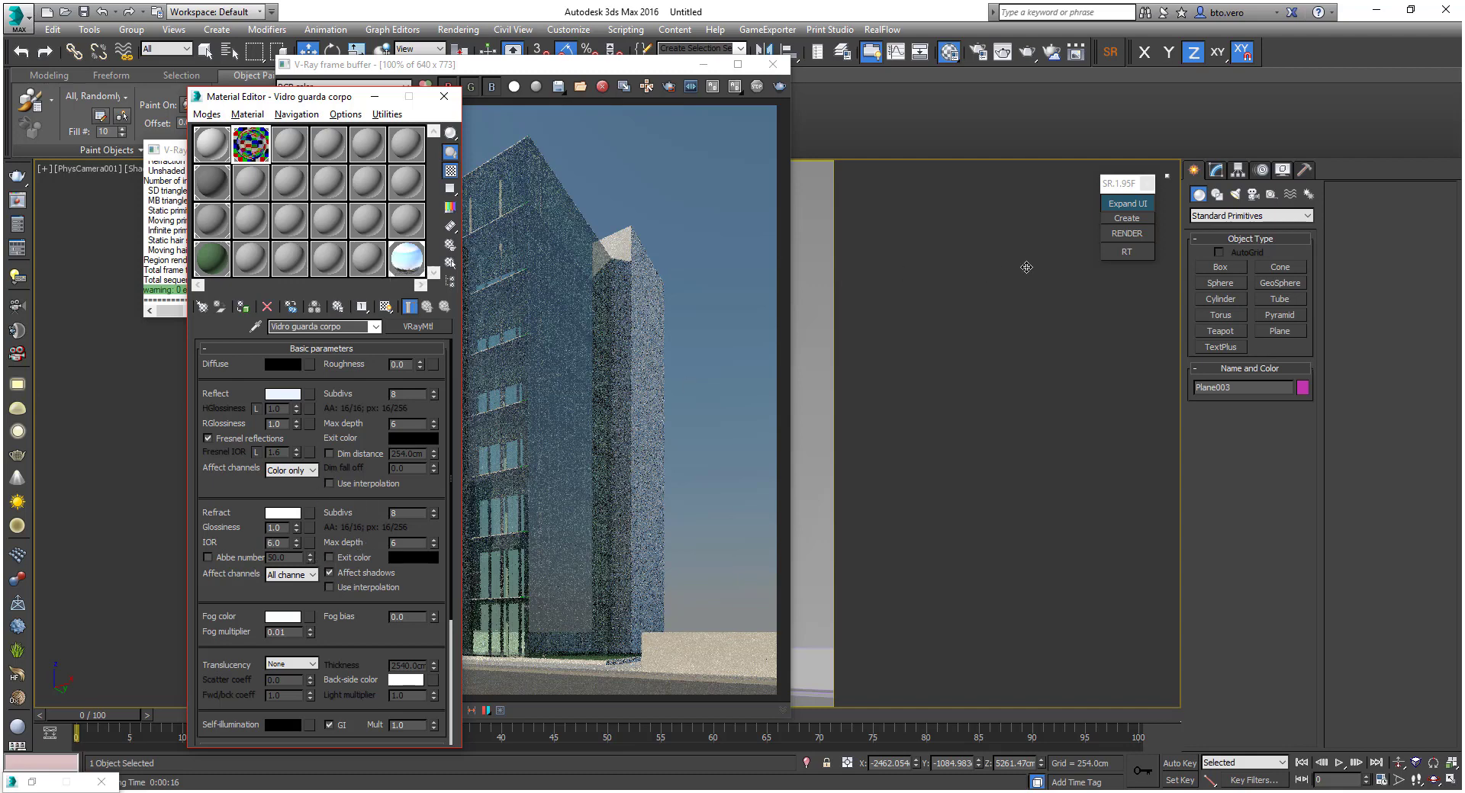
click(1127, 233)
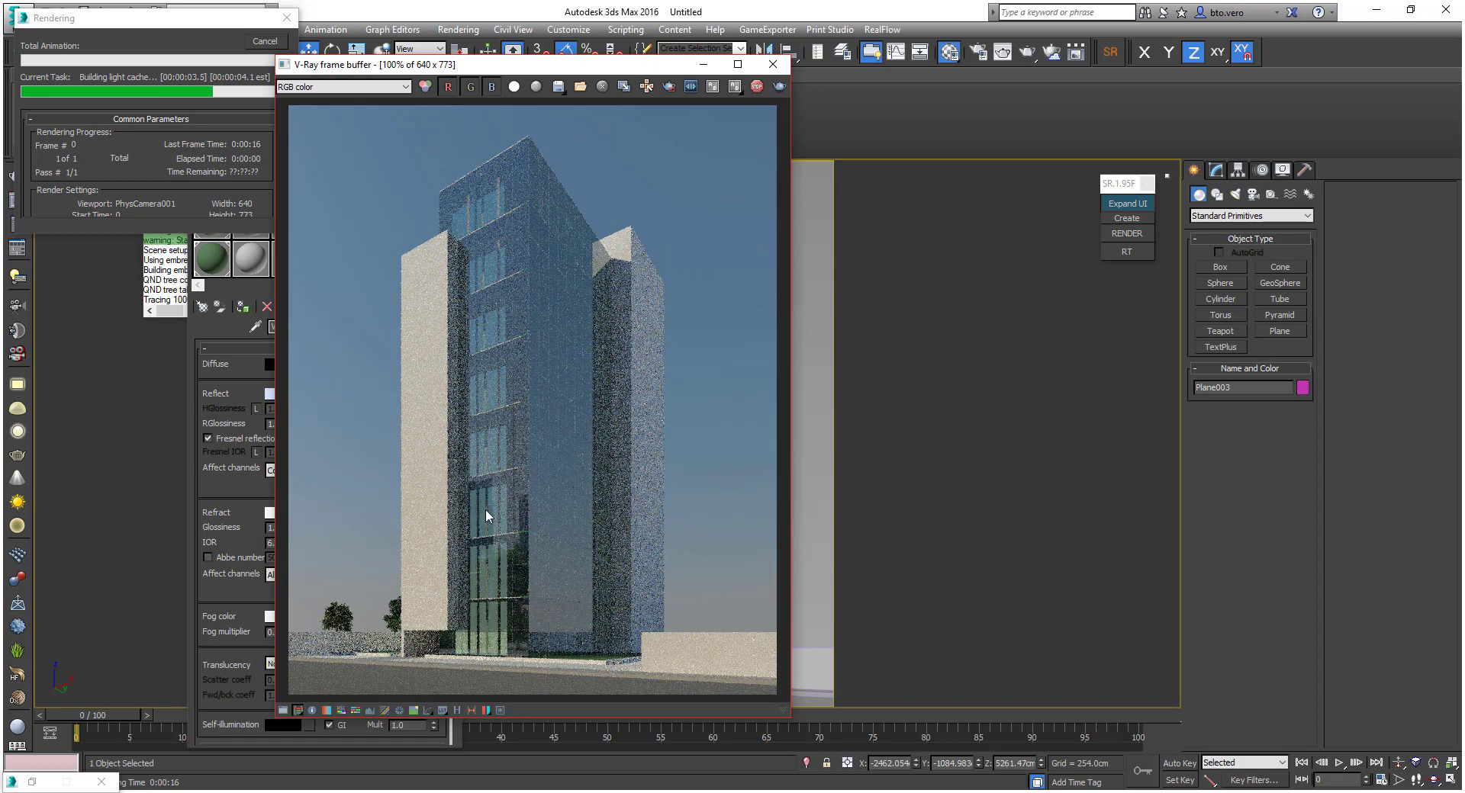
scroll(489, 511, up, 3)
scroll(524, 475, down, 3)
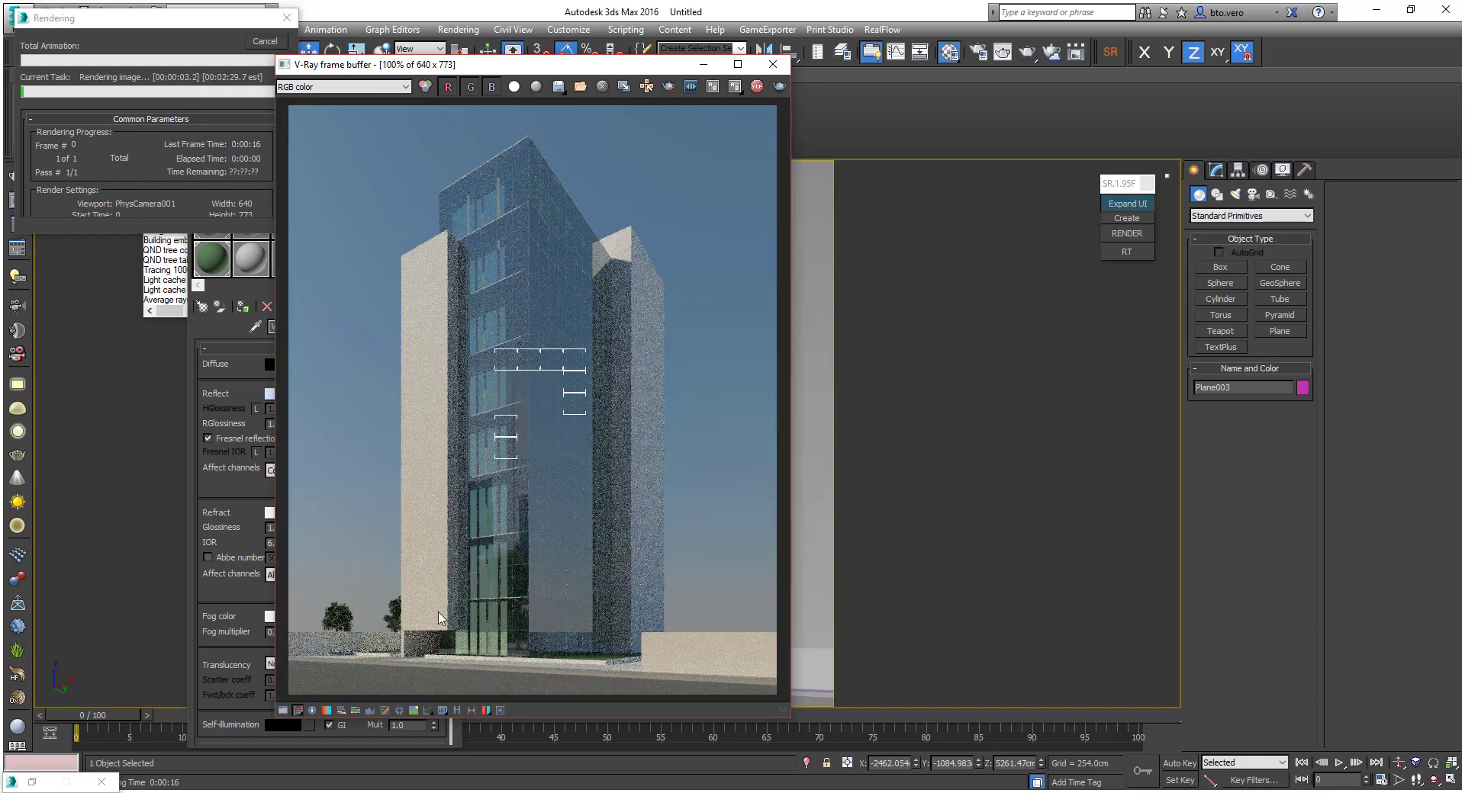
scroll(474, 528, up, 1)
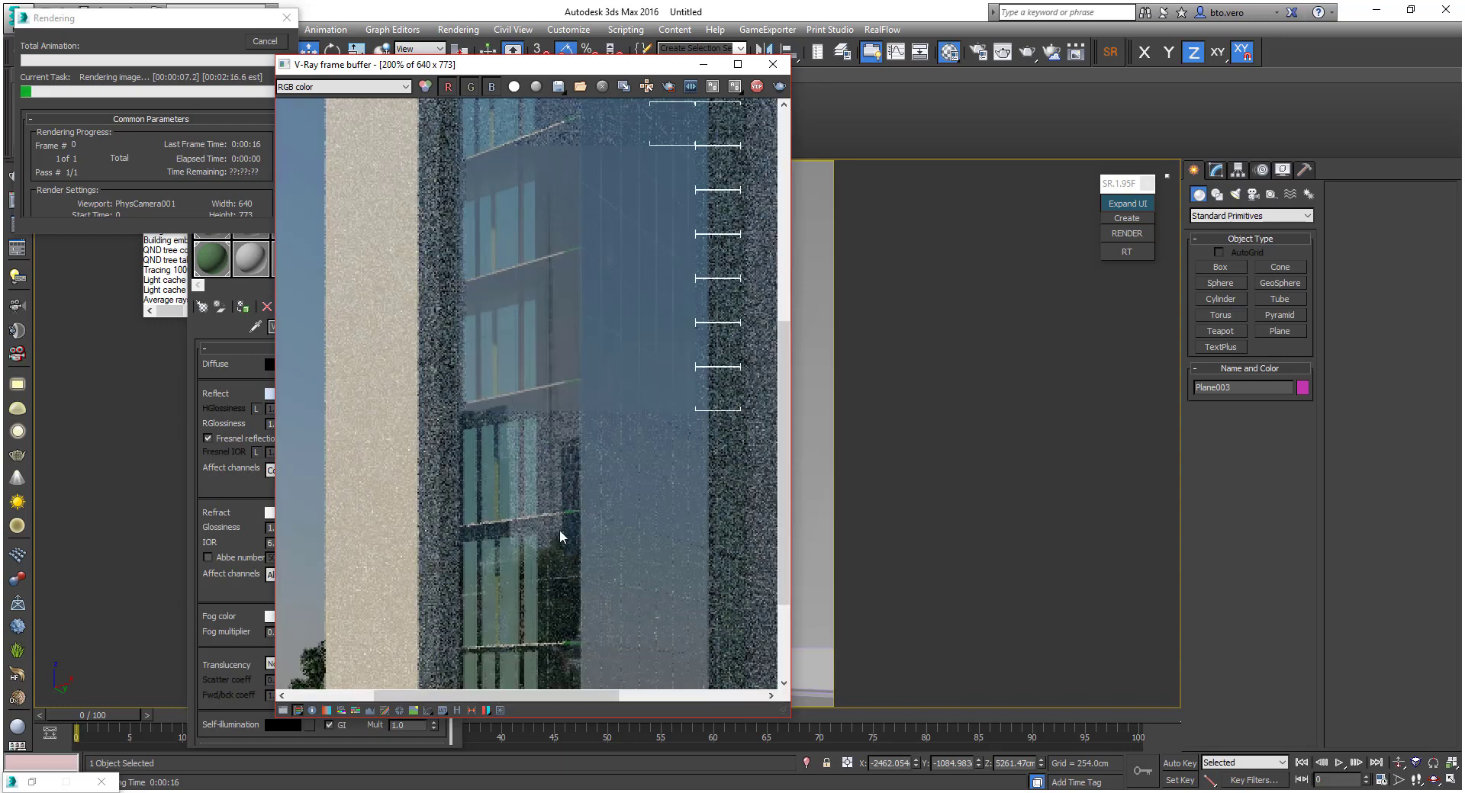
scroll(488, 447, down, 1)
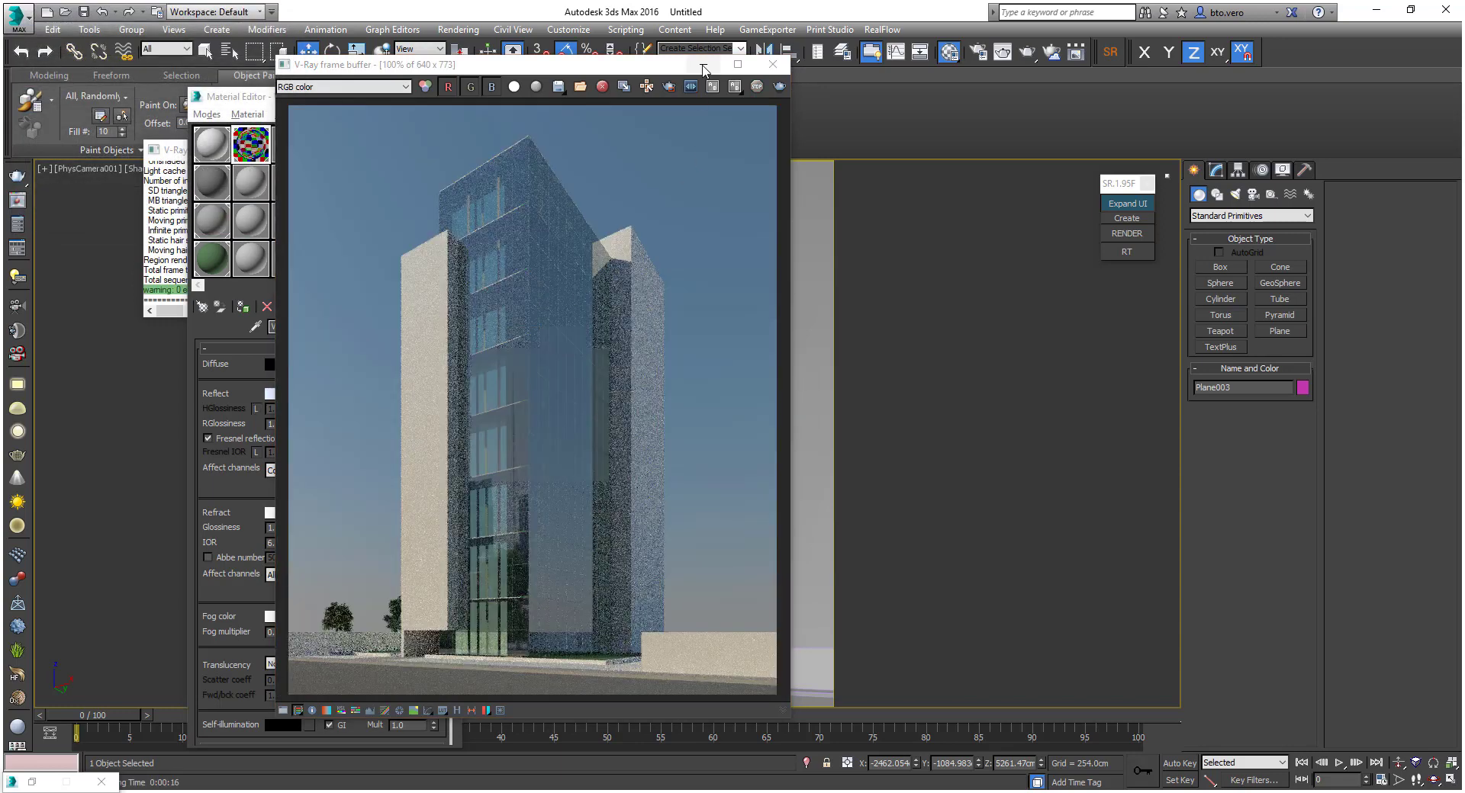
click(703, 64)
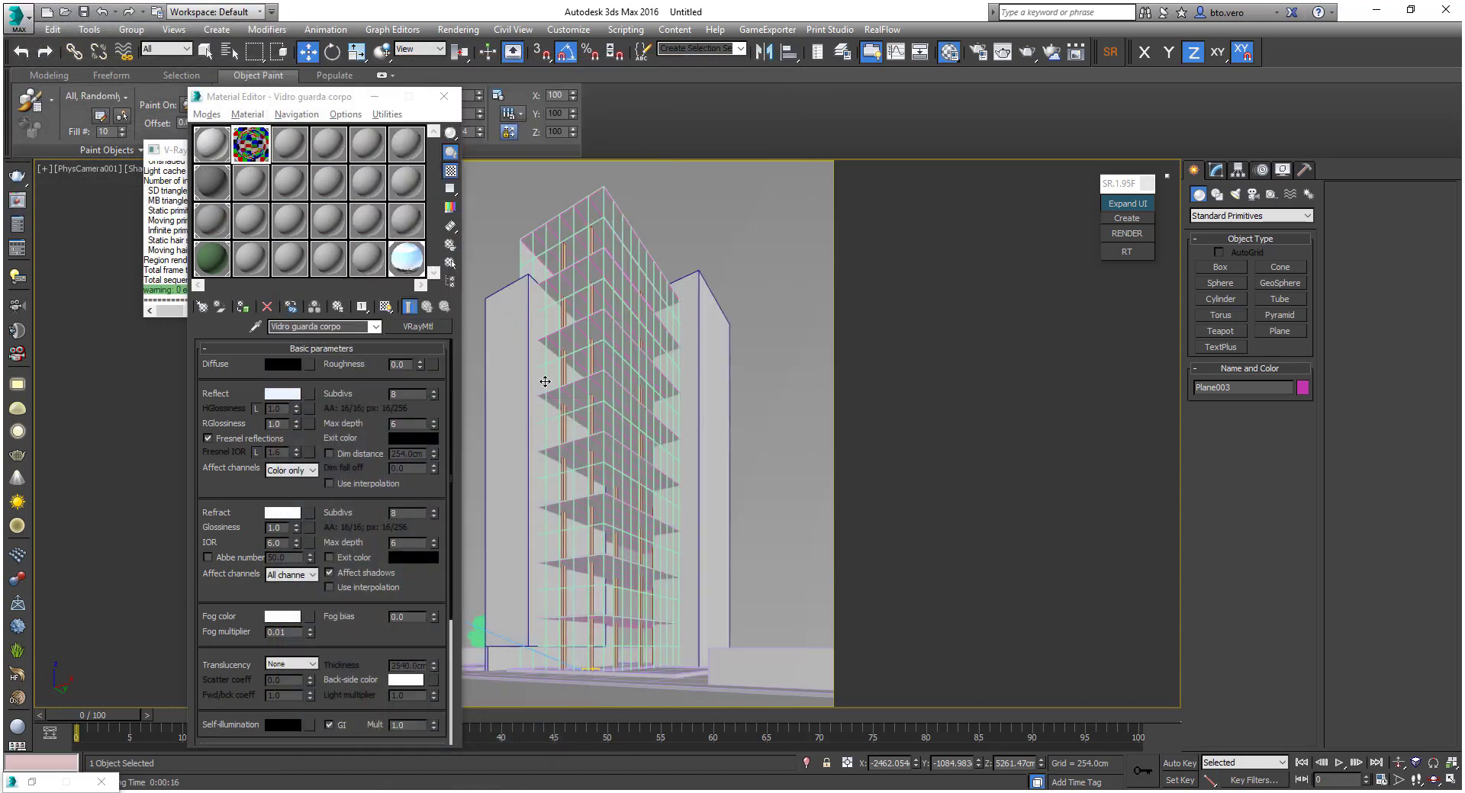
Unhide the backdrop plane behind the building, test render the camera view again and cancel the render
right_click(752, 478)
click(782, 409)
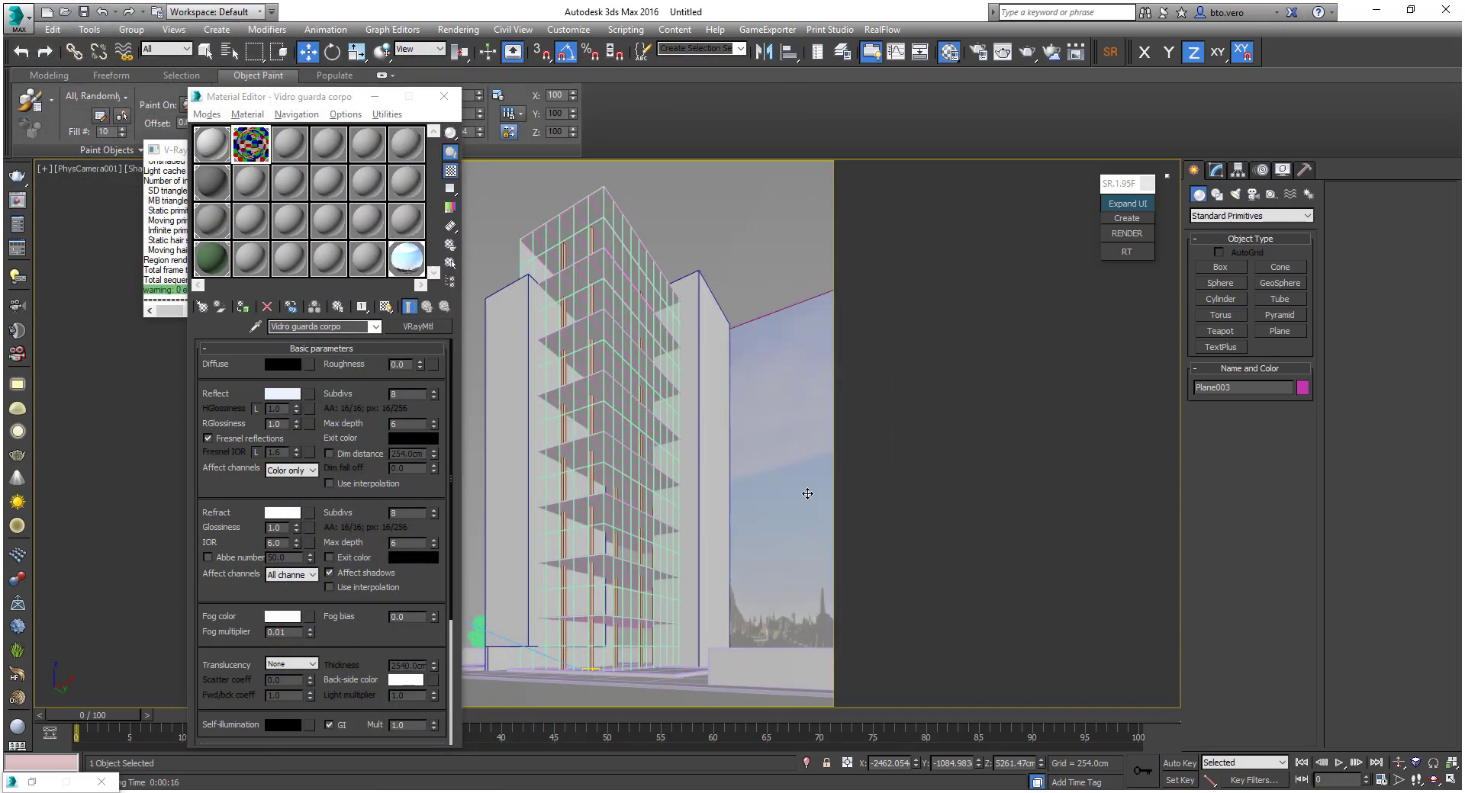
click(1128, 235)
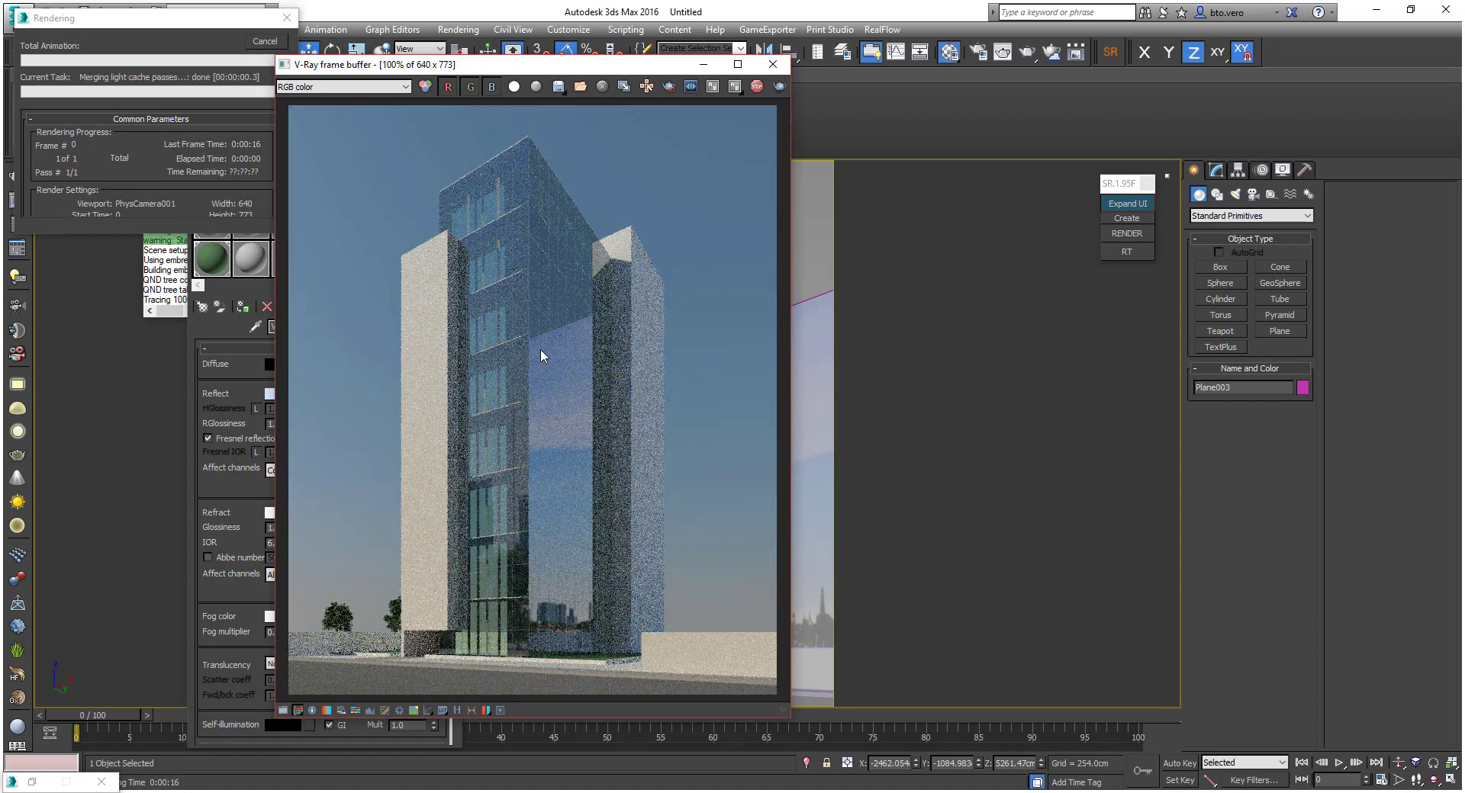
click(268, 45)
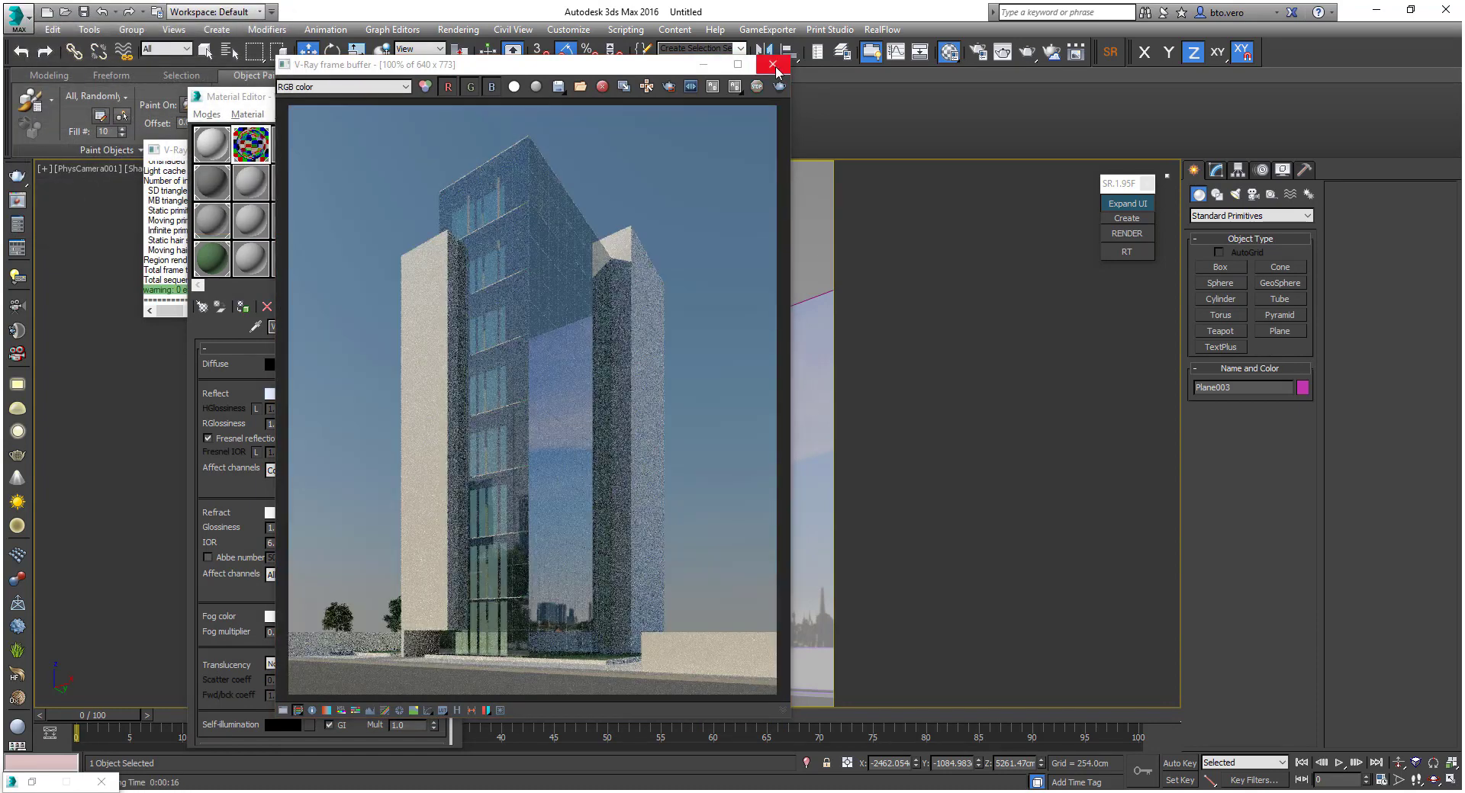
Close the frame buffer, select the backdrop plane behind the building and scale it up
click(773, 64)
scroll(644, 478, down, 5)
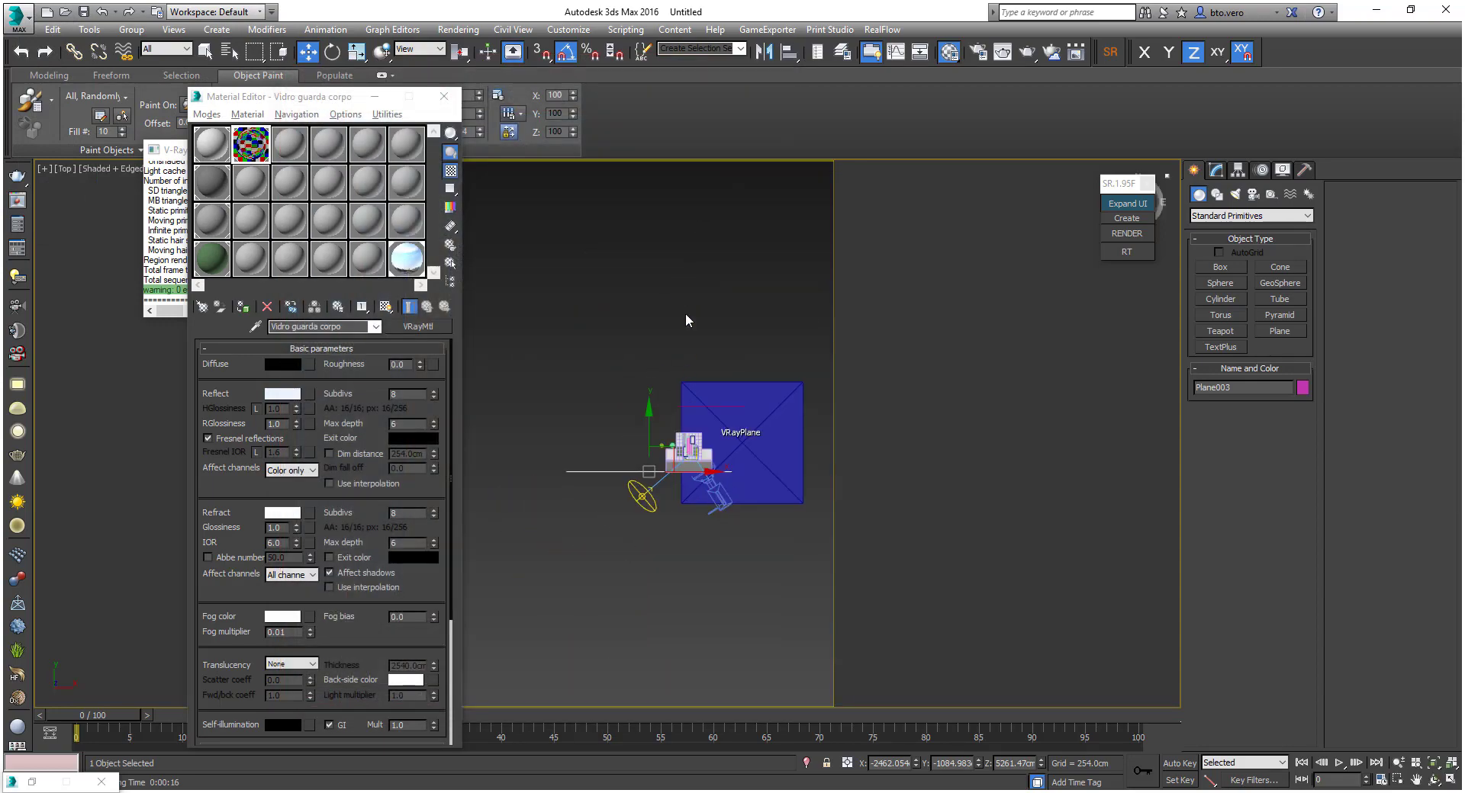
scroll(706, 384, up, 4)
click(664, 445)
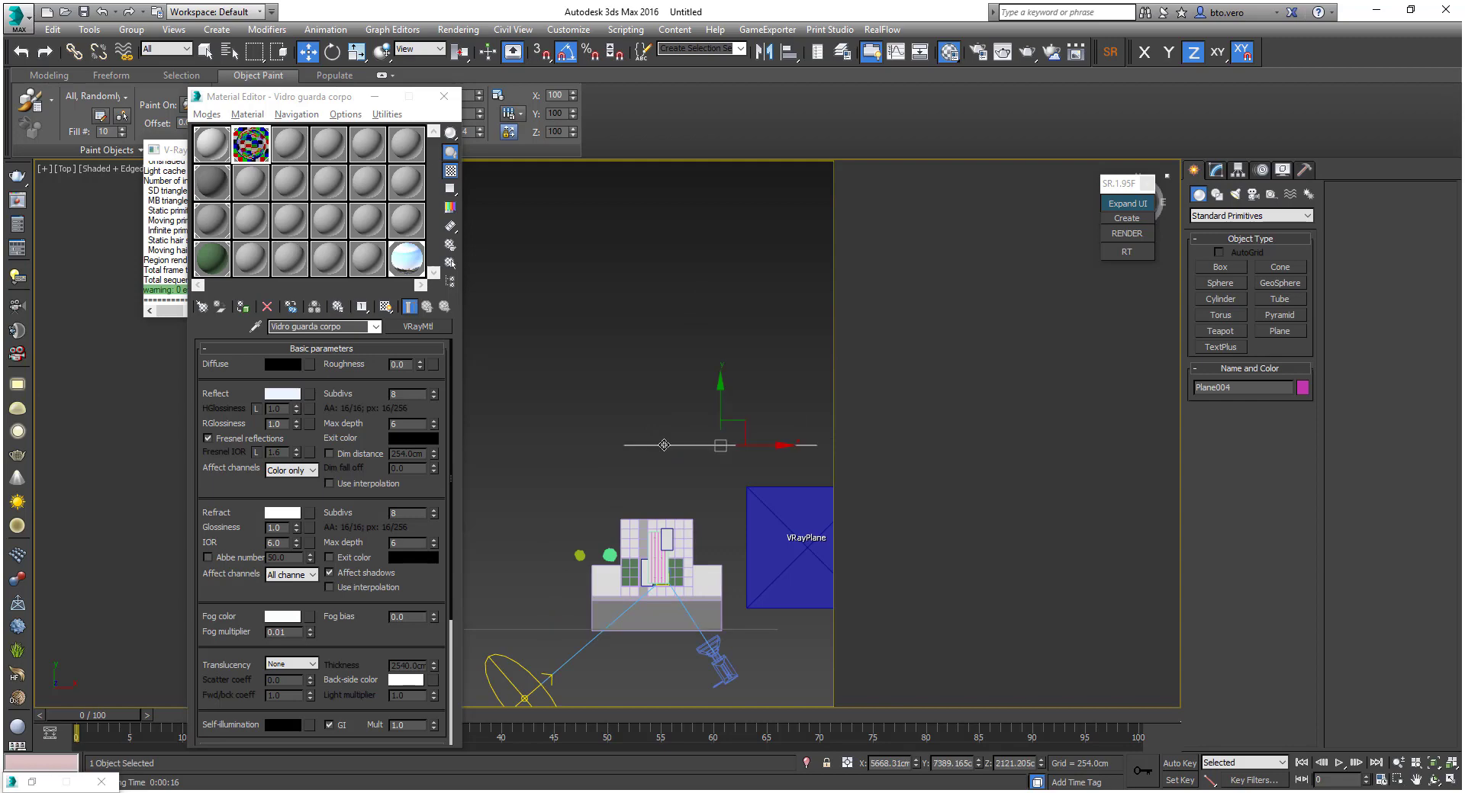
scroll(665, 488, down, 3)
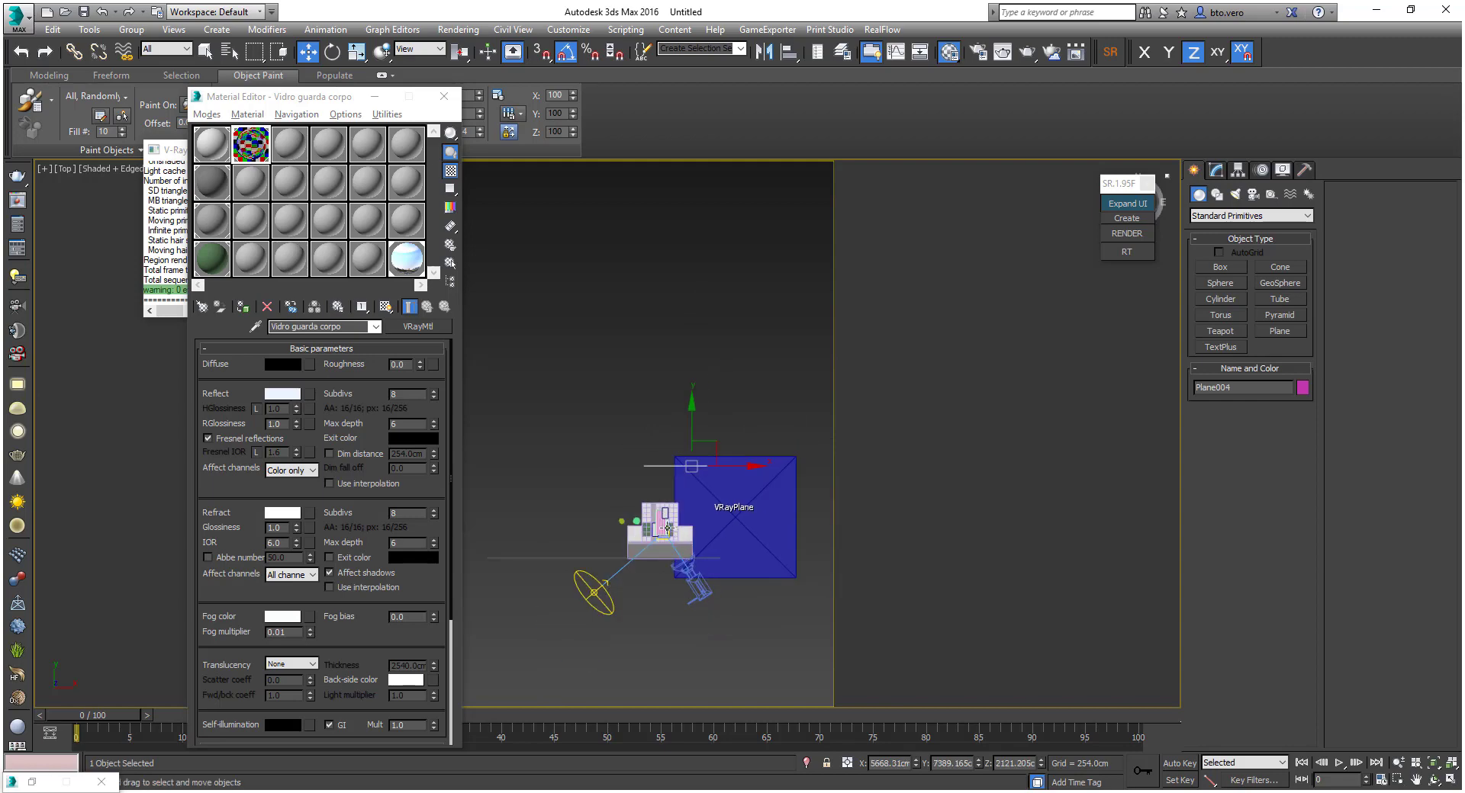
shift+drag(688, 439, 693, 335)
click(790, 472)
alt+middle_drag(763, 465, 629, 418)
key(r)
drag(698, 460, 740, 359)
Move the rear backdrop plane in the front view to about X 4165 cm, Z 4507 cm, lifting the skyline behind the tower
key(w)
key(z)
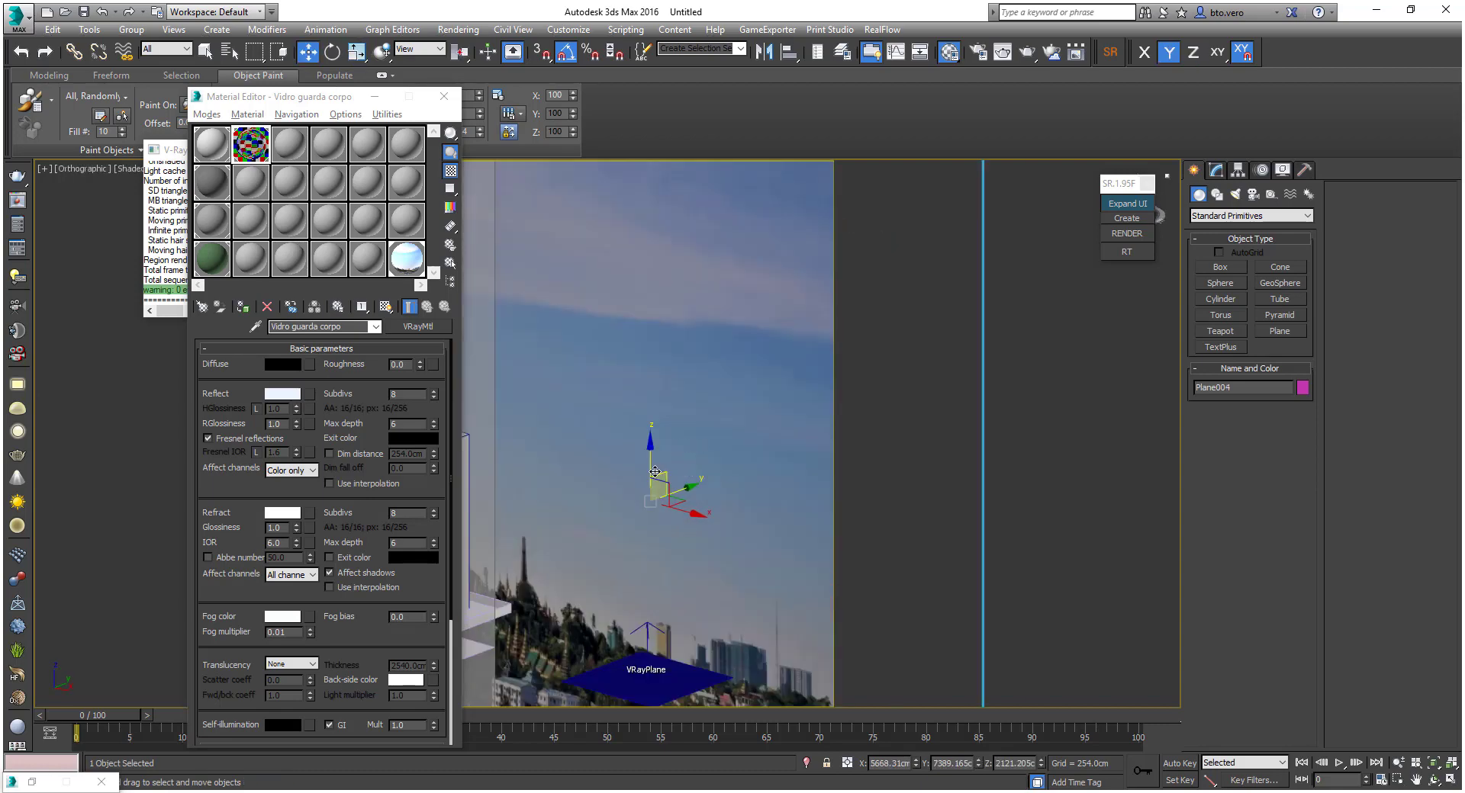
key(f)
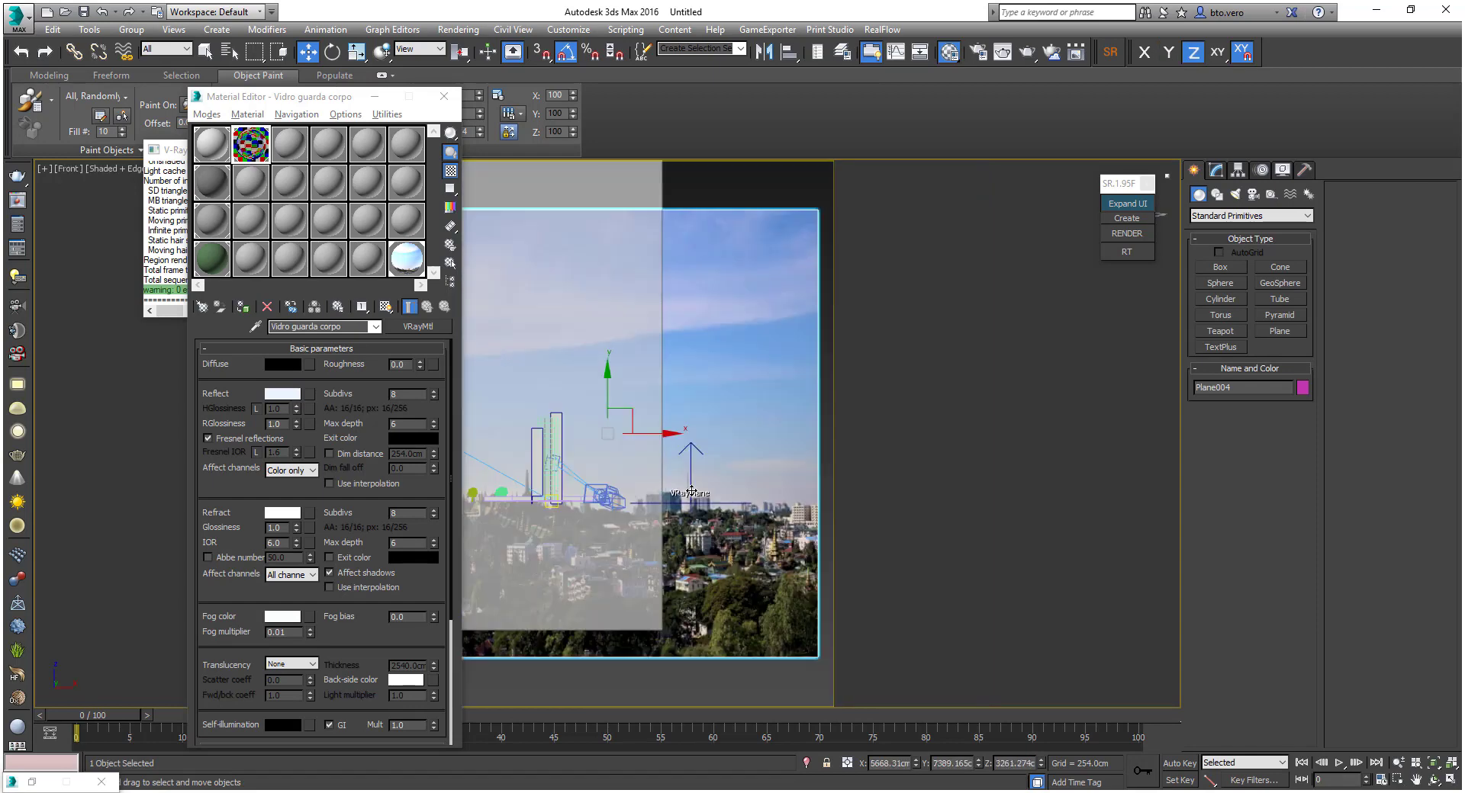
scroll(686, 499, up, 5)
middle_drag(560, 391, 730, 464)
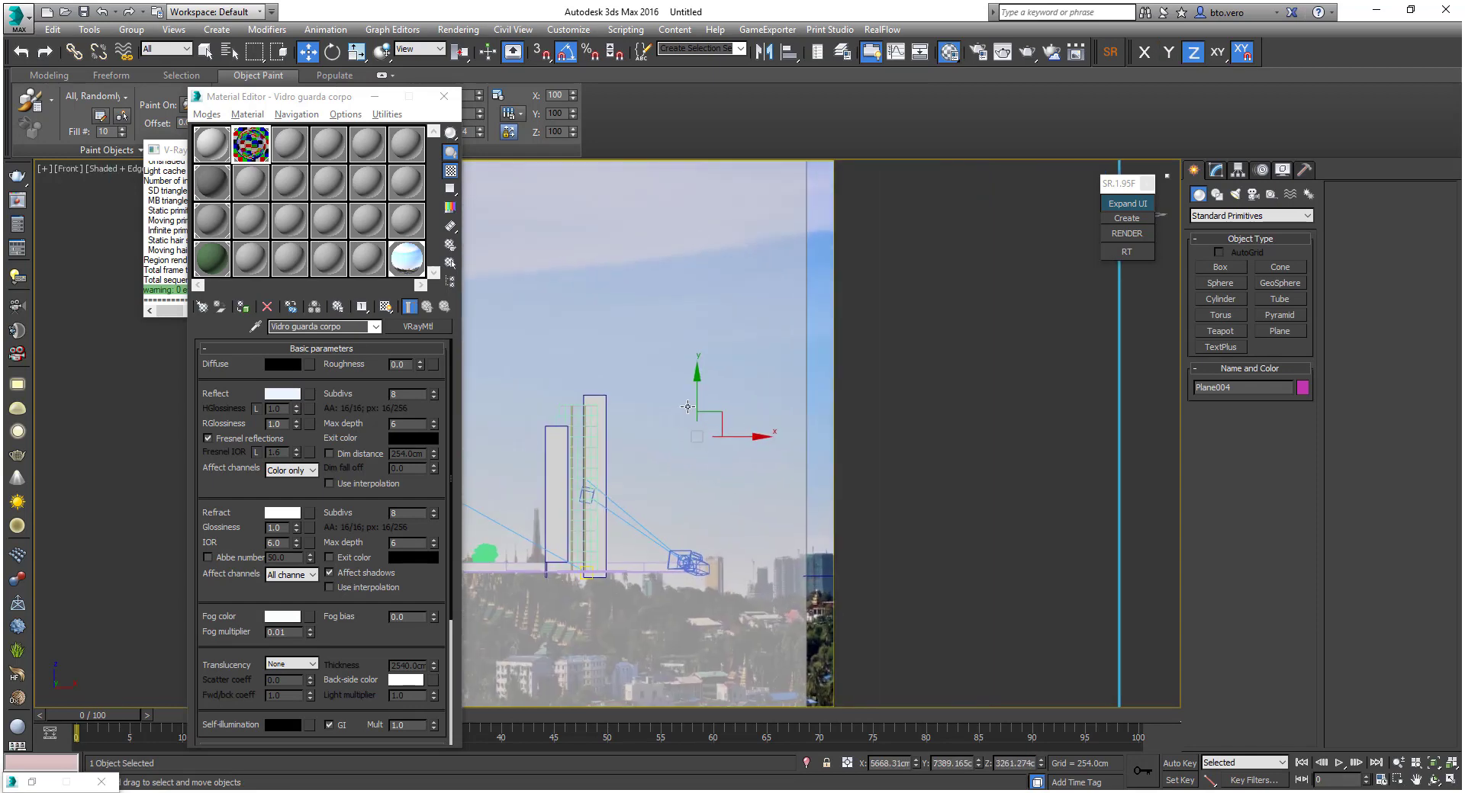
mouse_move(695, 406)
mouse_down()
mouse_move(694, 355)
mouse_move(708, 386)
mouse_move(679, 385)
mouse_up()
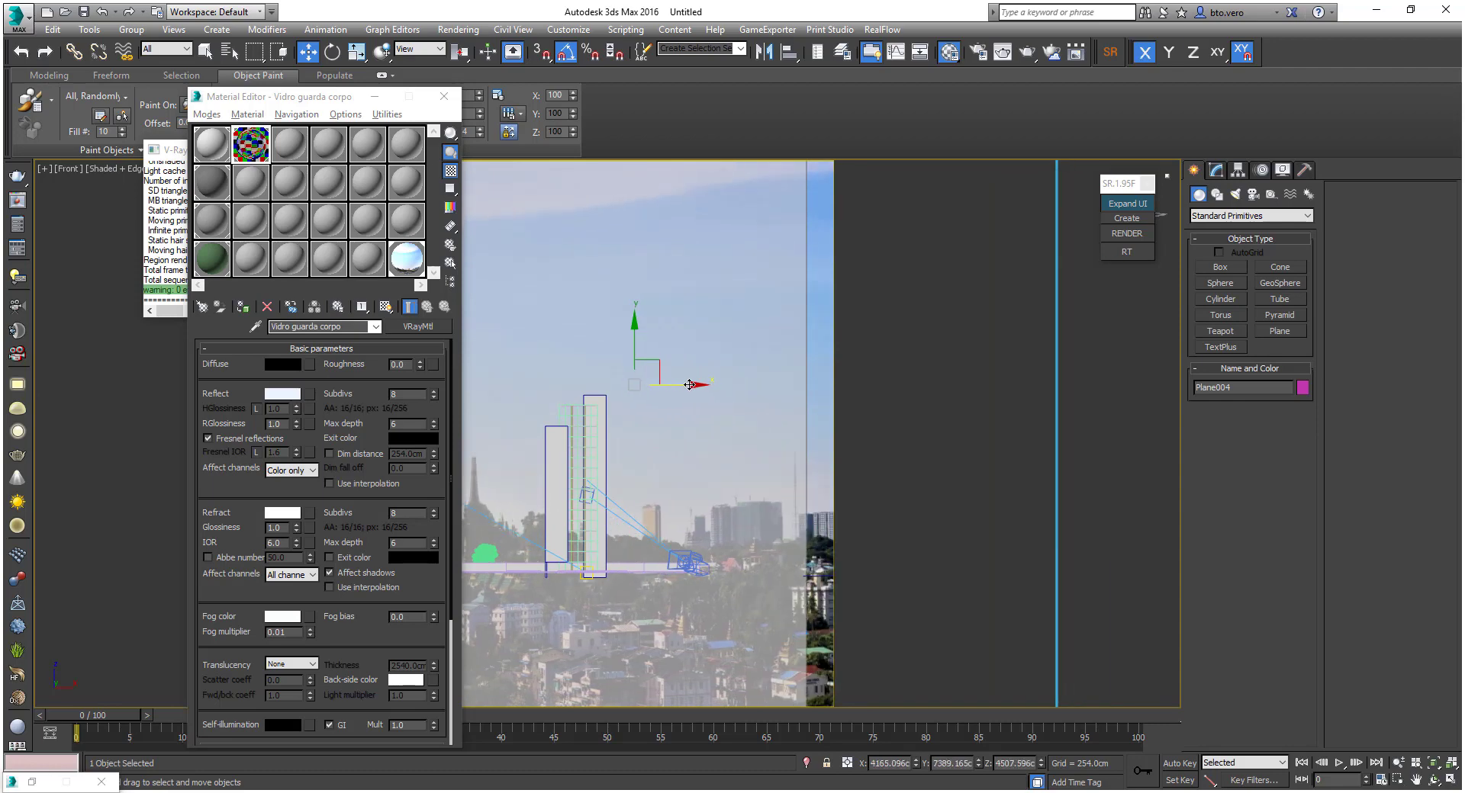
Run a short test render of the camera view to check the skyline reflection, and cancel it
key(c)
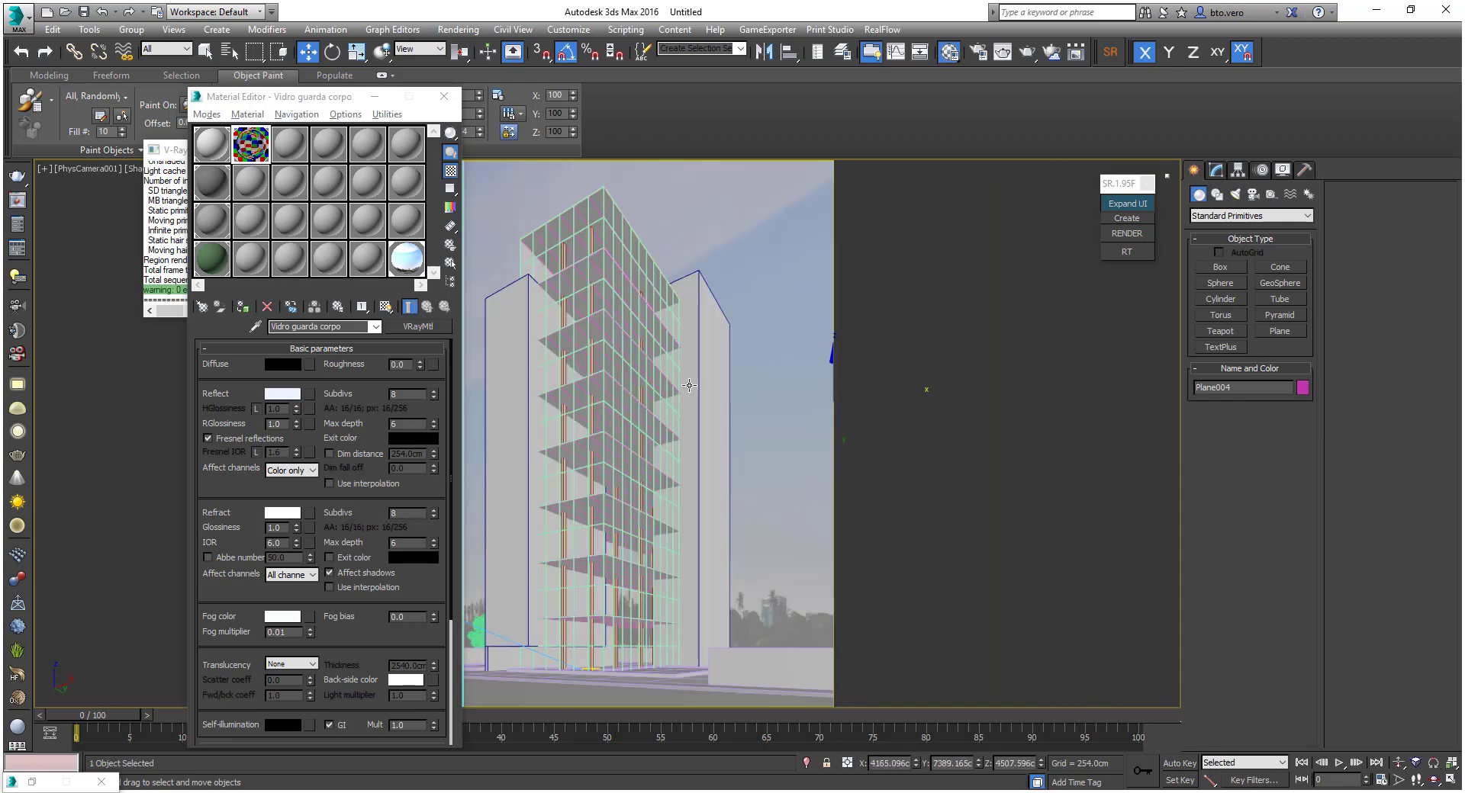
click(1126, 235)
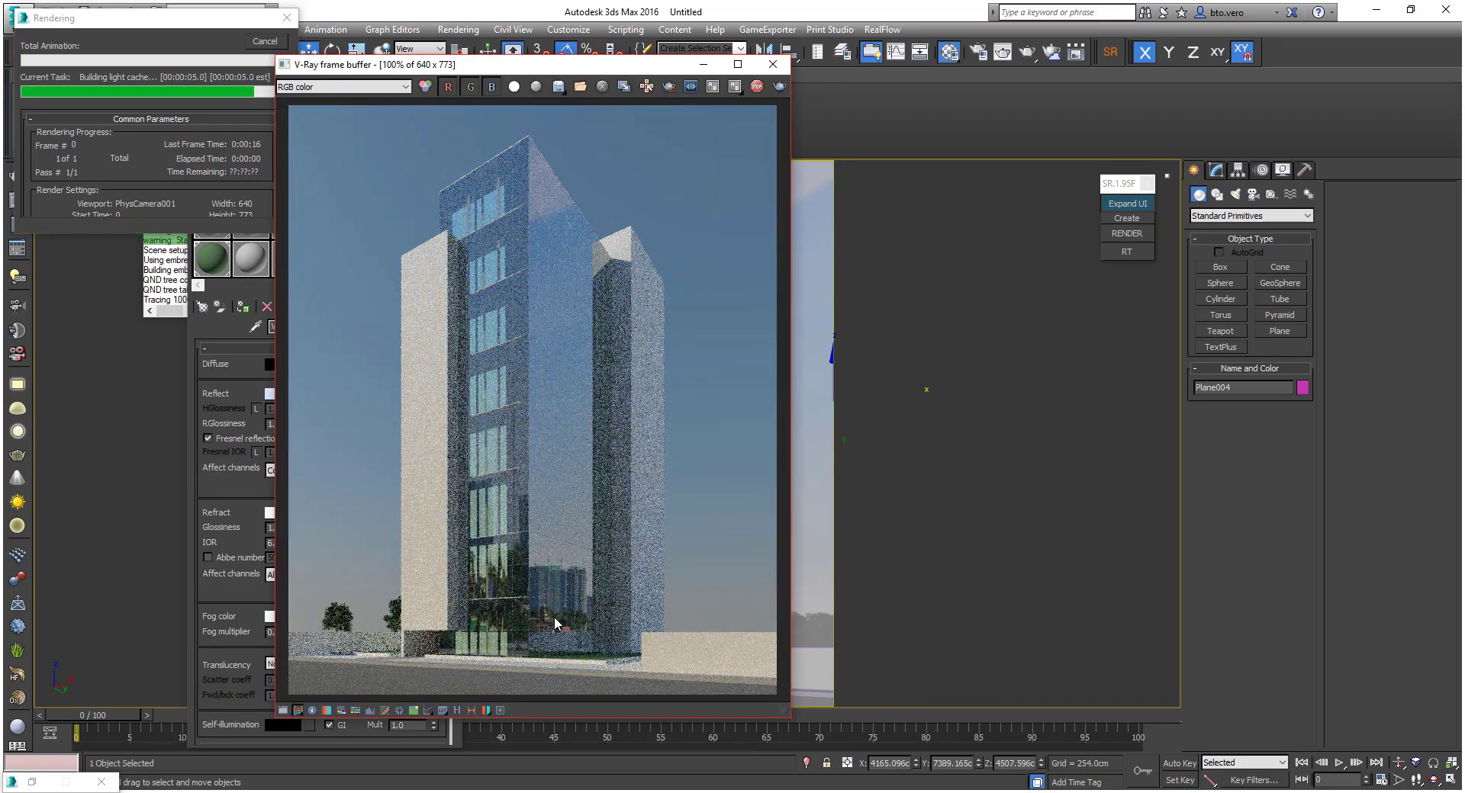
click(264, 42)
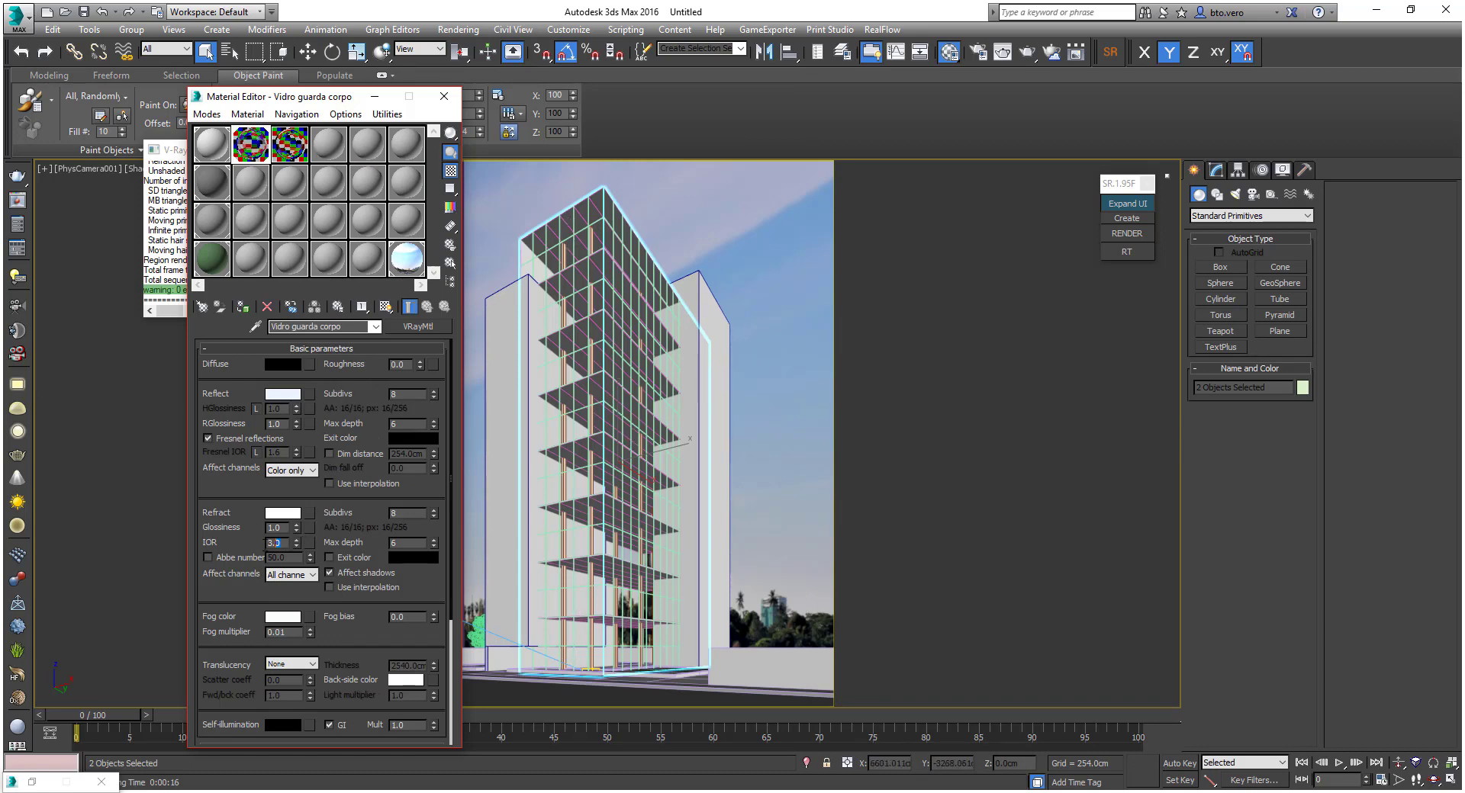
Set the glass material's refraction IOR to 2.0, test render the camera view, stop it and close the frame buffer
drag(265, 545, 241, 543)
text(2)
key(Return)
click(1140, 236)
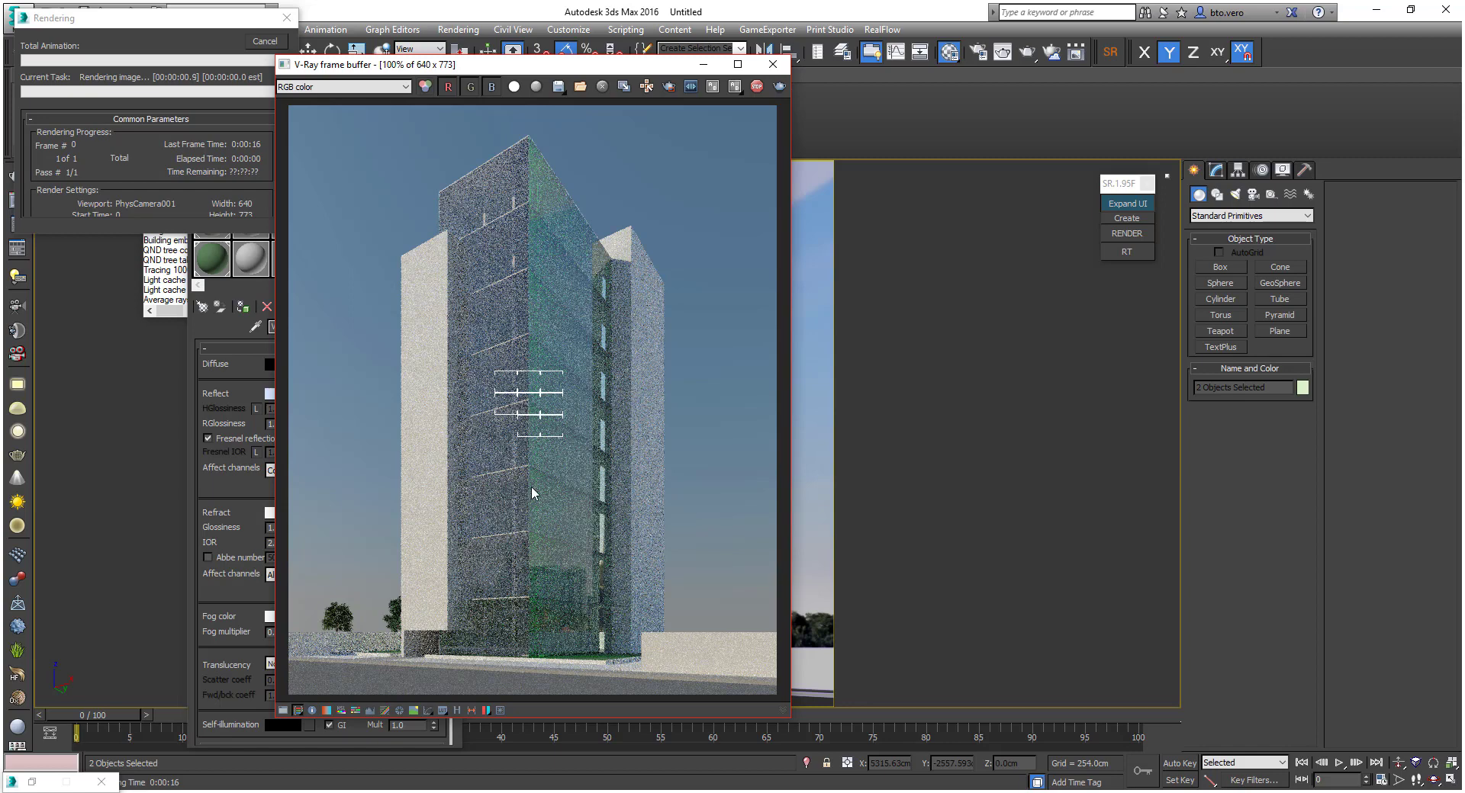
click(756, 87)
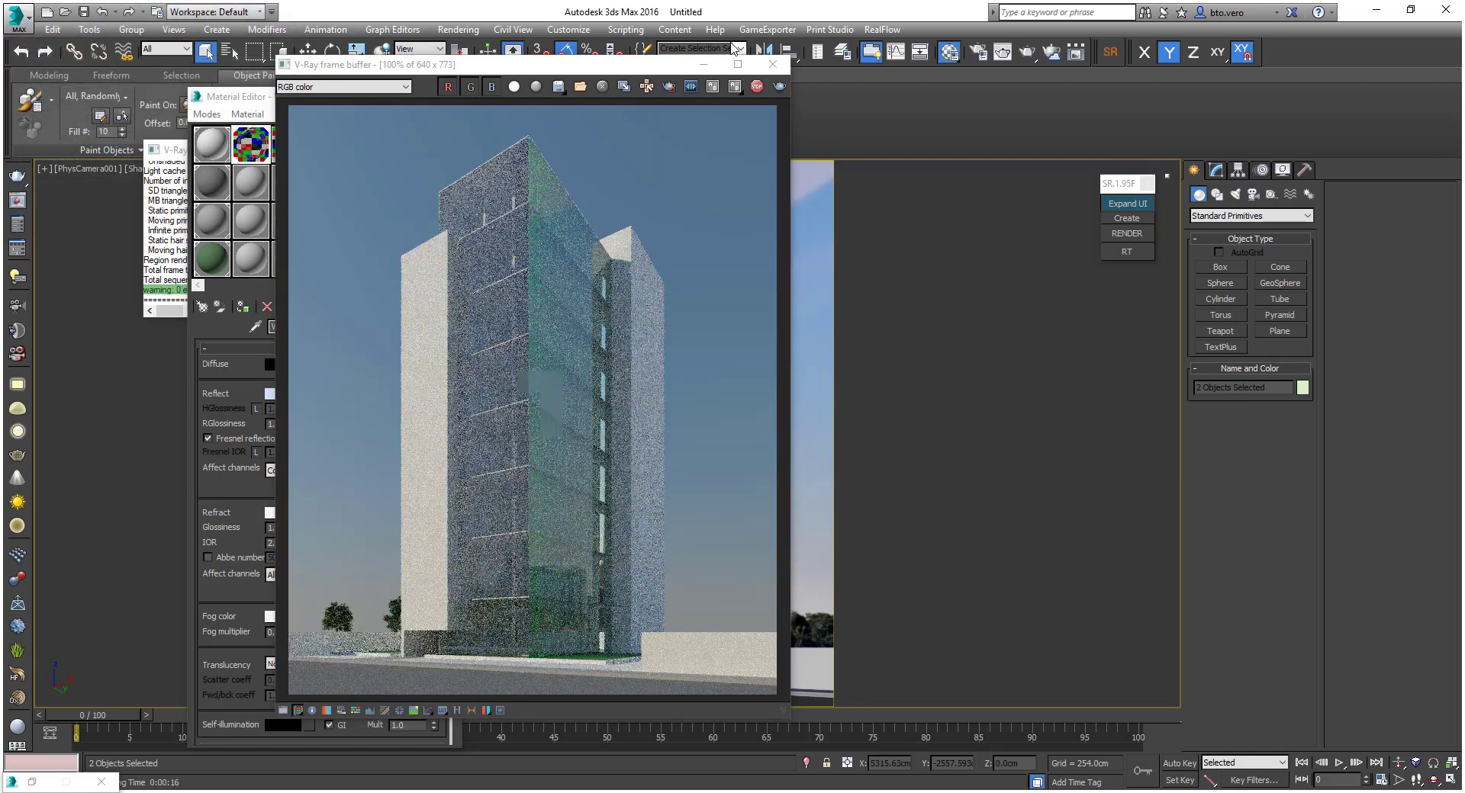
click(773, 65)
Draw a very thin box about 2368.5 cm long in the top view, following the tower's side glass facade
click(620, 349)
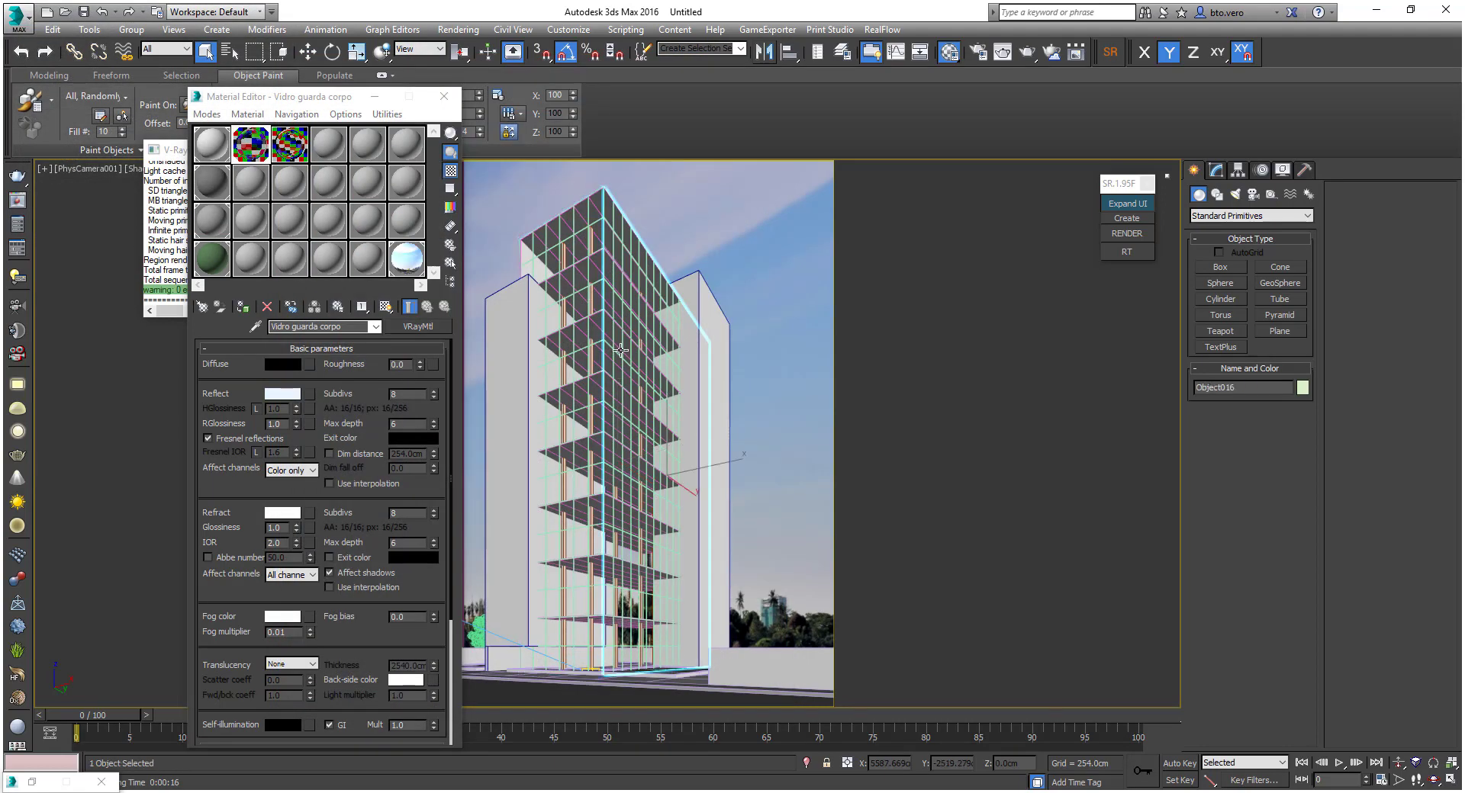
key(ctrl+d)
key(t)
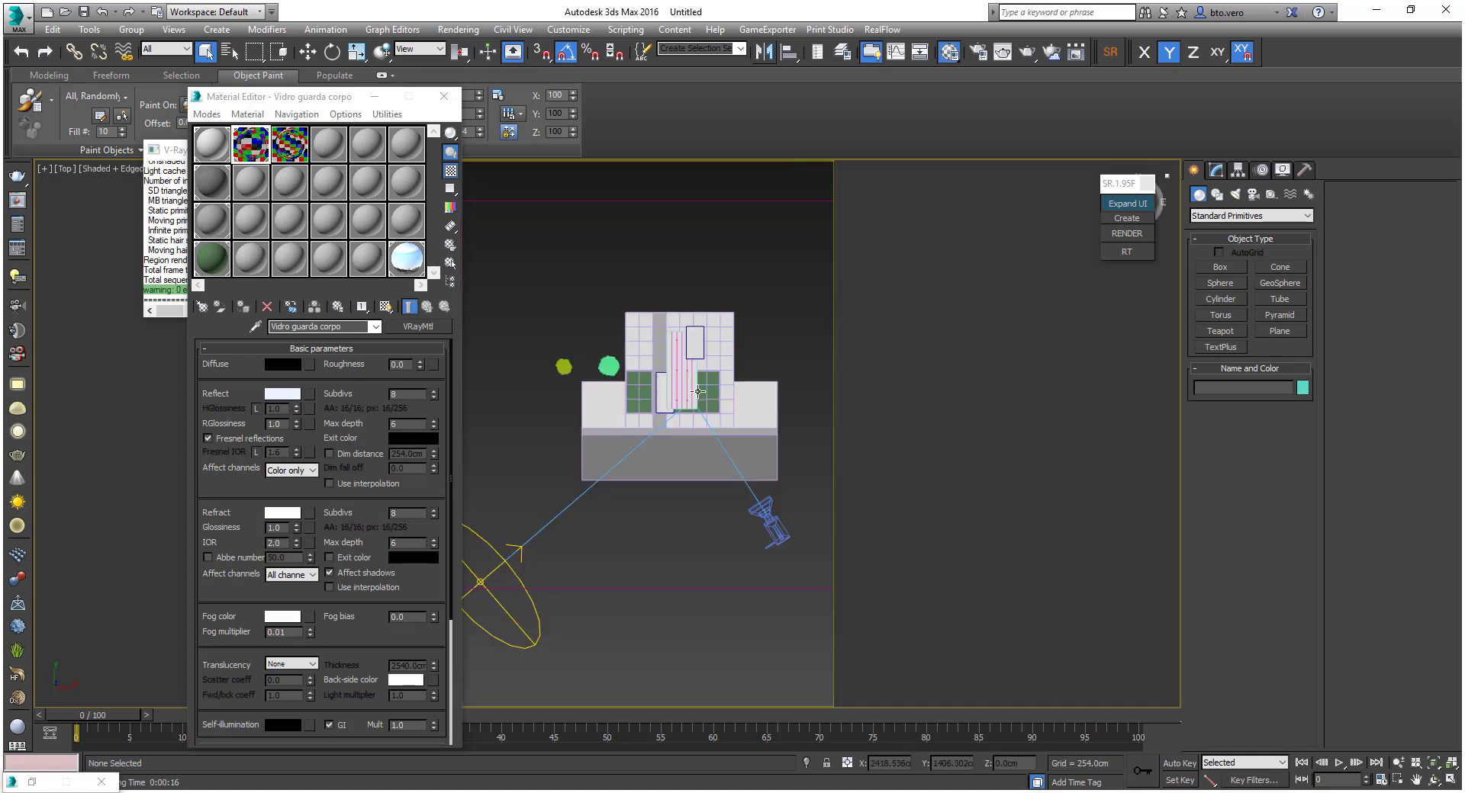
click(1220, 267)
scroll(676, 420, up, 8)
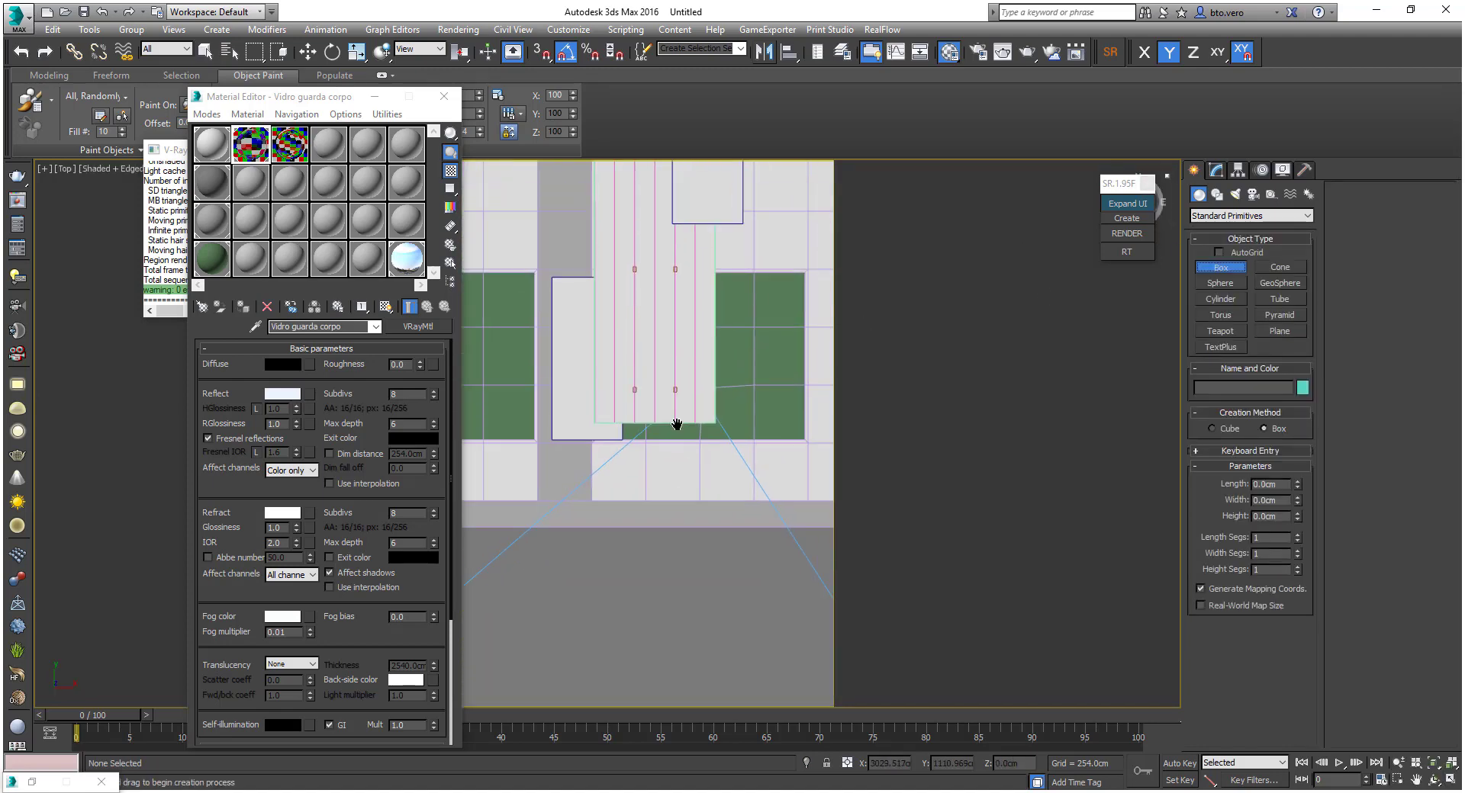
scroll(677, 427, up, 2)
key(F3)
scroll(534, 496, up, 4)
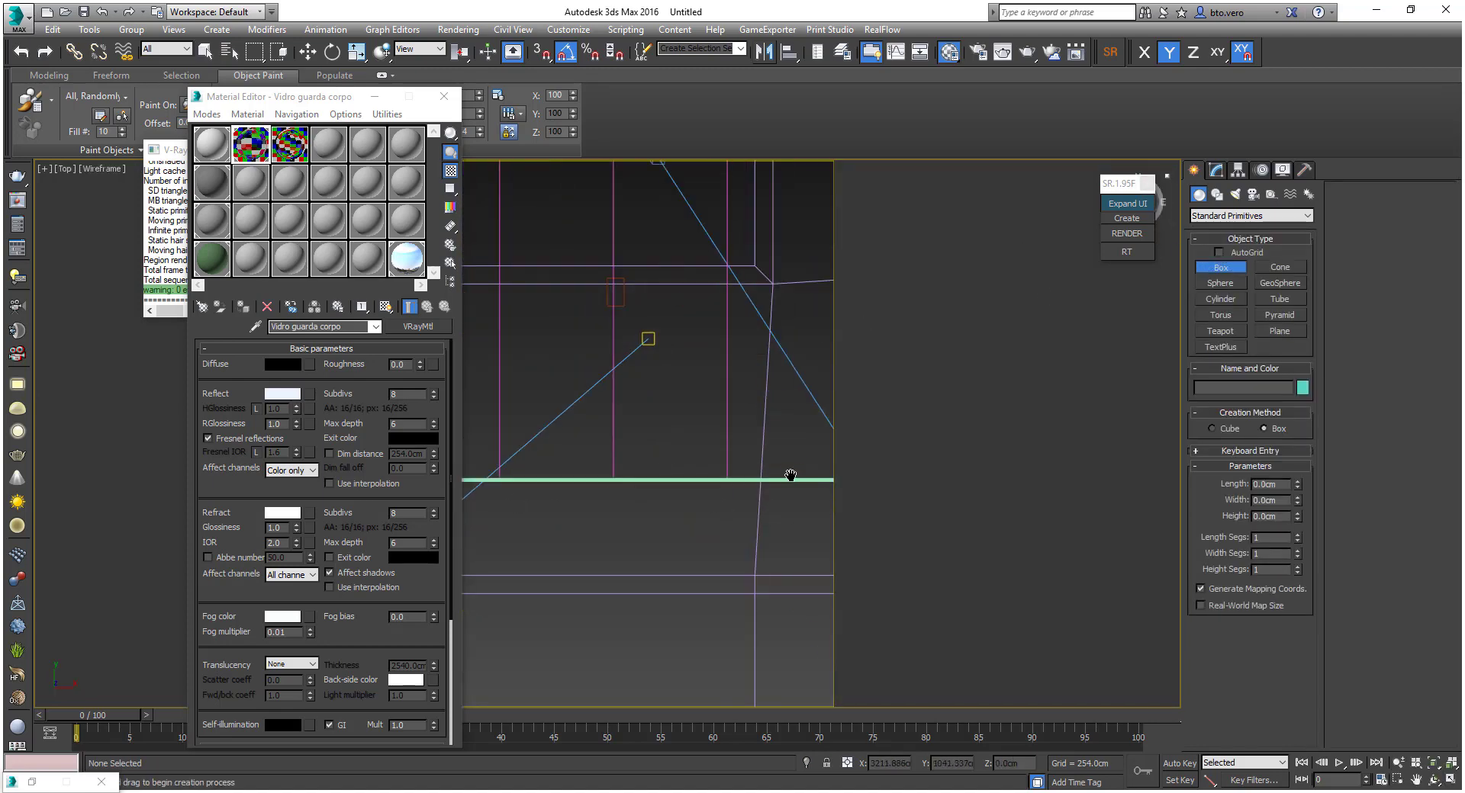
middle_drag(790, 475, 530, 483)
drag(507, 456, 649, 398)
scroll(562, 494, down, 14)
scroll(586, 370, up, 14)
scroll(596, 370, up, 6)
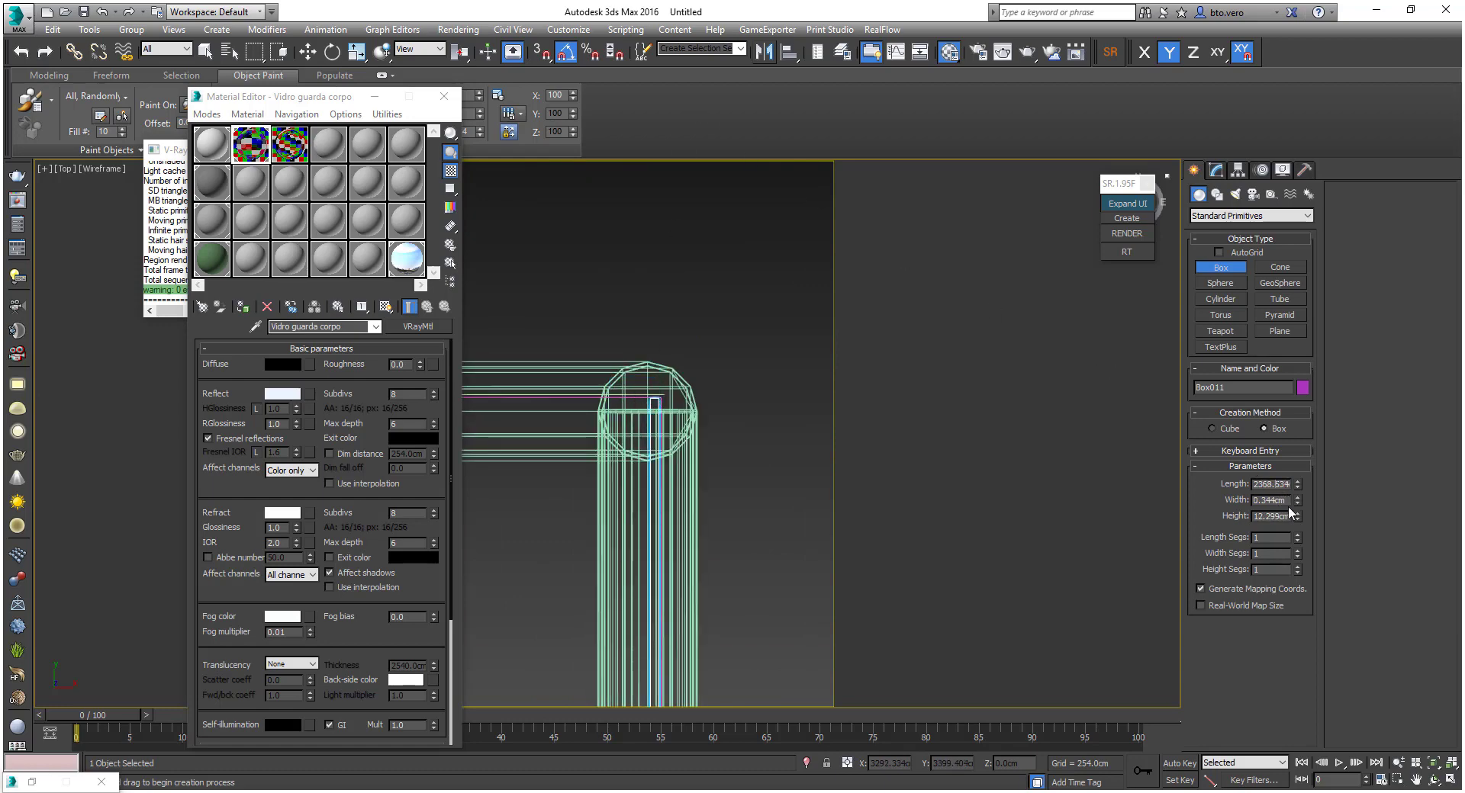
Set the new box's width to 1 cm and raise its height to about 4493 cm, past the tower's top
text(1)
key(Return)
middle_drag(722, 467, 742, 383)
scroll(742, 383, down, 1)
key(f)
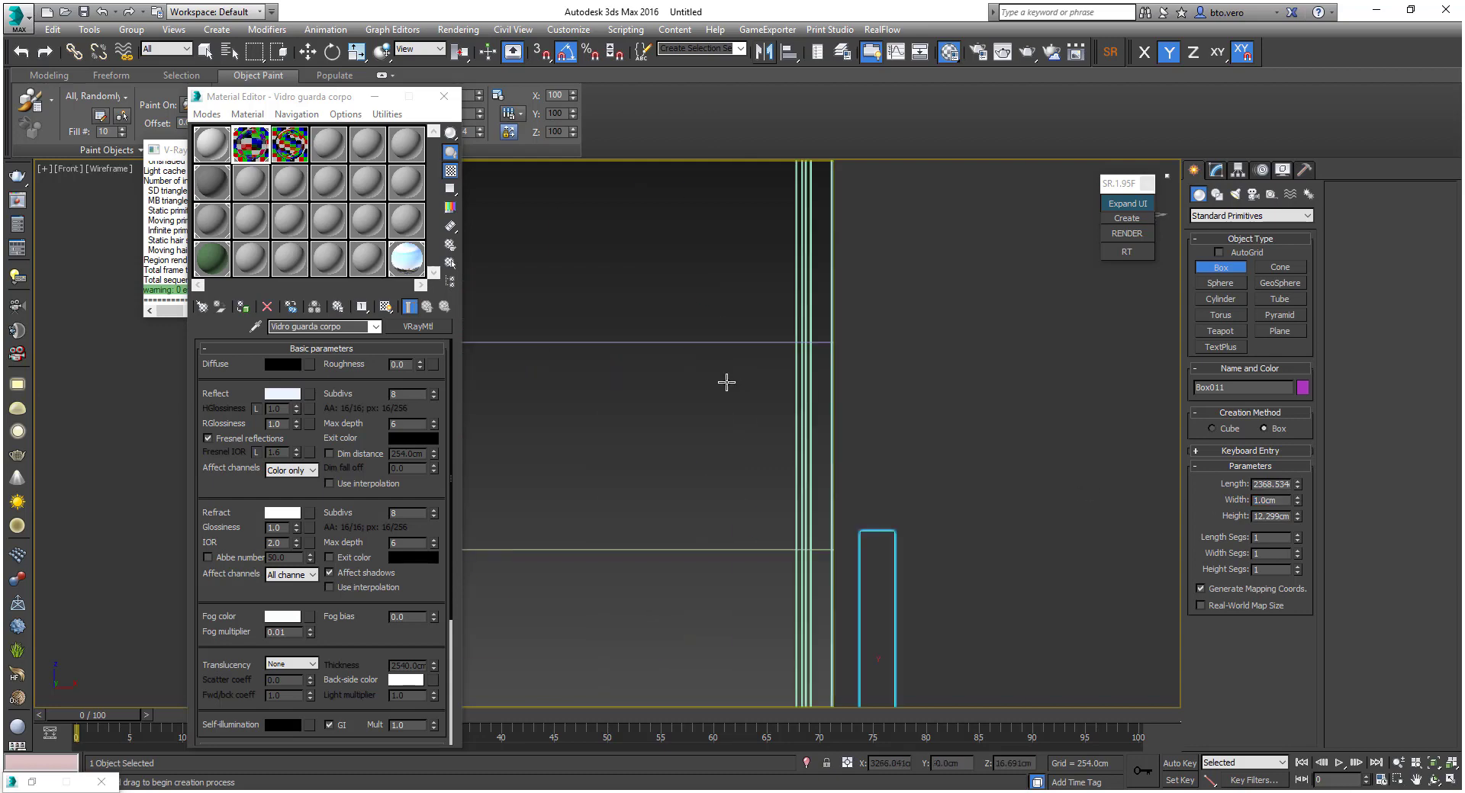
scroll(722, 392, down, 5)
drag(1298, 516, 1299, 489)
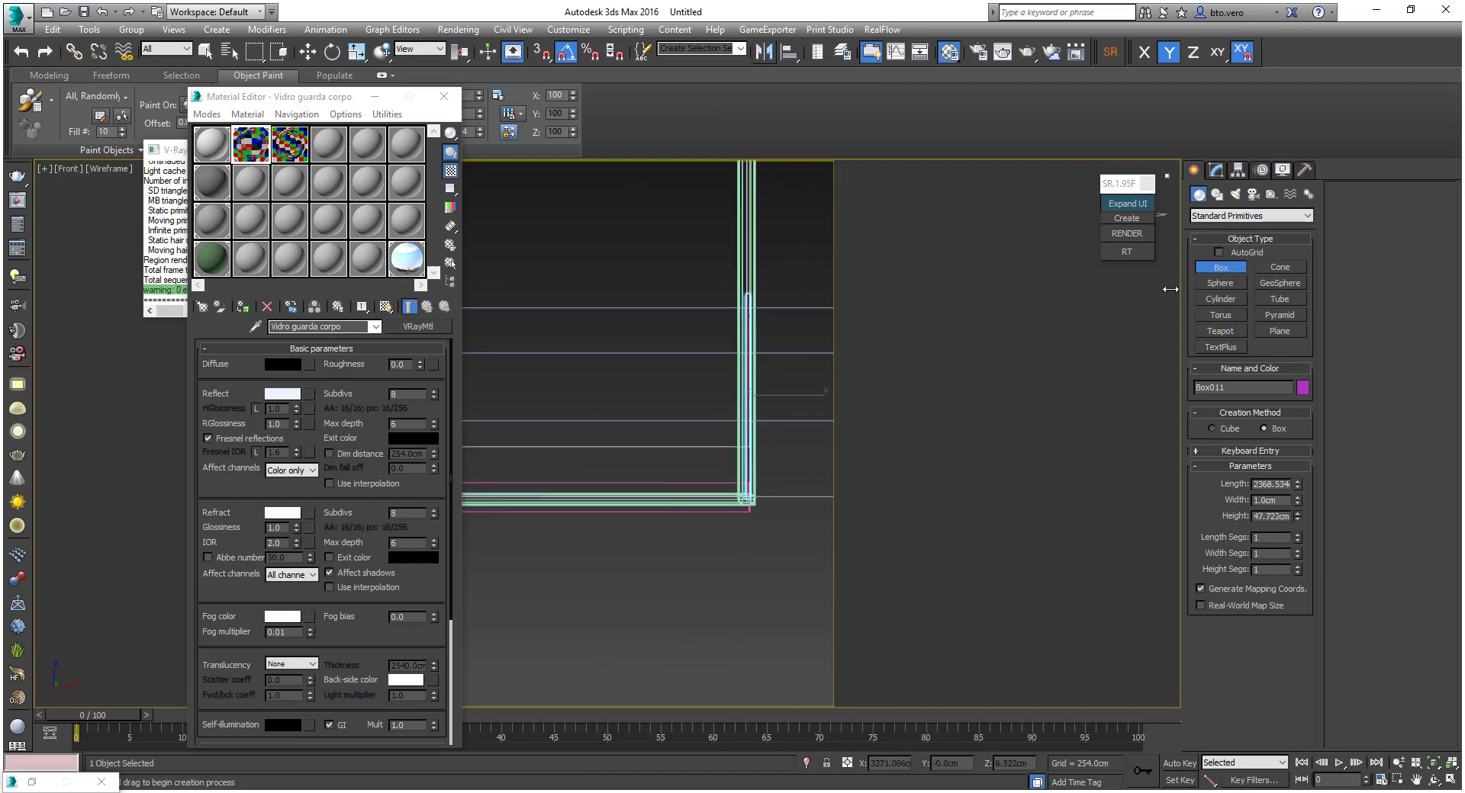
scroll(702, 399, down, 8)
middle_drag(645, 329, 646, 342)
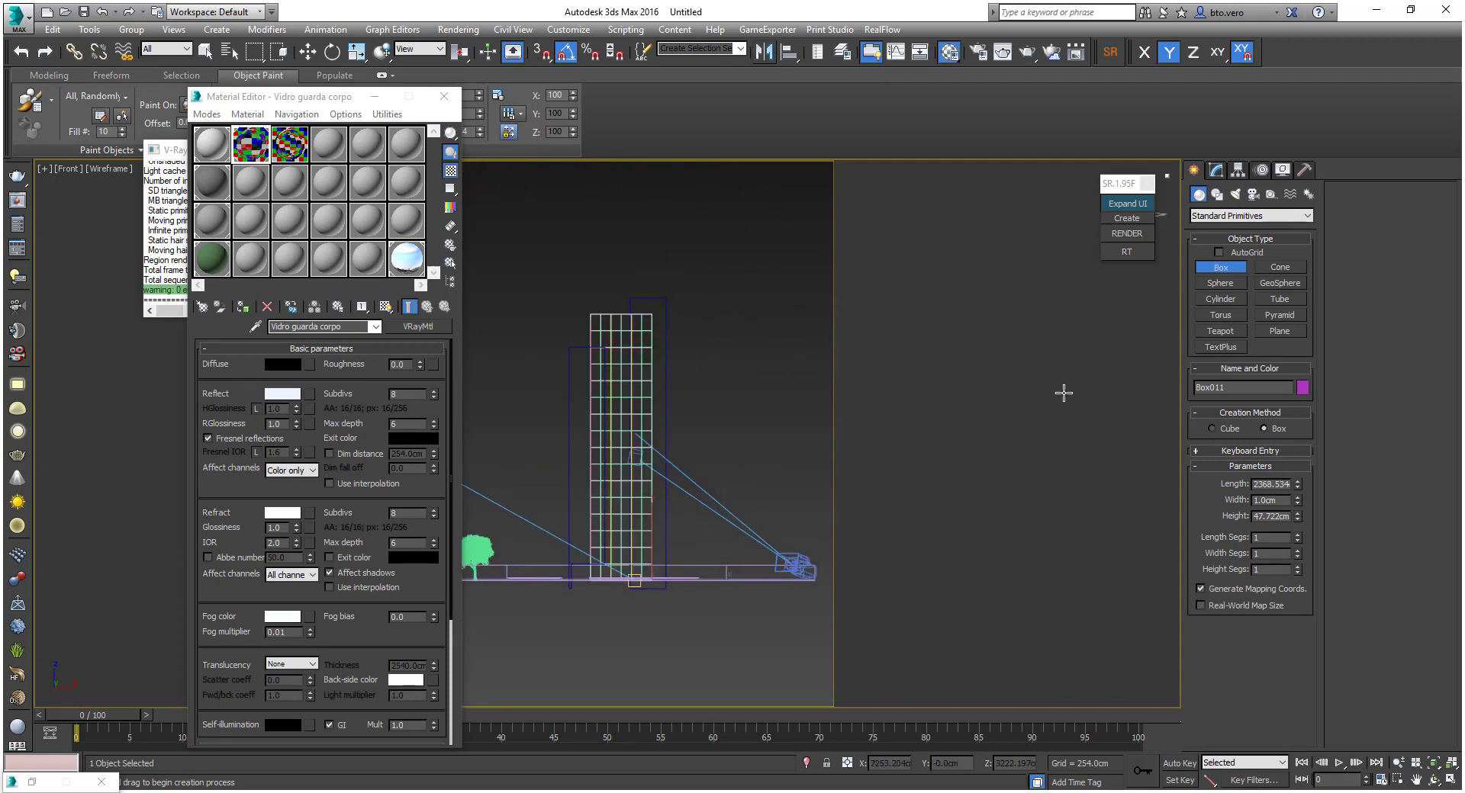
drag(1296, 501, 1296, 397)
drag(1297, 514, 1084, 269)
Fine-tune the thin box's height to 4017 cm so its upper end meets the top of the glass frame
scroll(694, 294, up, 5)
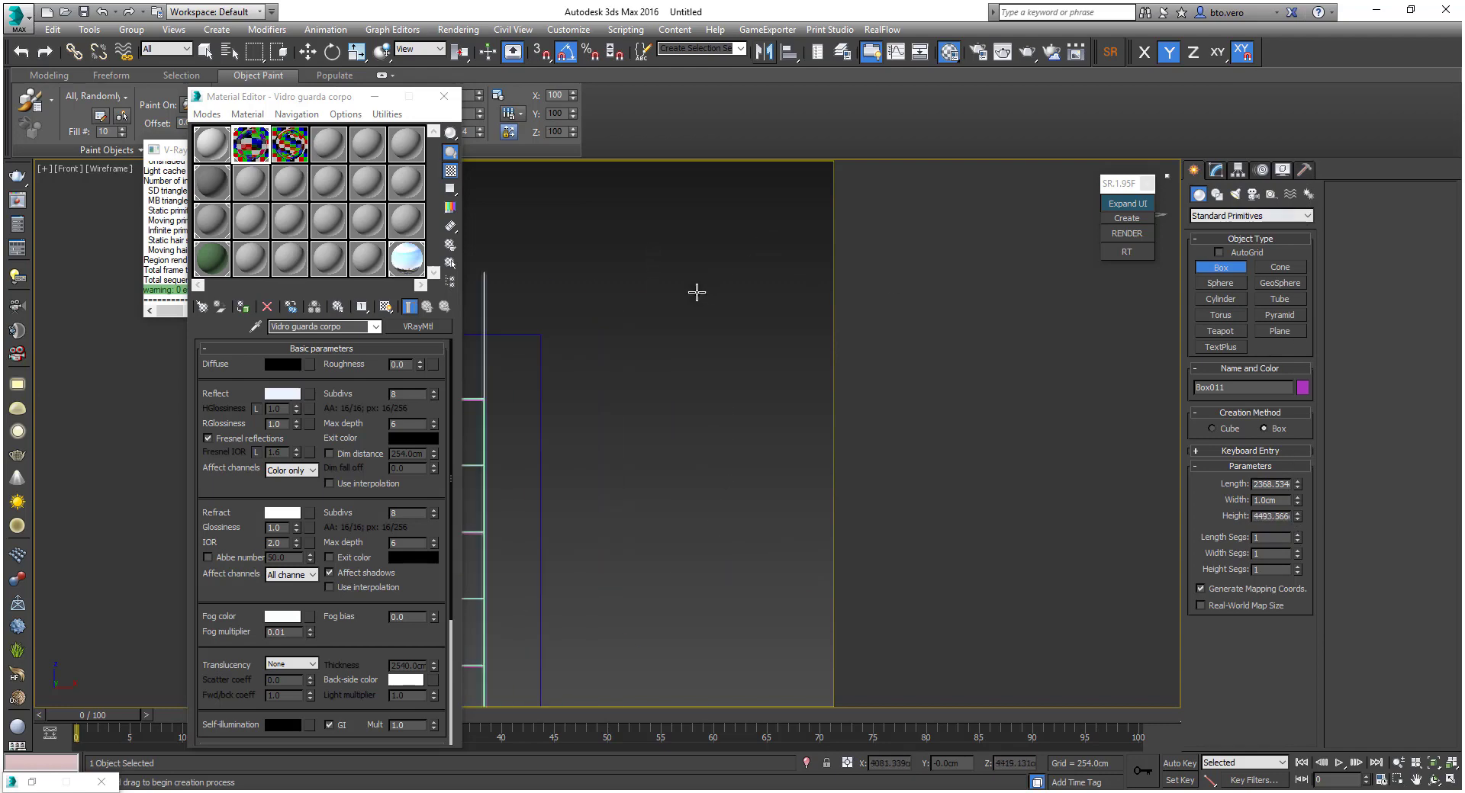
scroll(602, 376, up, 3)
scroll(718, 419, up, 3)
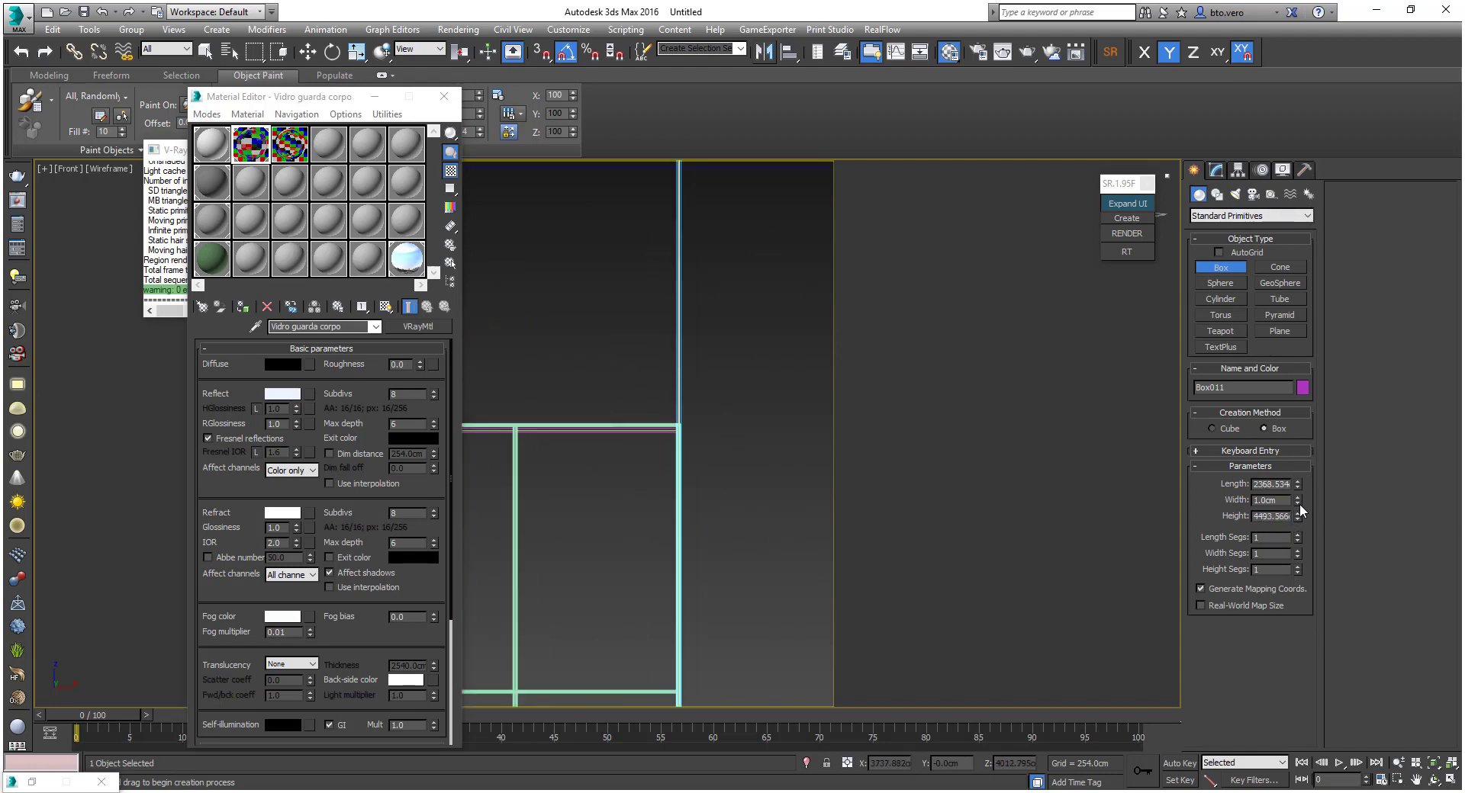
mouse_move(1298, 515)
mouse_down()
mouse_move(1298, 534)
mouse_move(1298, 518)
mouse_up()
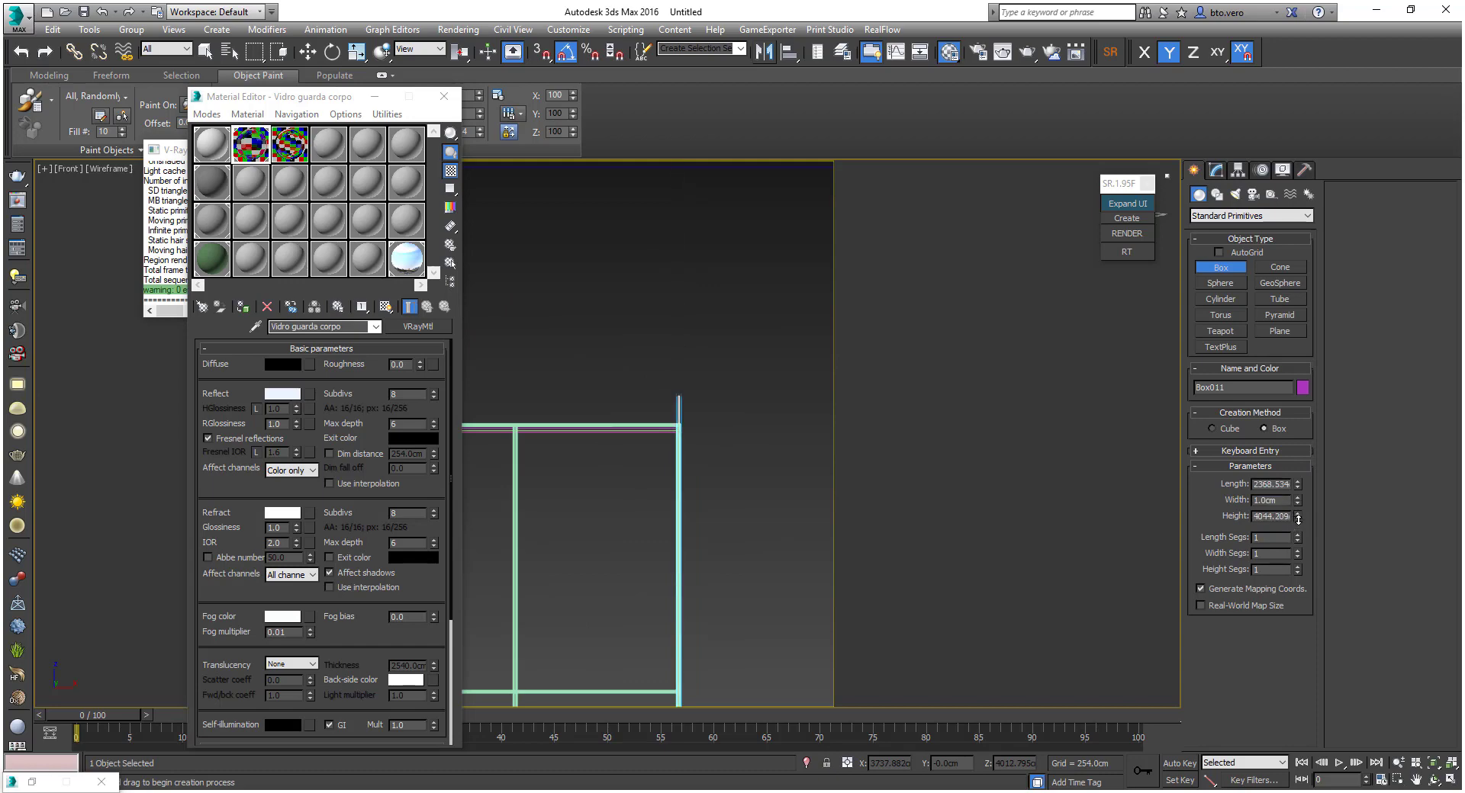
scroll(664, 433, up, 5)
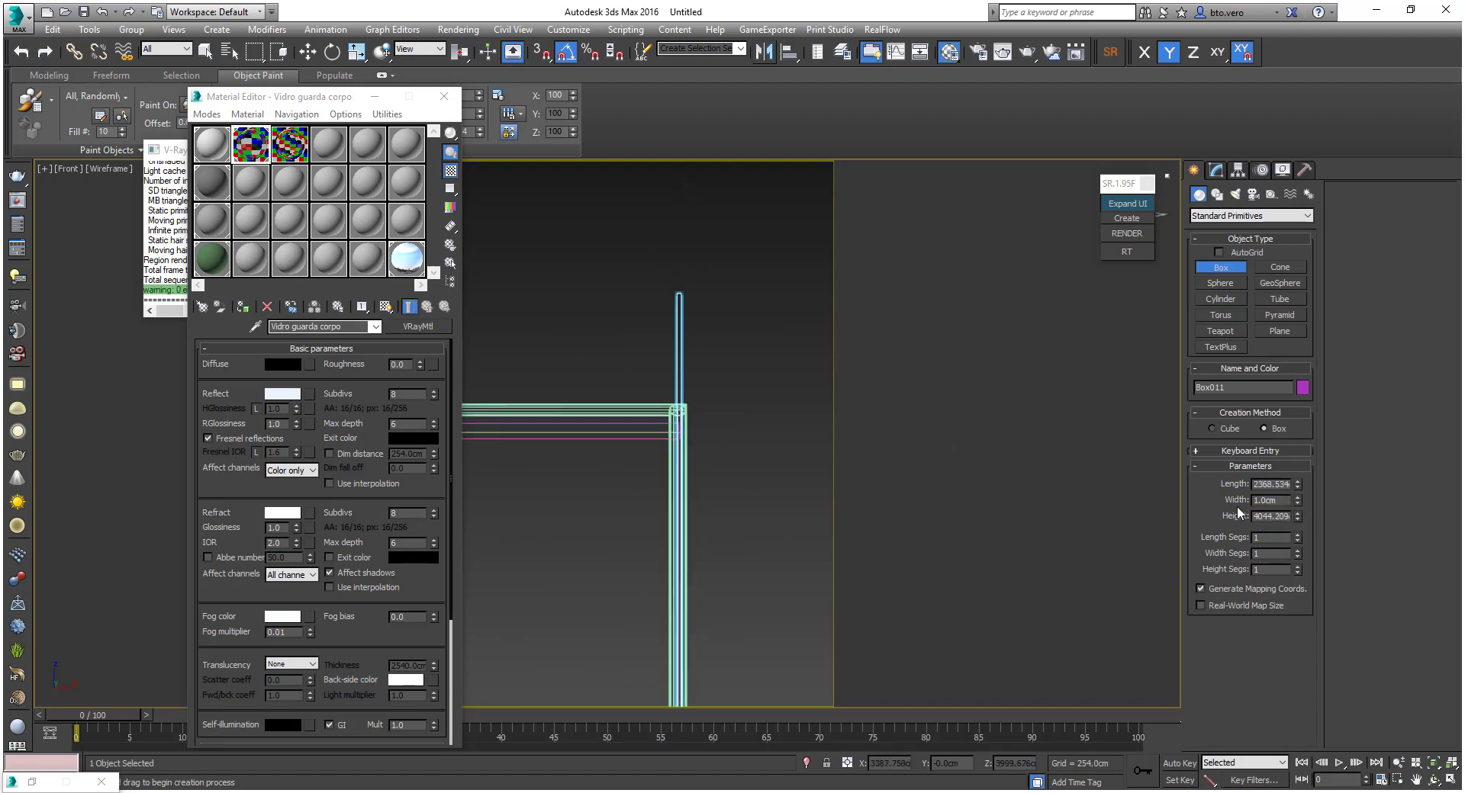
click(1294, 515)
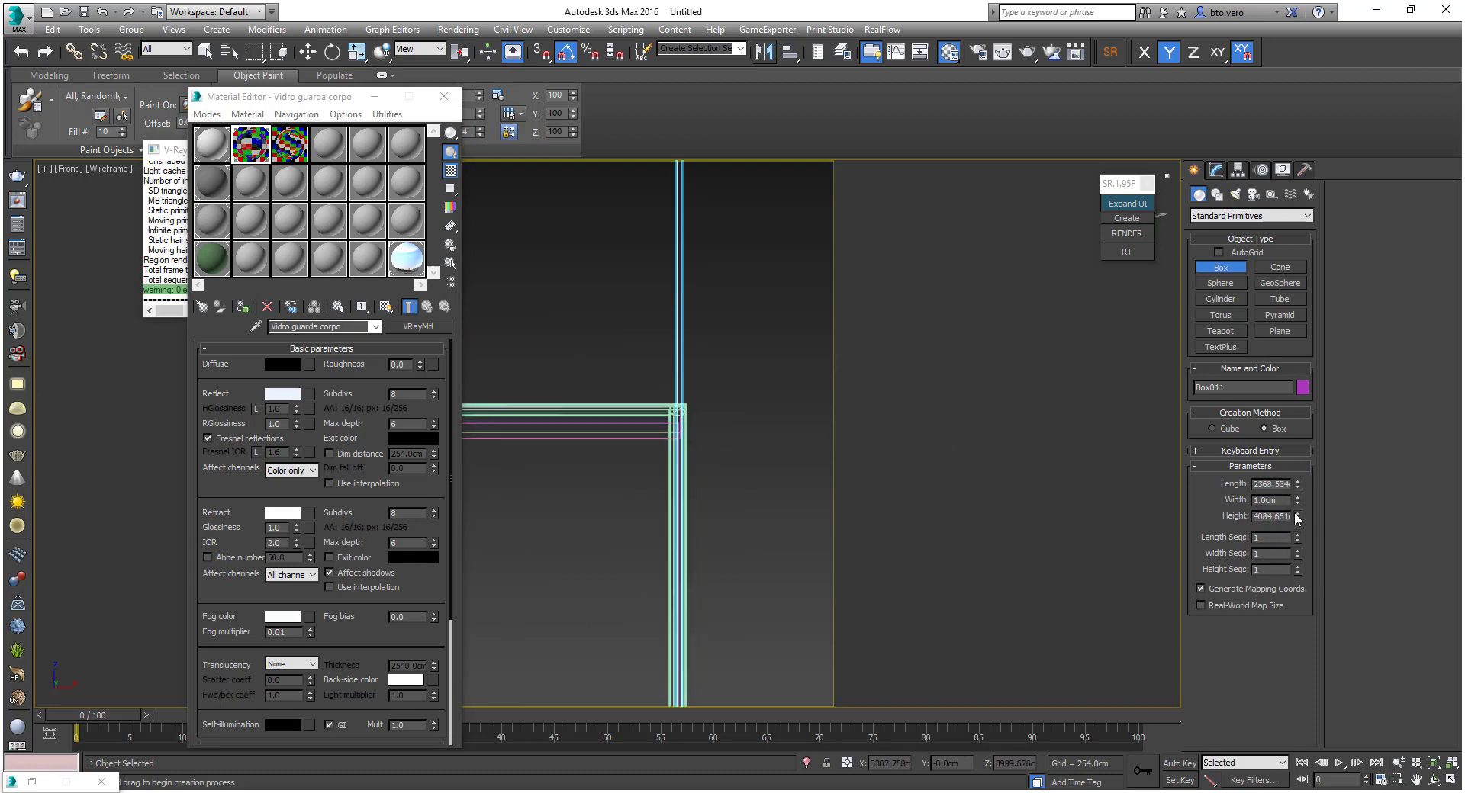
drag(1298, 516, 1298, 519)
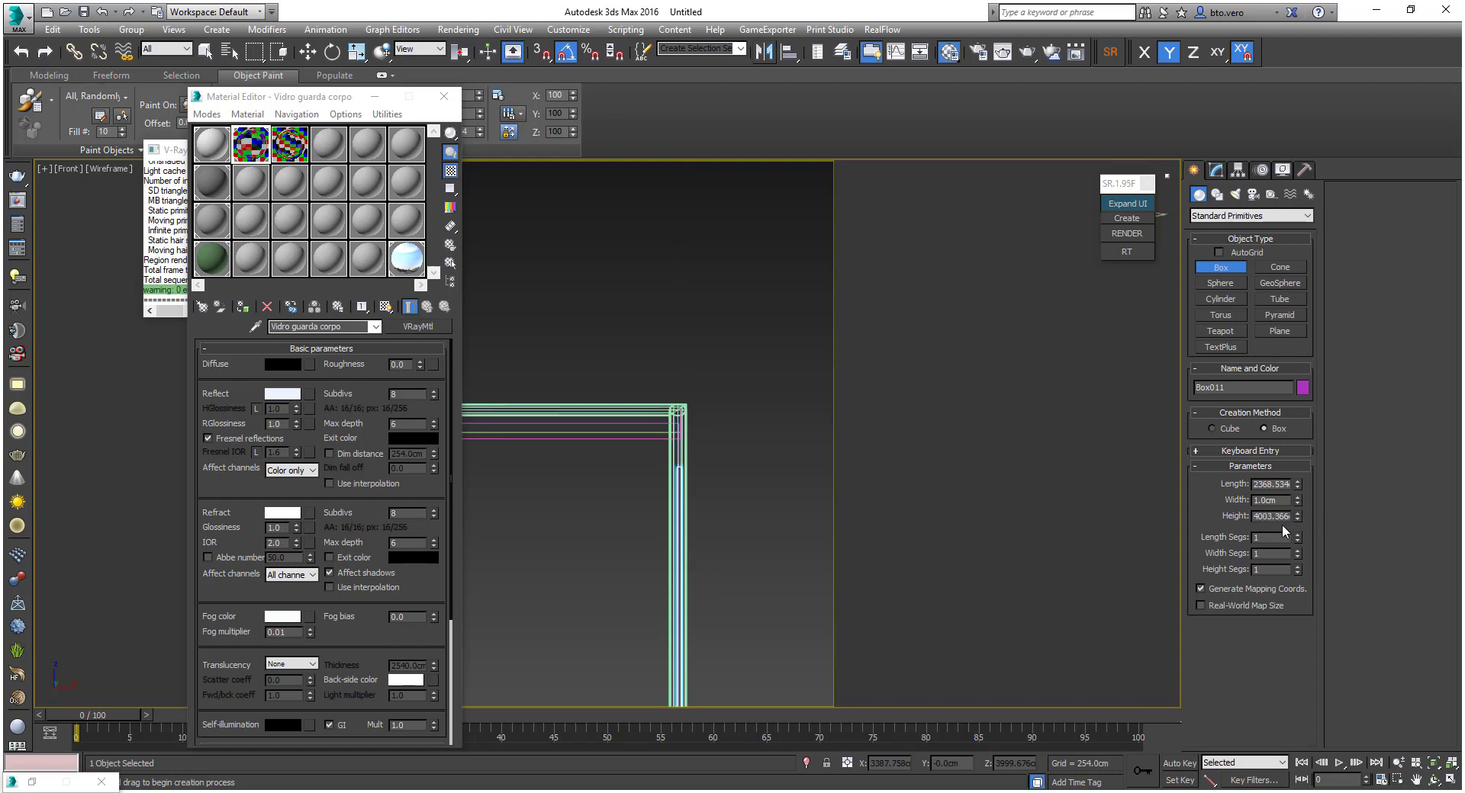
double_click(1284, 517)
text(4000)
key(Return)
click(1300, 513)
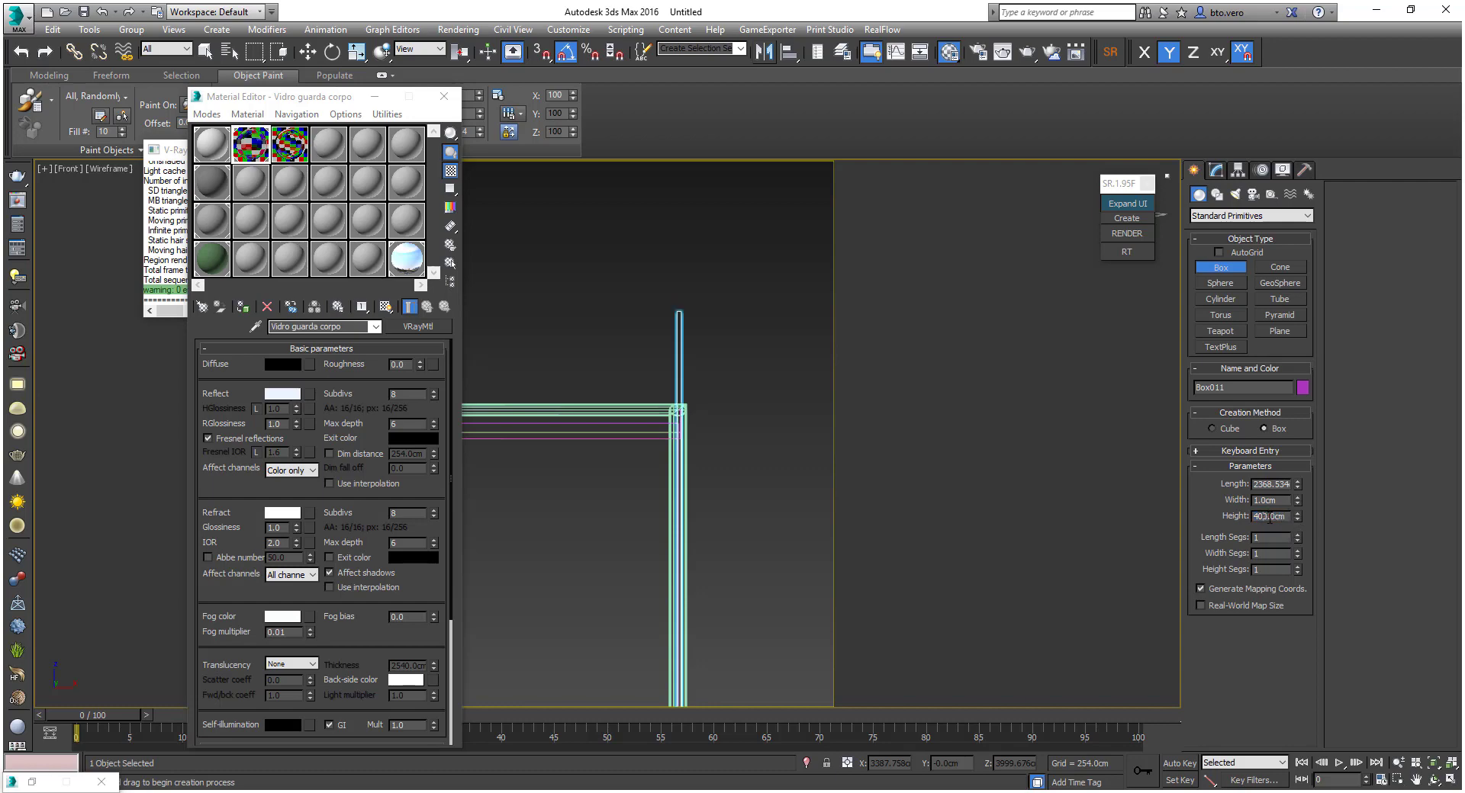
key(Return)
key(Return)
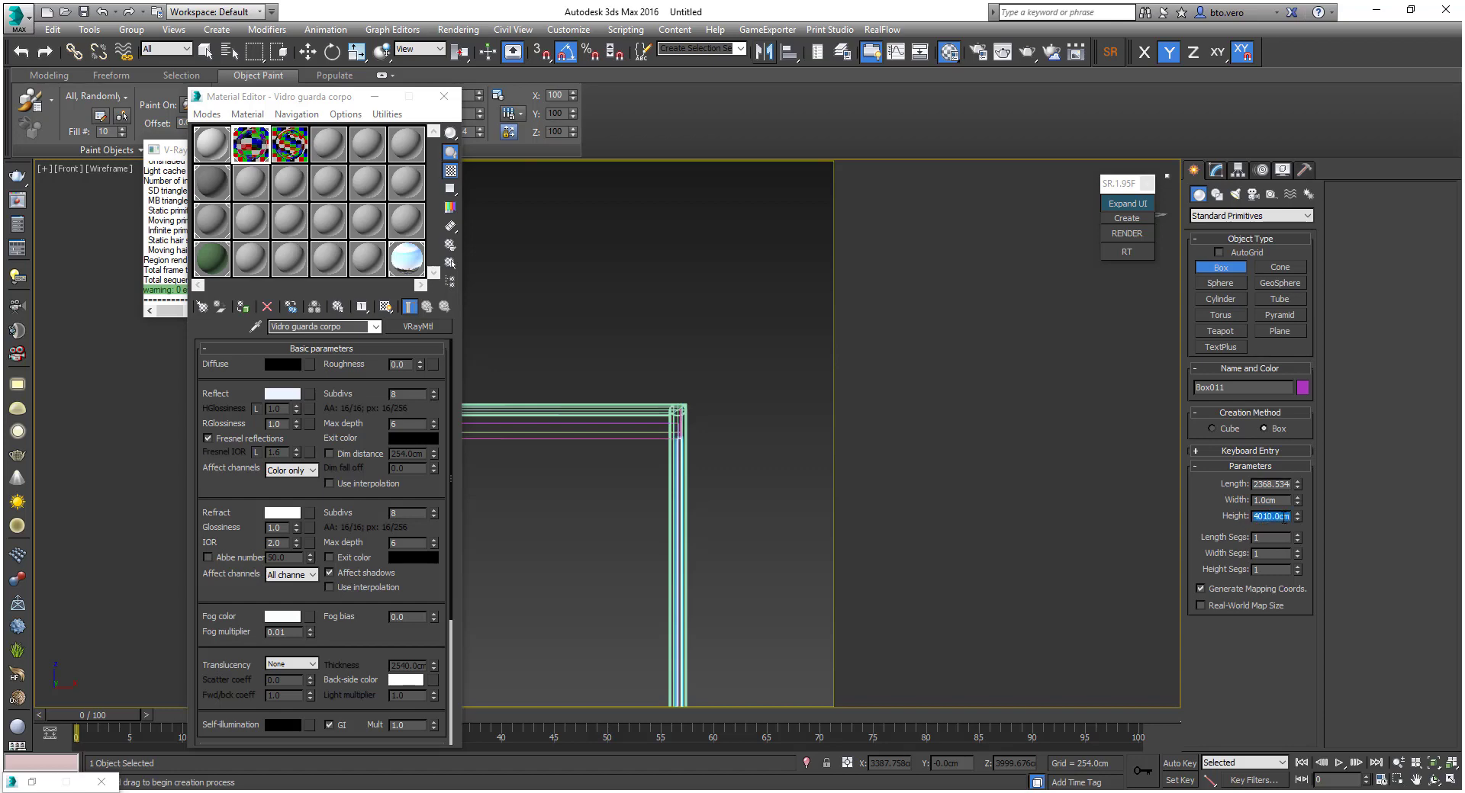
click(1273, 519)
text(5)
key(Return)
middle_drag(509, 392, 534, 320)
Assign the Vidro guarda corpo glass material to the thin box, briefly test render the camera view and close the frame buffer
click(265, 146)
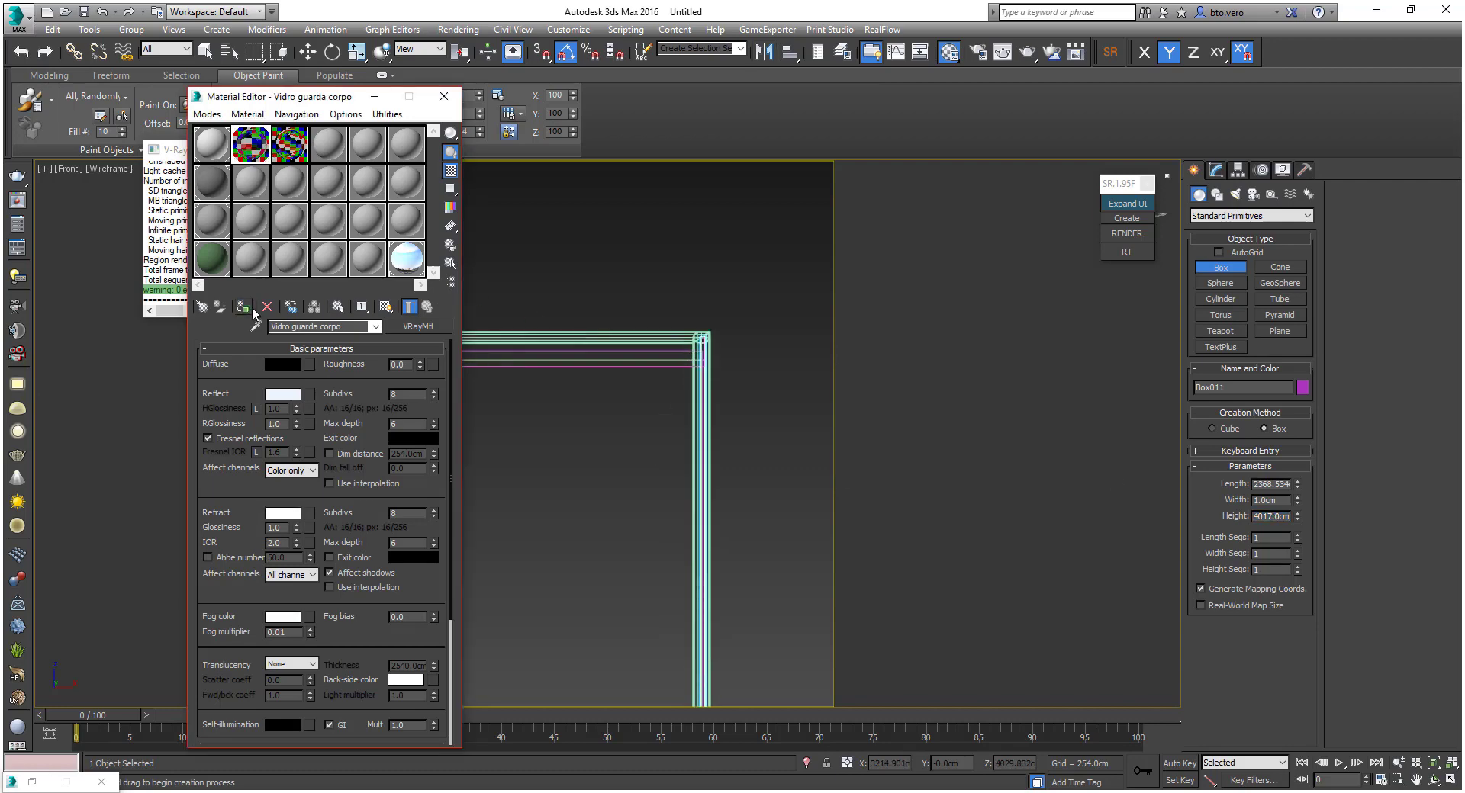
key(v)
key(c)
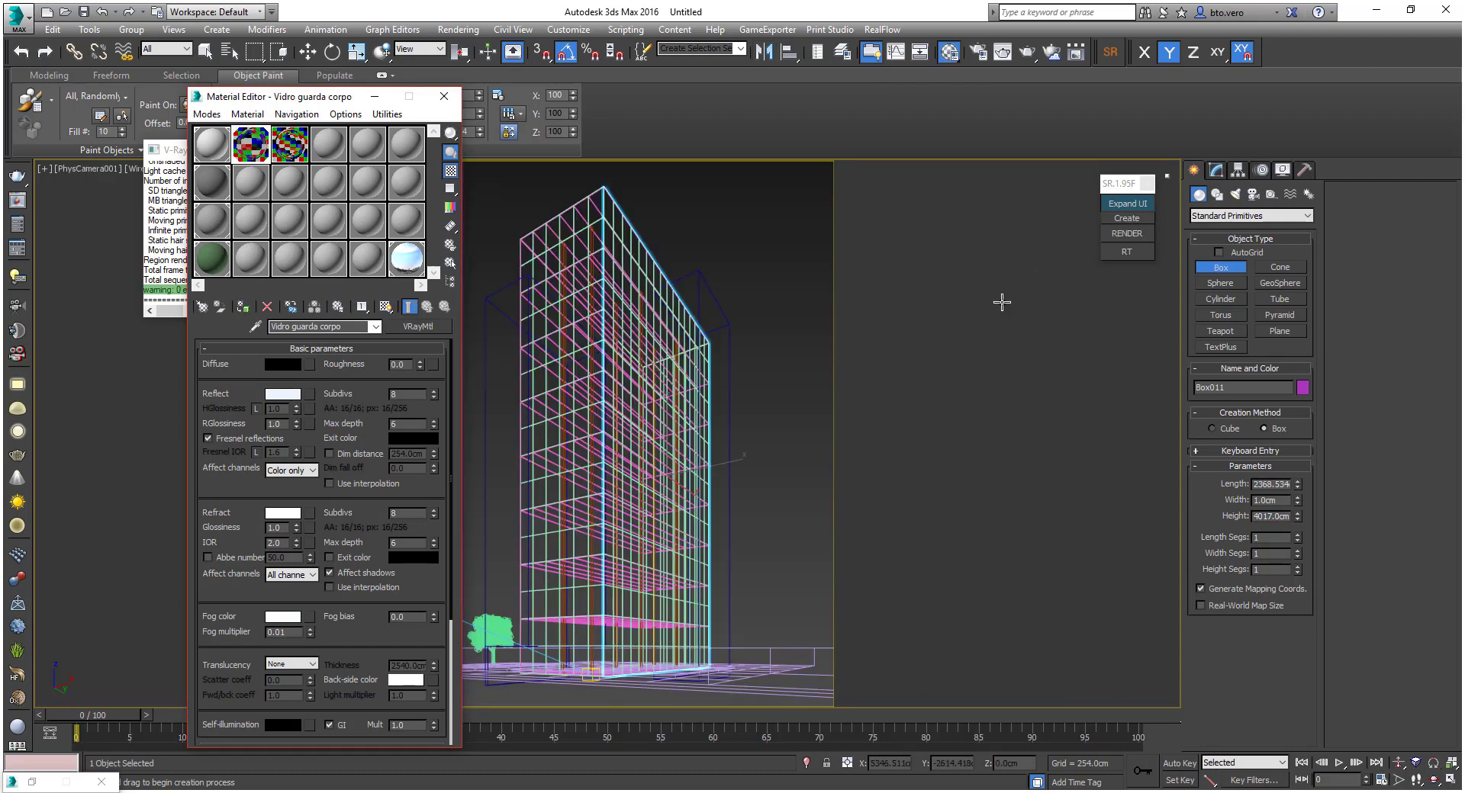
click(1000, 301)
click(1123, 236)
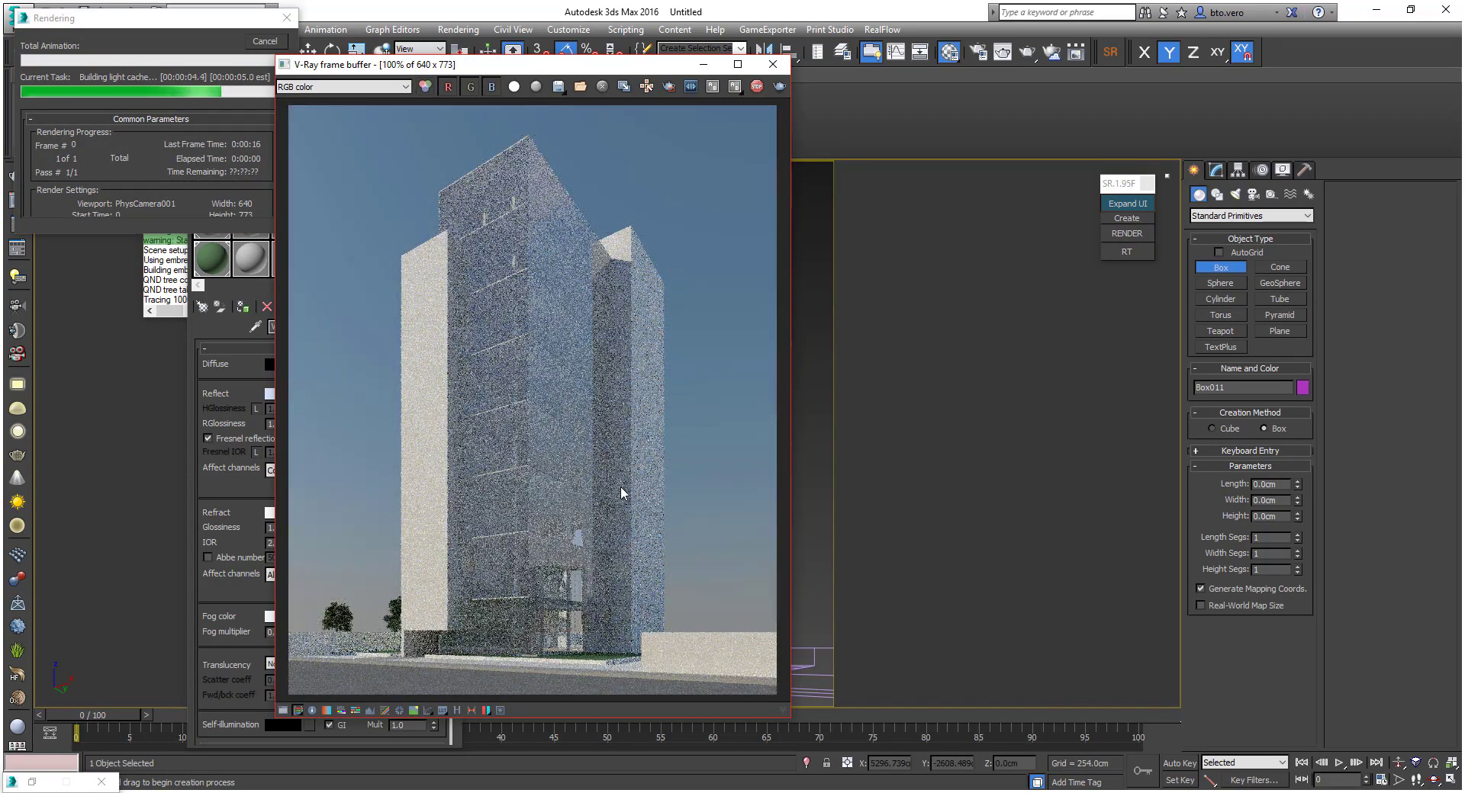
click(263, 42)
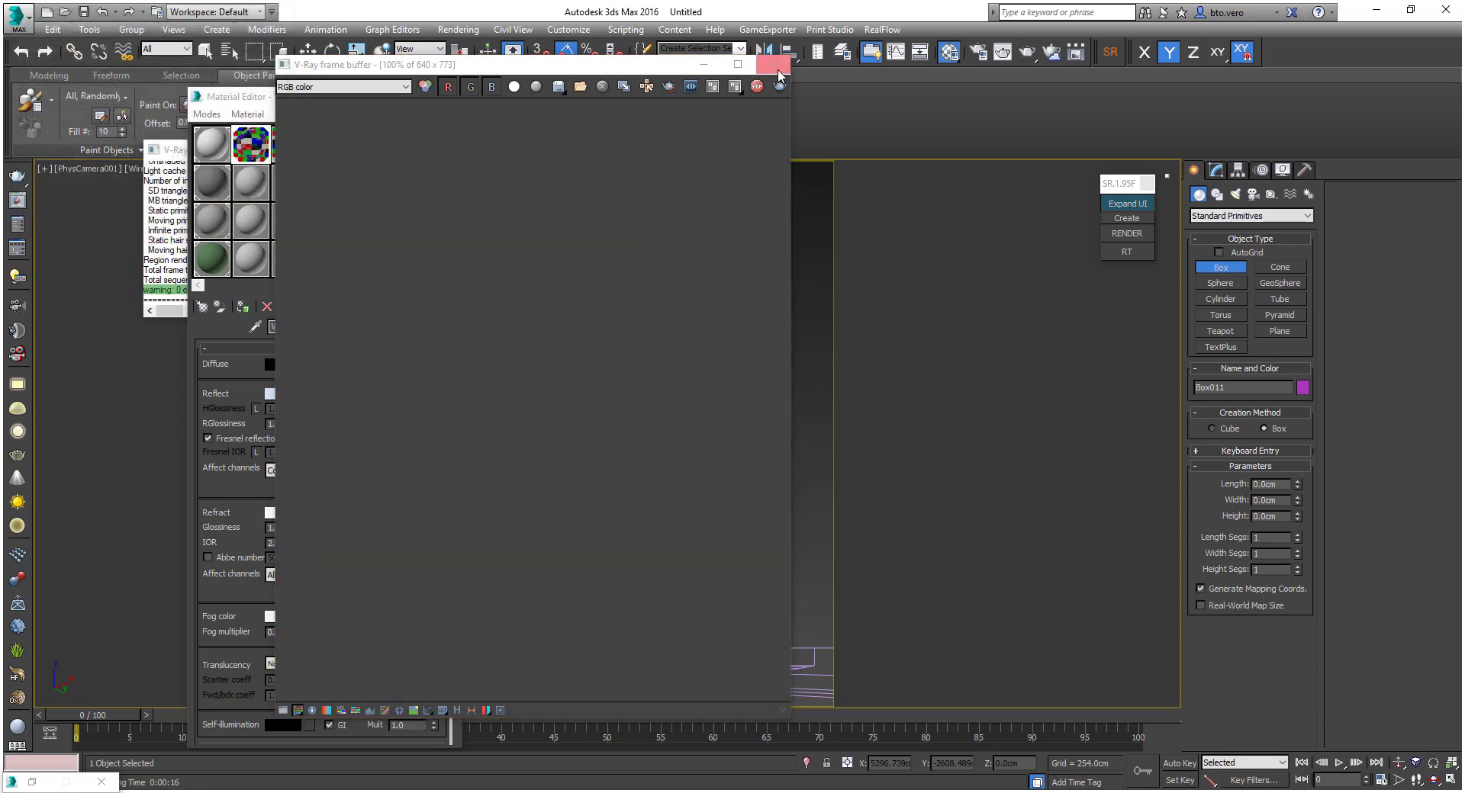
click(773, 64)
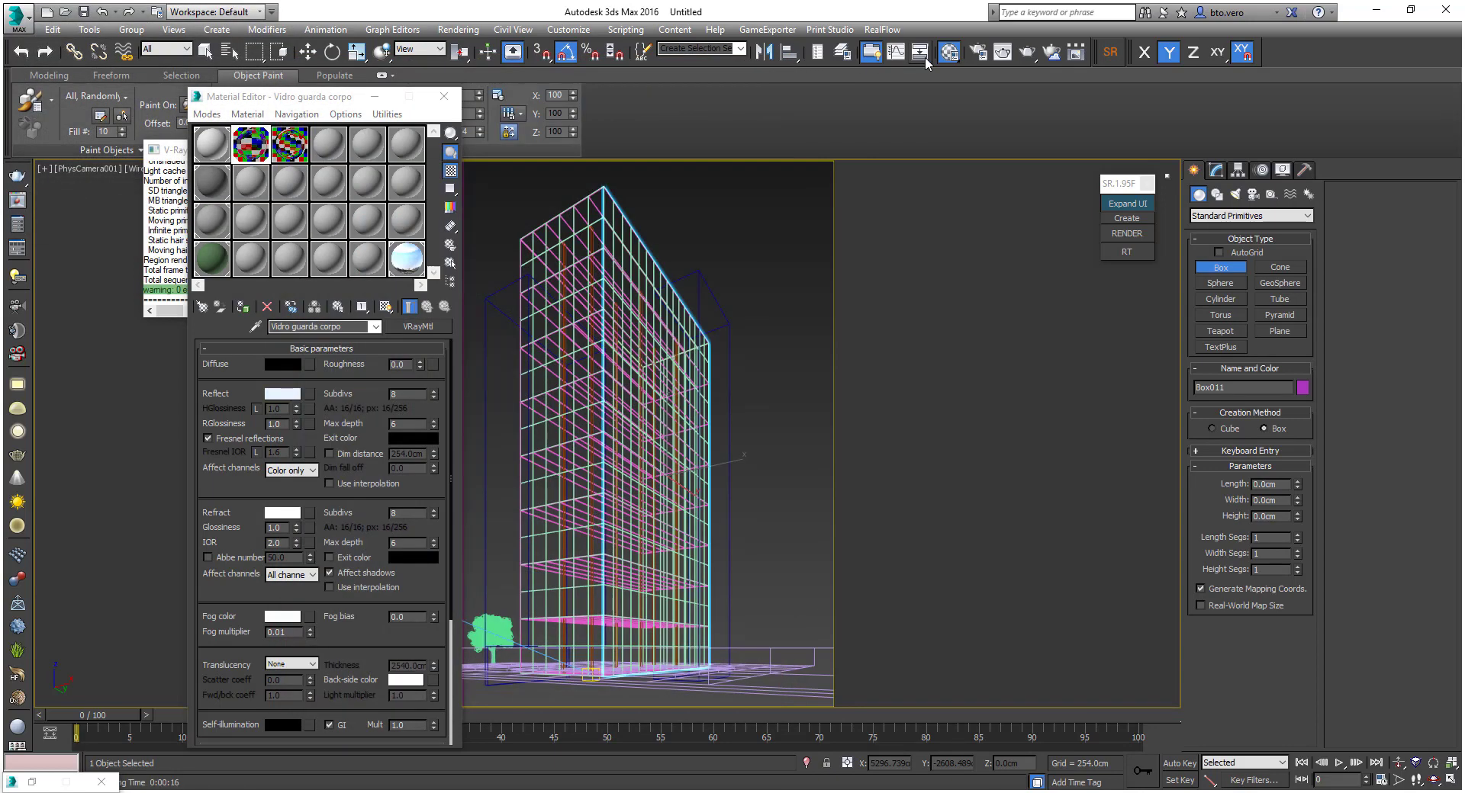
Set the Vidro guarda corpo material's refraction IOR to 3.0 and fog multiplier to 0.04, and review its fog color
double_click(280, 542)
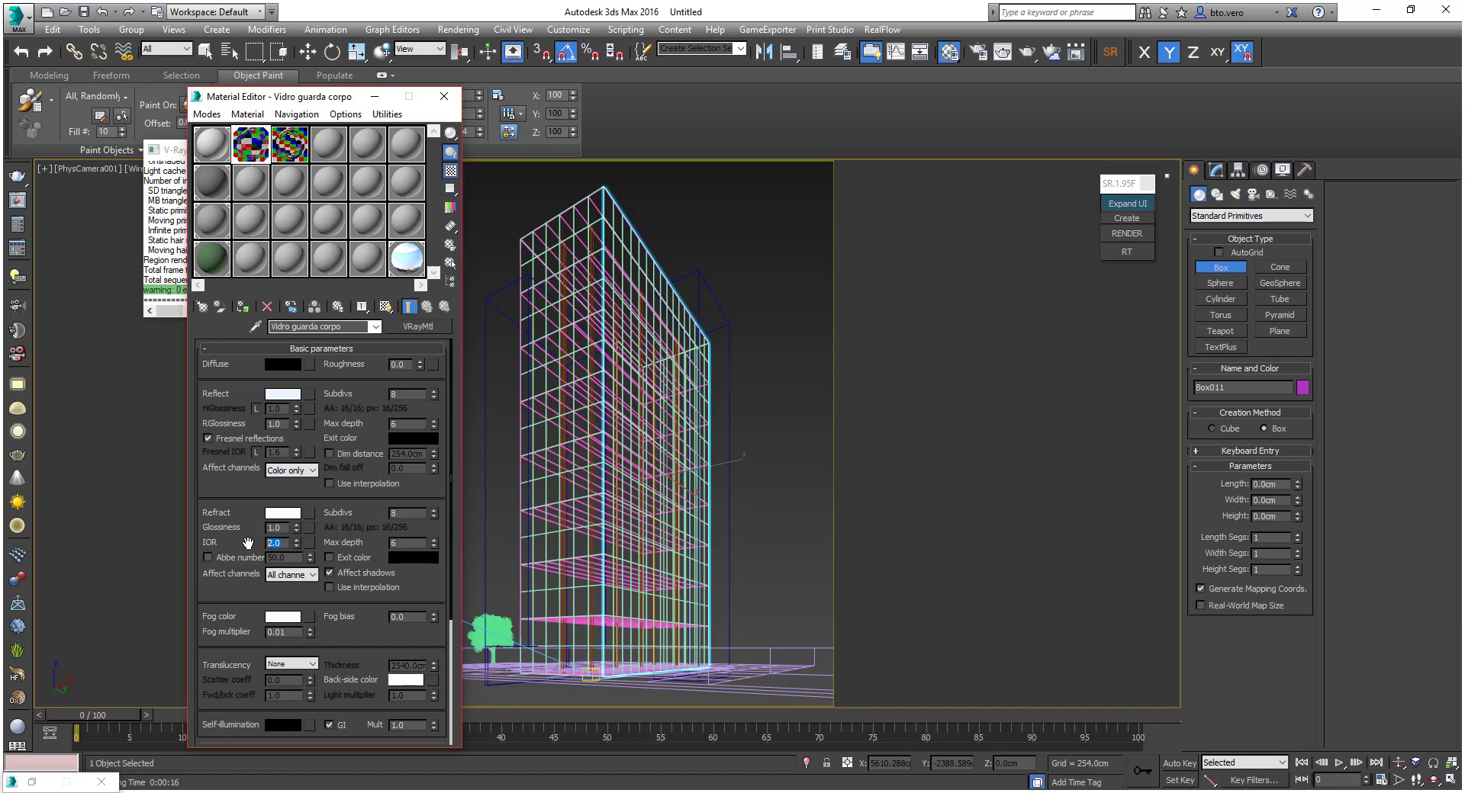
text(3)
key(Return)
click(284, 631)
key(BackSpace)
click(284, 616)
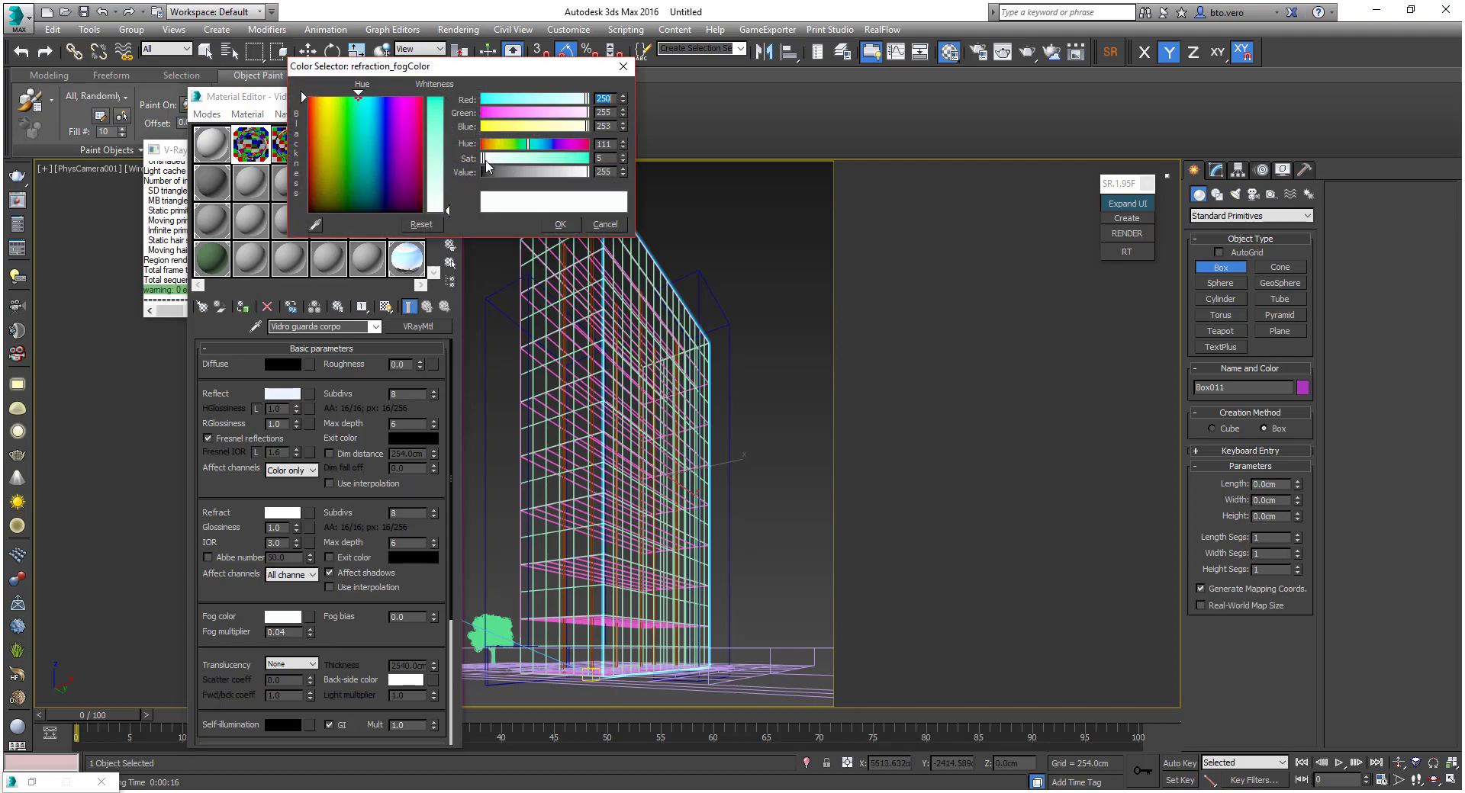
click(560, 225)
Test render the camera view and examine the glass reflections on both facades, from the entrance up to the whole tower
click(1121, 234)
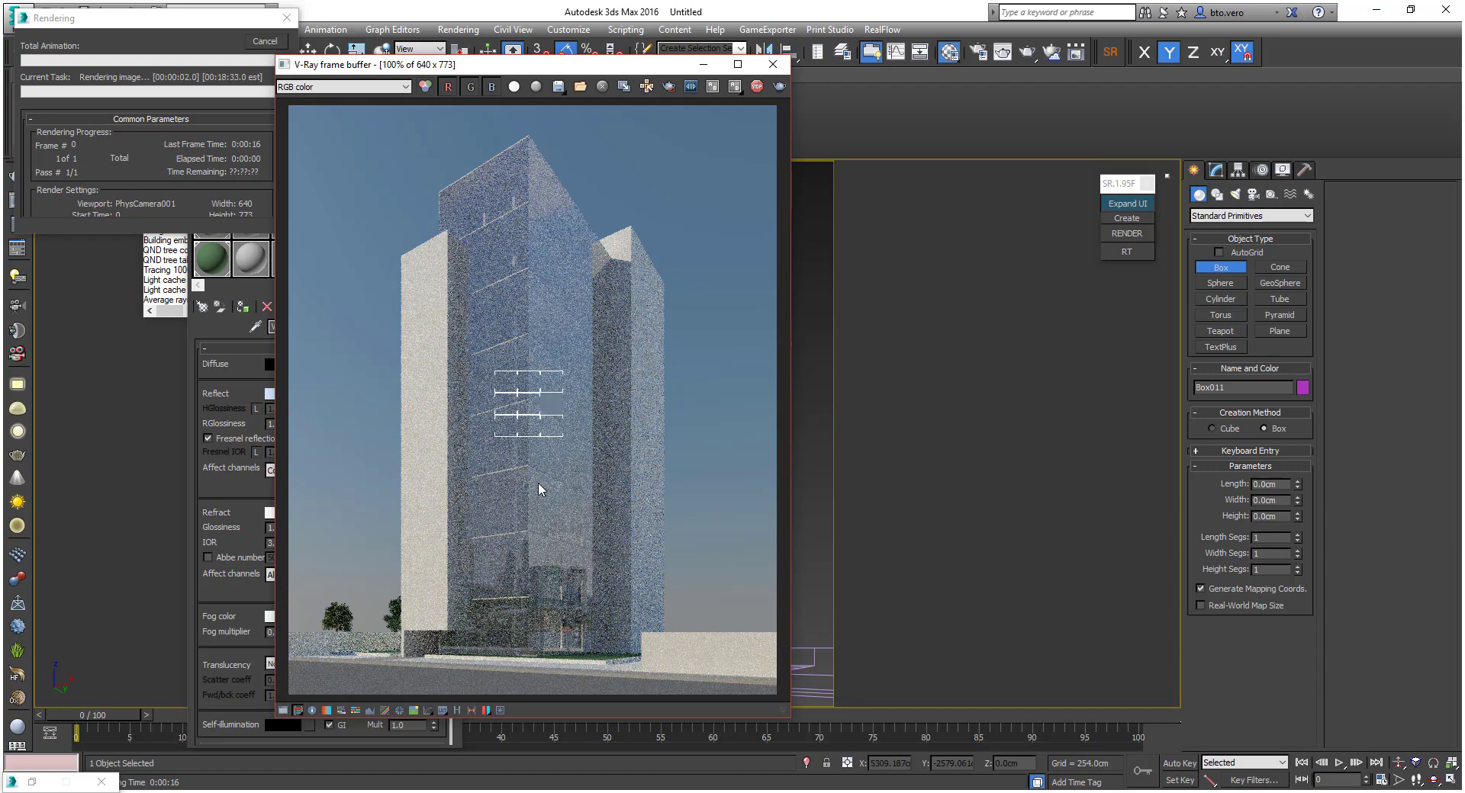
scroll(525, 478, up, 2)
scroll(551, 291, down, 2)
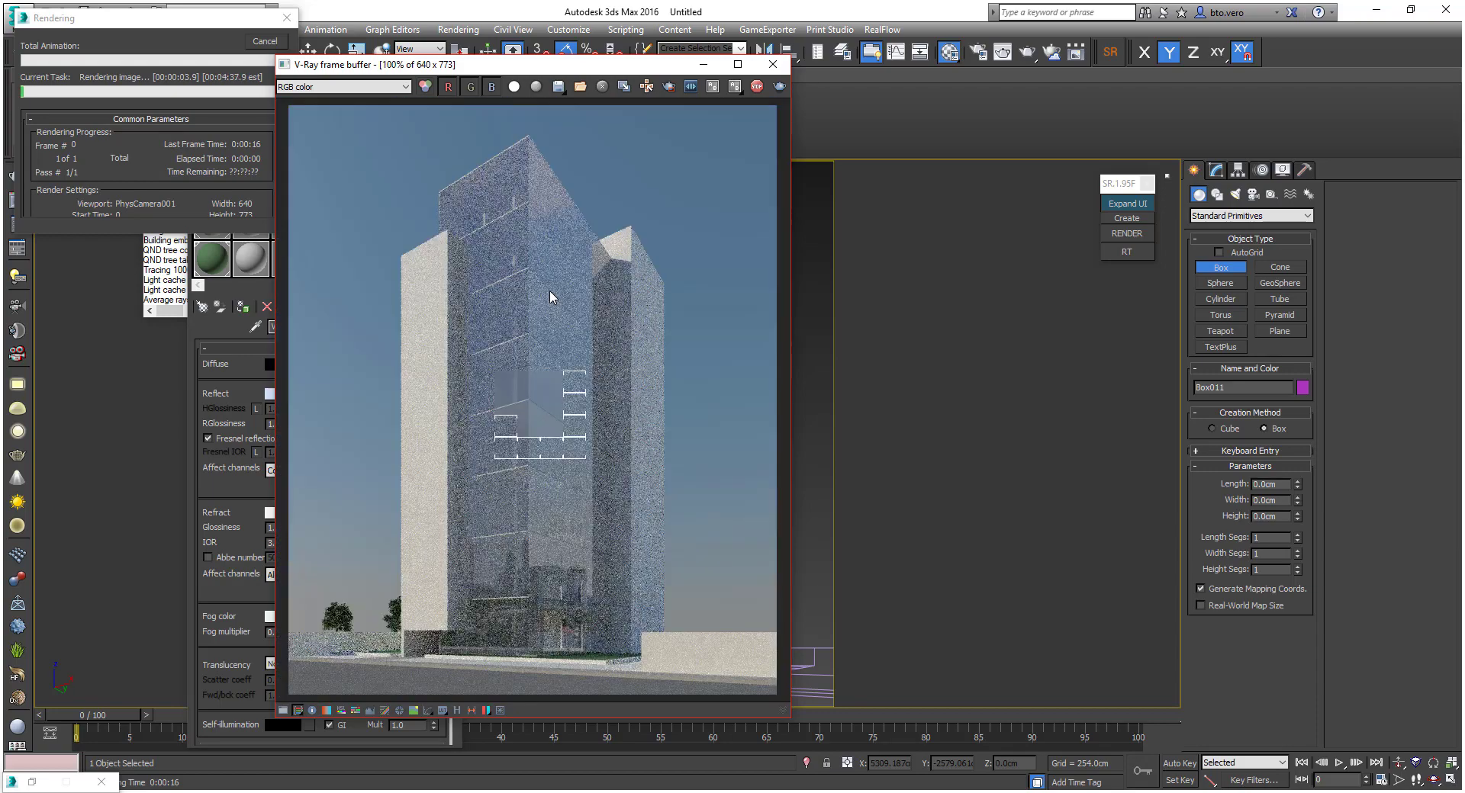
scroll(498, 364, up, 1)
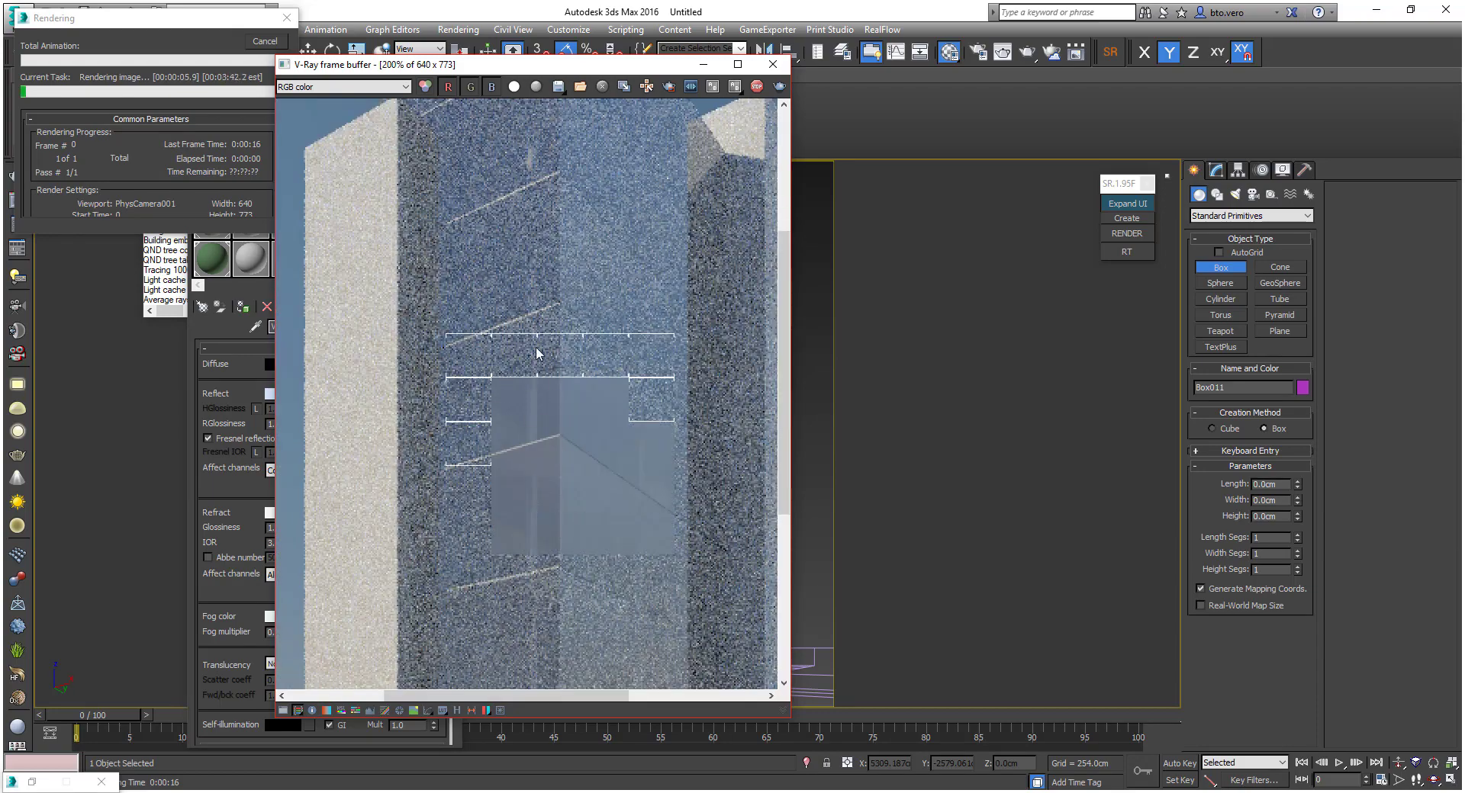
scroll(567, 431, down, 1)
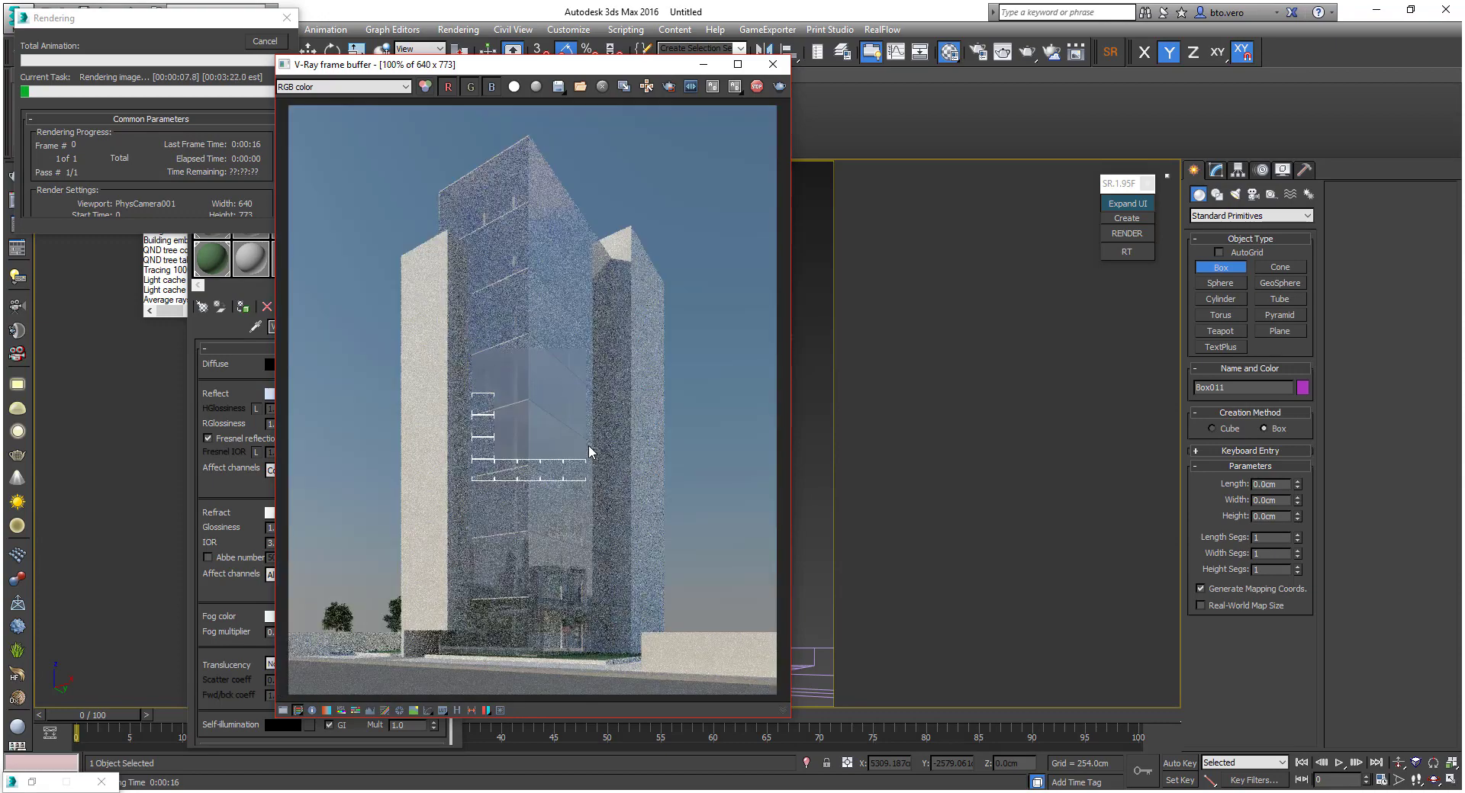
scroll(515, 395, up, 2)
scroll(534, 421, down, 2)
scroll(514, 341, up, 2)
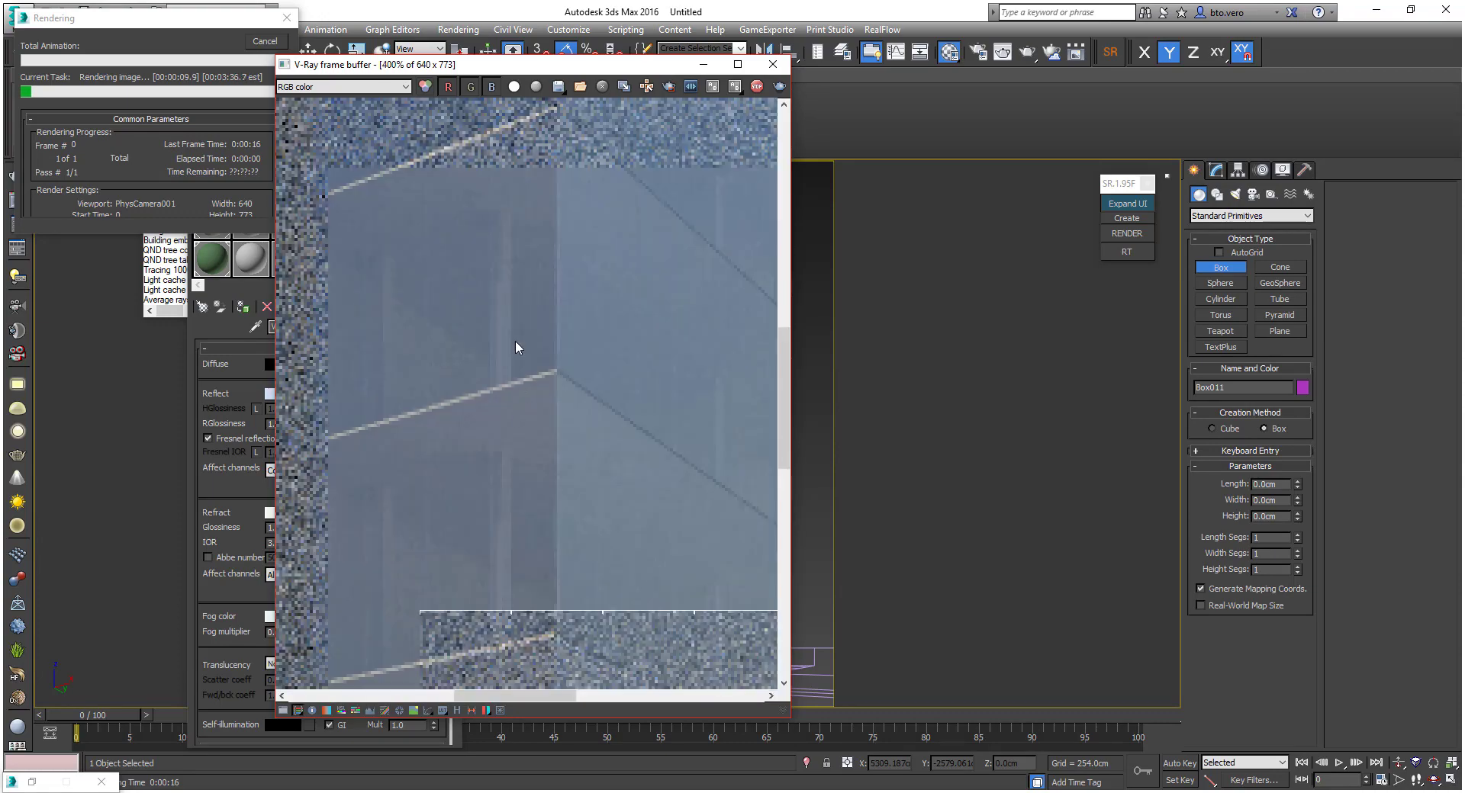
scroll(502, 426, down, 2)
scroll(548, 593, up, 2)
scroll(543, 482, down, 2)
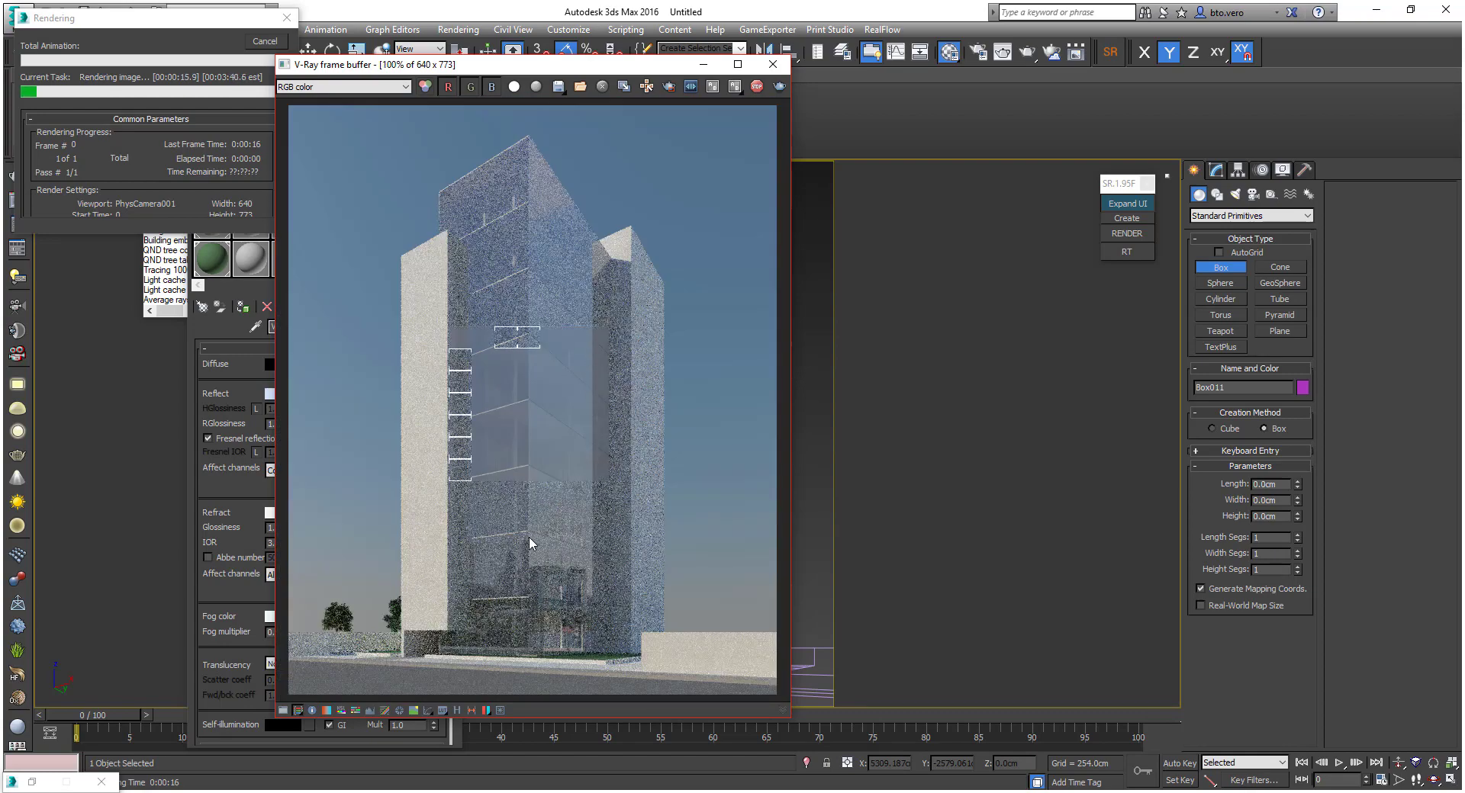
scroll(534, 595, up, 1)
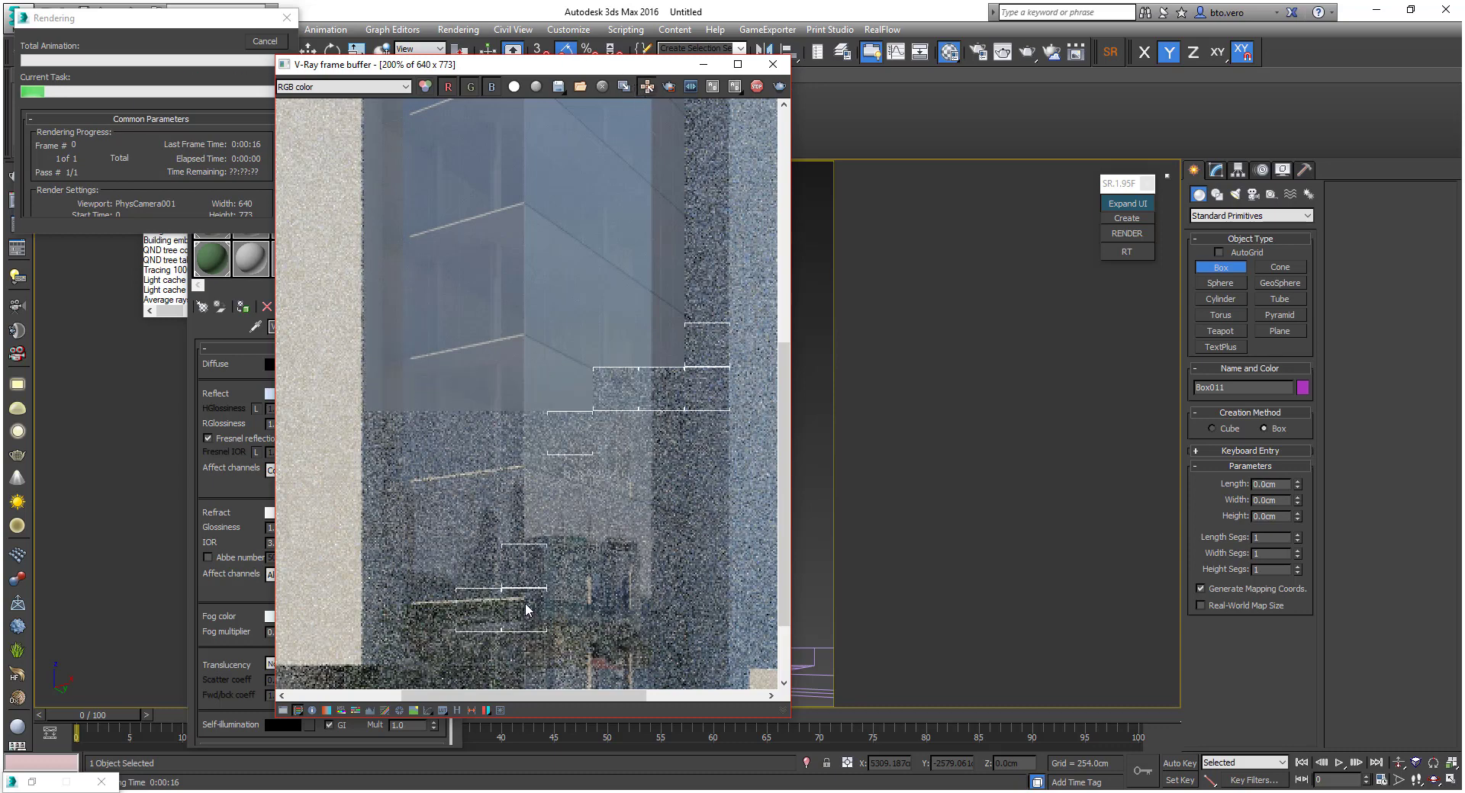
middle_drag(525, 603, 539, 531)
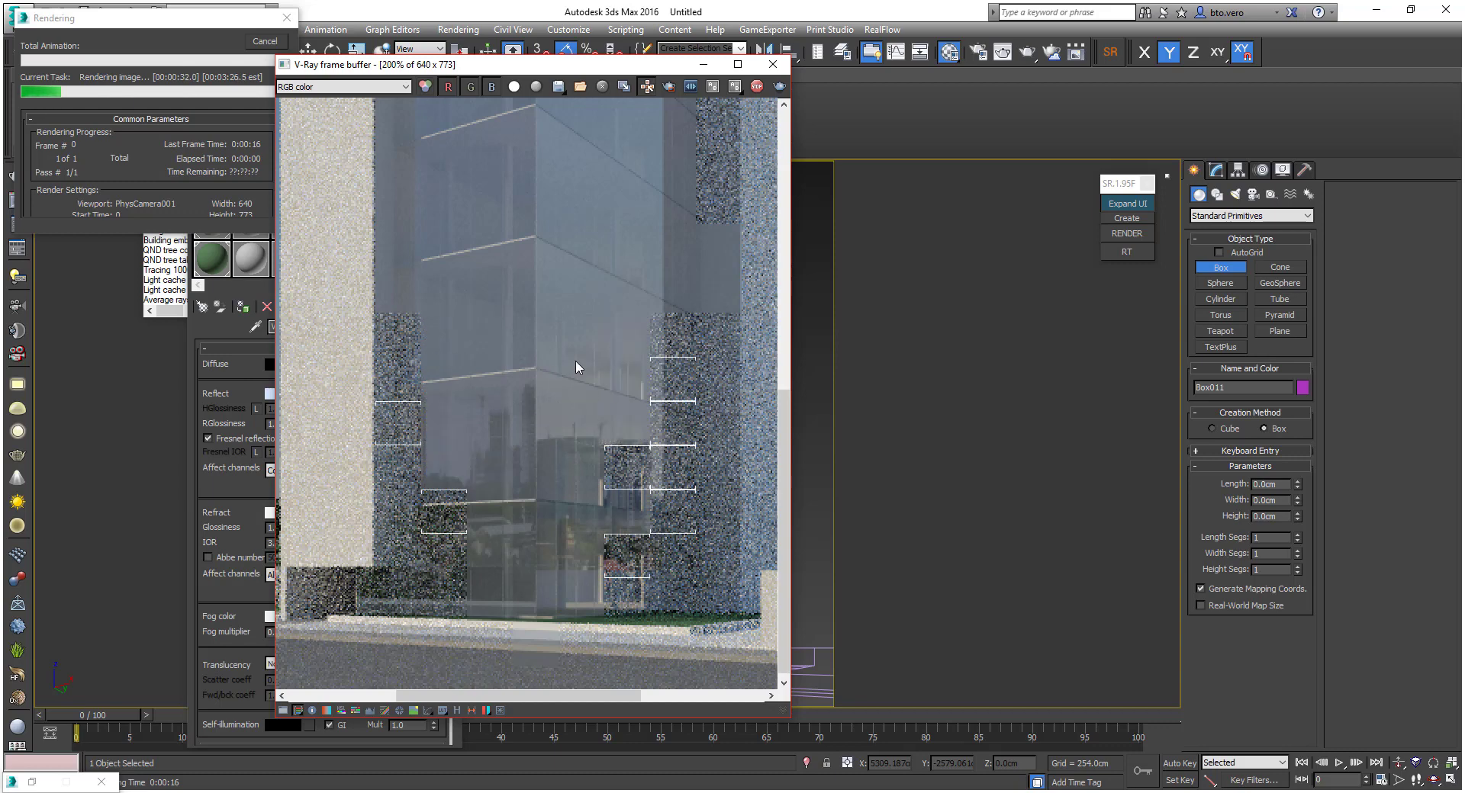
scroll(608, 534, down, 2)
scroll(608, 534, down, 1)
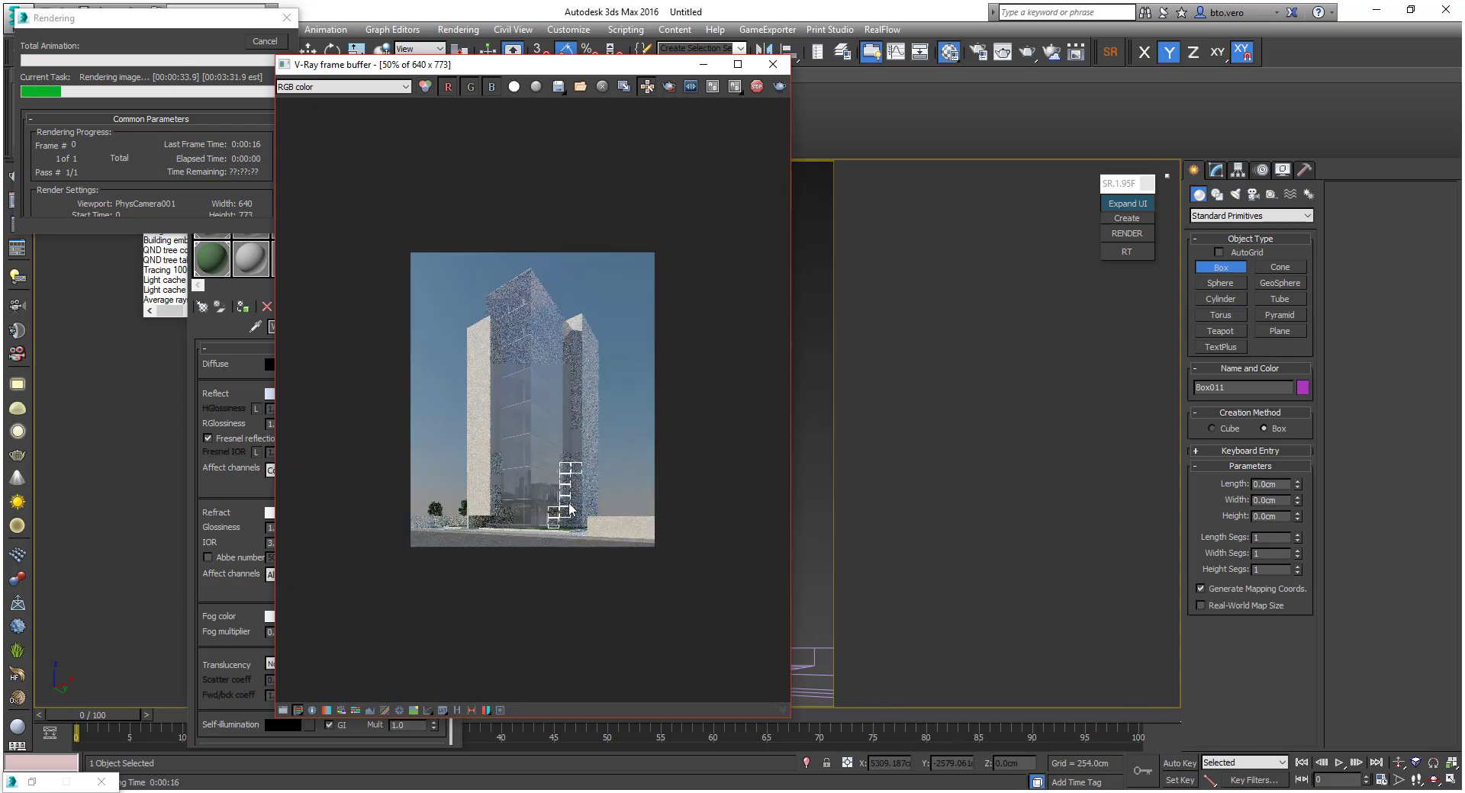
scroll(538, 515, up, 1)
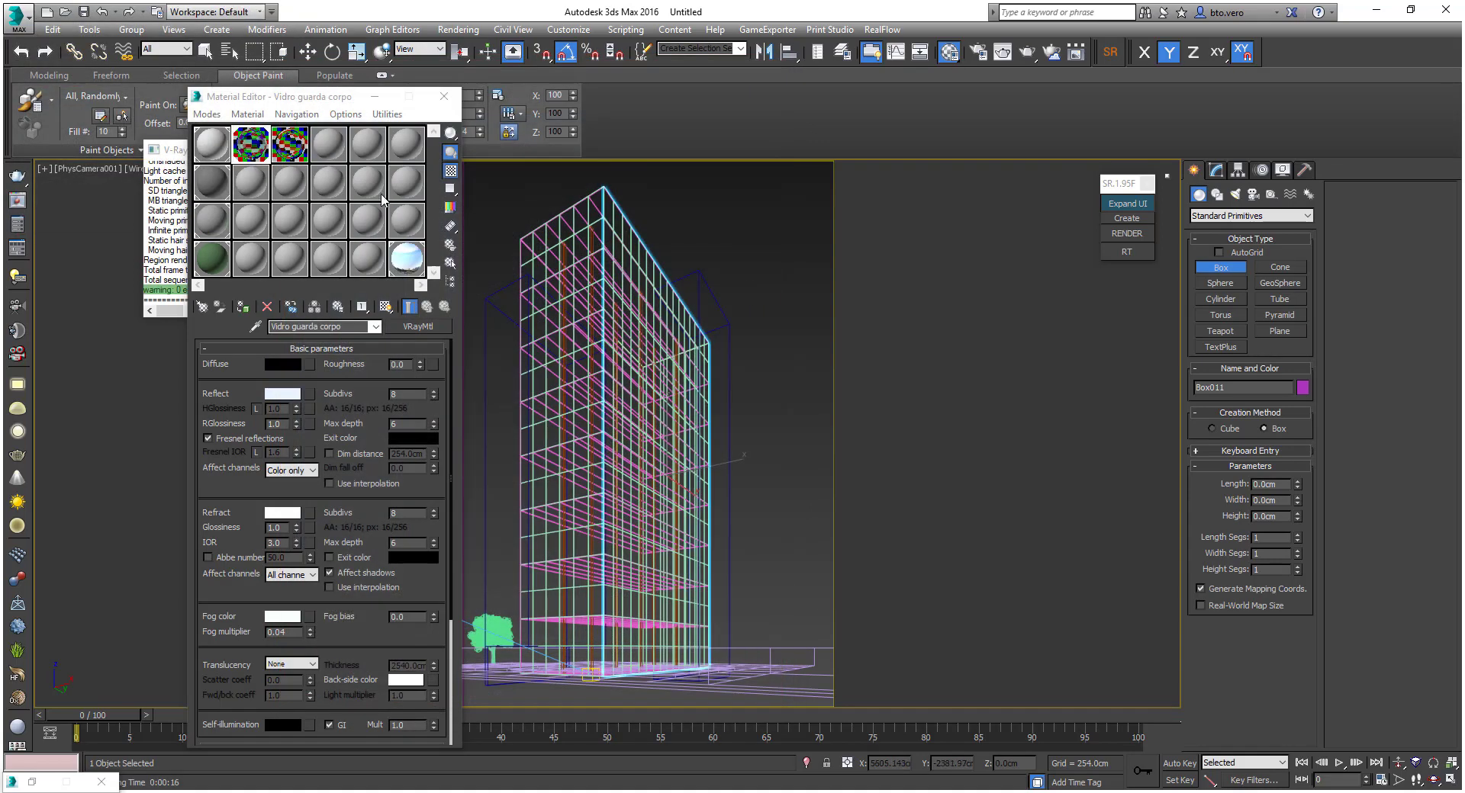
Set the glass material's refraction IOR to 60 and switch the camera view to shaded display
click(253, 151)
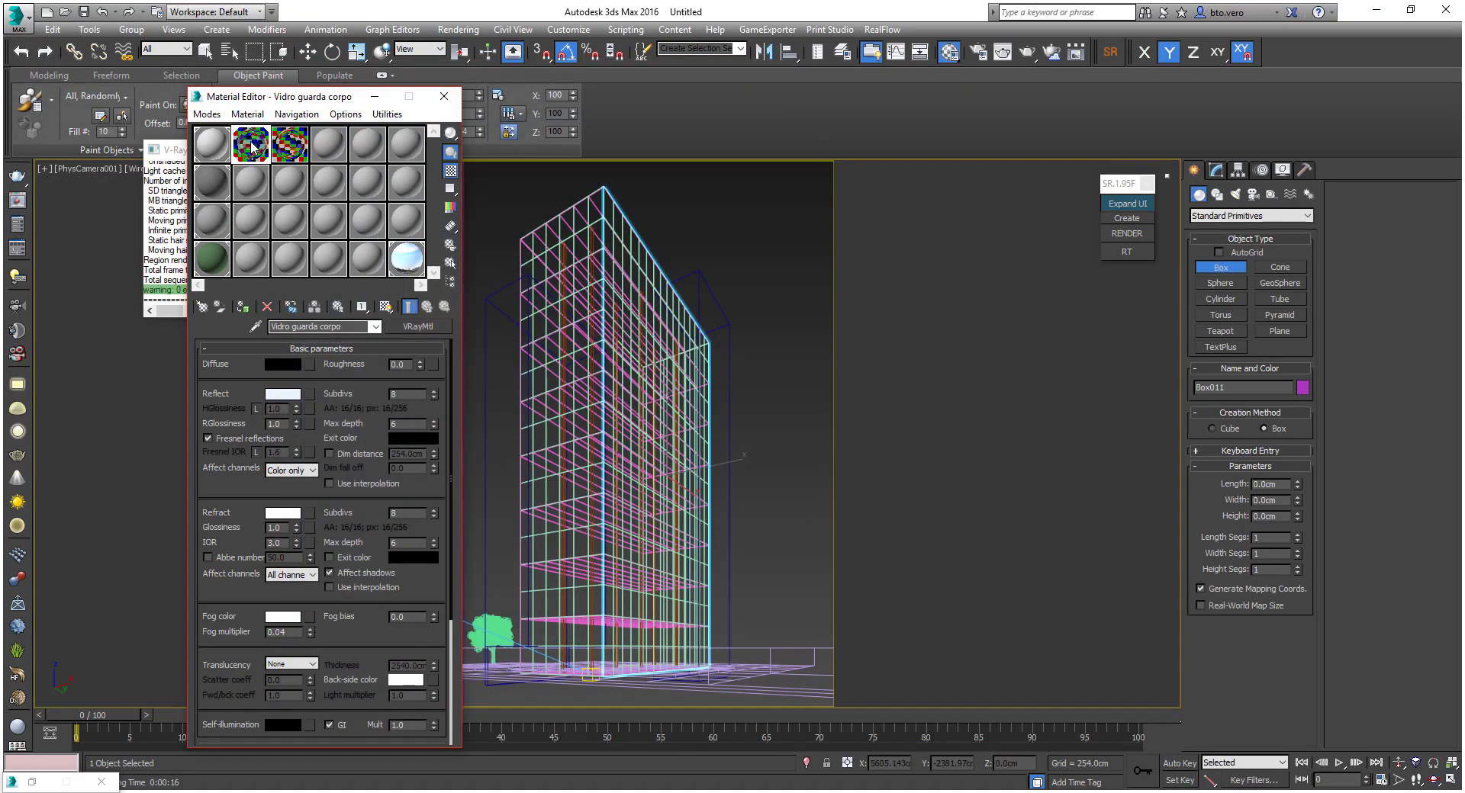
drag(284, 543, 206, 529)
text(60)
key(Return)
click(443, 97)
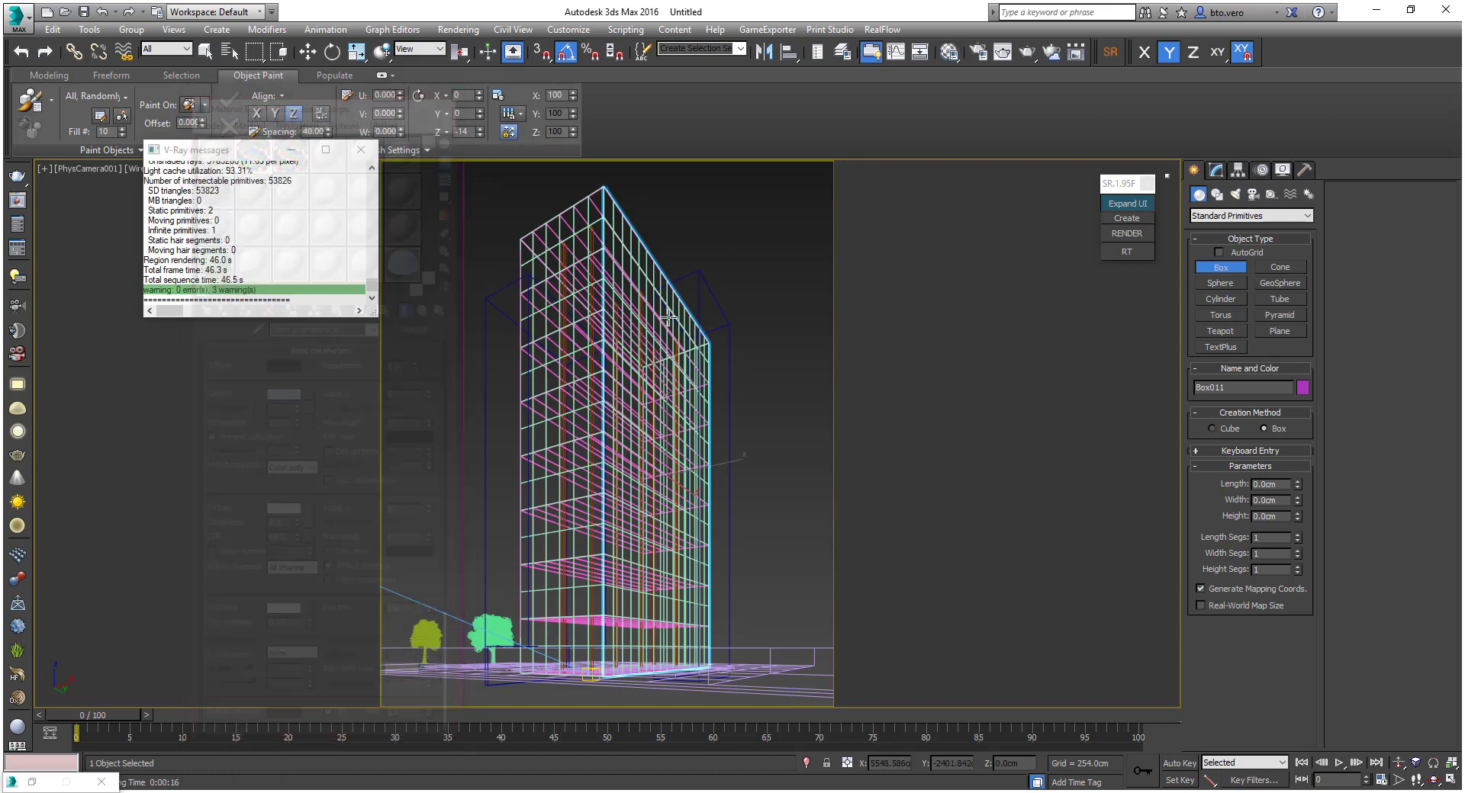
key(F3)
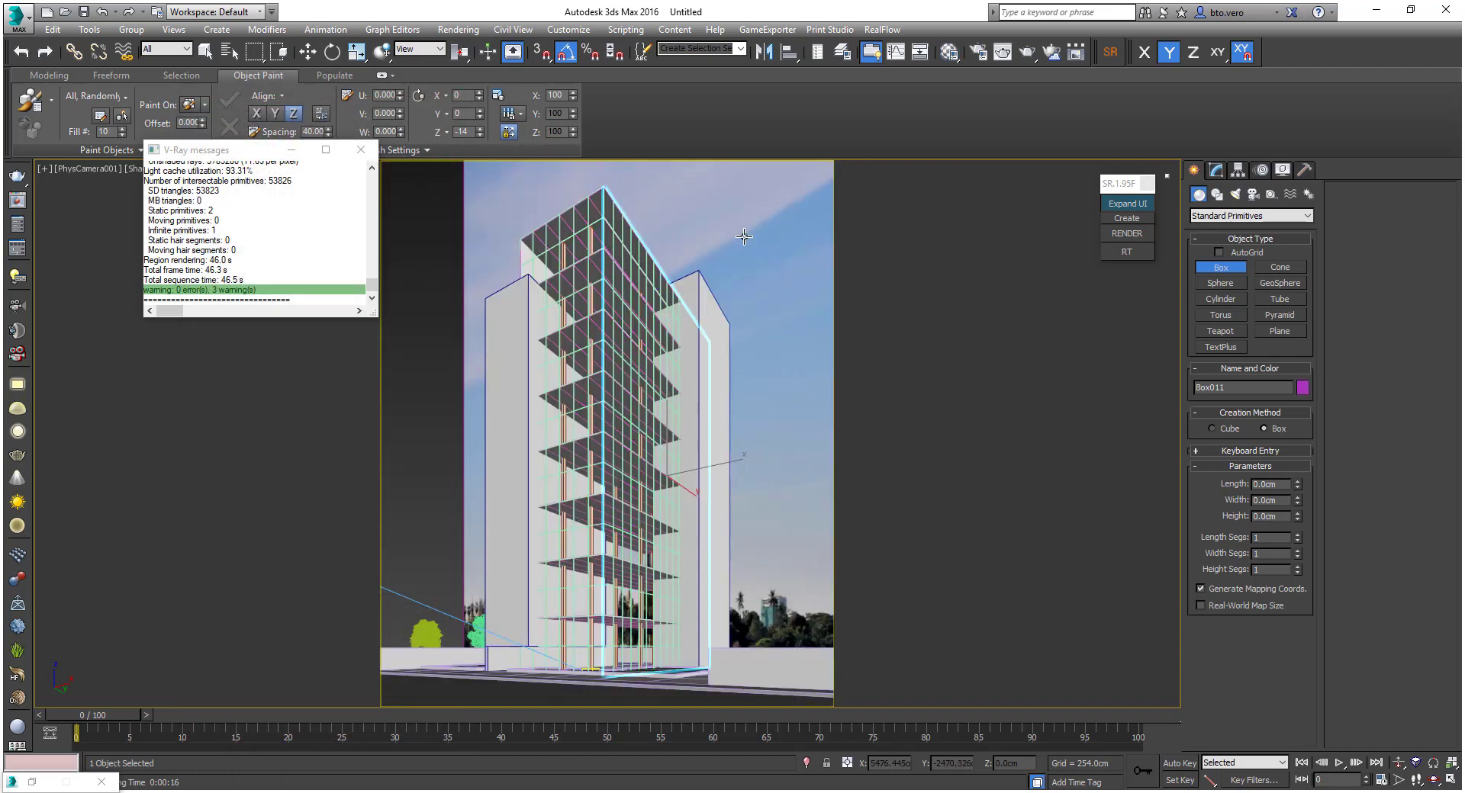
Start adding render elements in the render setup and select VRayRawReflection and VRayRawRefraction
click(978, 52)
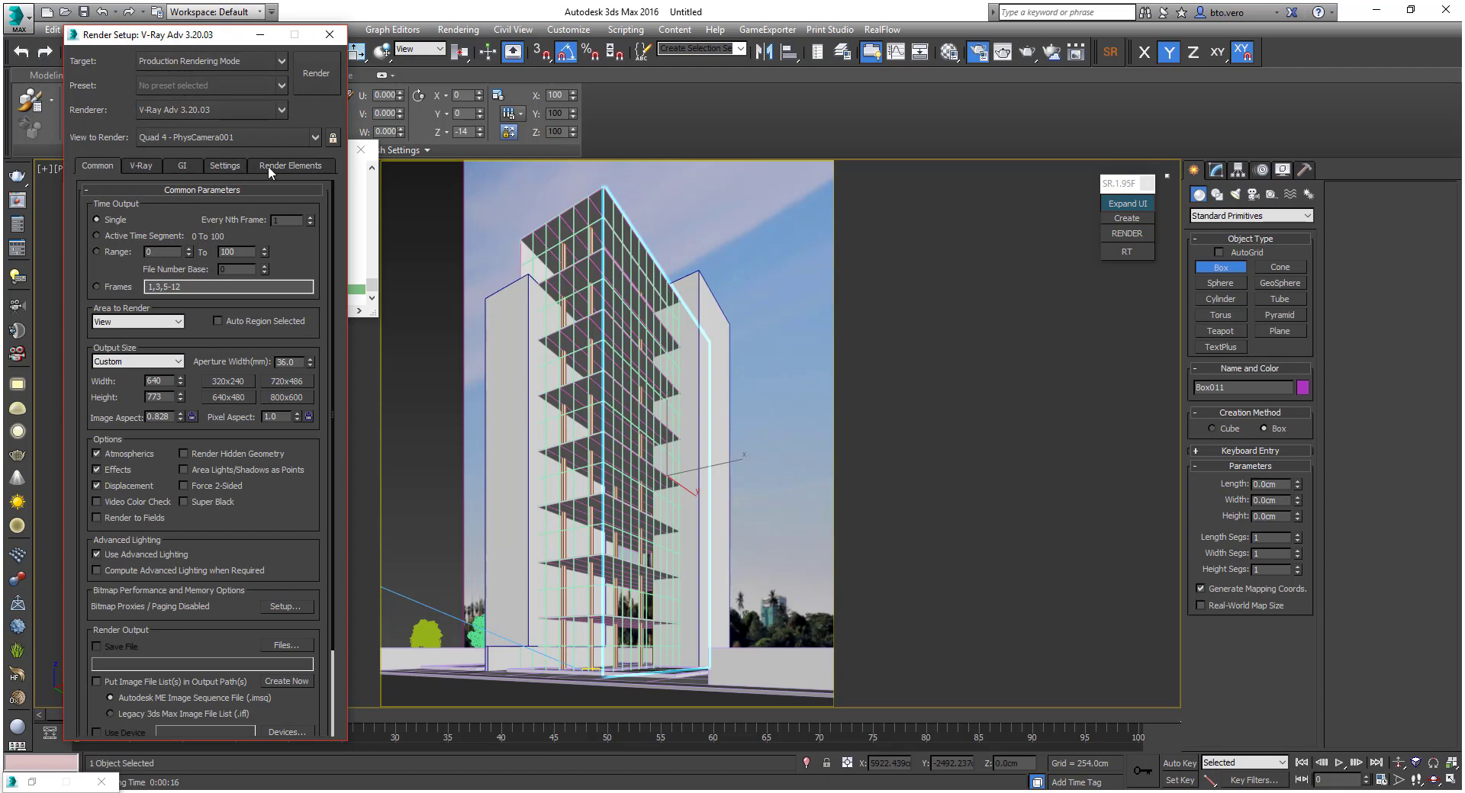
click(317, 168)
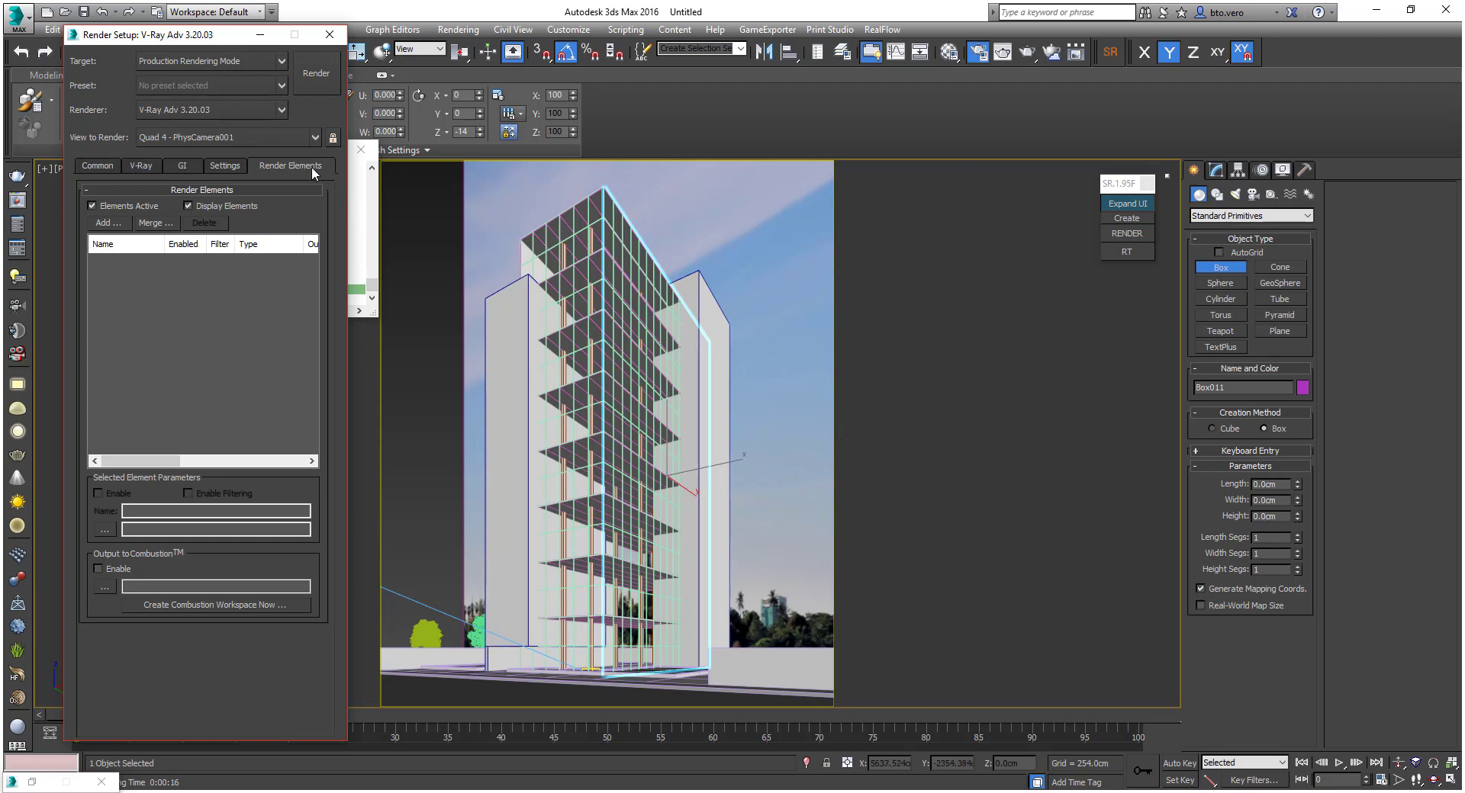
click(111, 228)
drag(323, 297, 308, 421)
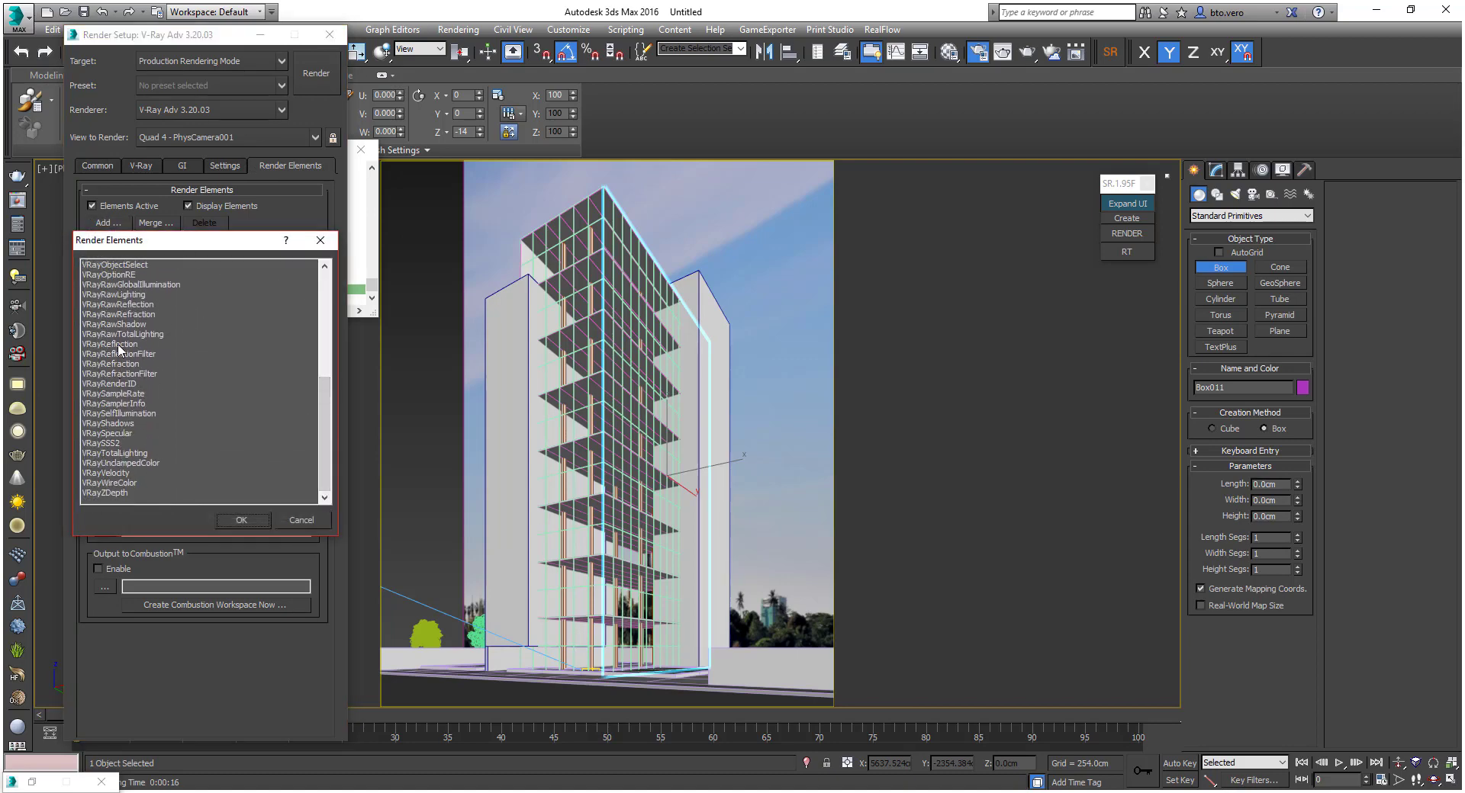
scroll(127, 286, up, 7)
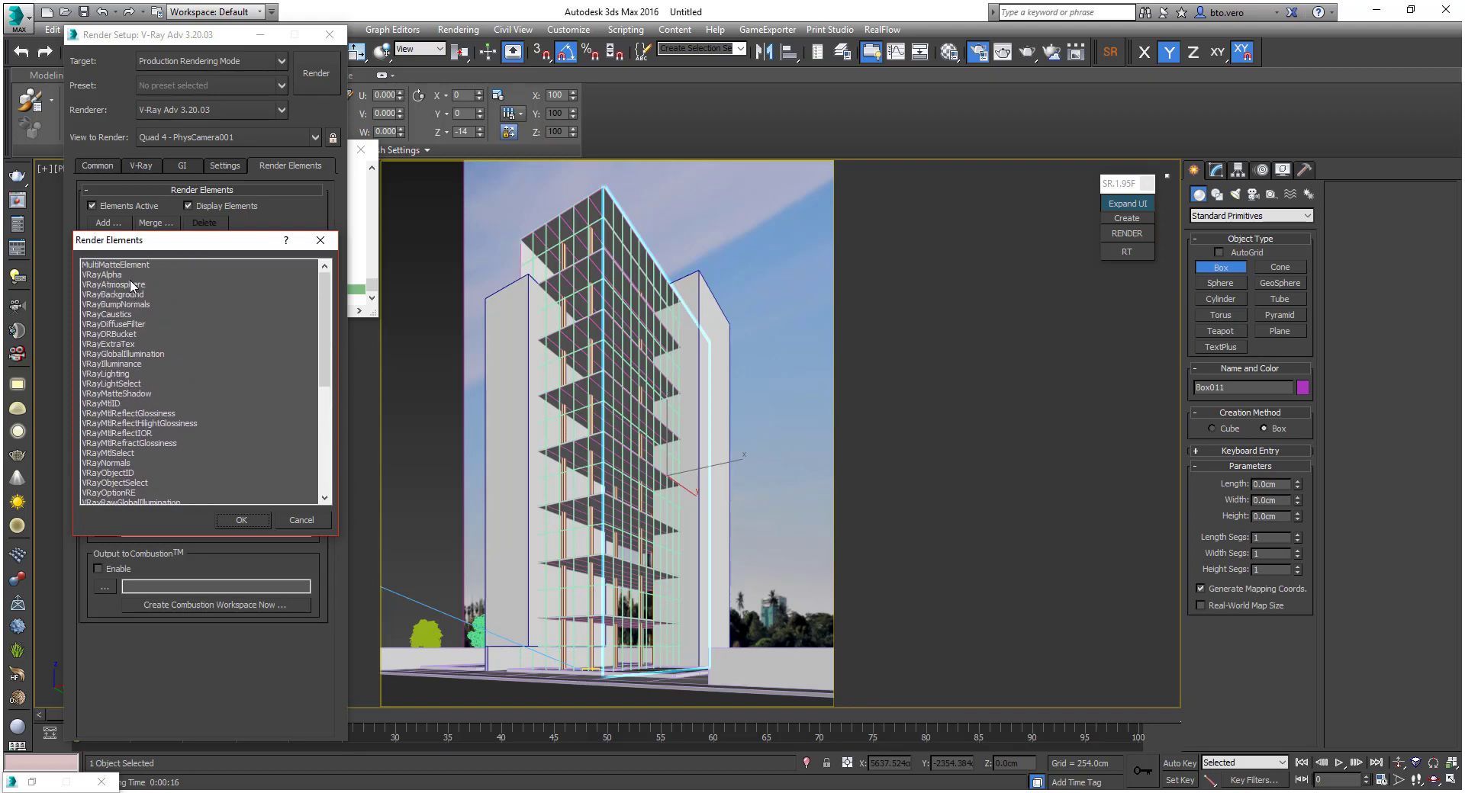
scroll(128, 391, down, 2)
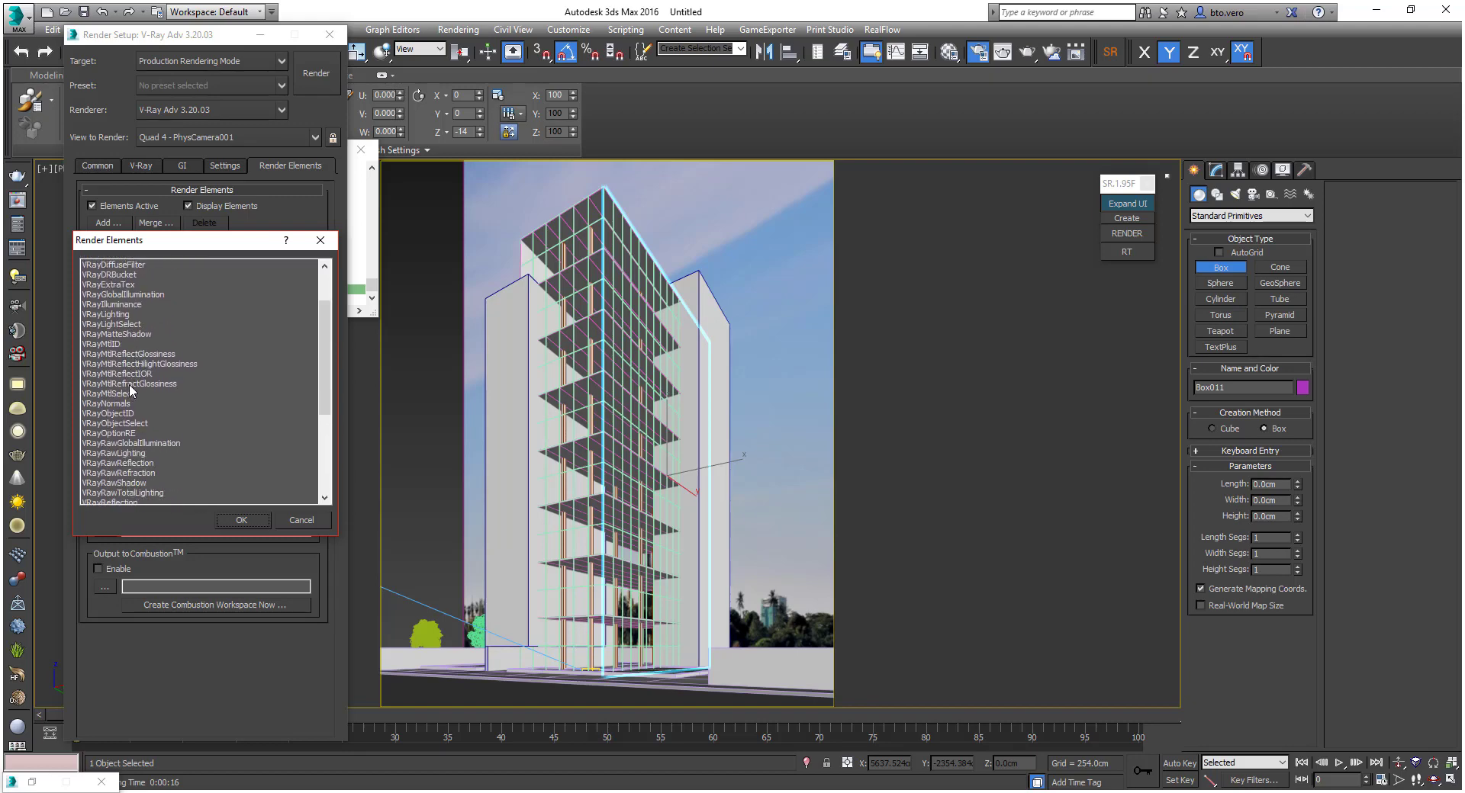
scroll(164, 379, down, 5)
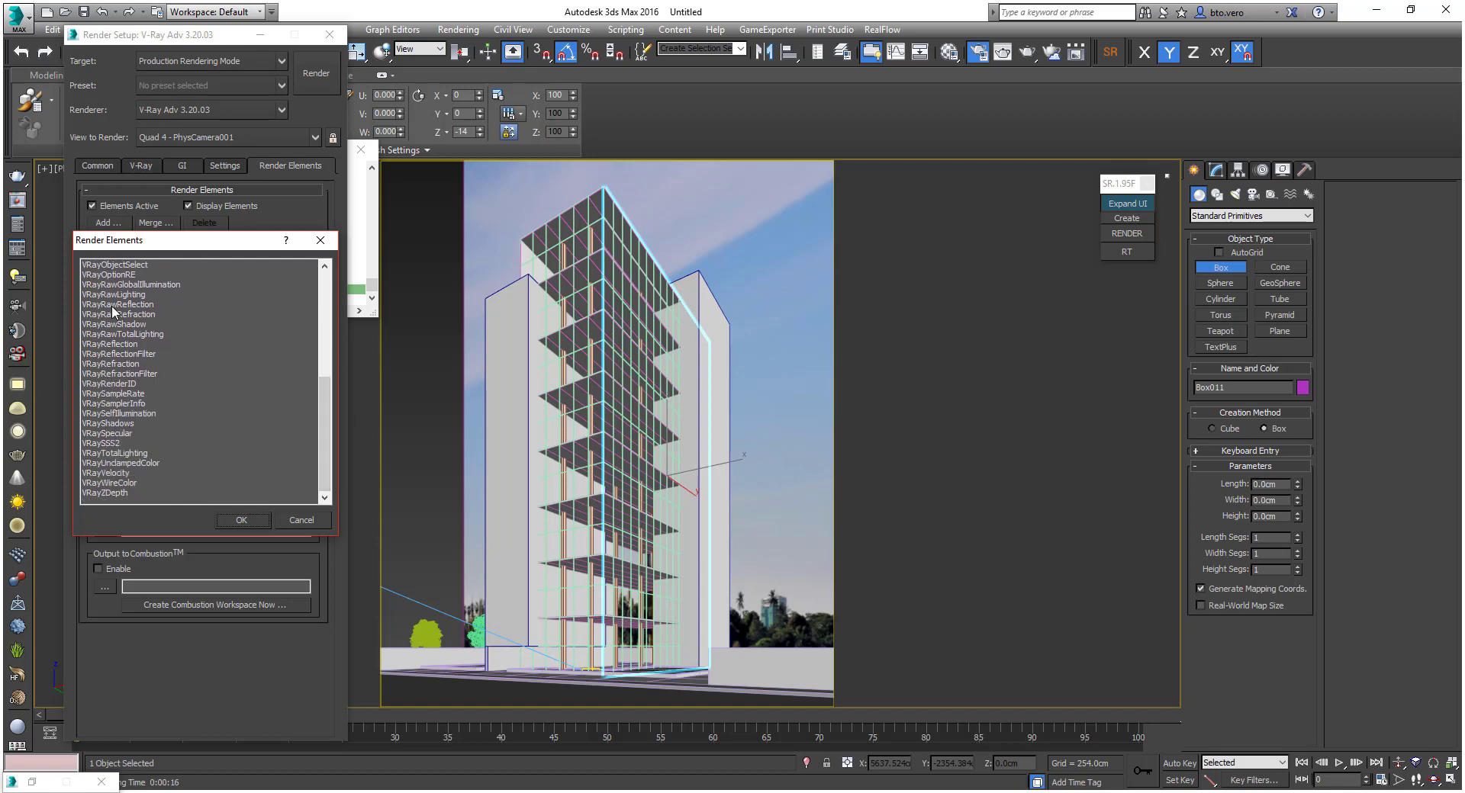
click(145, 305)
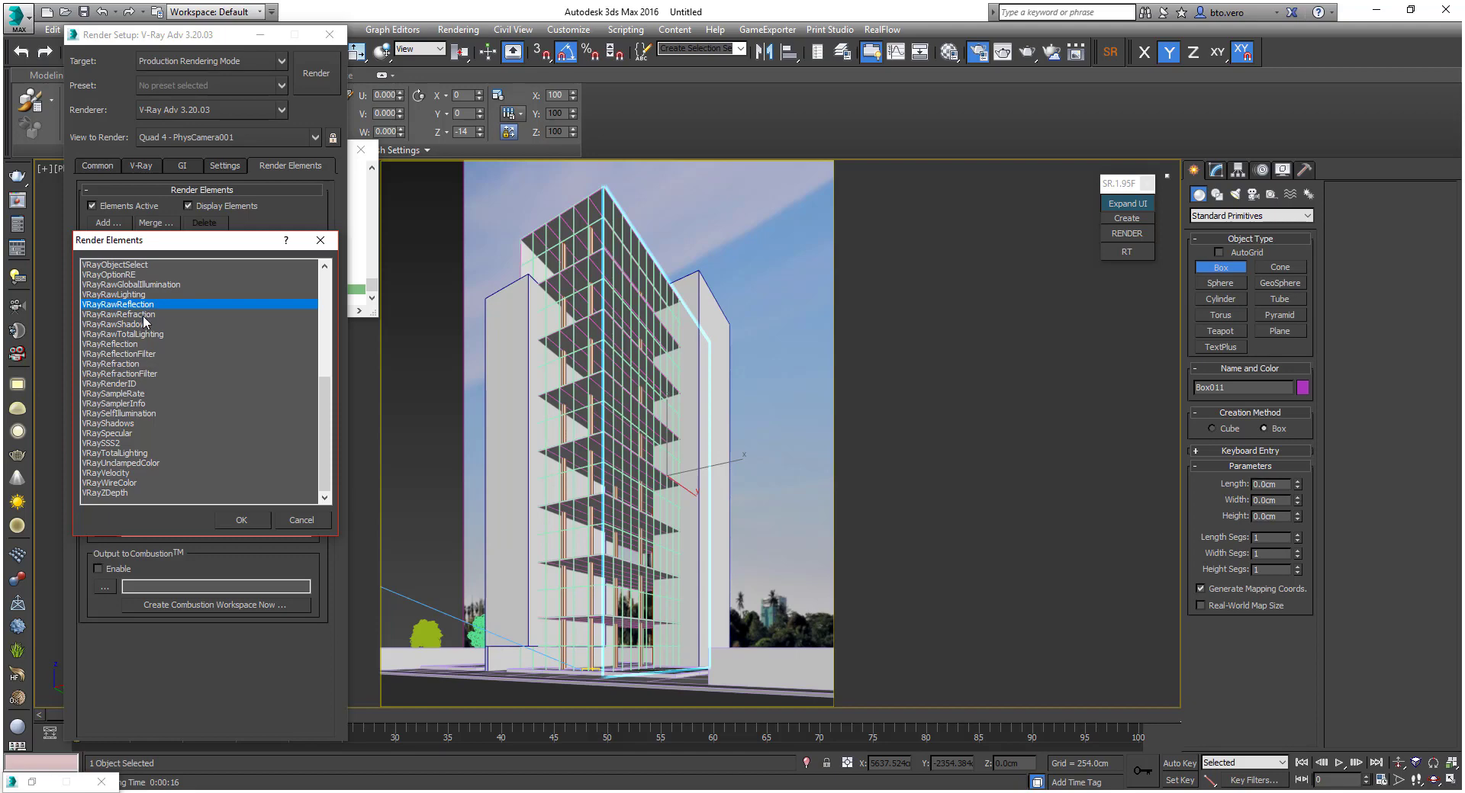
ctrl+click(143, 316)
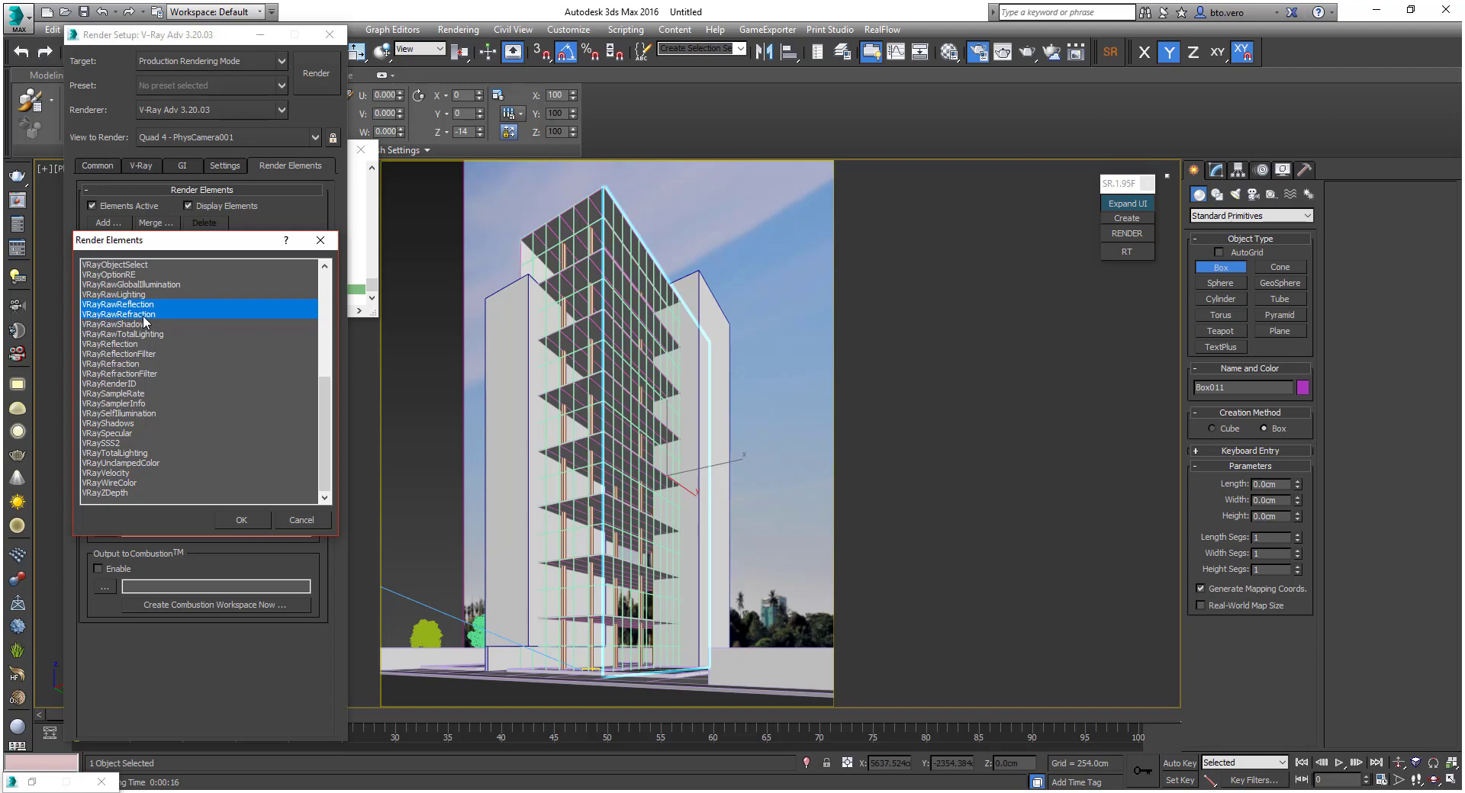
Include VRayRenderID, VRaySpecular and VRayRawGlobalIllumination in the selection and add all selected render elements
ctrl+click(116, 384)
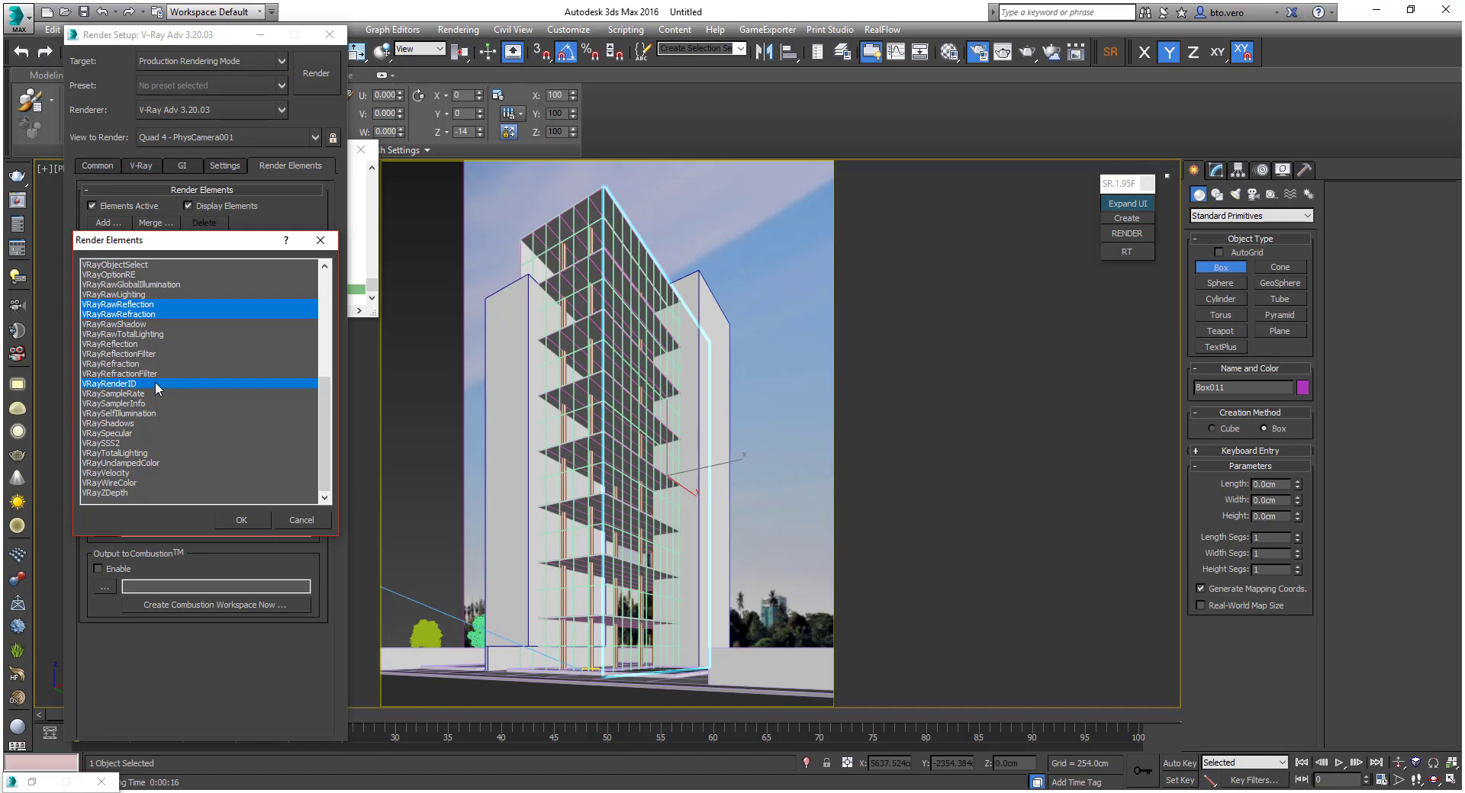
ctrl+click(117, 434)
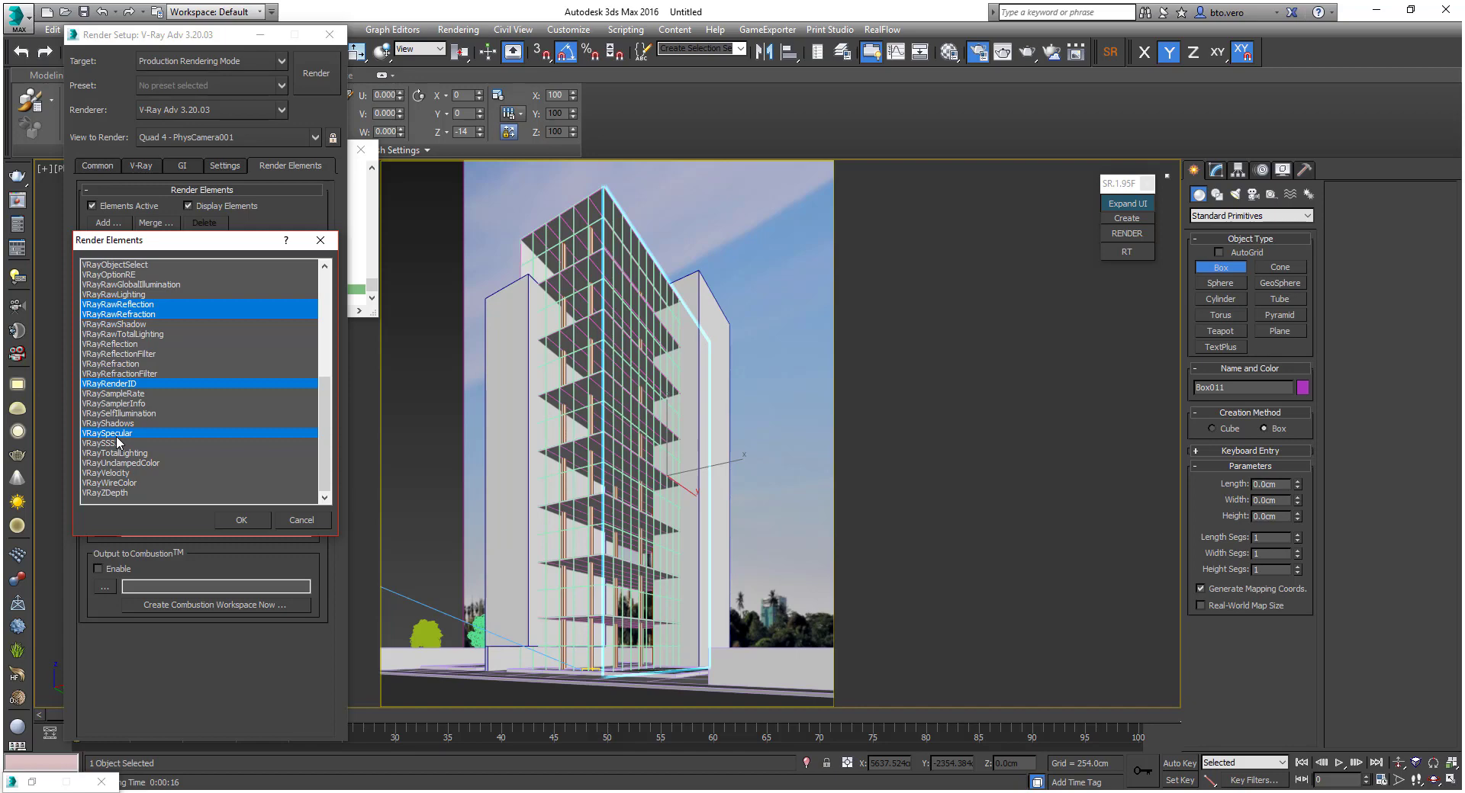
scroll(177, 421, up, 2)
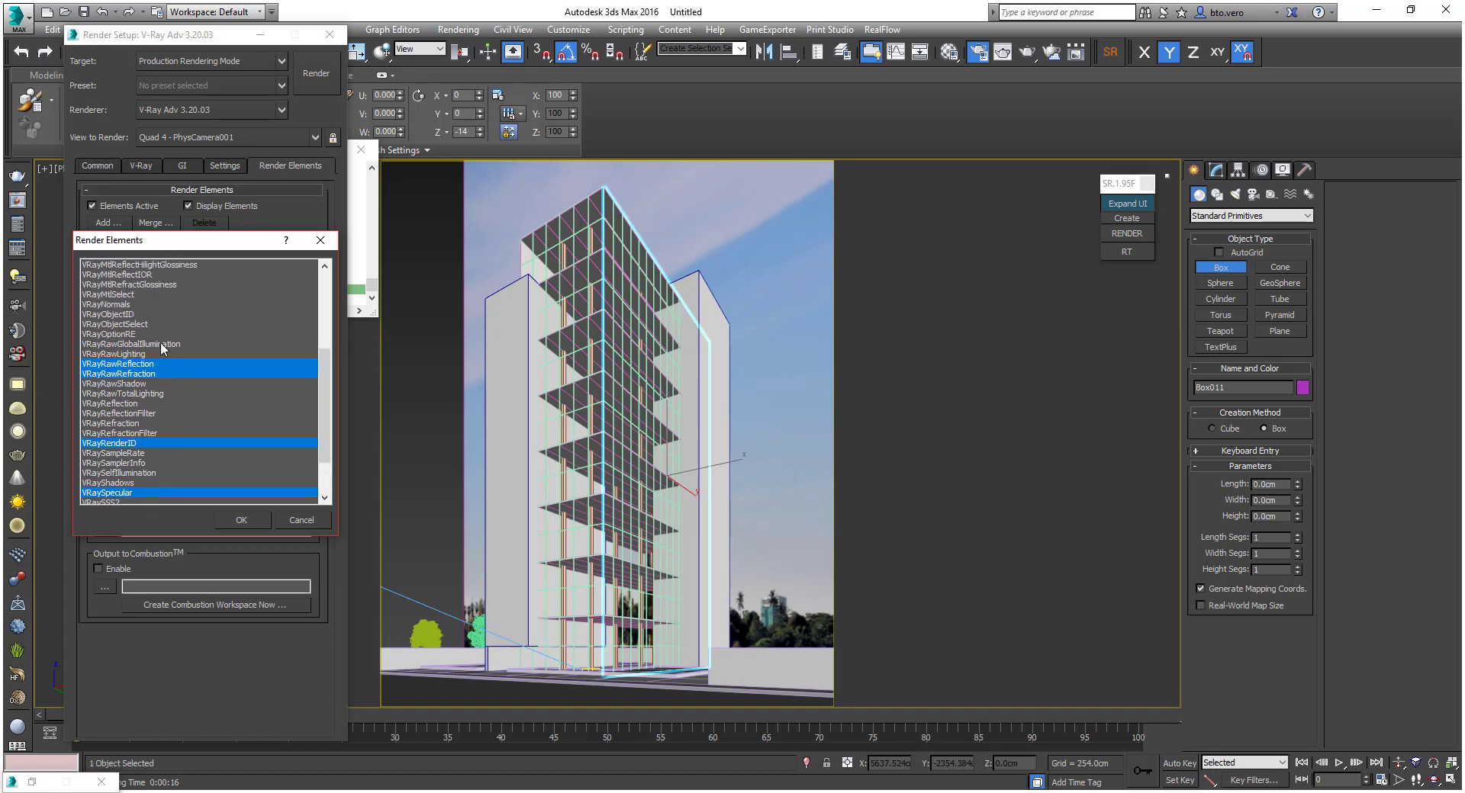
ctrl+click(160, 345)
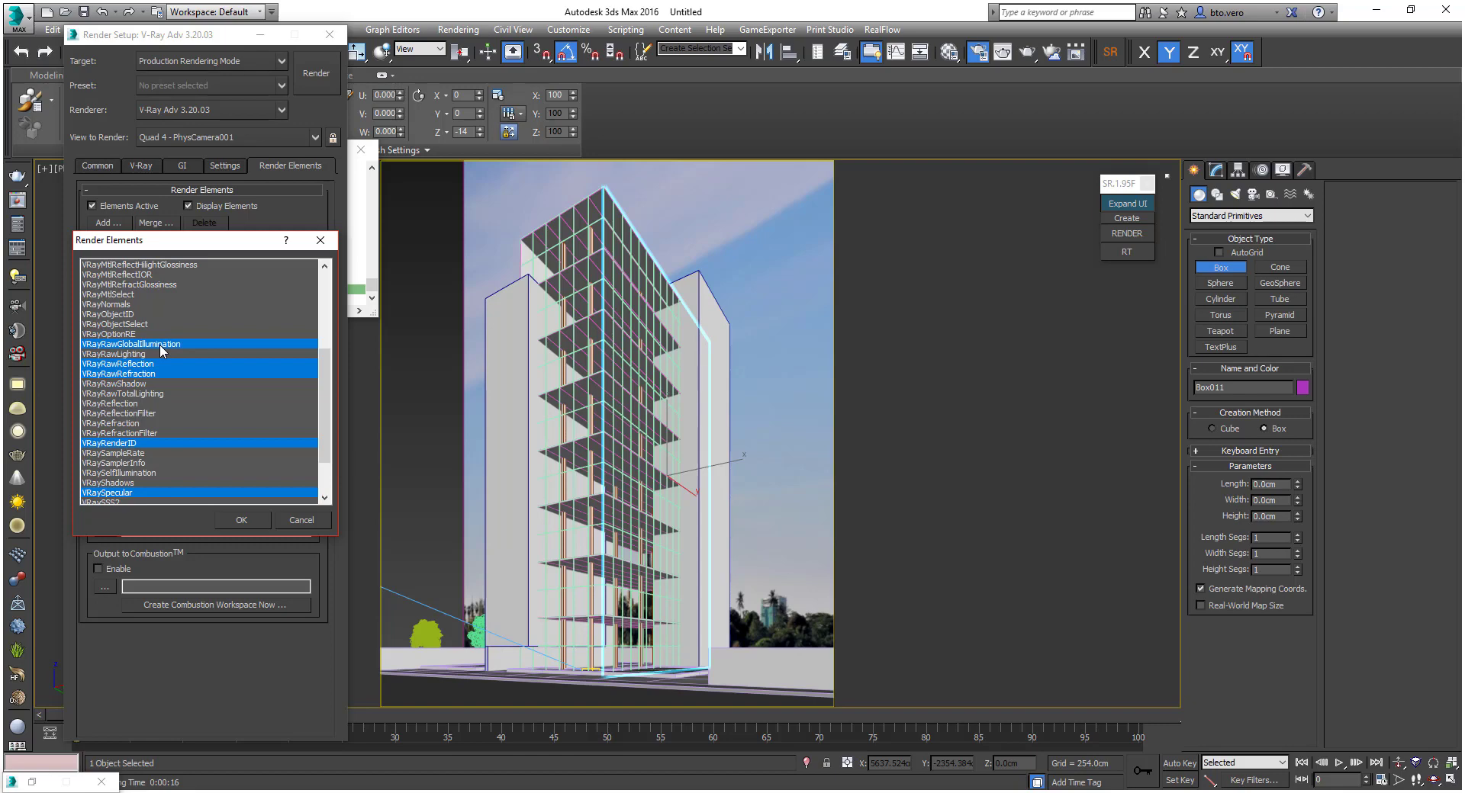
scroll(174, 311, up, 3)
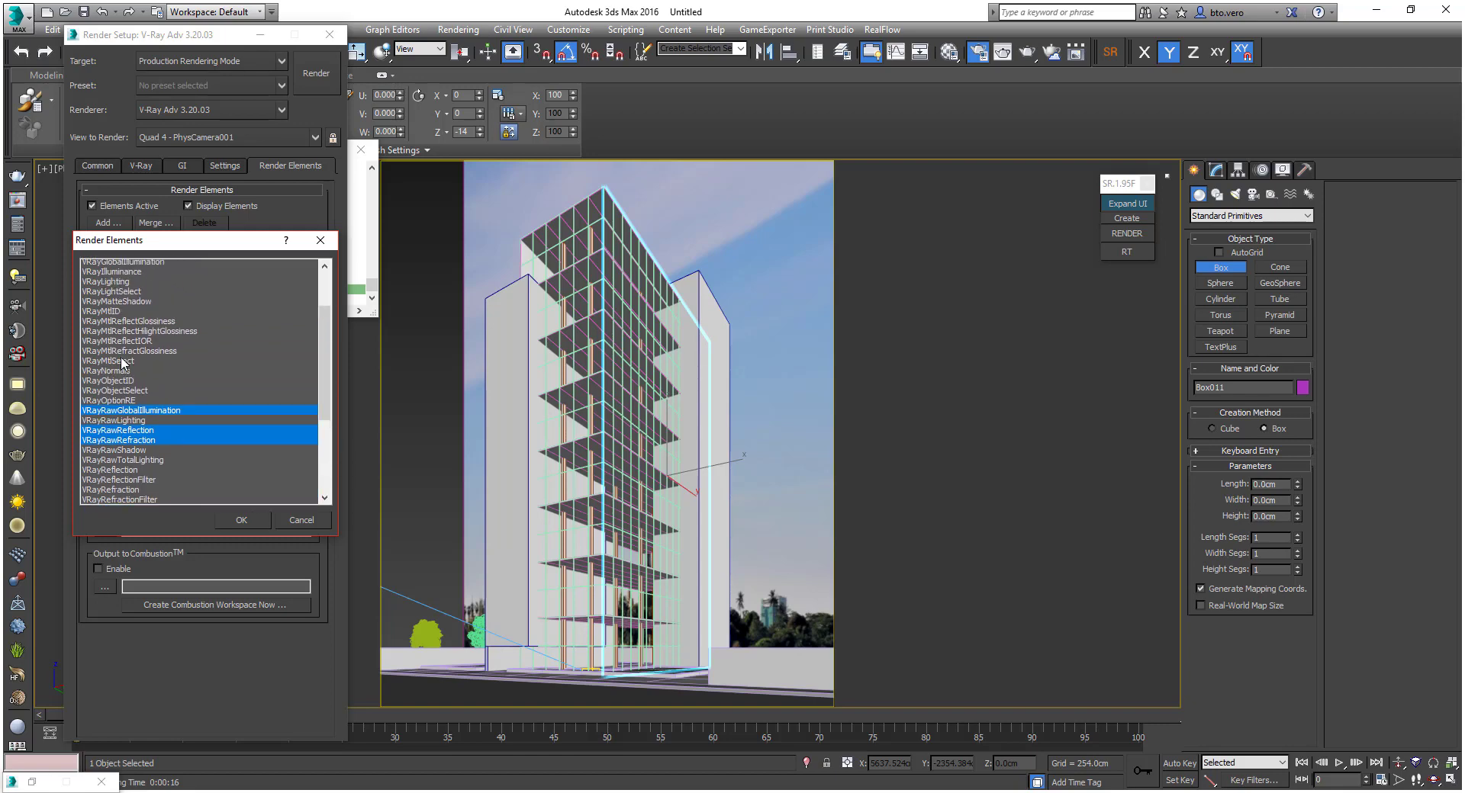
scroll(128, 293, up, 1)
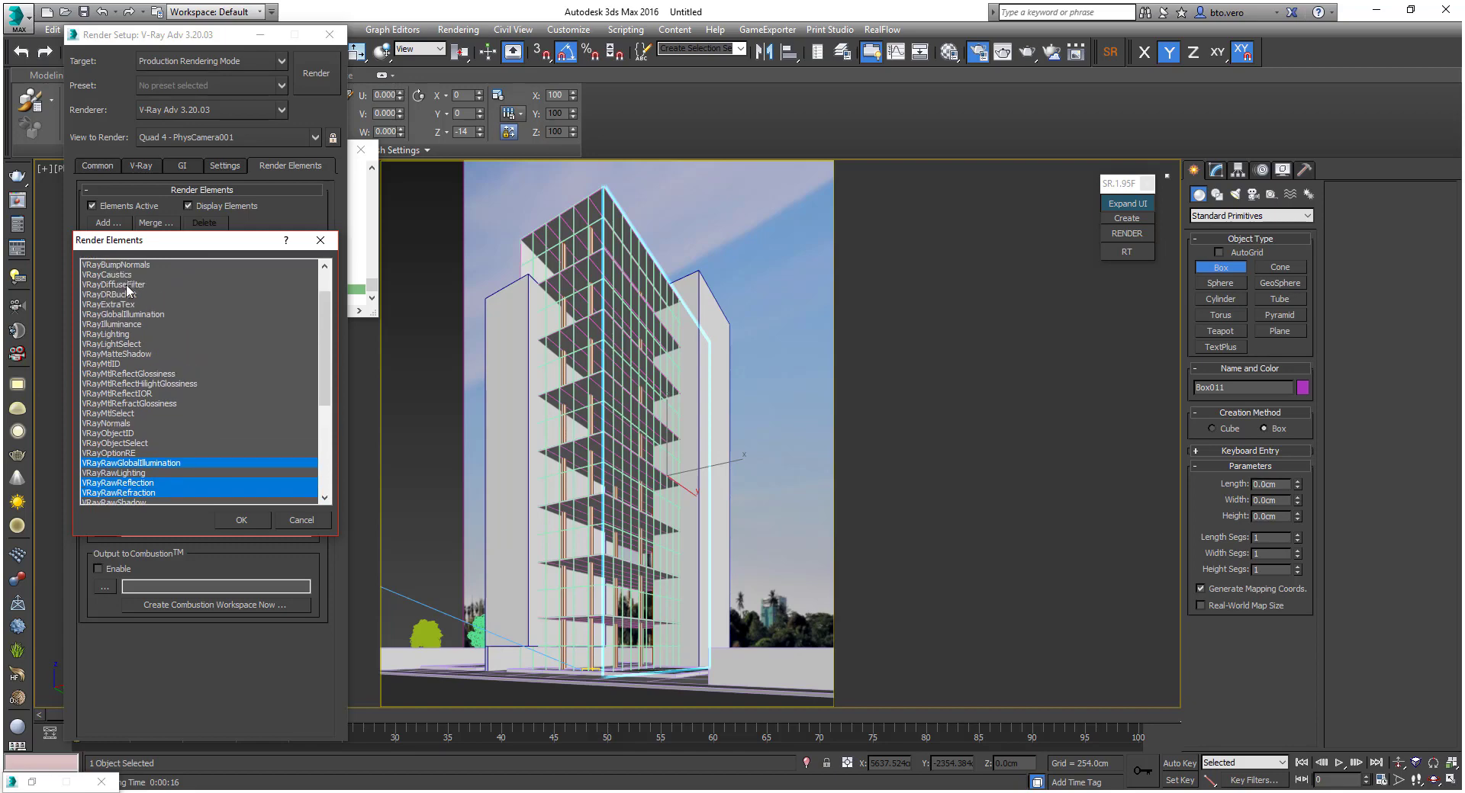
scroll(131, 374, down, 4)
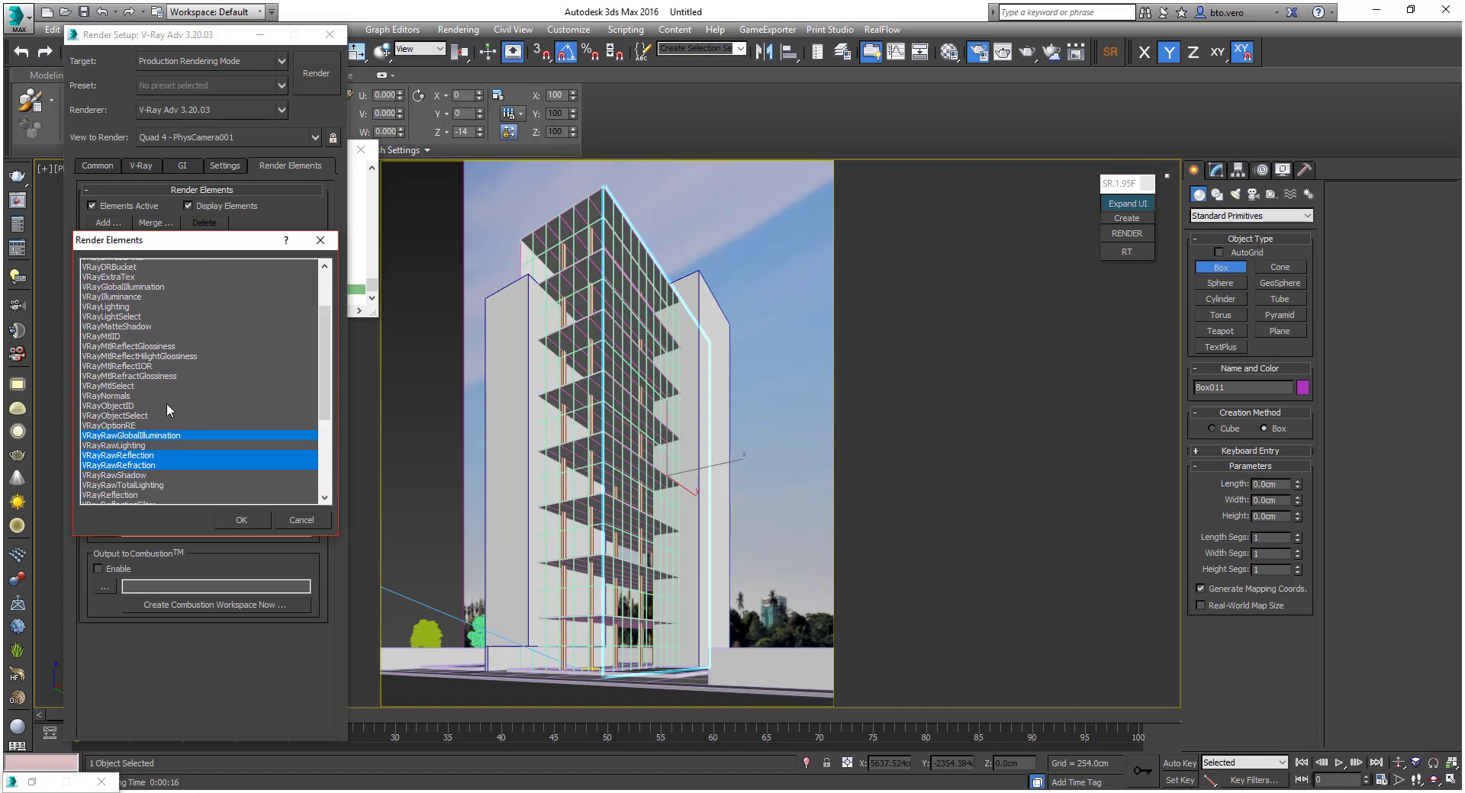
click(250, 518)
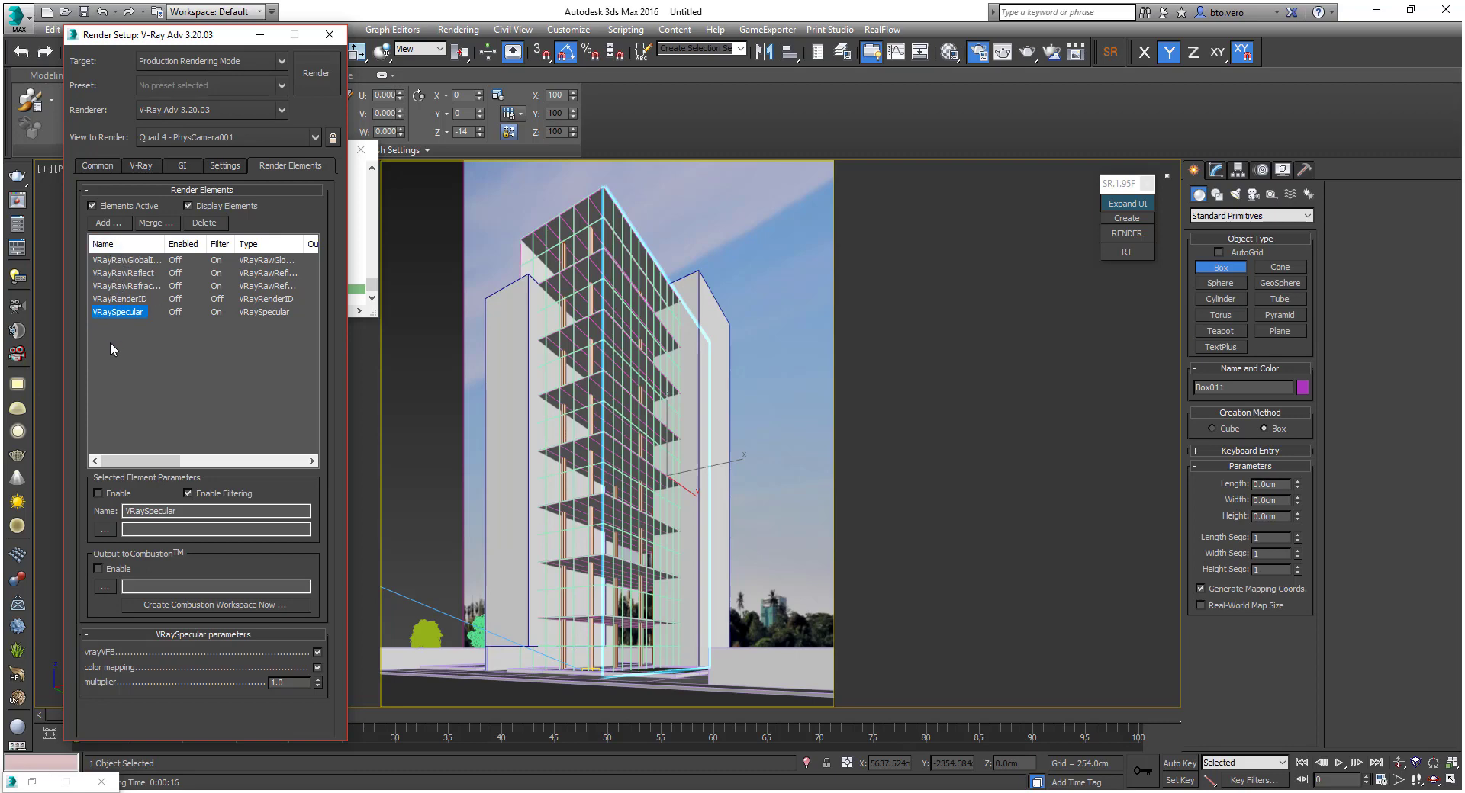
Render the camera view with the added elements and inspect the city and sky reflections in the tower's glass
click(1125, 234)
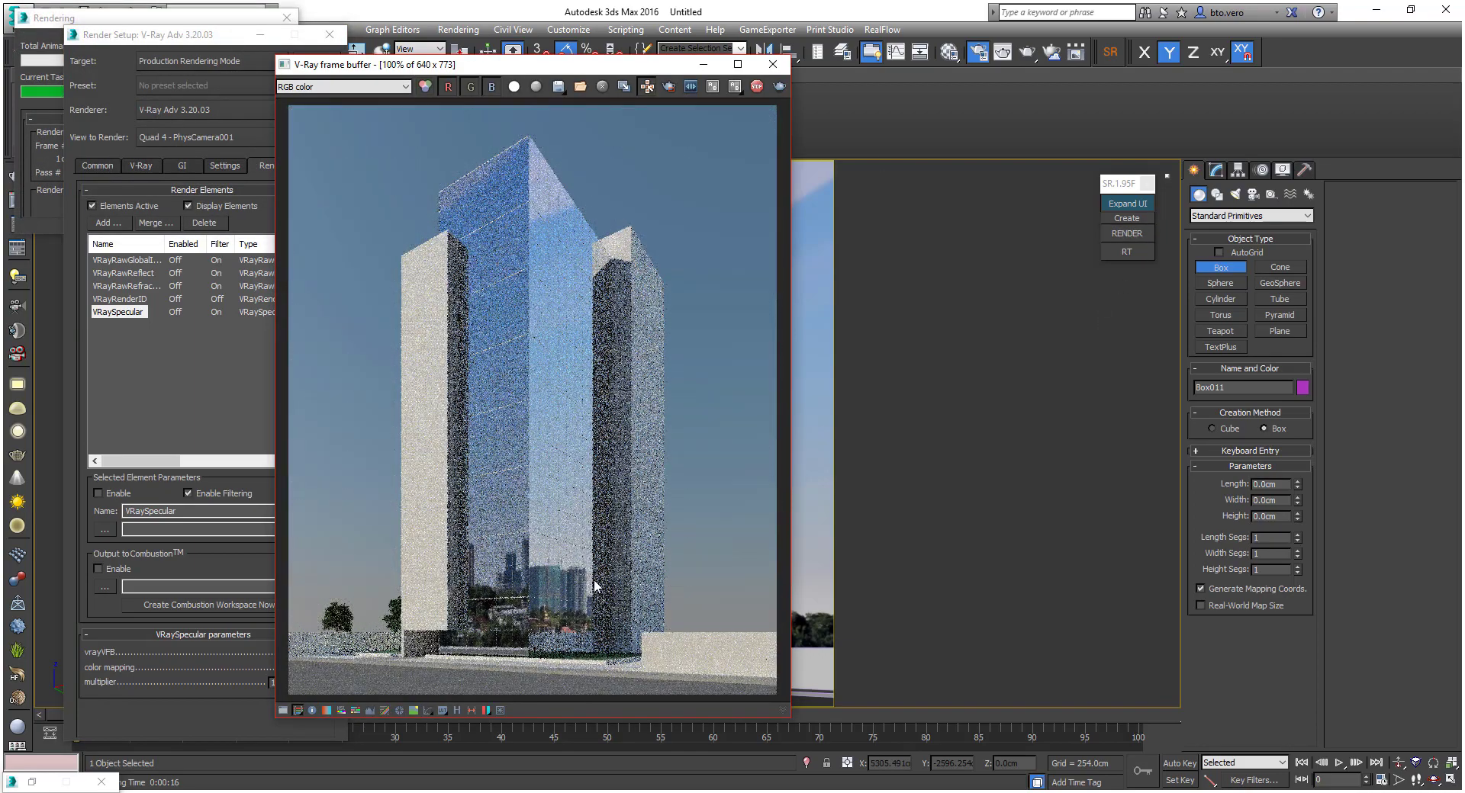
scroll(580, 648, up, 2)
scroll(566, 601, down, 1)
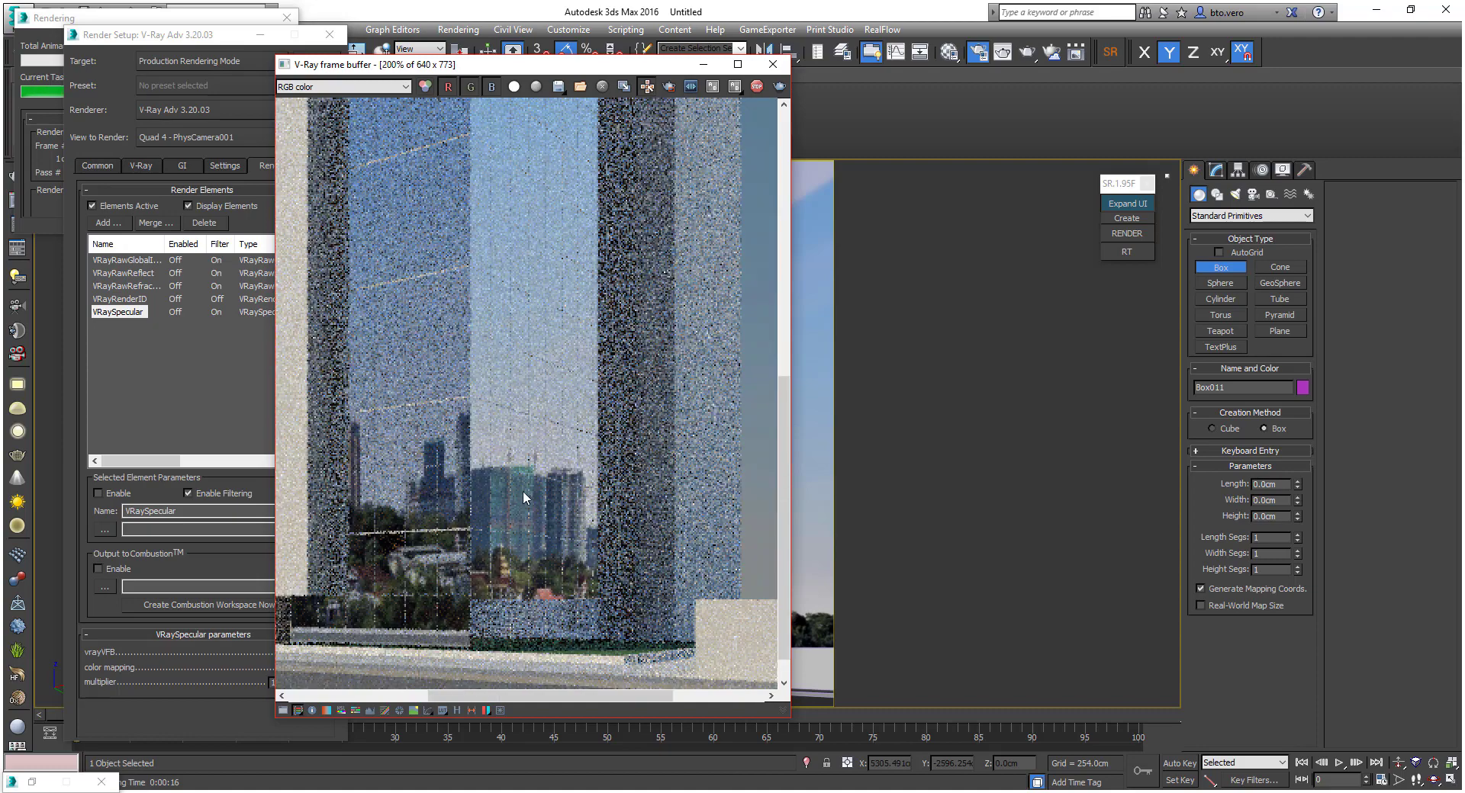
scroll(464, 437, down, 1)
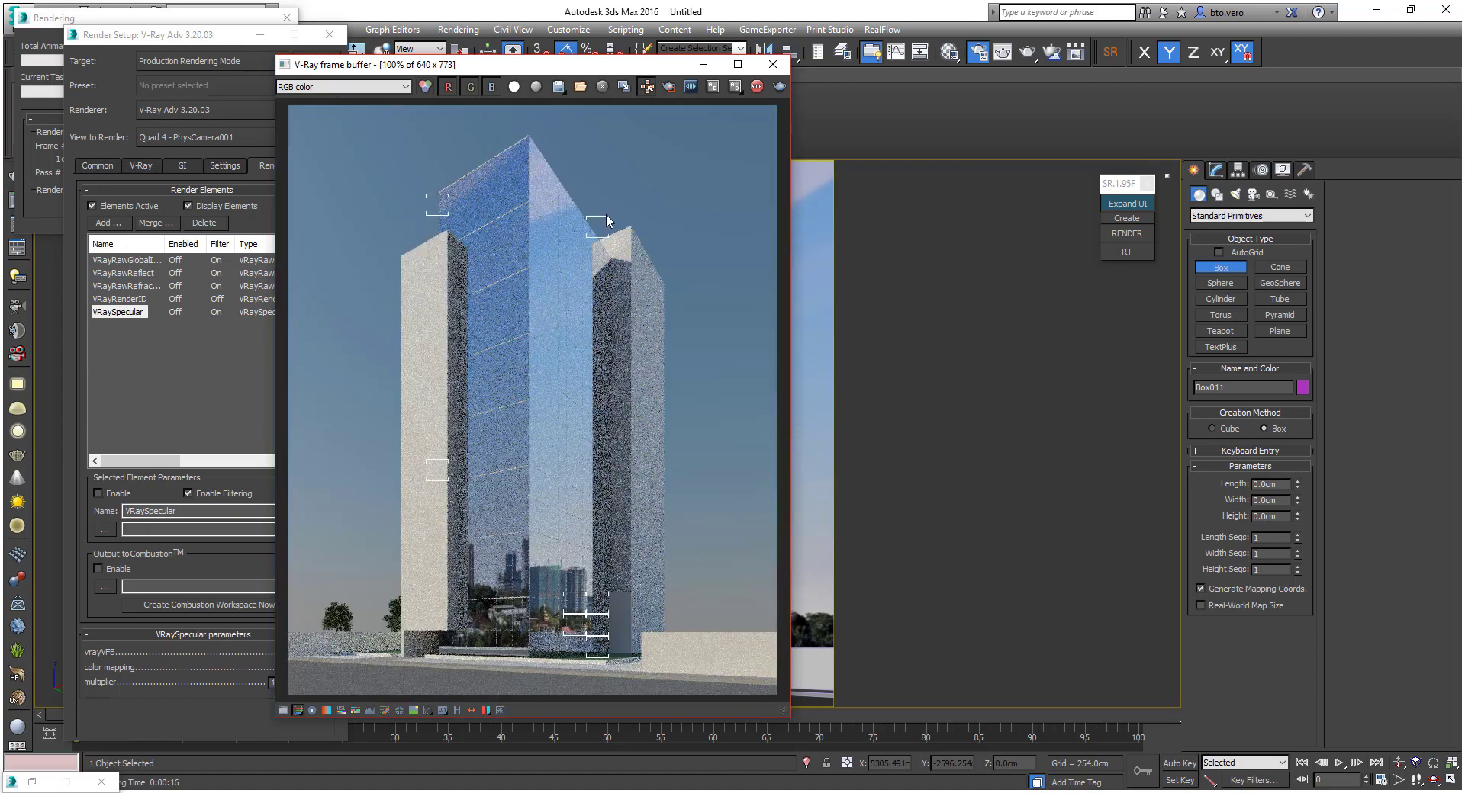
scroll(609, 218, up, 1)
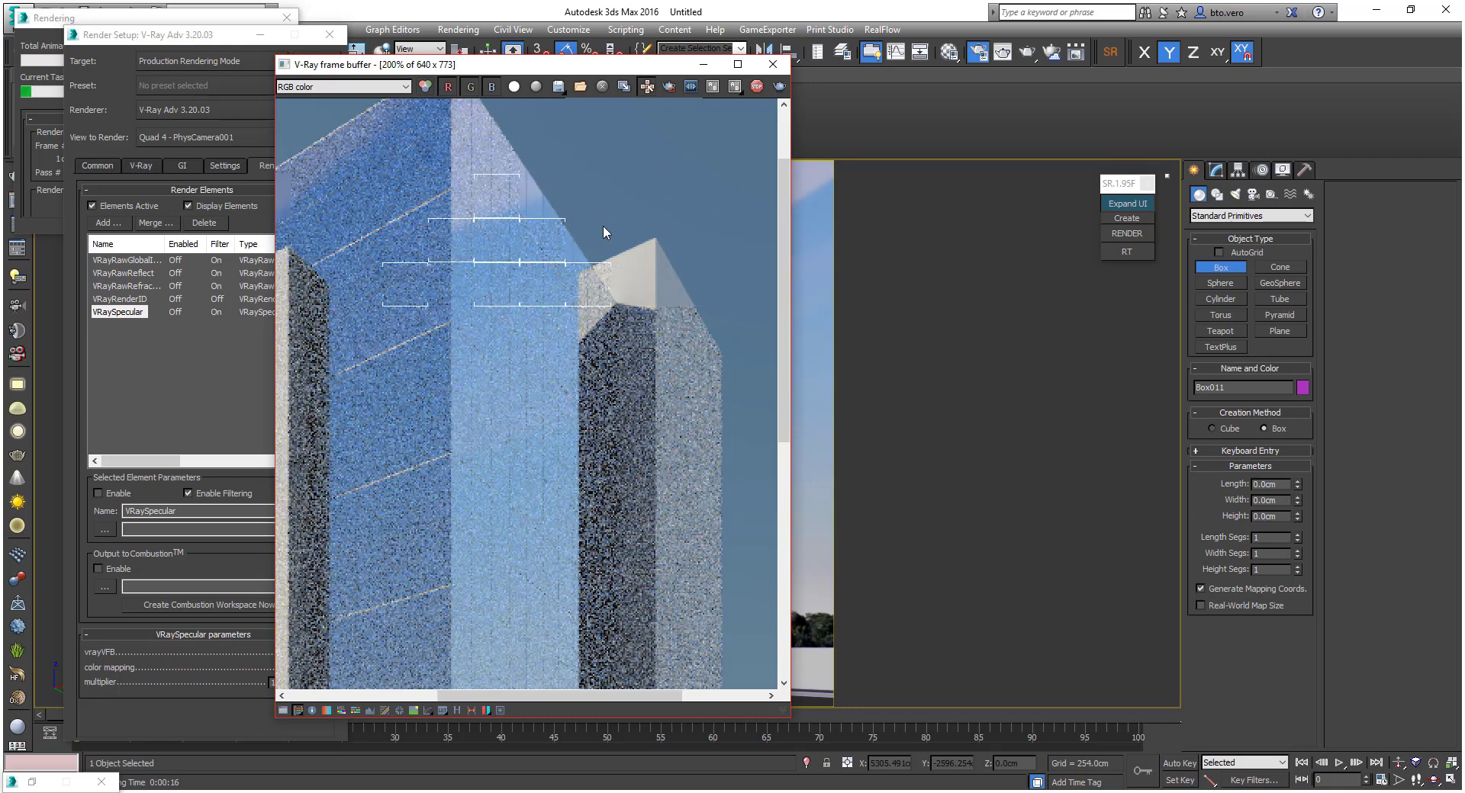
Inspect the tower's facade in the running render, then examine the glass in the VRayRawRefraction channel
scroll(661, 226, down, 1)
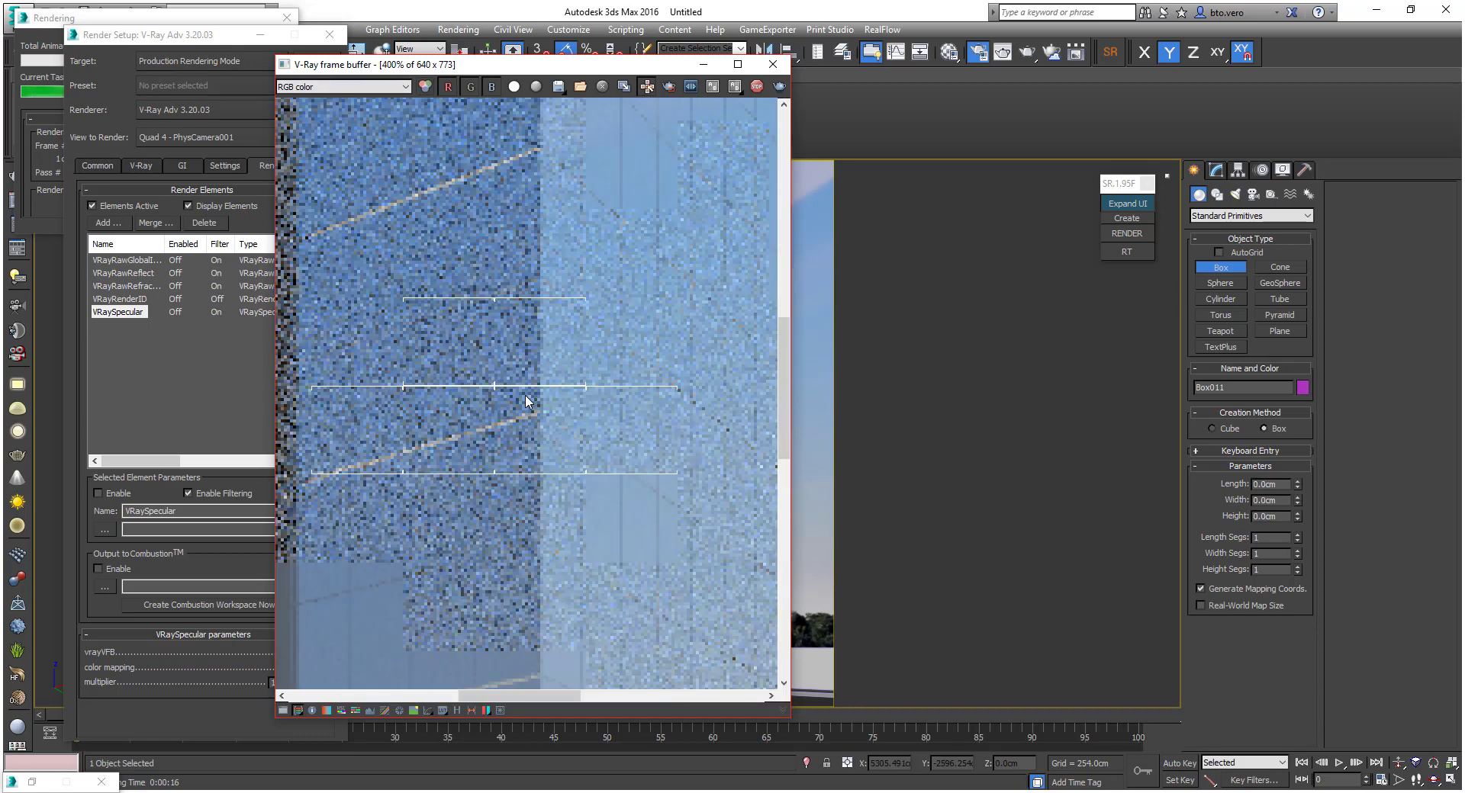
scroll(526, 398, up, 2)
scroll(507, 373, down, 1)
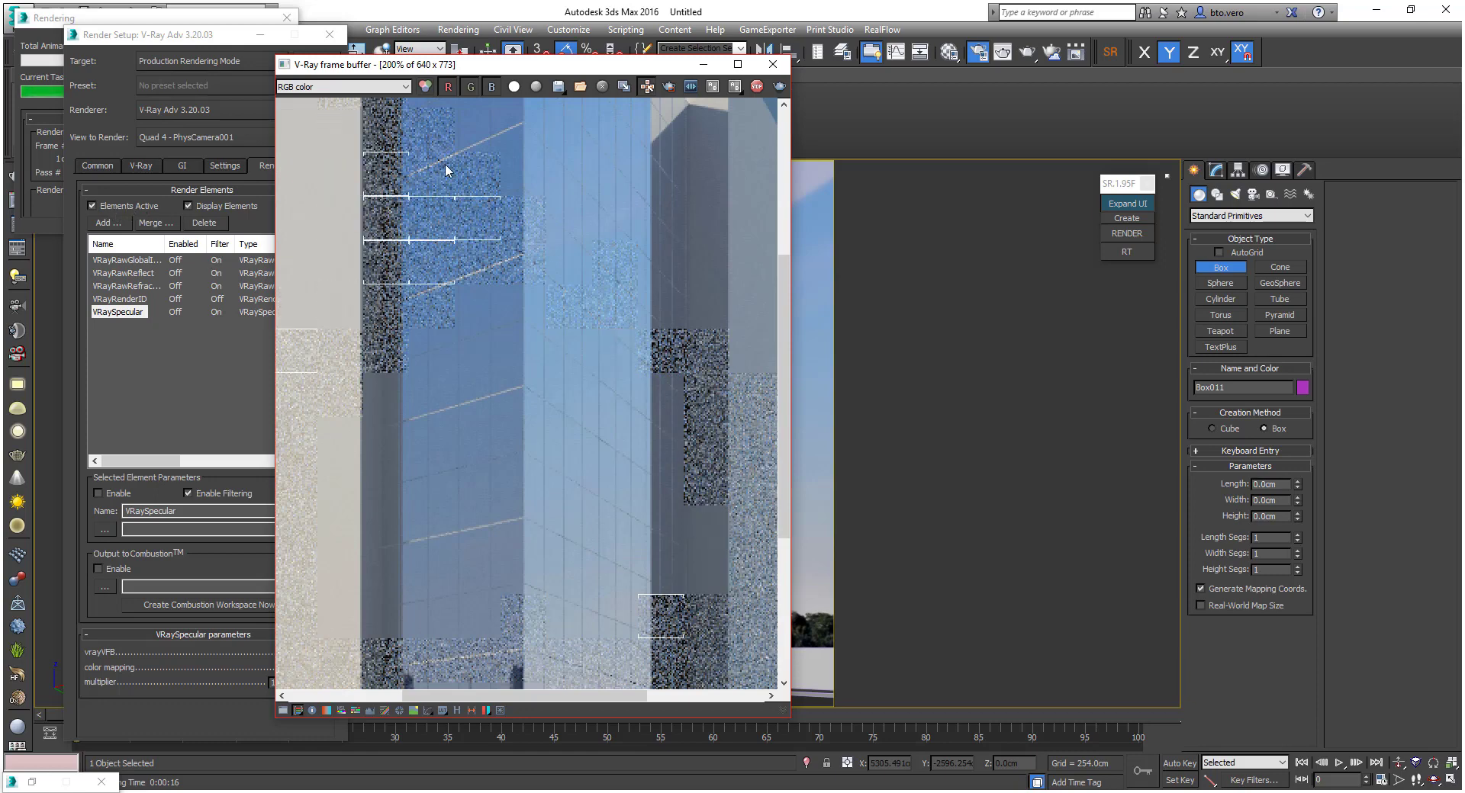
click(404, 88)
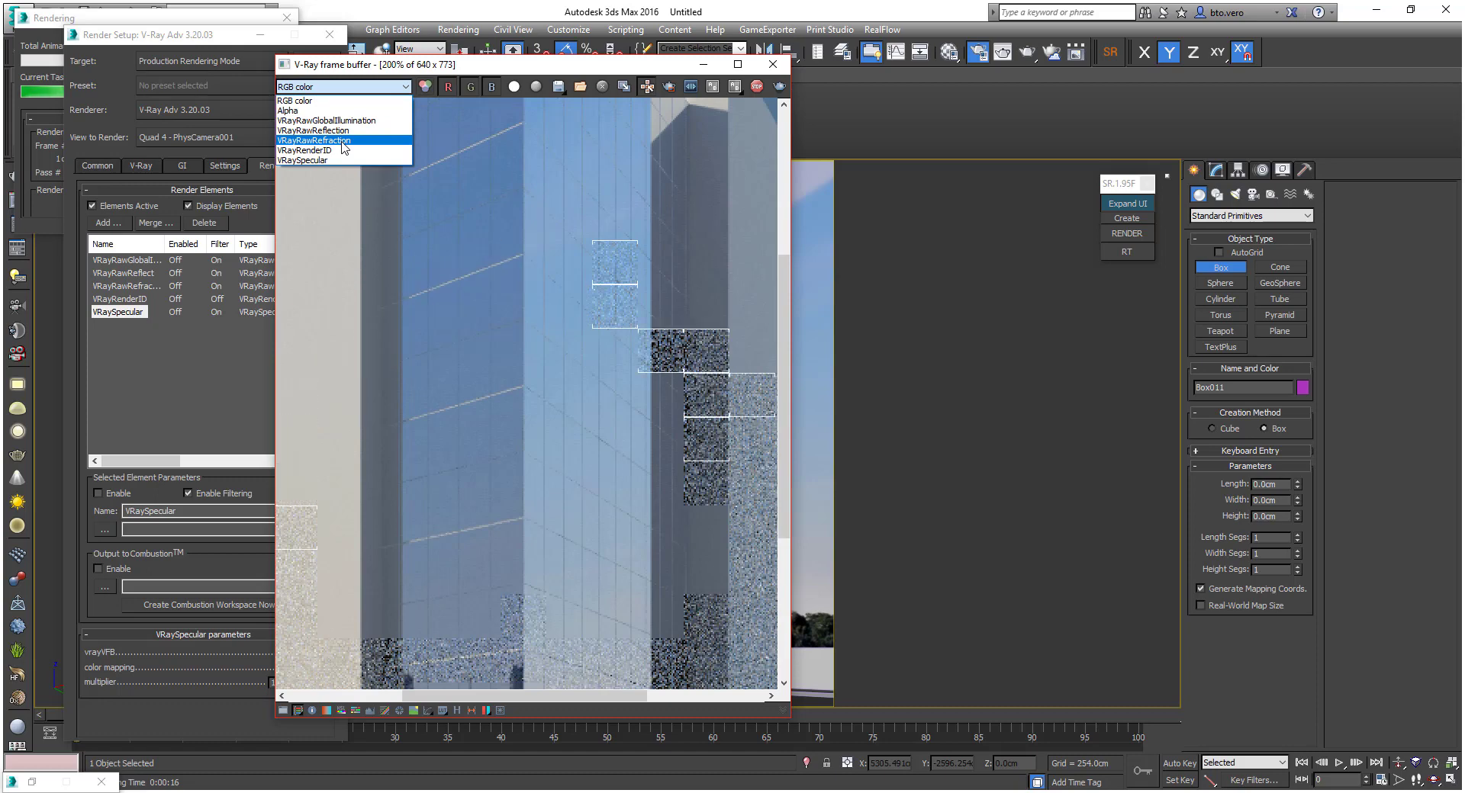
click(344, 140)
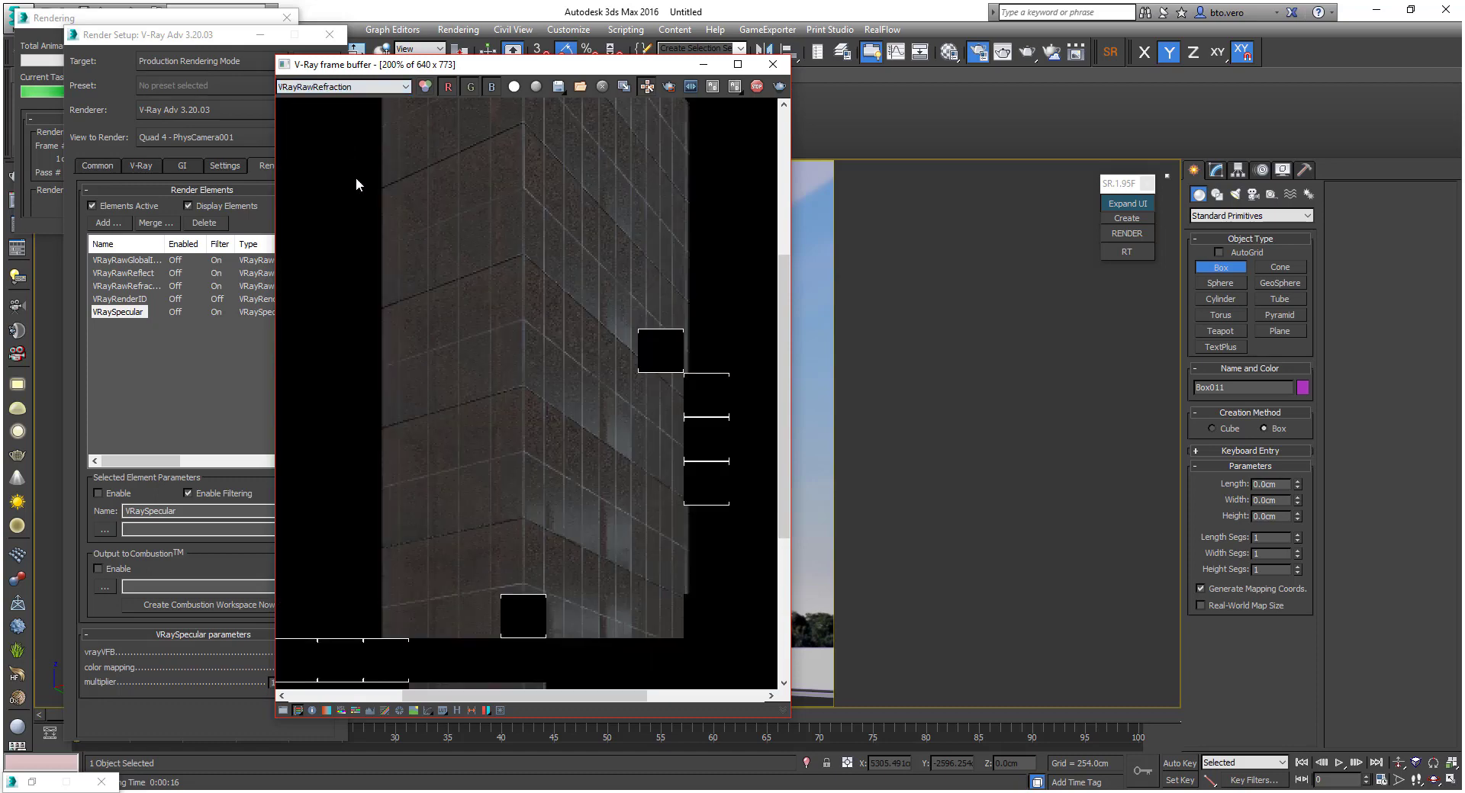
scroll(543, 267, down, 2)
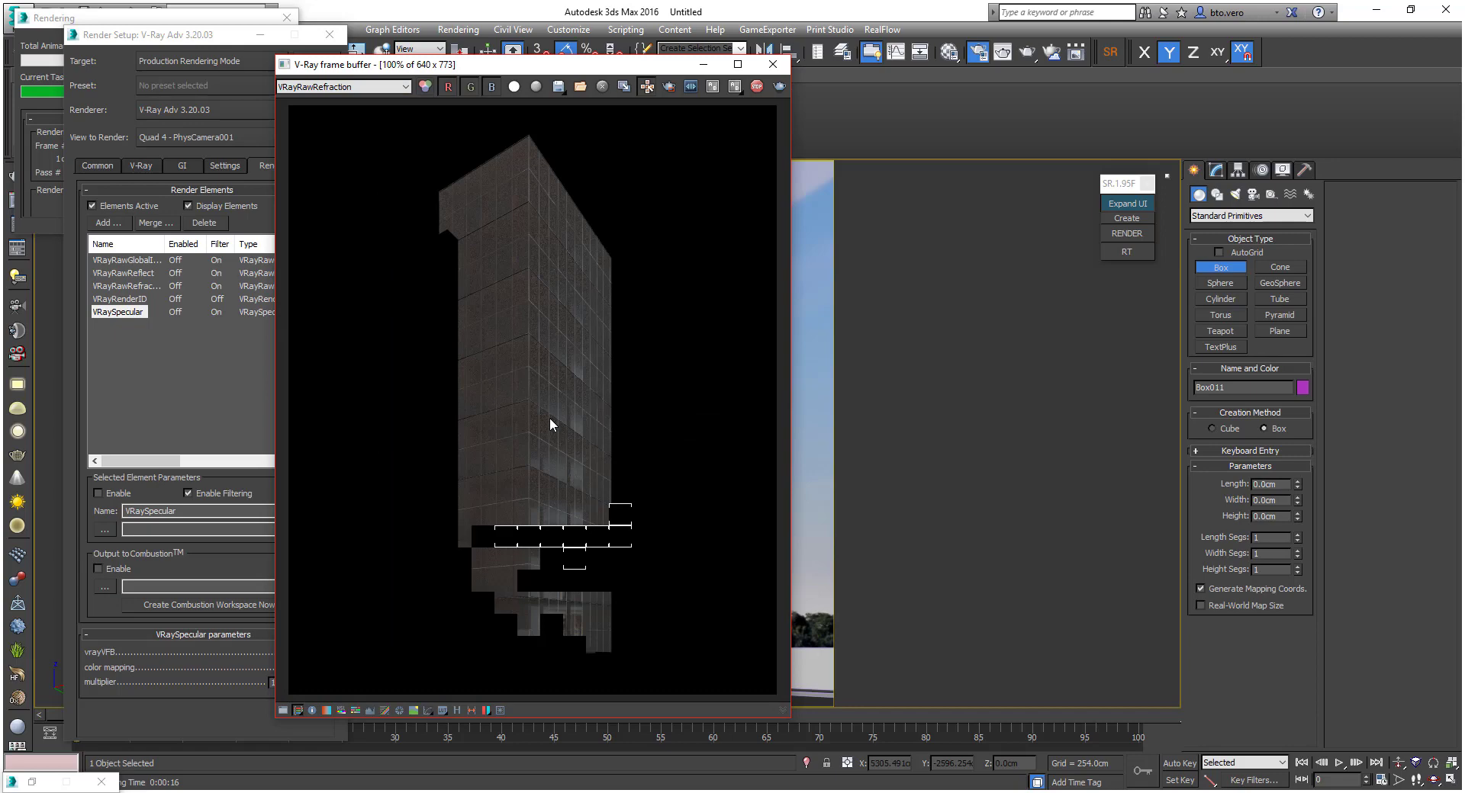
scroll(584, 465, up, 2)
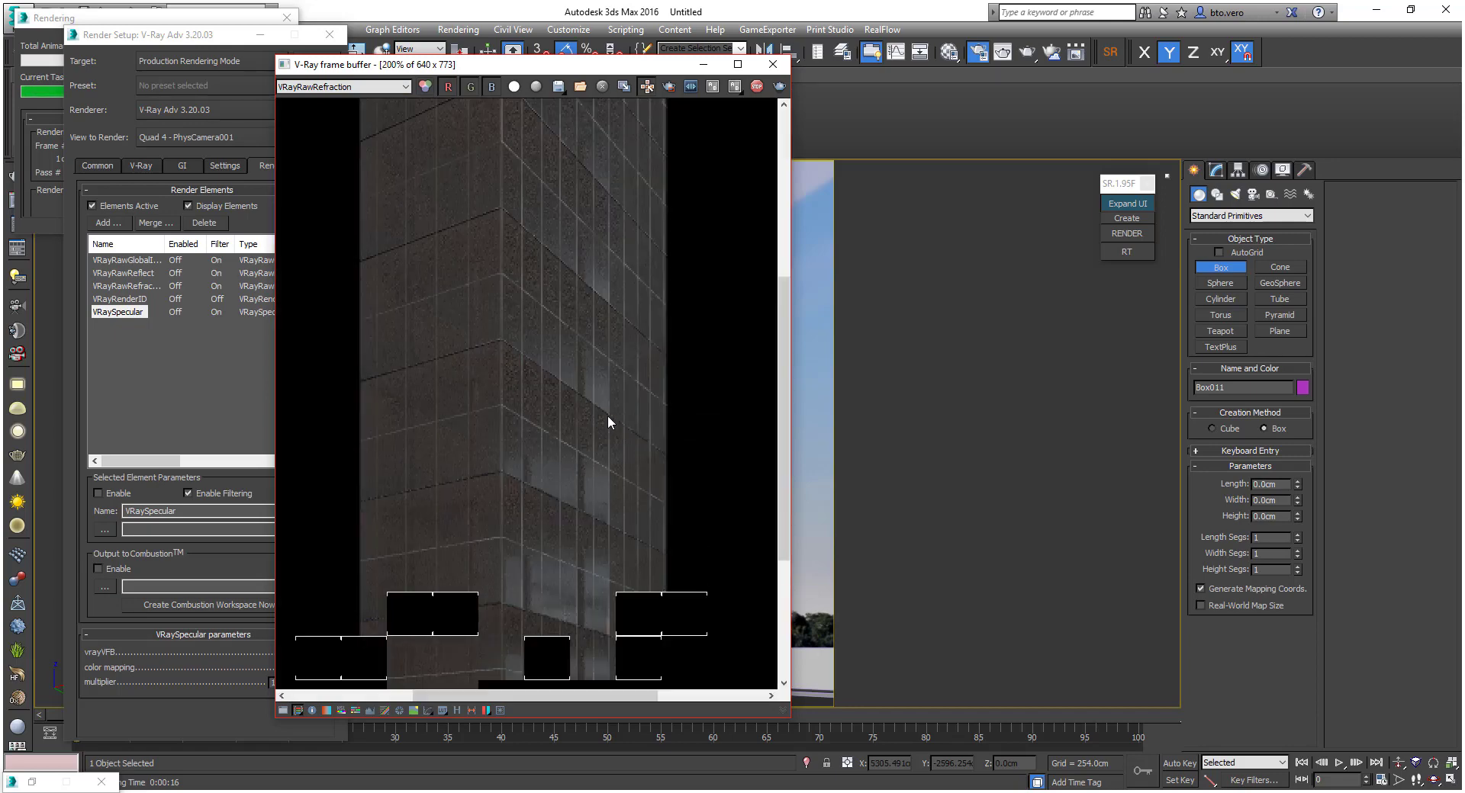
Display the VRayRawReflection channel and examine the city and sky reflections near the tower's base
click(393, 87)
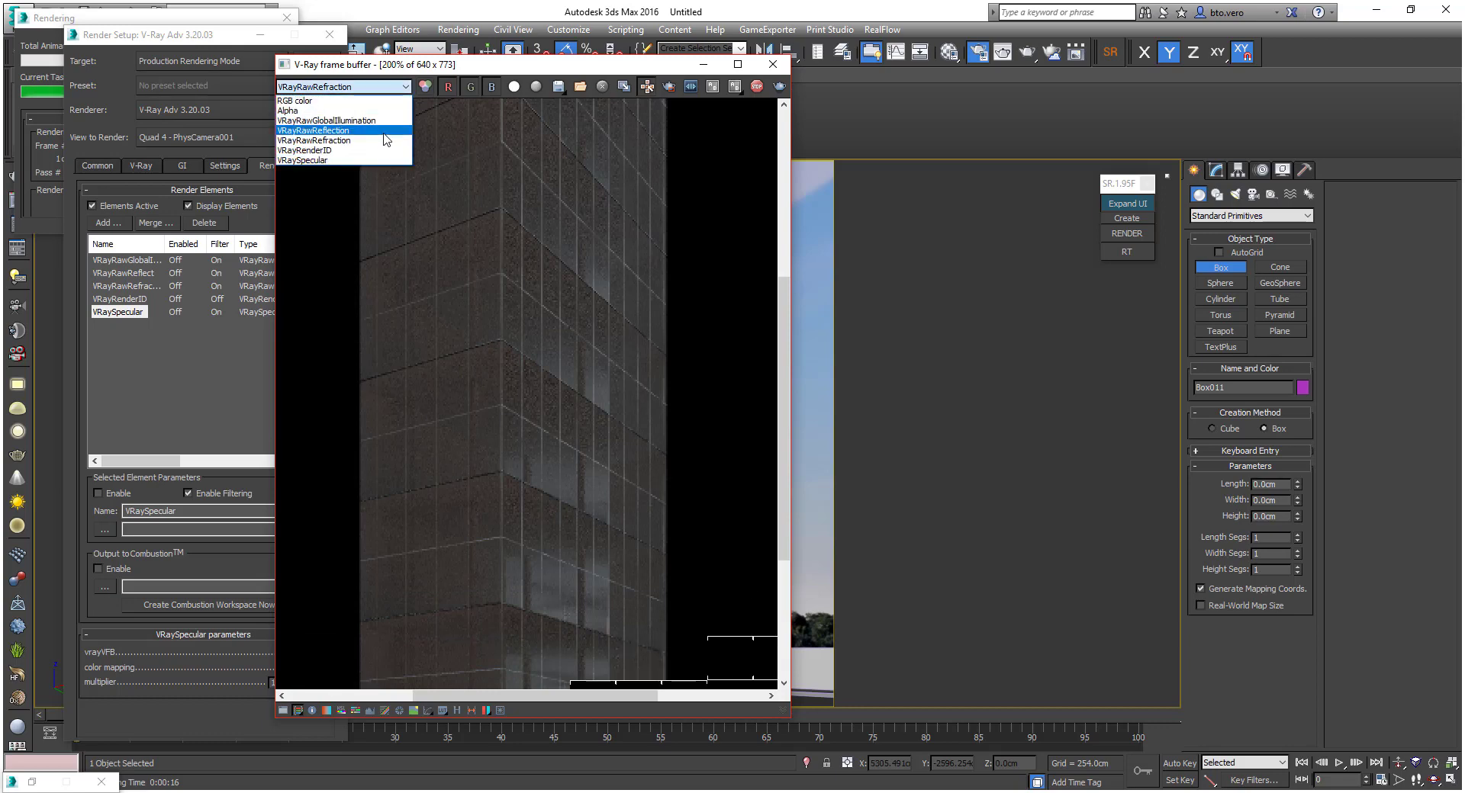
click(385, 137)
scroll(482, 231, down, 2)
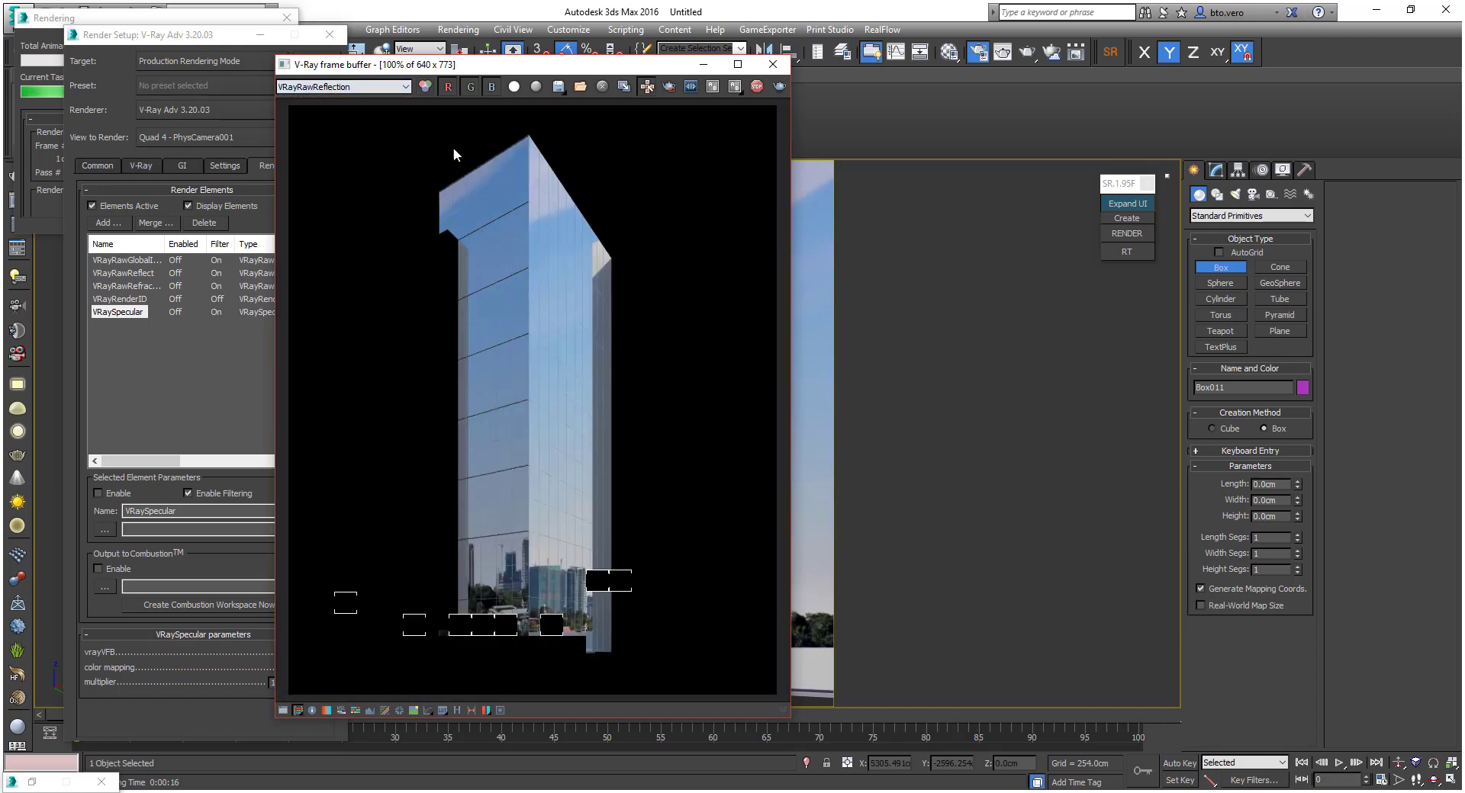
scroll(582, 629, up, 1)
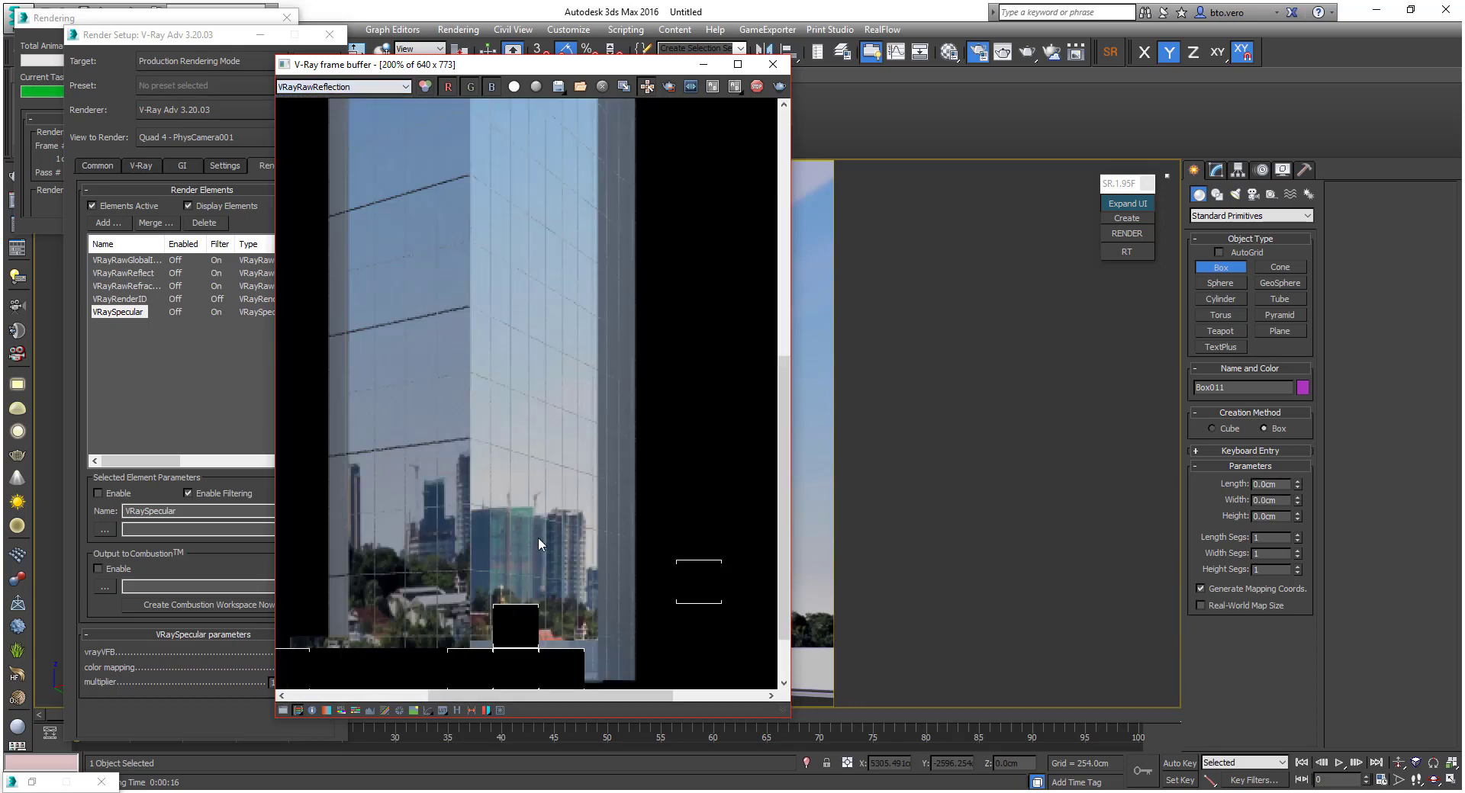
scroll(569, 526, up, 1)
scroll(567, 532, down, 2)
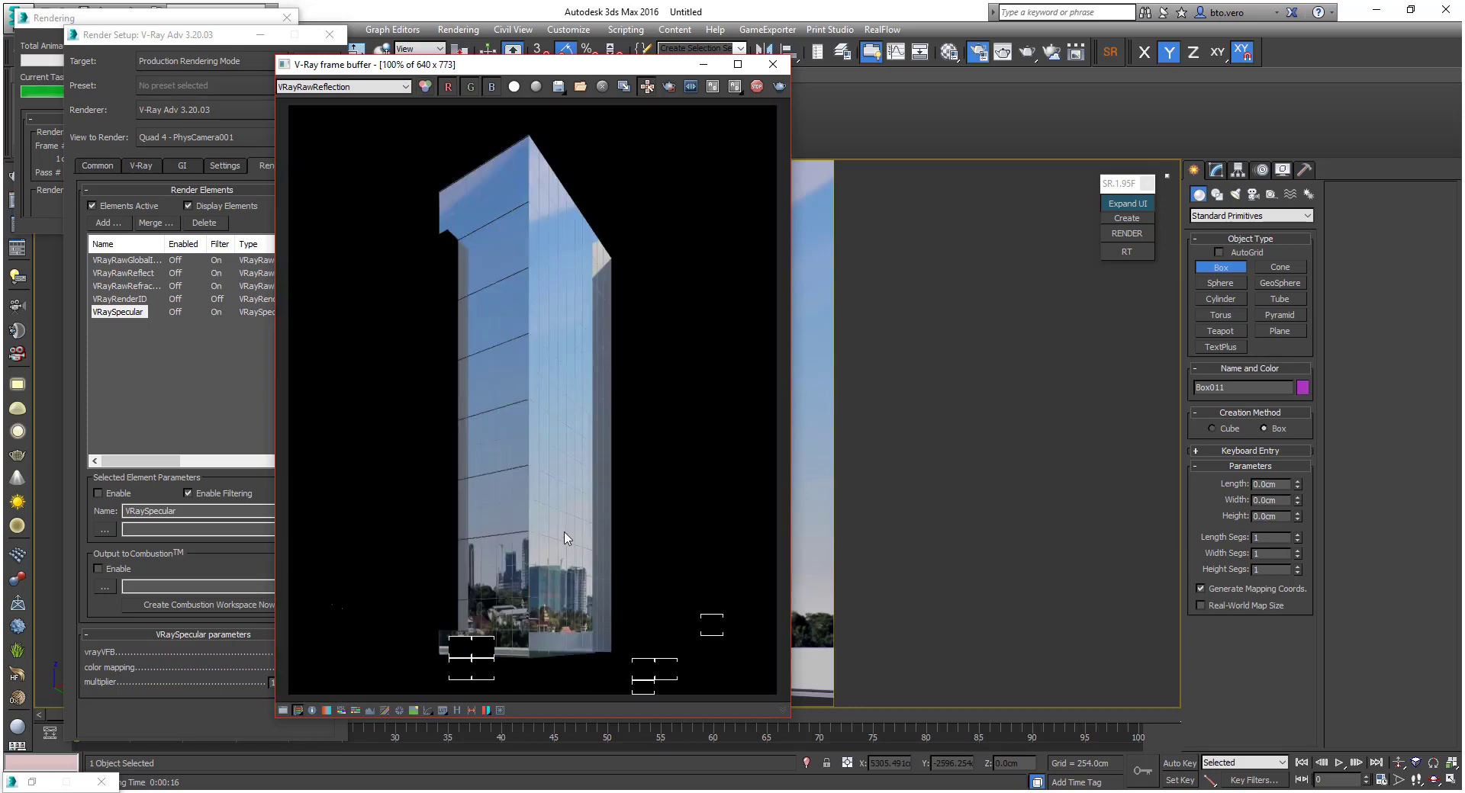
Review the VRayRawGlobalIllumination, VRaySpecular and VRayRenderID channels of the finished render
click(406, 86)
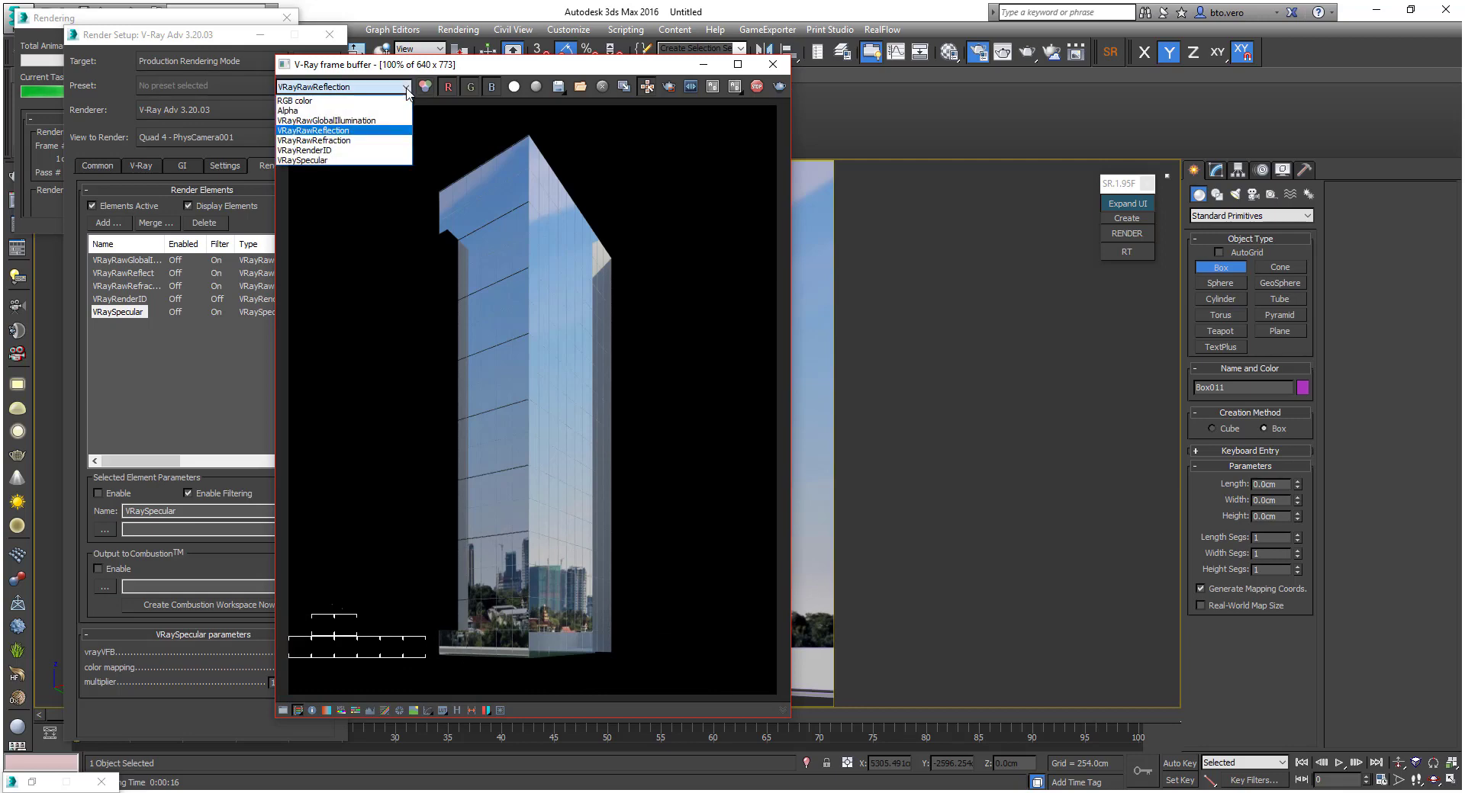
click(328, 120)
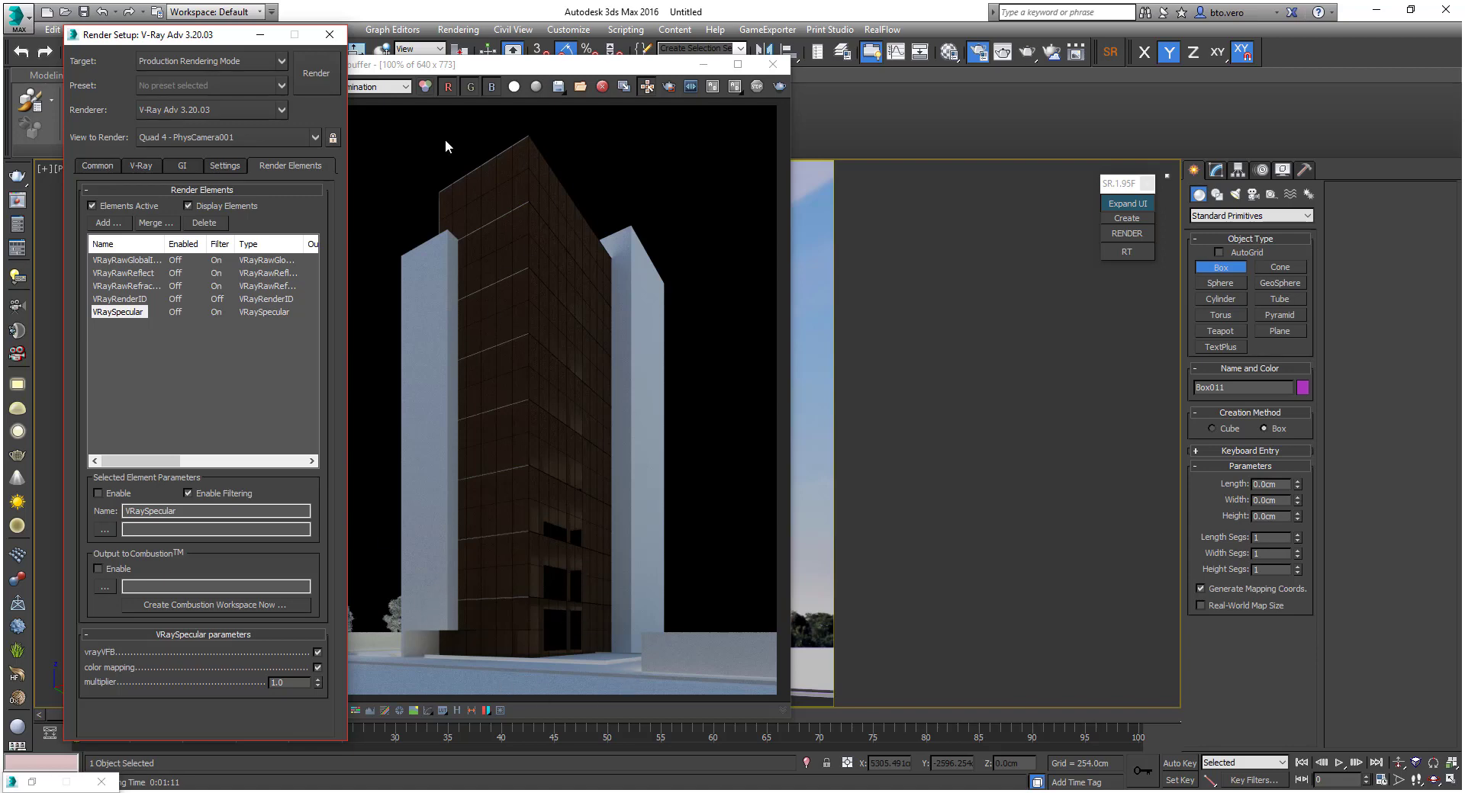
click(405, 87)
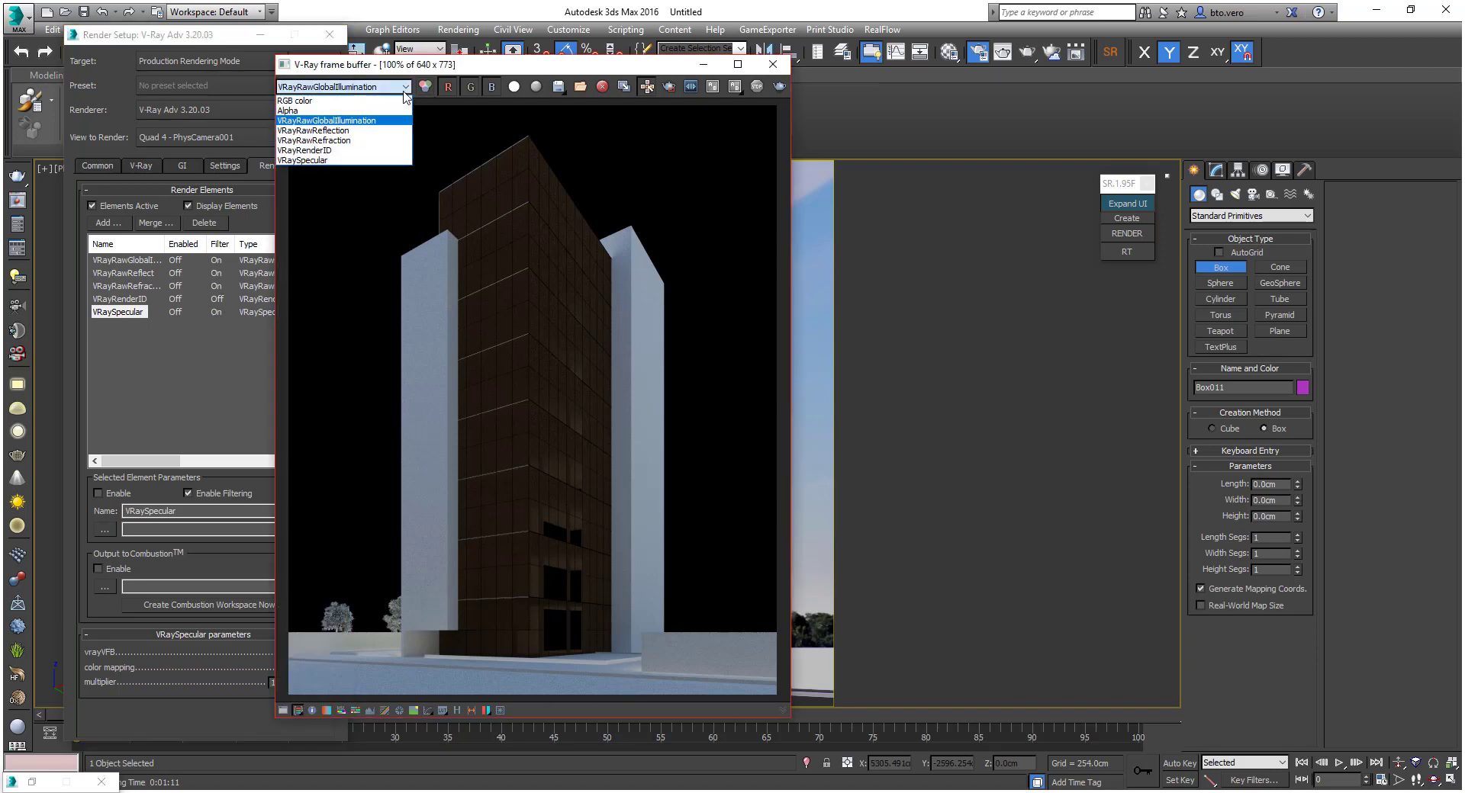
click(339, 162)
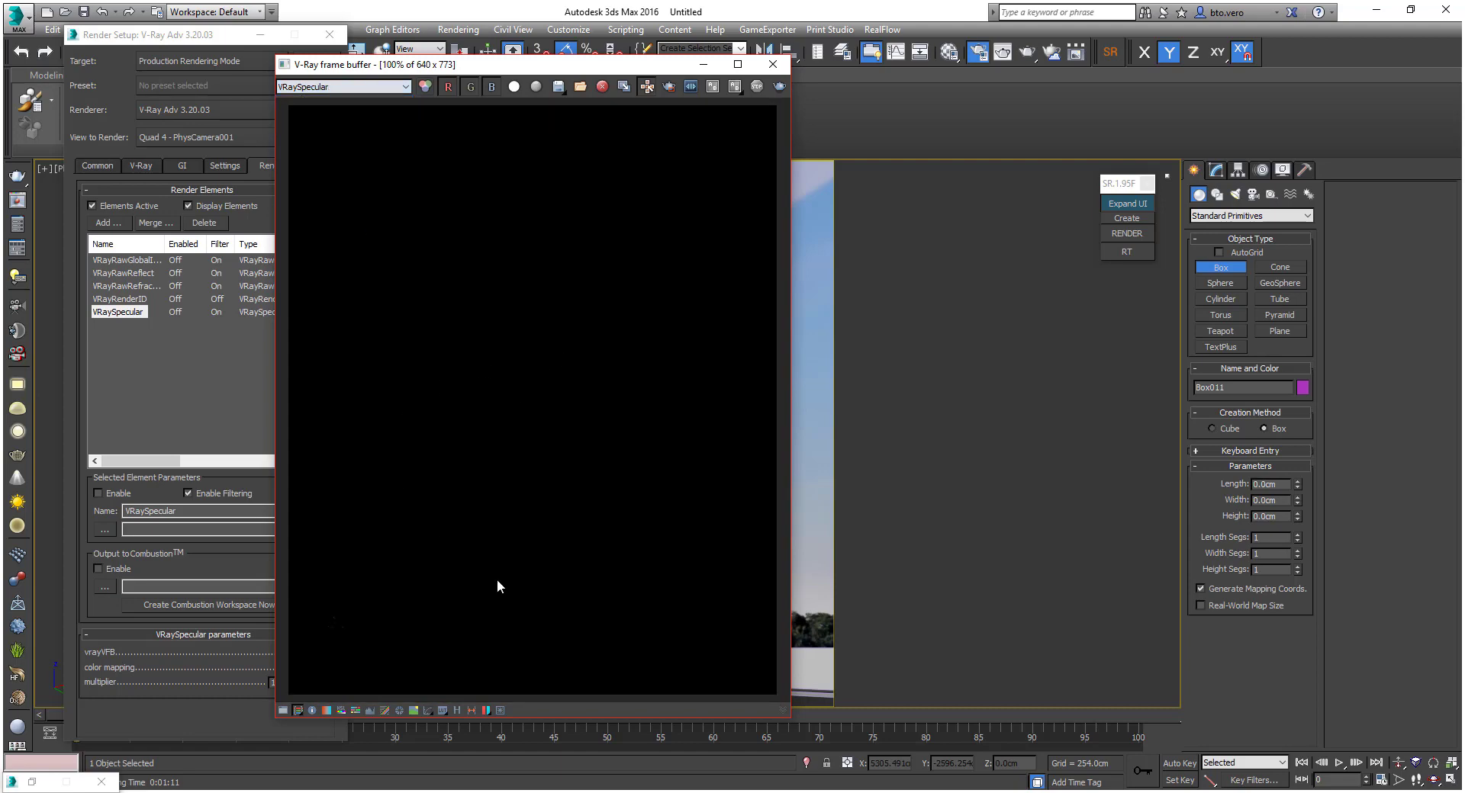
click(405, 87)
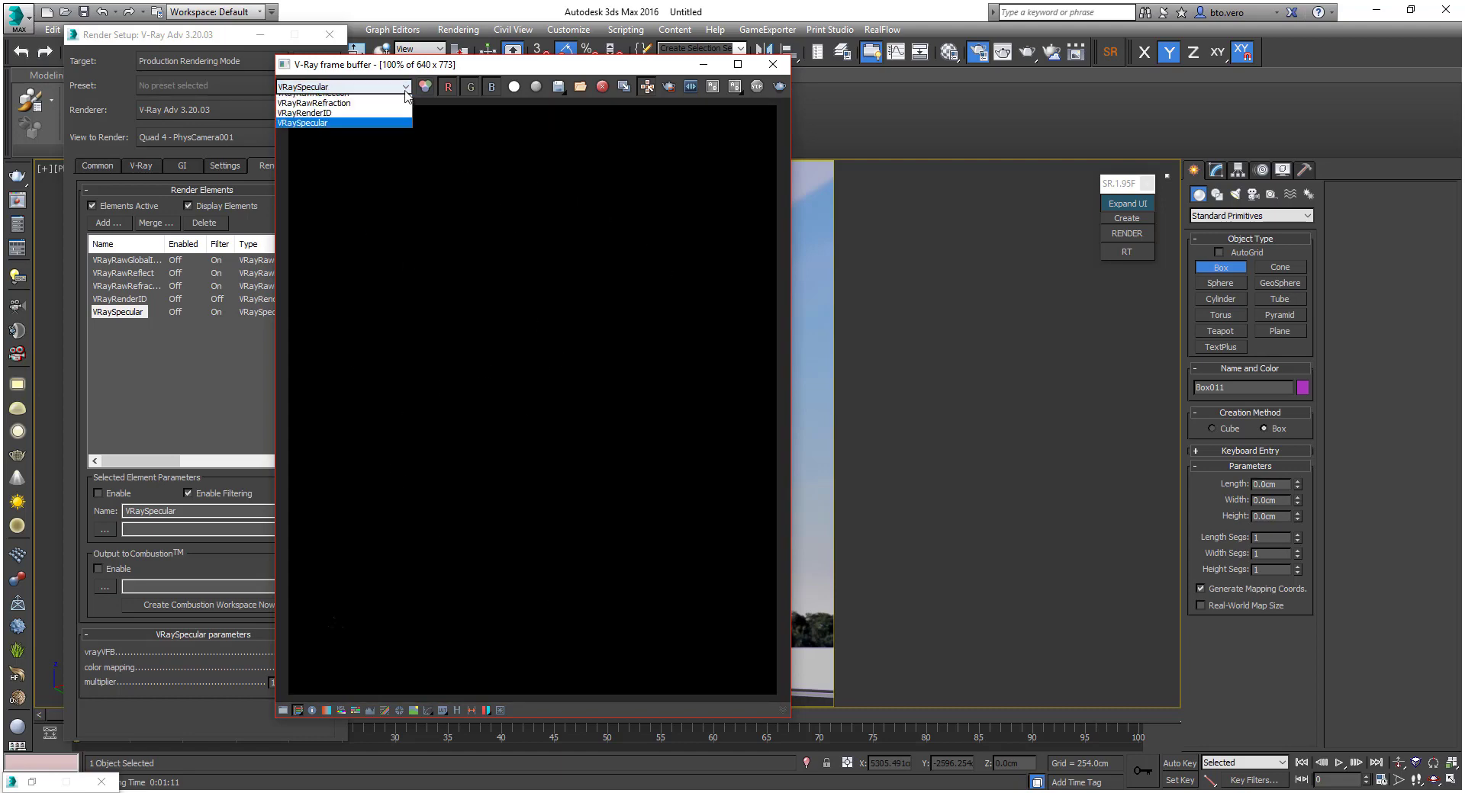
click(358, 151)
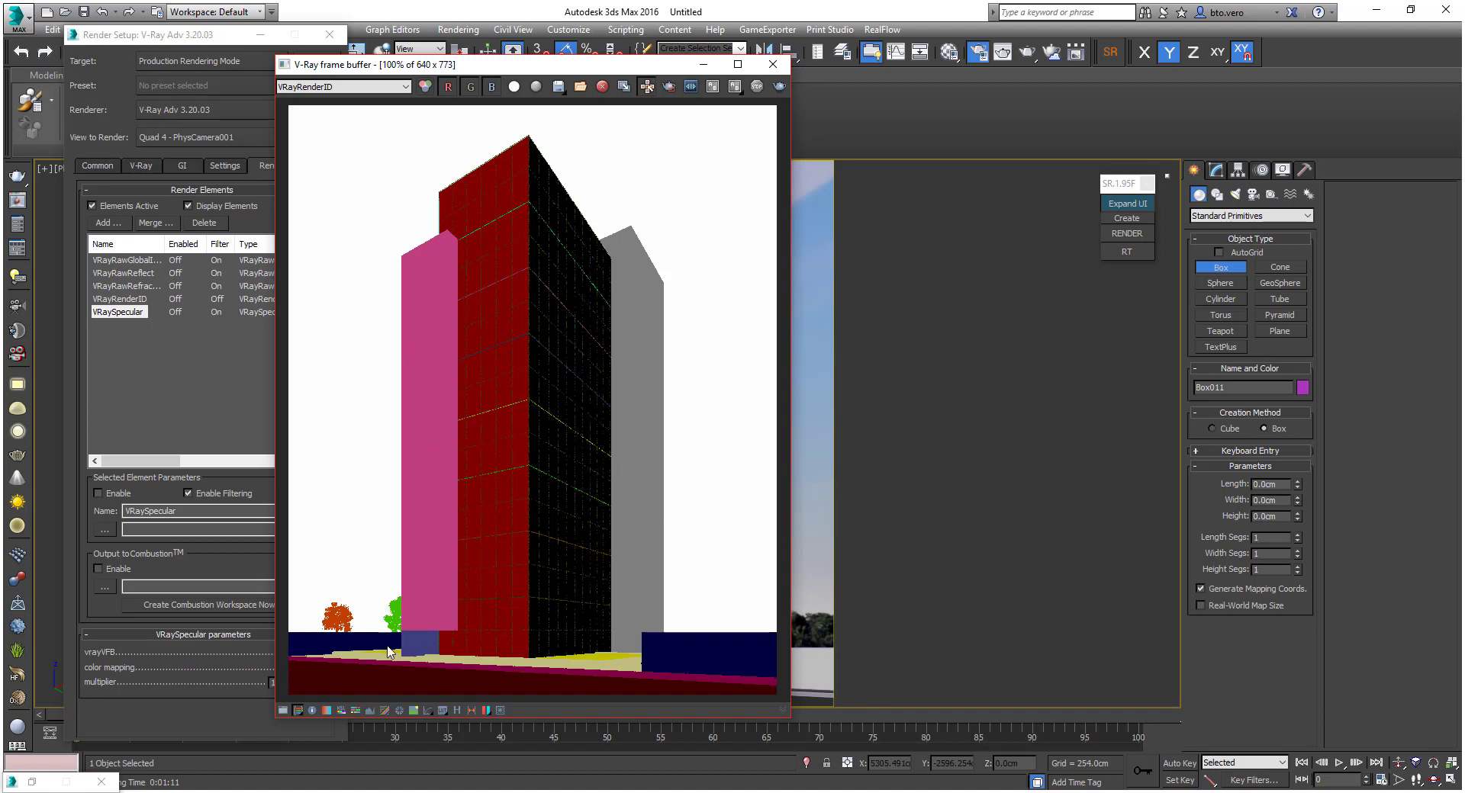
Display the render's Alpha channel to examine the building and tree silhouettes
click(402, 88)
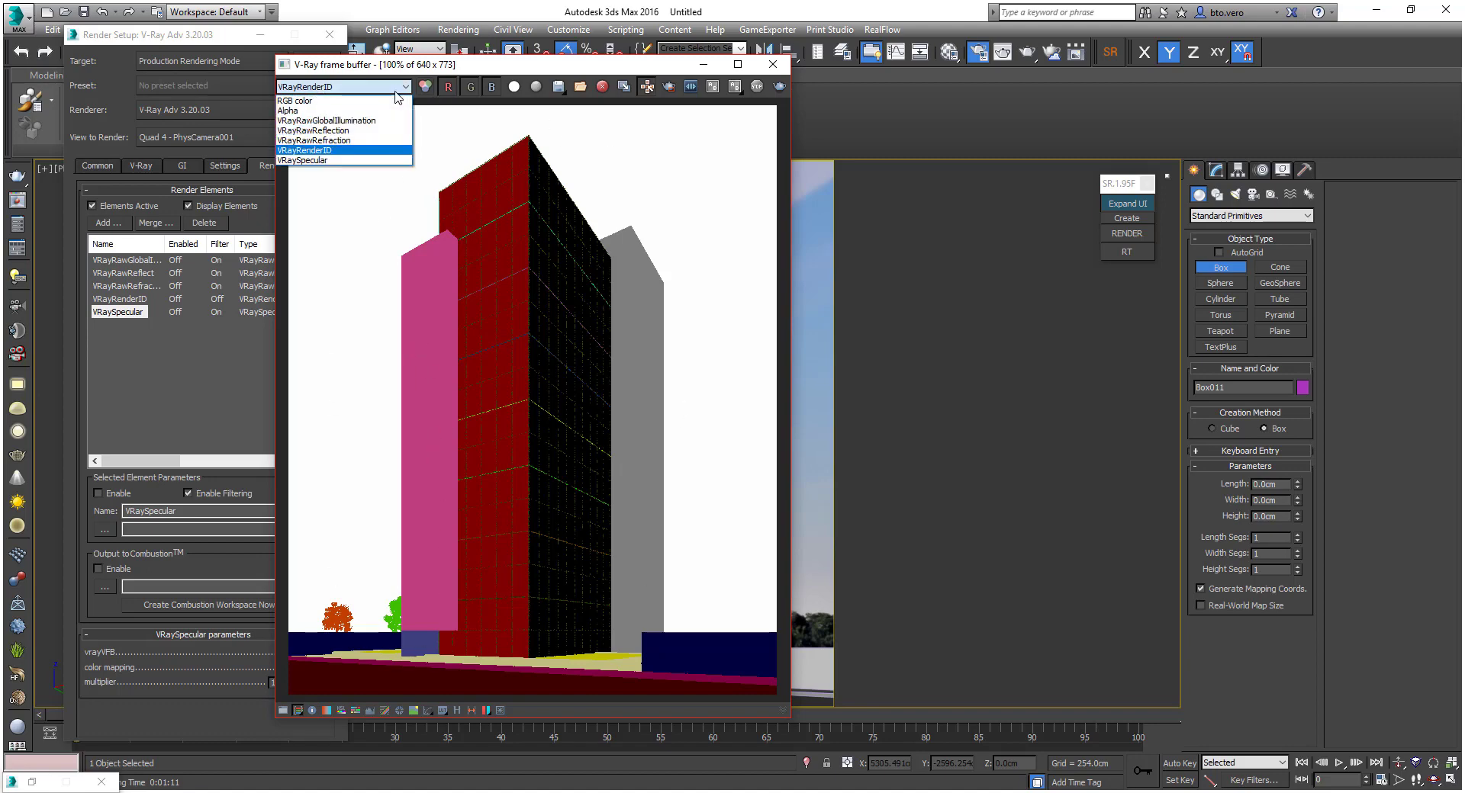
click(367, 111)
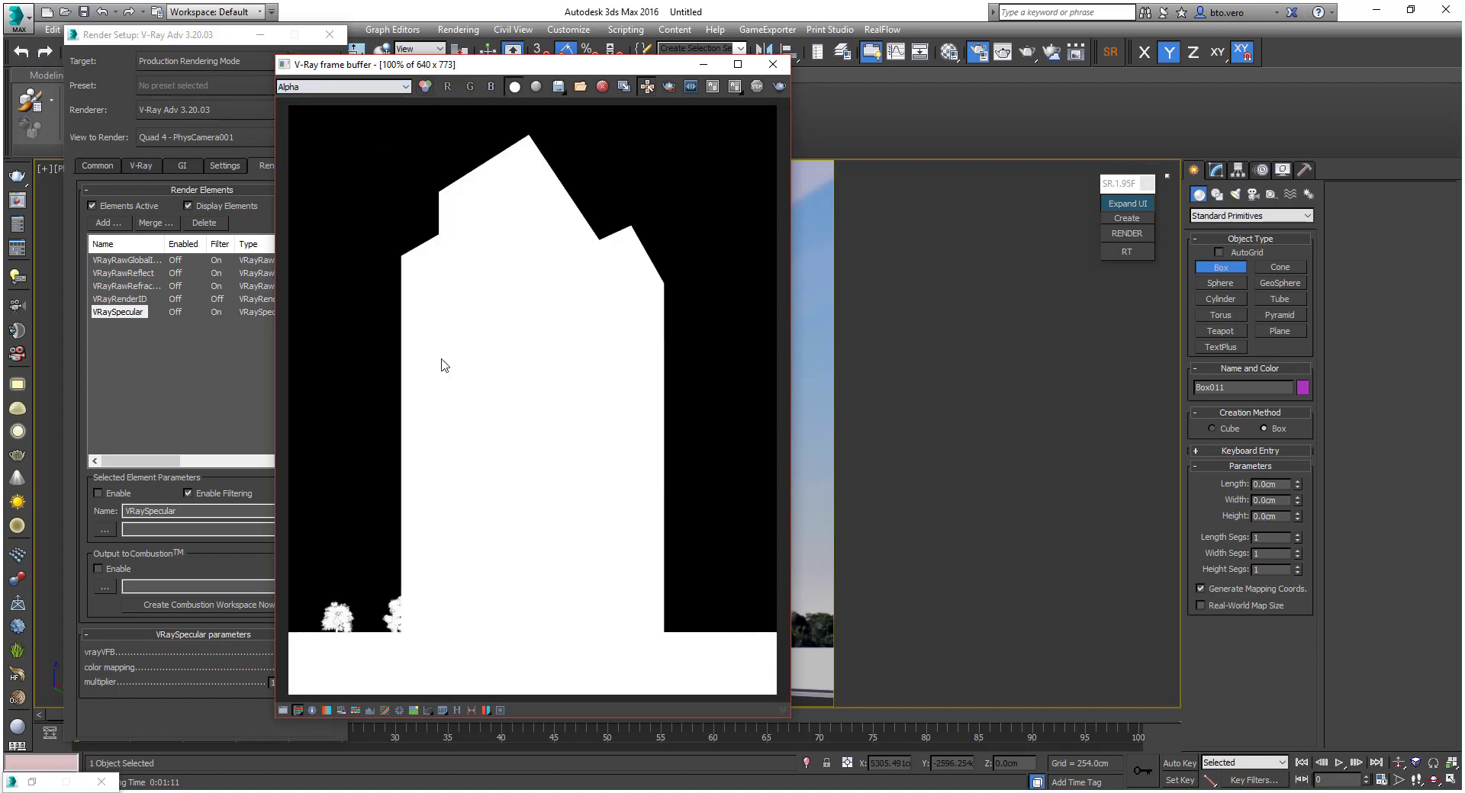
click(400, 89)
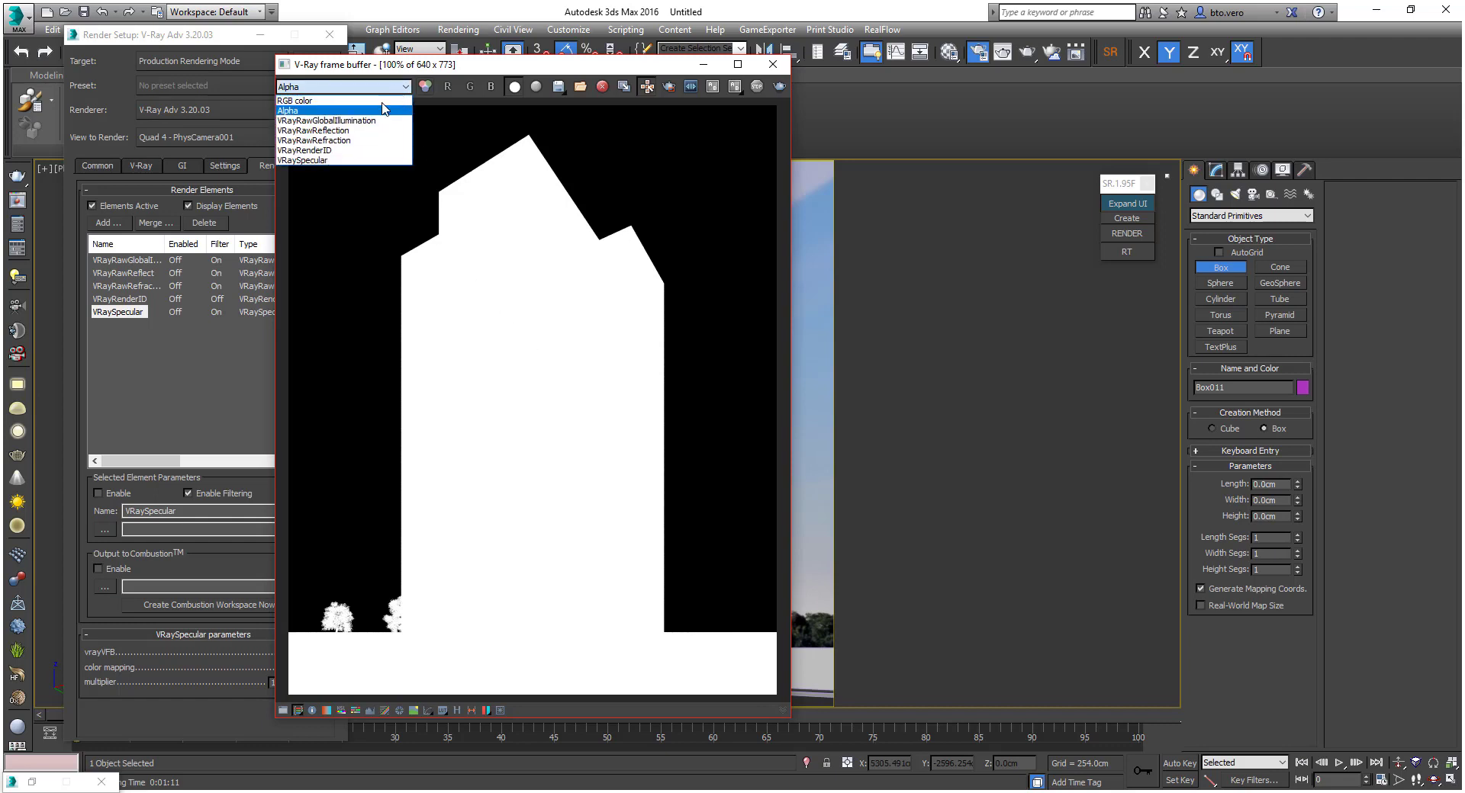
click(345, 228)
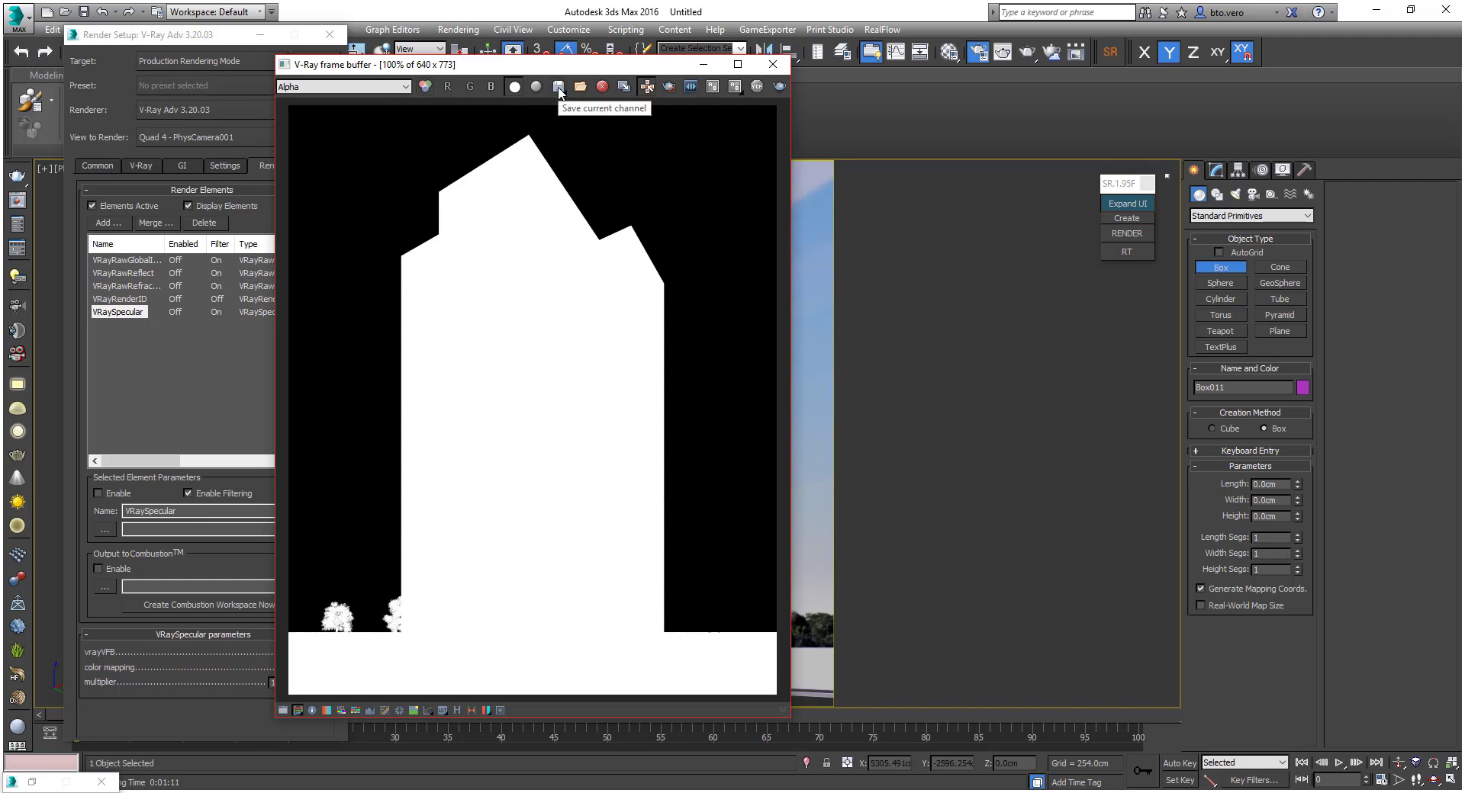
click(559, 88)
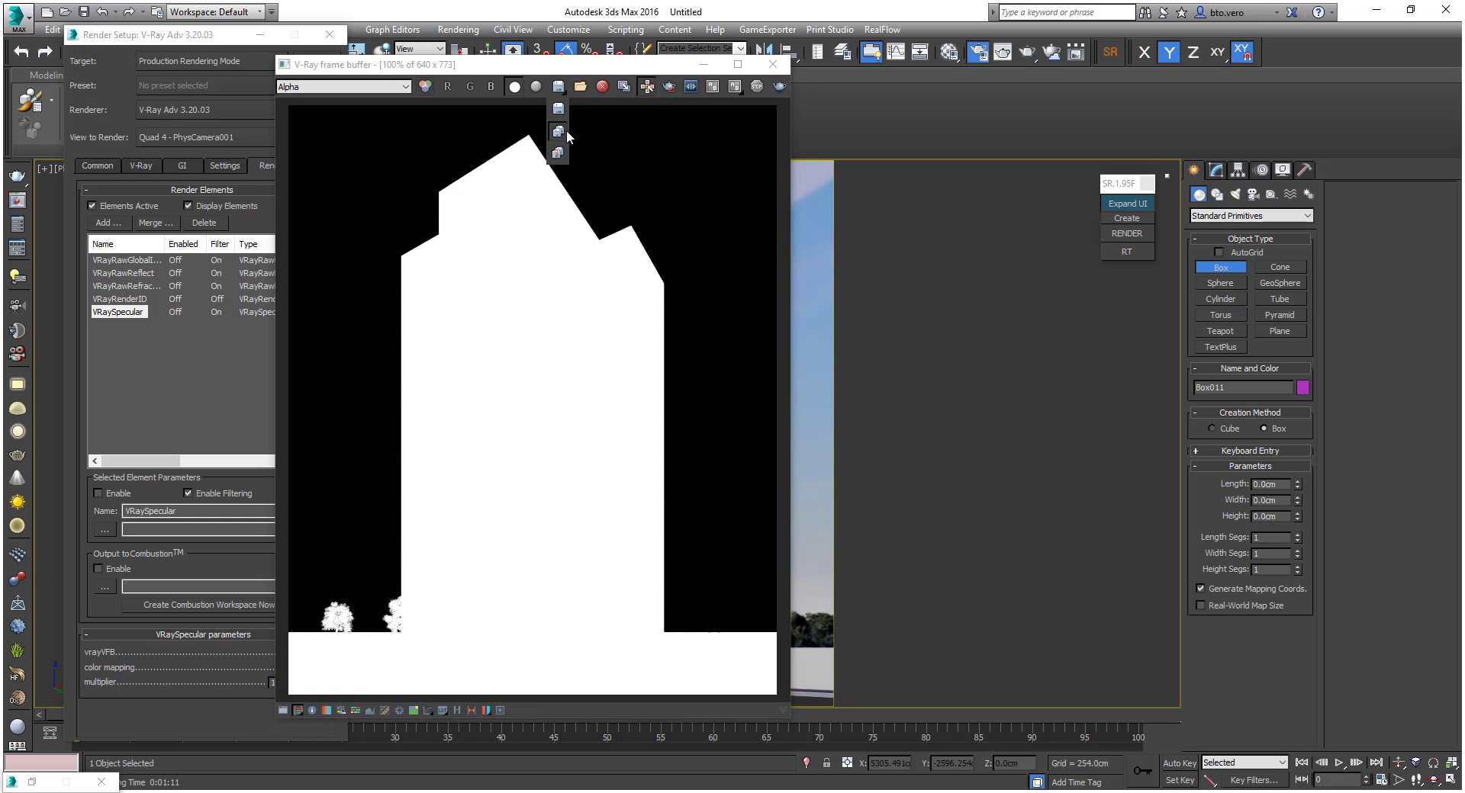
click(562, 129)
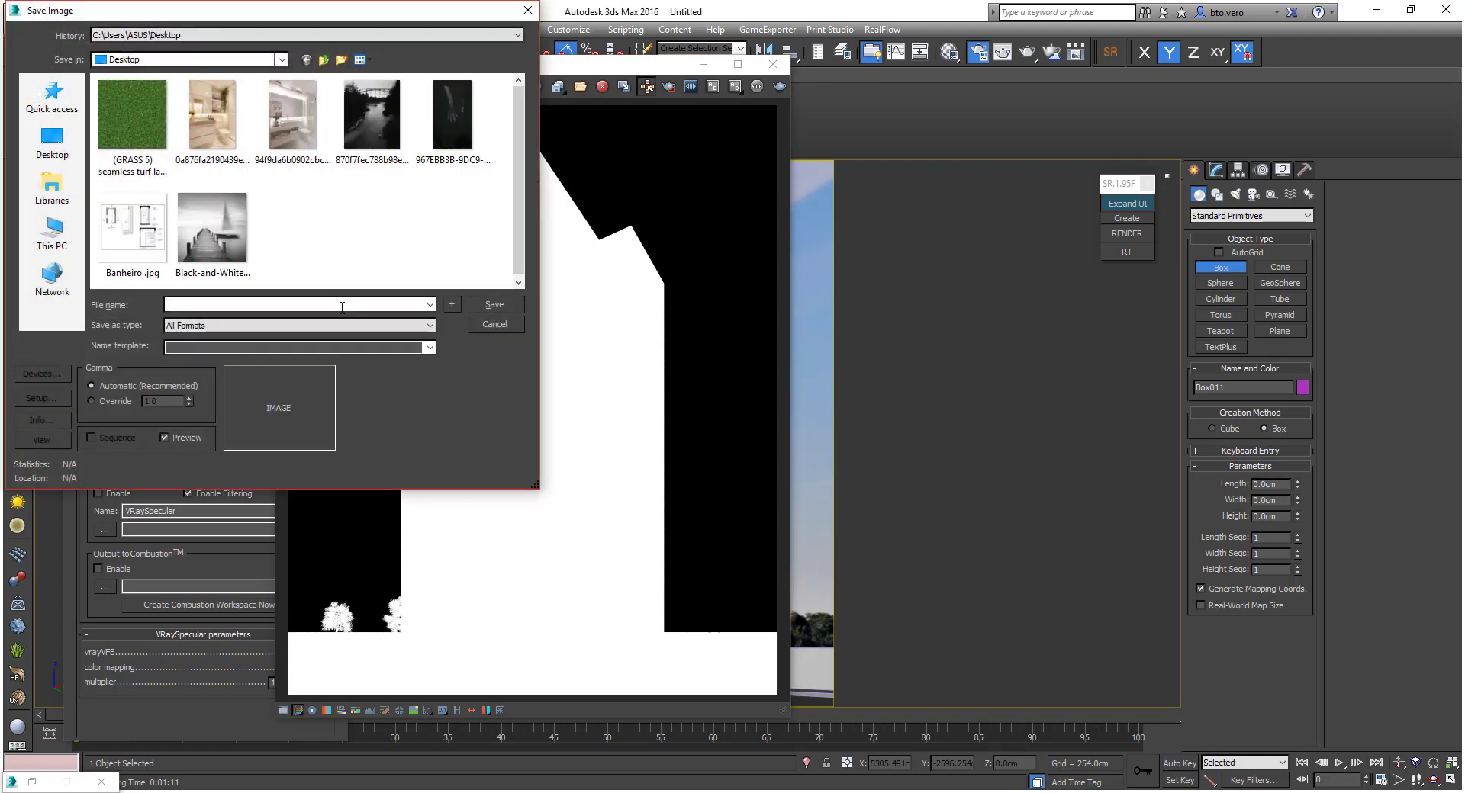
click(324, 62)
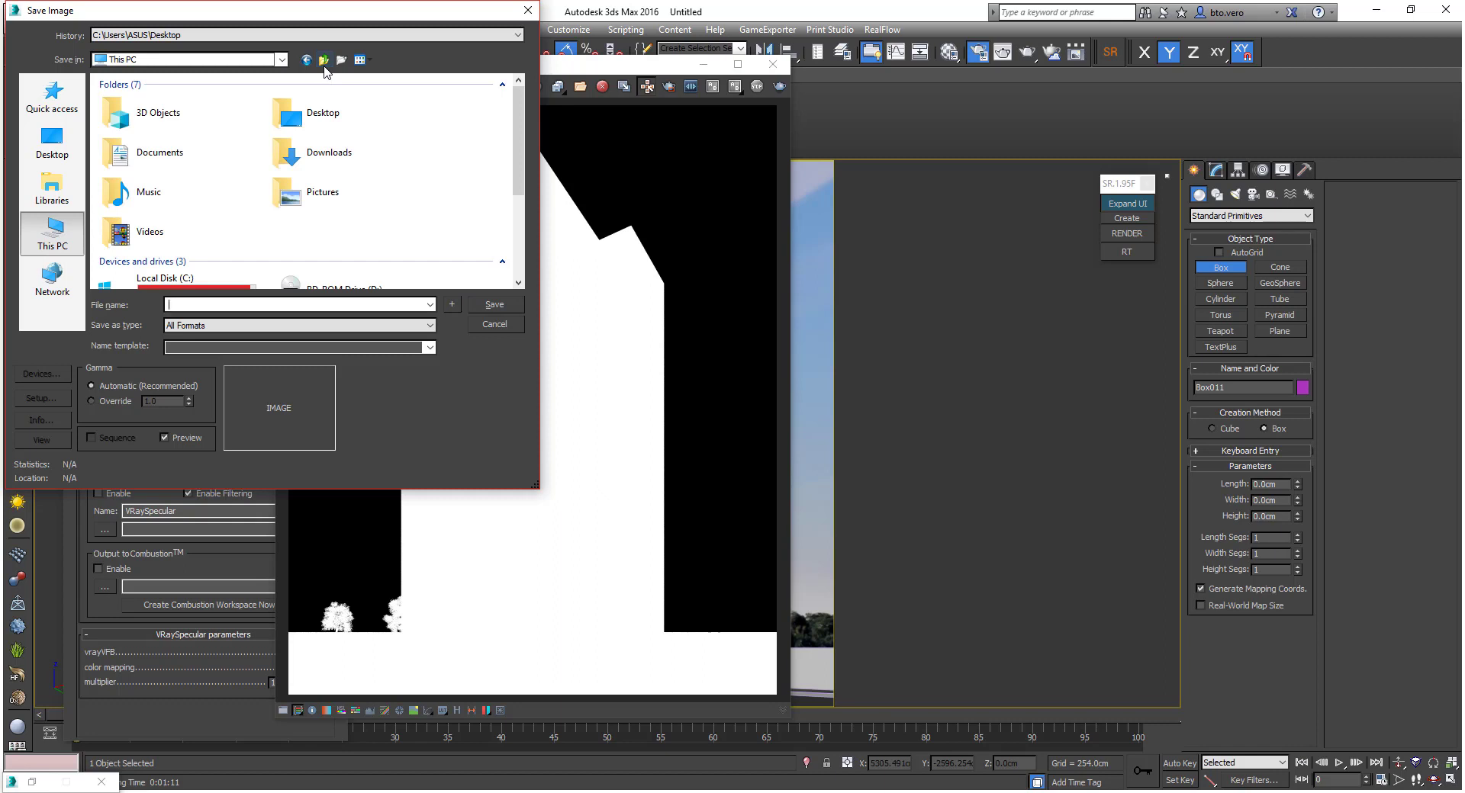
click(495, 325)
Close the frame buffer and render setup, and set the Vidro guarda corpo glass material's refraction IOR to 6
click(773, 64)
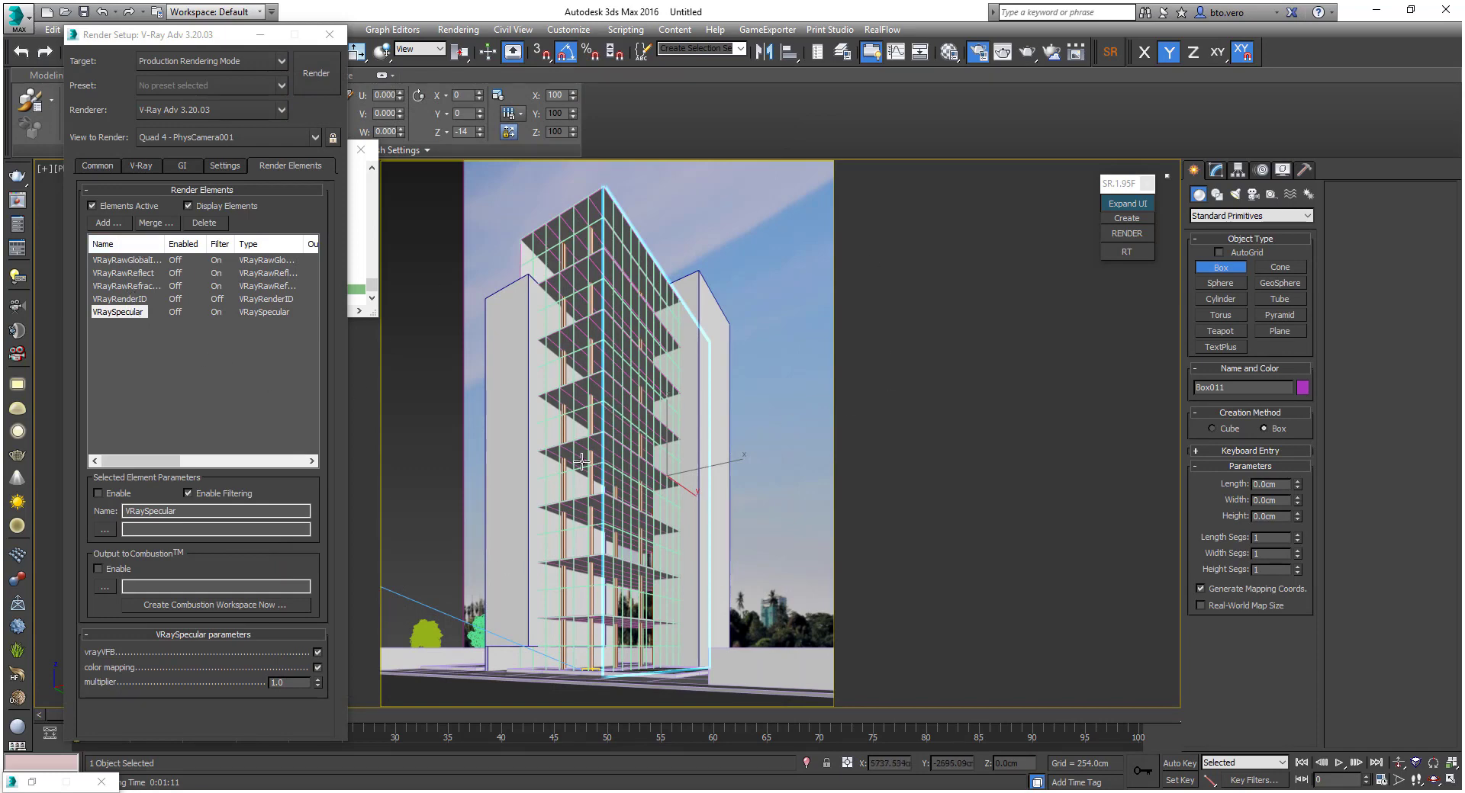
click(329, 34)
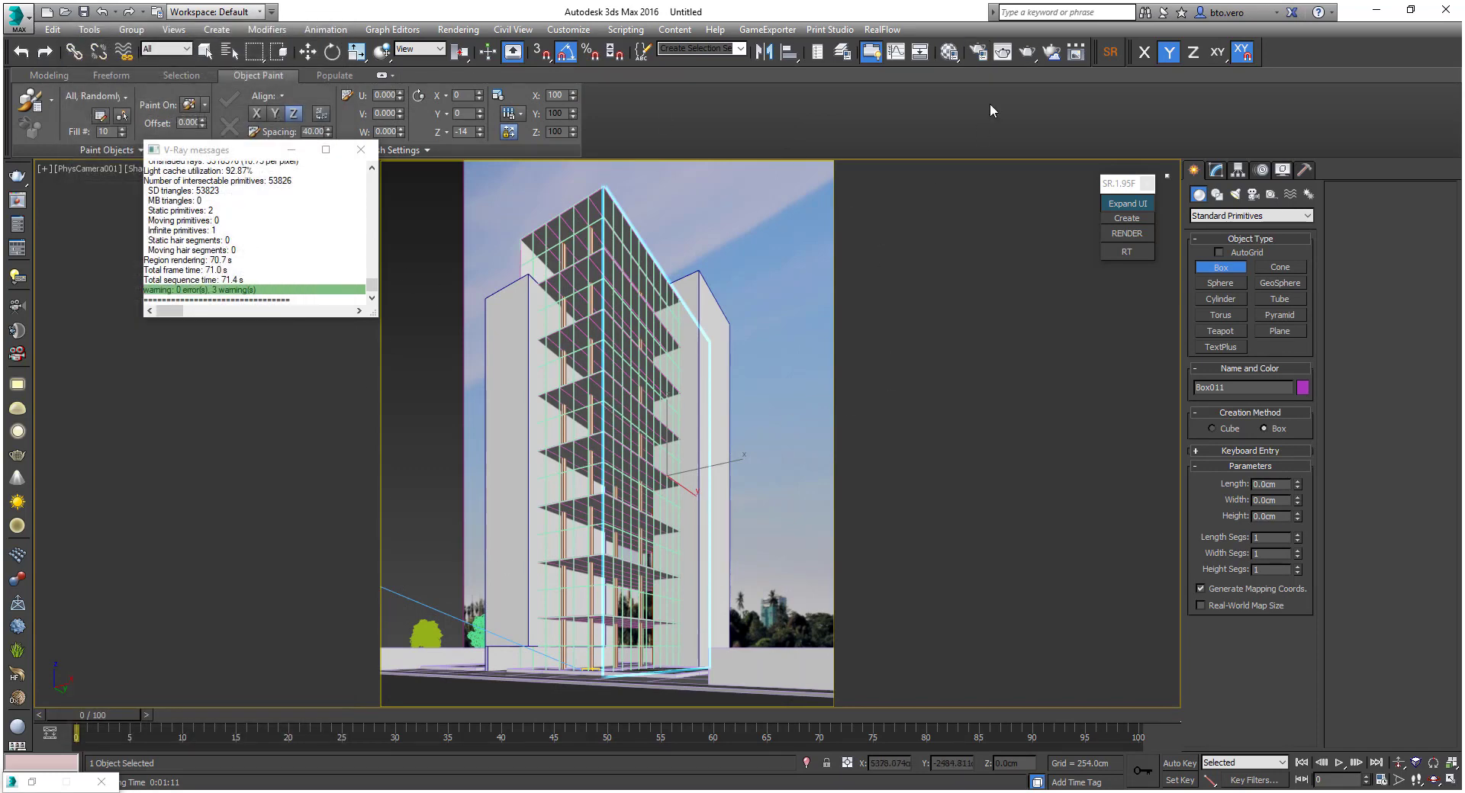
click(949, 52)
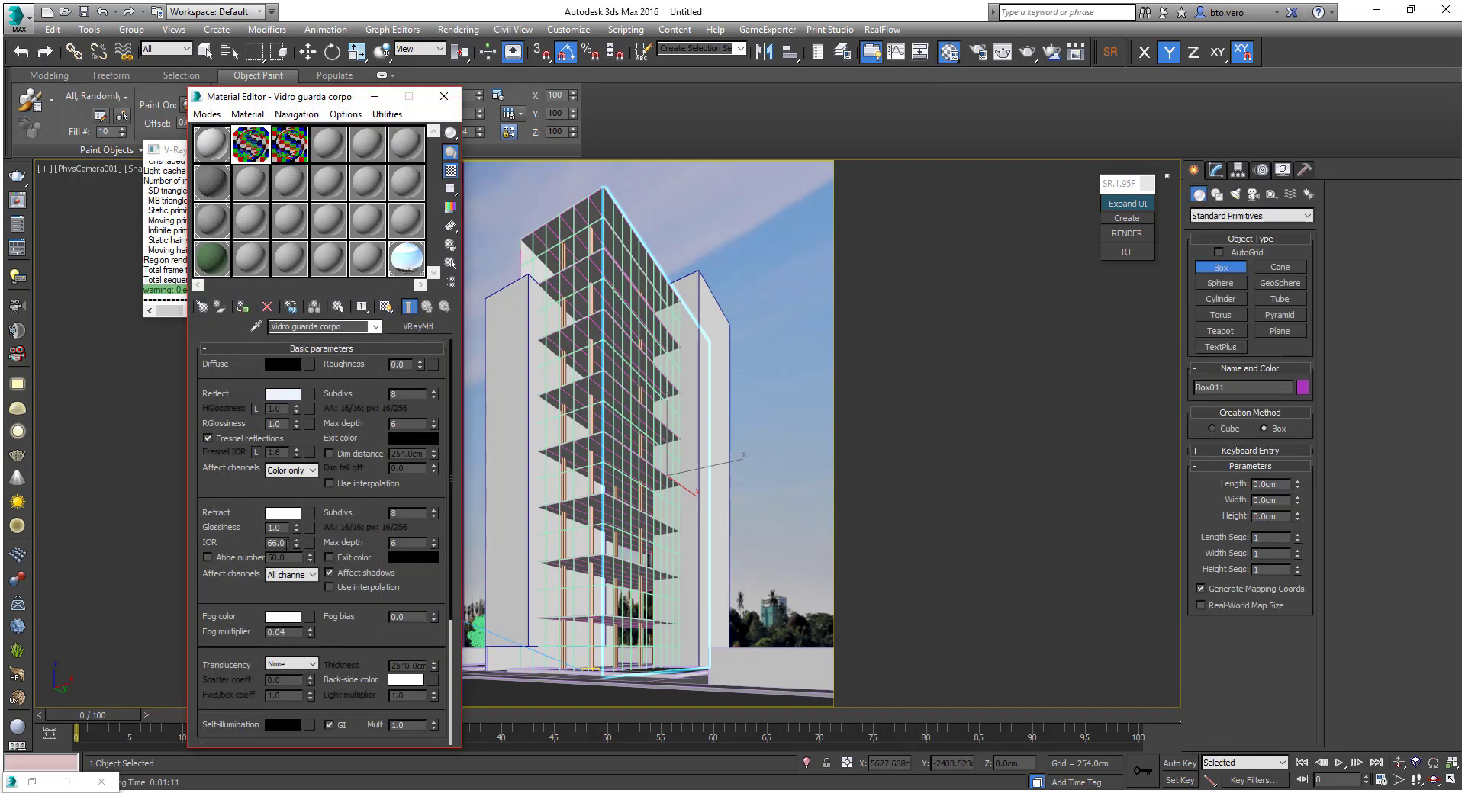
double_click(286, 542)
text(6)
Tint the glass material's refraction fog color a pale green by raising its saturation and adjusting its hue
click(283, 616)
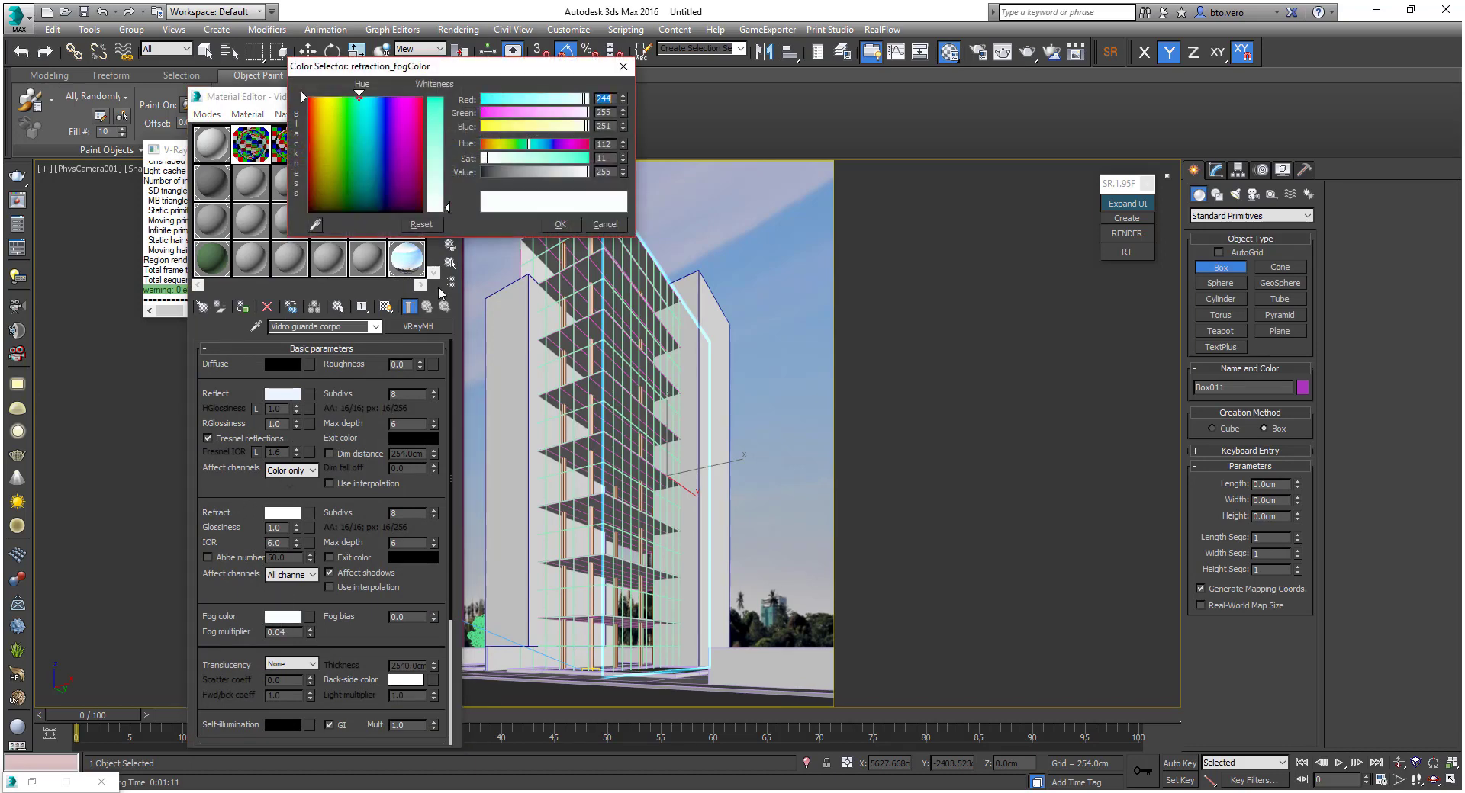
click(508, 159)
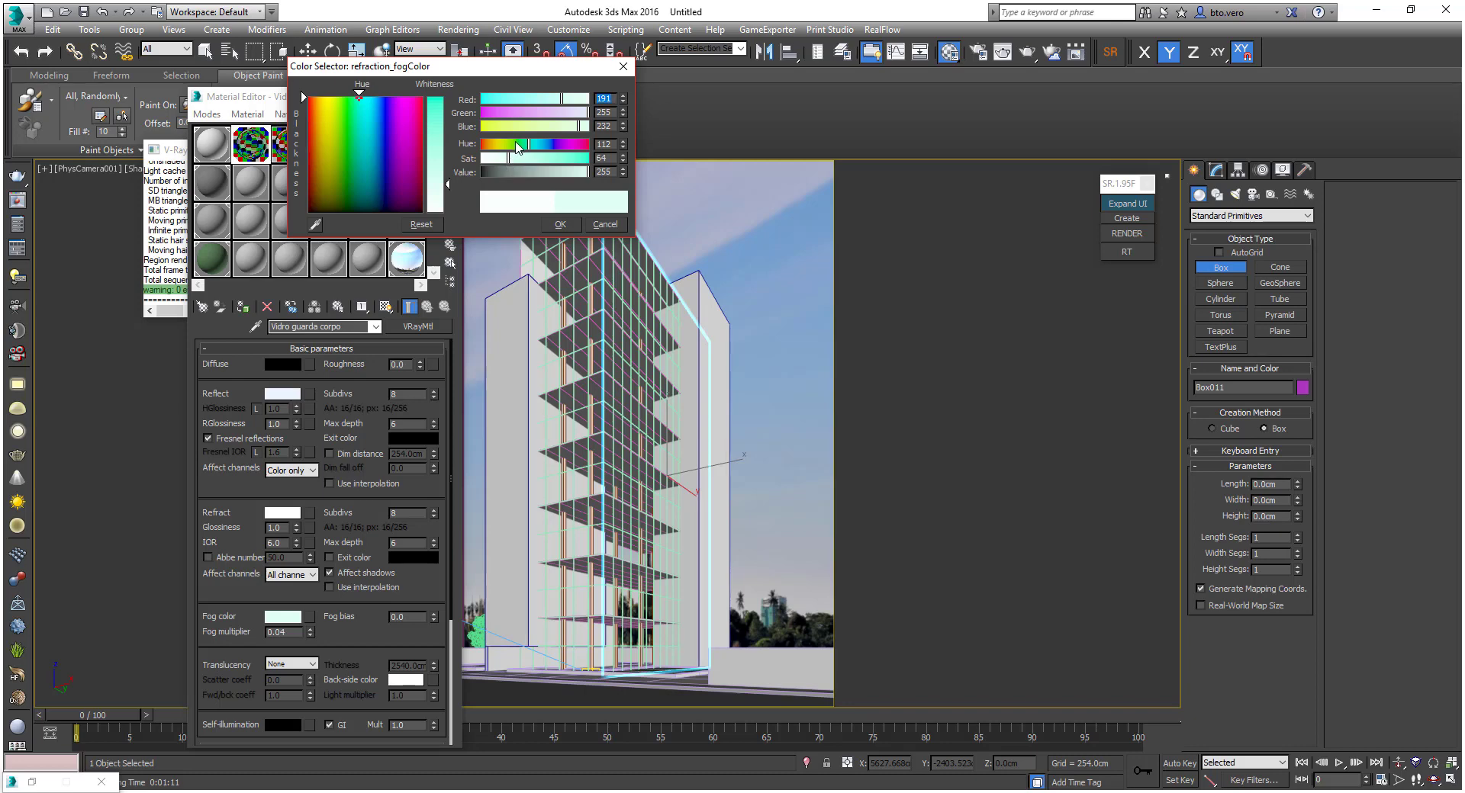
click(526, 144)
click(513, 159)
click(562, 227)
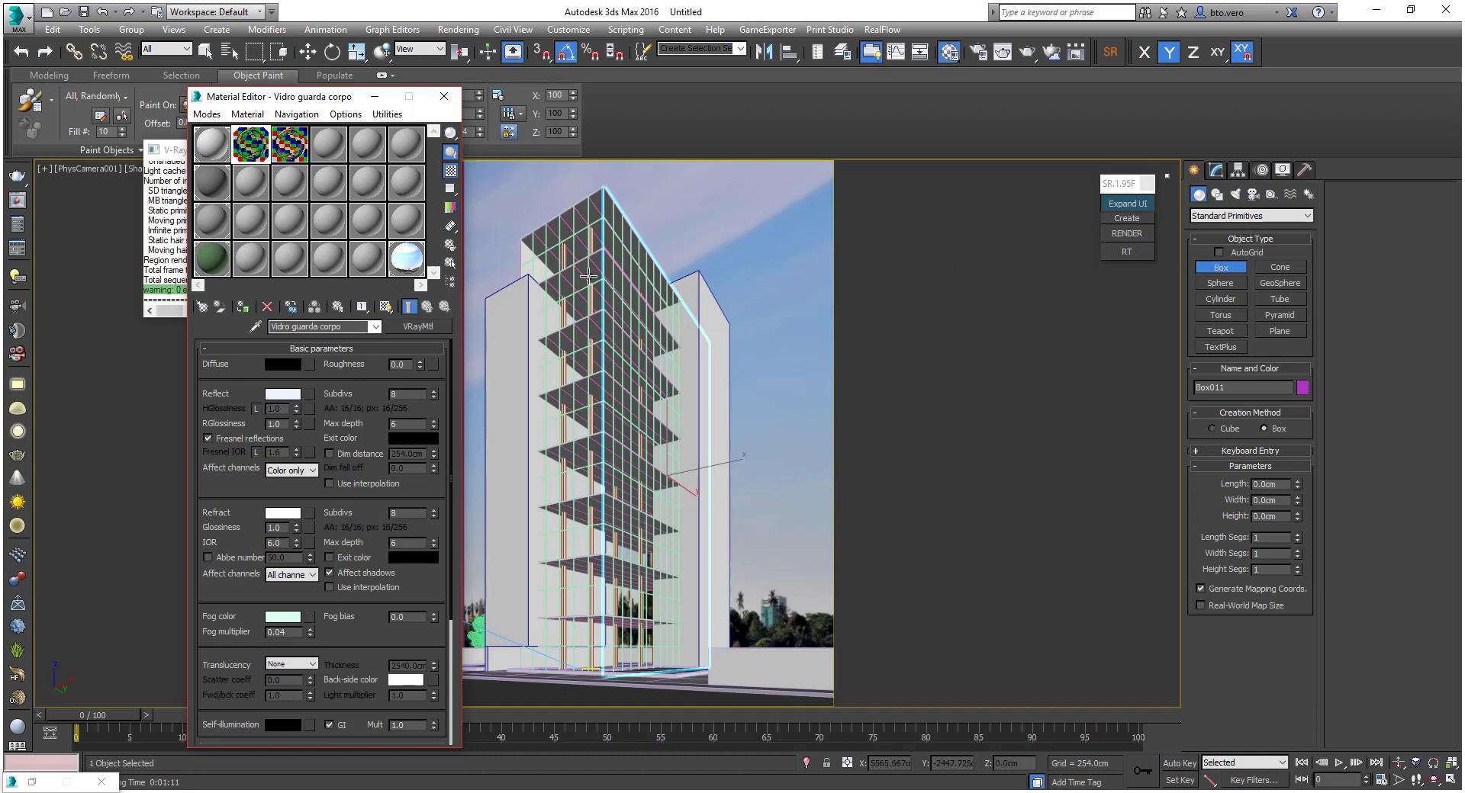
Load the Equadria Bronze library material into an empty slot and assign it to the glass facade's frame grid
right_click(563, 215)
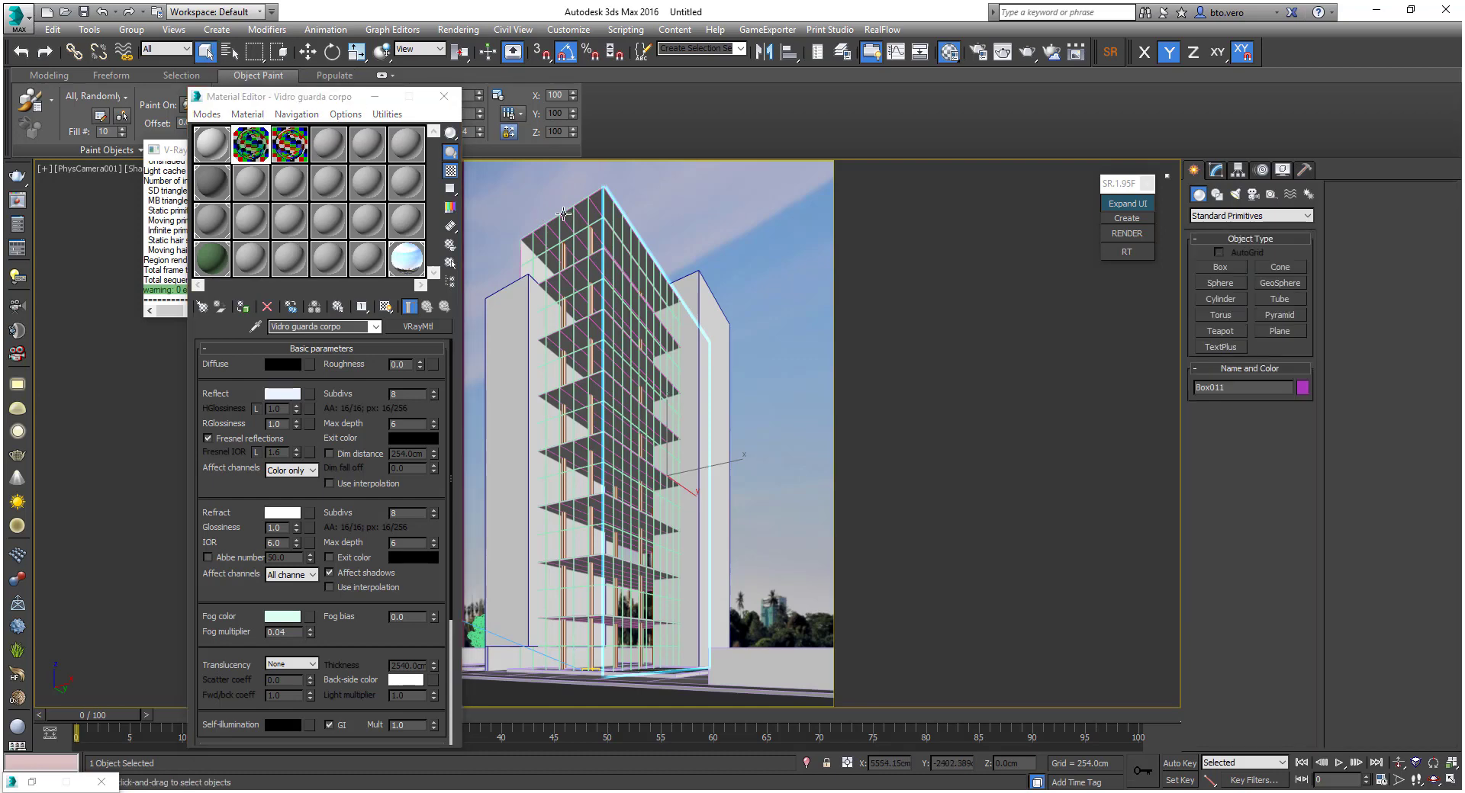
click(588, 209)
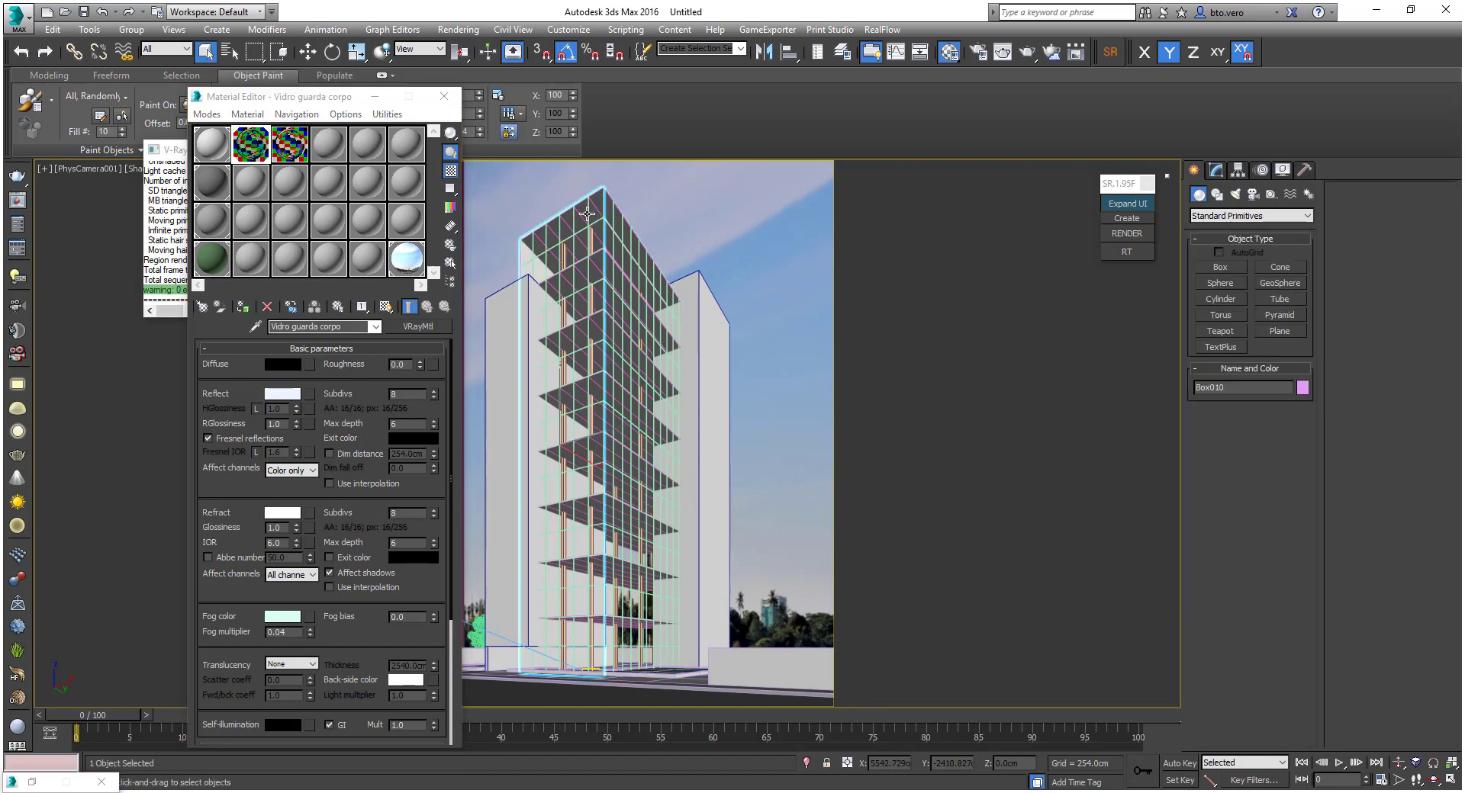
click(588, 213)
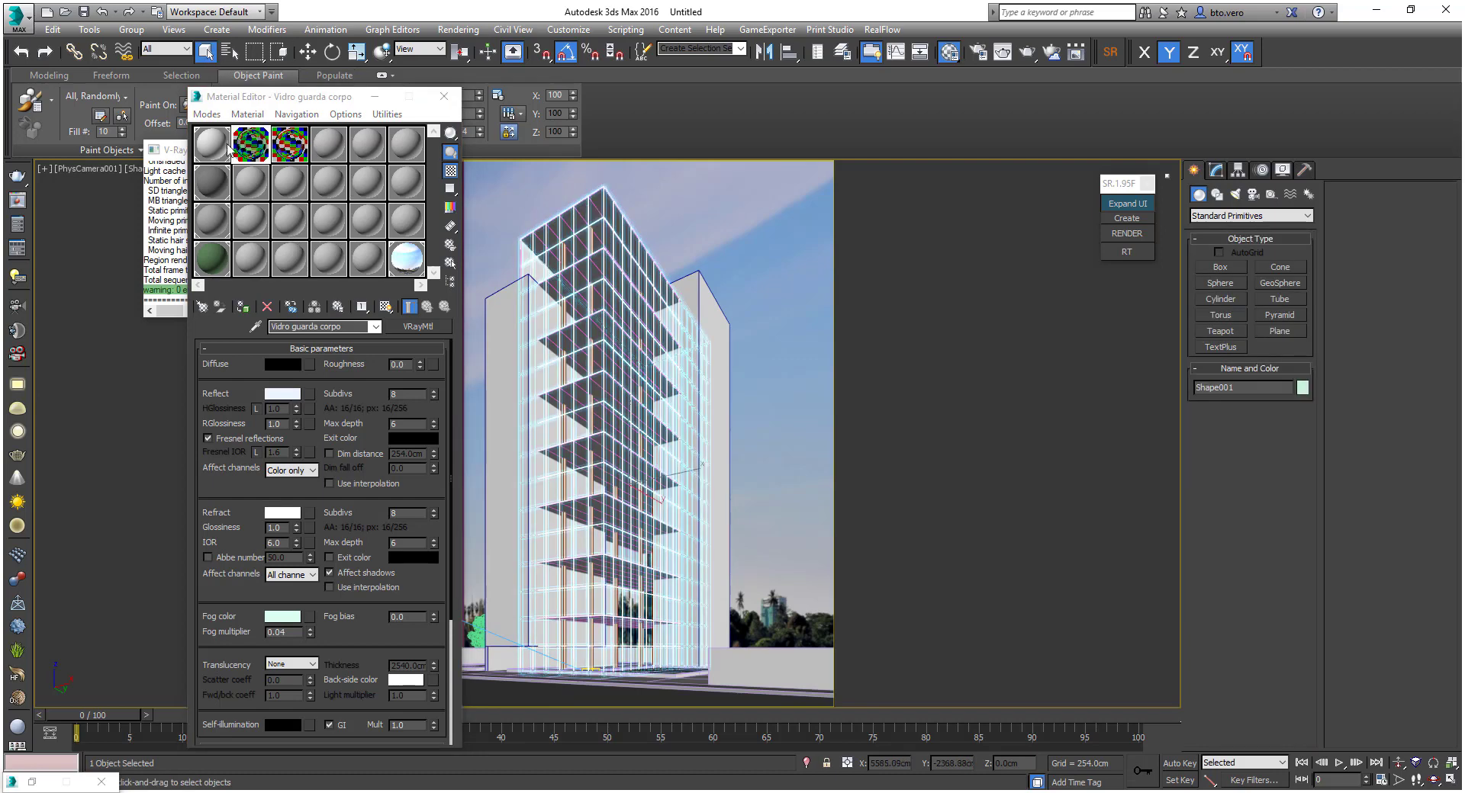
click(330, 149)
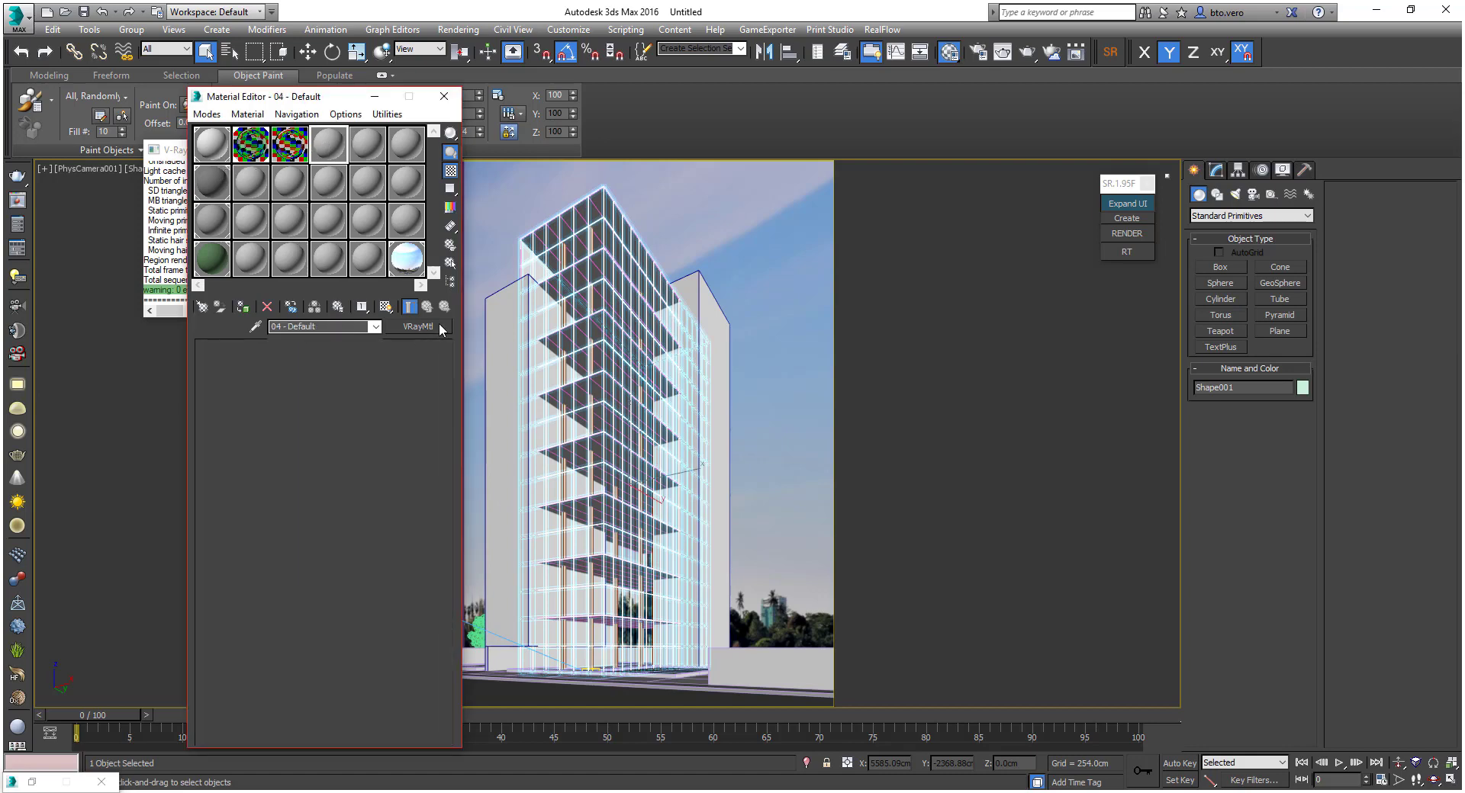
click(440, 327)
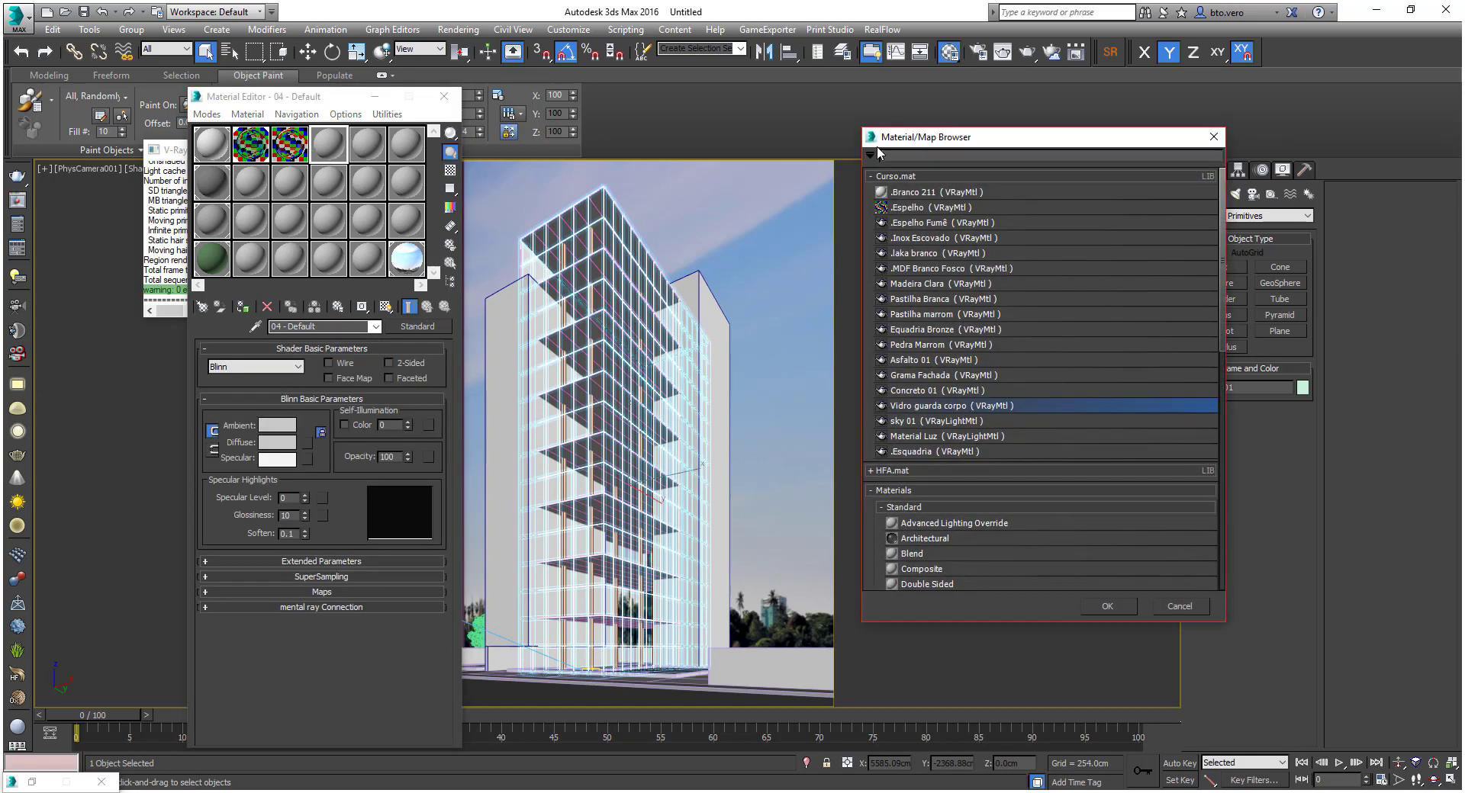
double_click(938, 330)
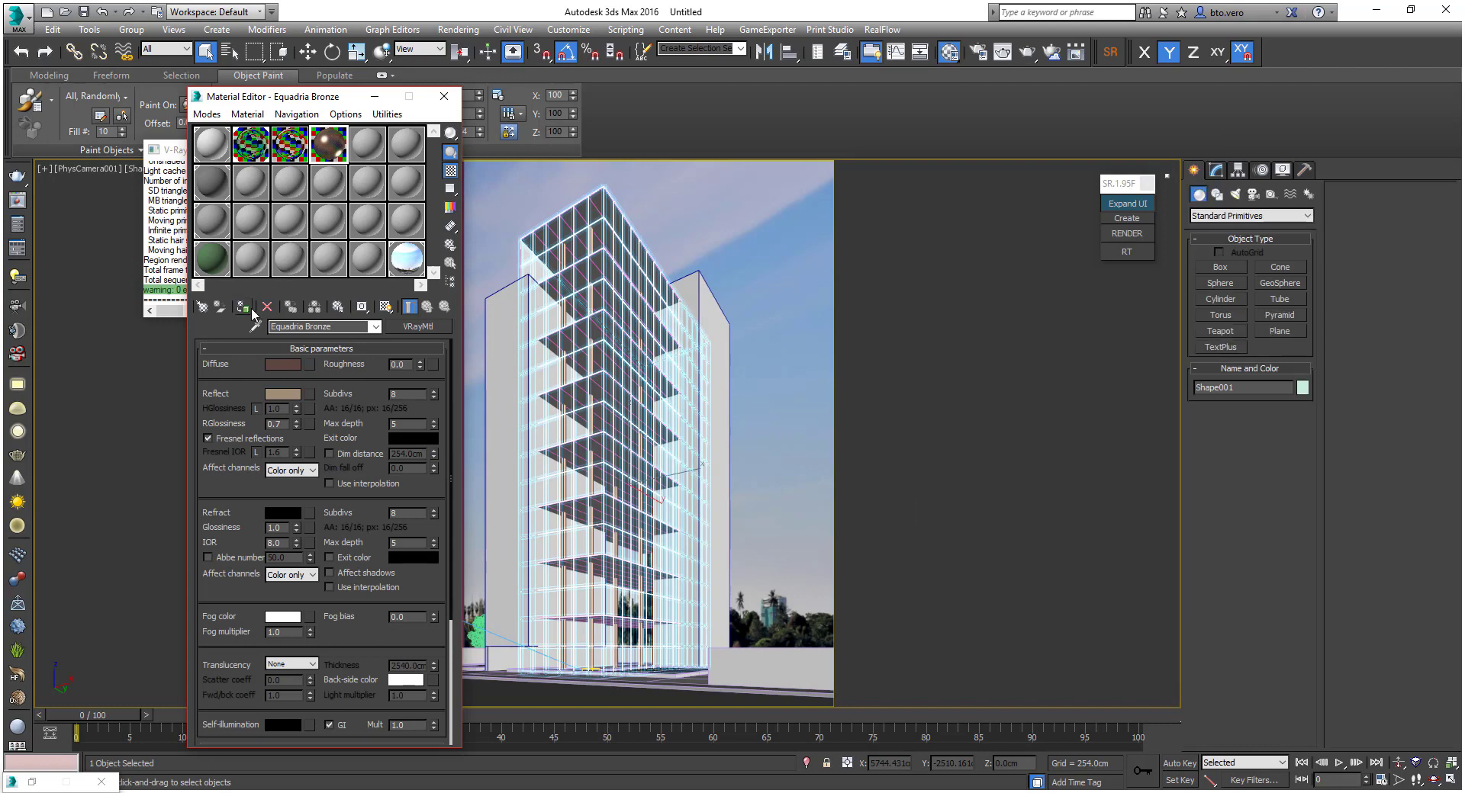
Load the Concreto 01 library material into an empty slot and assign it to the tower's two solid side volumes
click(507, 406)
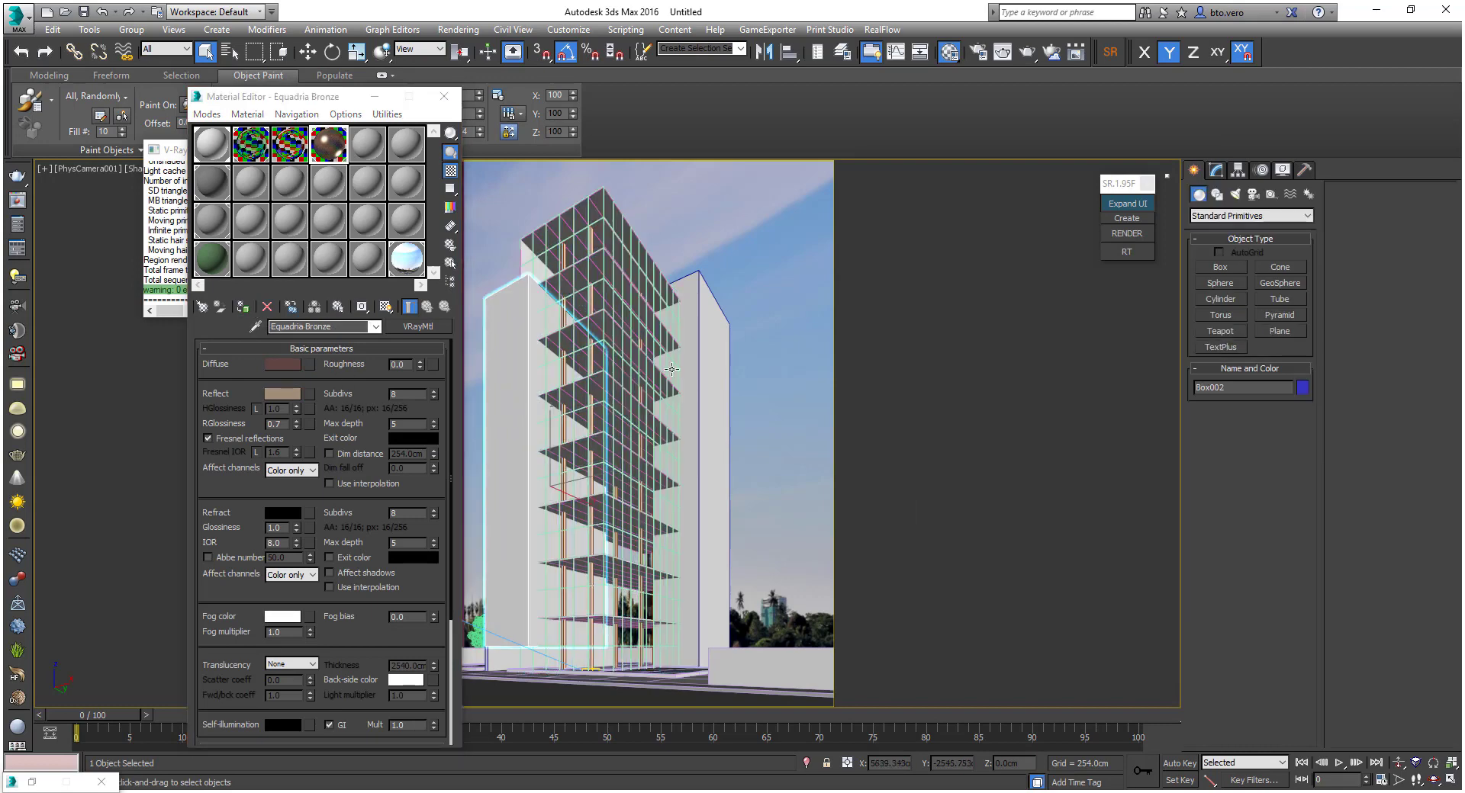
ctrl+click(696, 364)
click(369, 156)
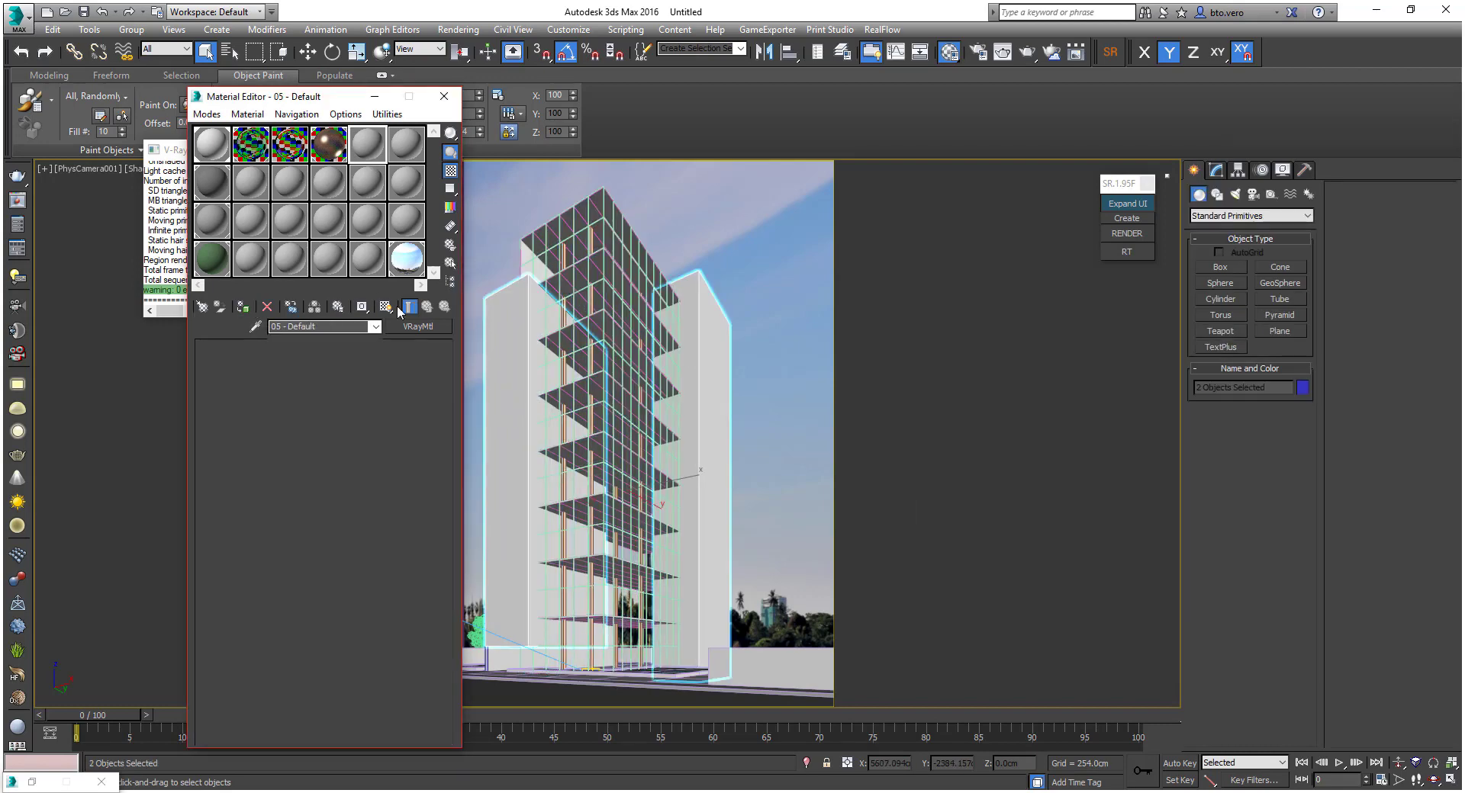
click(418, 326)
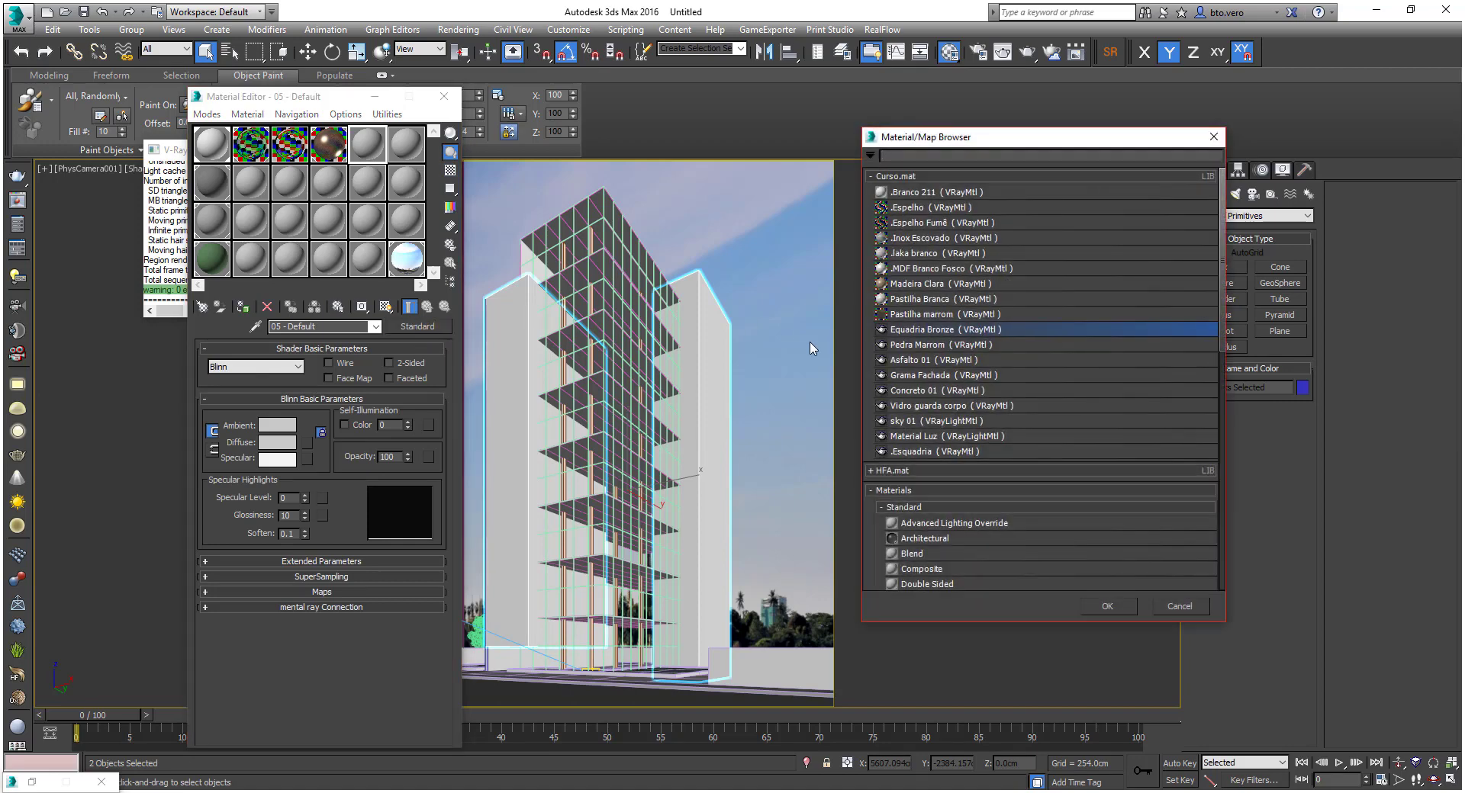
double_click(936, 389)
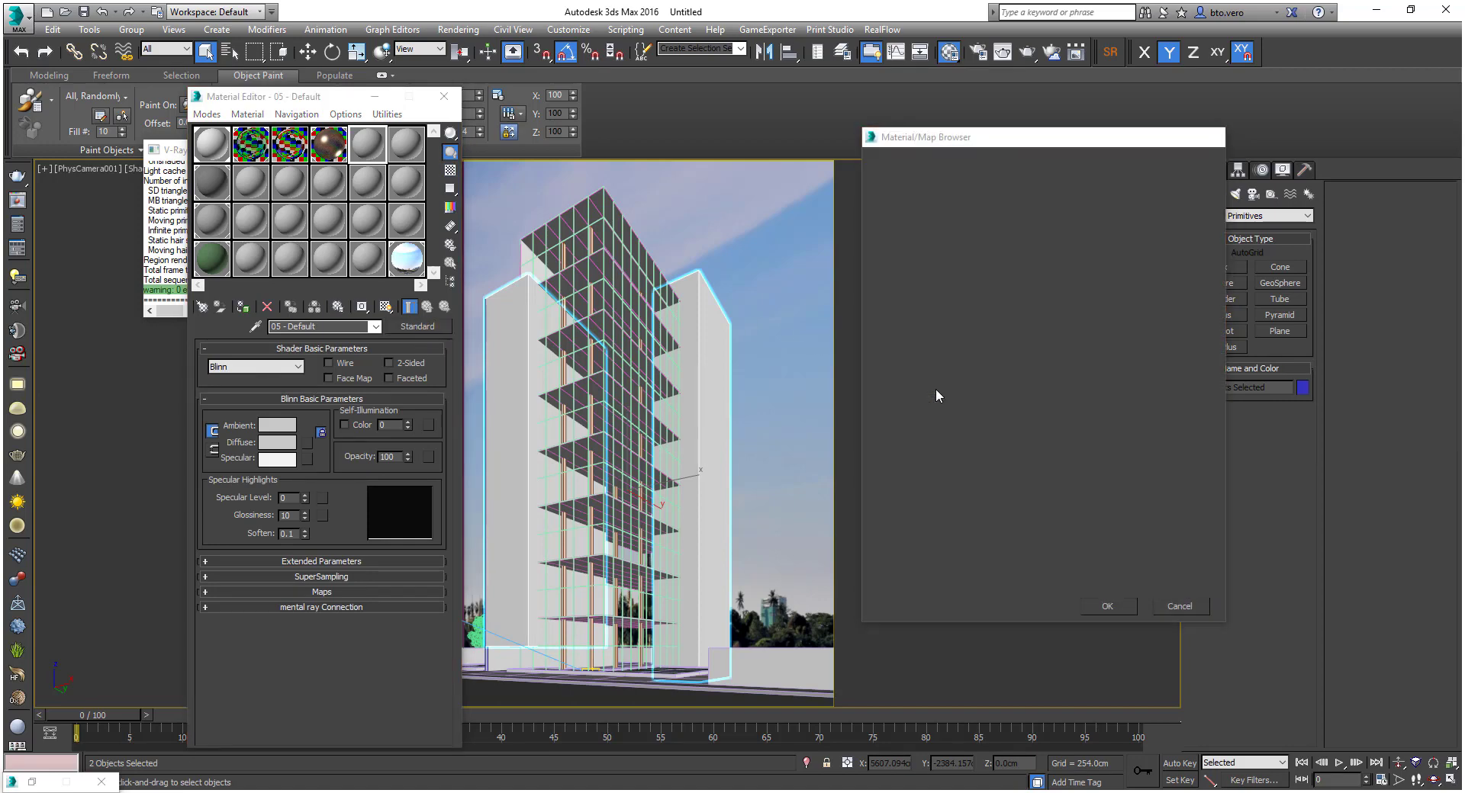
click(244, 307)
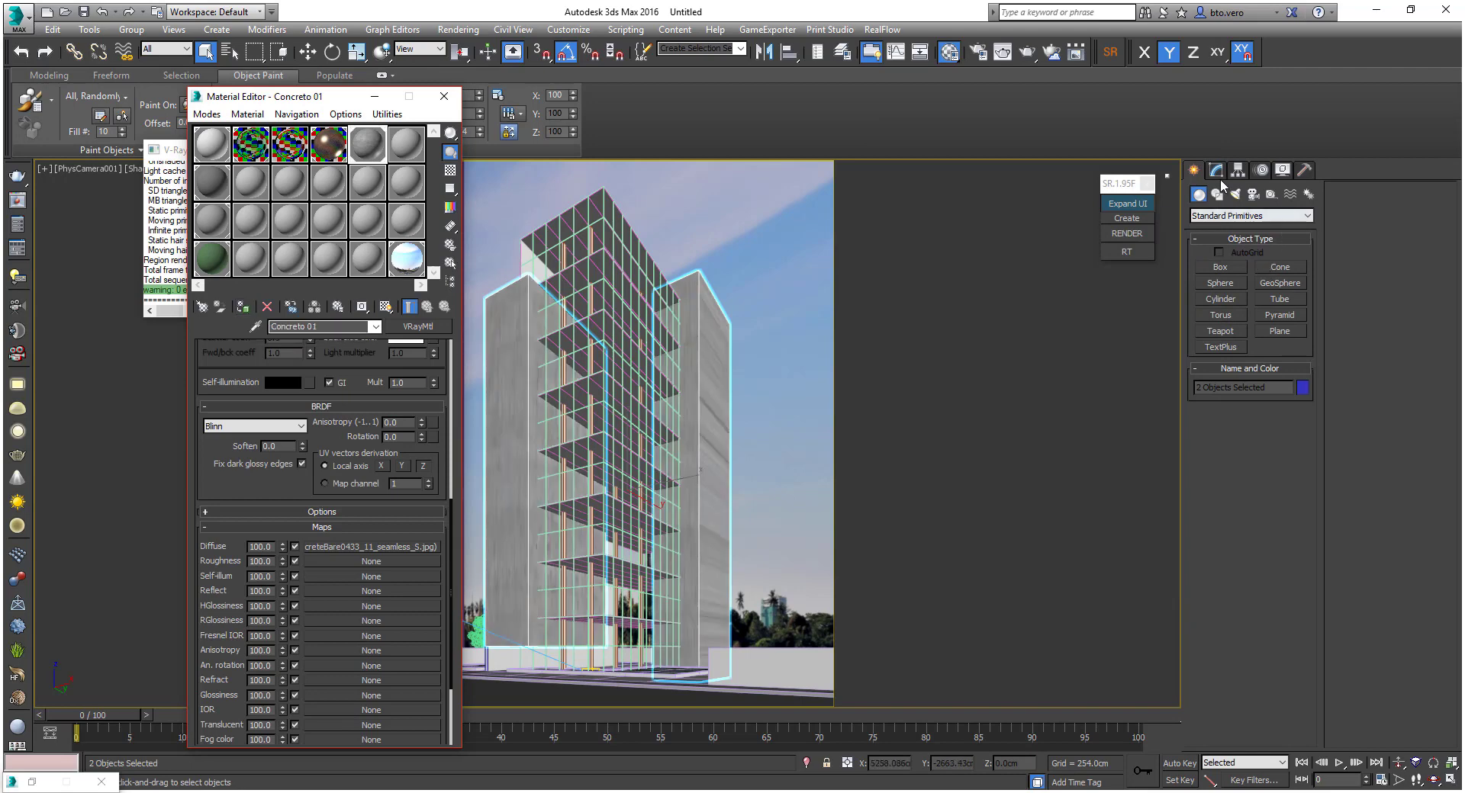
Add a UVW Map modifier with Box mapping to the two concrete side volumes
click(1217, 170)
click(1309, 213)
scroll(1297, 458, down, 15)
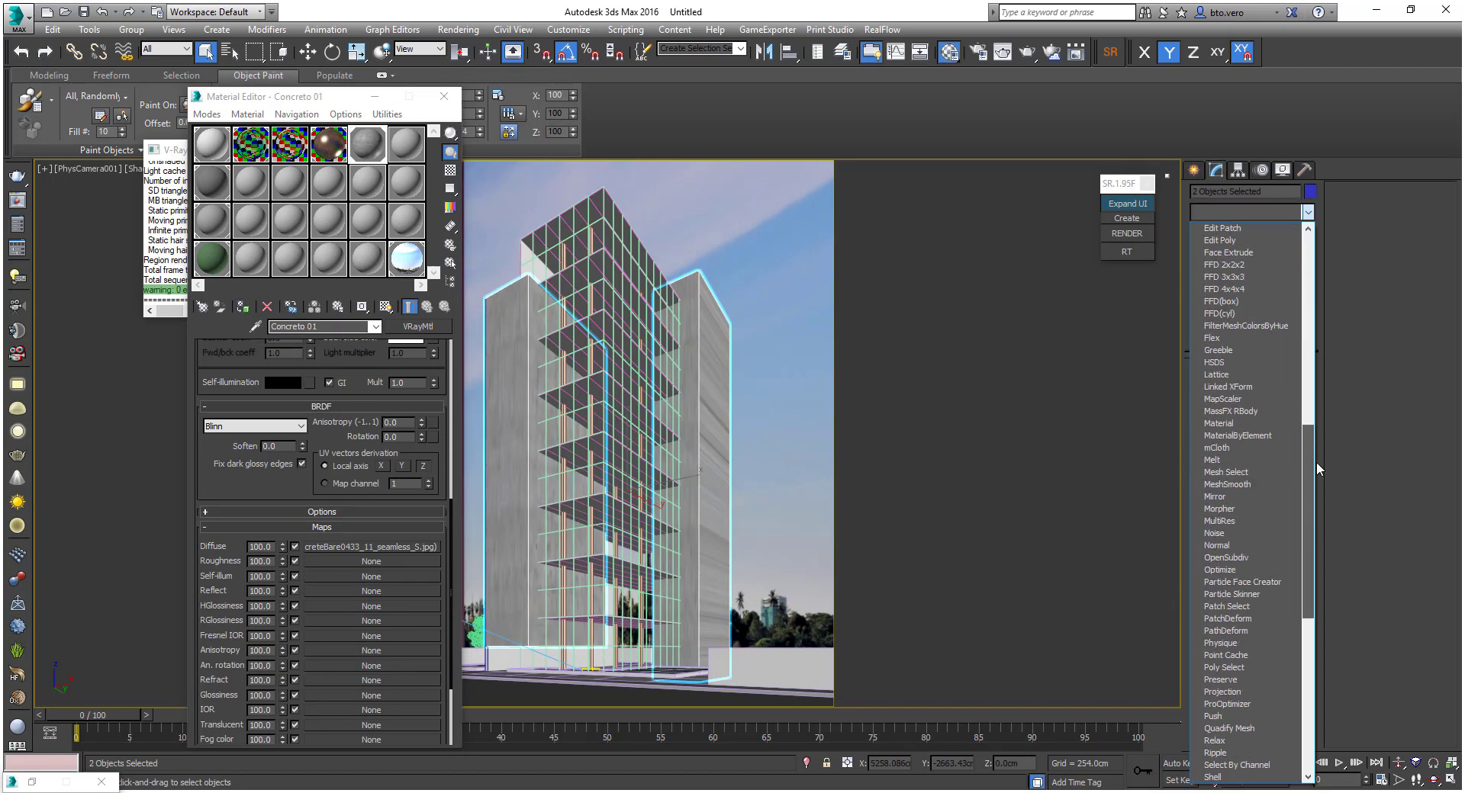
click(1252, 643)
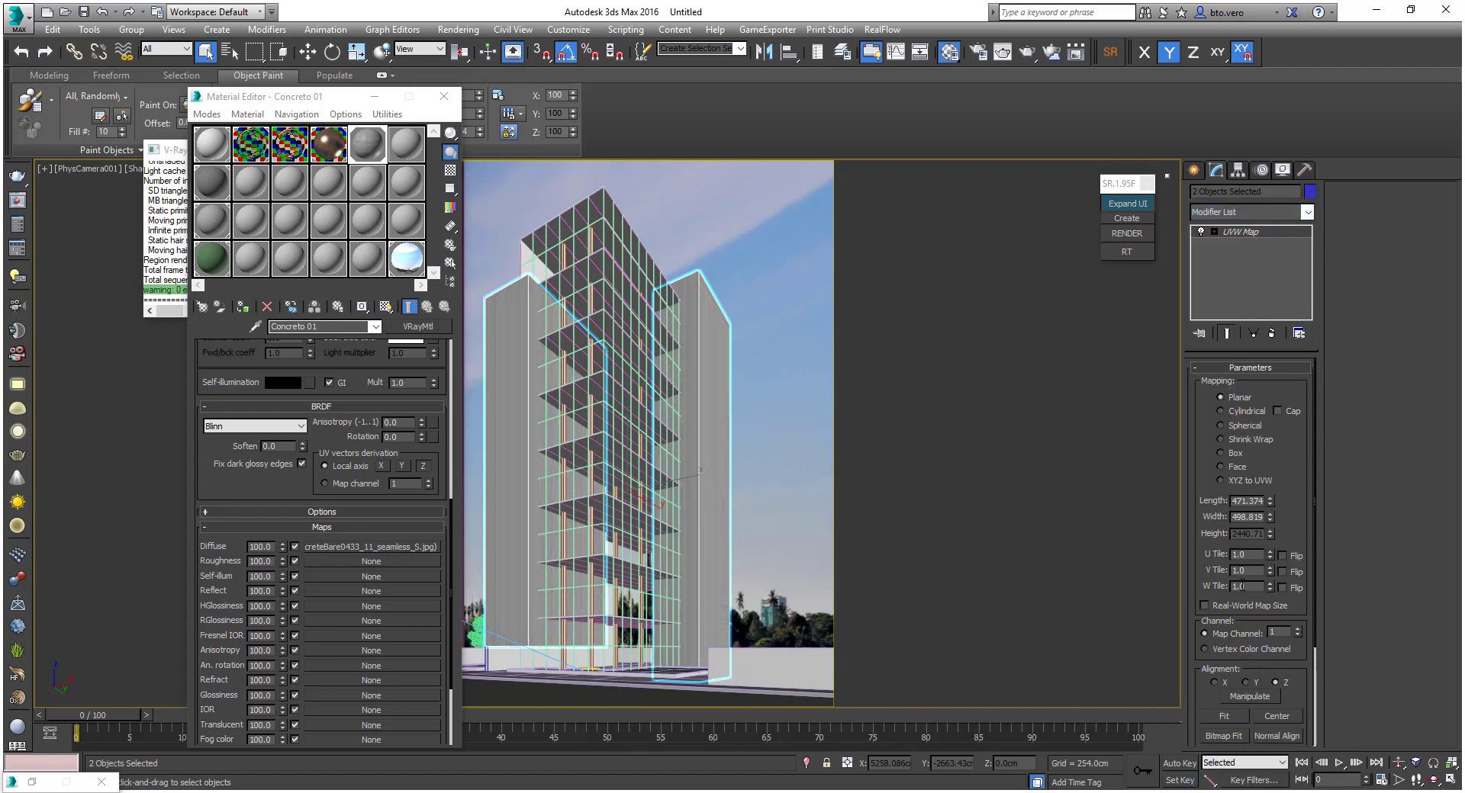
click(1241, 455)
Scale down the UVW Map gizmo in all axes so the concrete texture repeats more finely, and minimize the Material Editor
right_click(641, 413)
click(630, 392)
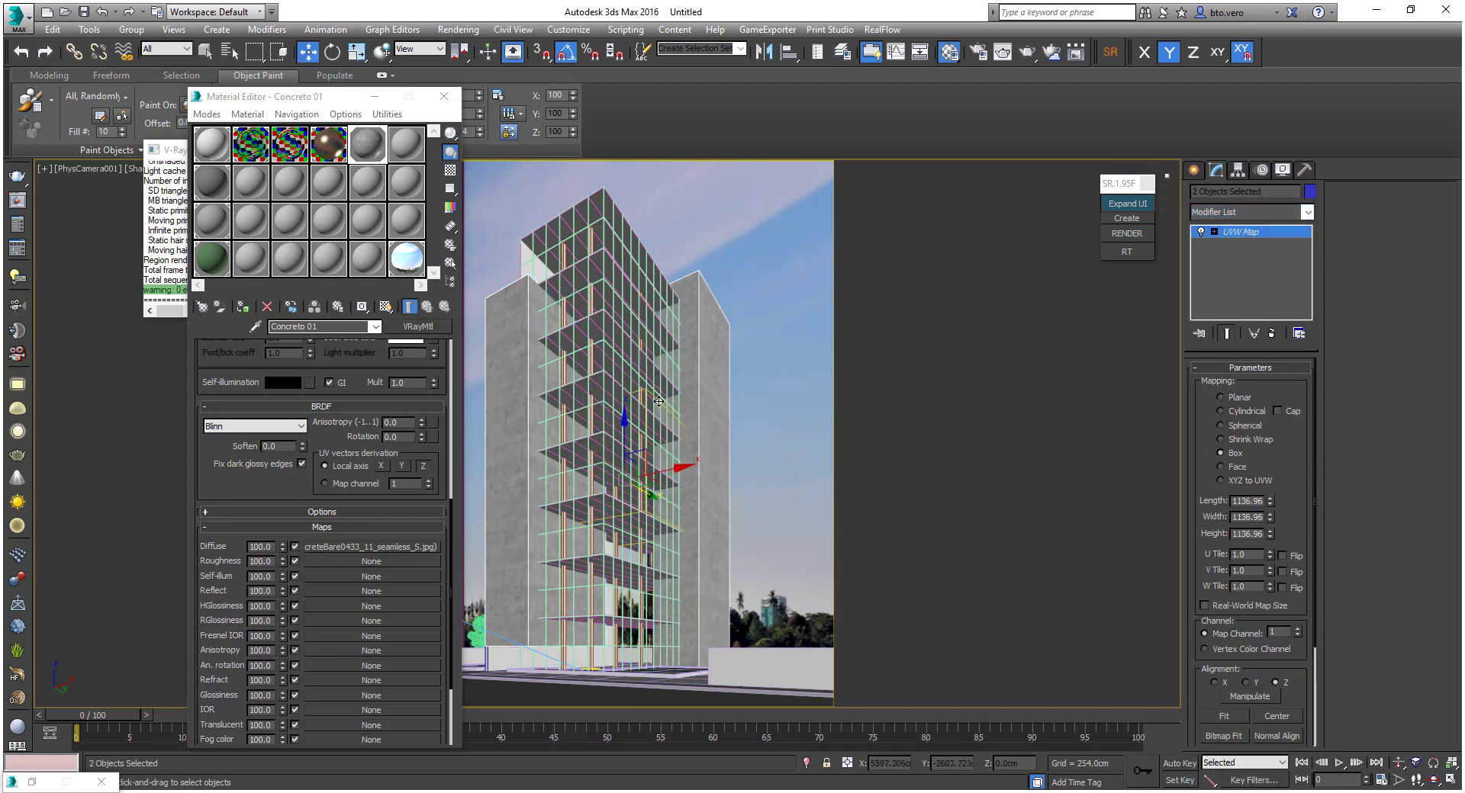
key(r)
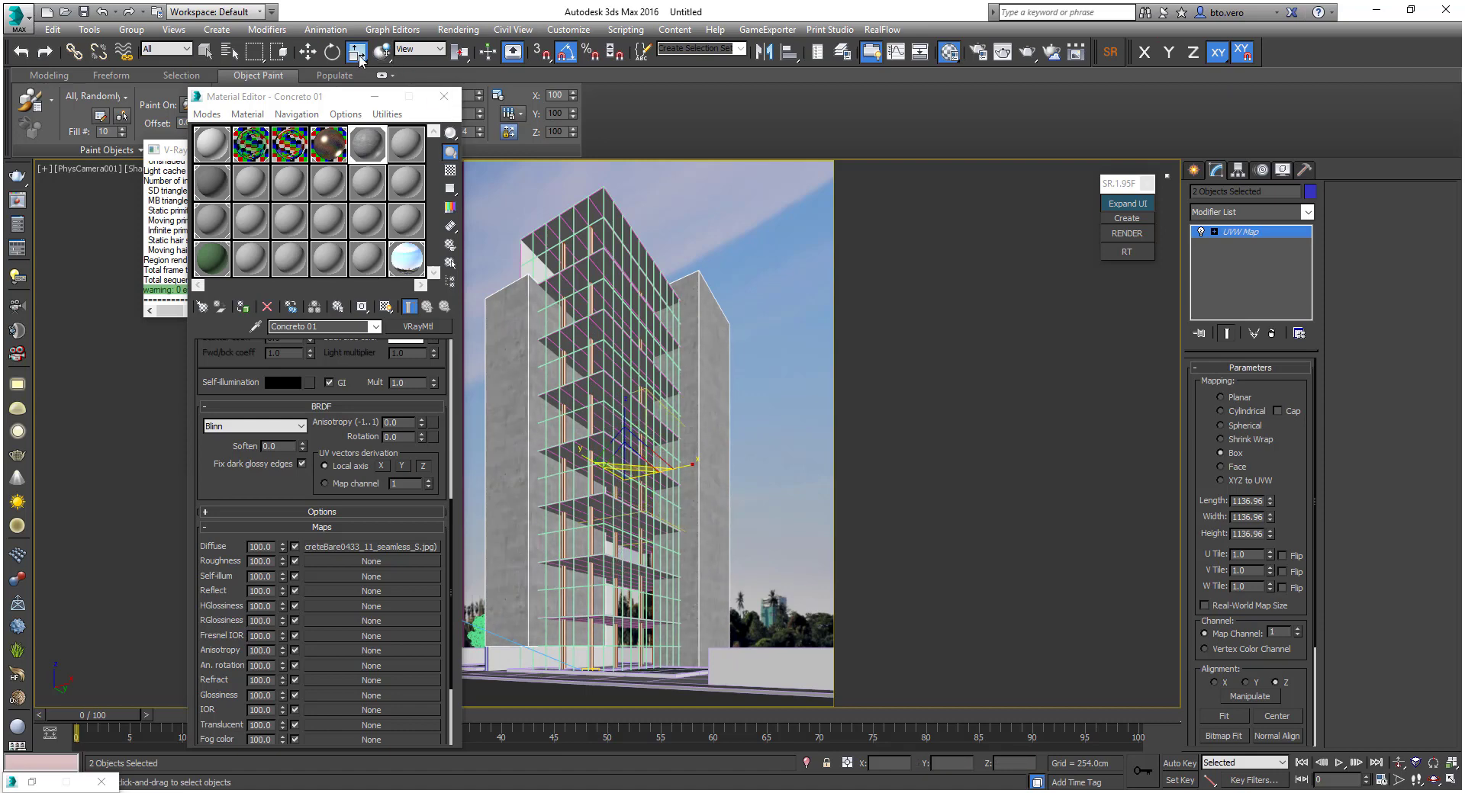
drag(360, 60, 361, 76)
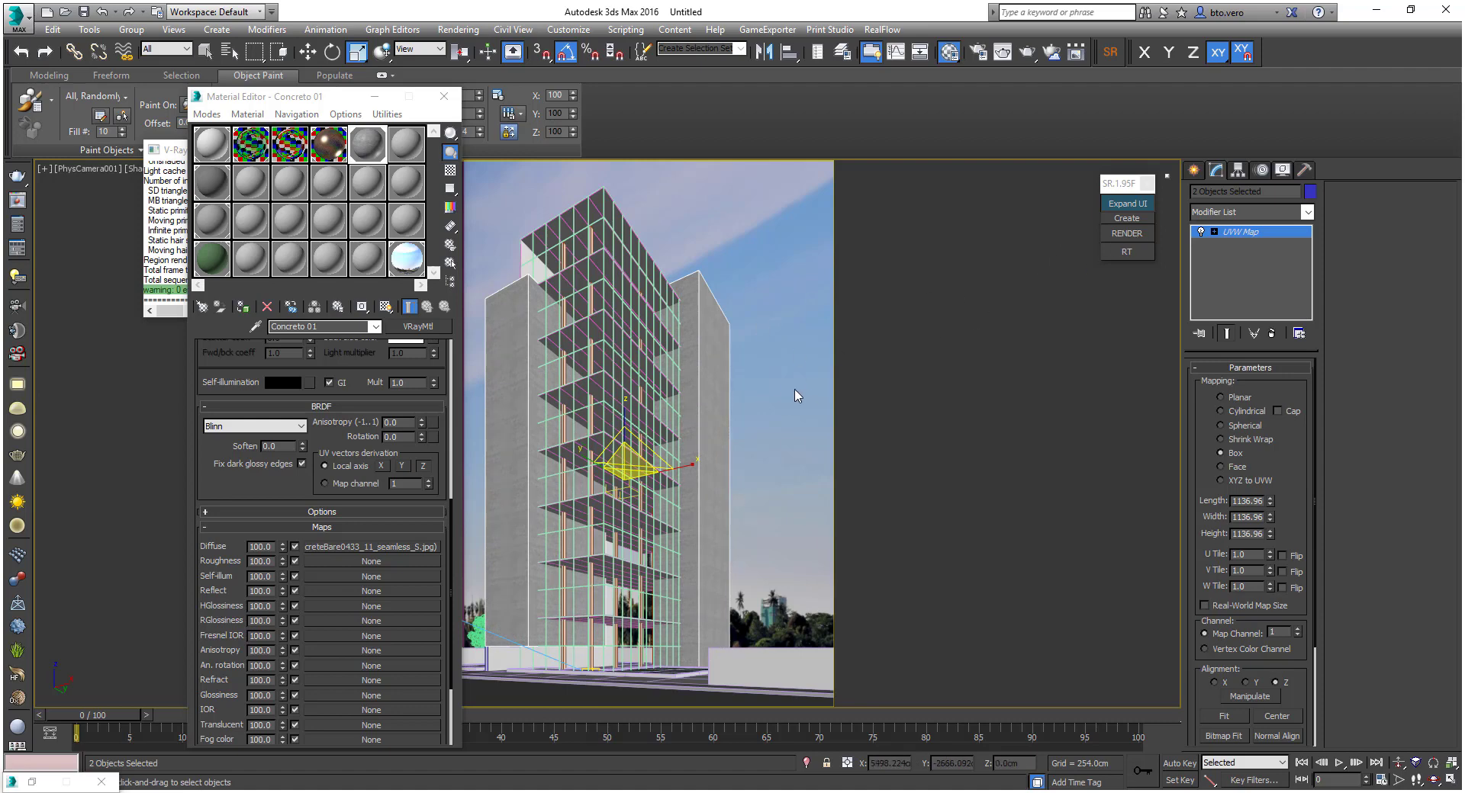
click(374, 96)
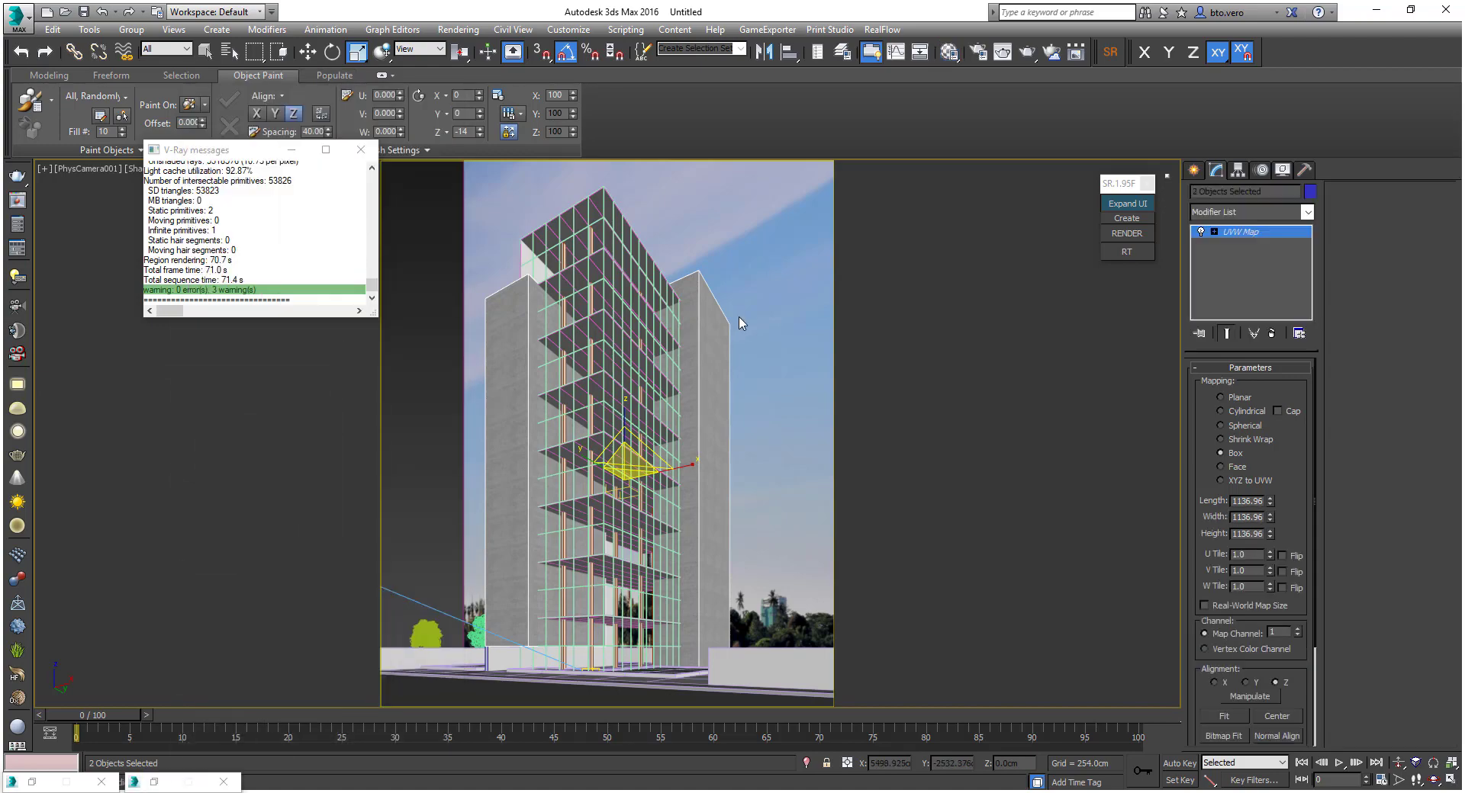
Enlarge the background image plane behind the camera uniformly to about 884.6% scale
alt+middle_drag(739, 323, 539, 349)
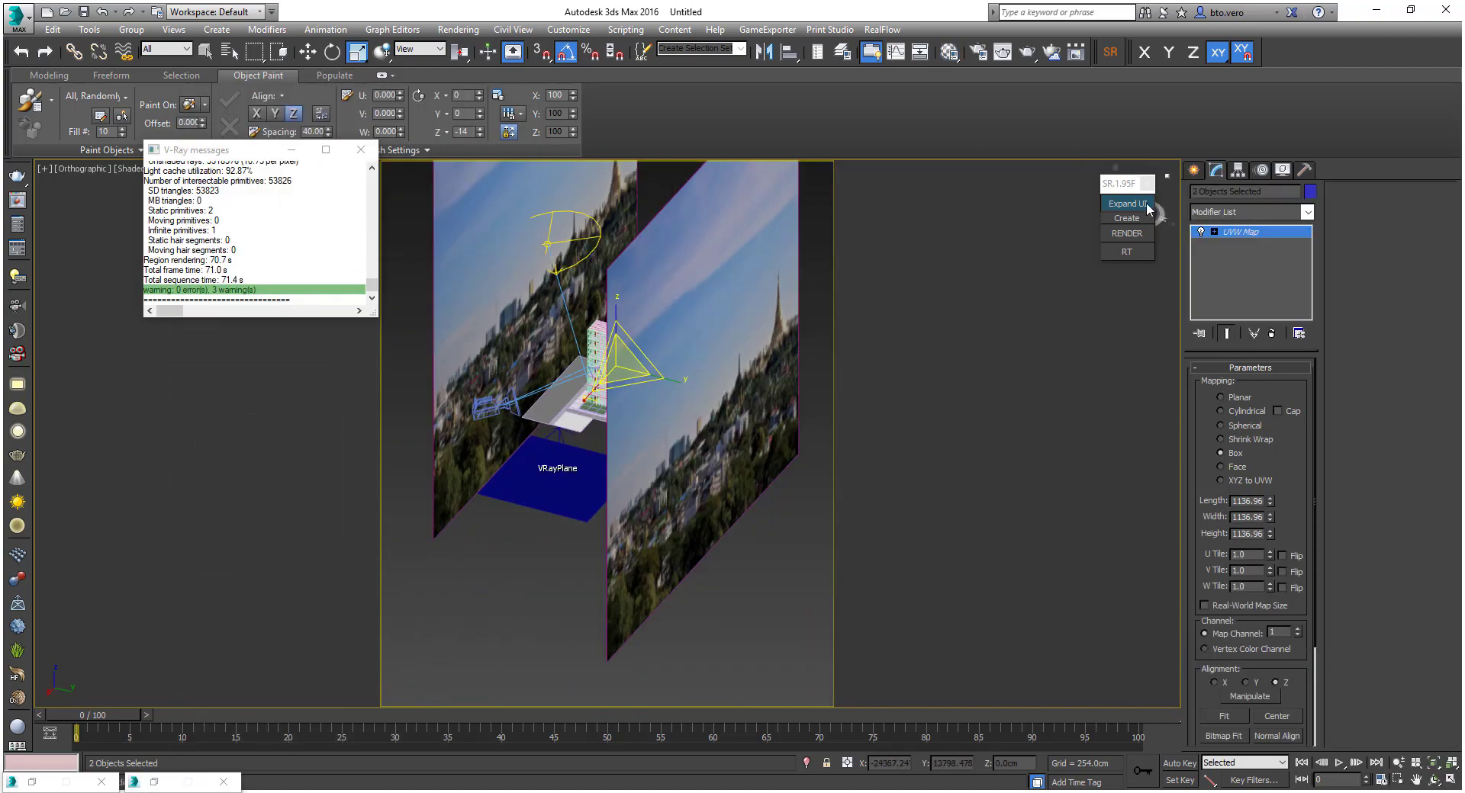
click(498, 313)
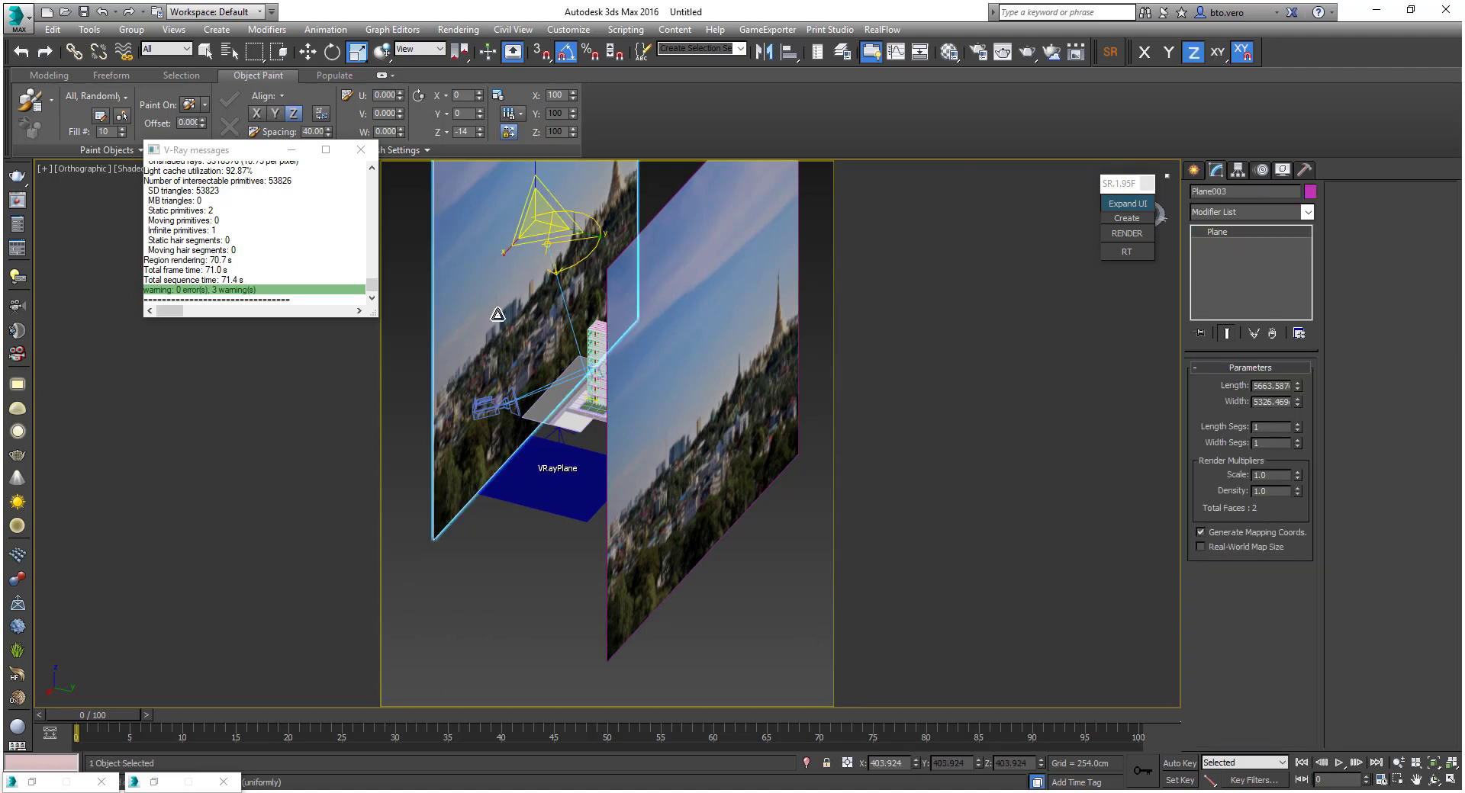
key(r)
scroll(583, 312, down, 2)
drag(559, 243, 594, 152)
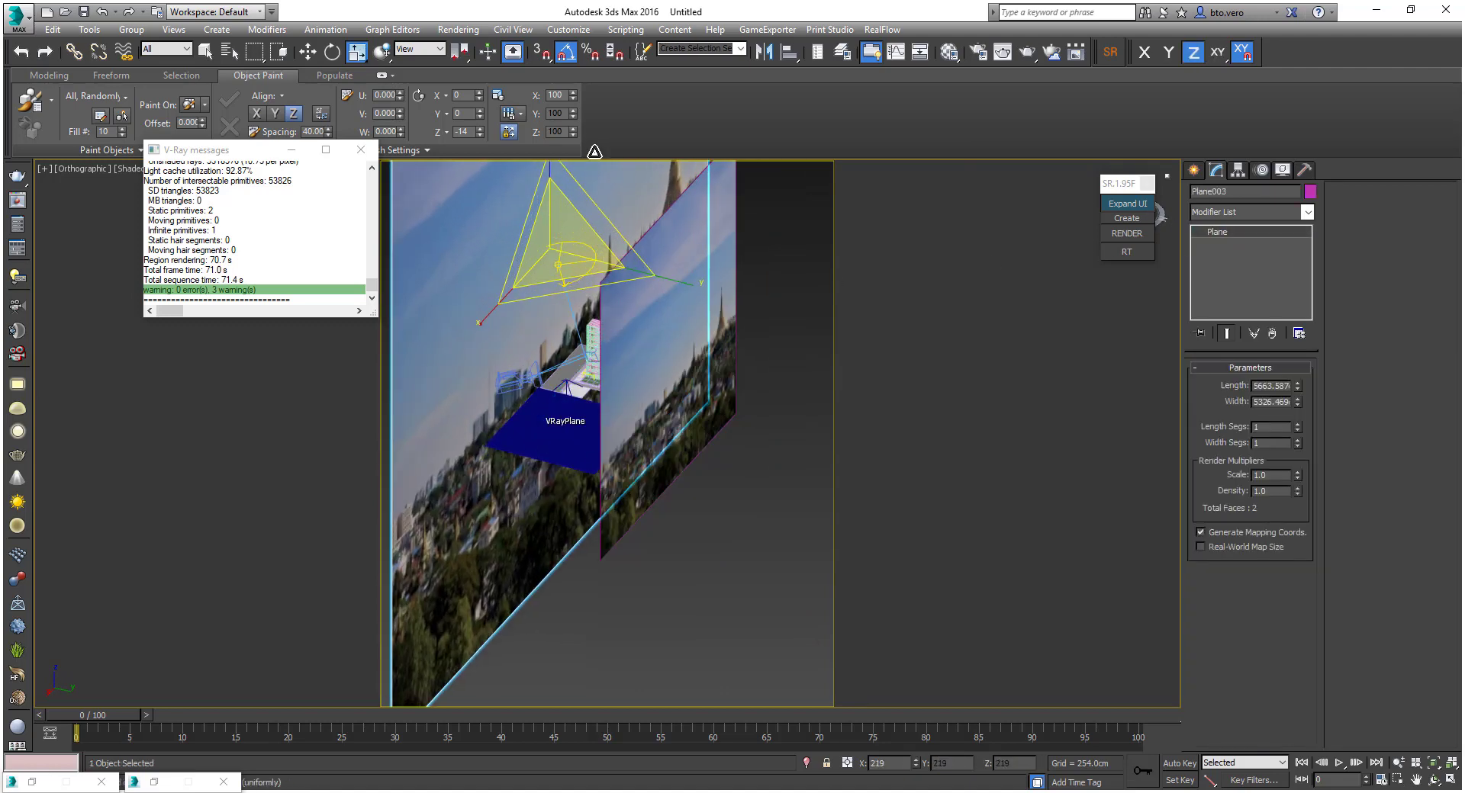
Raise the enlarged background plane behind the camera vertically so its skyline sits nearer the building's level
key(f)
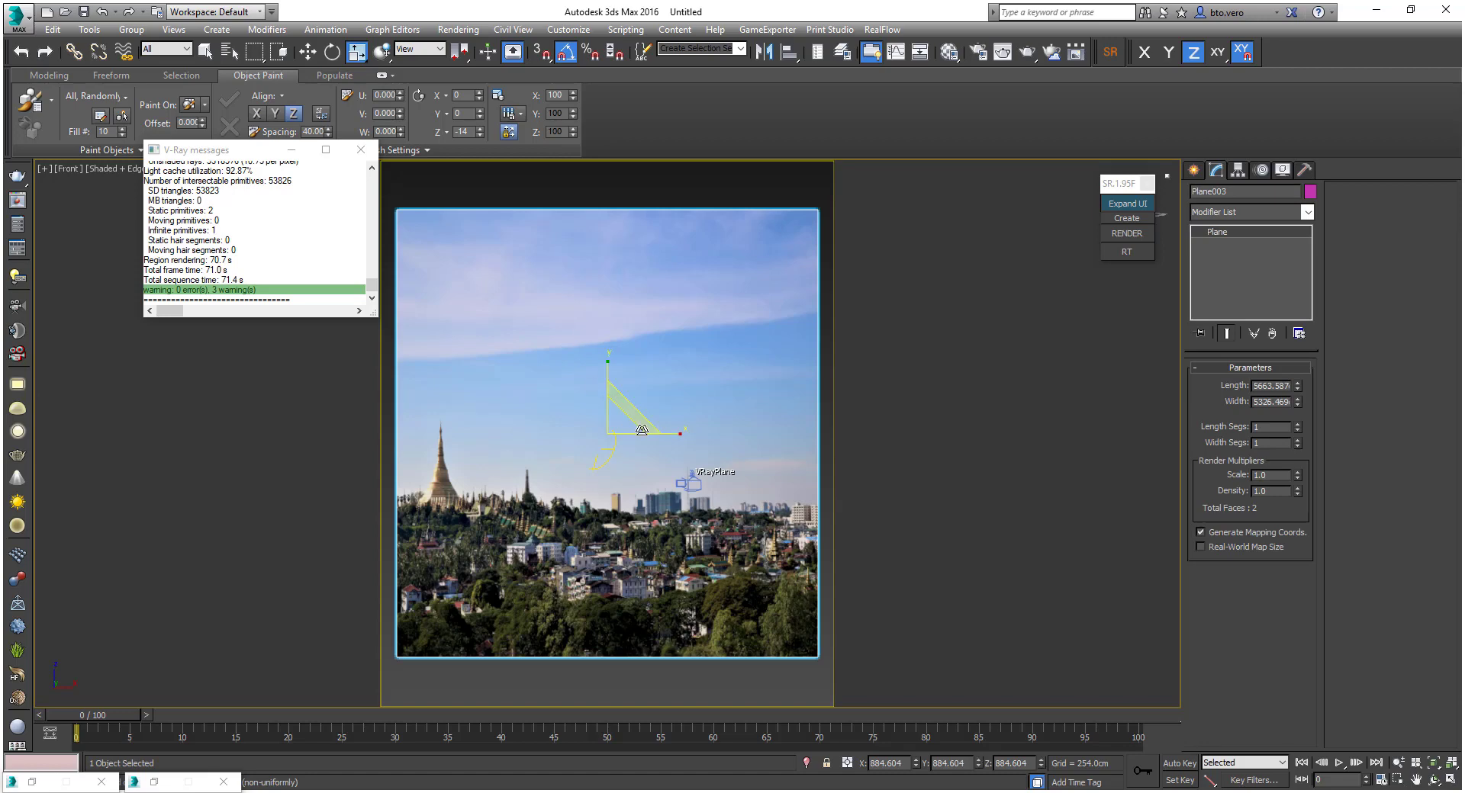
key(F3)
key(w)
scroll(637, 429, up, 3)
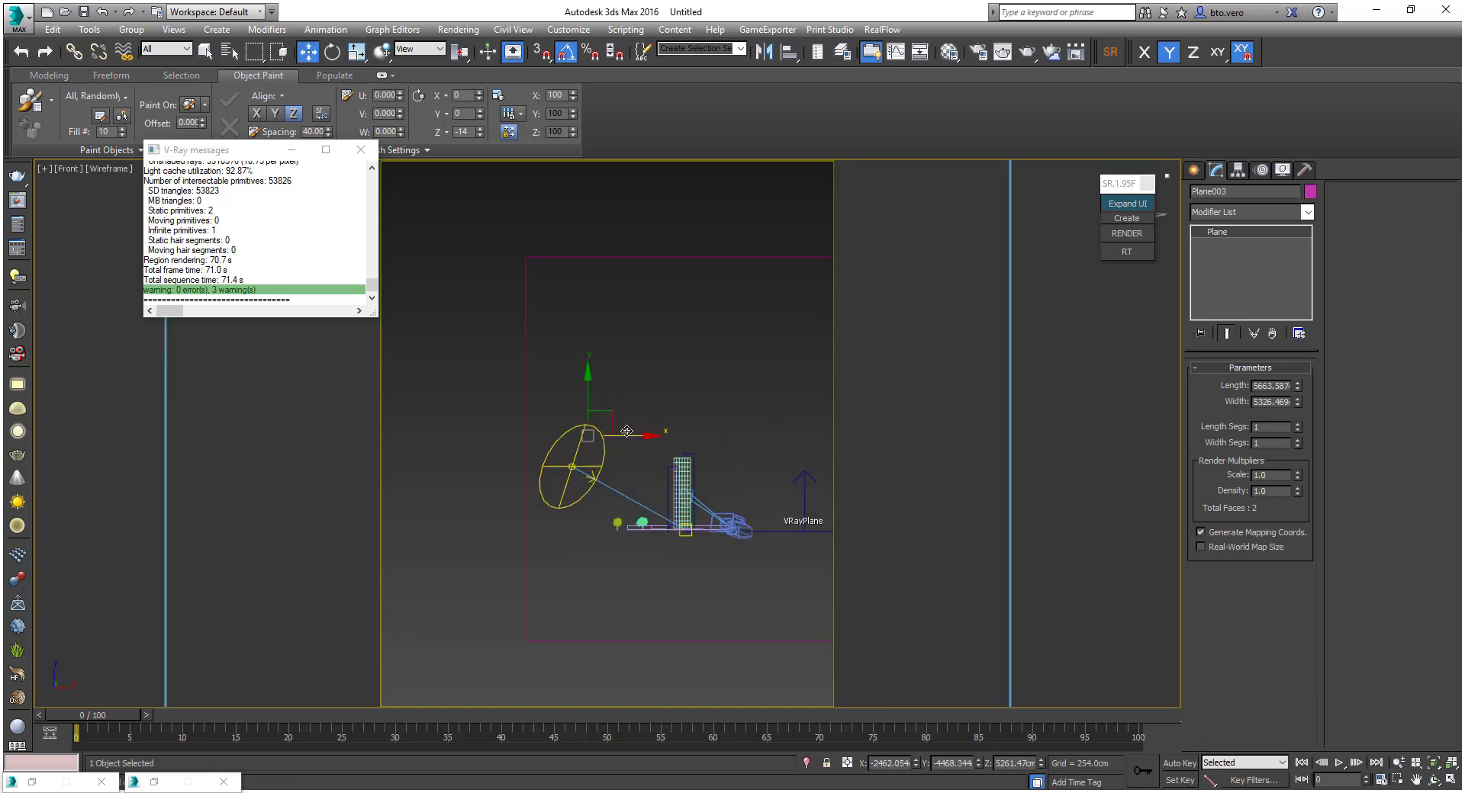
alt+middle_drag(583, 408, 521, 401)
key(F3)
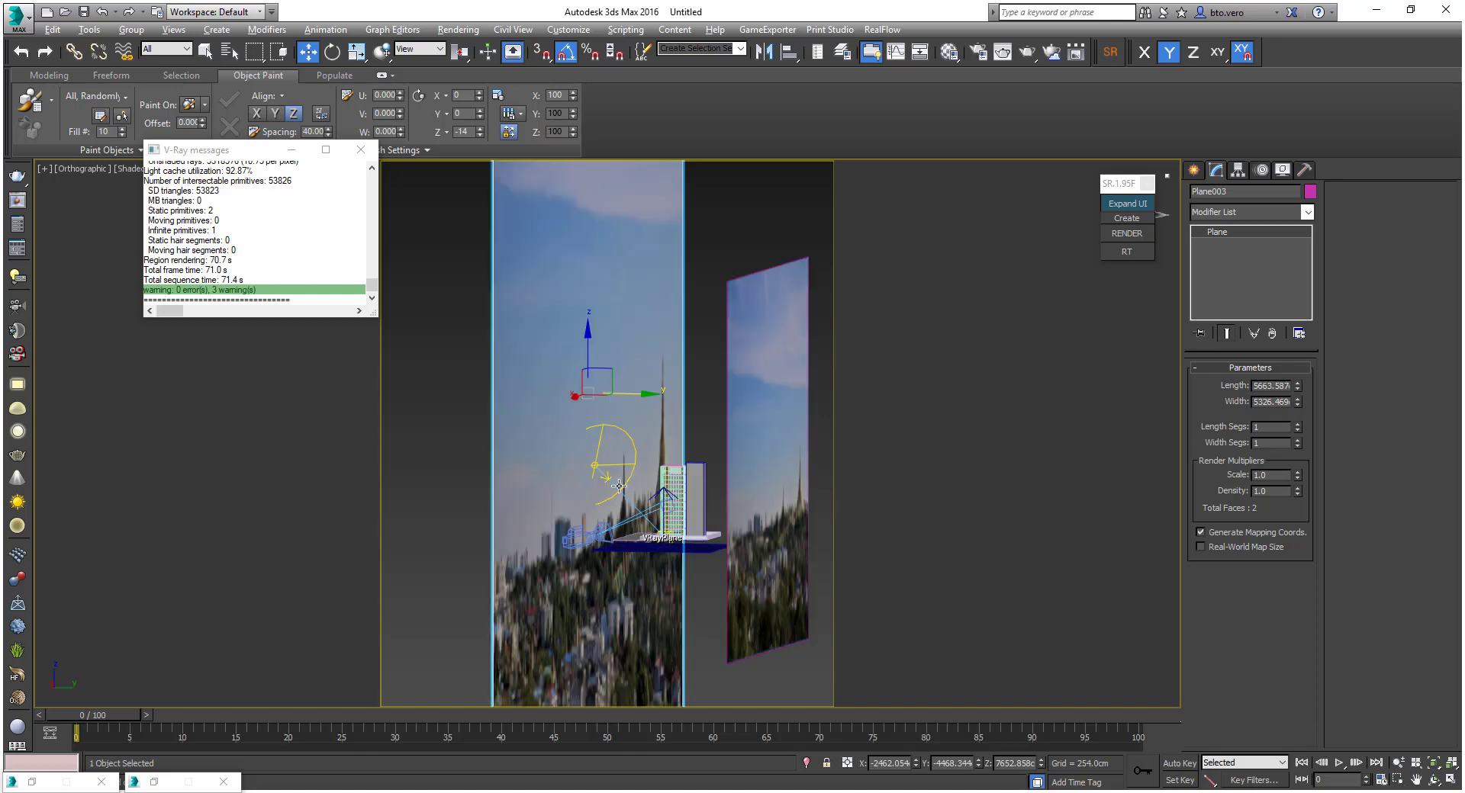
alt+middle_drag(618, 486, 606, 465)
drag(588, 347, 596, 303)
Scale the background image plane behind the building up uniformly to about 1000.6%
alt+middle_drag(690, 461, 679, 501)
click(711, 512)
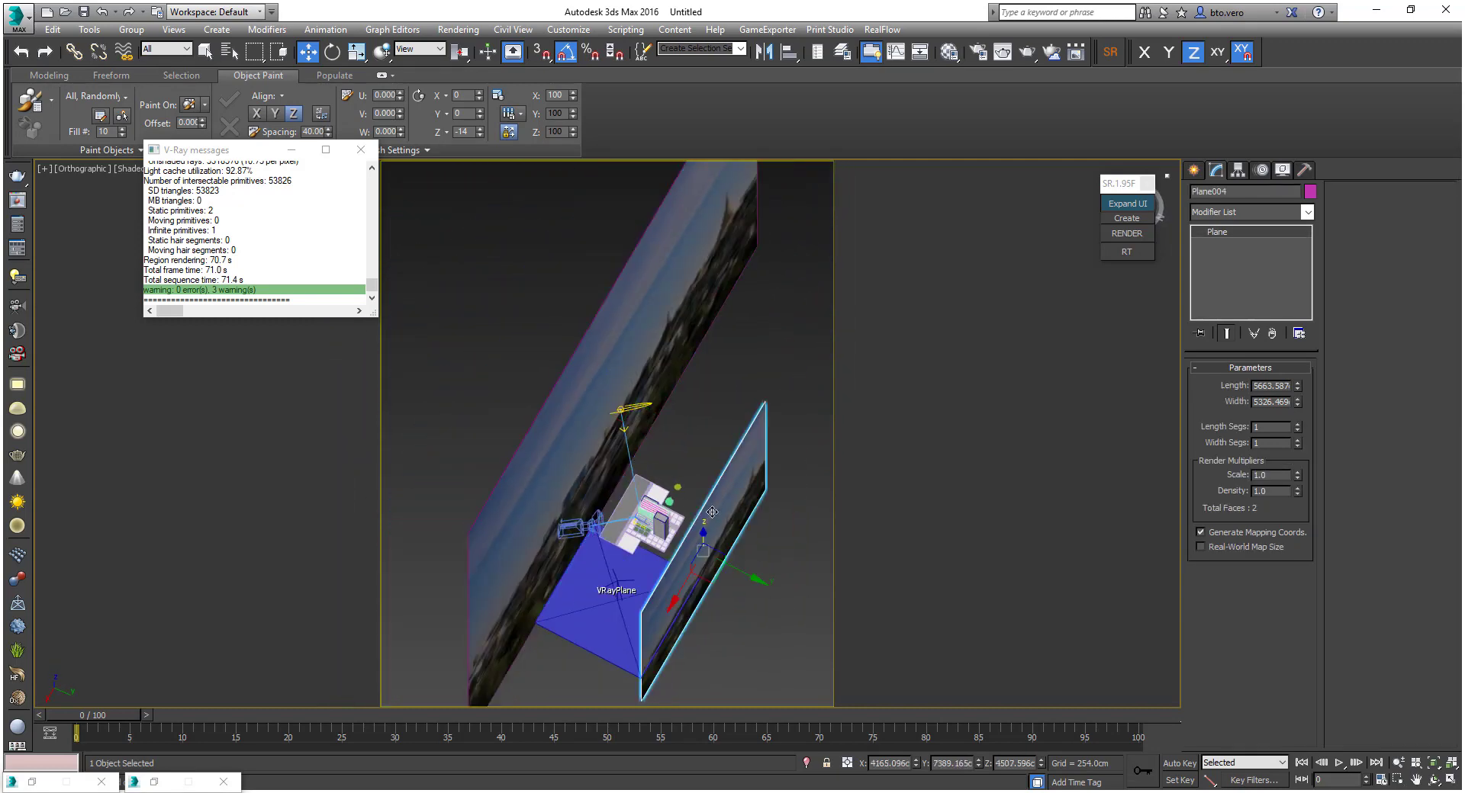
key(r)
drag(706, 566, 747, 437)
Raise the background plane behind the building to a Z position of about 11464 cm and return to the camera view
alt+middle_drag(747, 450, 792, 414)
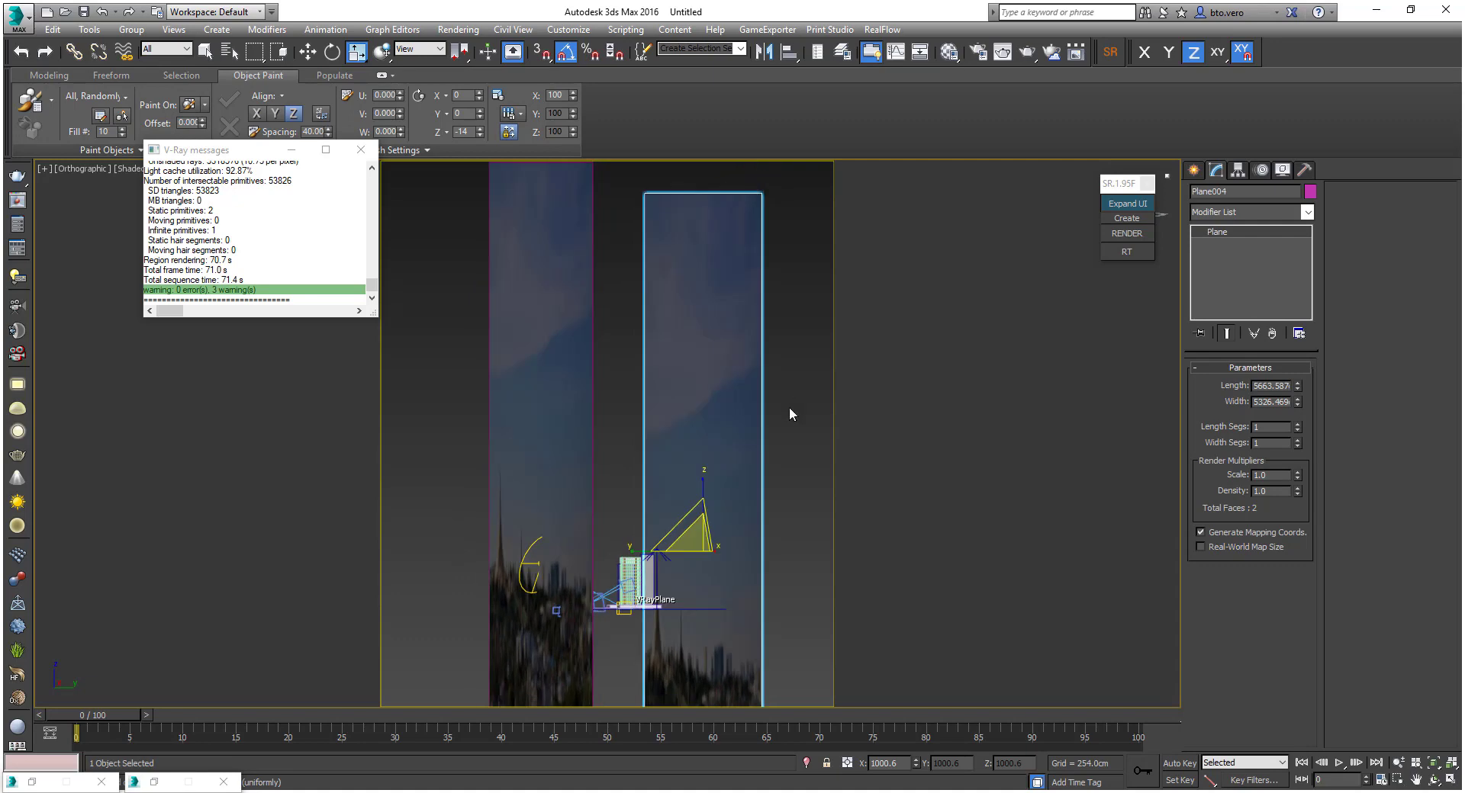
key(w)
drag(709, 506, 712, 419)
key(c)
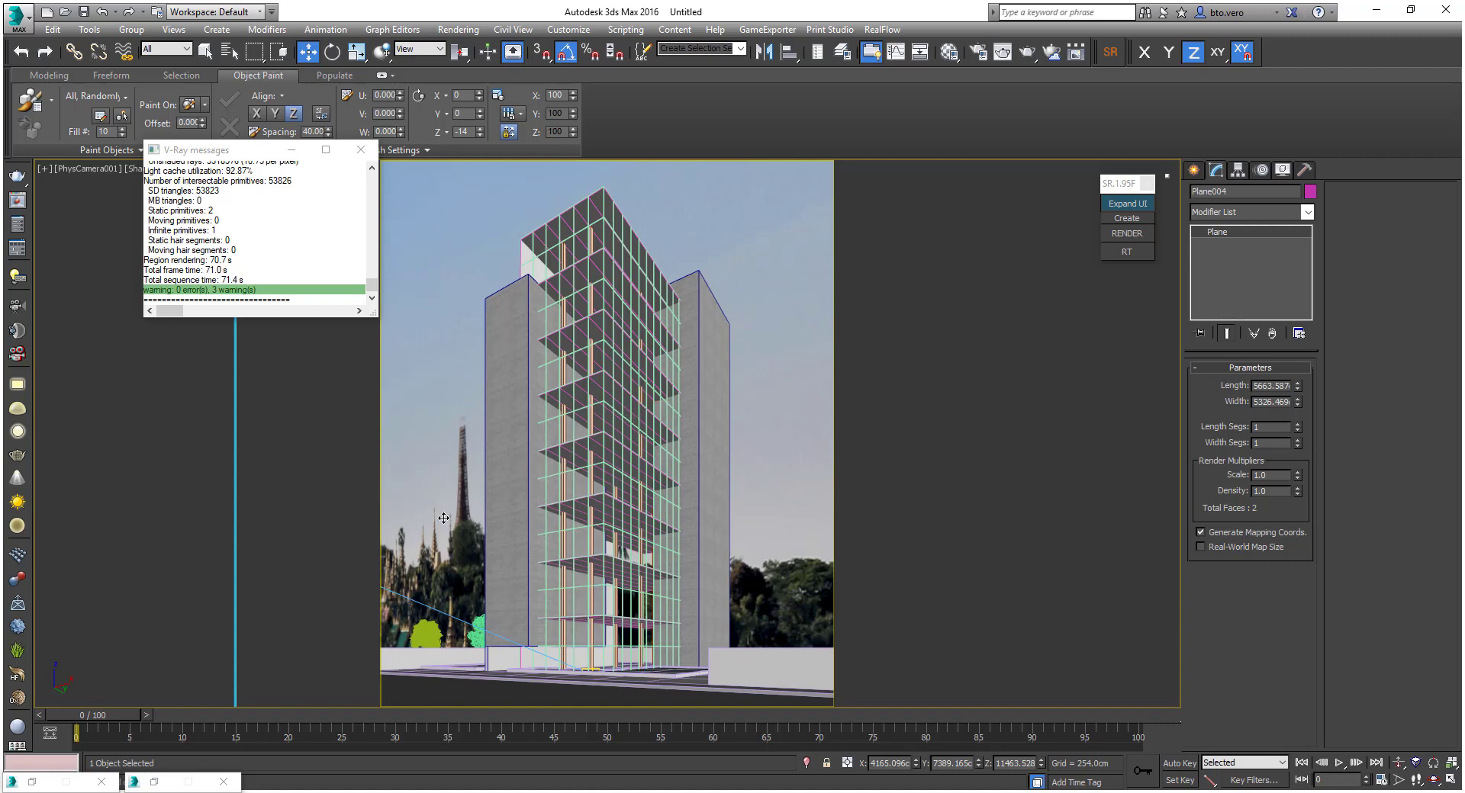
Run a test render of the camera view, check its RGB color channel, and stop it partway and close the frame buffer
click(1144, 238)
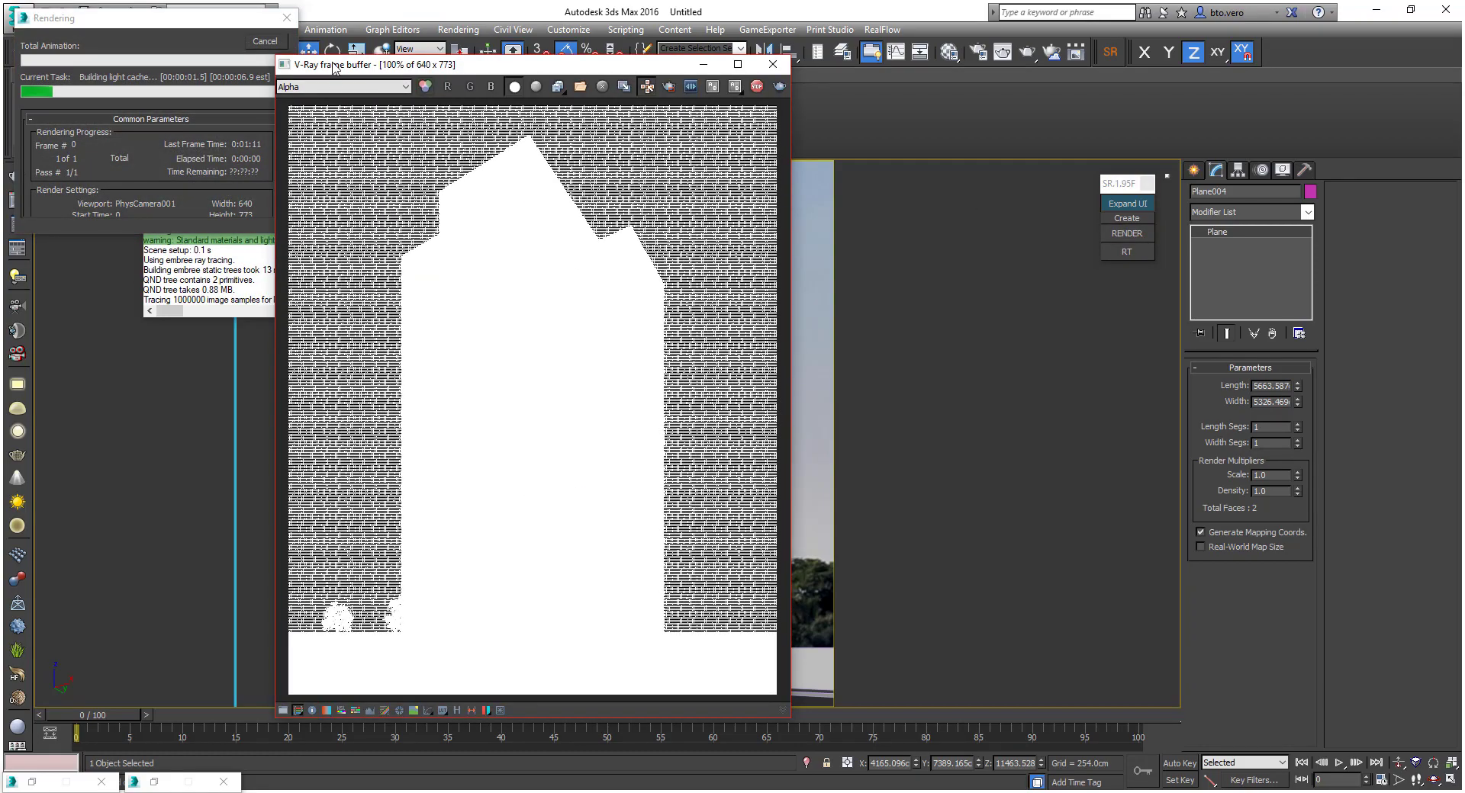
click(336, 86)
click(329, 101)
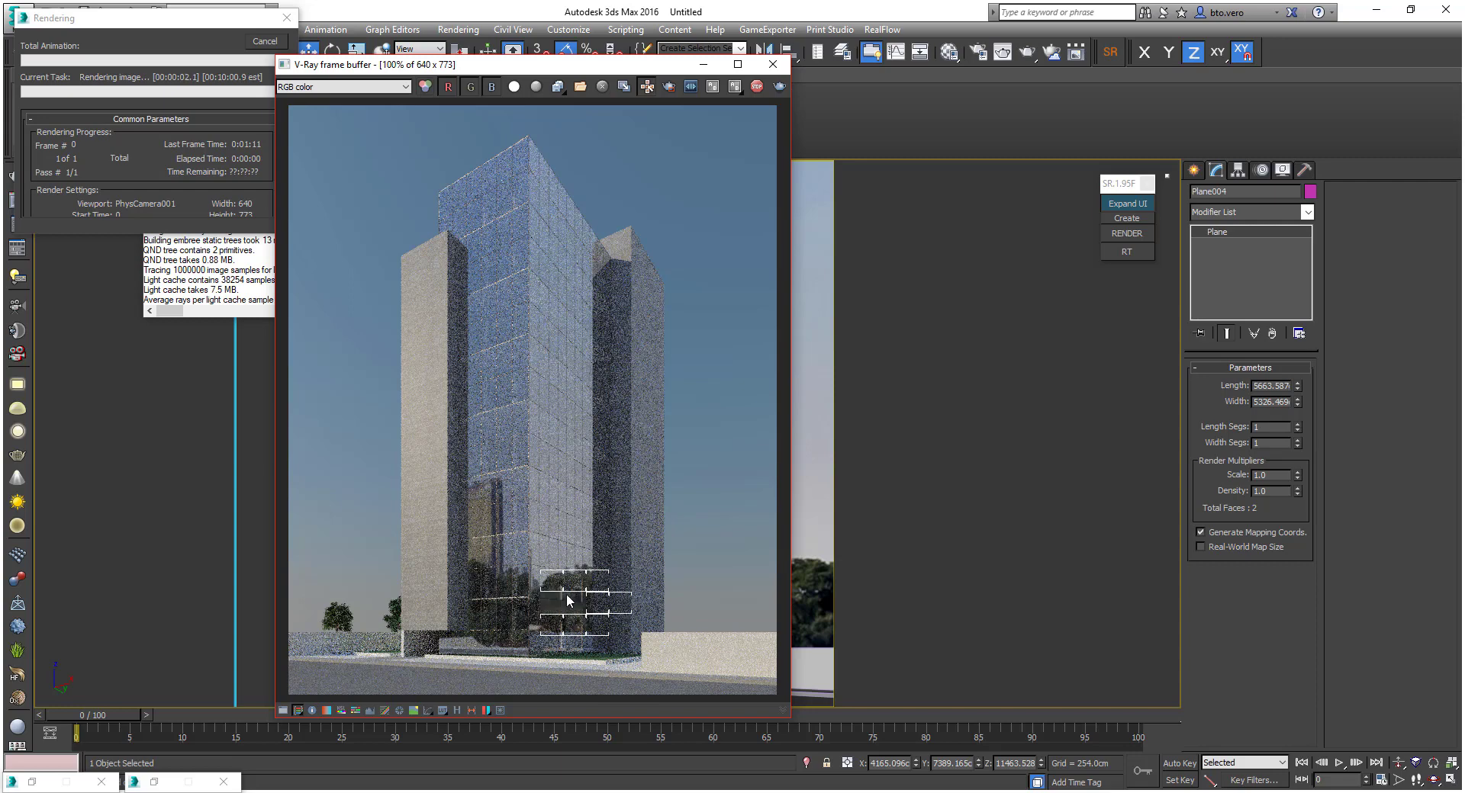
click(265, 41)
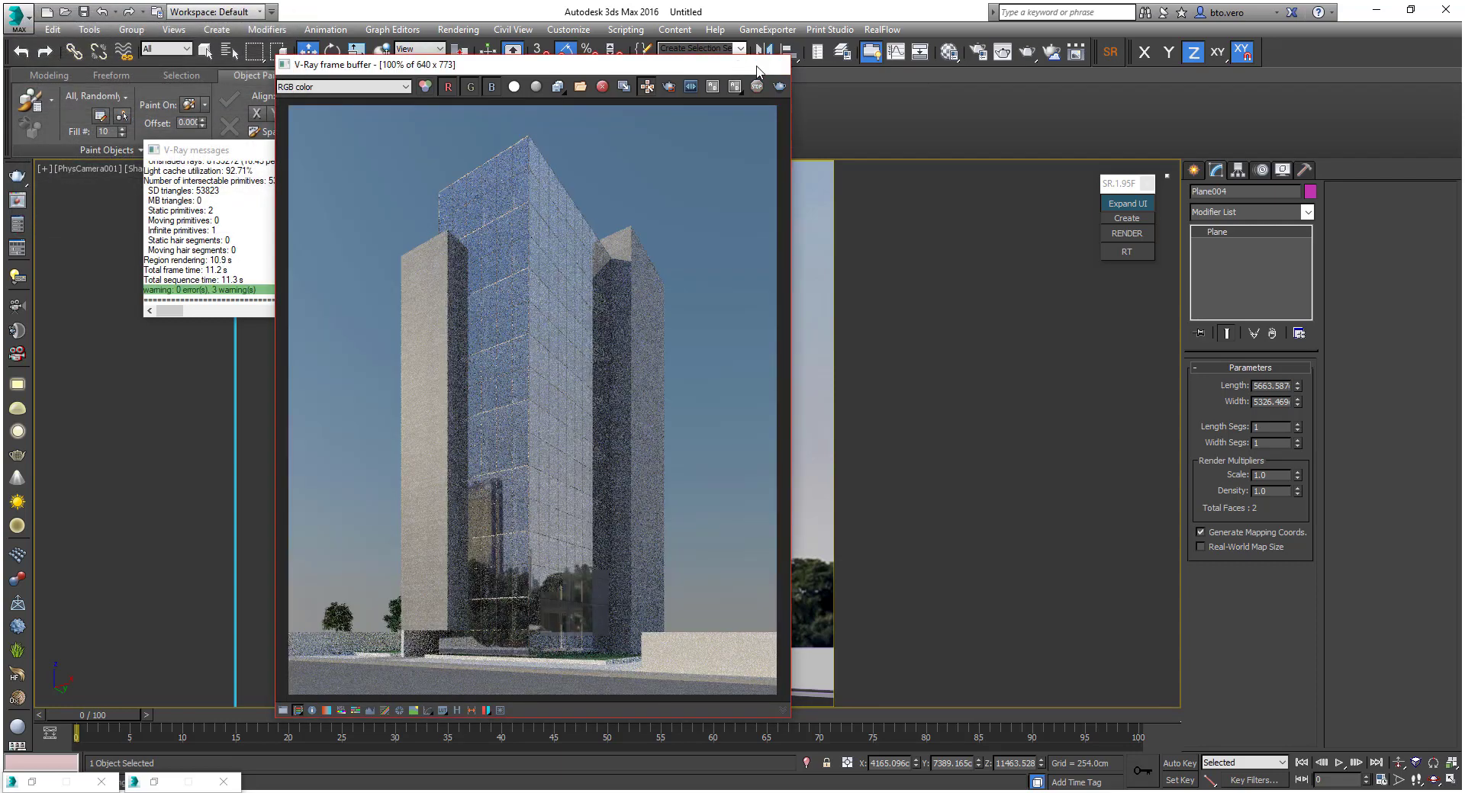
click(773, 64)
Move the green Platanus tree beside the building onto the front sidewalk in the top view
key(t)
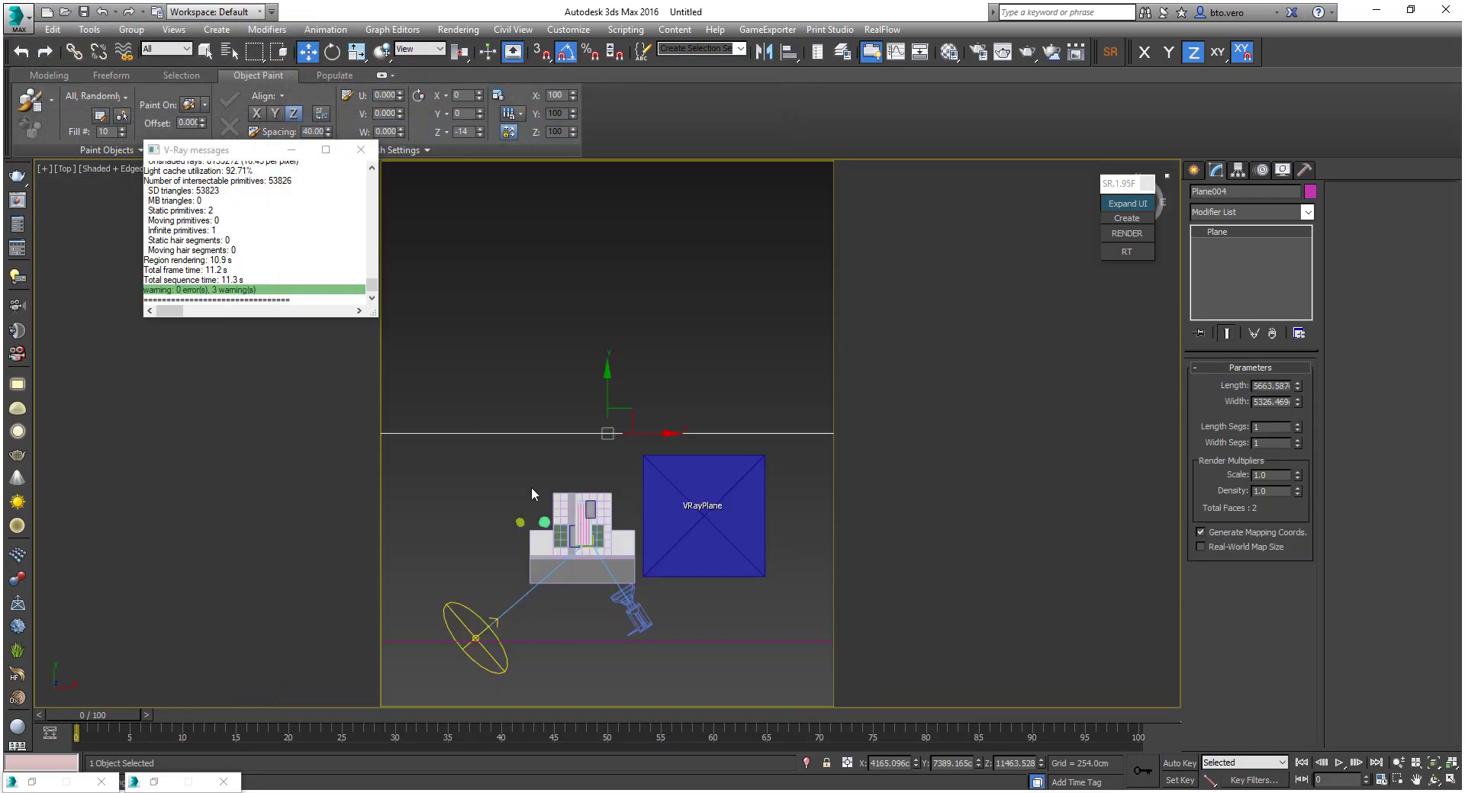
click(570, 570)
scroll(555, 540, up, 5)
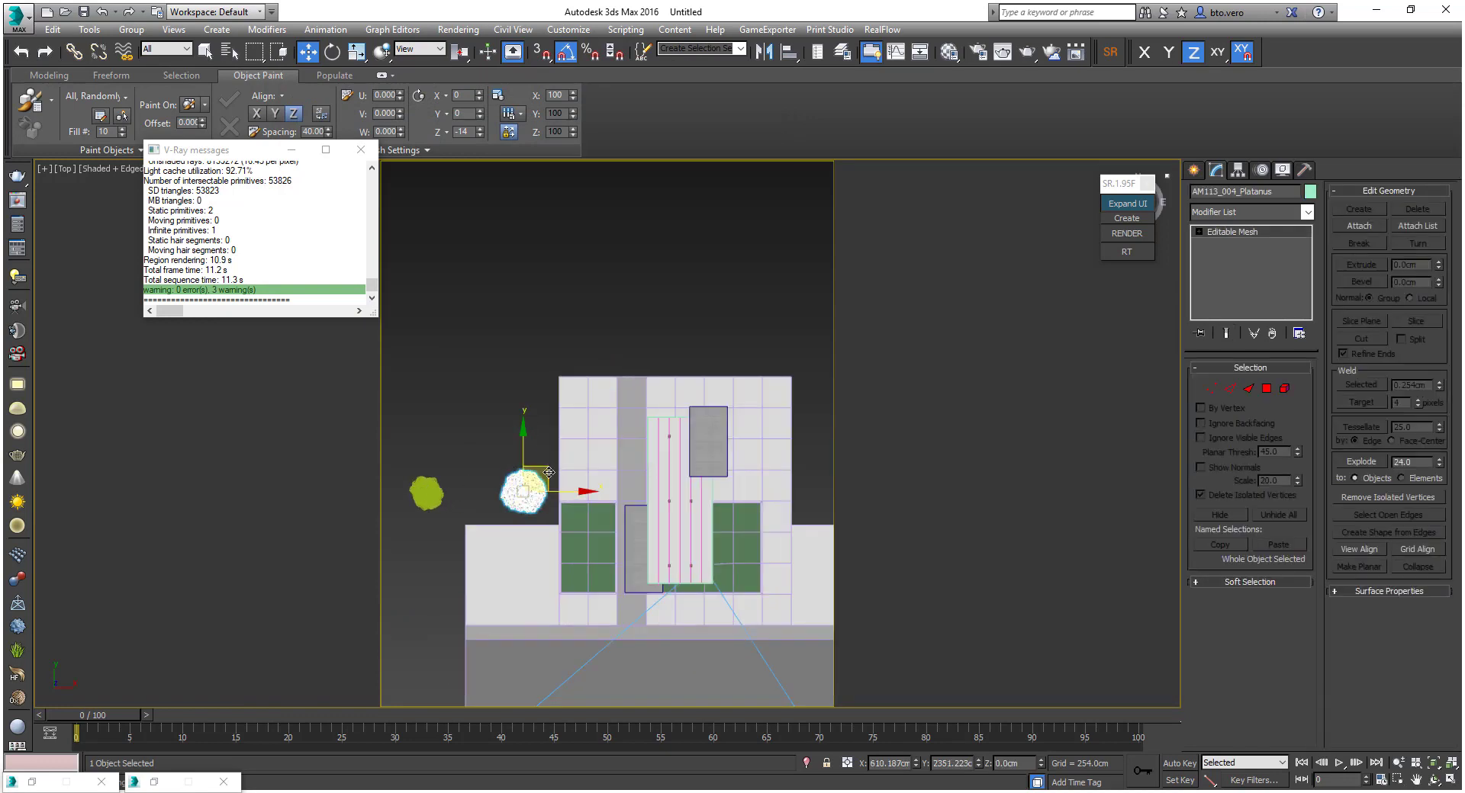
drag(549, 473, 669, 619)
Raise the tree about 13 cm so its trunk base rests on the sidewalk surface
scroll(674, 635, up, 5)
alt+middle_drag(674, 635, 575, 535)
key(p)
key(z)
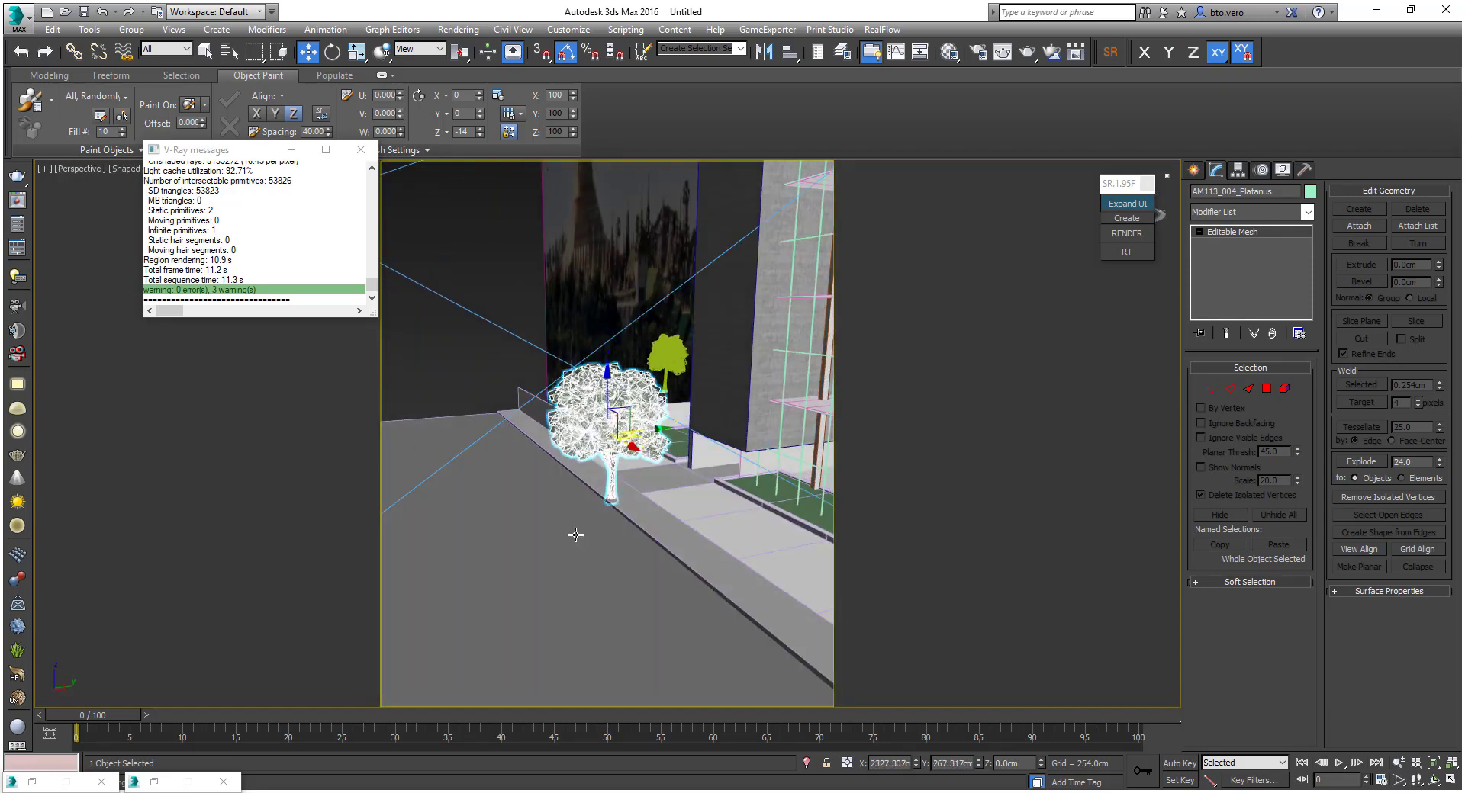
scroll(613, 478, up, 5)
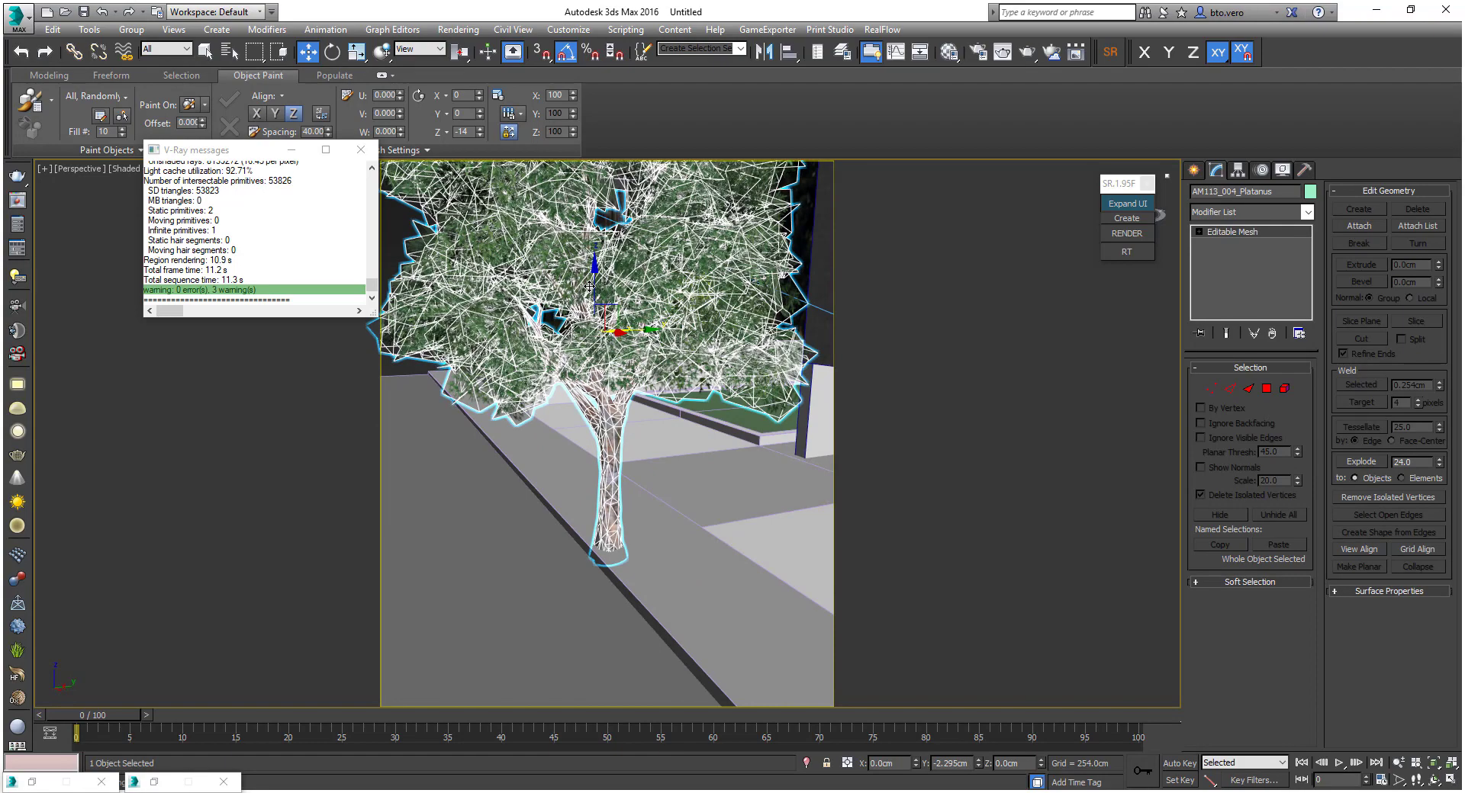
drag(593, 293, 595, 284)
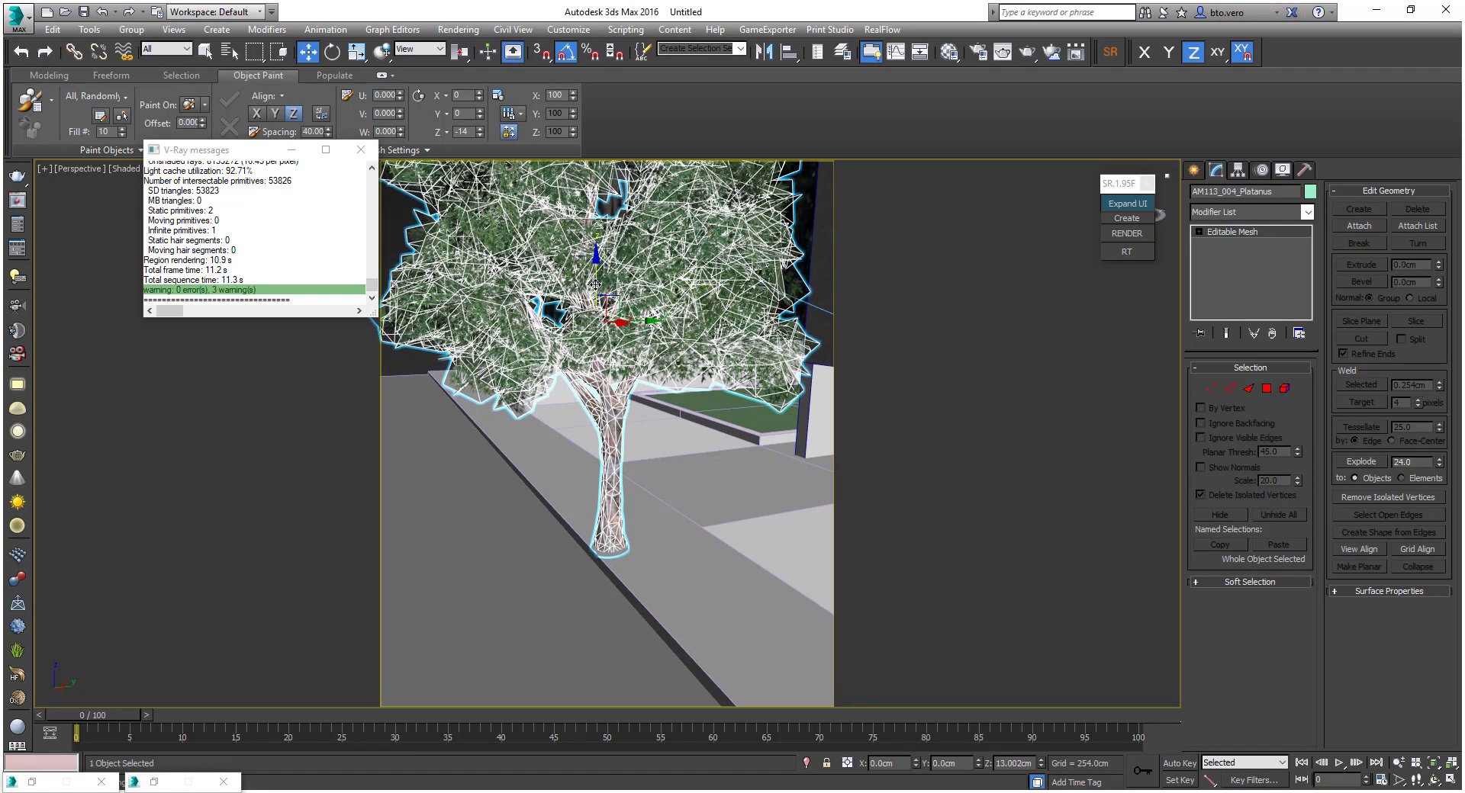
Scale up the Platanus tree uniformly and move it along Y to about 325 cm, inward from the sidewalk edge
key(r)
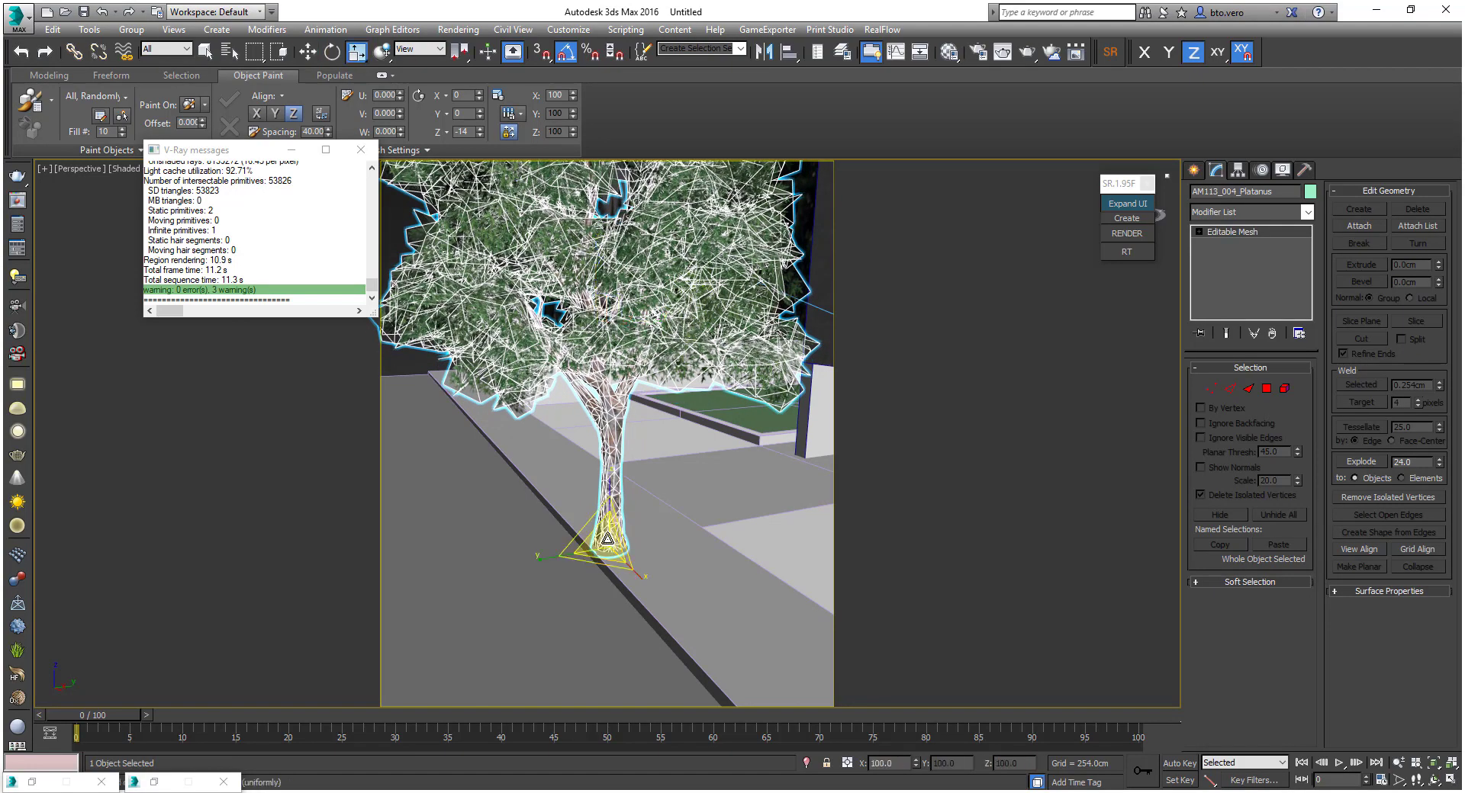
mouse_move(618, 536)
mouse_down()
mouse_move(621, 495)
mouse_move(622, 512)
mouse_up()
key(w)
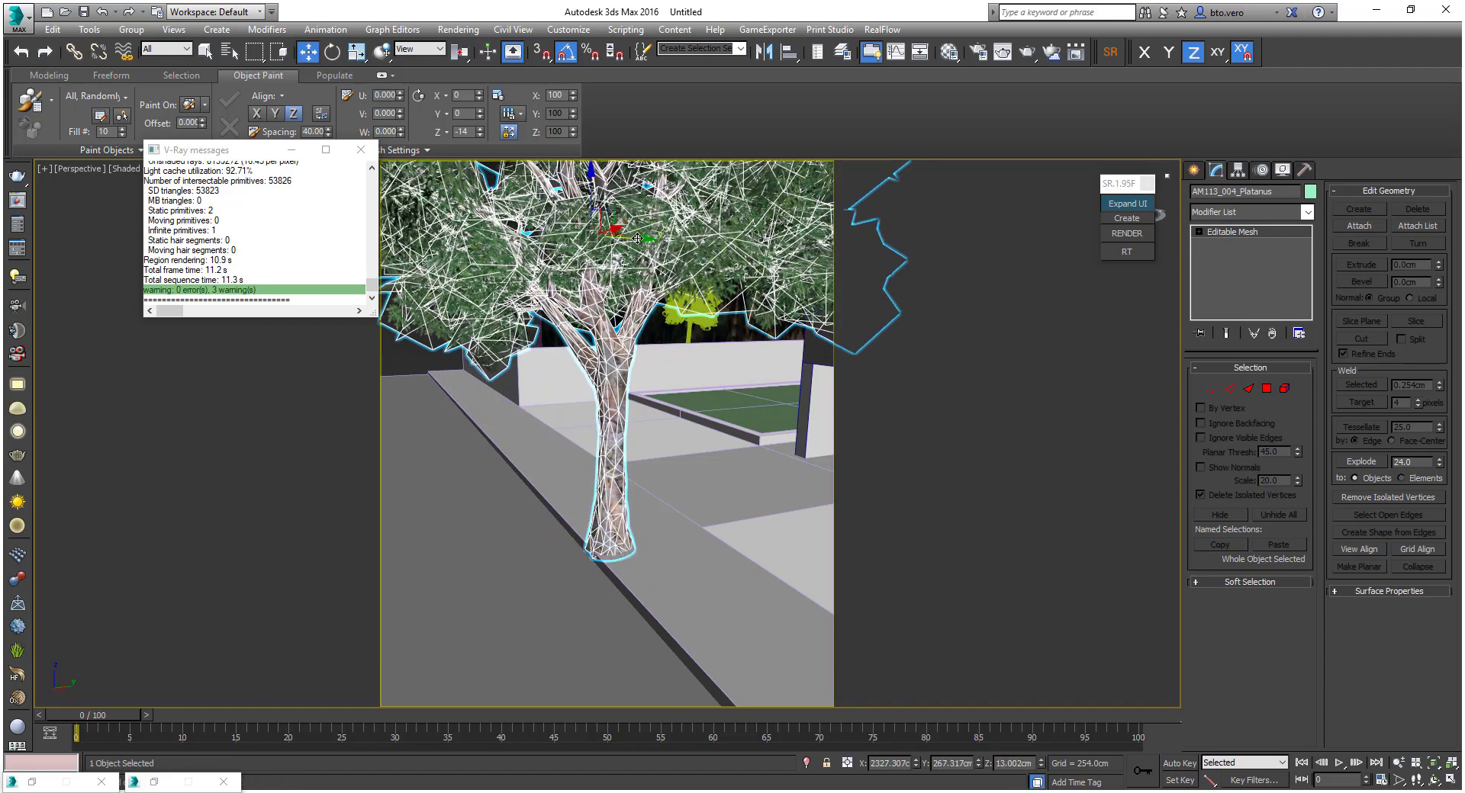
drag(637, 239, 653, 239)
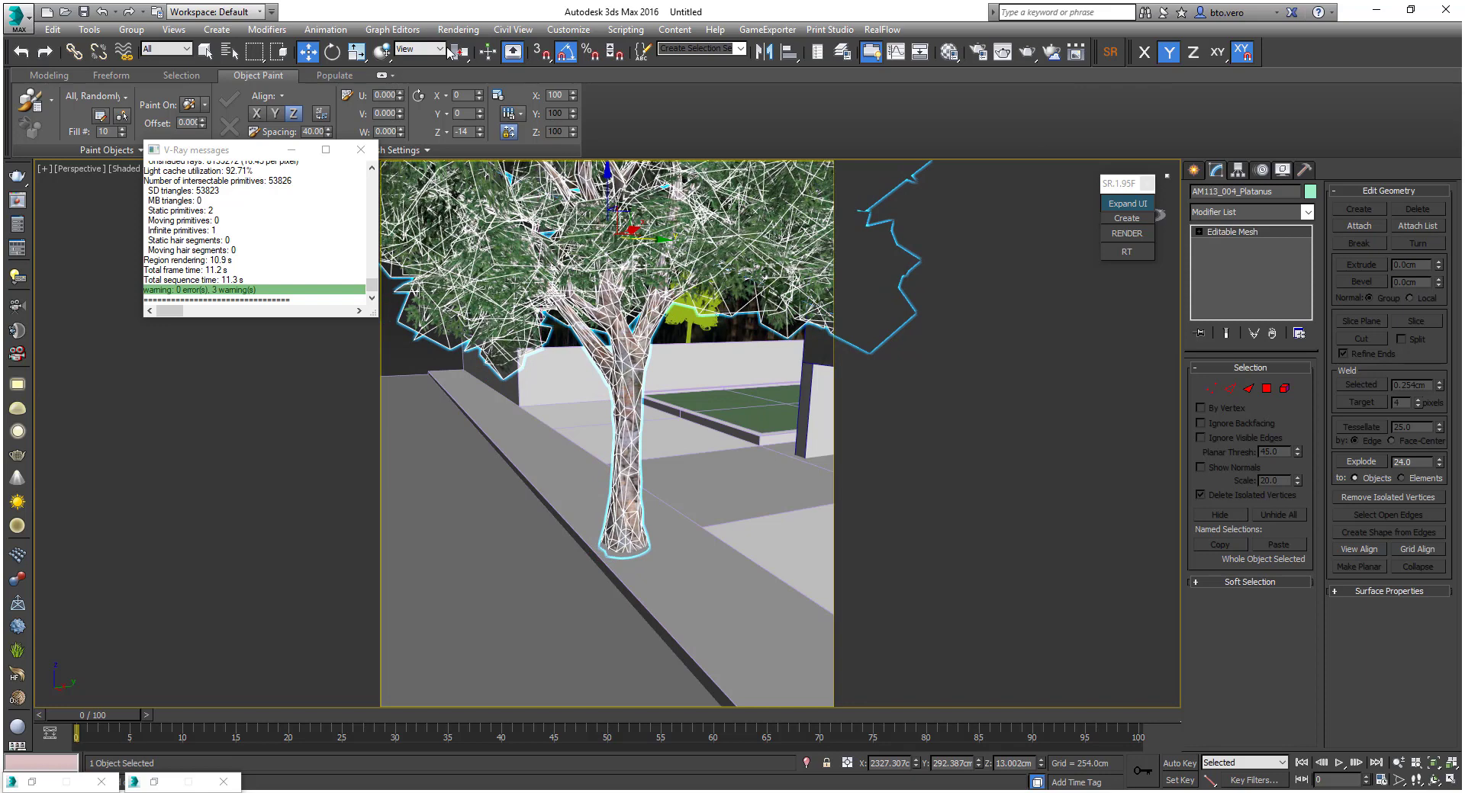
drag(456, 53, 457, 78)
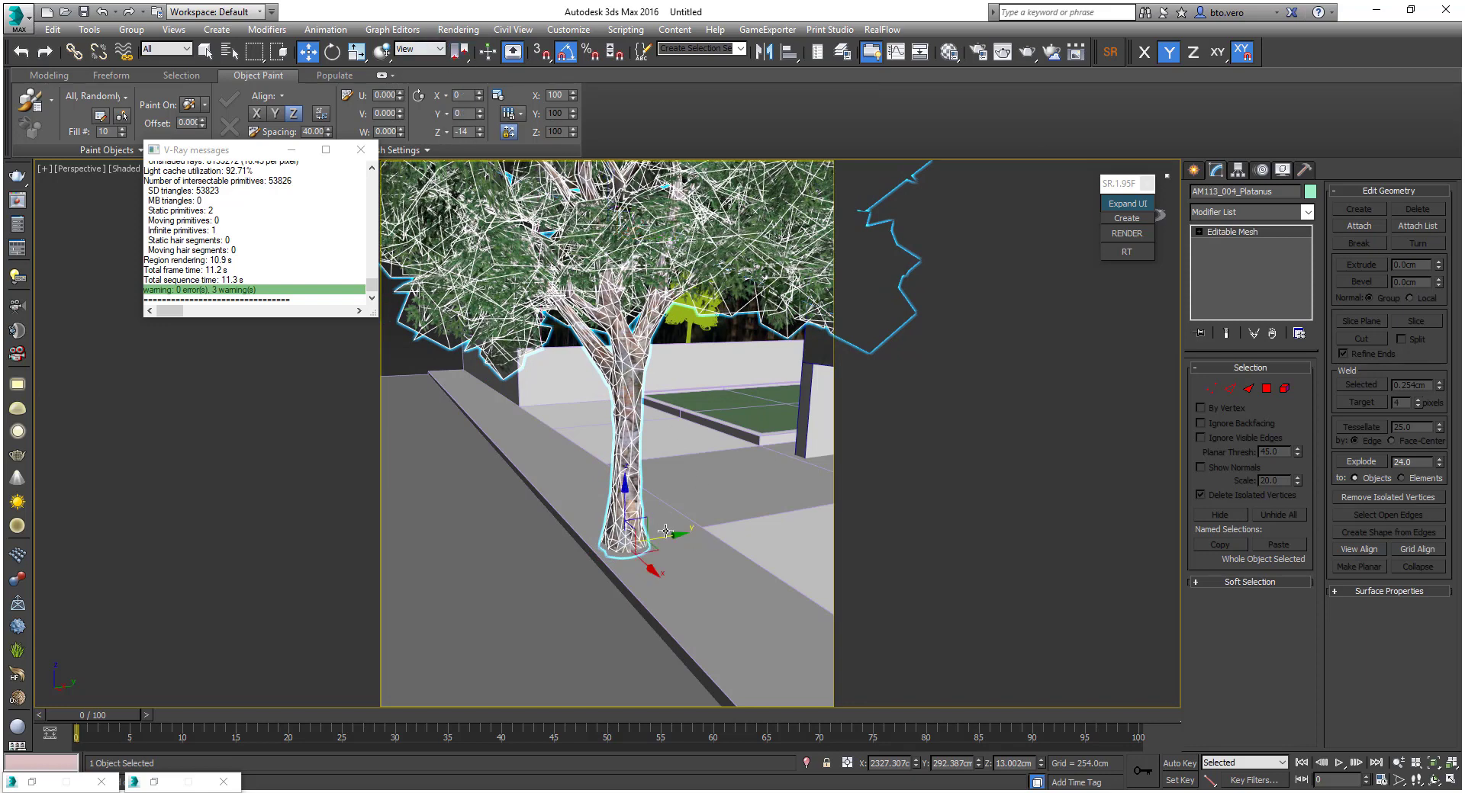
drag(668, 535, 686, 534)
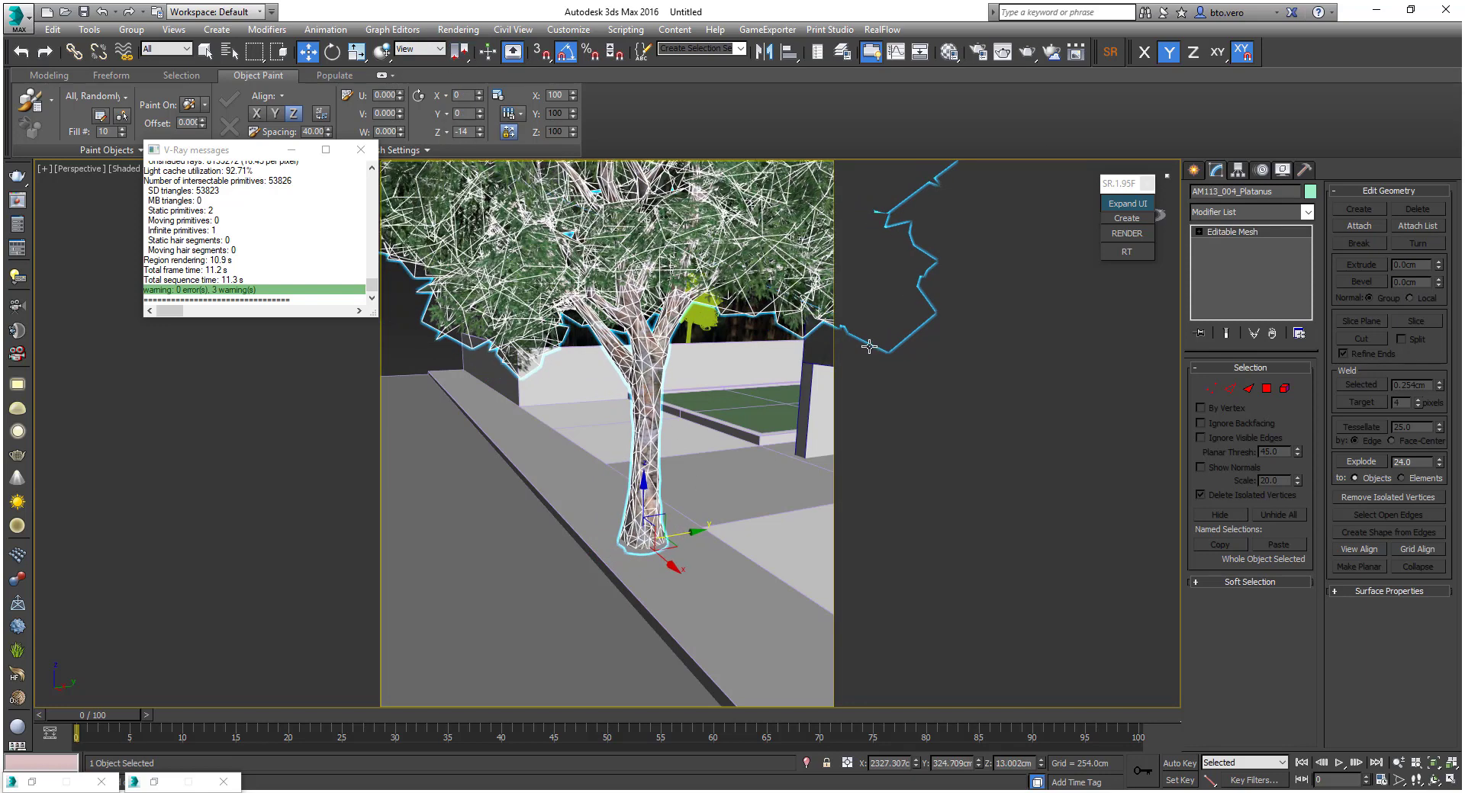
Create a cylinder around the tree trunk in the top view, about 69 cm radius and 20 cm high, with 51 sides
click(1194, 170)
click(1220, 299)
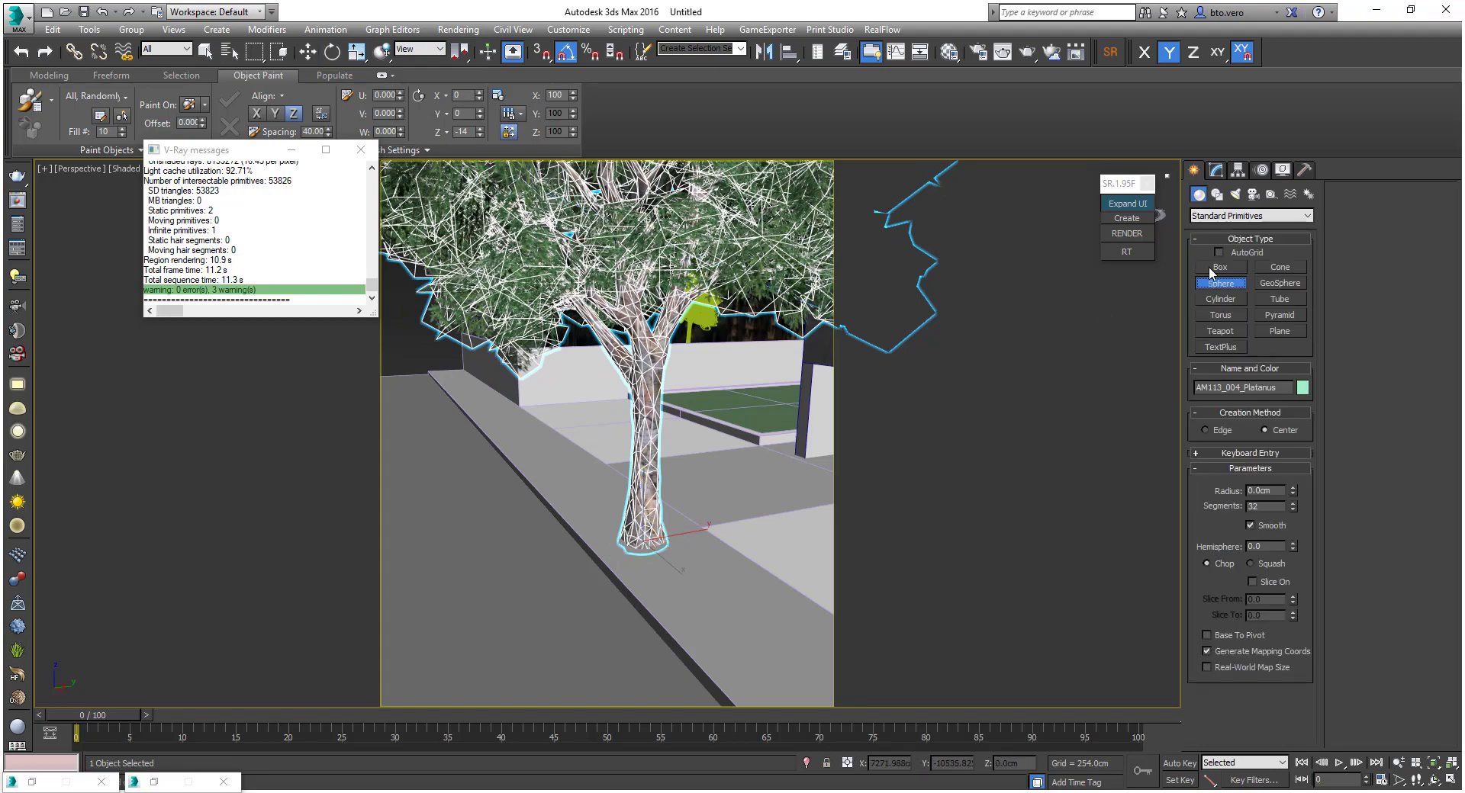
key(t)
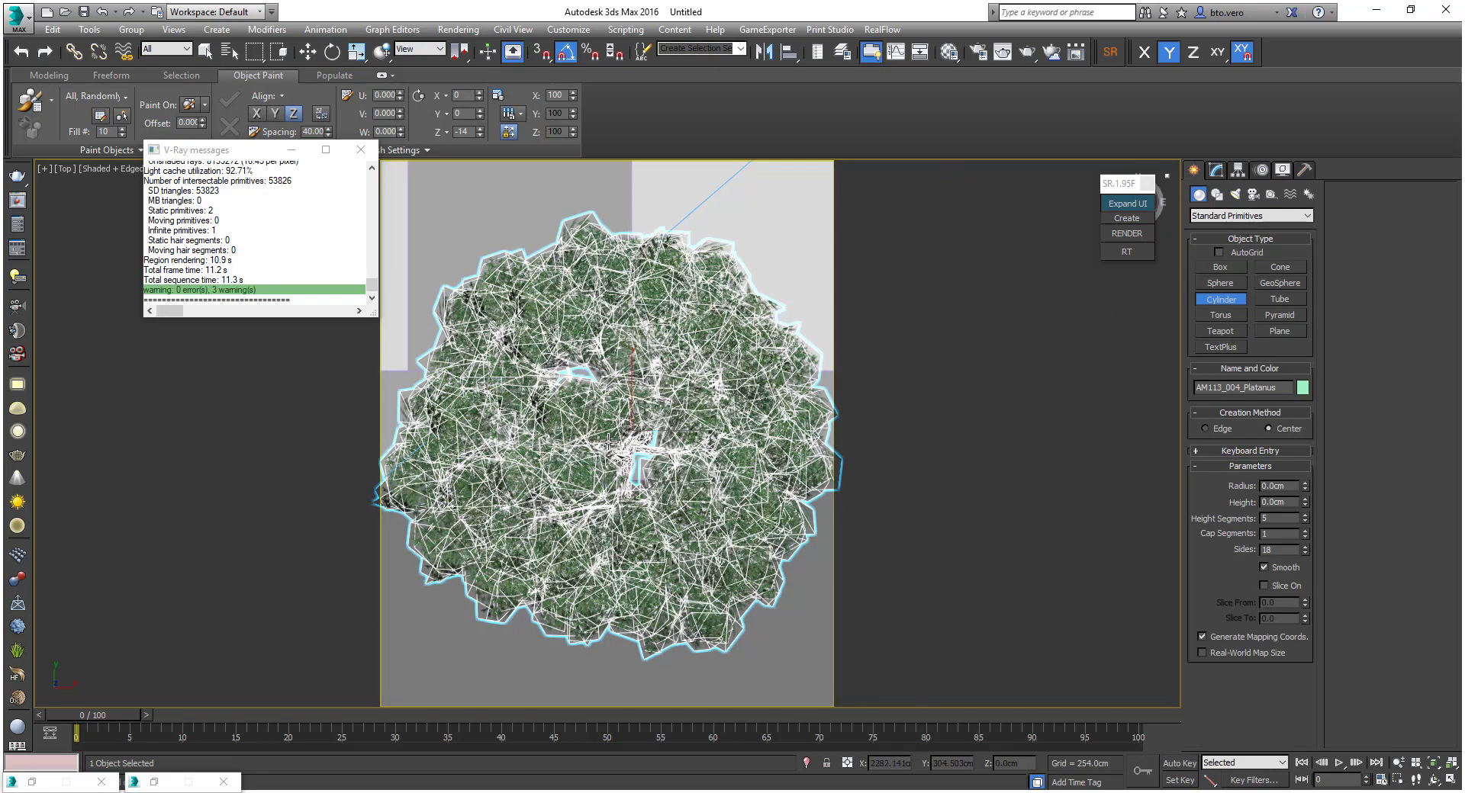
key(F3)
scroll(610, 439, up, 6)
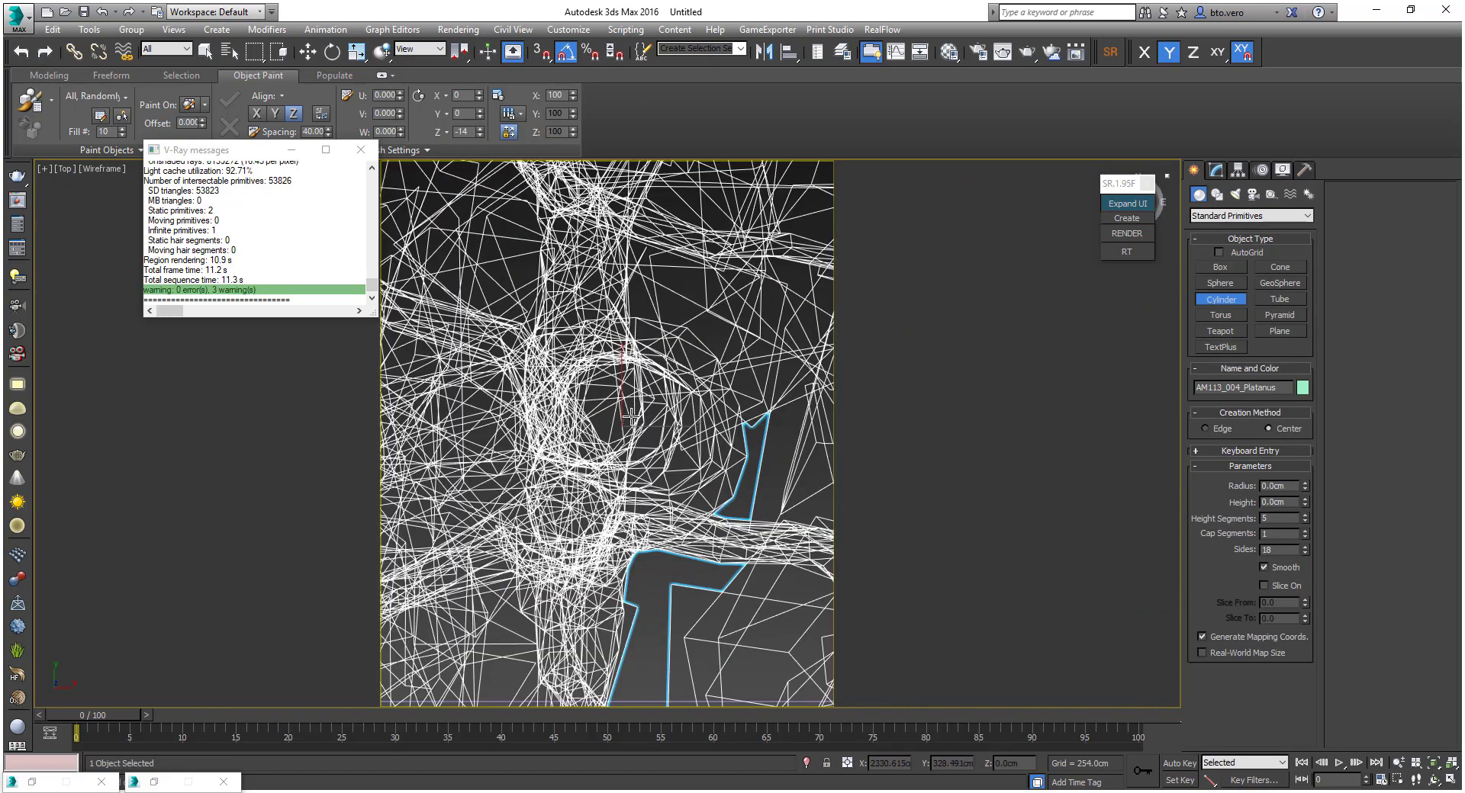
drag(631, 416, 833, 433)
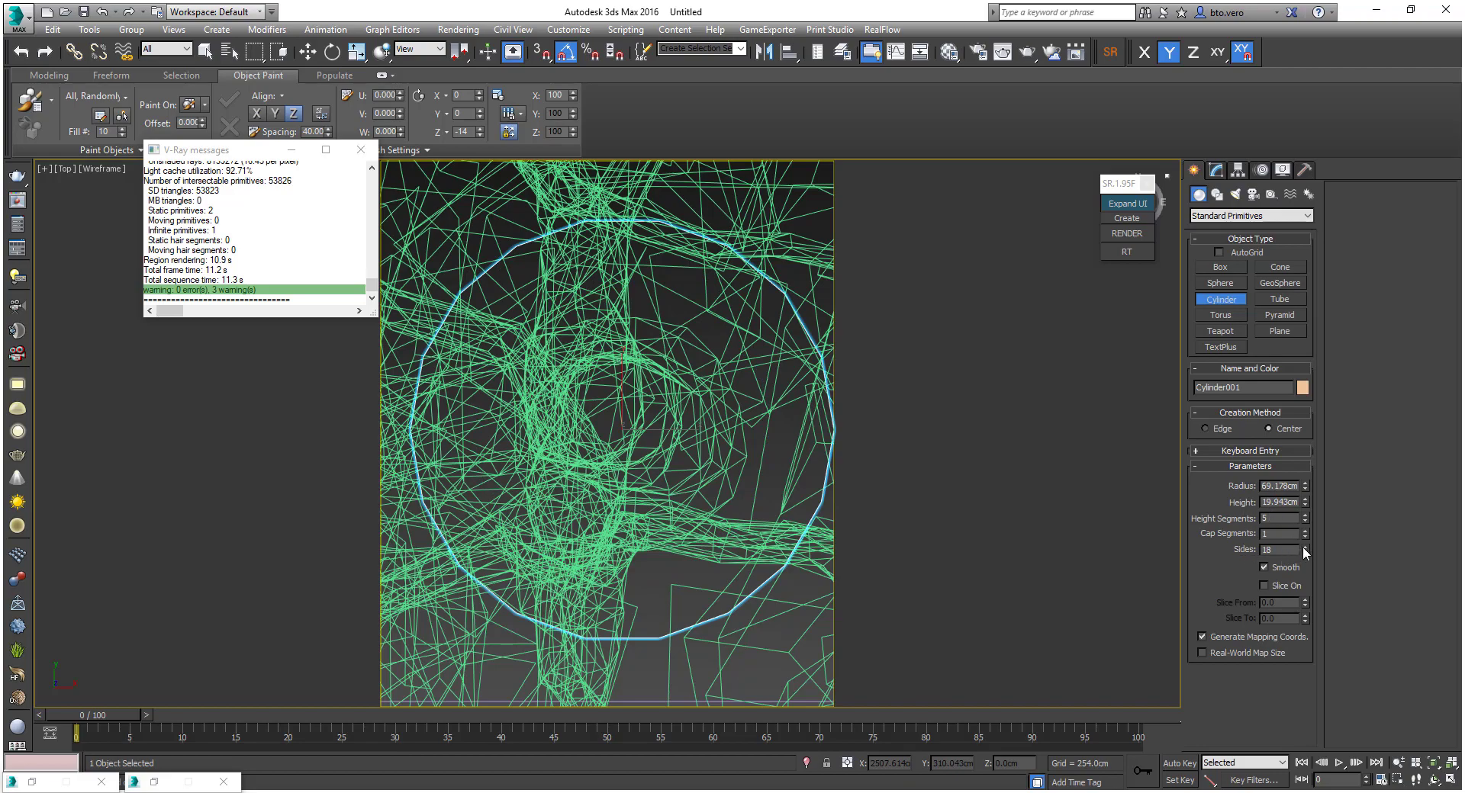
drag(1305, 552, 1314, 523)
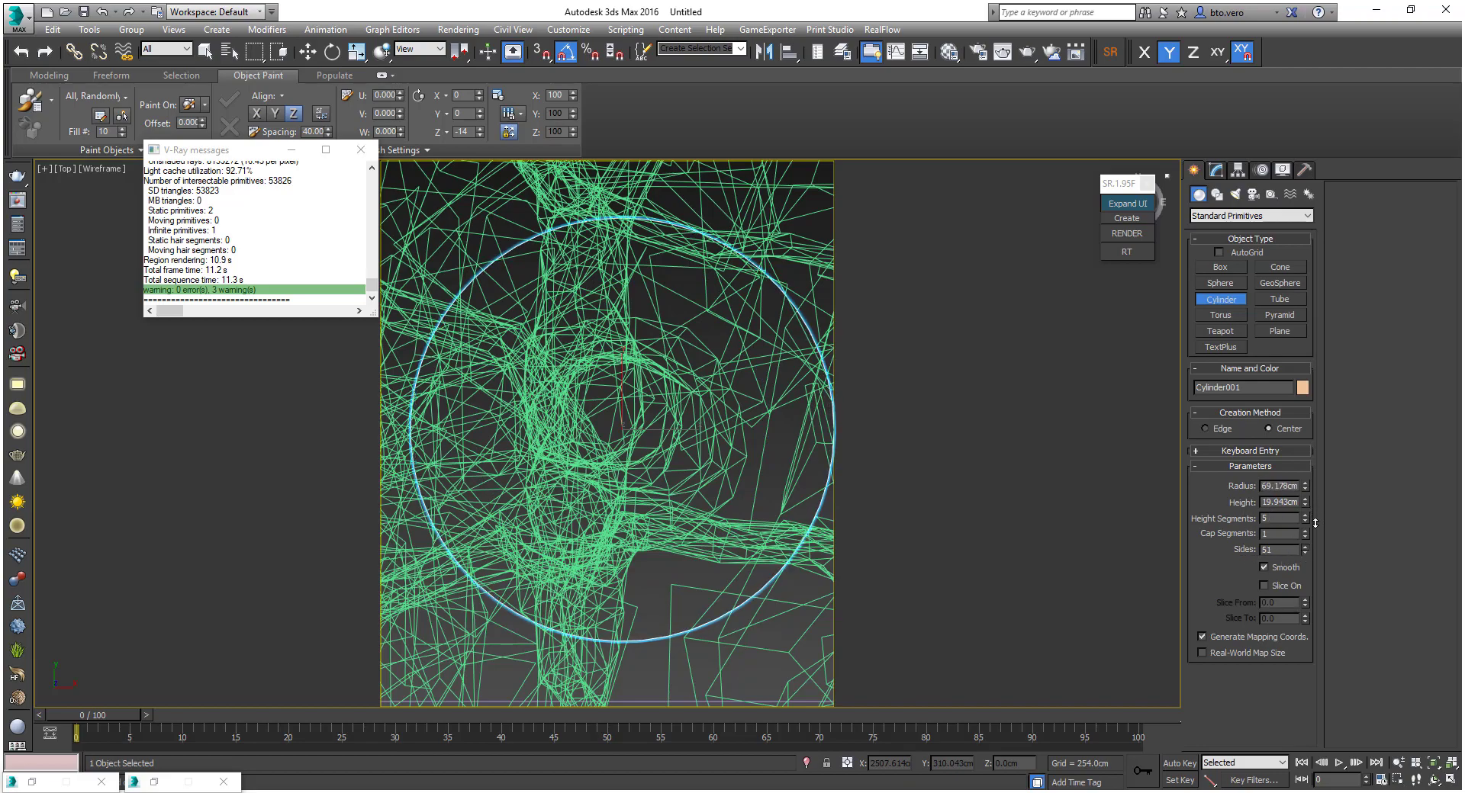
Raise the cylinder in the perspective view to a Z position of about 6.7 cm above the sidewalk
mouse_move(773, 518)
alt+middle_down()
mouse_move(730, 432)
mouse_move(713, 428)
alt+middle_up()
key(F3)
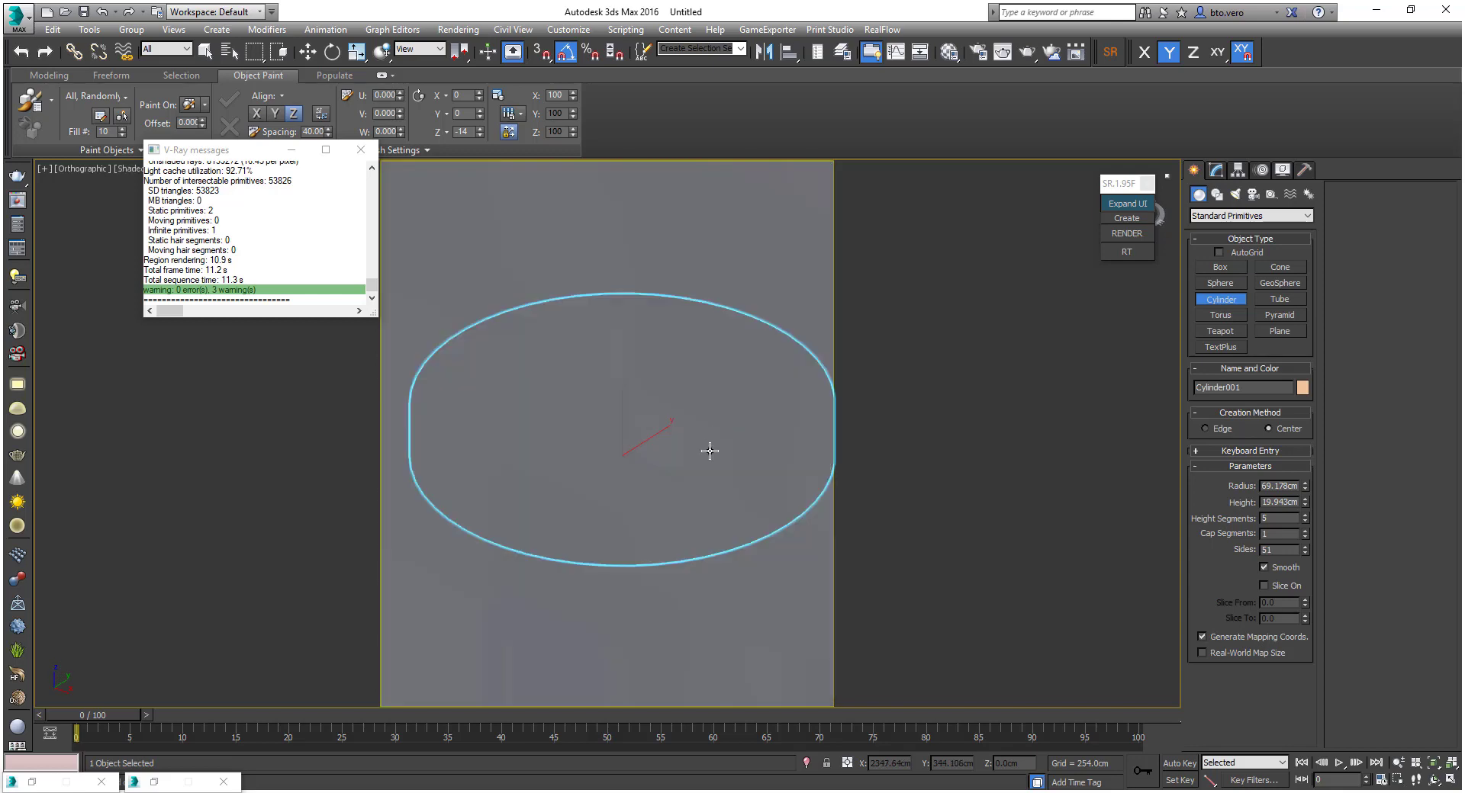
scroll(708, 452, down, 4)
key(p)
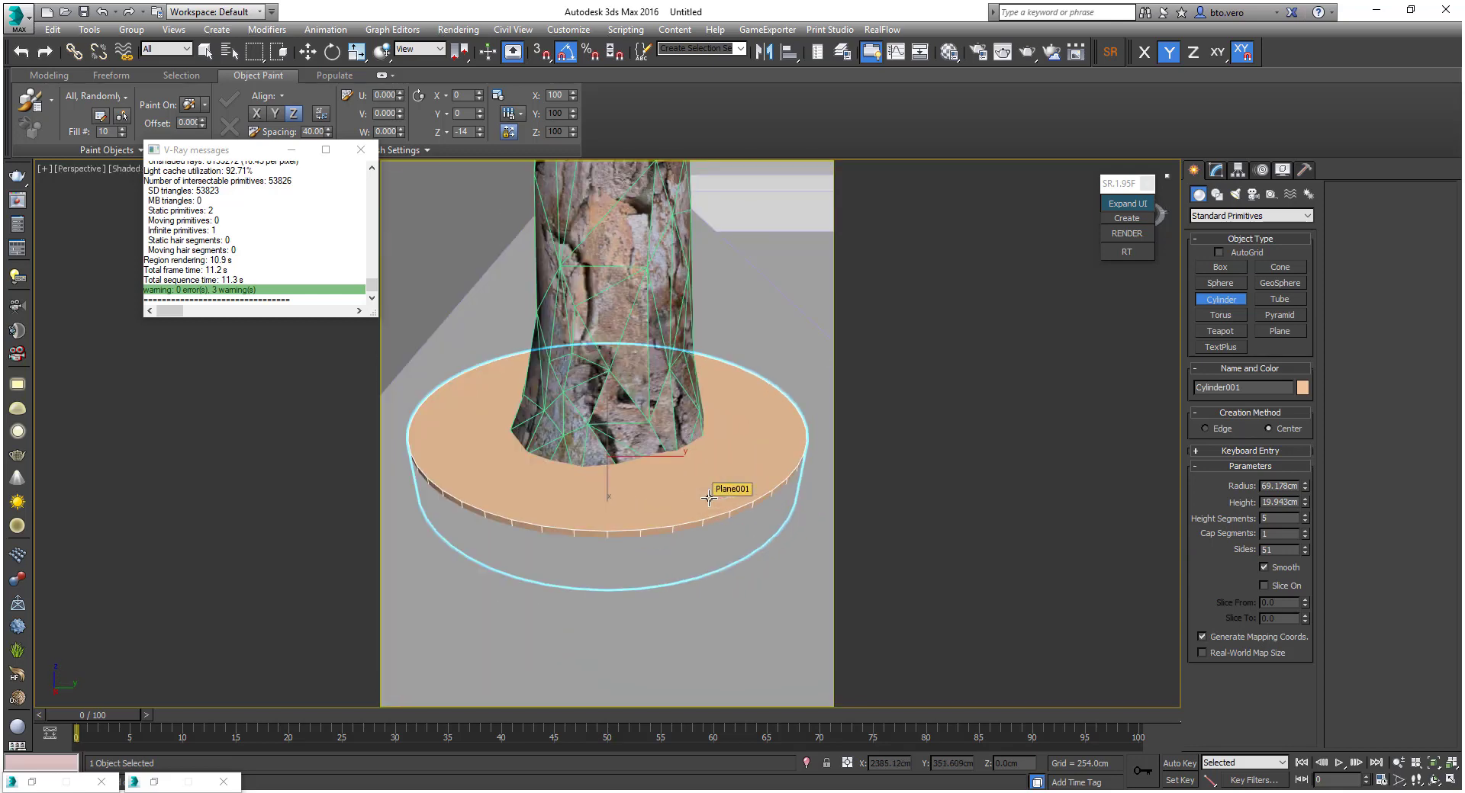
key(w)
drag(612, 418, 611, 401)
Convert the cylinder to an editable poly, inset its top polygon and extrude it downward to form a planter rim
right_click(679, 424)
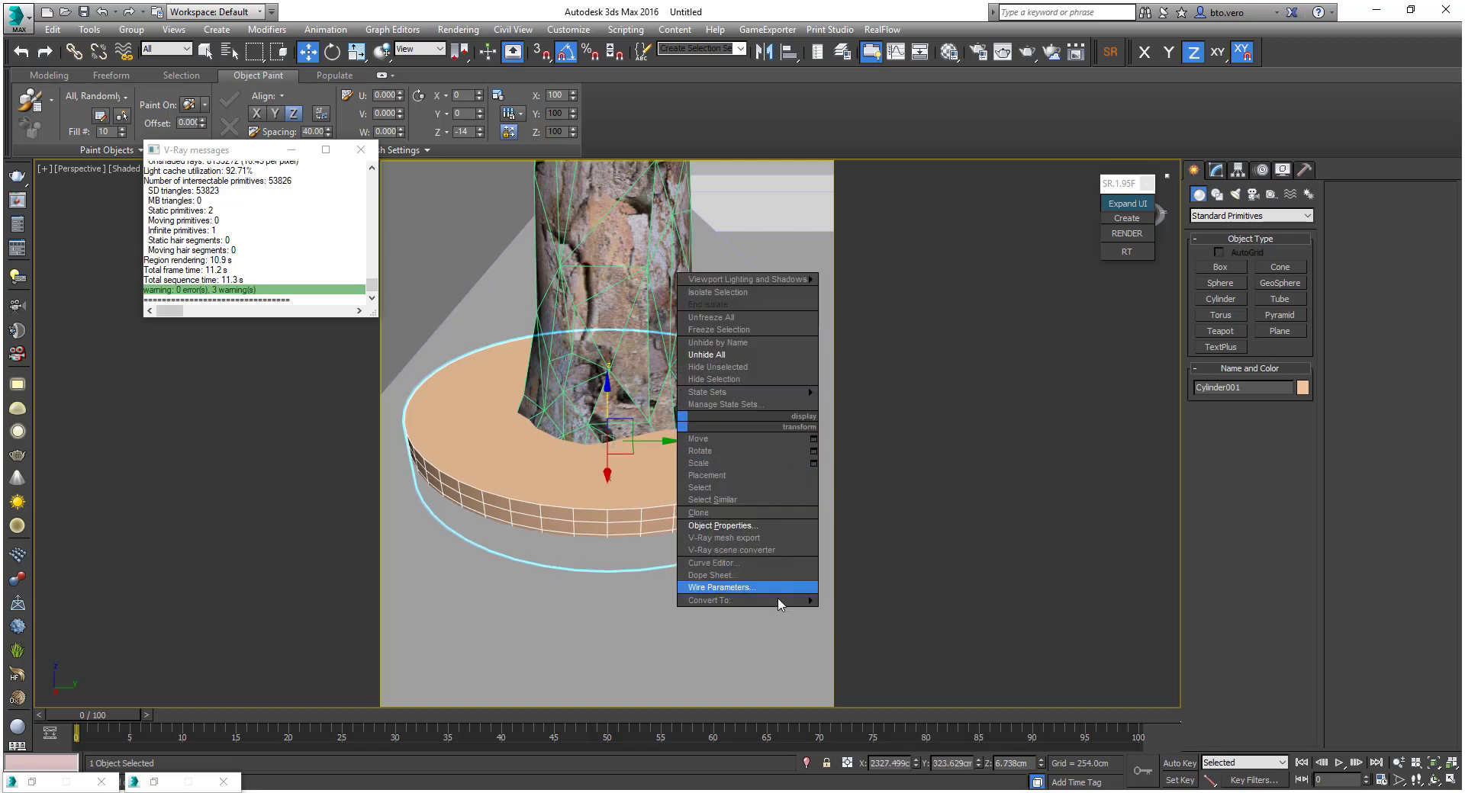
mouse_move(802, 603)
click(907, 613)
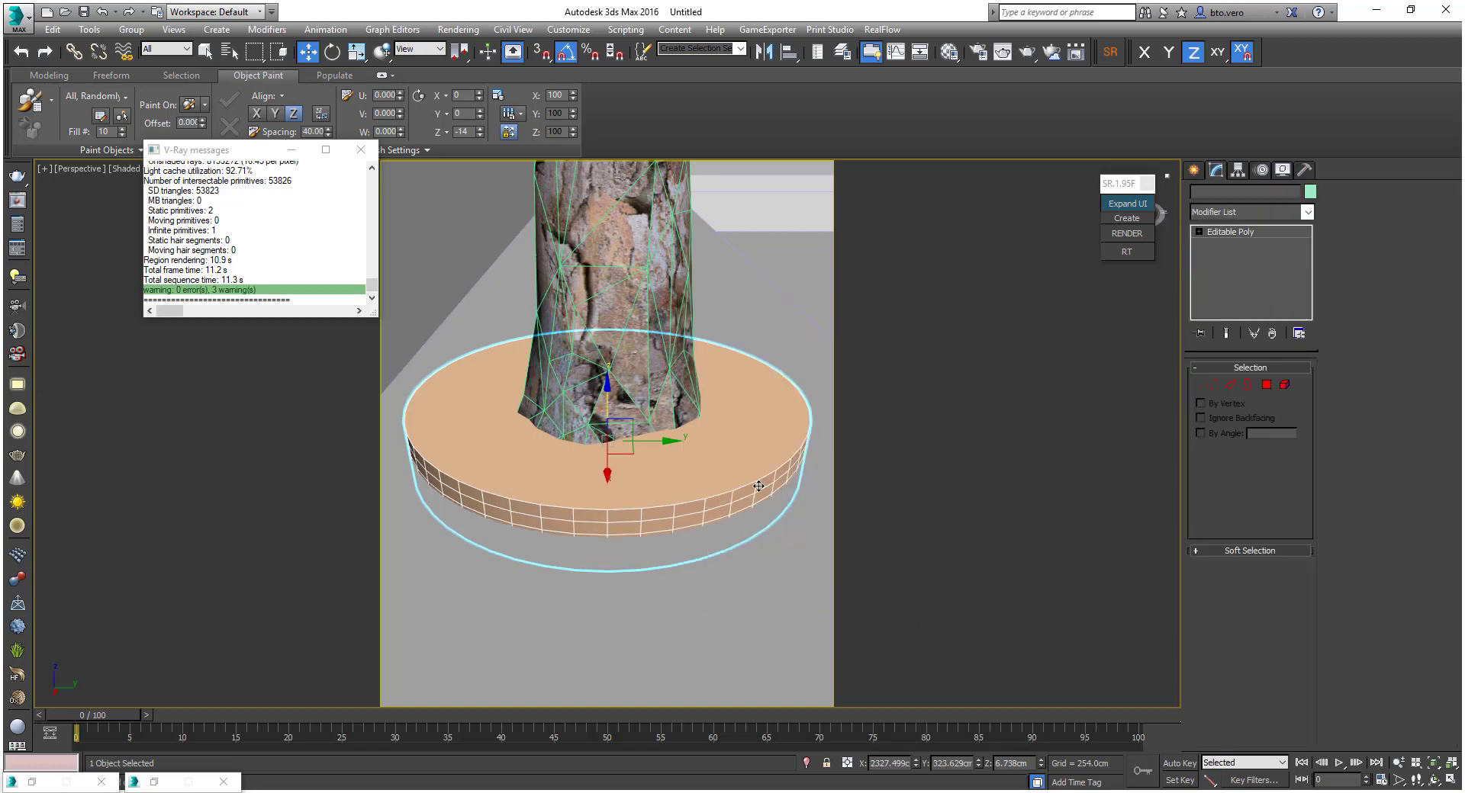
click(1266, 385)
click(766, 455)
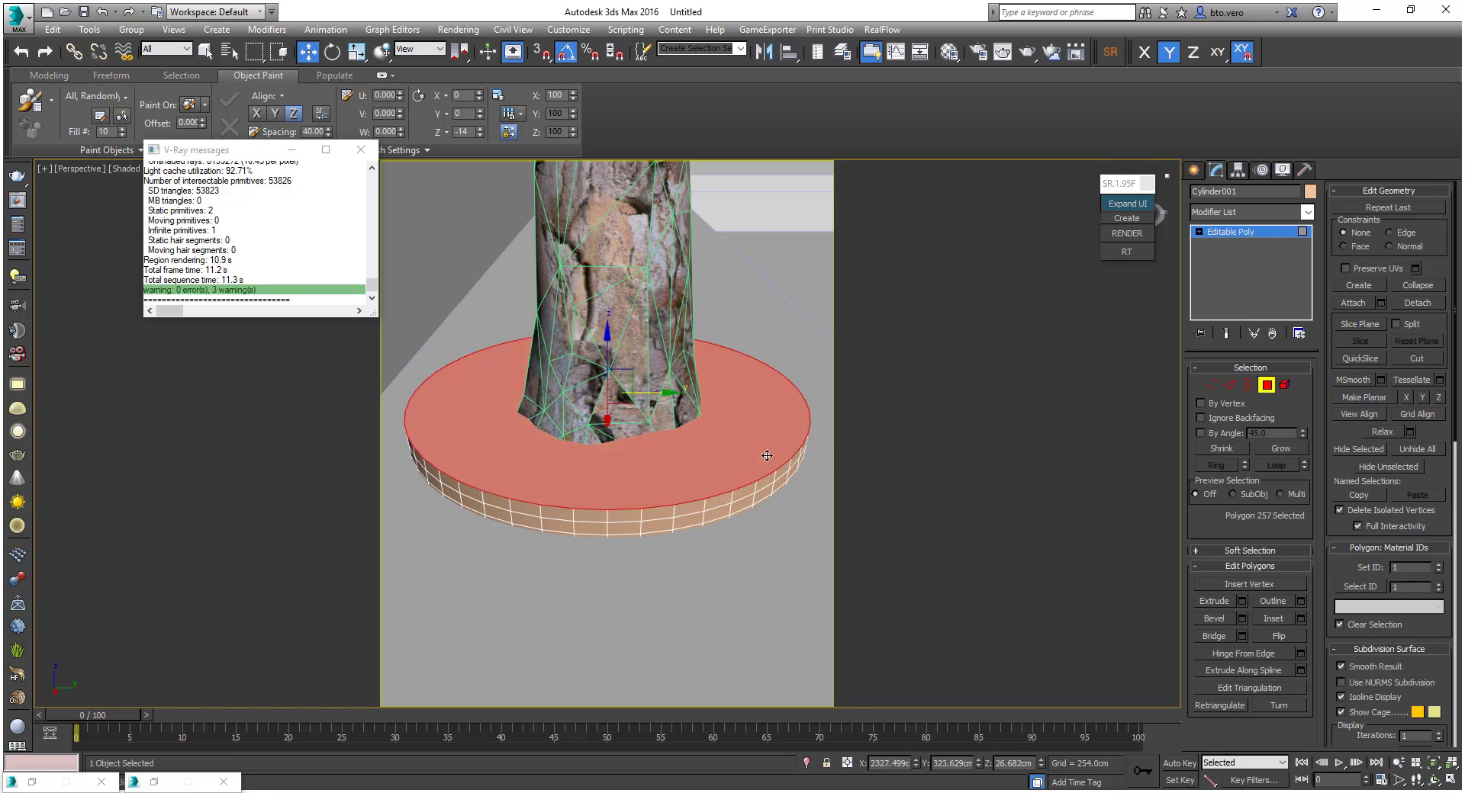
click(1273, 619)
drag(743, 452, 711, 431)
click(1213, 601)
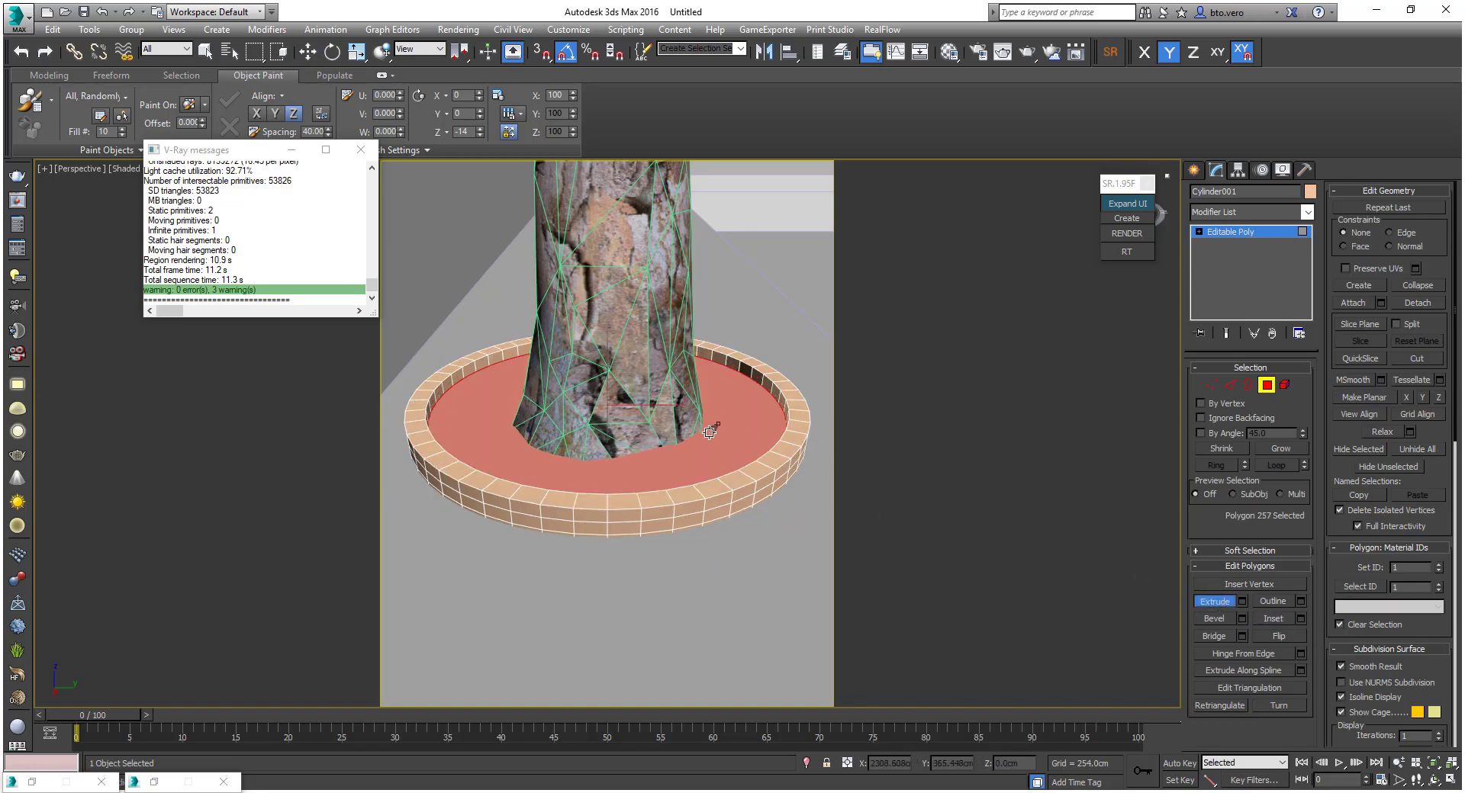
Assign the Grama material to the planter's inner polygon and the .Branco 211 material to all its other polygons
key(m)
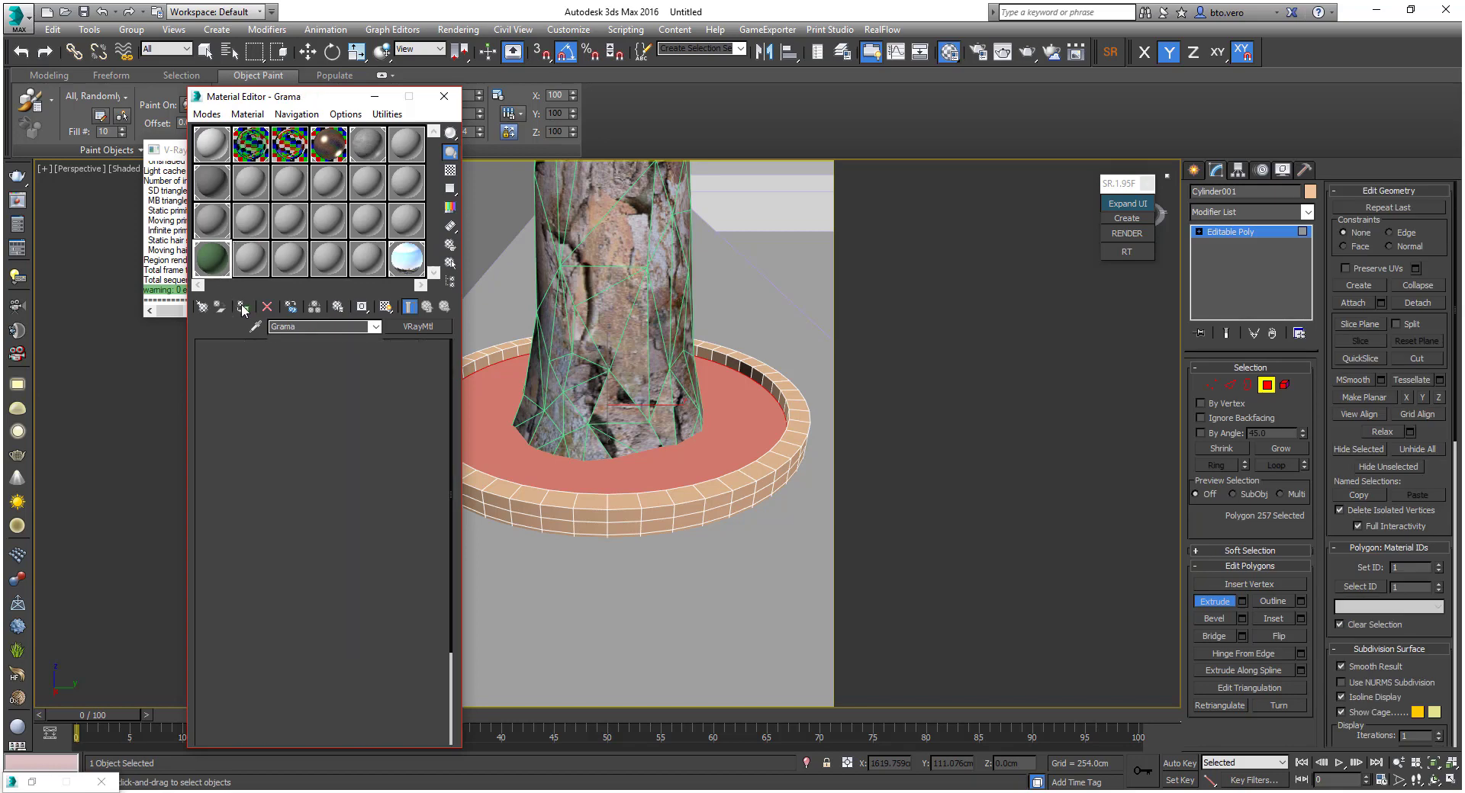
click(243, 307)
key(ctrl+i)
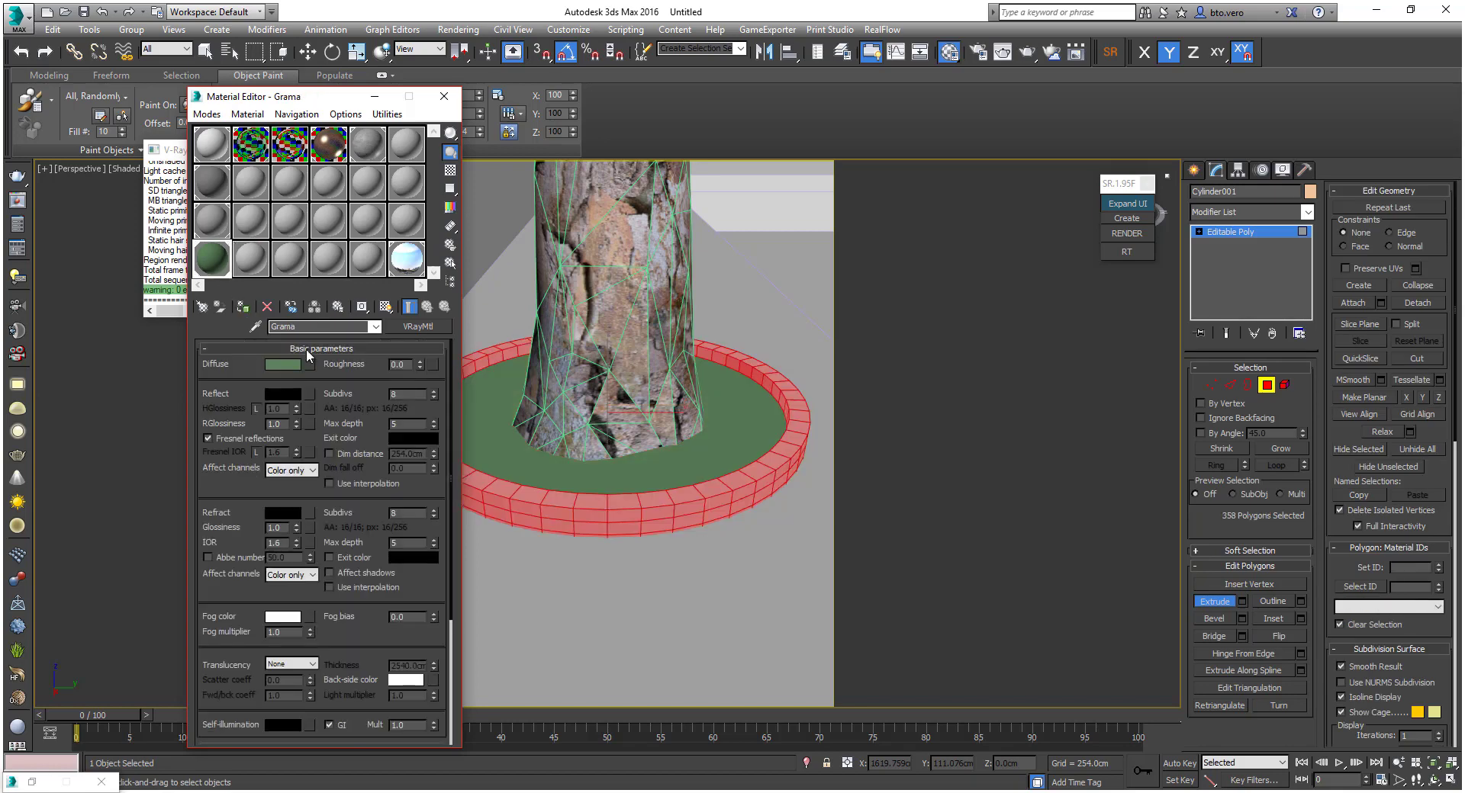
click(215, 151)
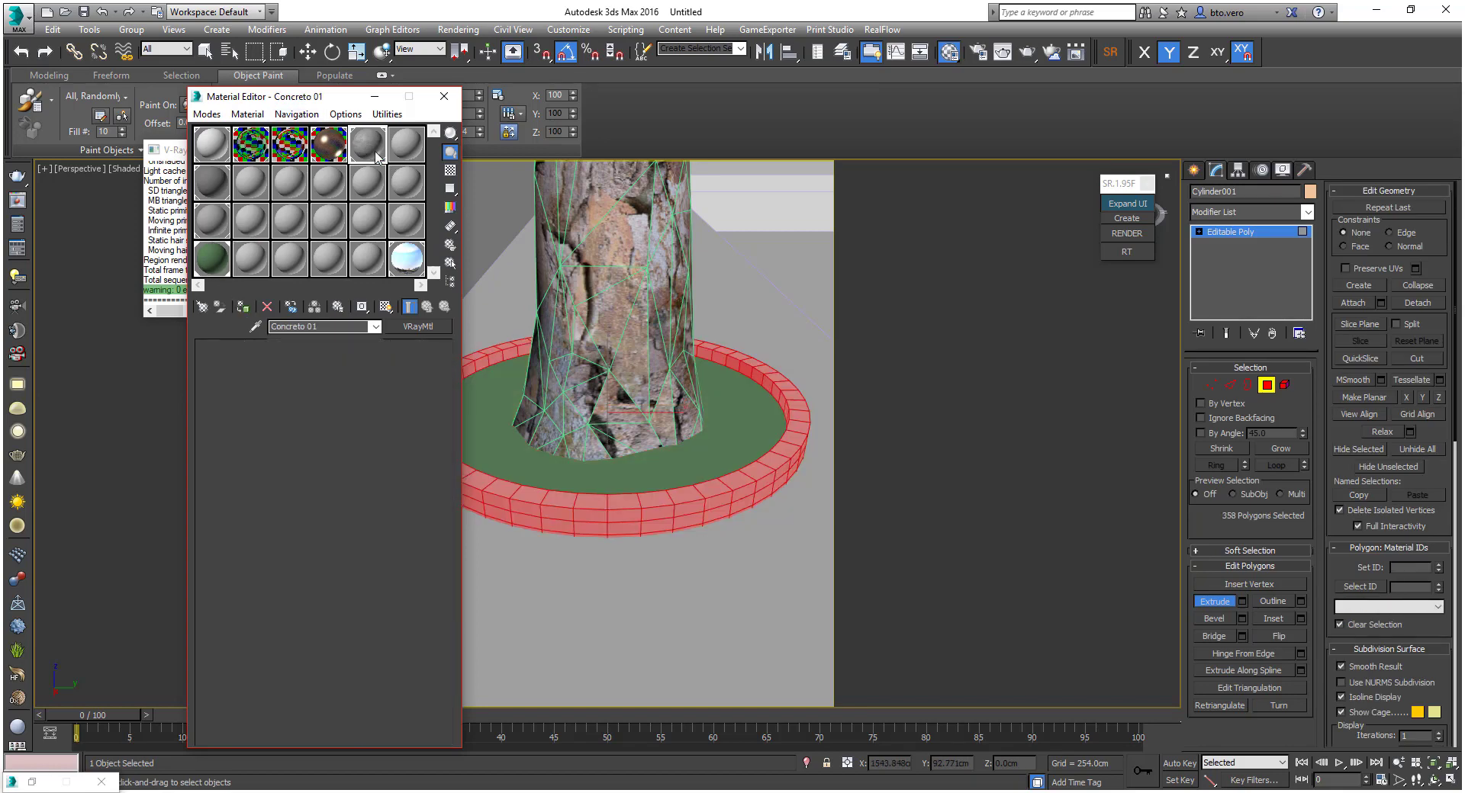
click(215, 155)
click(243, 307)
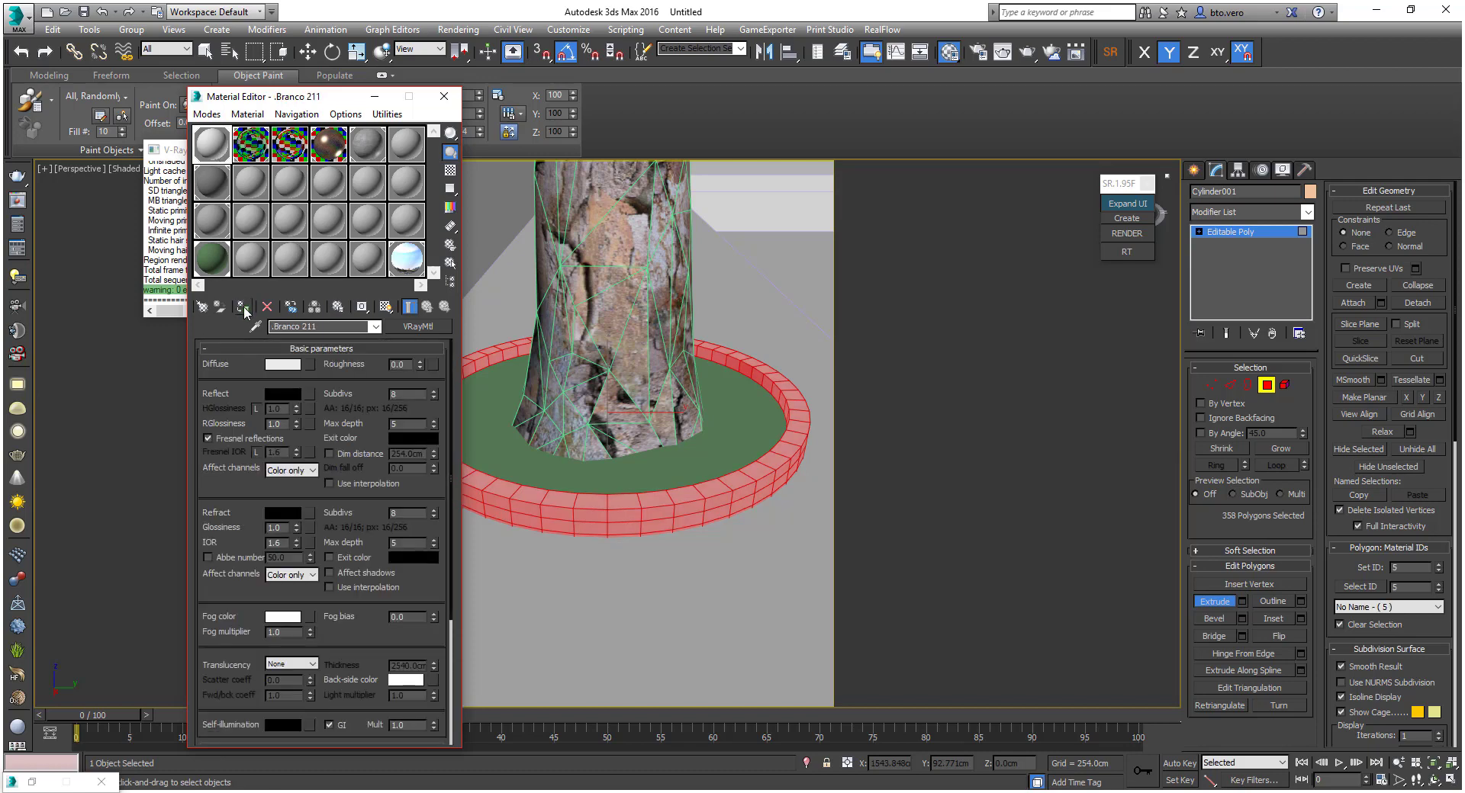
click(444, 96)
click(1266, 385)
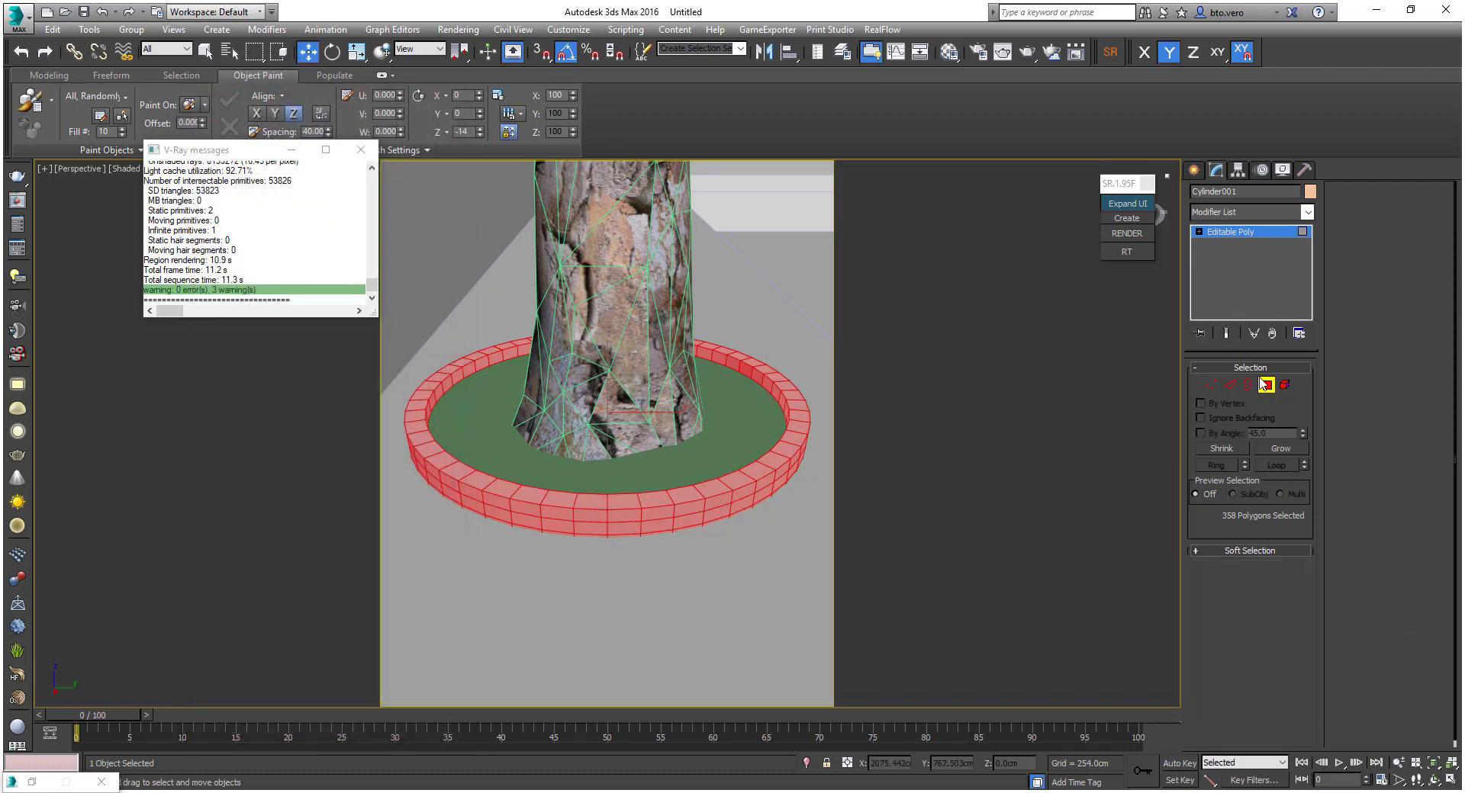
Select the tree together with the planter and move both along X to about 1798 cm on the sidewalk
scroll(918, 397, down, 6)
alt+middle_drag(783, 415, 893, 405)
middle_drag(892, 404, 636, 391)
scroll(635, 391, down, 1)
scroll(636, 391, down, 5)
scroll(628, 388, up, 5)
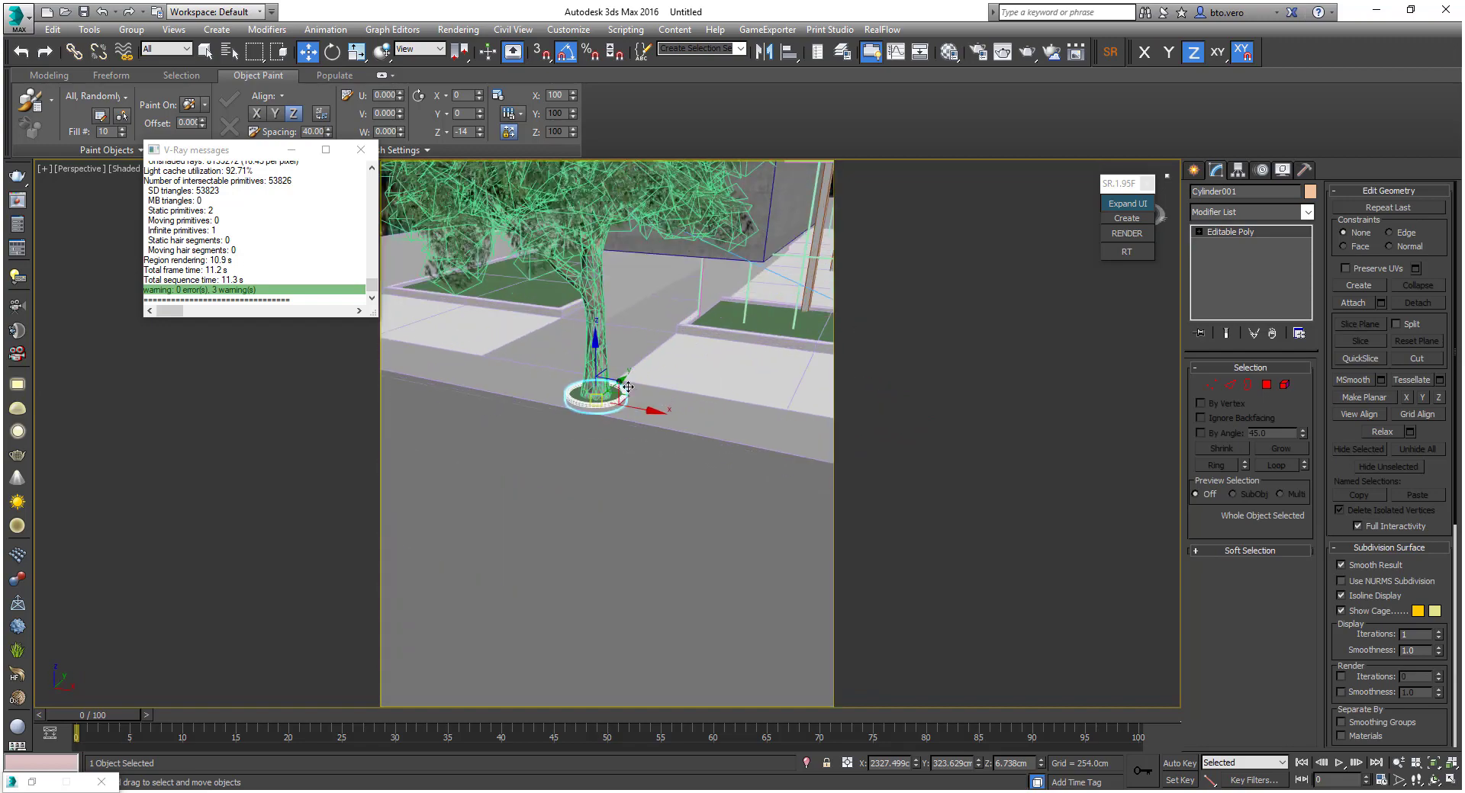
ctrl+click(592, 329)
middle_drag(583, 321, 657, 370)
drag(712, 362, 459, 323)
scroll(589, 340, down, 3)
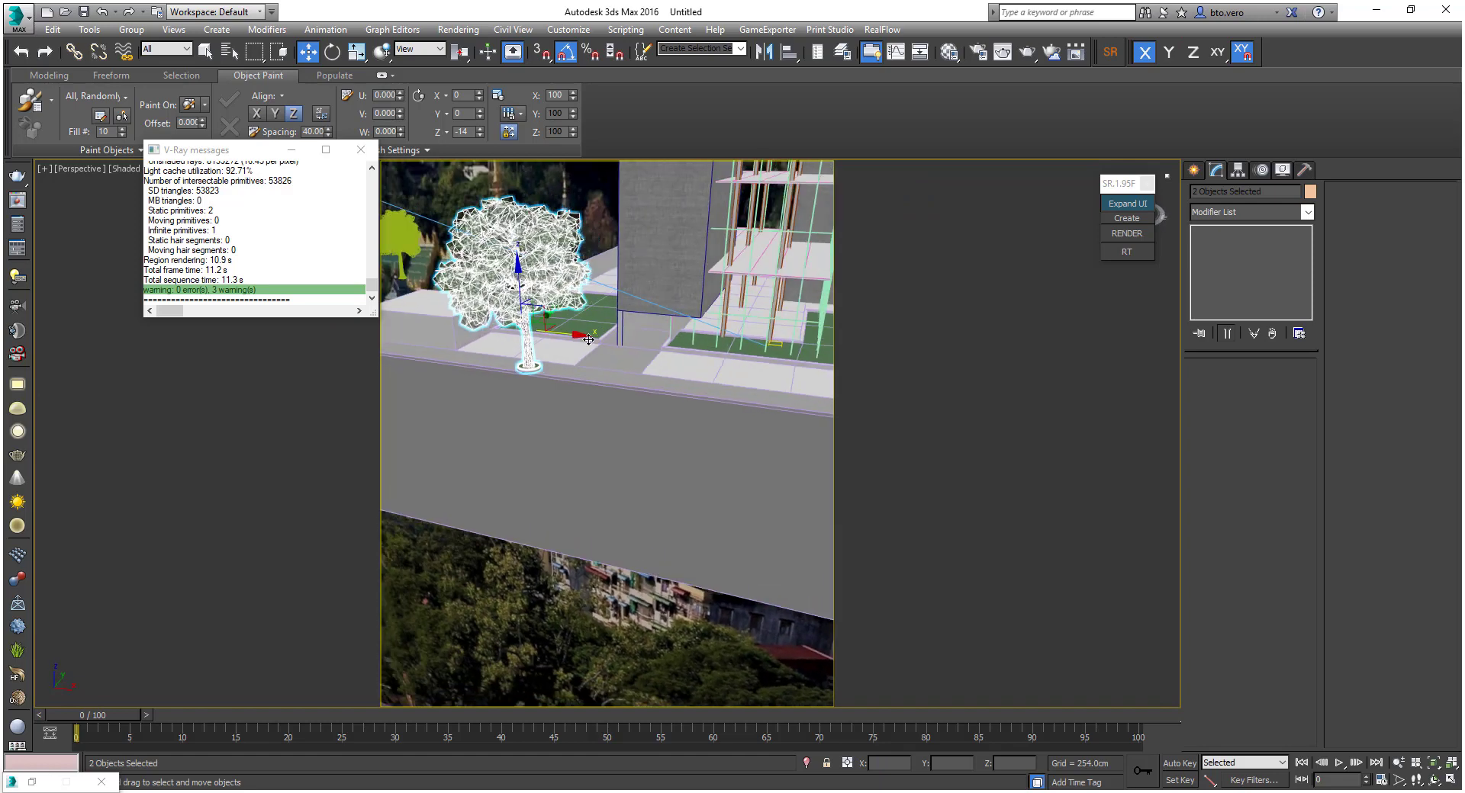
alt+middle_drag(588, 340, 580, 341)
drag(576, 340, 597, 343)
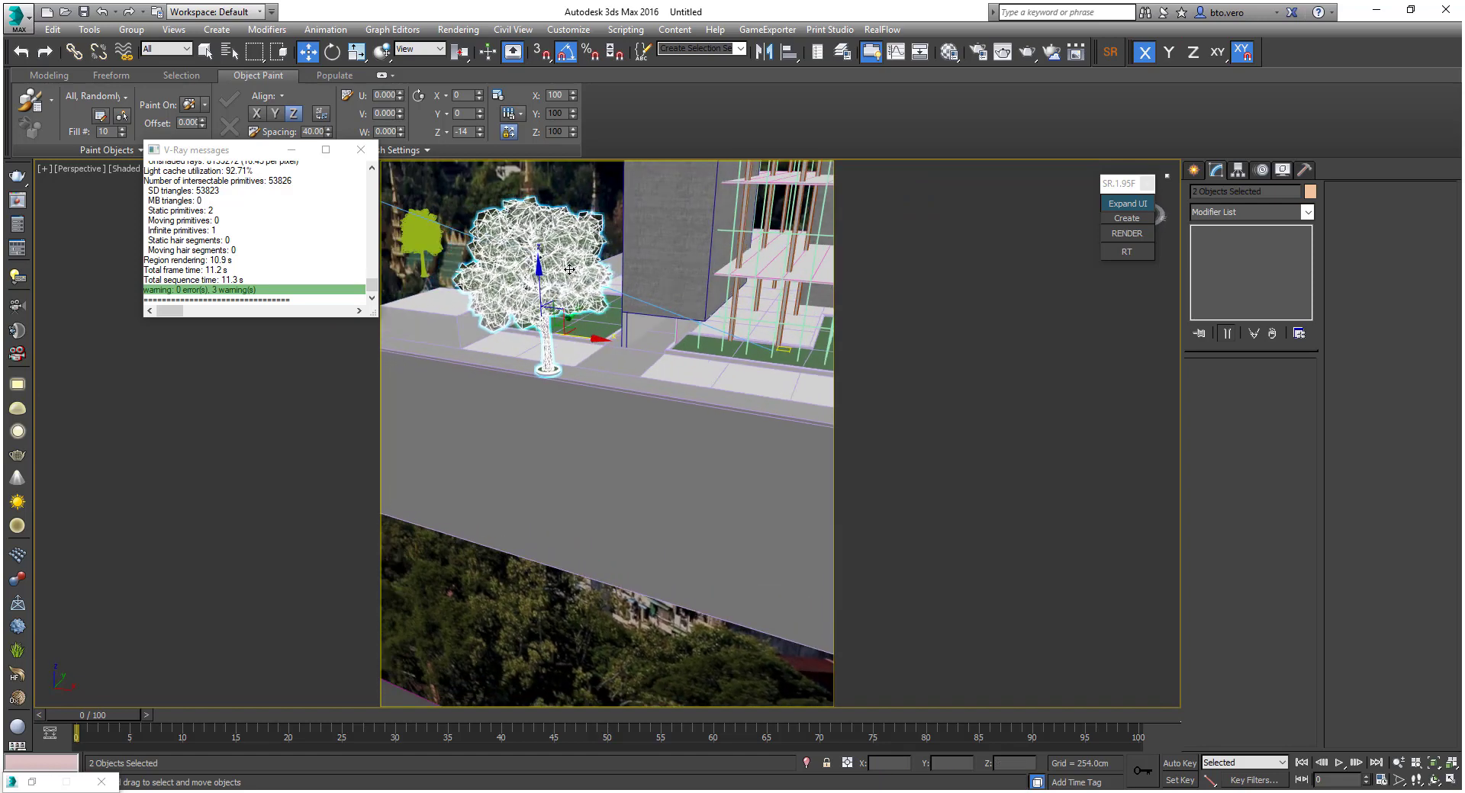
Select only the tree and scale it up uniformly to about 172.66 percent
click(569, 270)
key(e)
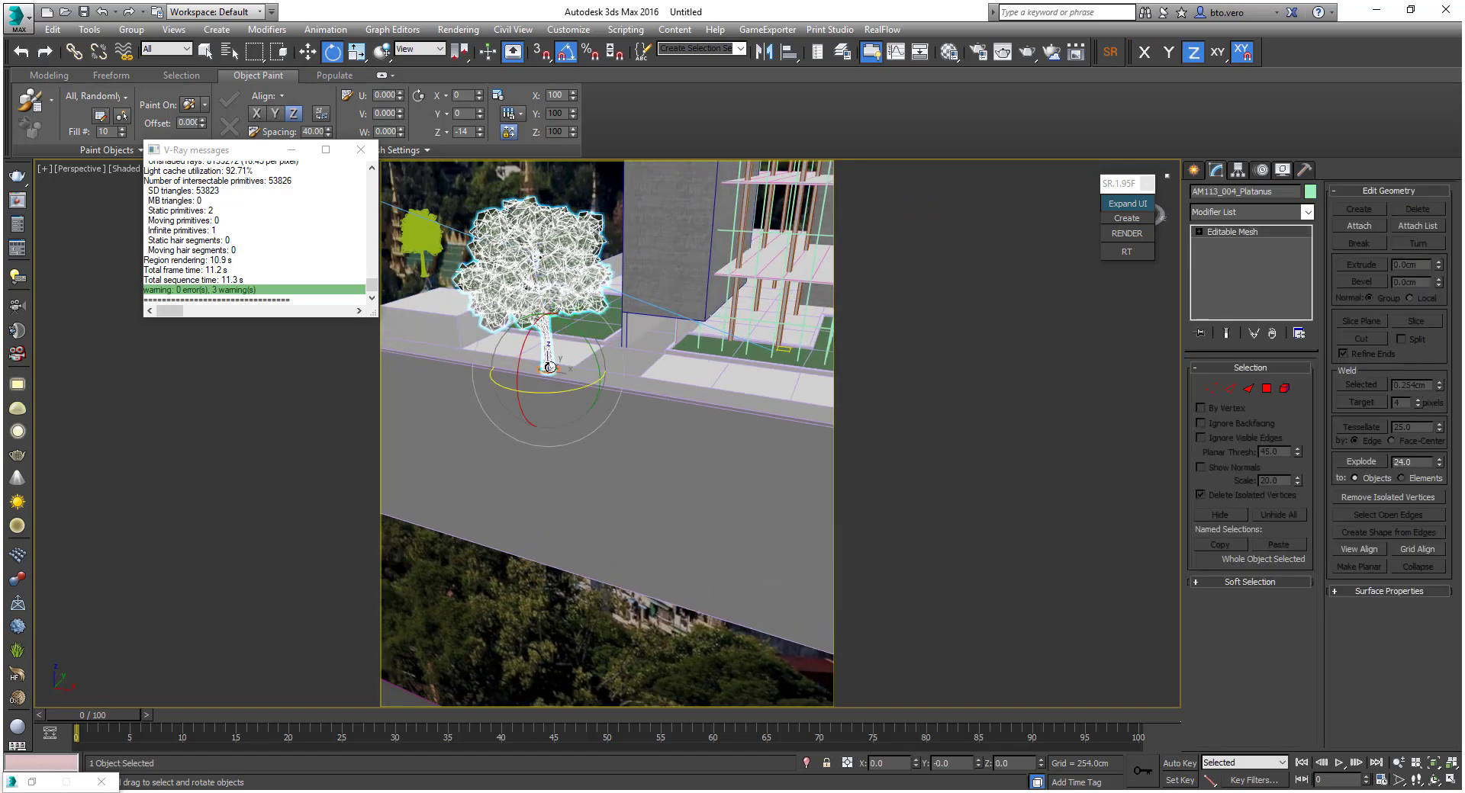
key(r)
scroll(549, 362, up, 5)
mouse_move(556, 394)
mouse_down()
mouse_move(557, 360)
mouse_move(555, 373)
mouse_up()
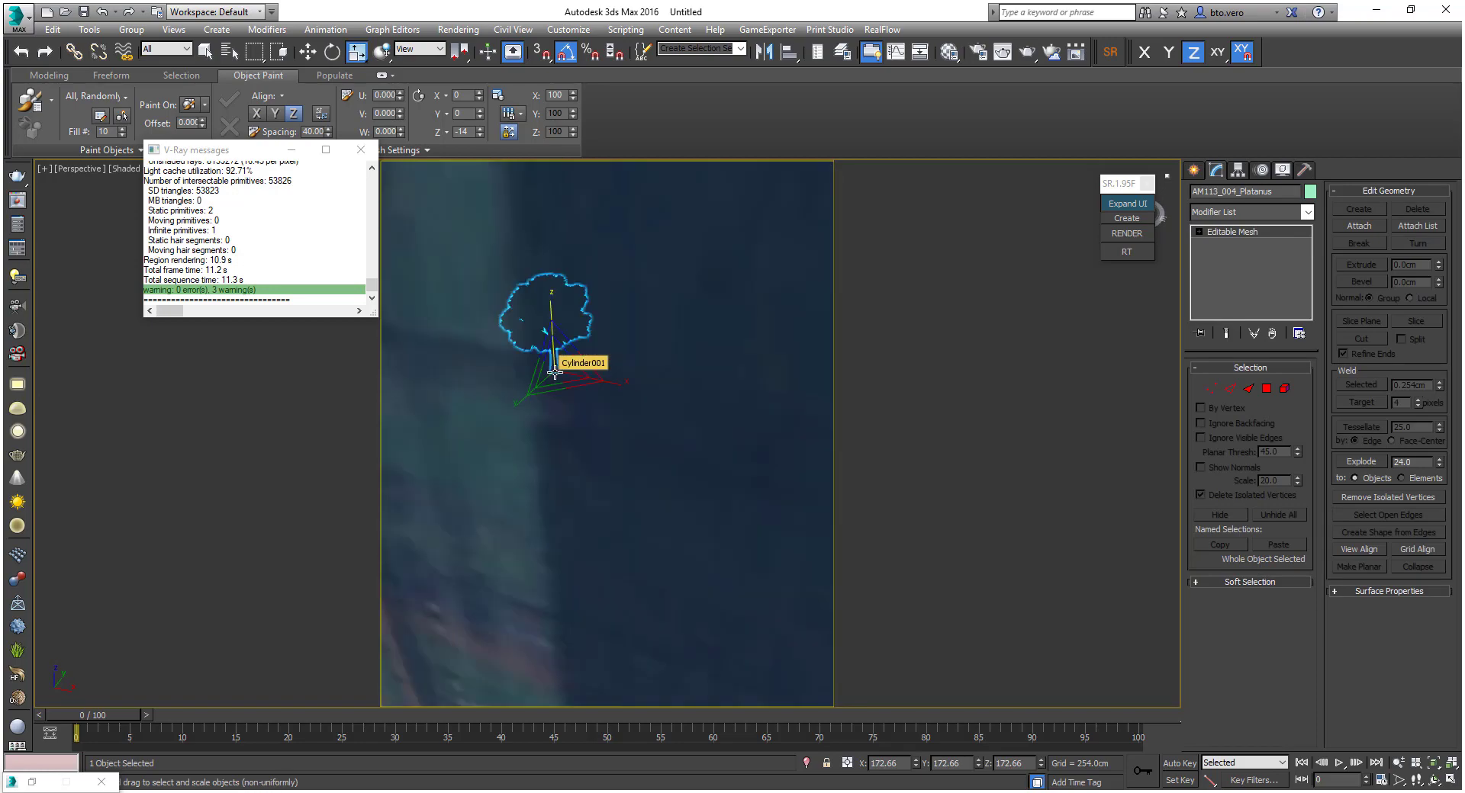
scroll(555, 372, down, 5)
Clone the planter along the front sidewalk as two evenly spaced instances, the first at an X position of about 3243 cm
click(556, 367)
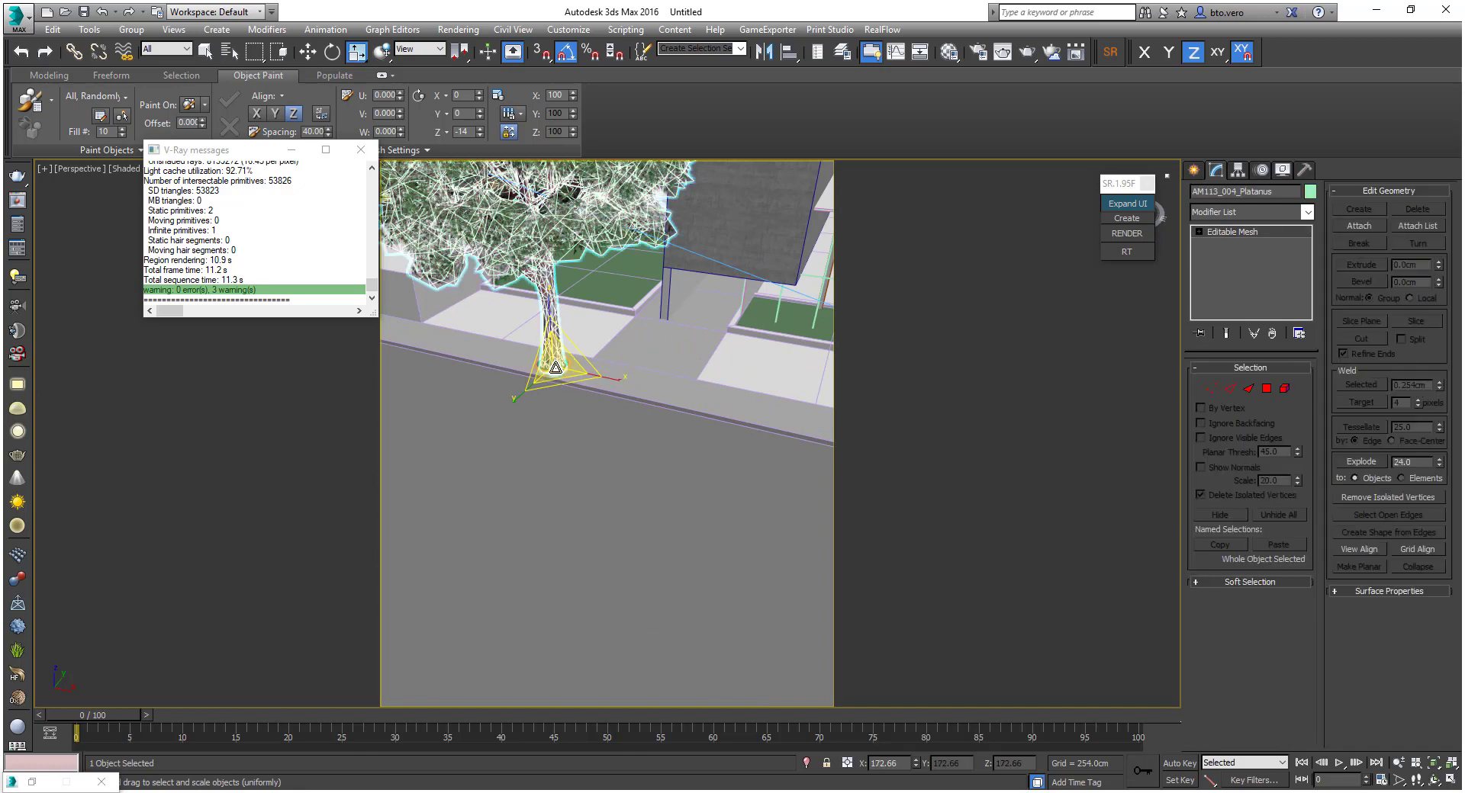
key(w)
scroll(568, 363, up, 2)
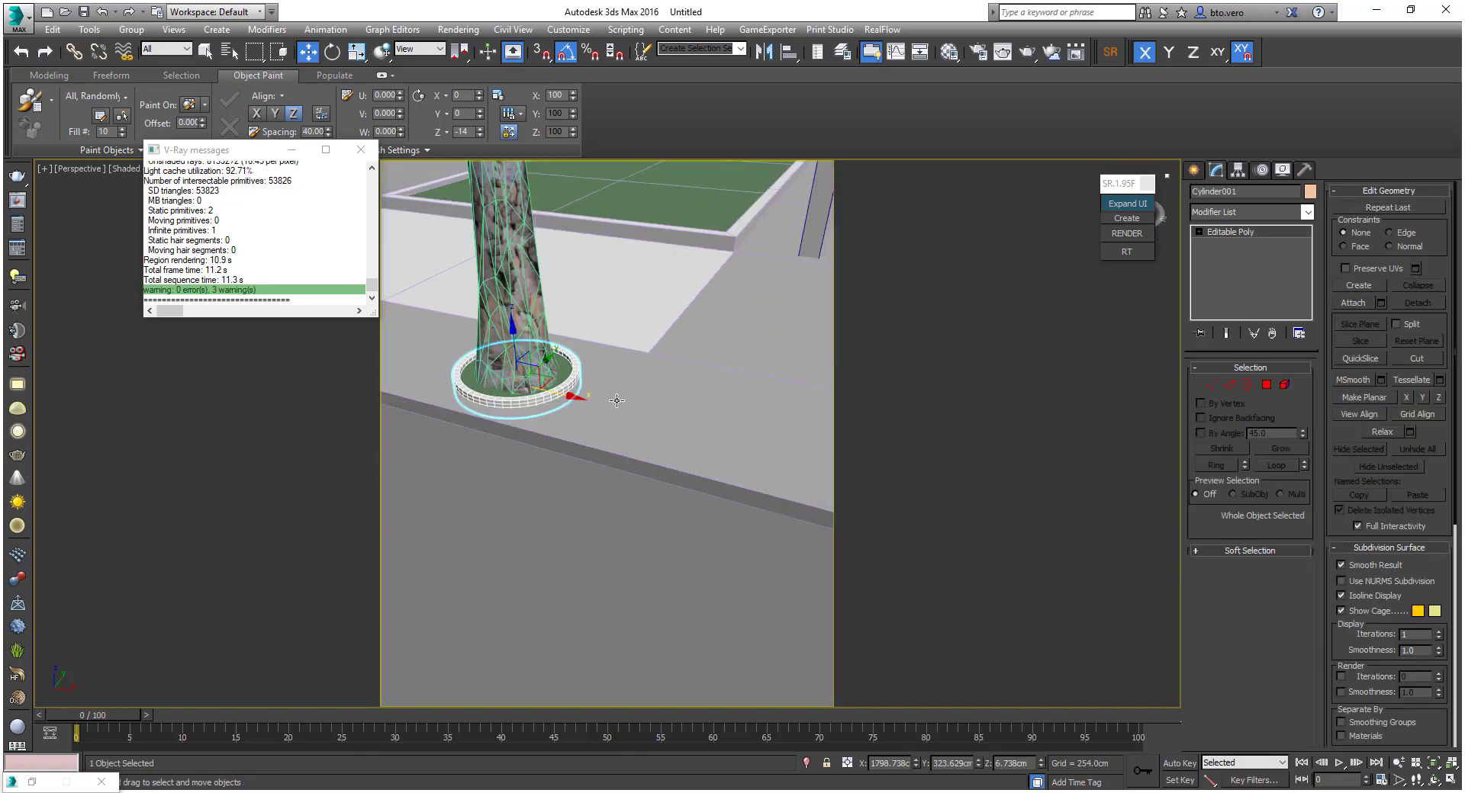
scroll(491, 434, down, 8)
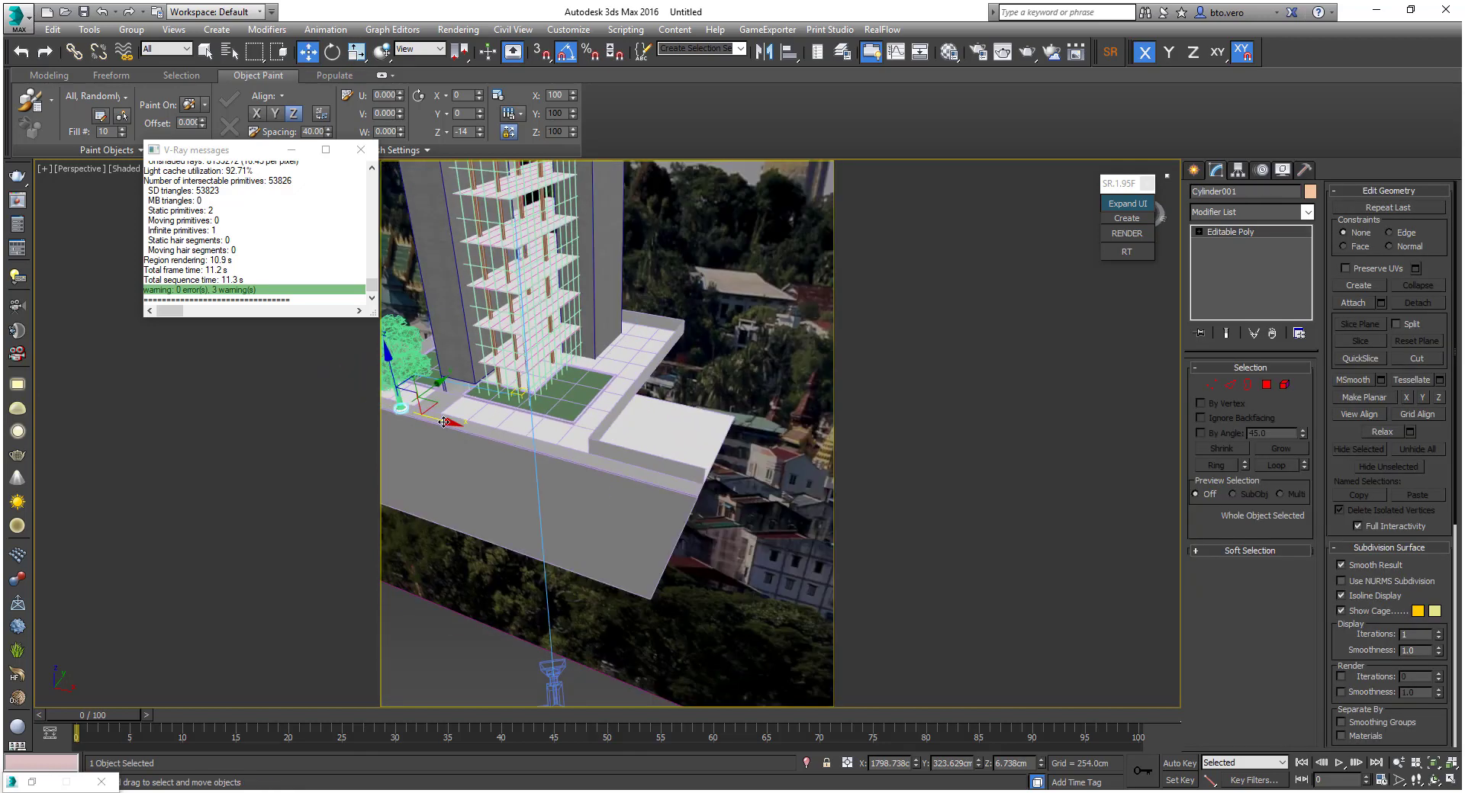
shift+drag(444, 422, 542, 450)
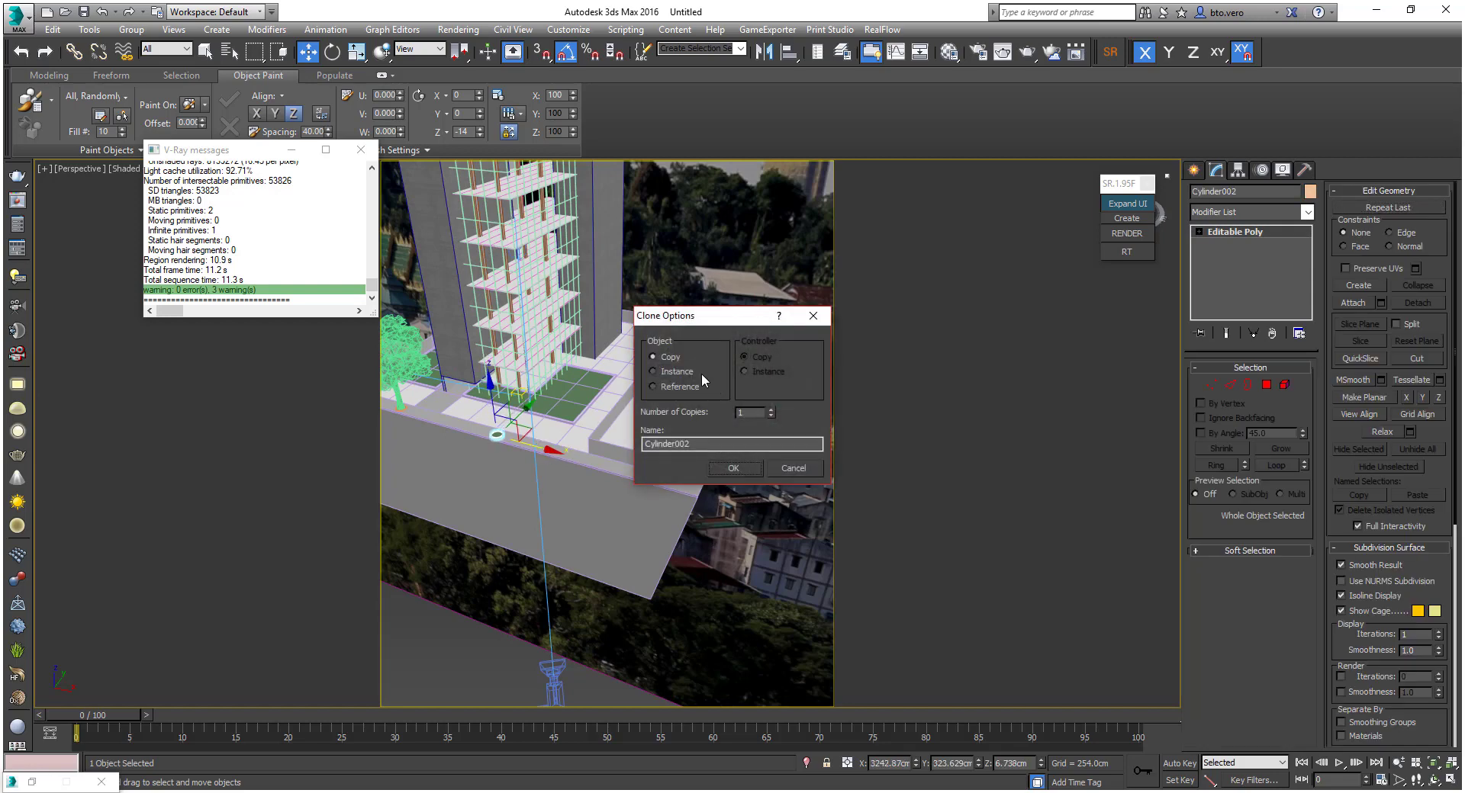
click(749, 464)
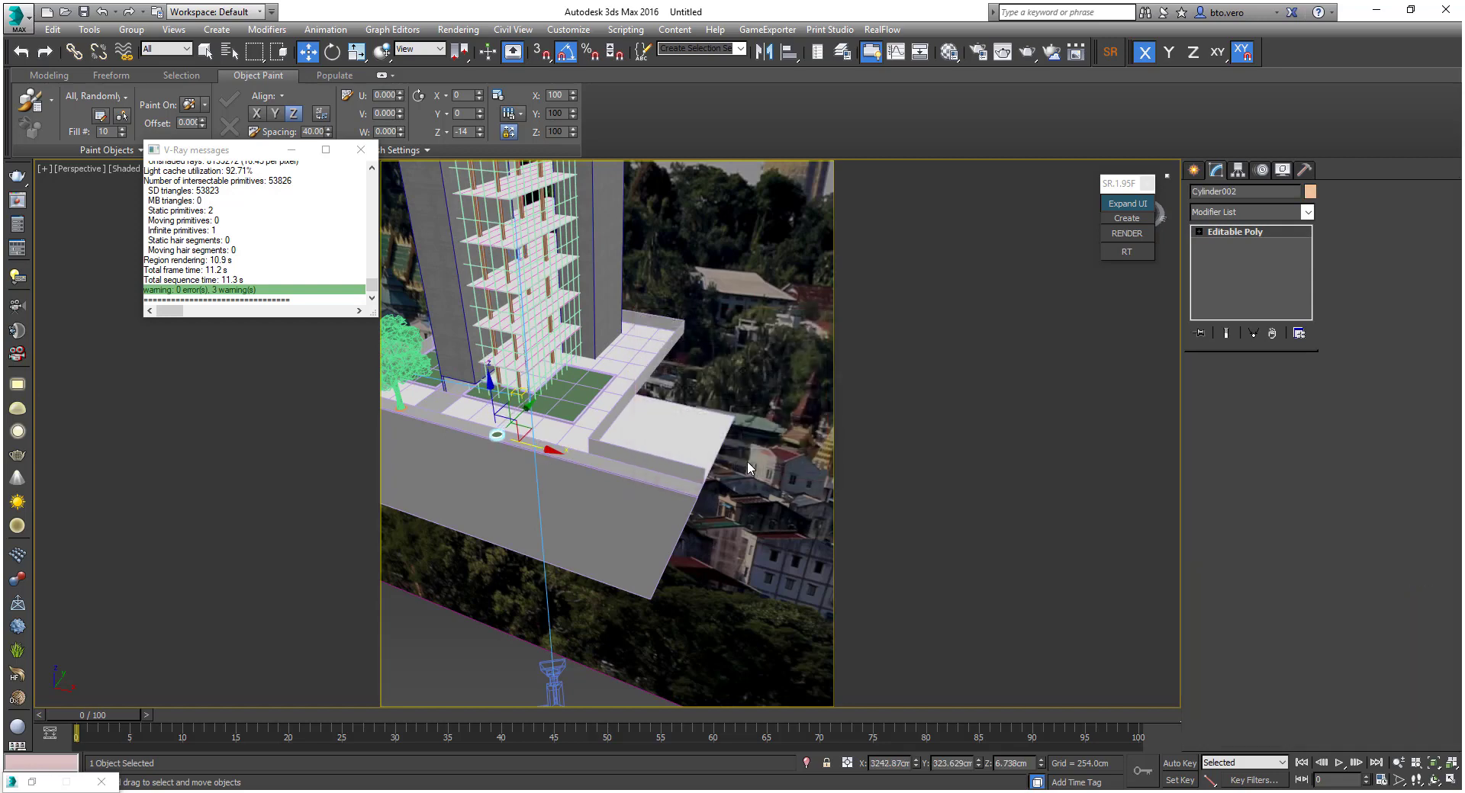
Clone the Platanus tree as an instance onto the farthest planter, at an X position of about 4675 cm
click(402, 358)
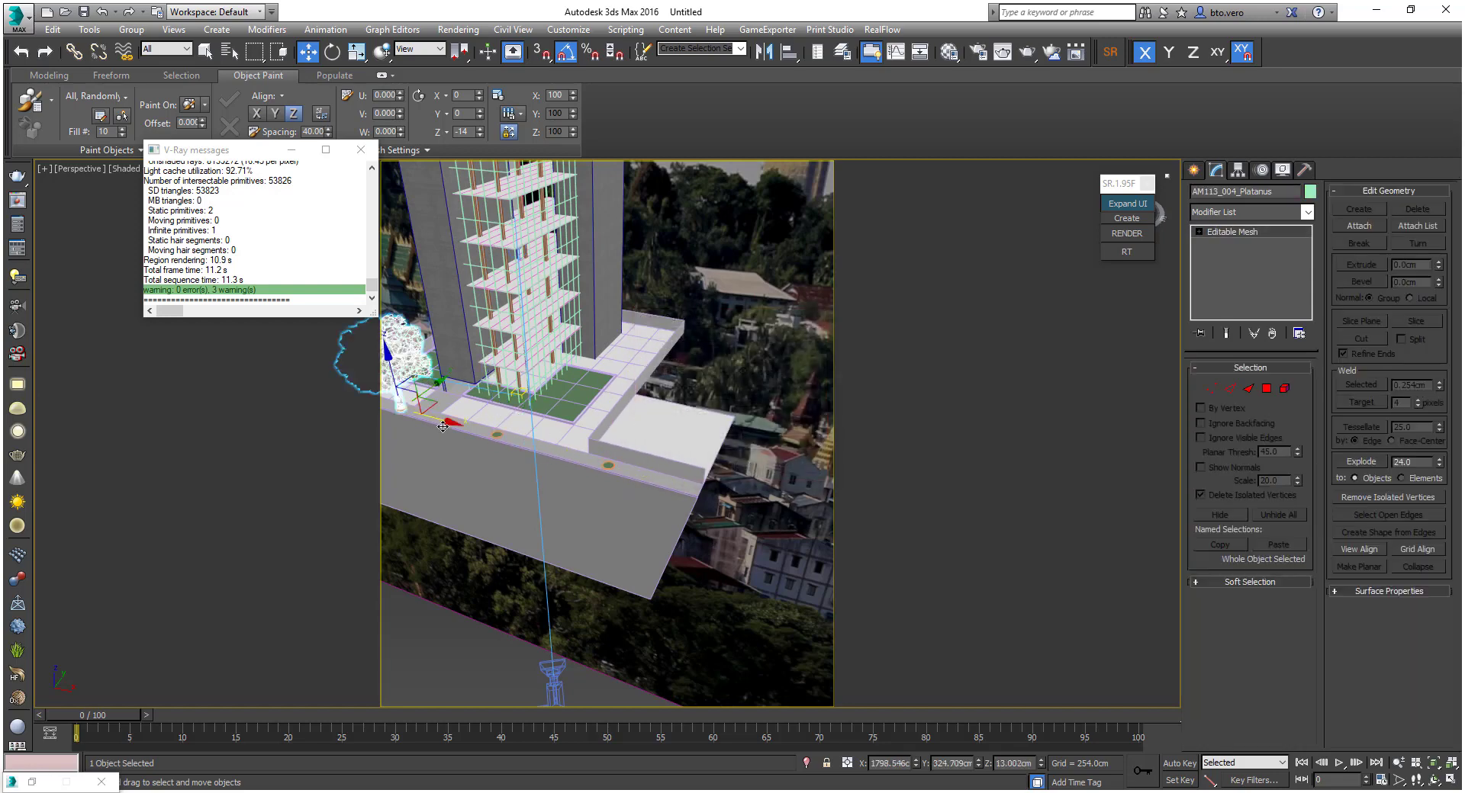
drag(442, 426, 648, 474)
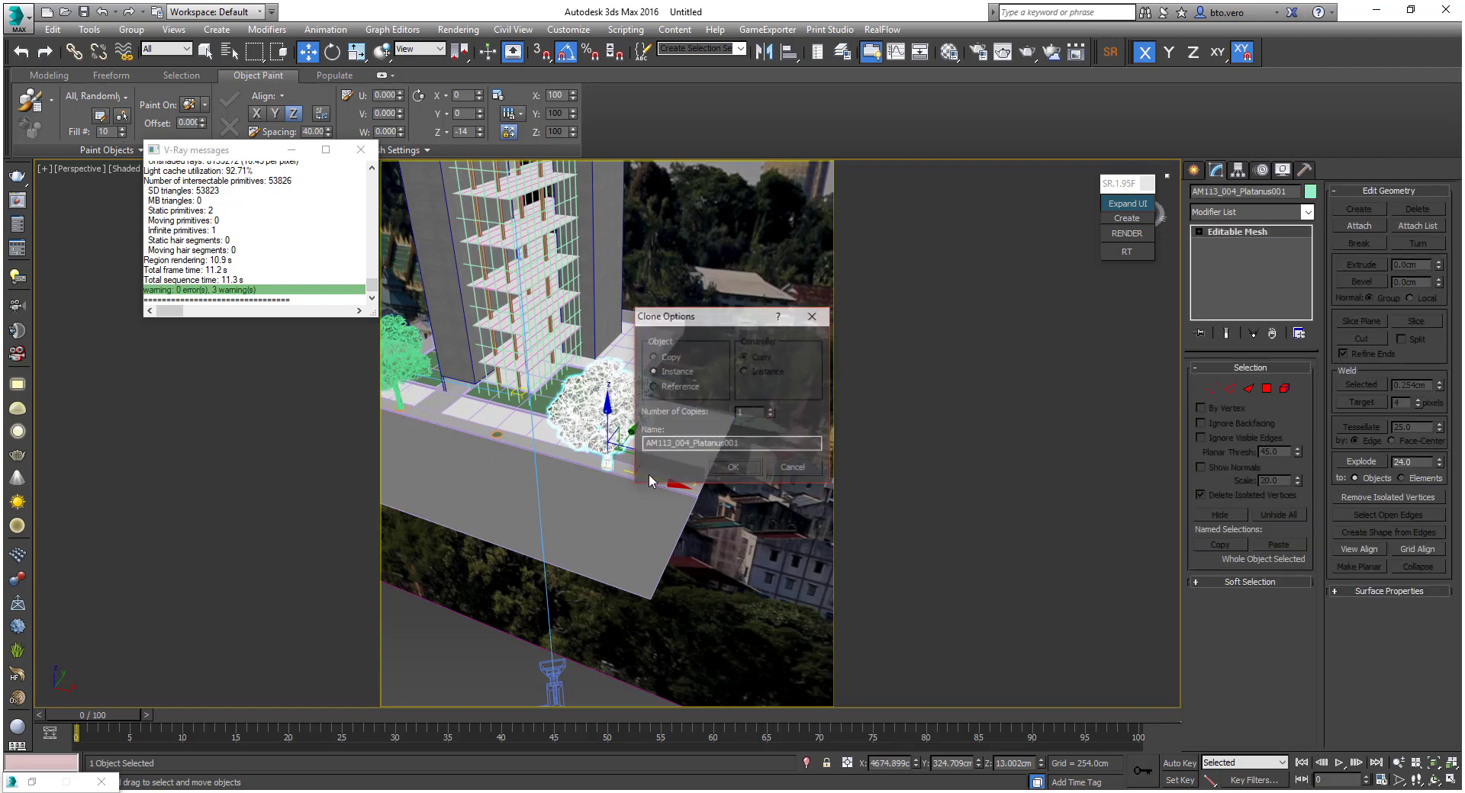
click(725, 463)
Rotate the cloned tree about its vertical axis to roughly -170 degrees
key(r)
scroll(620, 464, up, 8)
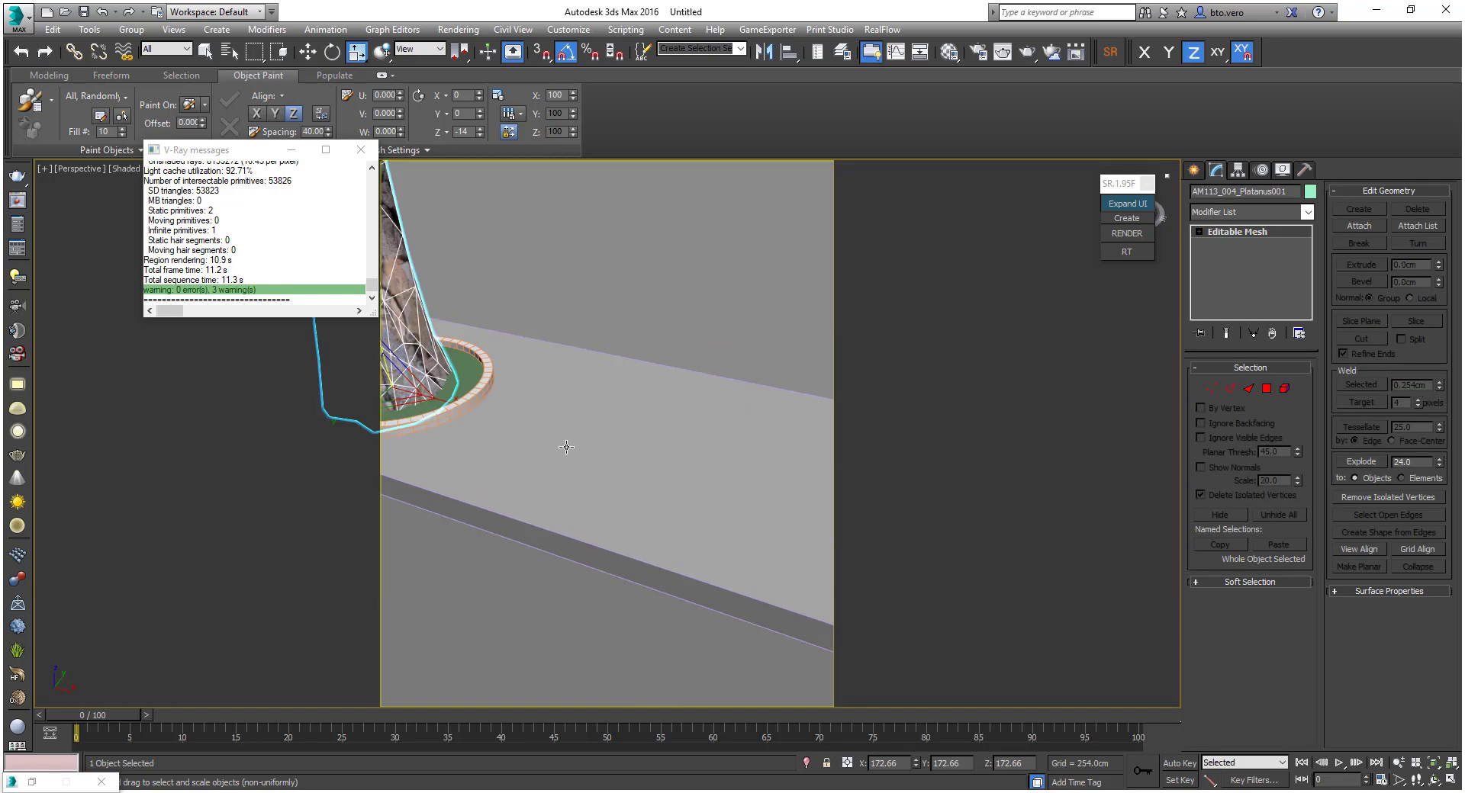
scroll(566, 449, down, 3)
drag(523, 412, 761, 413)
key(e)
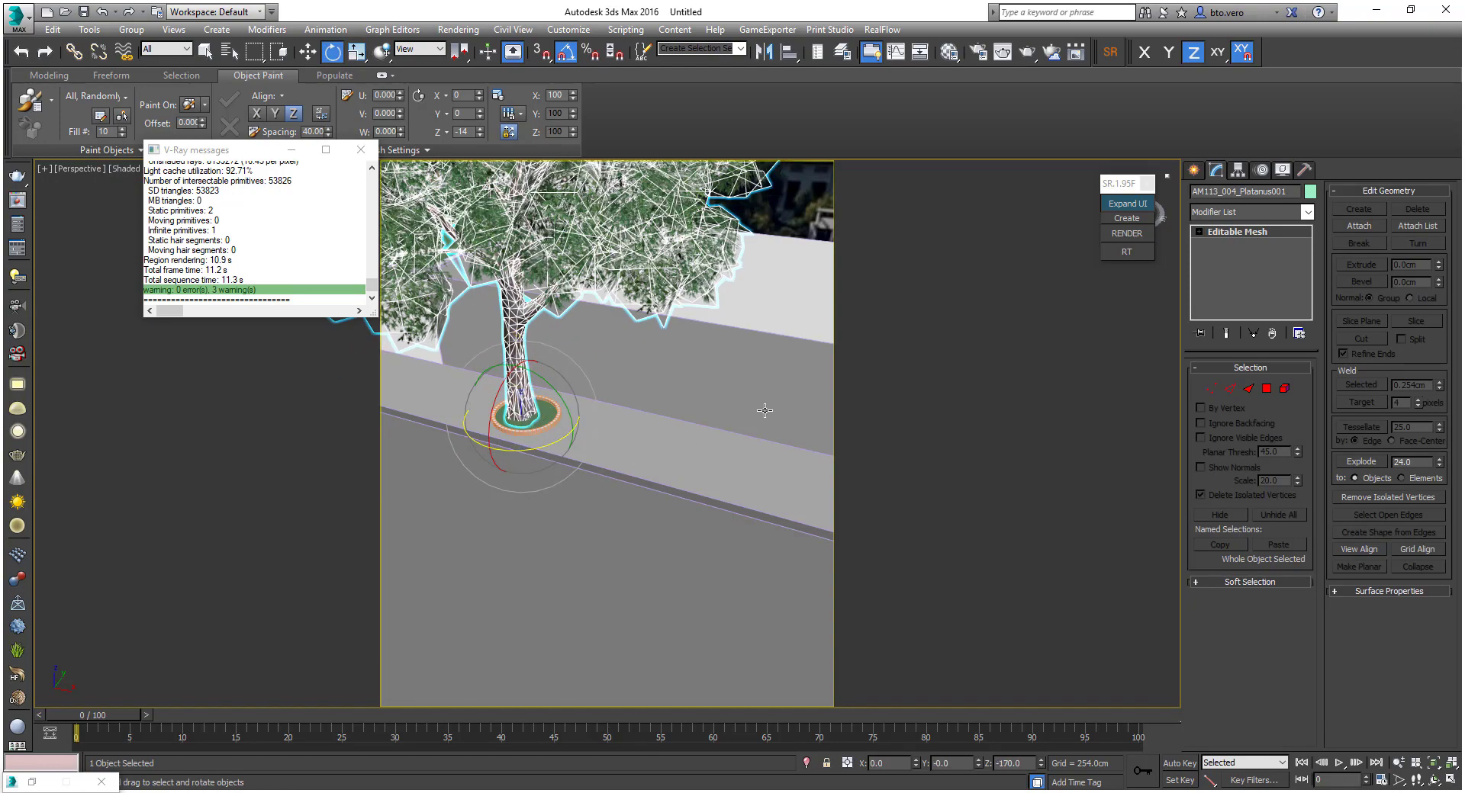
Select the small Quercus tree and move it onto the middle sidewalk planter, at about X 3250 cm and Y 322 cm
scroll(746, 412, down, 6)
middle_drag(456, 321, 561, 354)
click(451, 276)
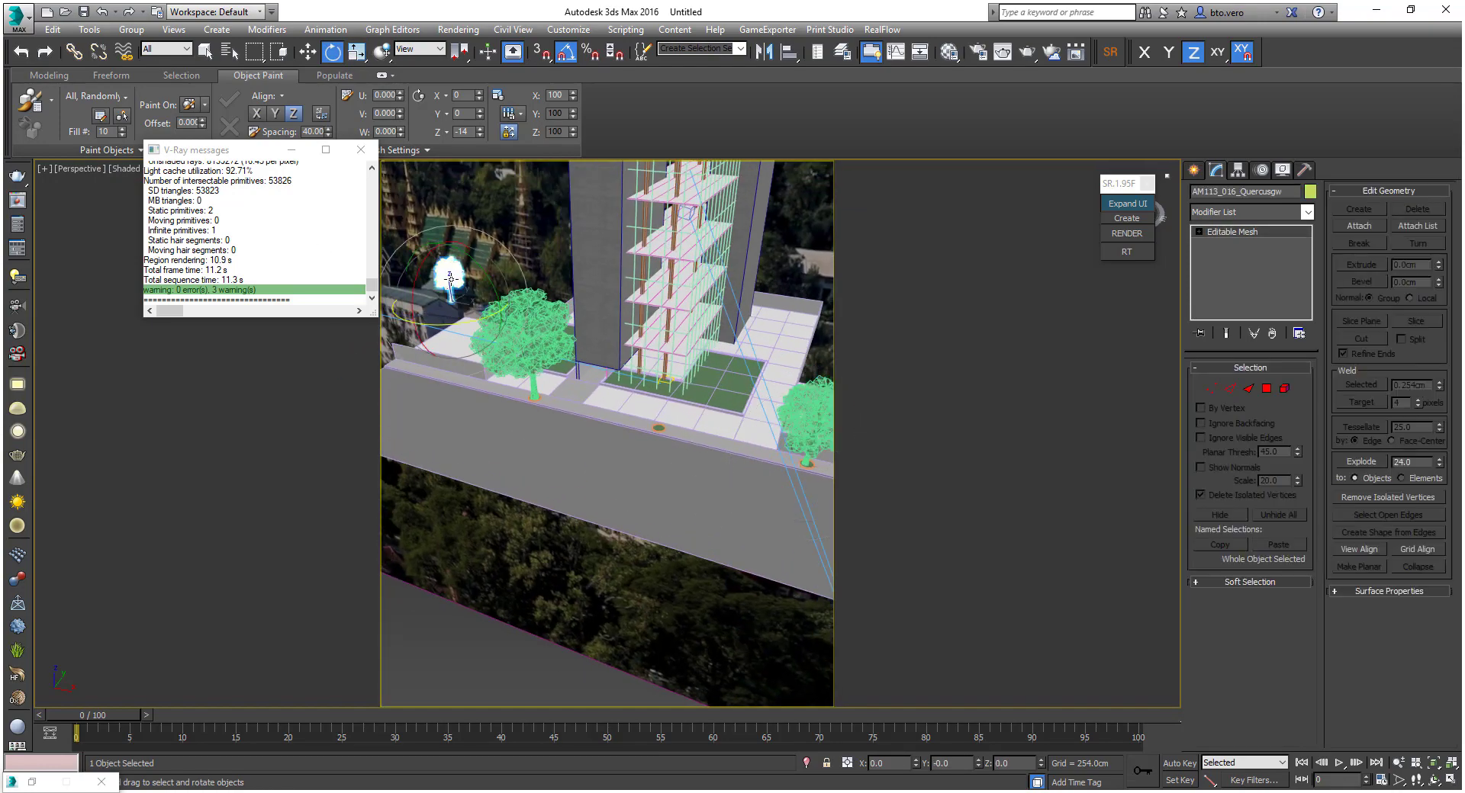
key(t)
key(z)
scroll(489, 313, down, 7)
key(w)
scroll(647, 382, down, 8)
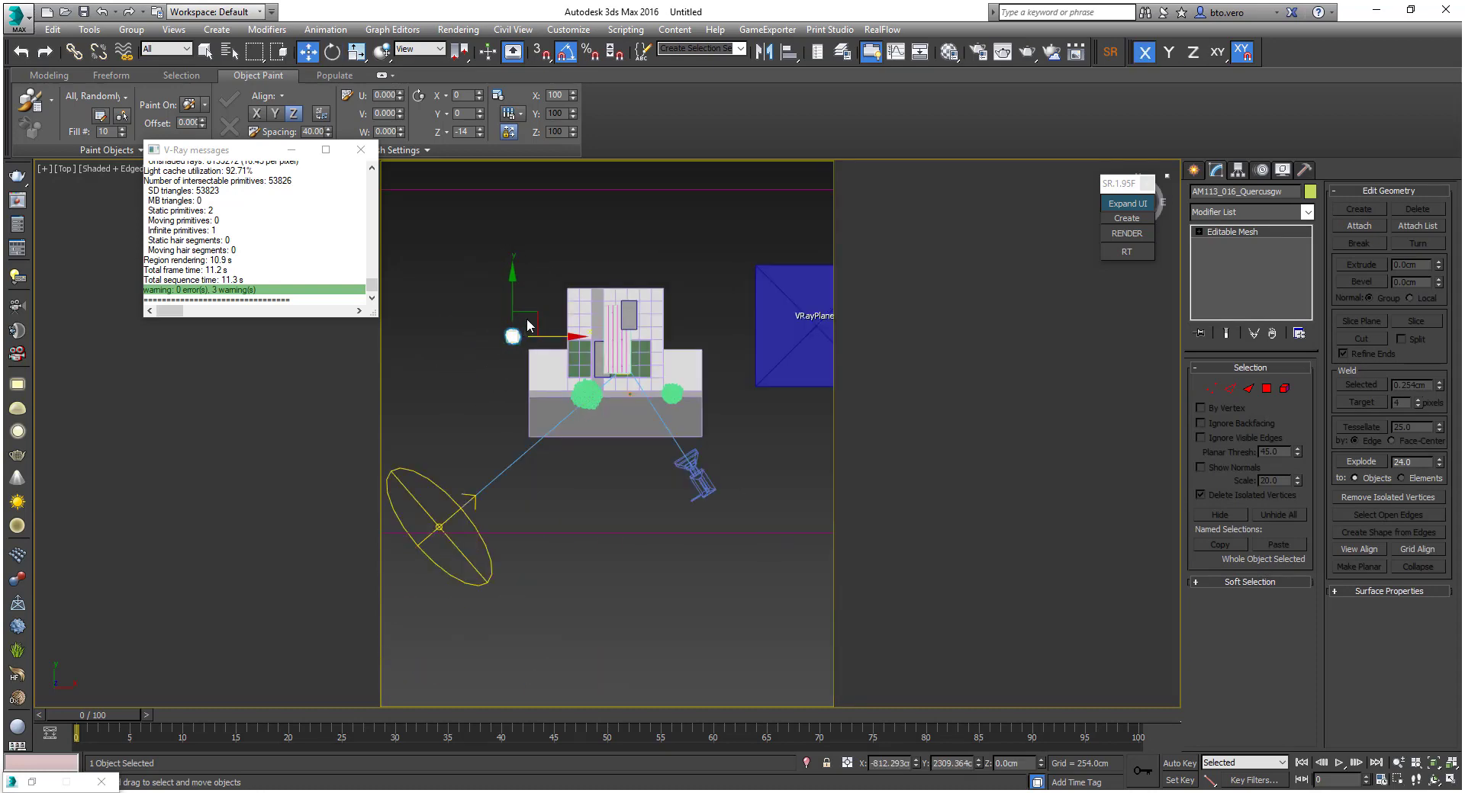
scroll(647, 382, up, 8)
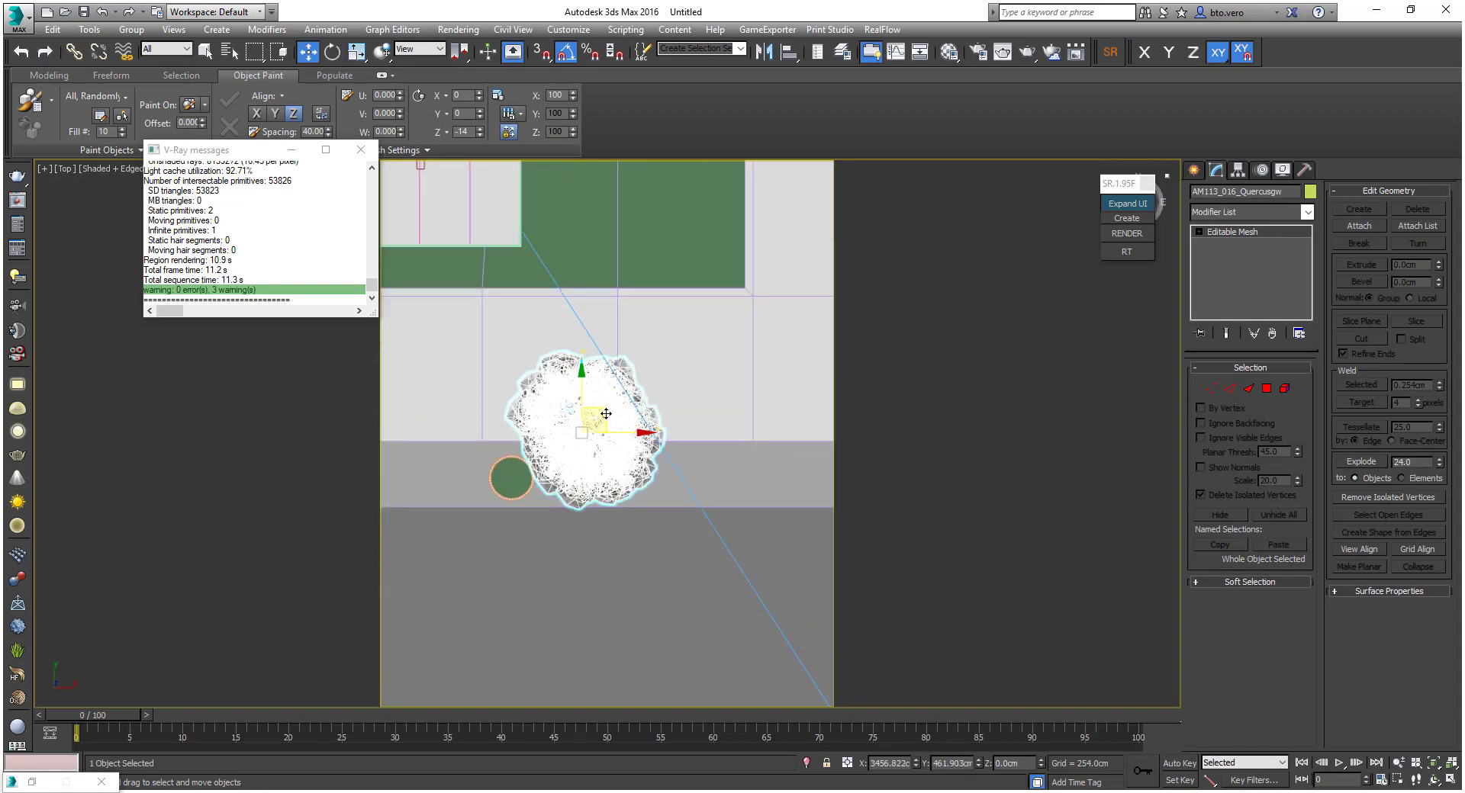
scroll(606, 413, up, 5)
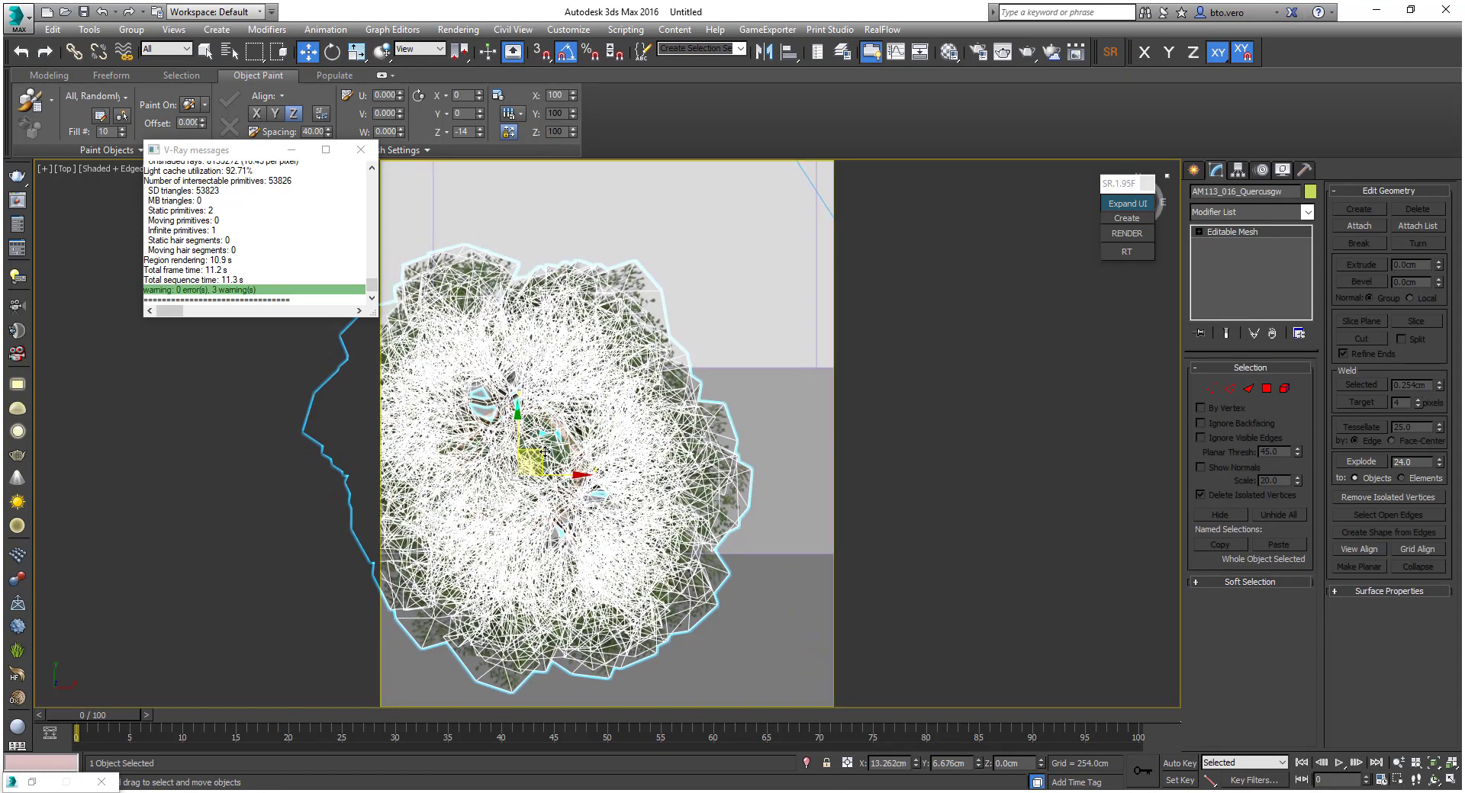
scroll(544, 451, up, 2)
Raise the Quercus tree to a Z position of about 18.5 cm so its trunk base sits on the planter's soil
key(p)
key(z)
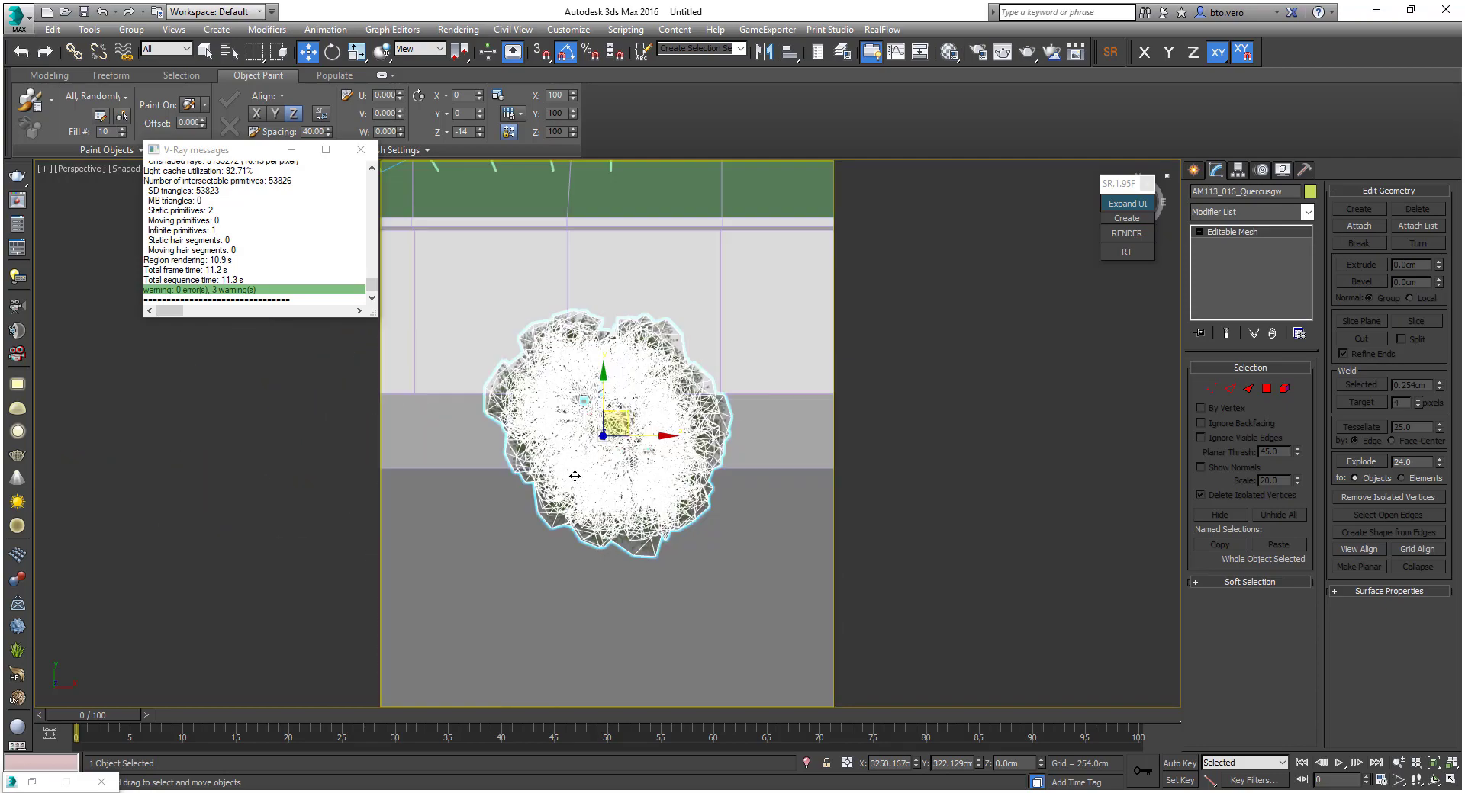
alt+middle_drag(584, 402, 530, 283)
scroll(565, 506, up, 4)
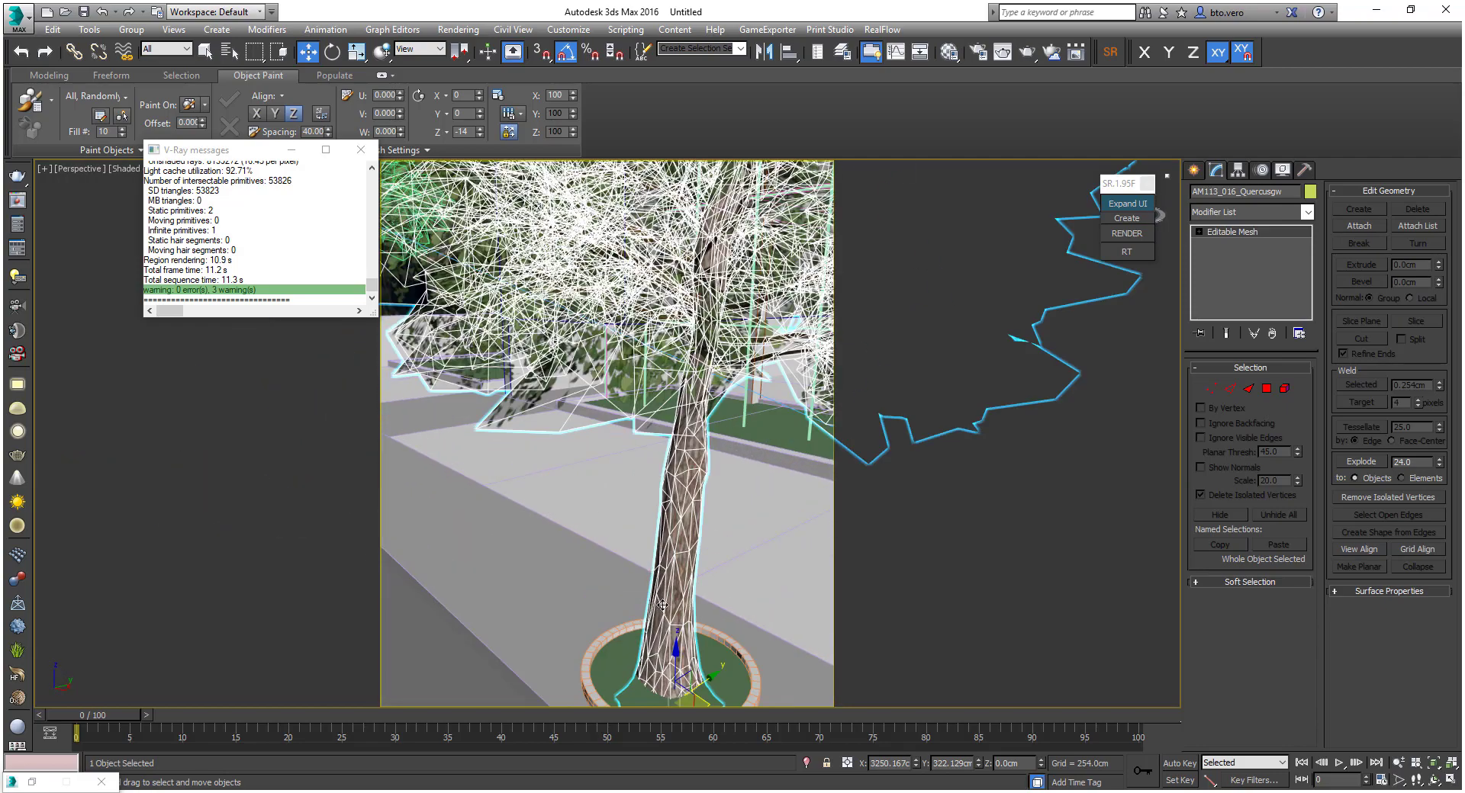
drag(678, 654, 677, 633)
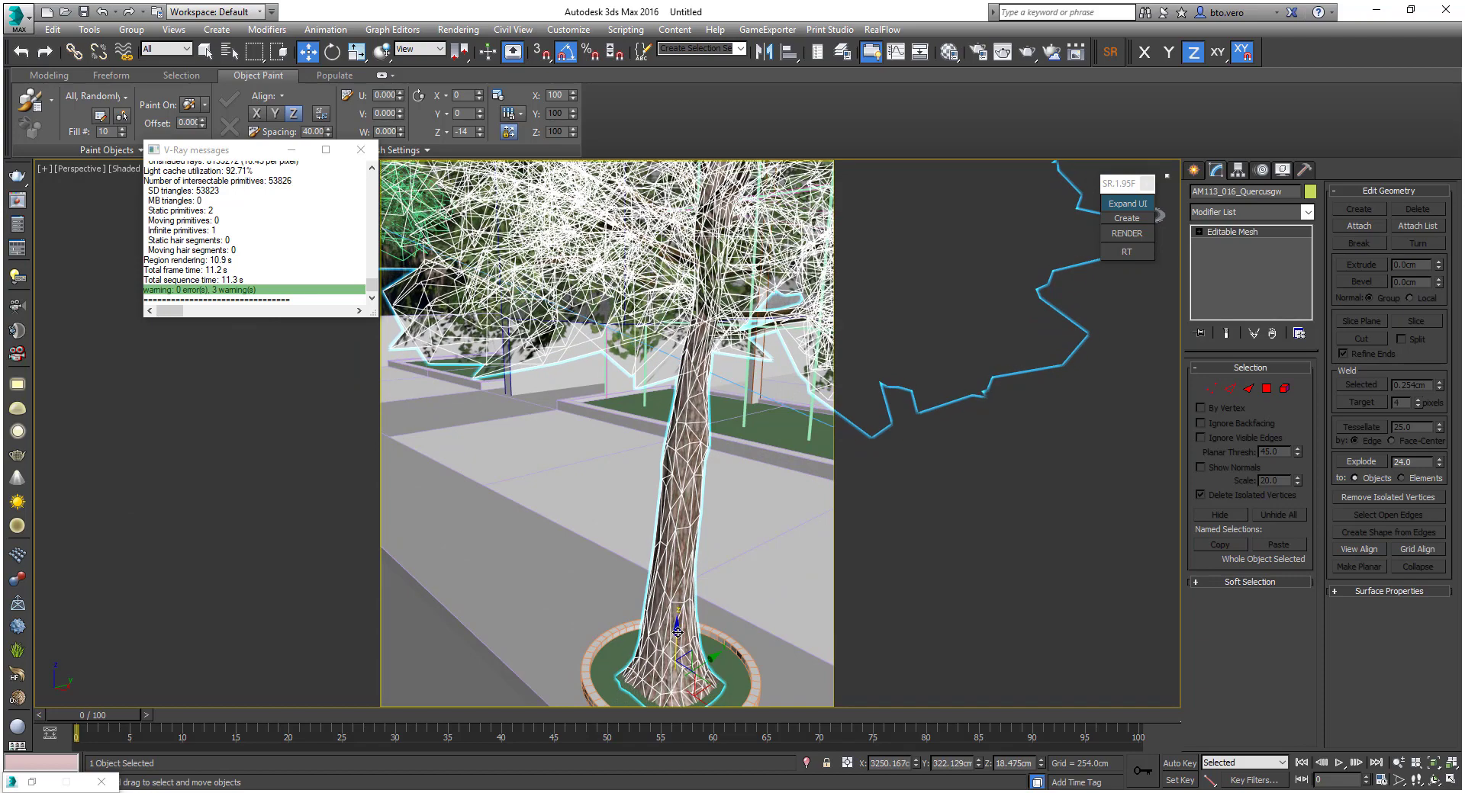
Scale the Quercus tree up uniformly to about 133 percent, fine-tuning its size in the camera view
scroll(597, 501, down, 5)
scroll(599, 497, up, 5)
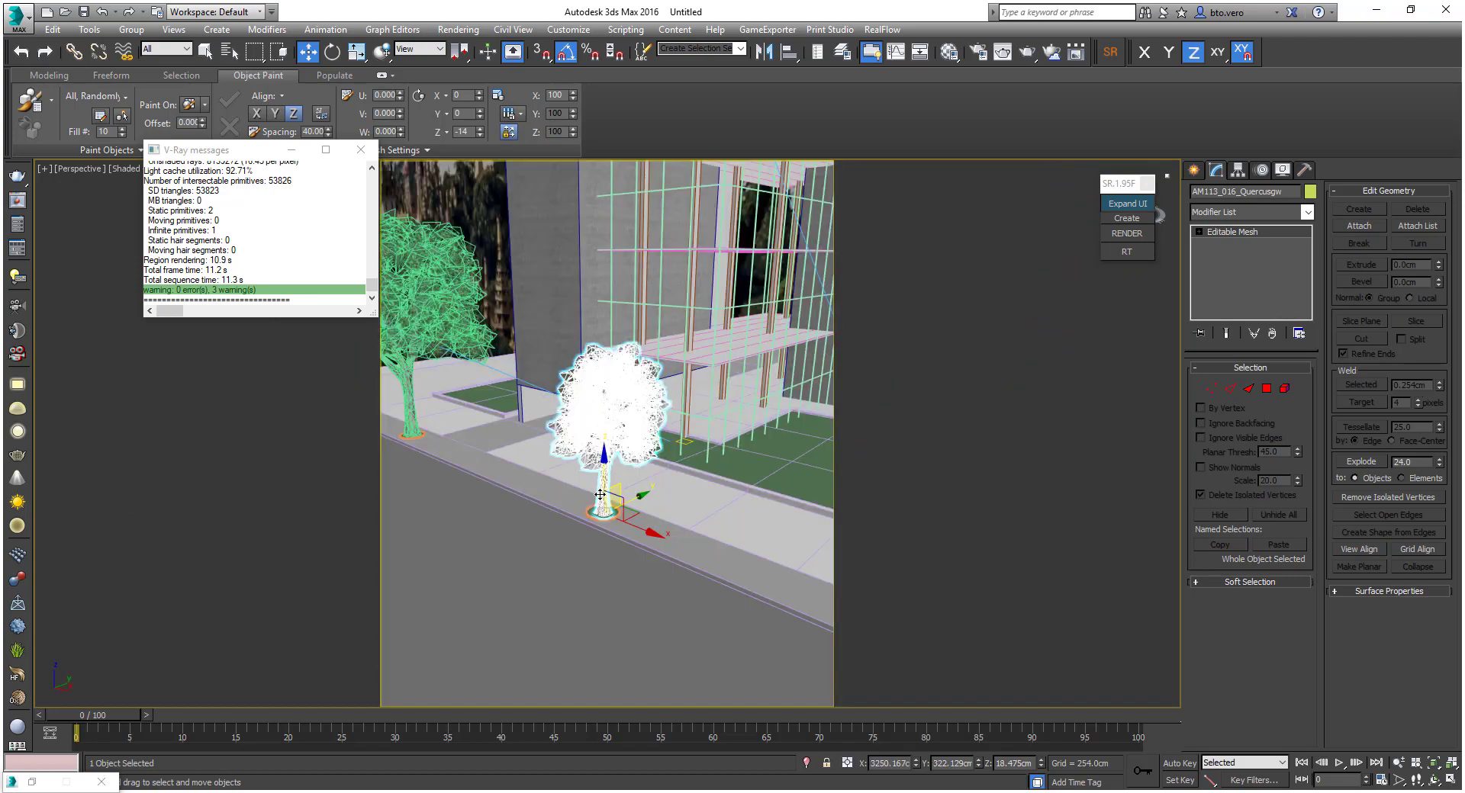
key(r)
drag(611, 499, 620, 474)
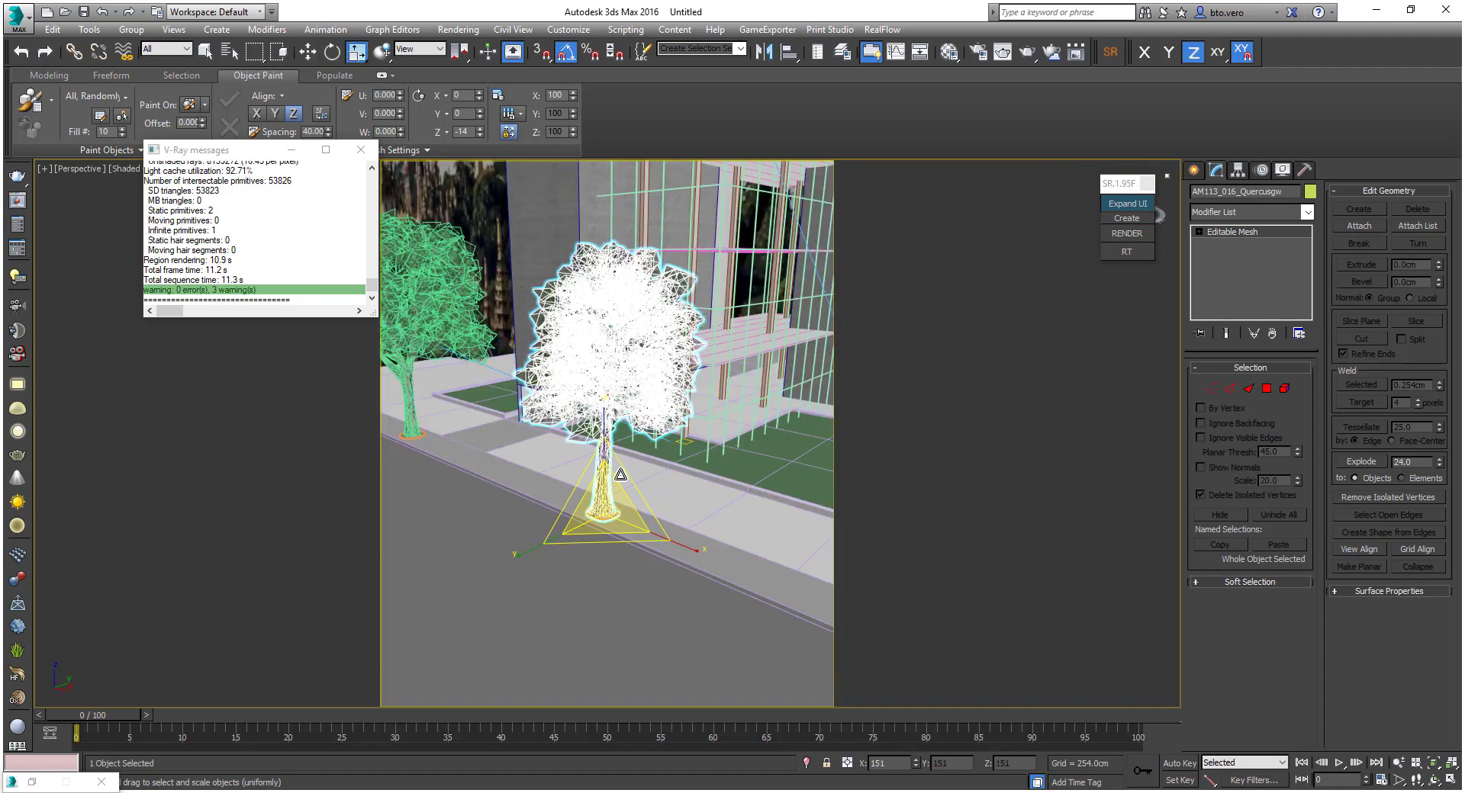
key(c)
drag(554, 672, 558, 681)
Enlarge the cloned Platanus tree uniformly and scale the original Platanus to about 212.75 percent
click(758, 658)
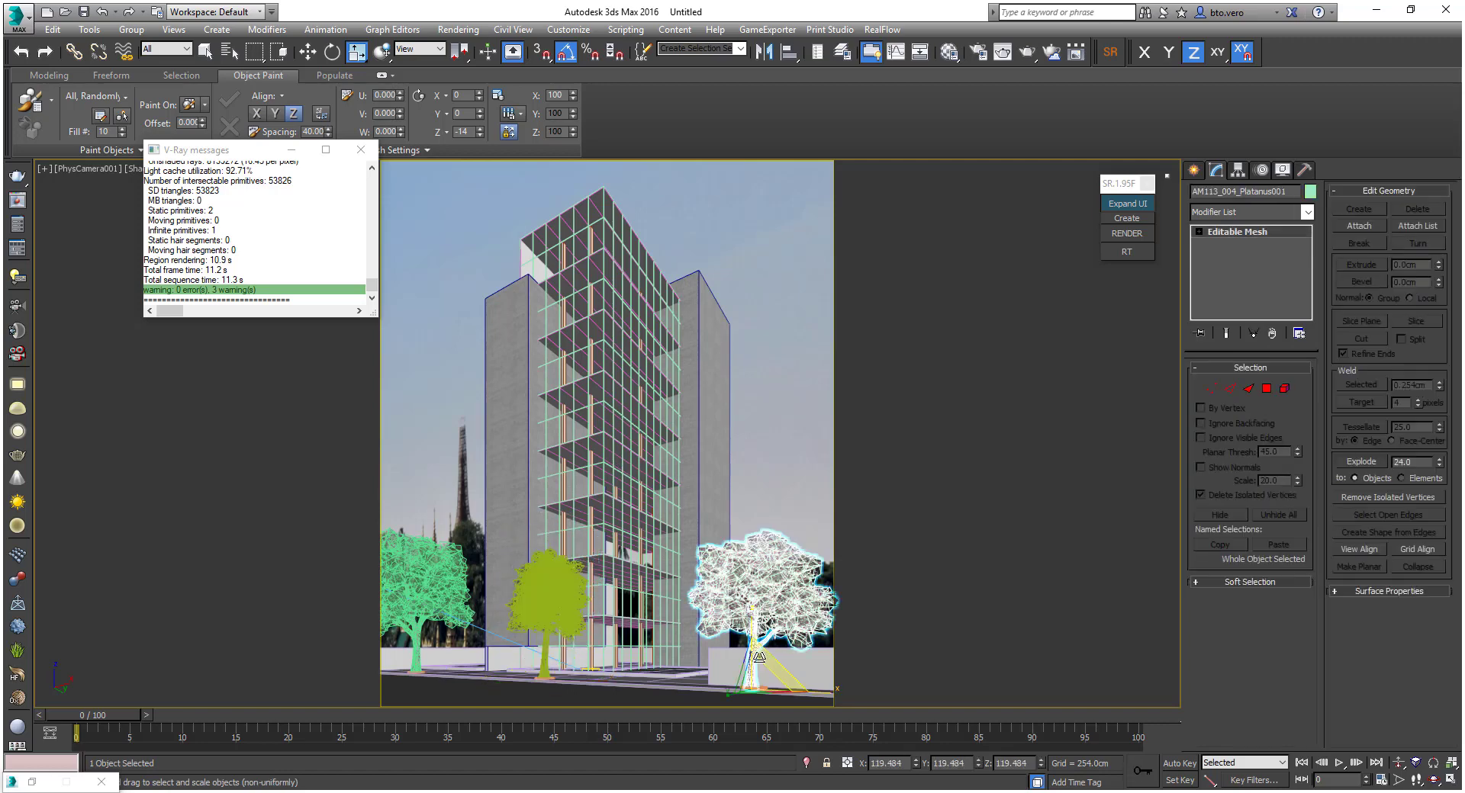
mouse_move(759, 657)
mouse_down()
mouse_move(805, 671)
mouse_move(769, 669)
mouse_up()
click(421, 645)
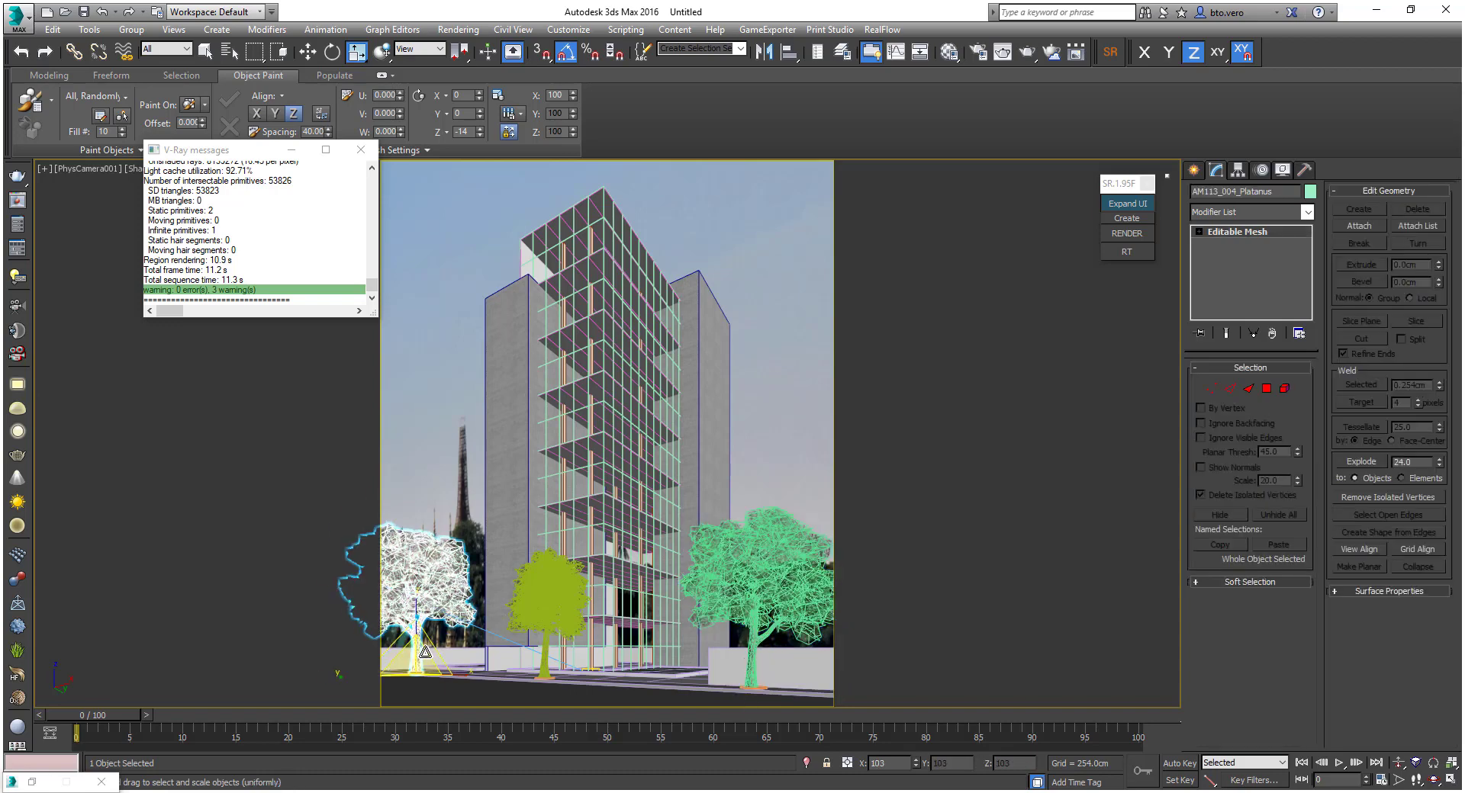
drag(425, 652, 455, 570)
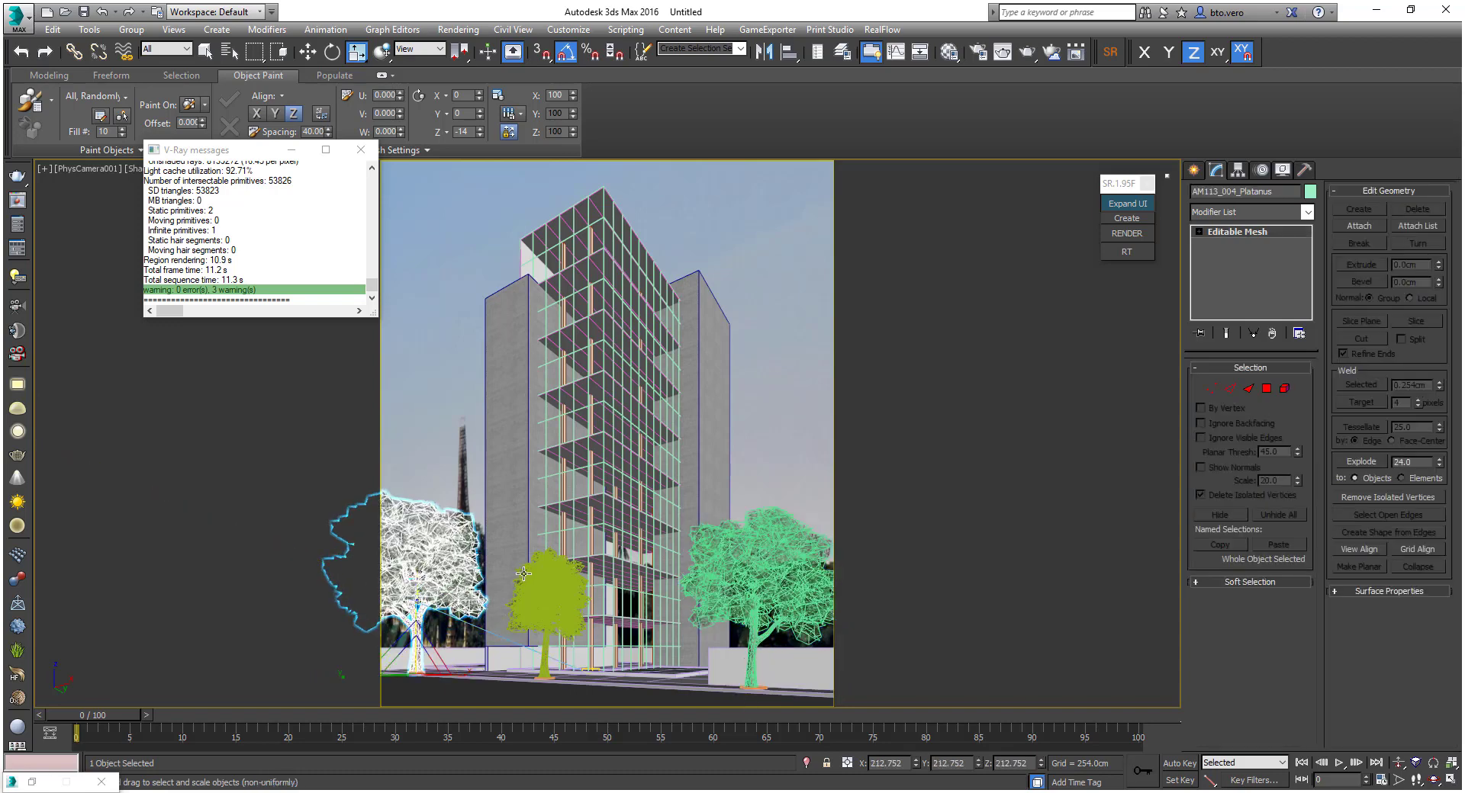
Set the Quercus tree's Visibility to 0.5 in its object properties, leaving it visible to the camera
click(563, 593)
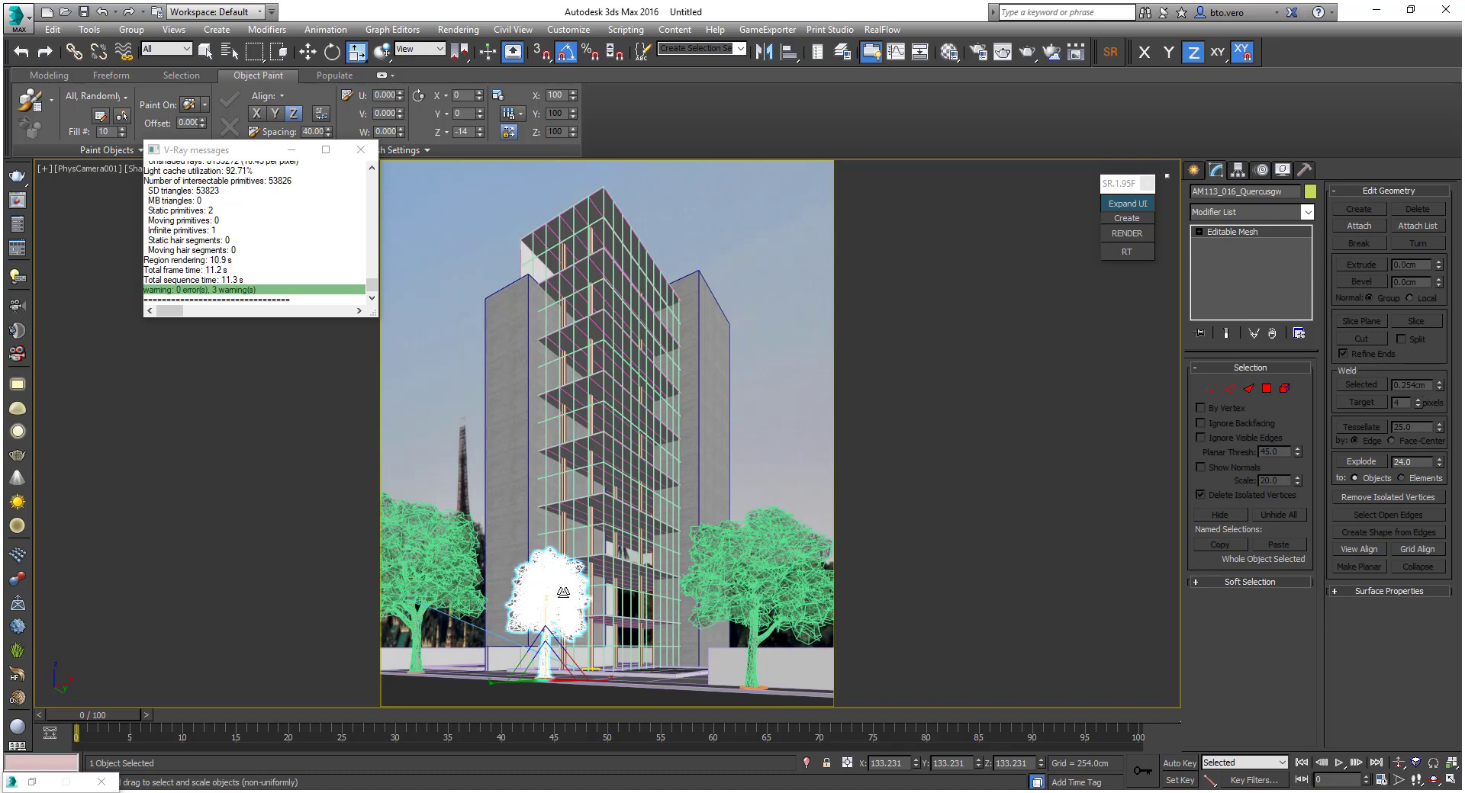
right_click(552, 595)
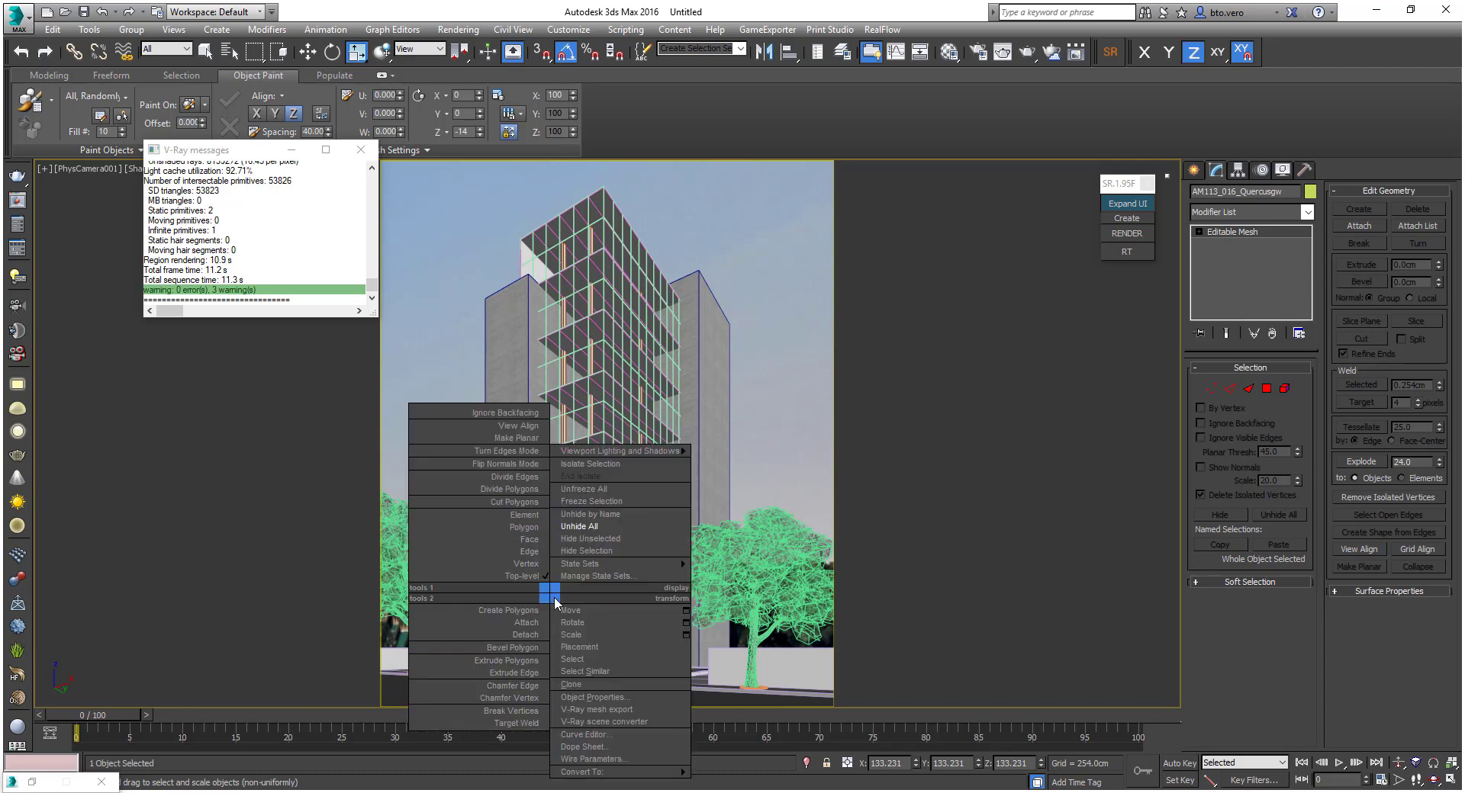
click(595, 697)
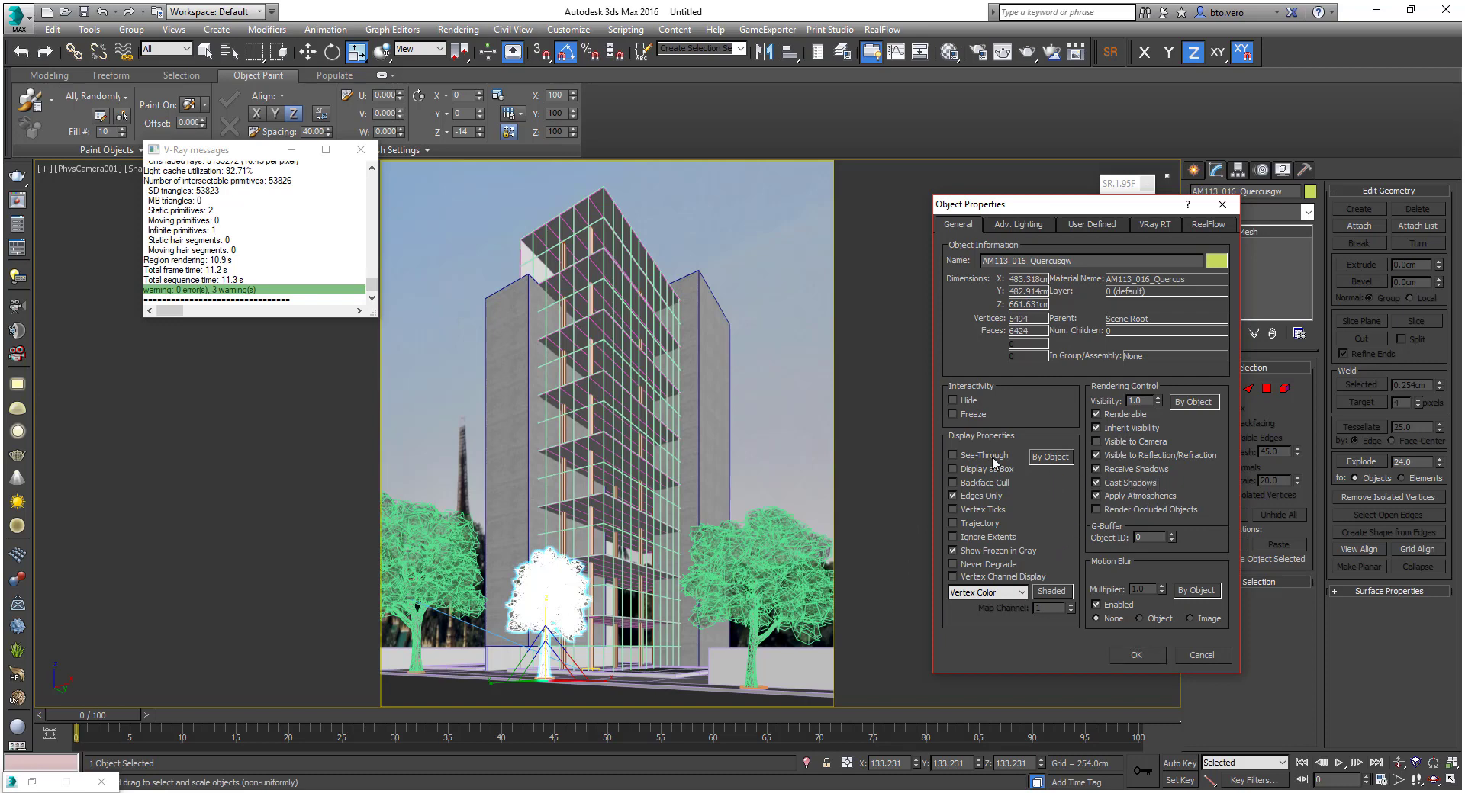
click(1131, 444)
click(1136, 655)
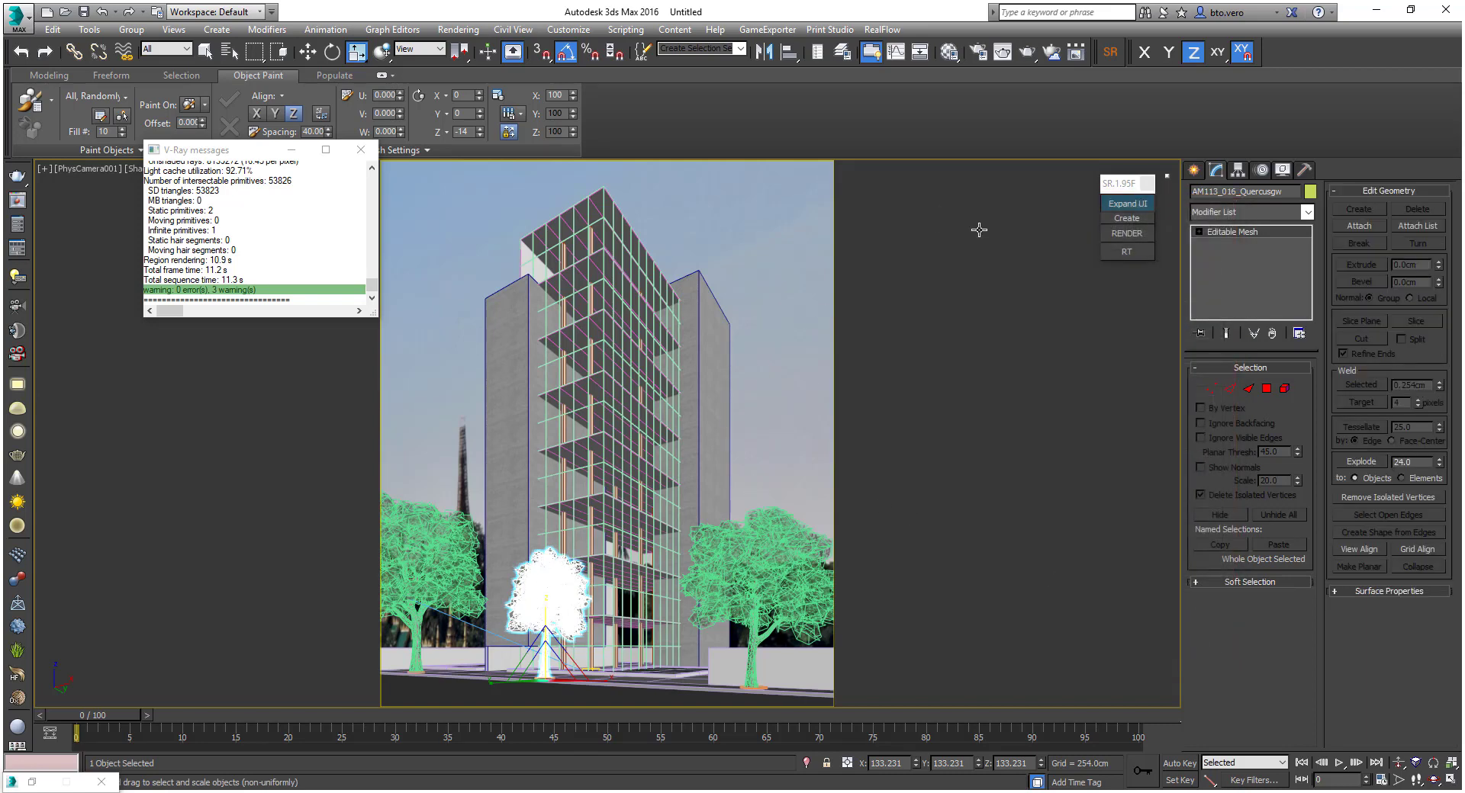
Render the camera view, examine how transparent the Quercus tree looks against the facade, and close the frame buffer
click(1140, 231)
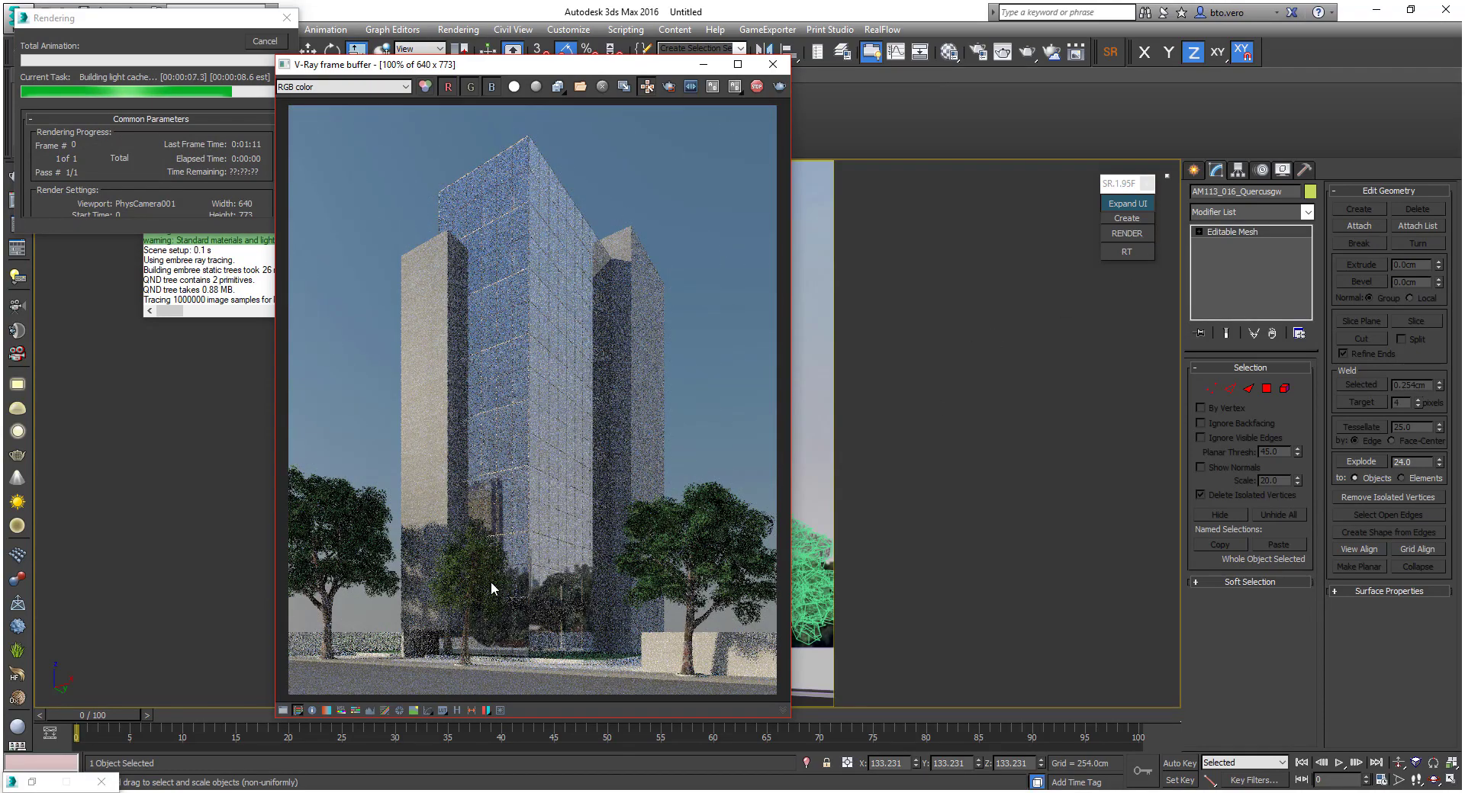
scroll(488, 576, up, 1)
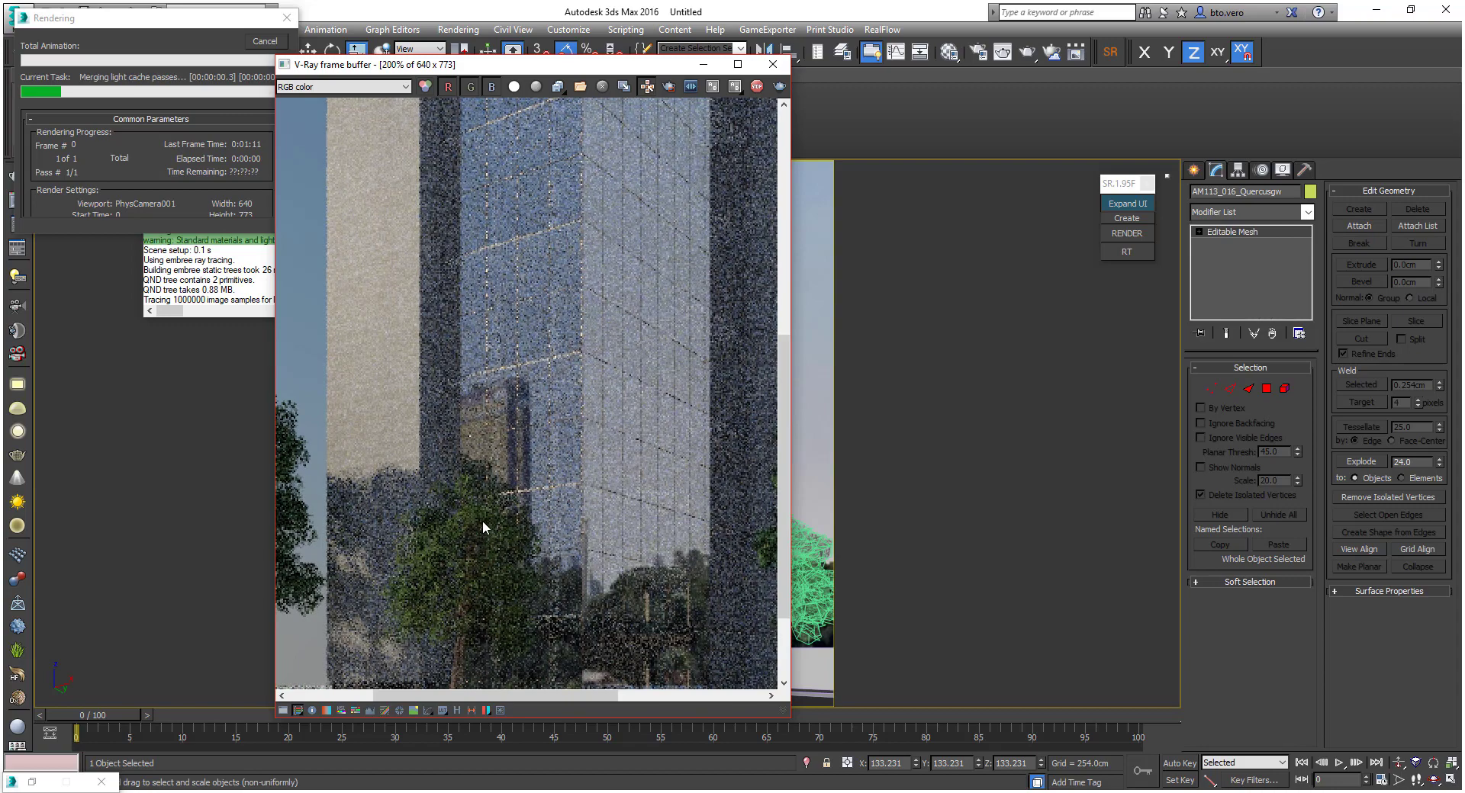
scroll(473, 510, up, 1)
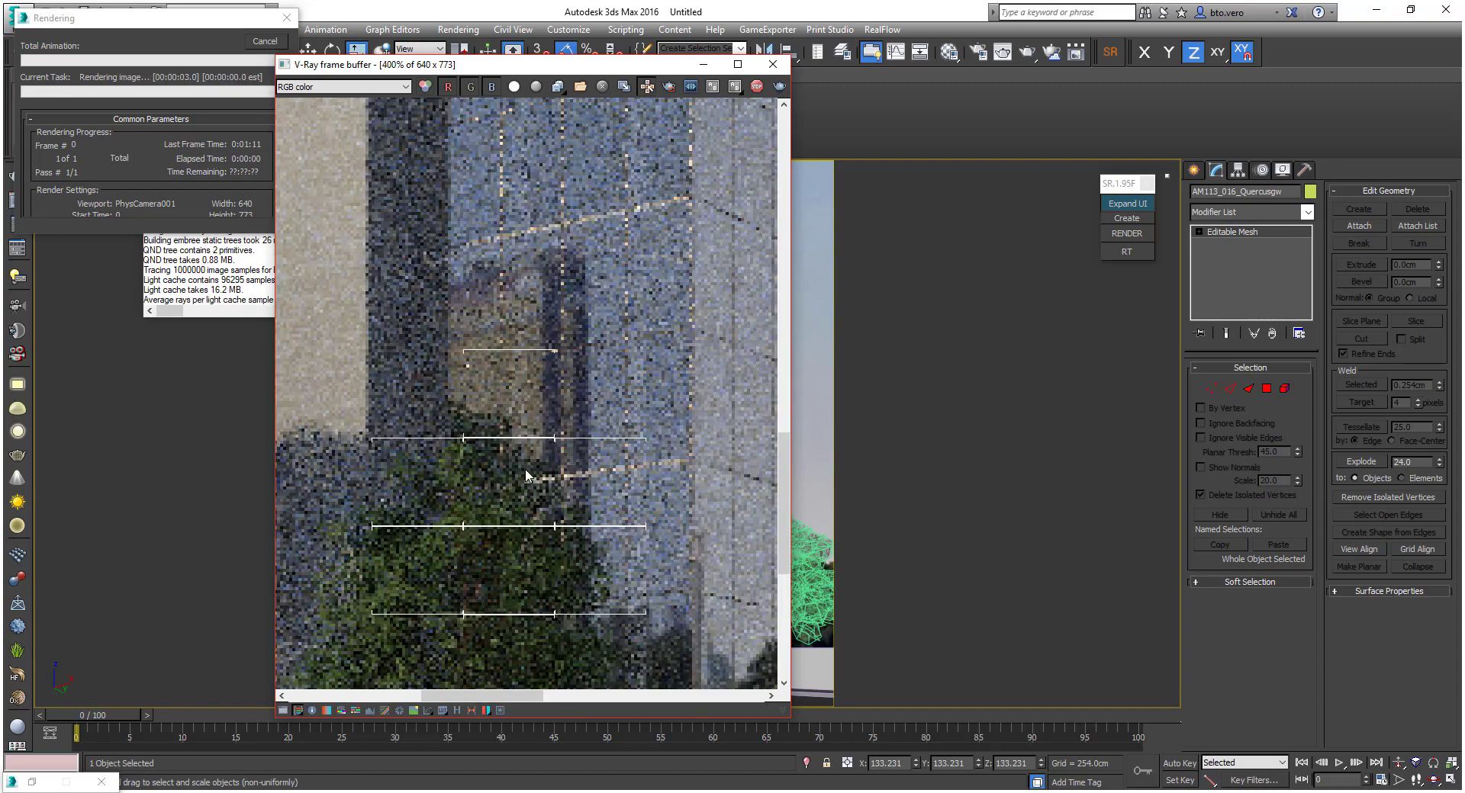
scroll(525, 471, down, 1)
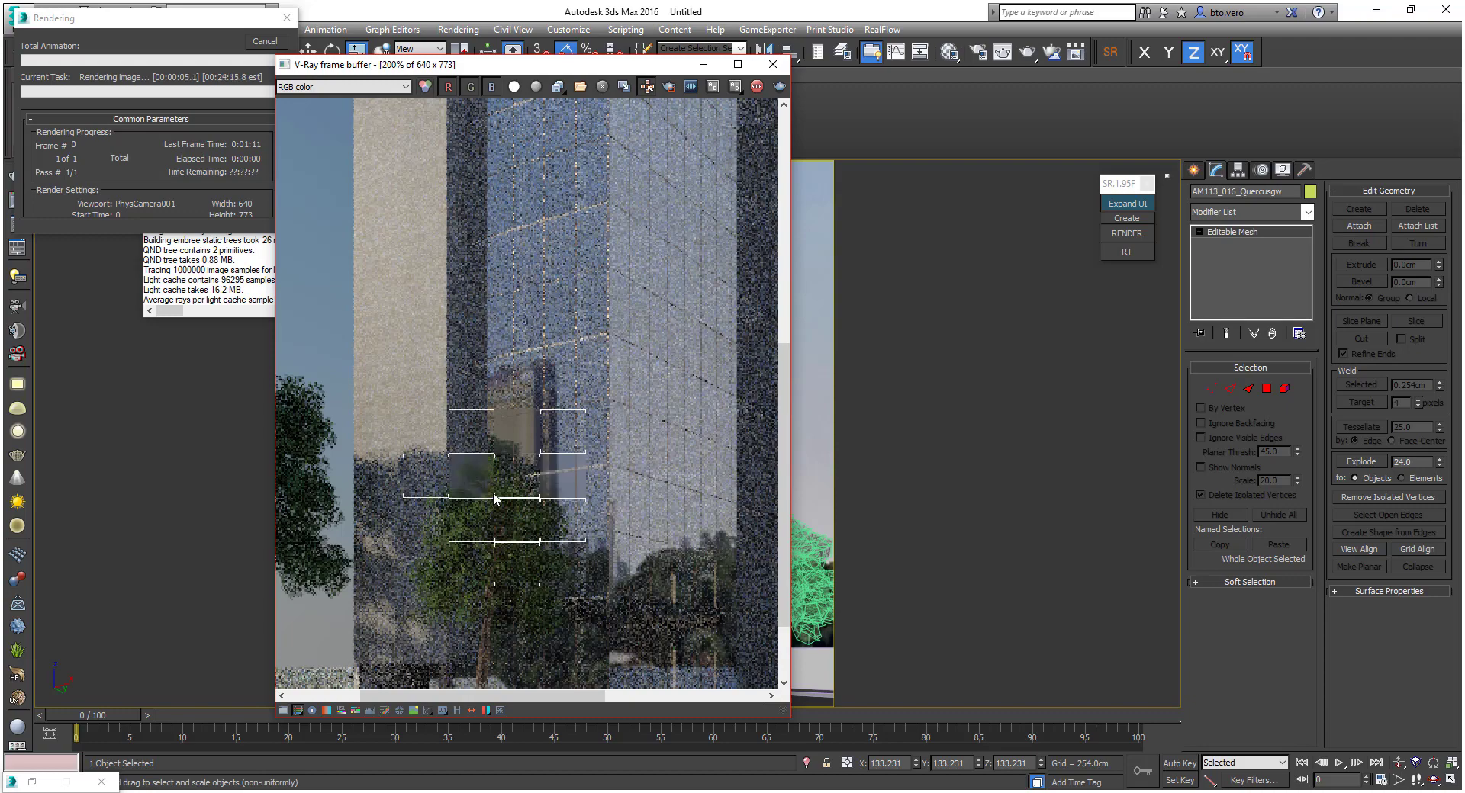
scroll(490, 482, up, 1)
scroll(470, 477, up, 1)
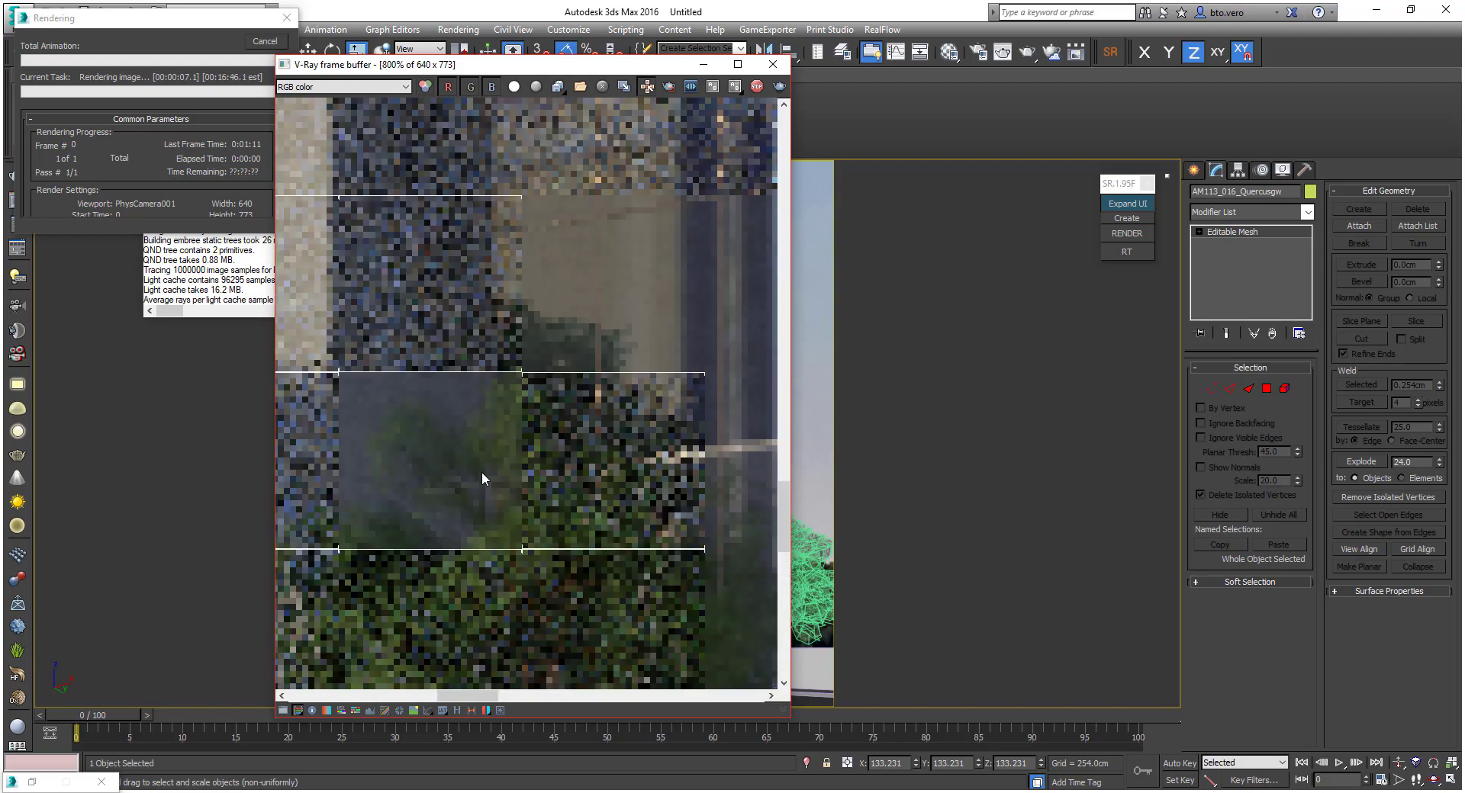
scroll(501, 422, down, 2)
scroll(498, 468, down, 1)
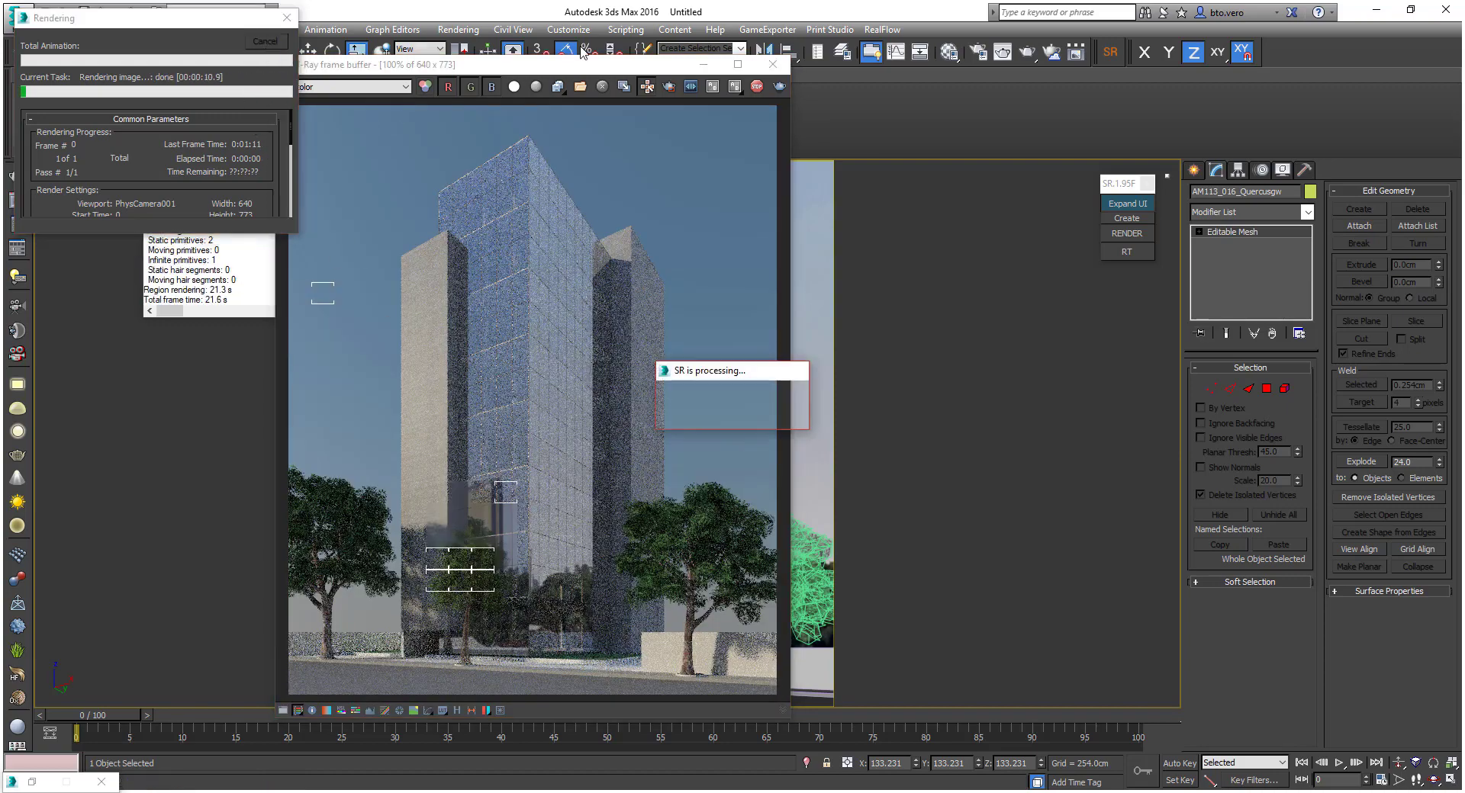
click(773, 64)
Lower the Quercus tree's Visibility value further in its object properties
right_click(540, 554)
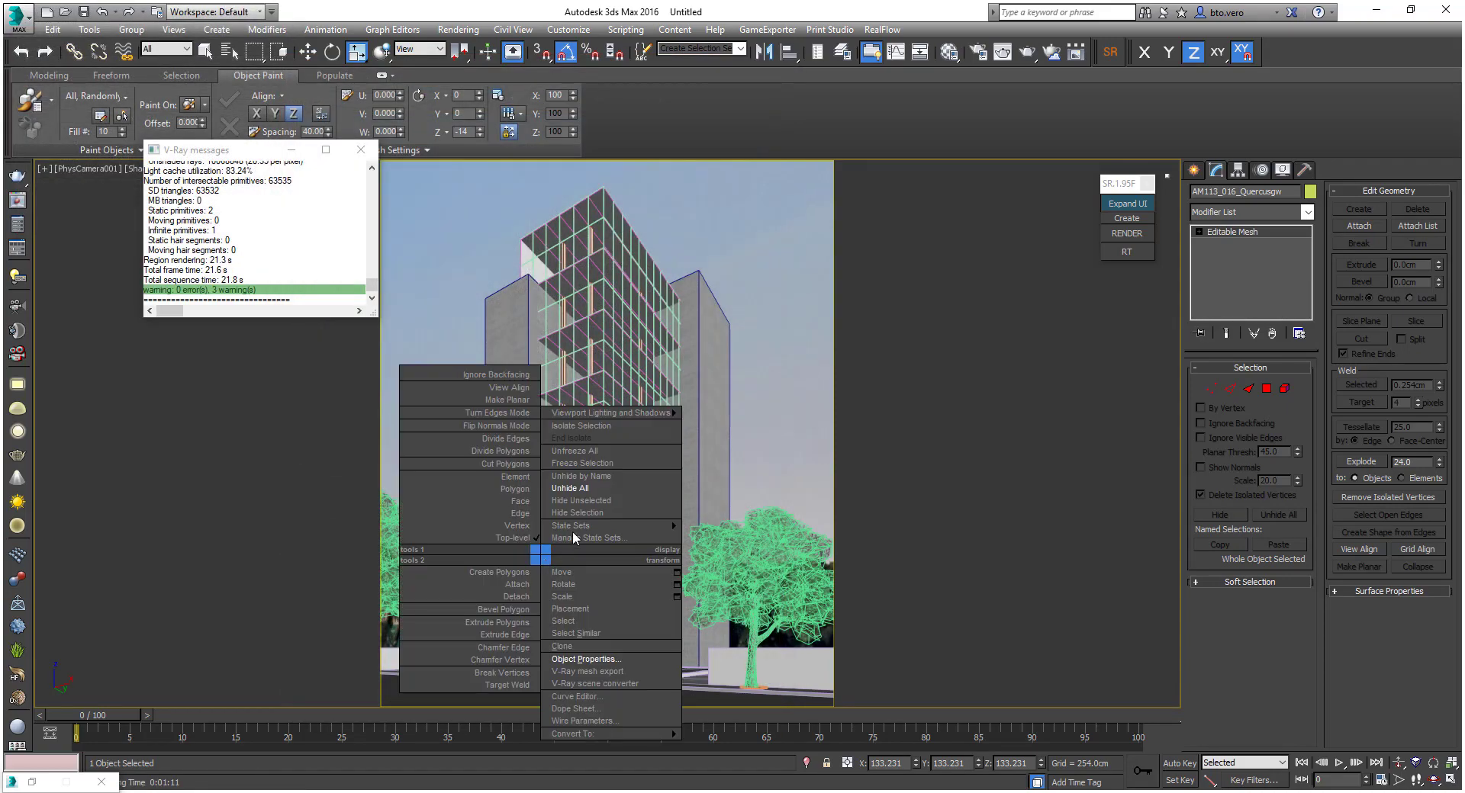
click(588, 659)
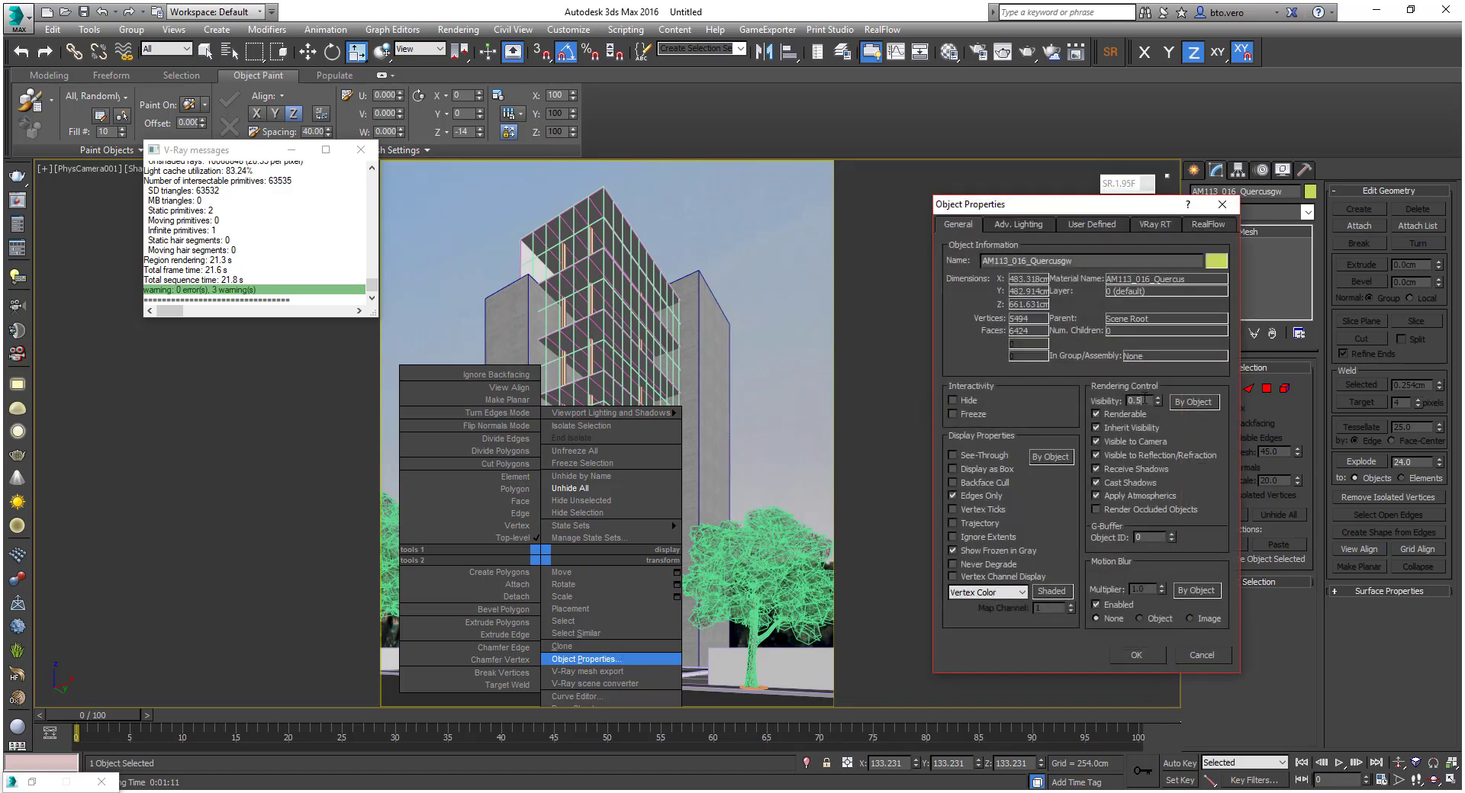
drag(1144, 401, 1093, 402)
click(1136, 654)
Render the camera view again and check the middle tree in front of the tower entrance
mouse_move(1126, 187)
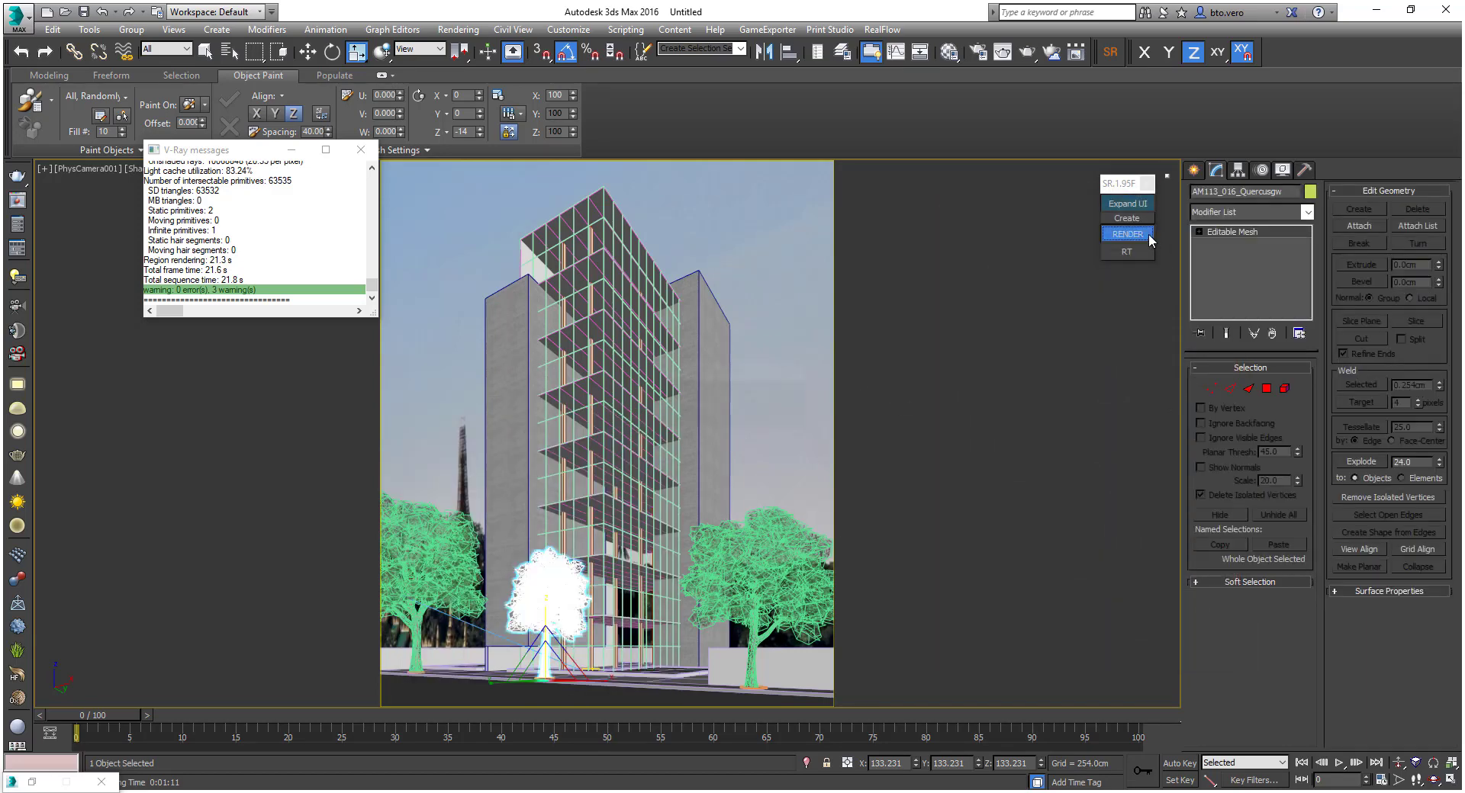
click(1147, 234)
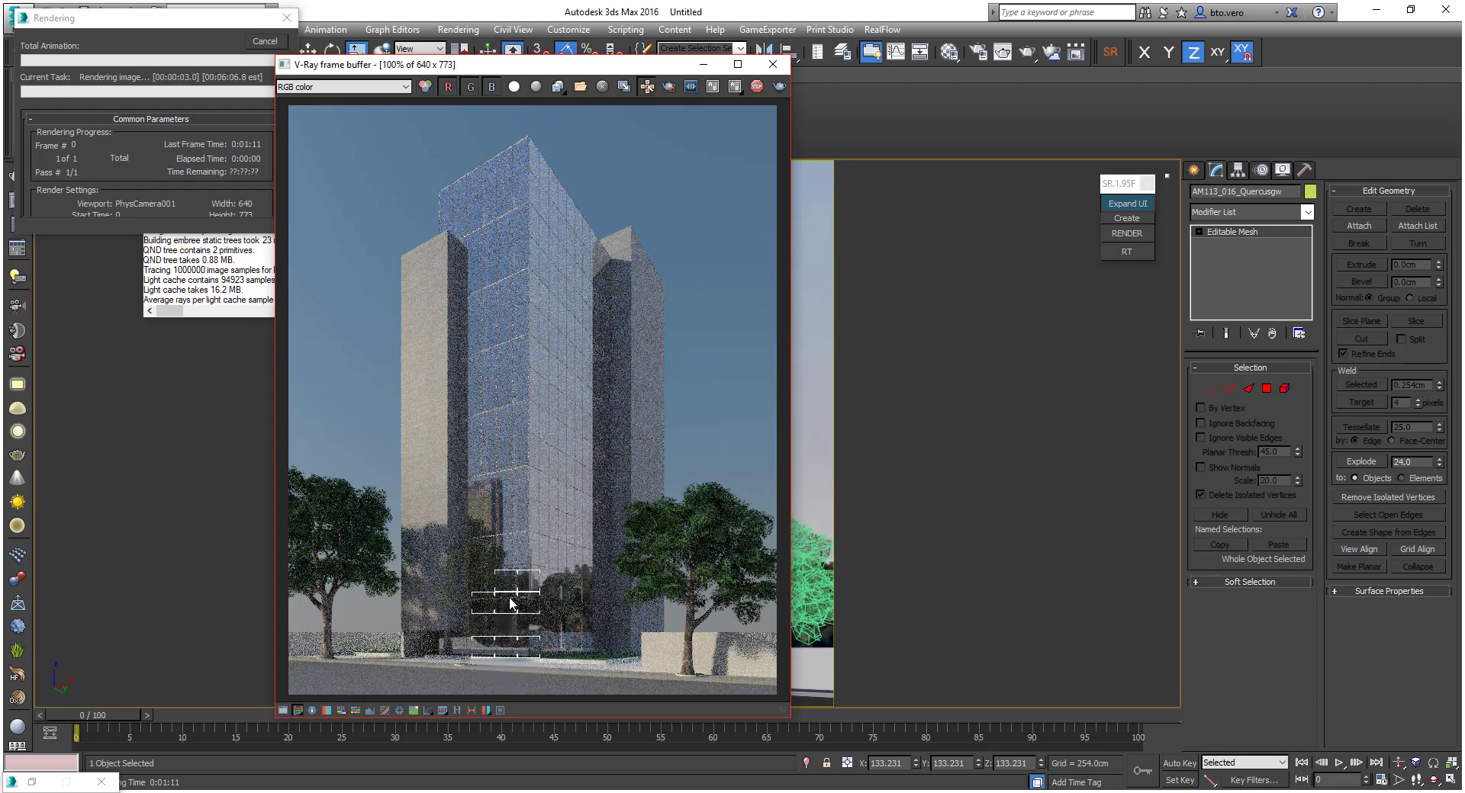
scroll(454, 590, up, 1)
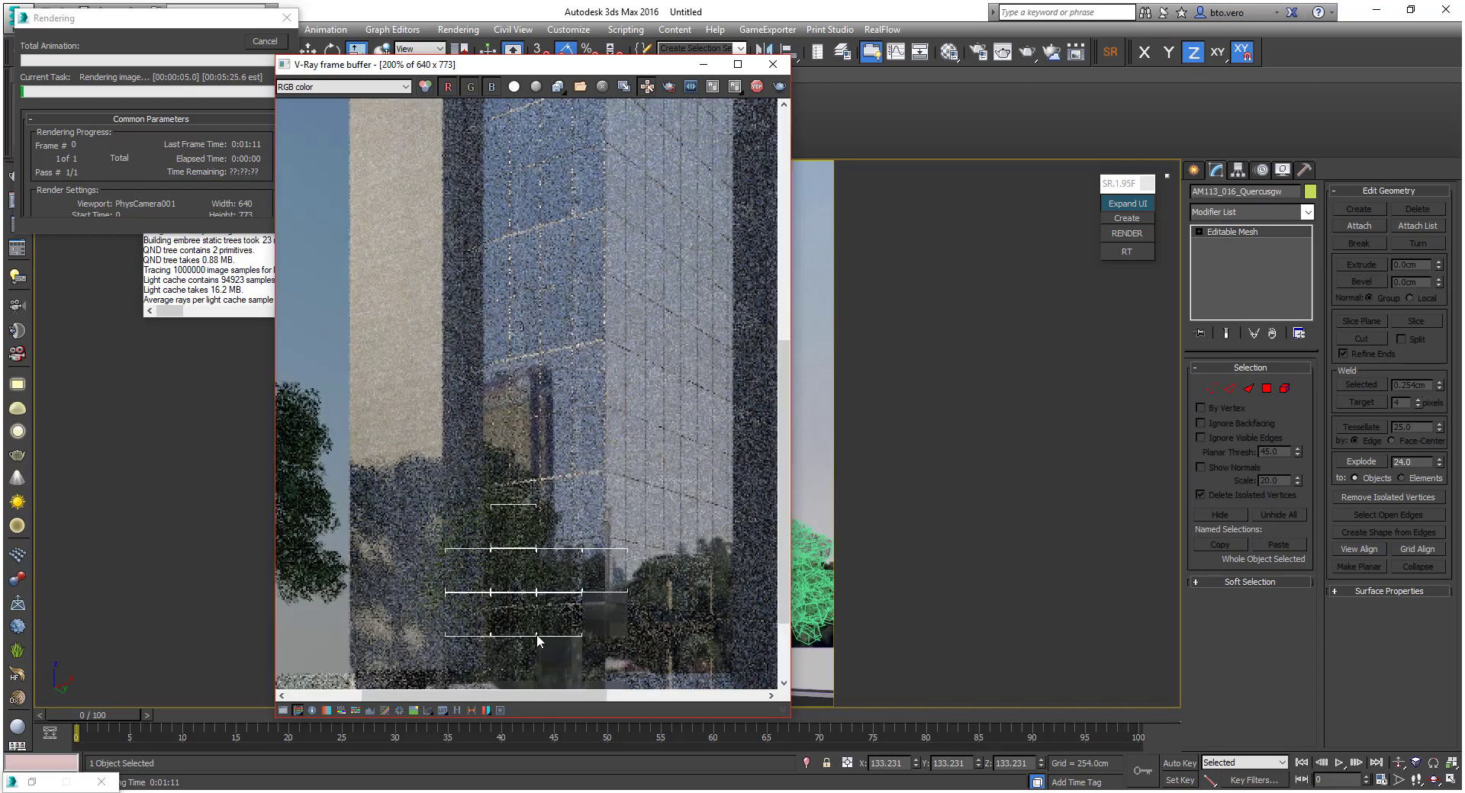
scroll(458, 485, down, 1)
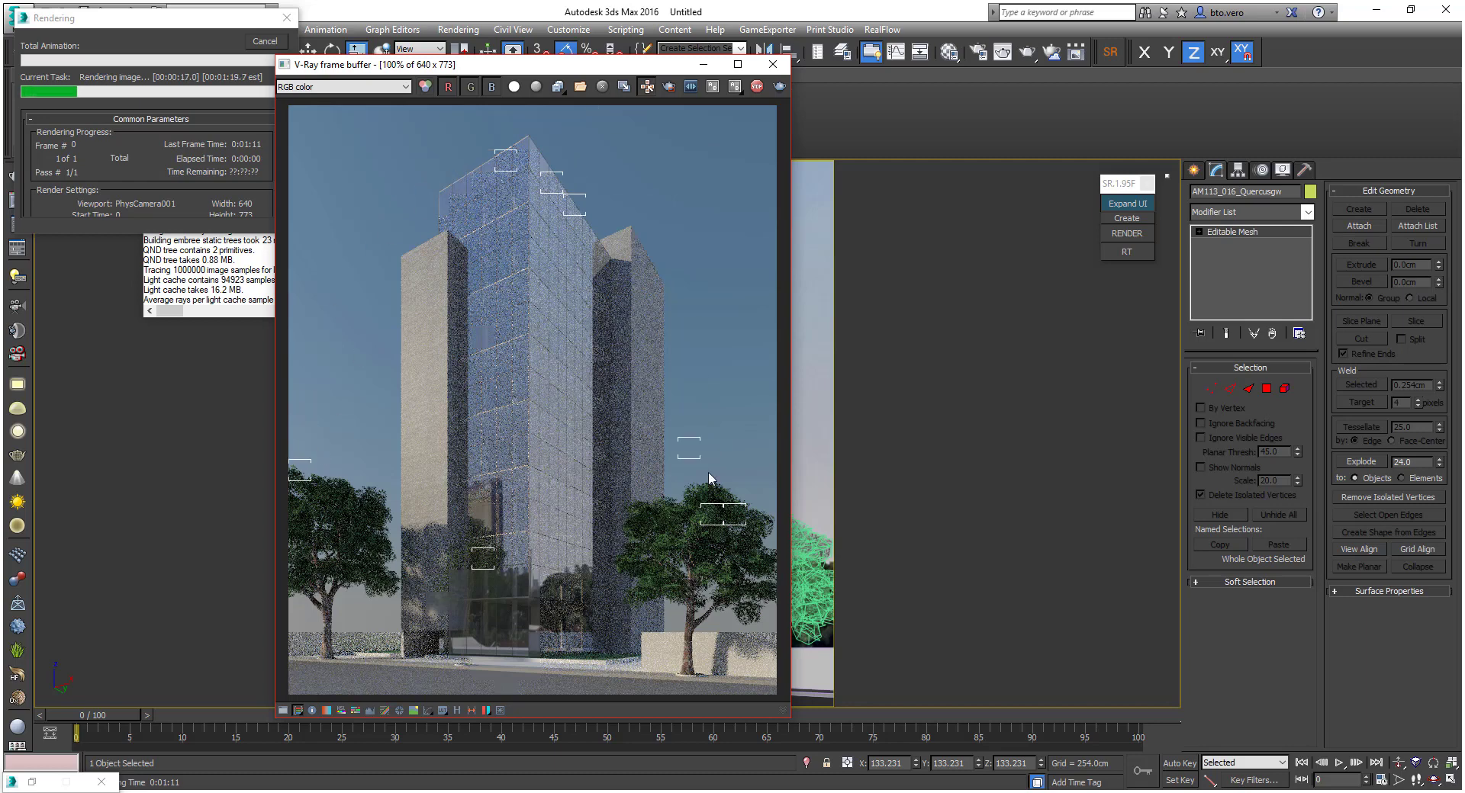
Examine the Platanus tree, the glass reflections and the tower's ground floor in the progressing render
scroll(708, 649, up, 1)
middle_drag(656, 565, 794, 556)
middle_drag(464, 447, 725, 451)
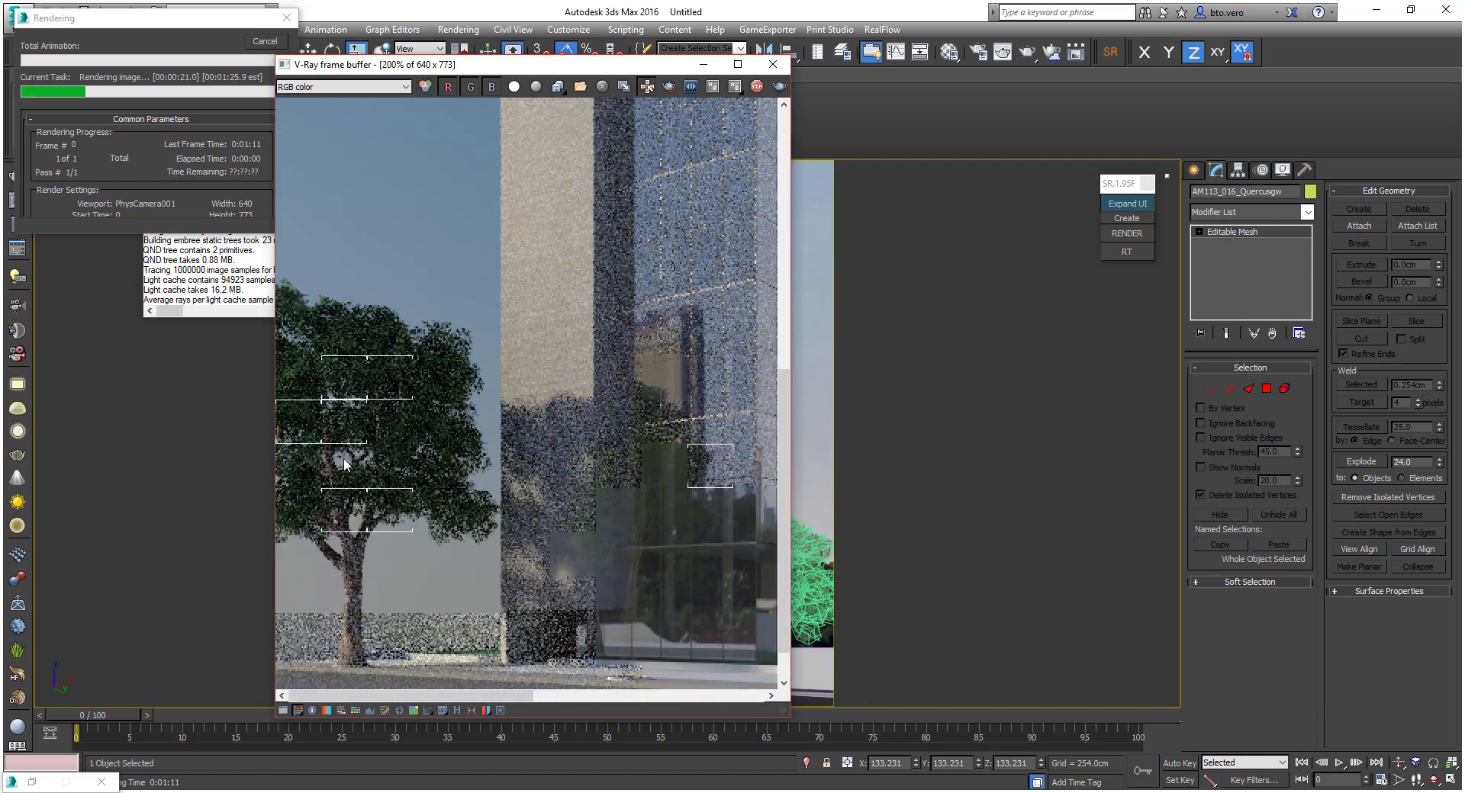
scroll(680, 398, up, 2)
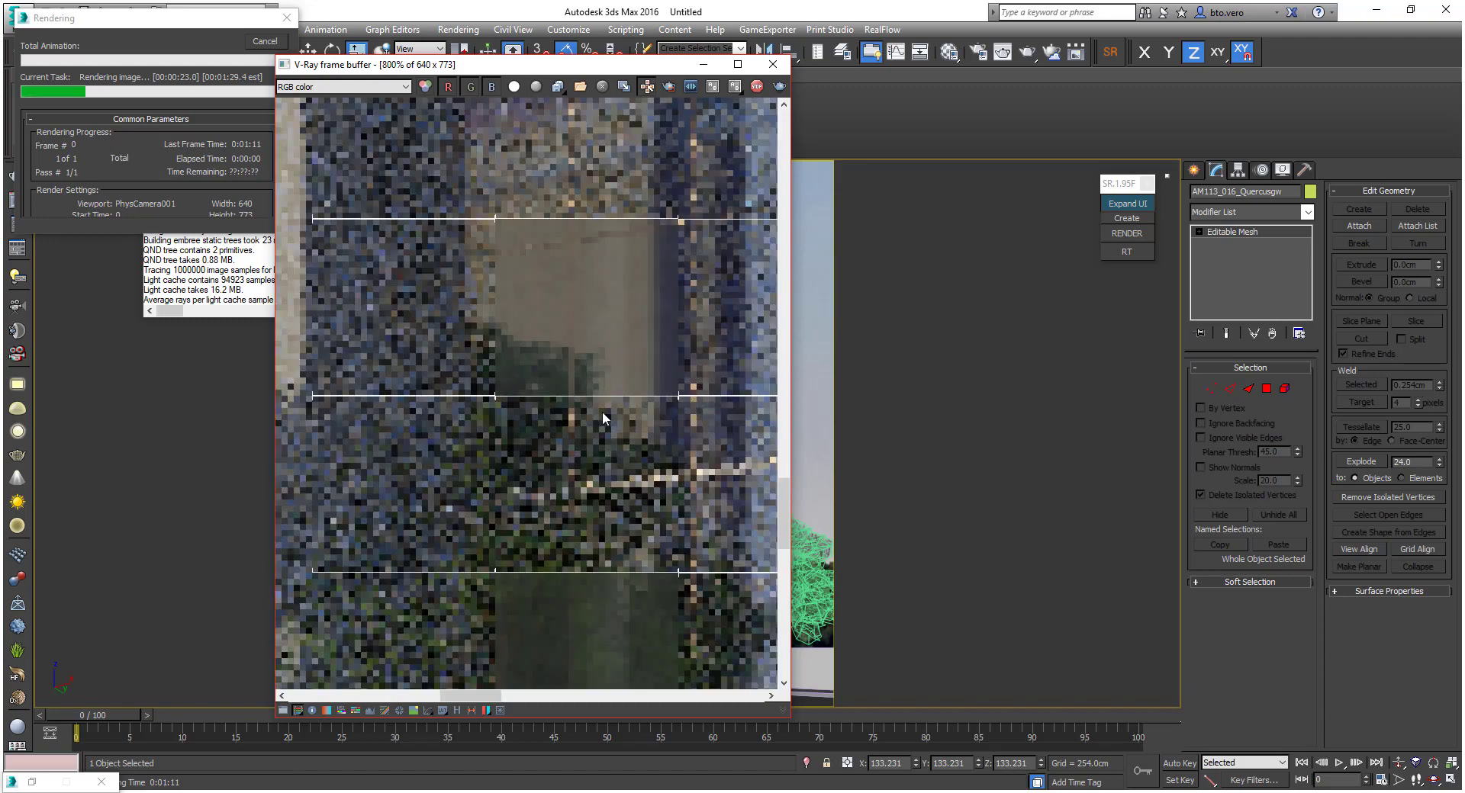
scroll(600, 393, down, 2)
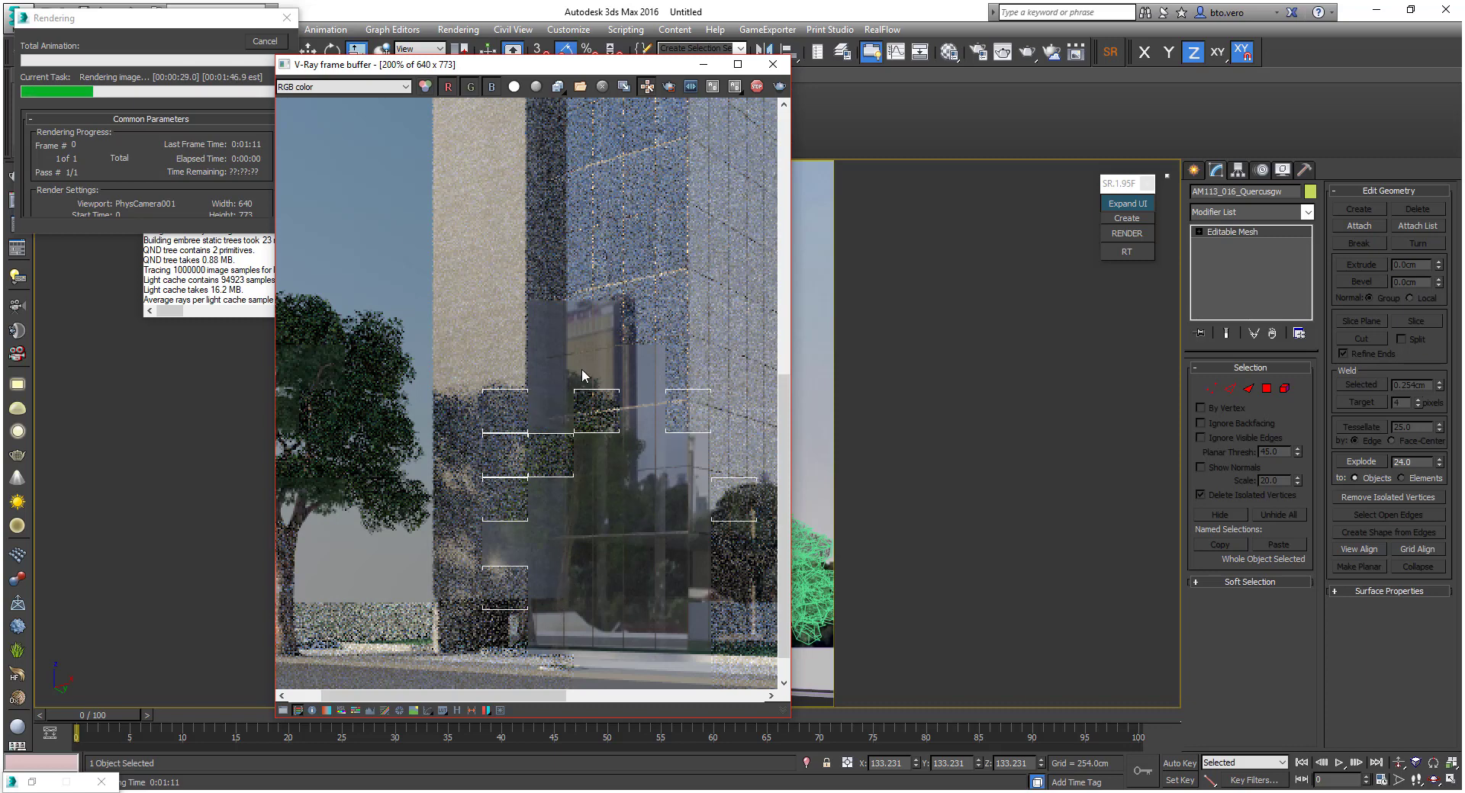
scroll(502, 323, down, 2)
scroll(506, 493, up, 1)
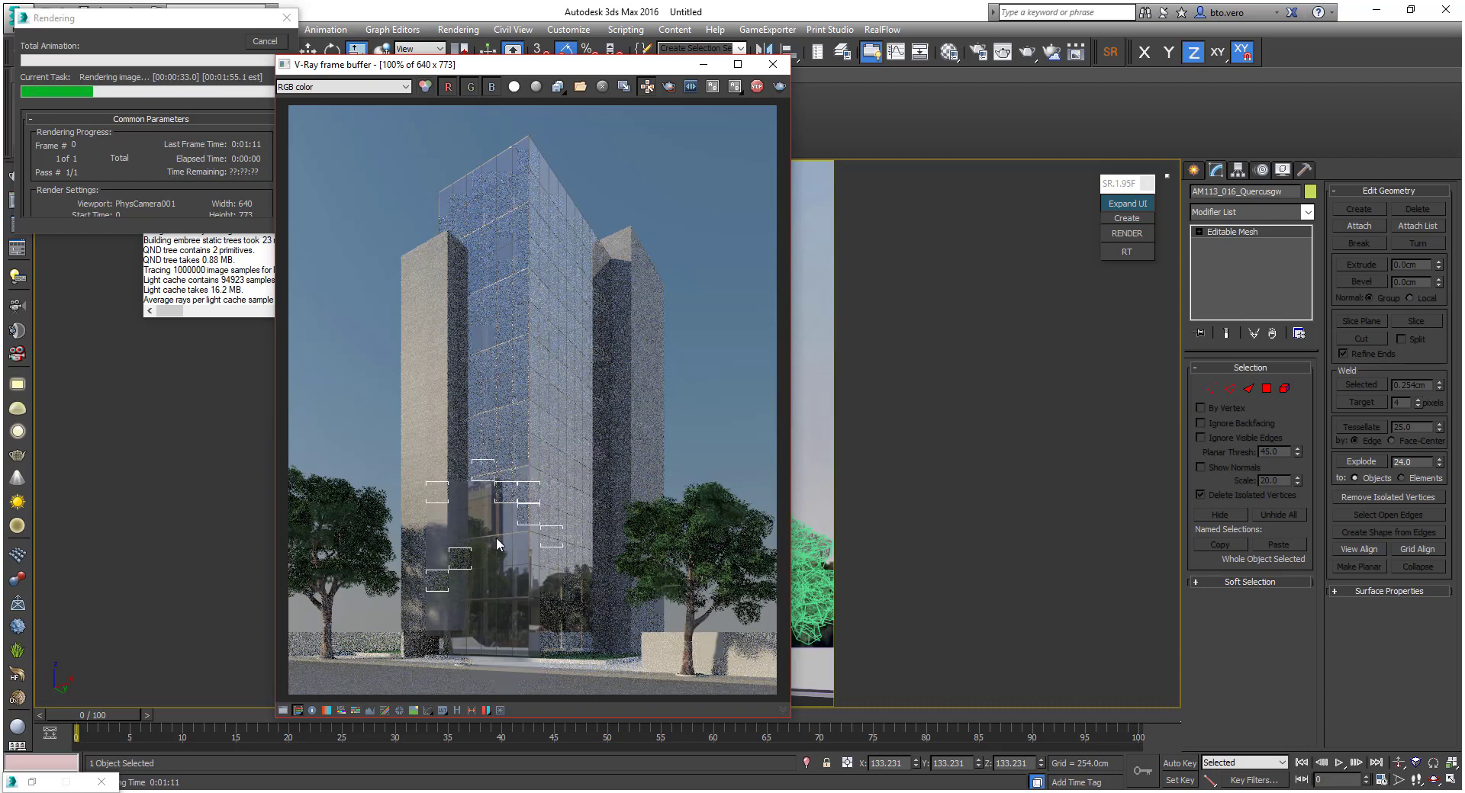
scroll(500, 553, up, 1)
middle_drag(502, 564, 519, 422)
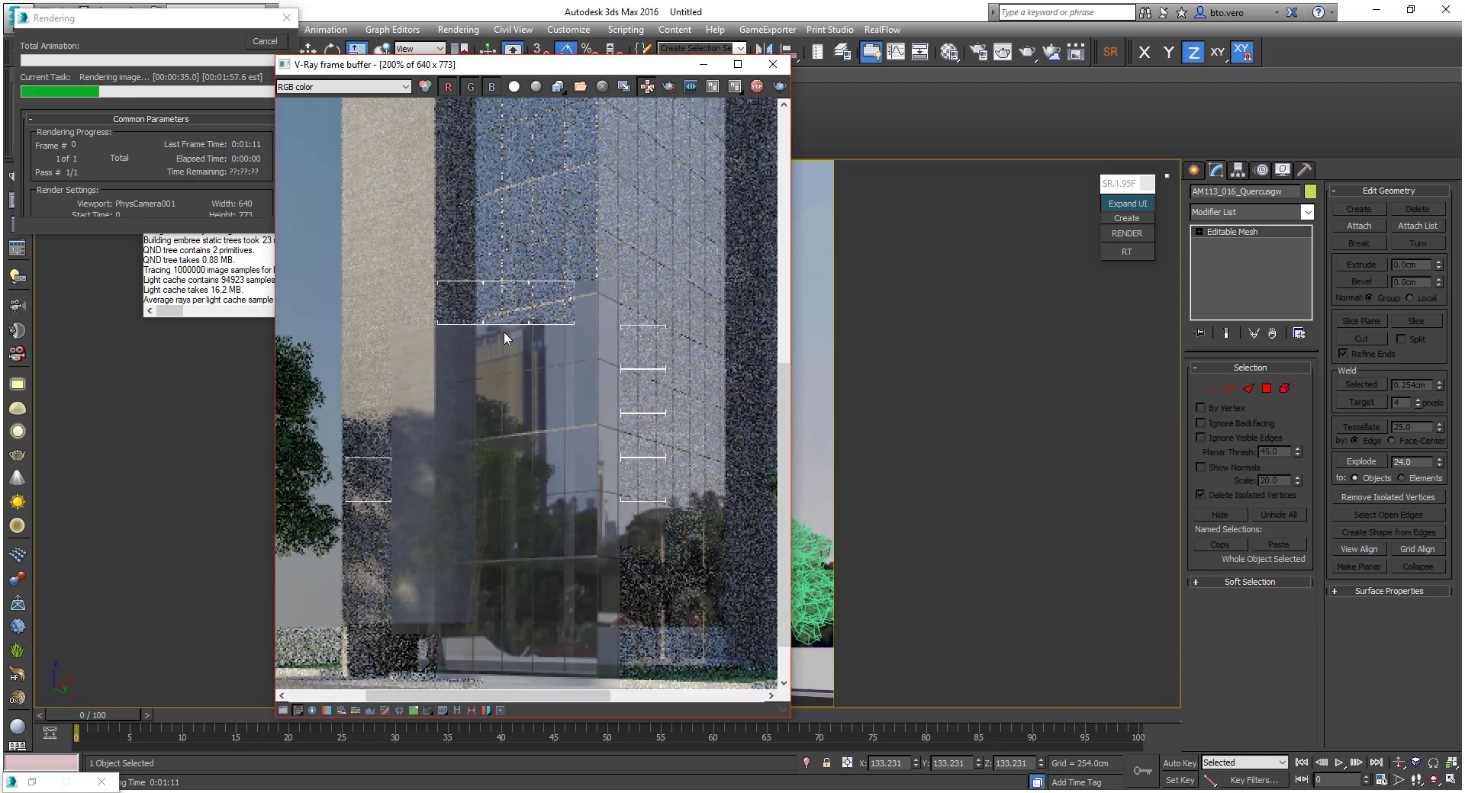
scroll(524, 534, down, 1)
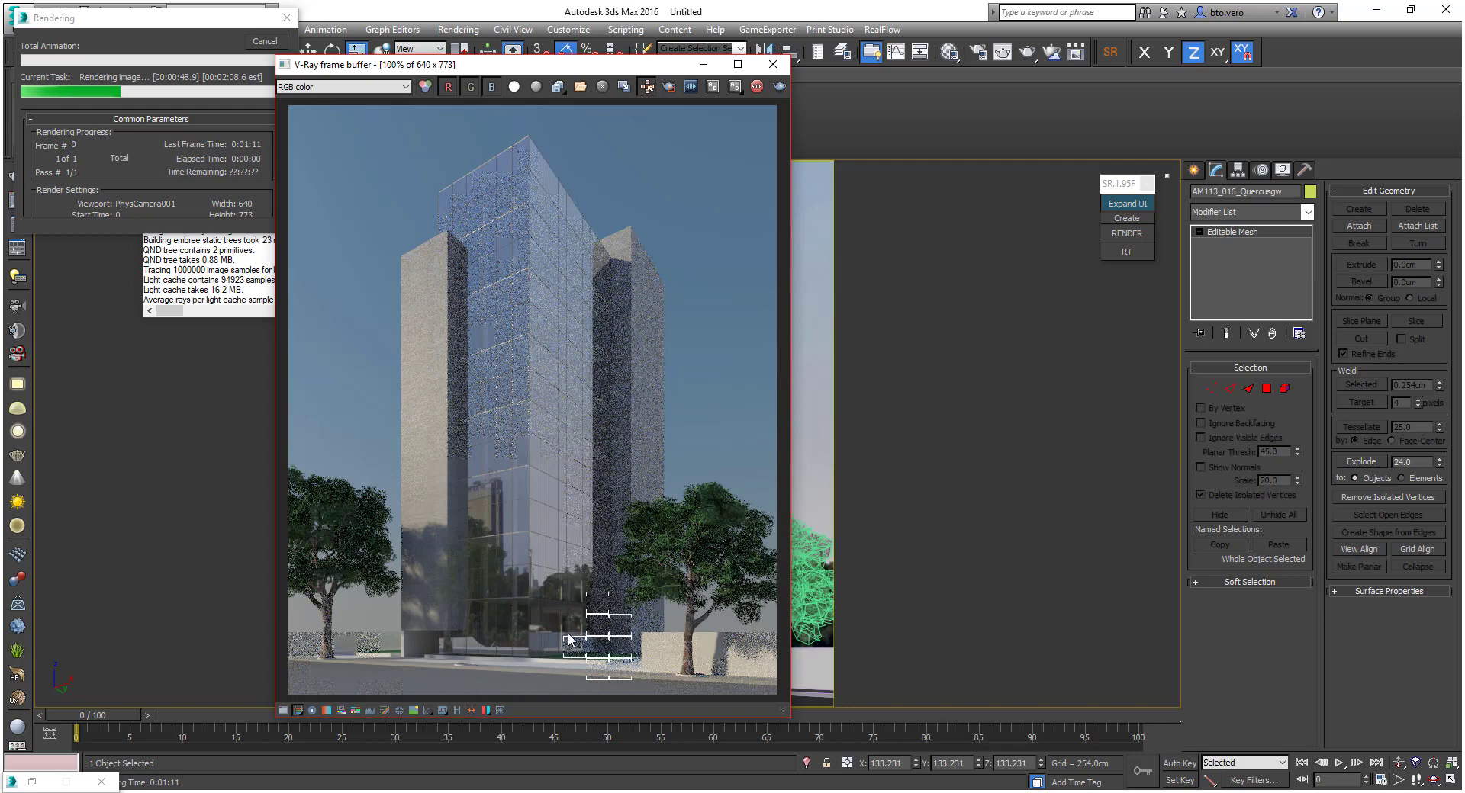
scroll(611, 671, up, 2)
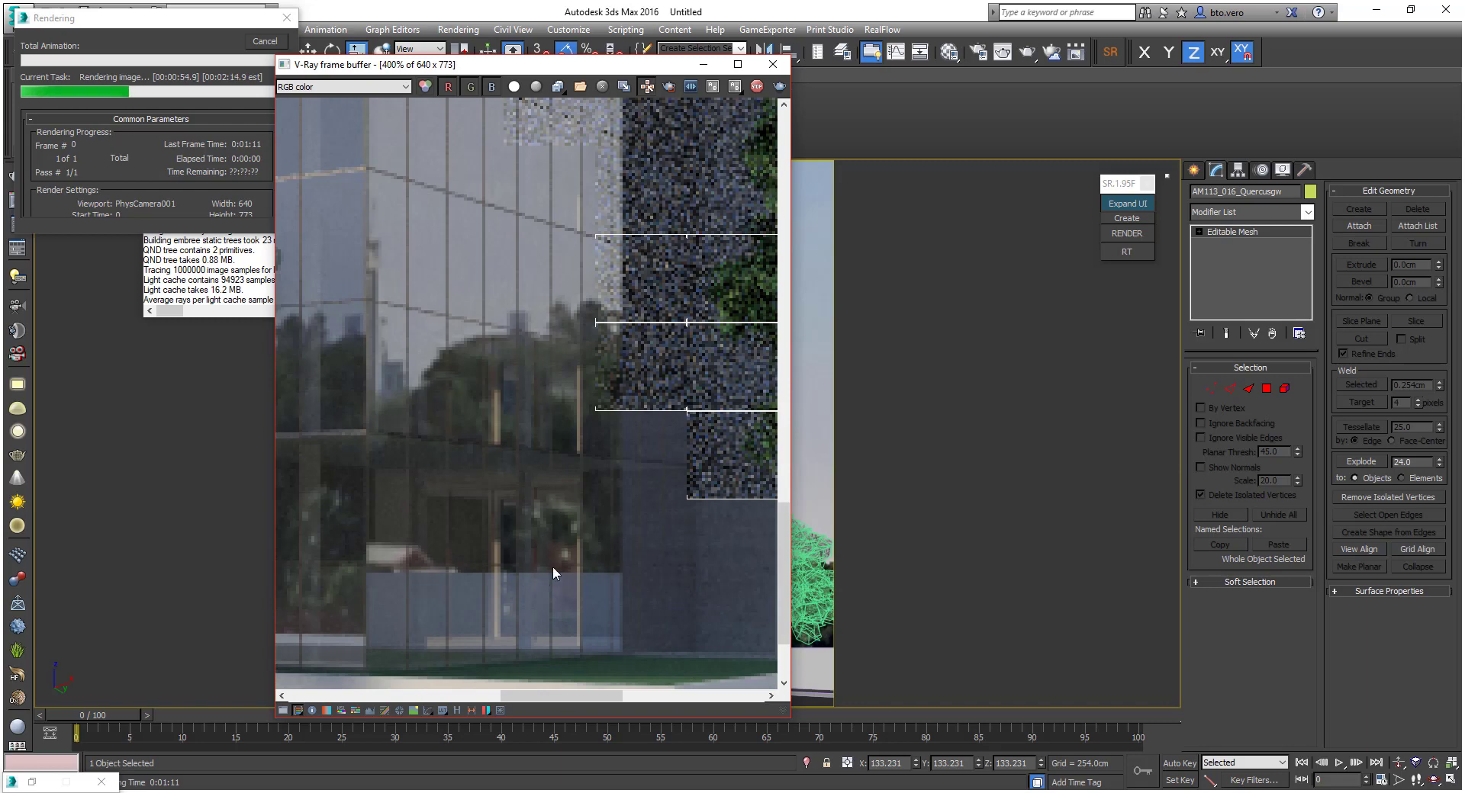
Compare the whole tower render with close-ups of the lower facade's glass reflections and the grass strip at its base
scroll(546, 540, down, 2)
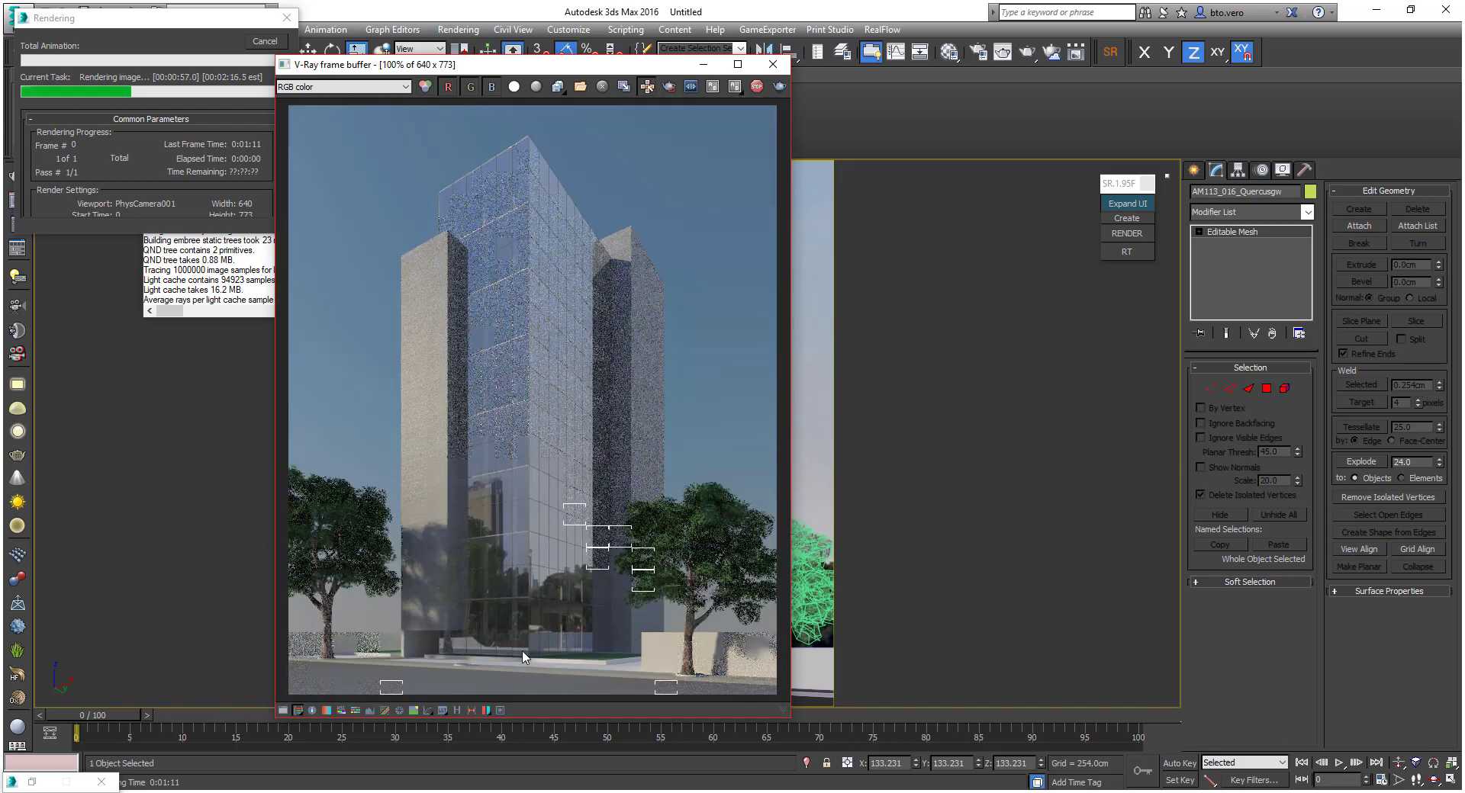
scroll(557, 649, up, 2)
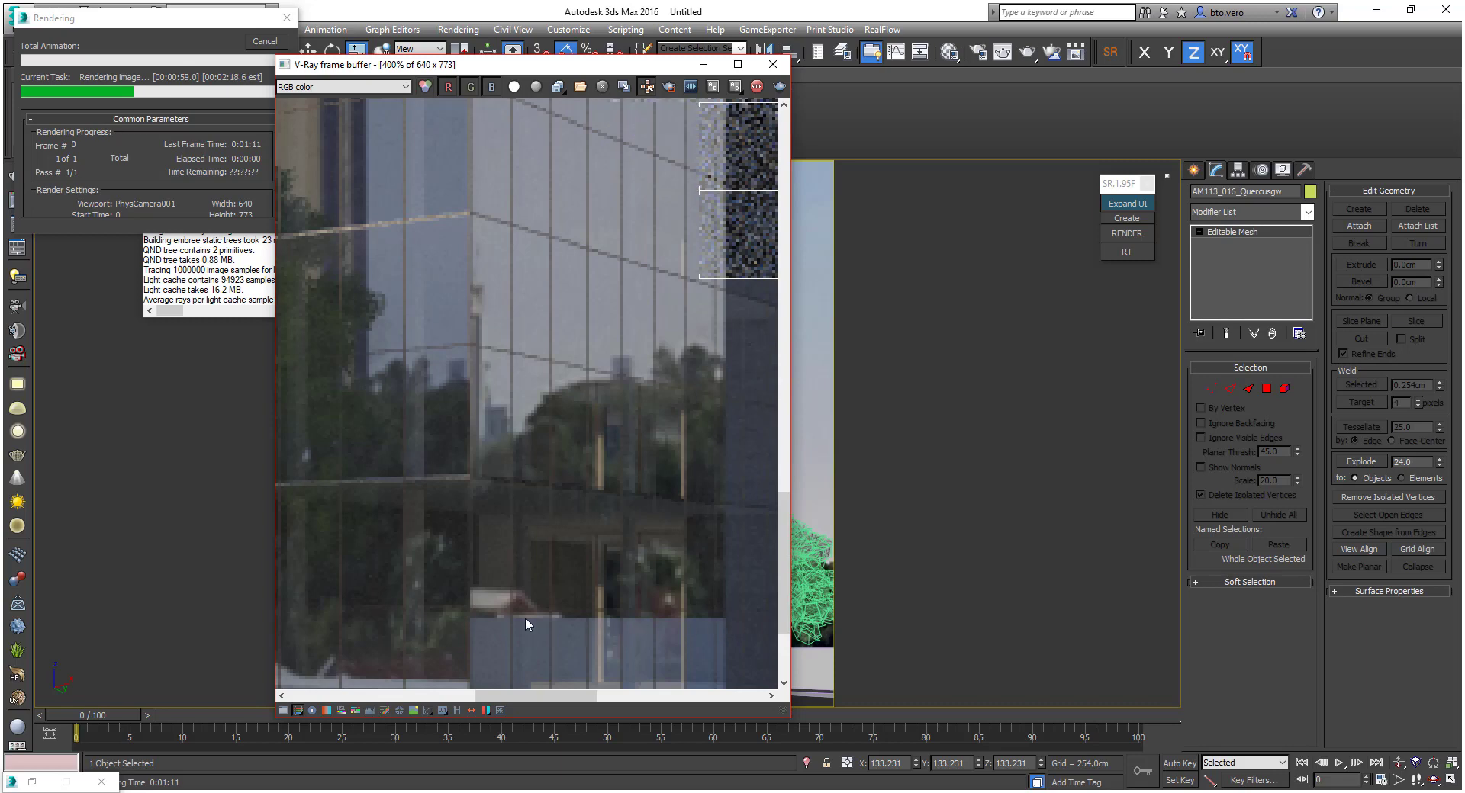
scroll(526, 614, down, 2)
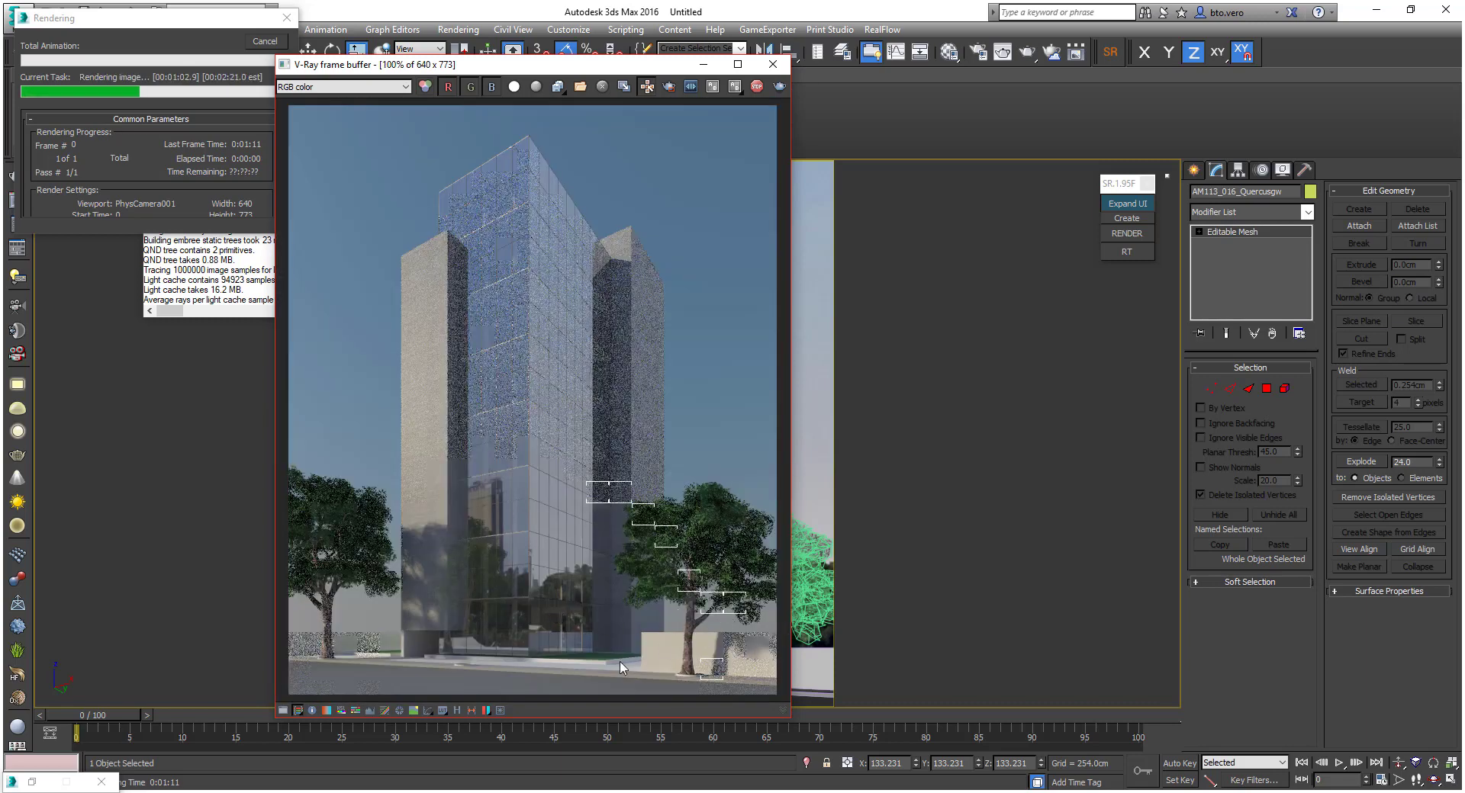
scroll(523, 657, up, 2)
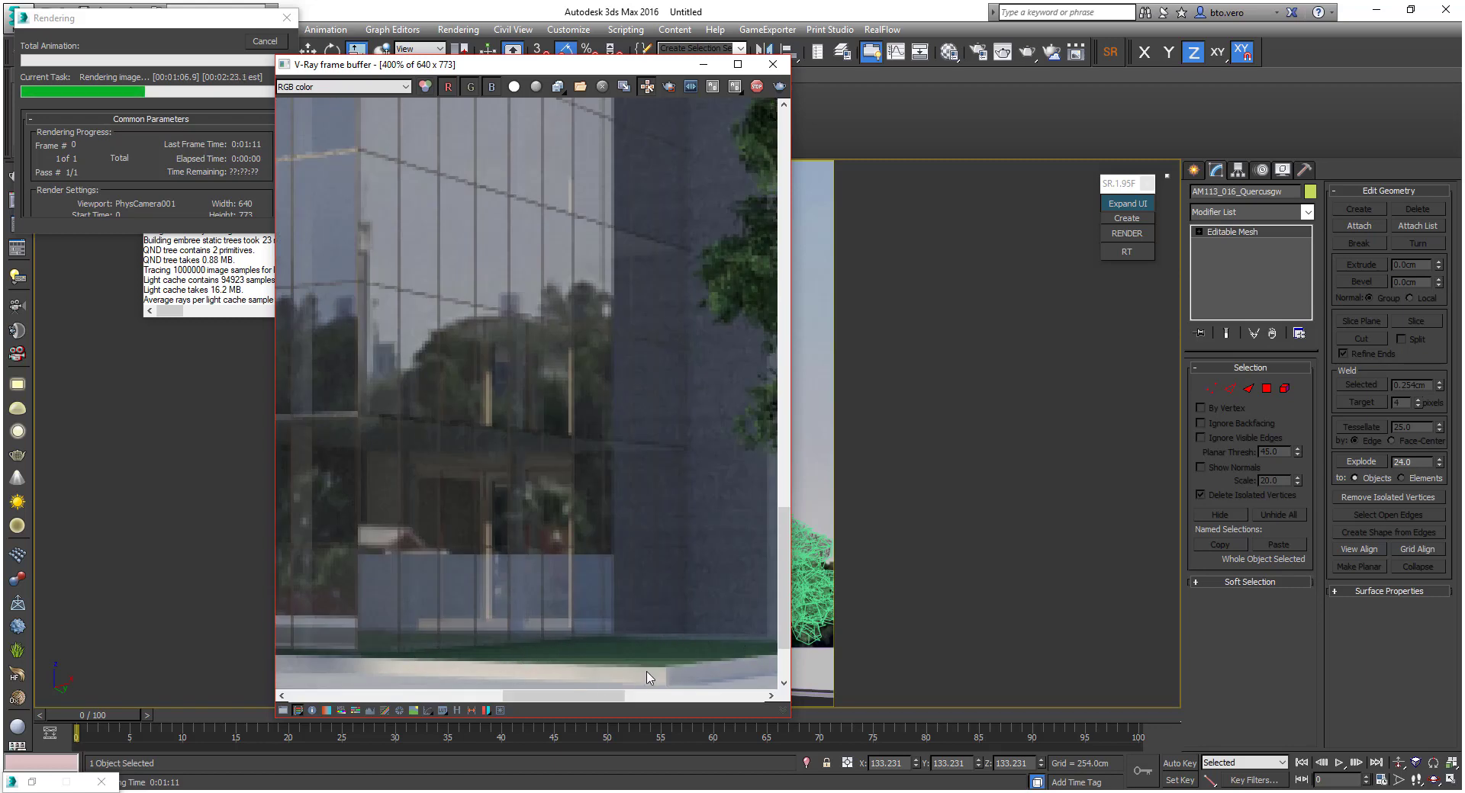
scroll(551, 662, down, 2)
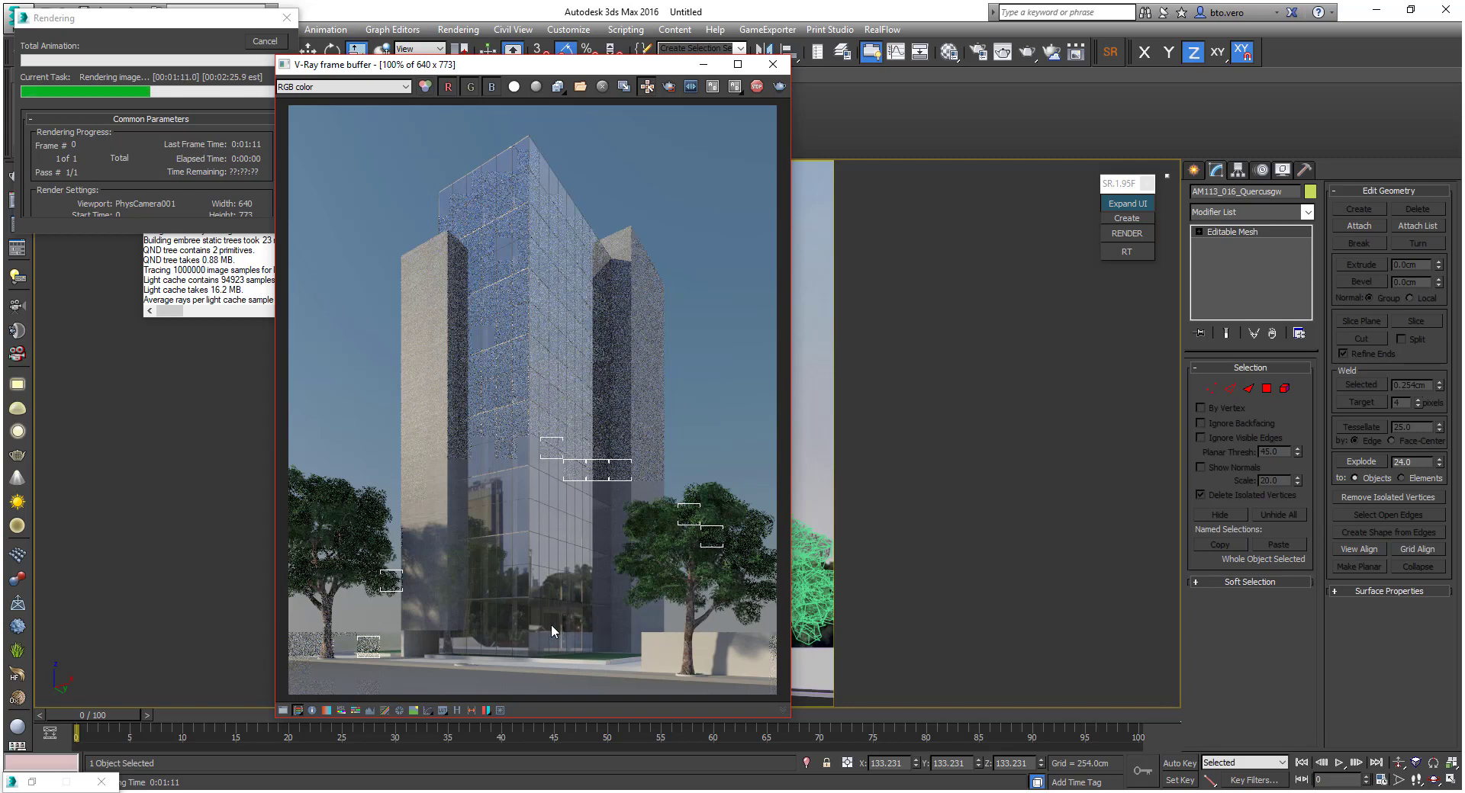
scroll(552, 620, down, 1)
scroll(511, 511, up, 2)
scroll(601, 515, down, 1)
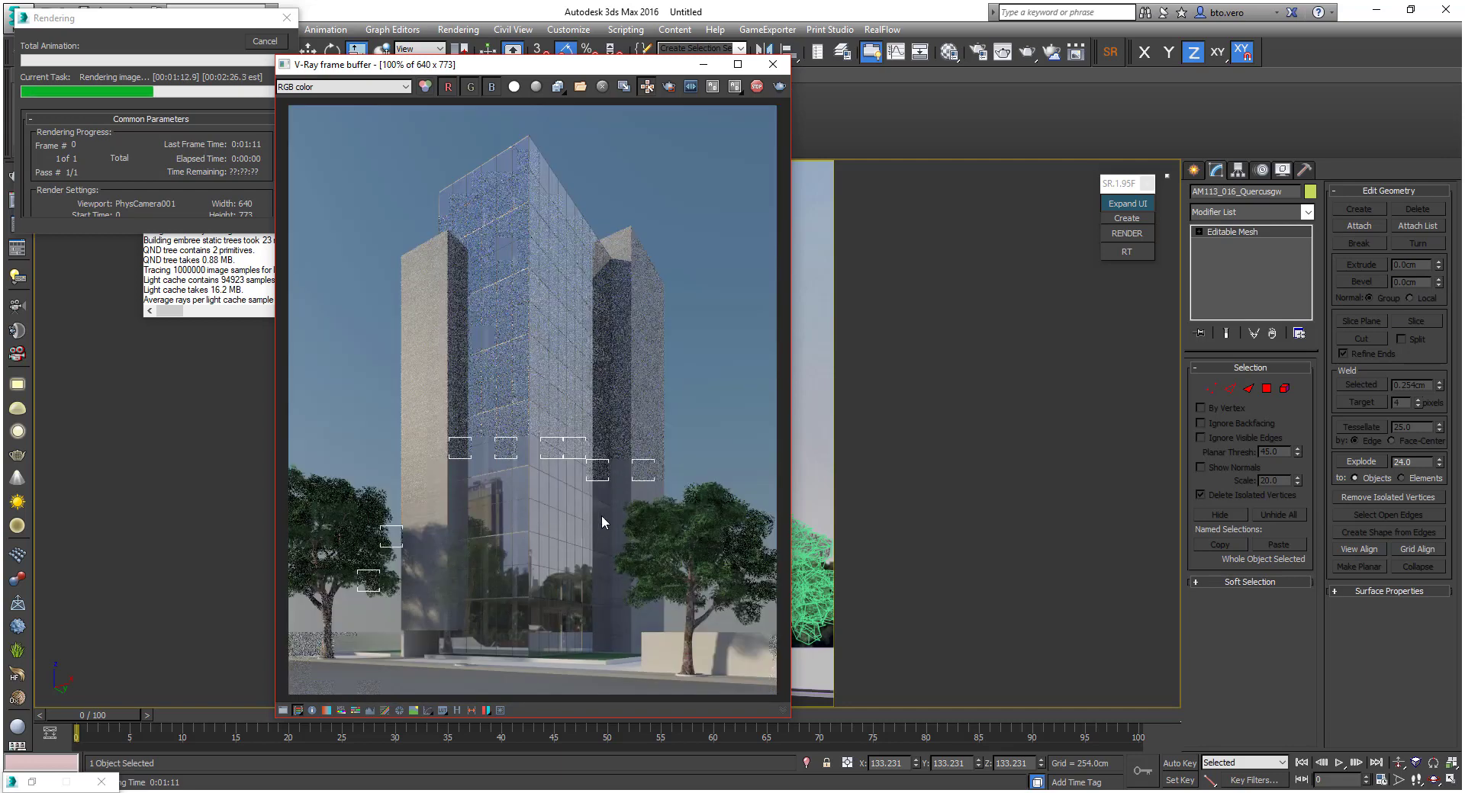